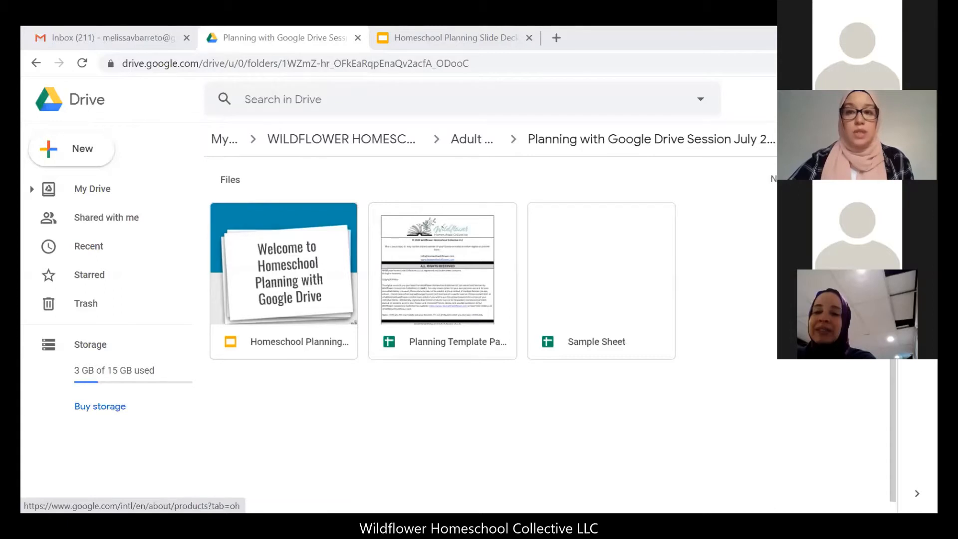
Look through the list of available Google apps, including Gmail, Drive, Photos, Docs, Sheets and Slides.
click(881, 100)
click(881, 100)
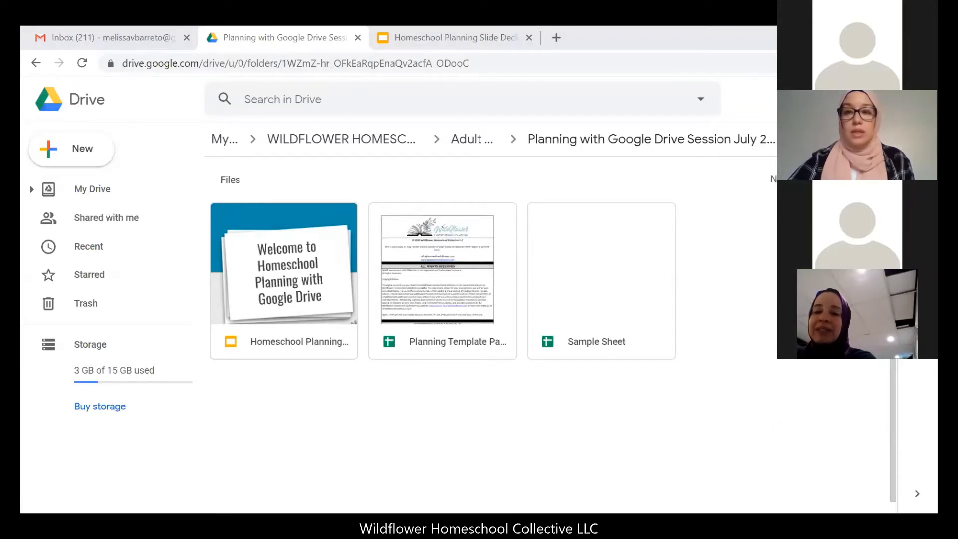
click(883, 98)
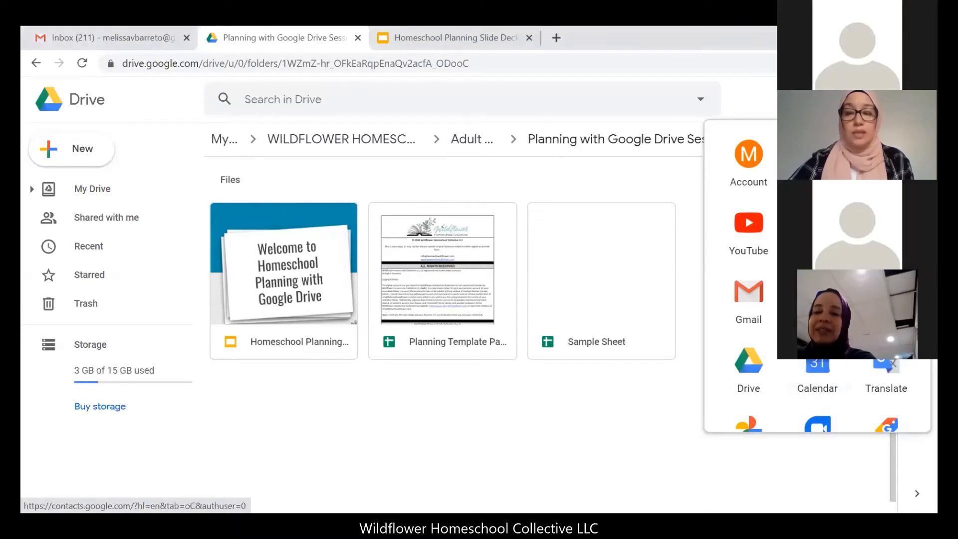
scroll(817, 279, down, 3)
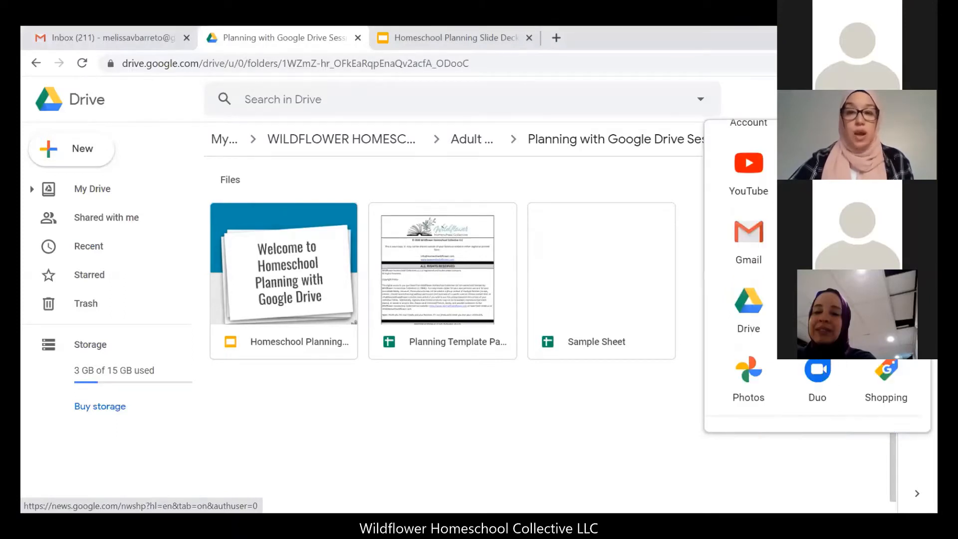
scroll(818, 279, down, 2)
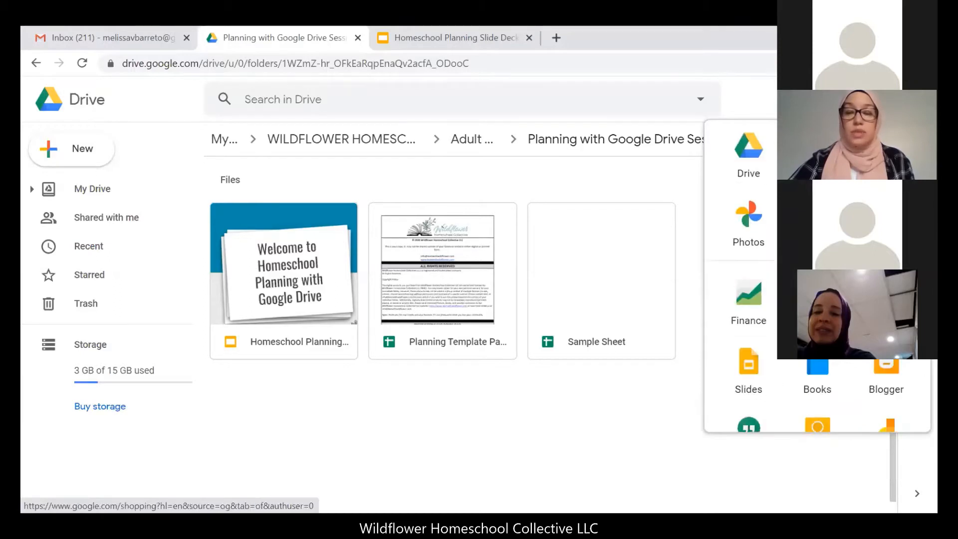
scroll(817, 280, down, 1)
scroll(817, 280, up, 3)
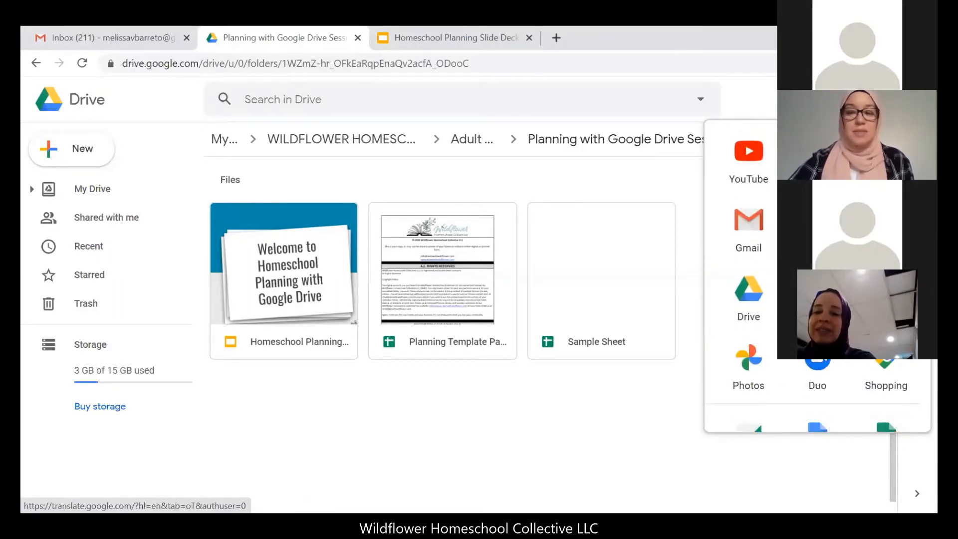
scroll(817, 279, down, 1)
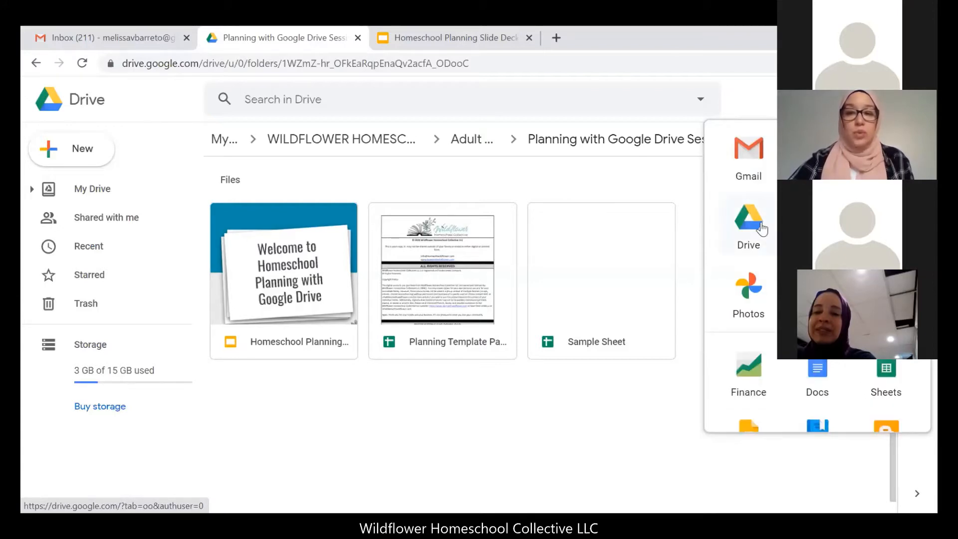
click(594, 182)
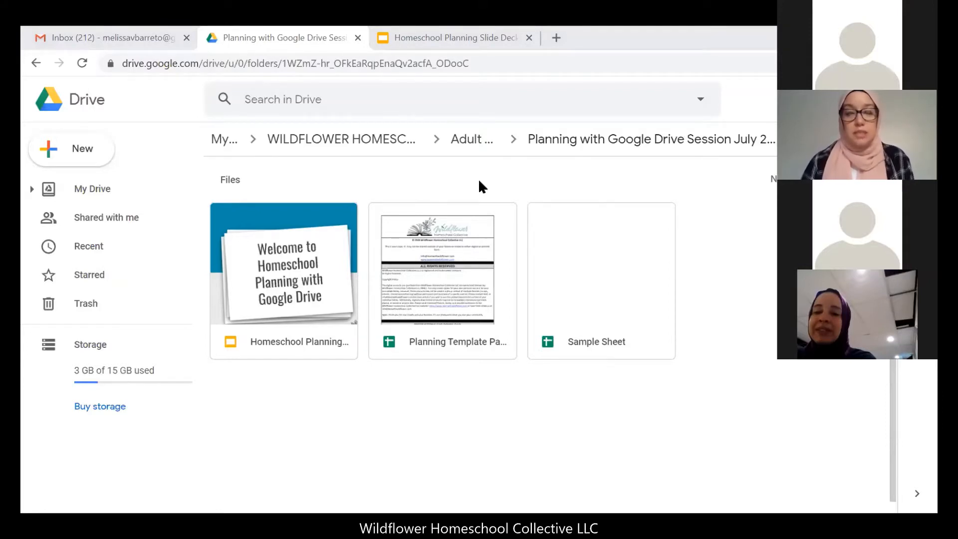
Create a blank Google Sheets spreadsheet in the current shared folder, accepting the folder's sharing permissions.
click(81, 161)
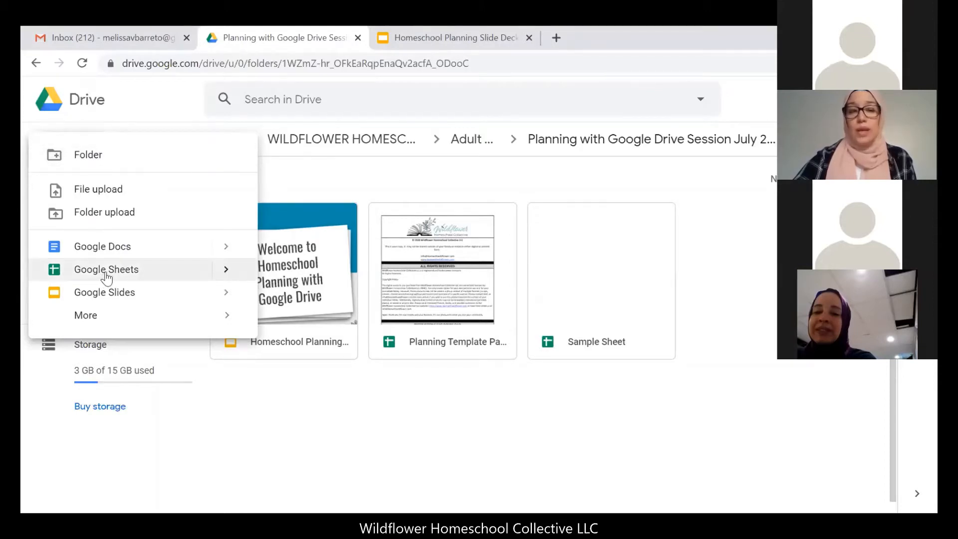
click(232, 272)
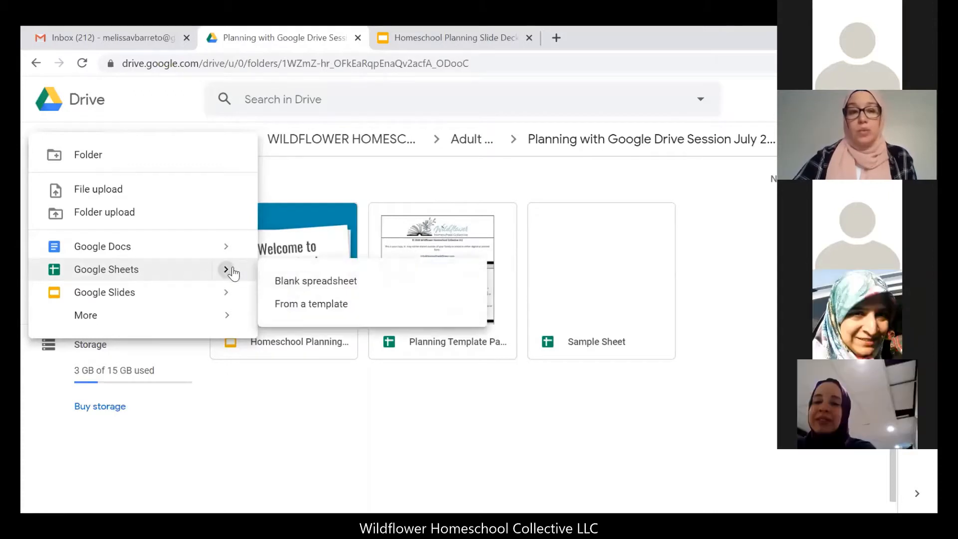
click(304, 282)
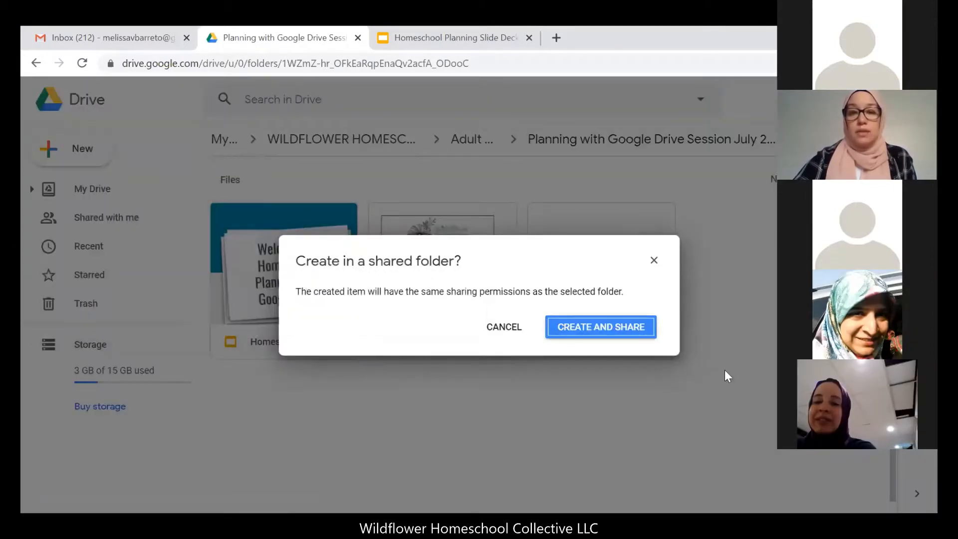
click(614, 330)
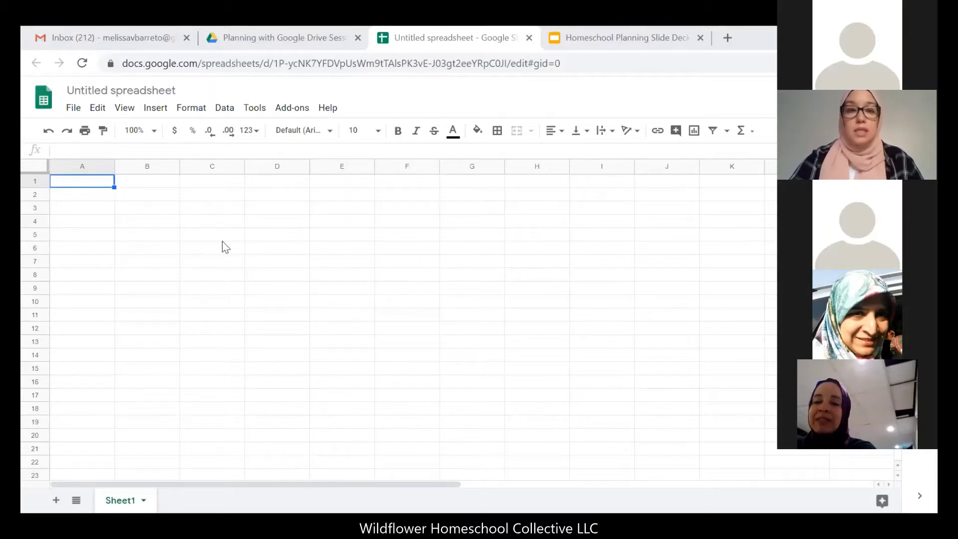
click(218, 221)
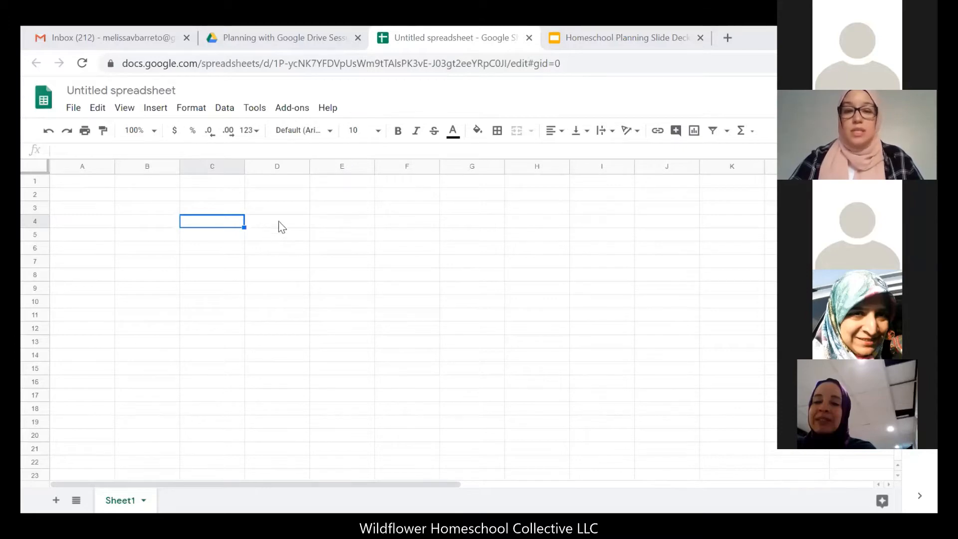
click(270, 232)
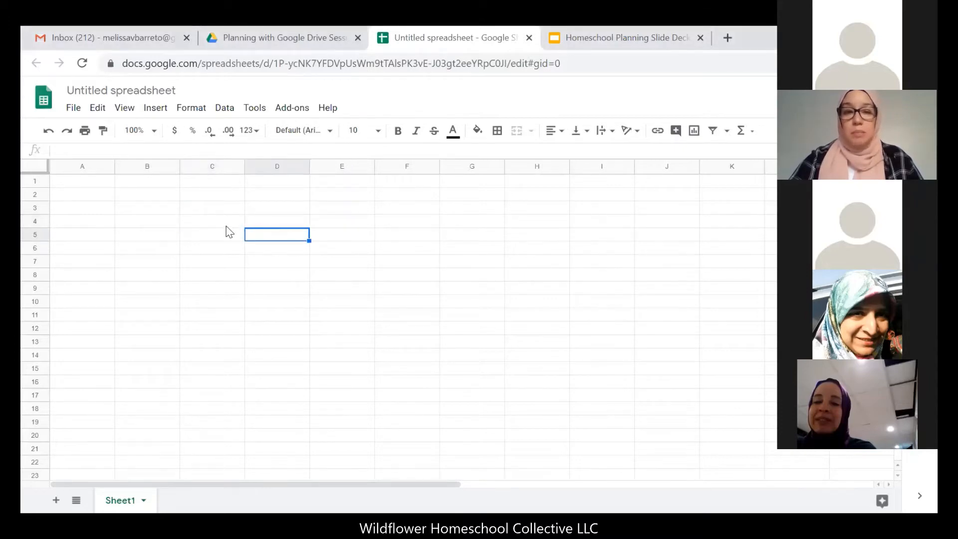
click(153, 225)
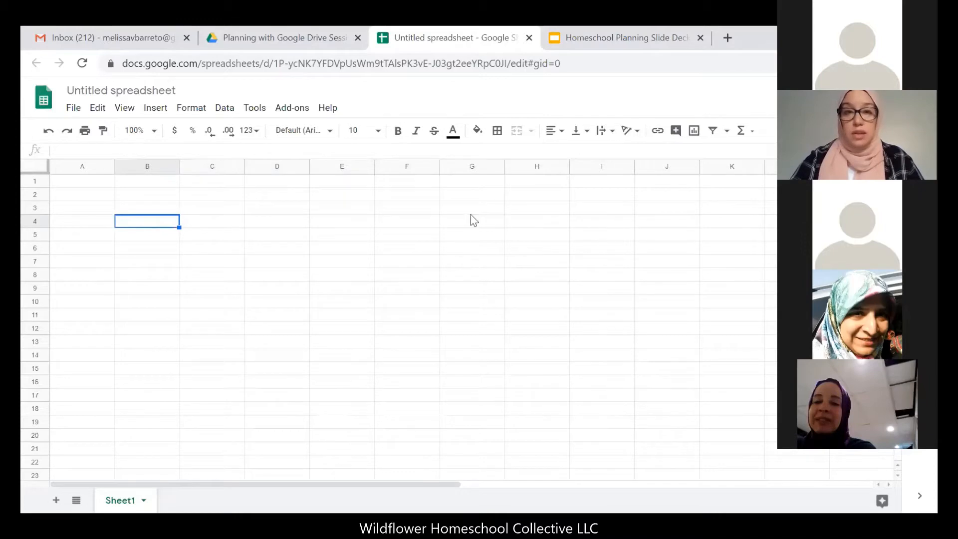
click(203, 223)
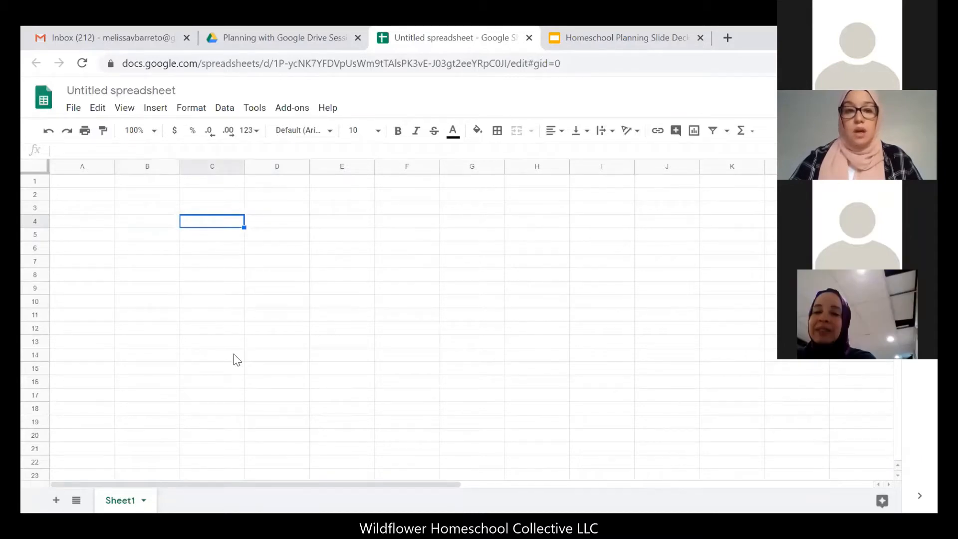
click(165, 224)
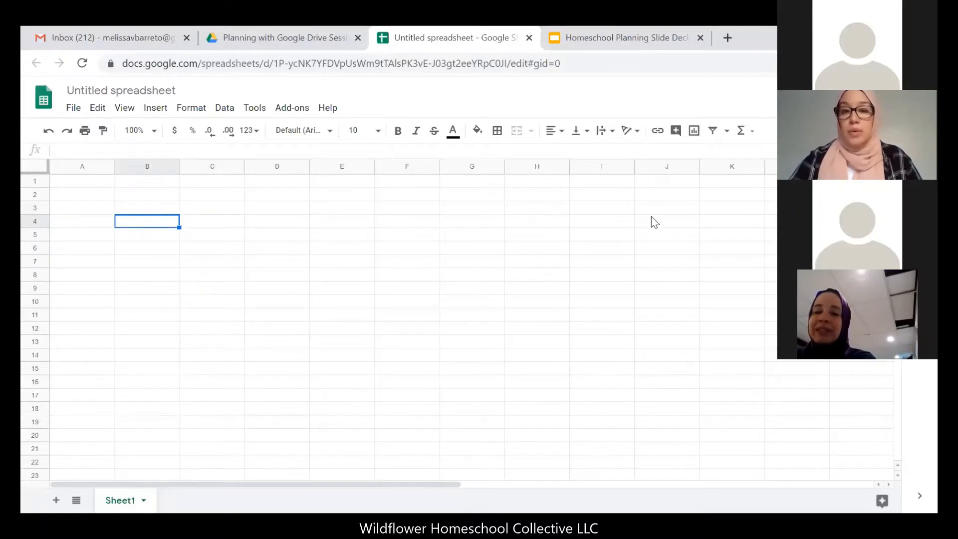
click(196, 224)
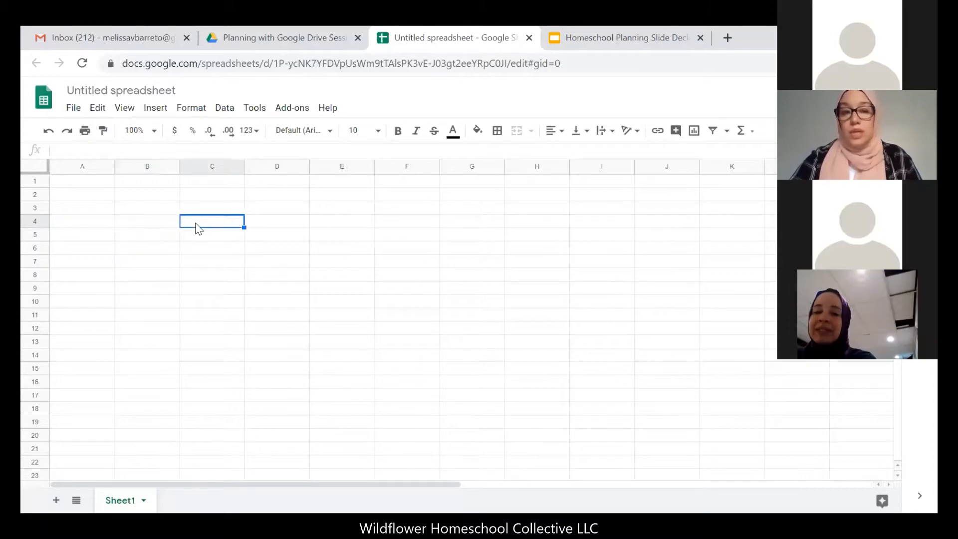
click(164, 227)
click(193, 228)
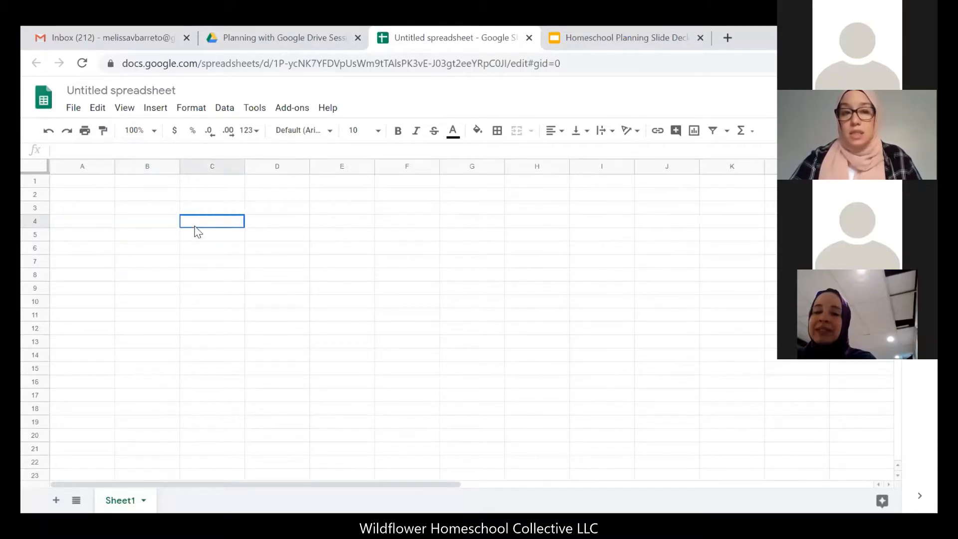
click(280, 226)
click(333, 222)
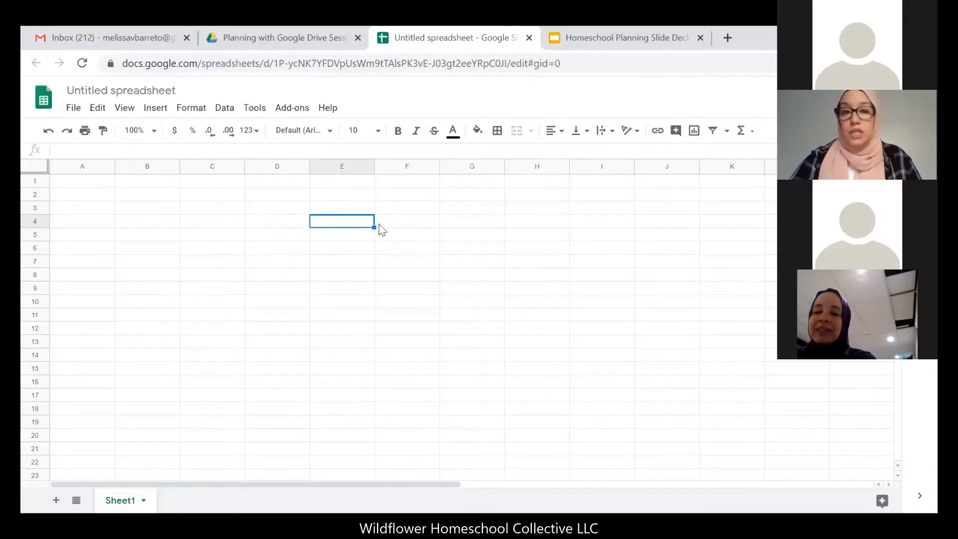
click(381, 227)
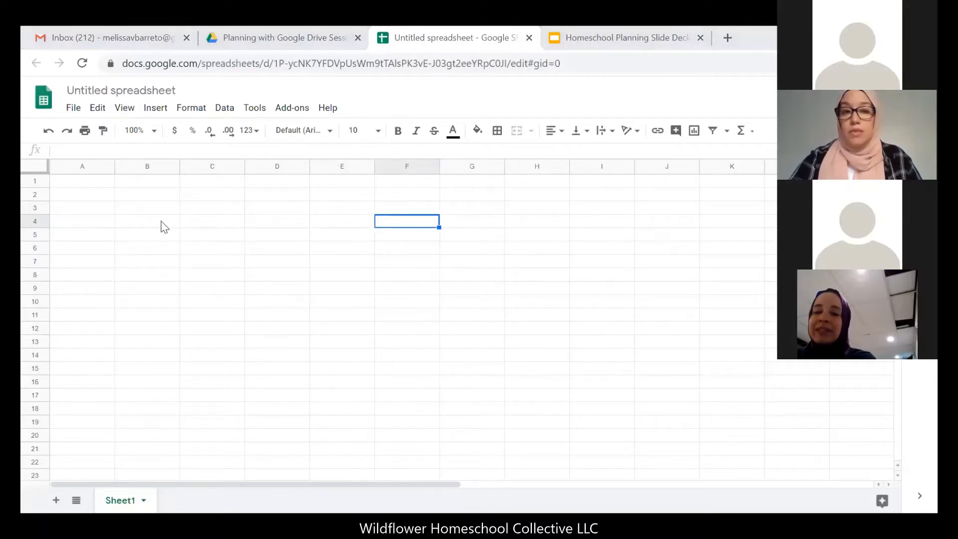
Apply all borders to cells B4 through K4.
drag(164, 227, 729, 231)
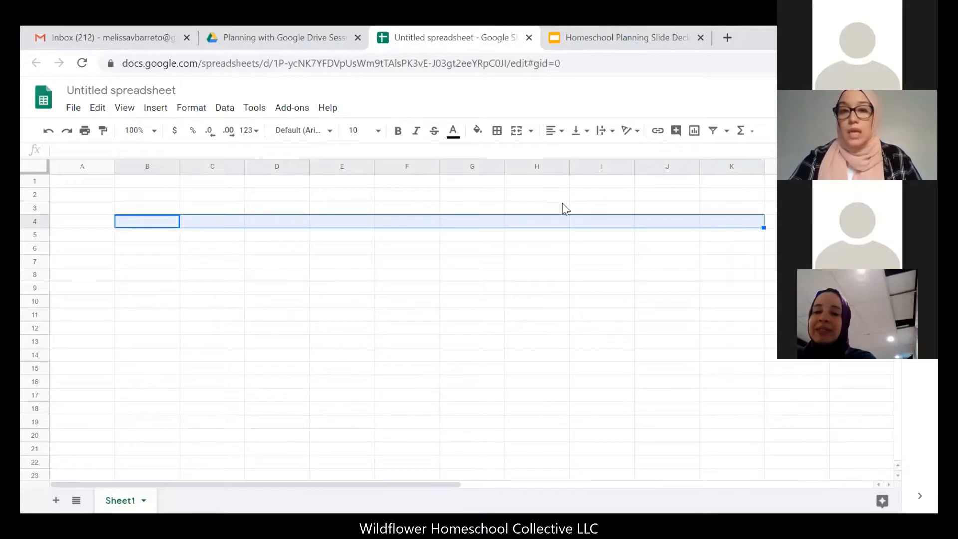
click(499, 133)
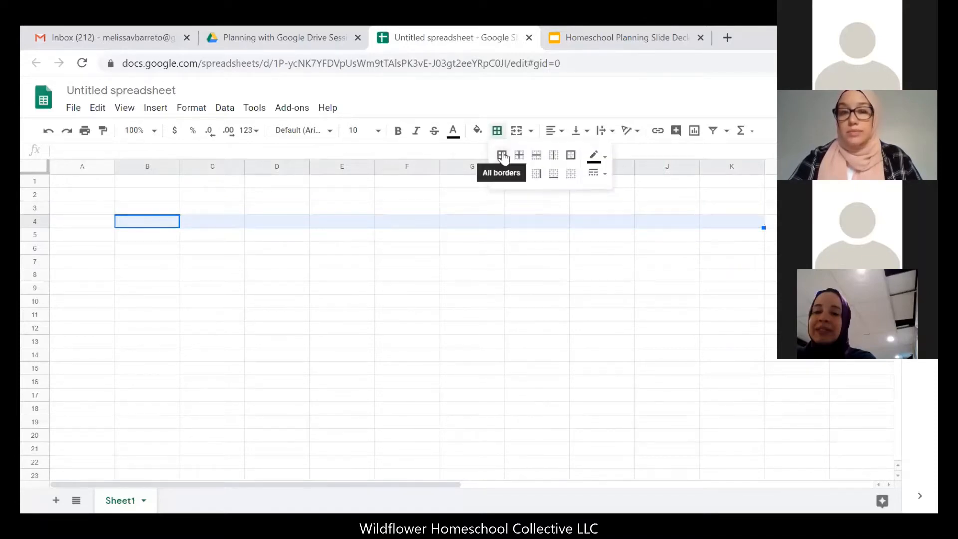
click(503, 156)
click(306, 279)
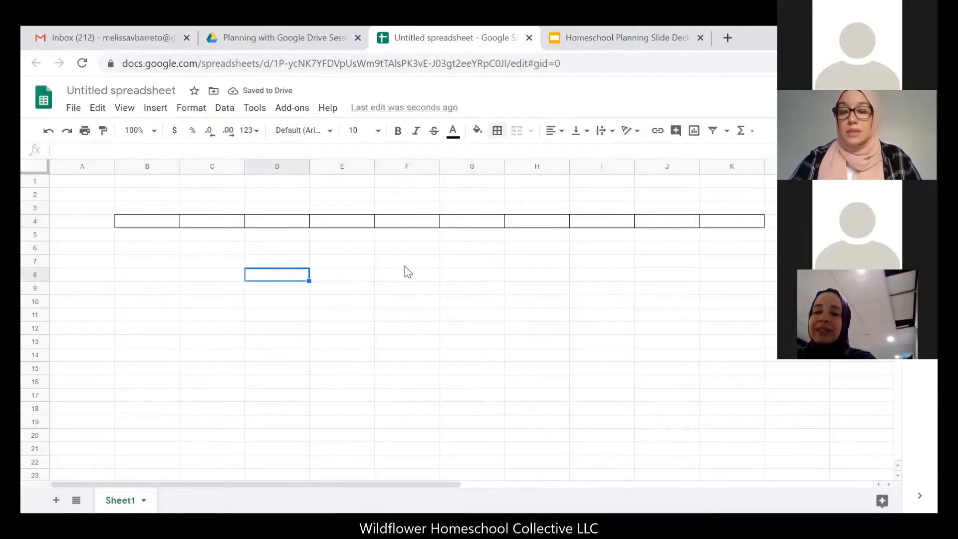
Merge cells B3 through K3 into one cell above the bordered row.
click(172, 208)
drag(206, 209, 720, 215)
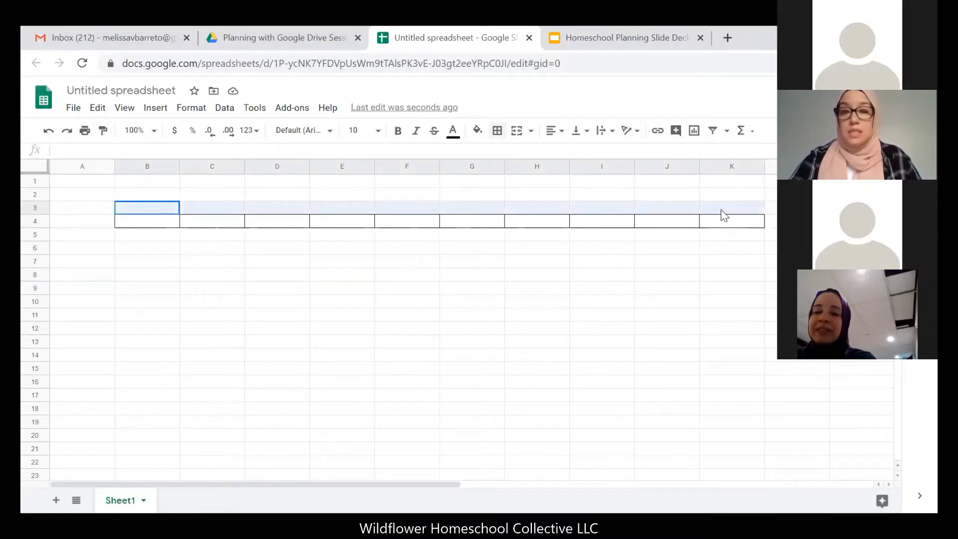
drag(724, 215, 722, 215)
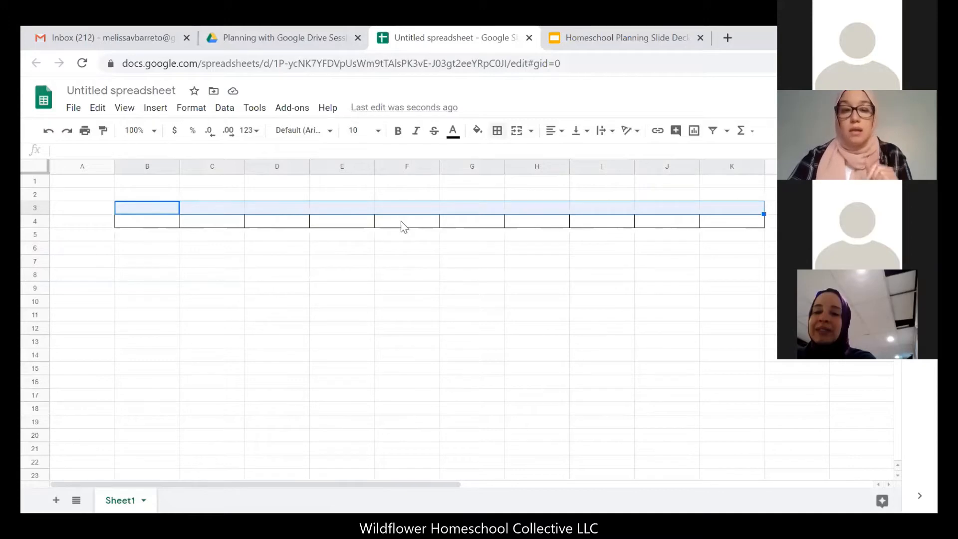
click(517, 132)
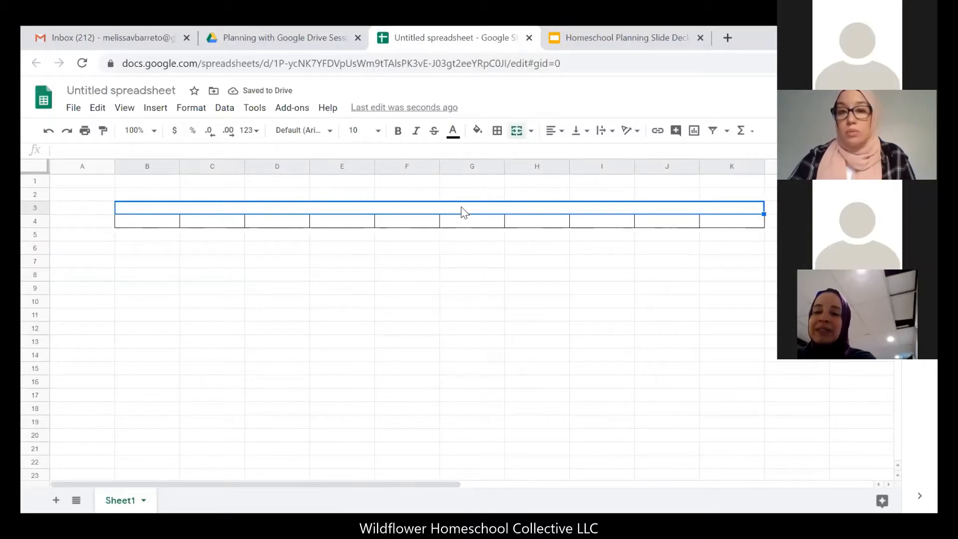
Add an outer border around the merged cell in row 3.
click(497, 132)
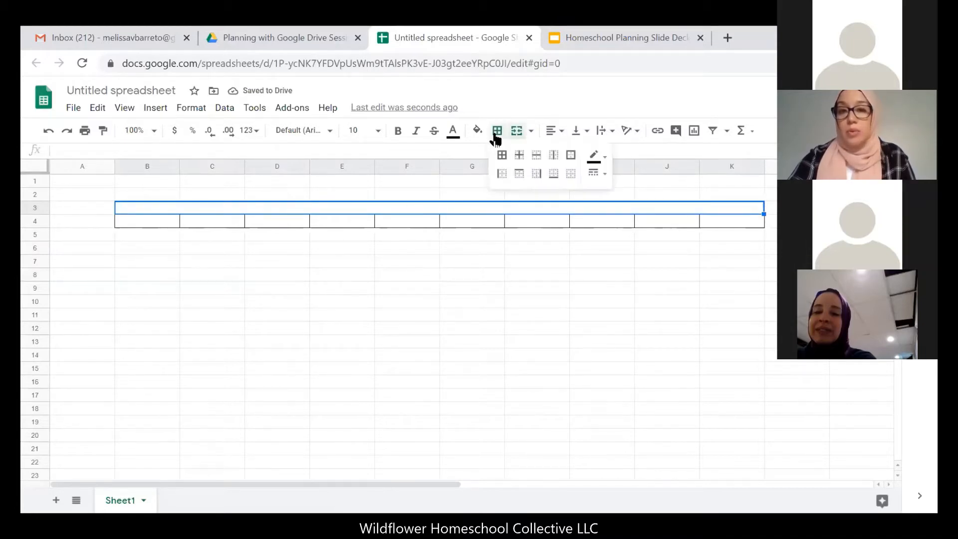
click(572, 155)
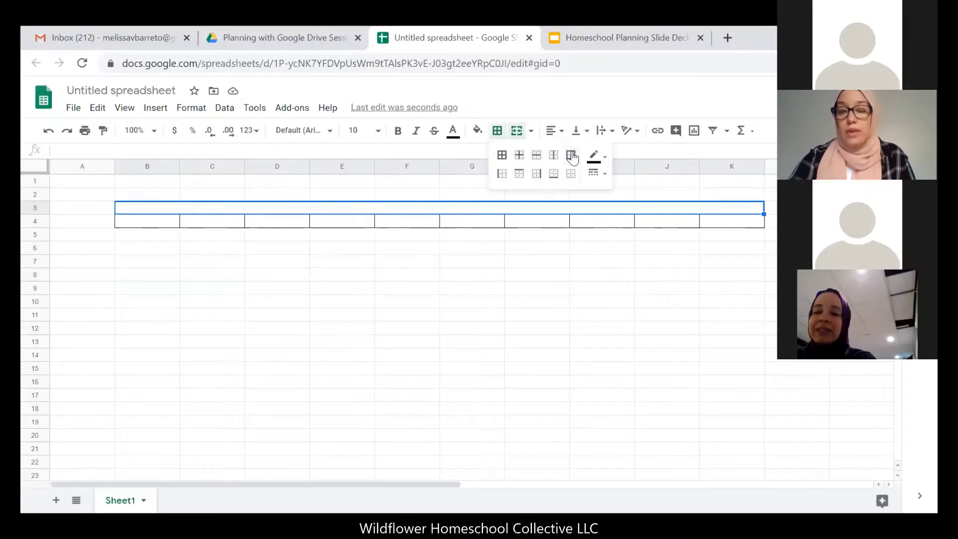
click(468, 215)
click(462, 248)
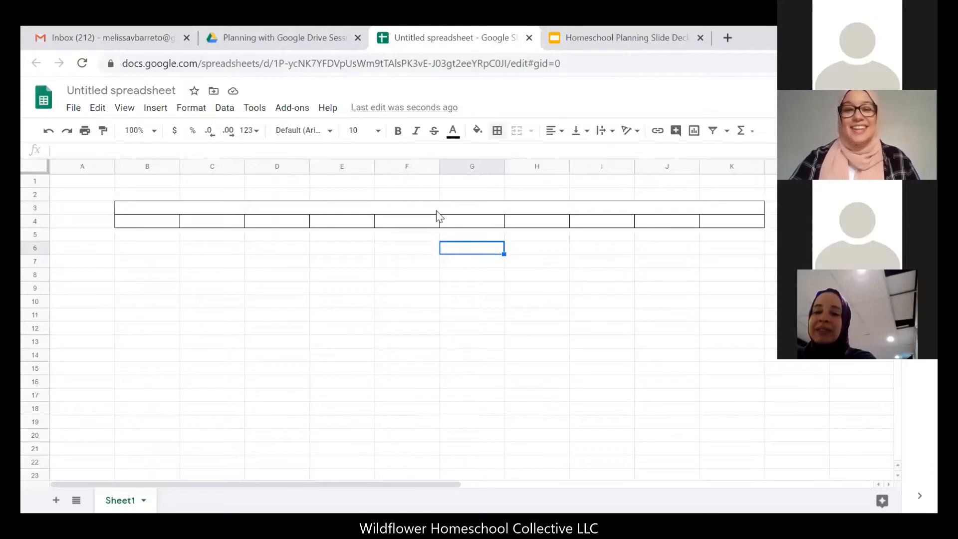
Enter the heading "Months of the Year" in the merged row 3 cell and center it horizontally.
double_click(444, 207)
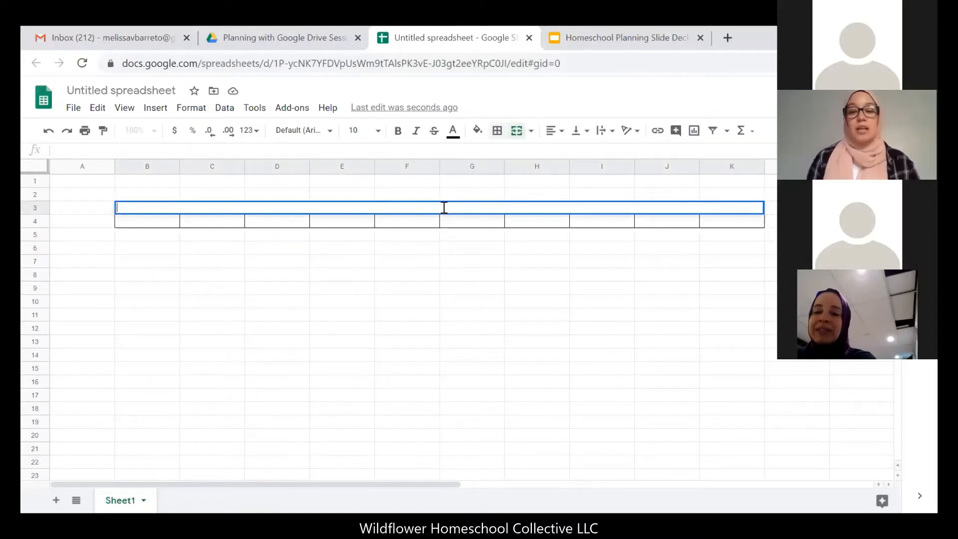
text(MOnths o)
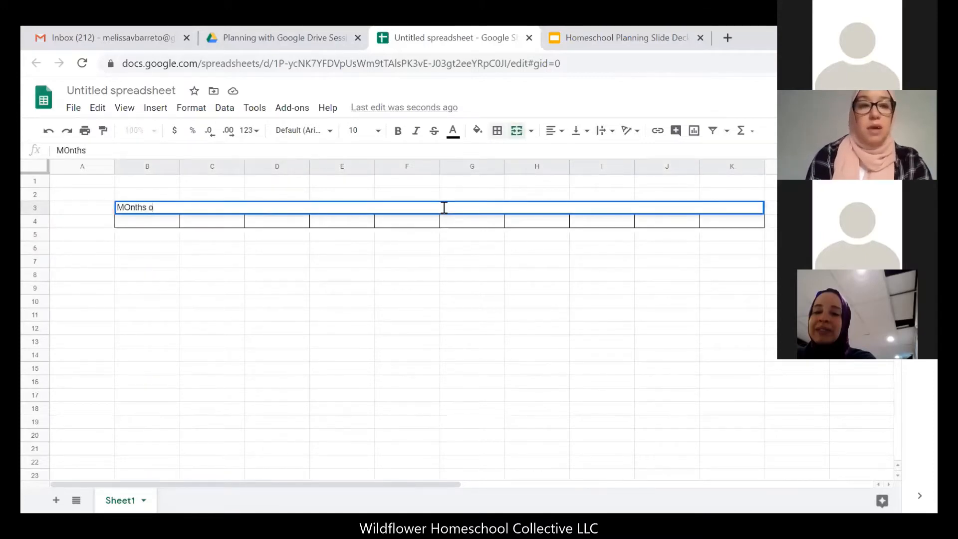
text(f the Year)
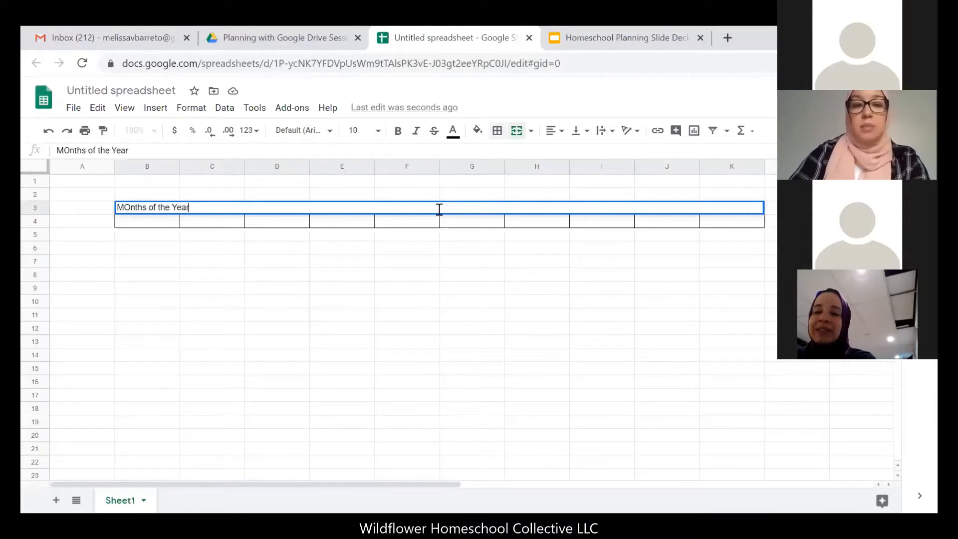
click(130, 206)
key(BackSpace)
text(o)
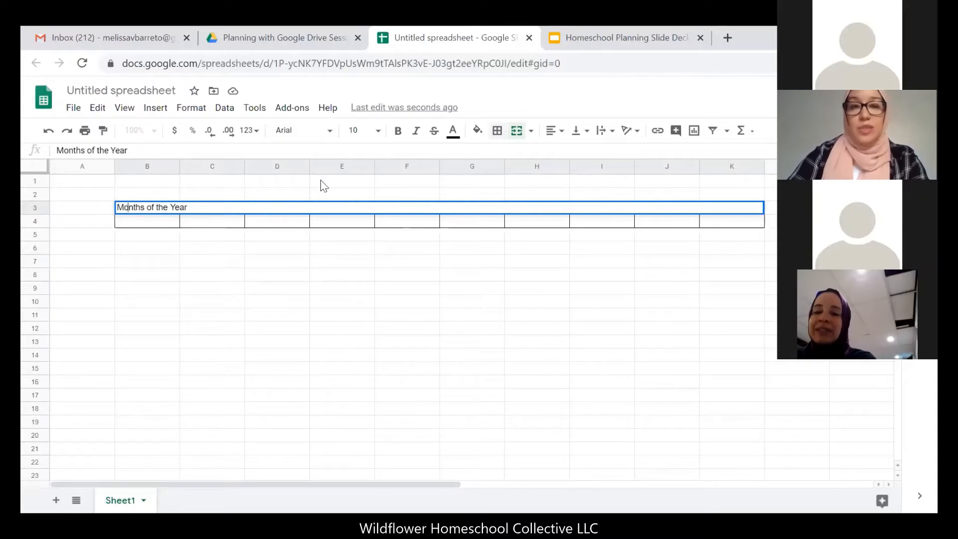
click(559, 133)
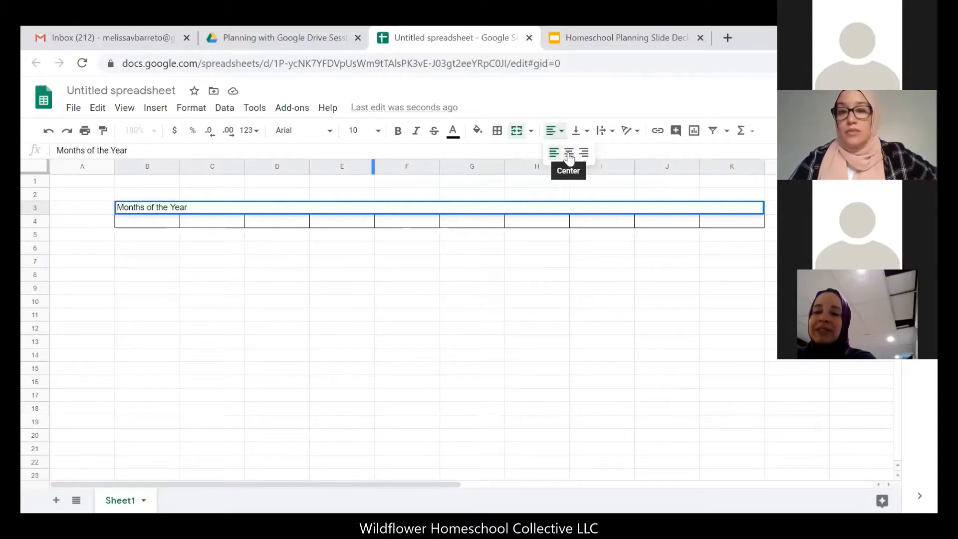
click(569, 158)
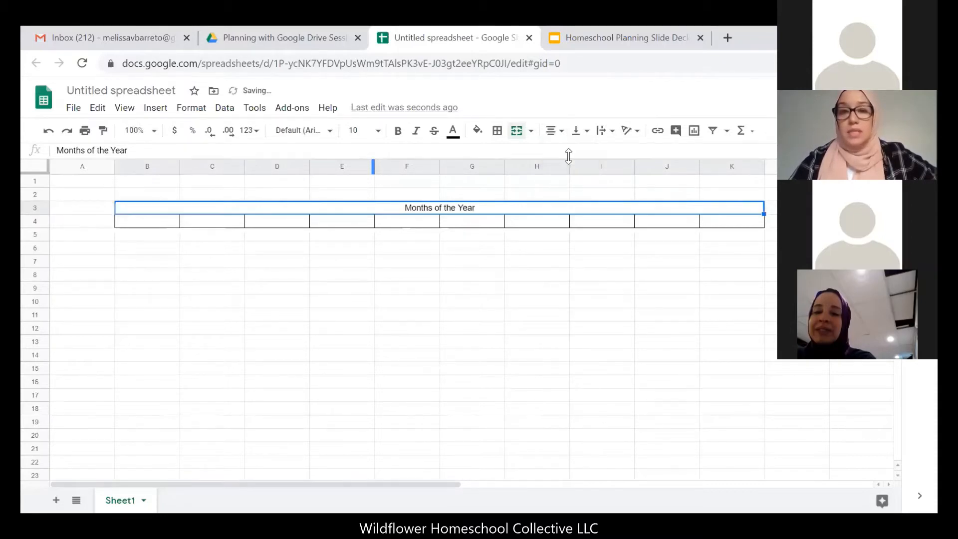
Unmerge the "Months of the Year" heading cell in row 3, and merge cells B3 through K3 again.
click(479, 247)
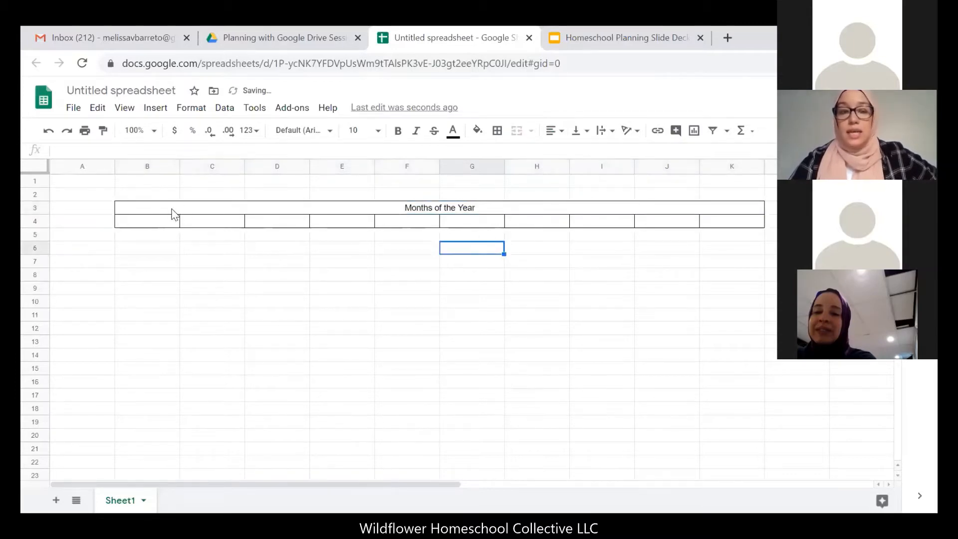
drag(187, 208, 318, 220)
drag(434, 212, 517, 210)
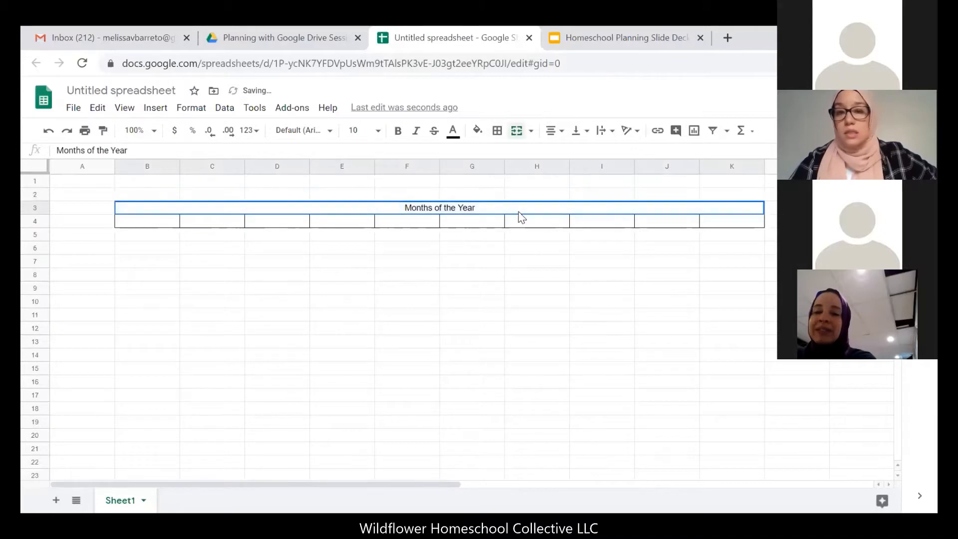
click(518, 142)
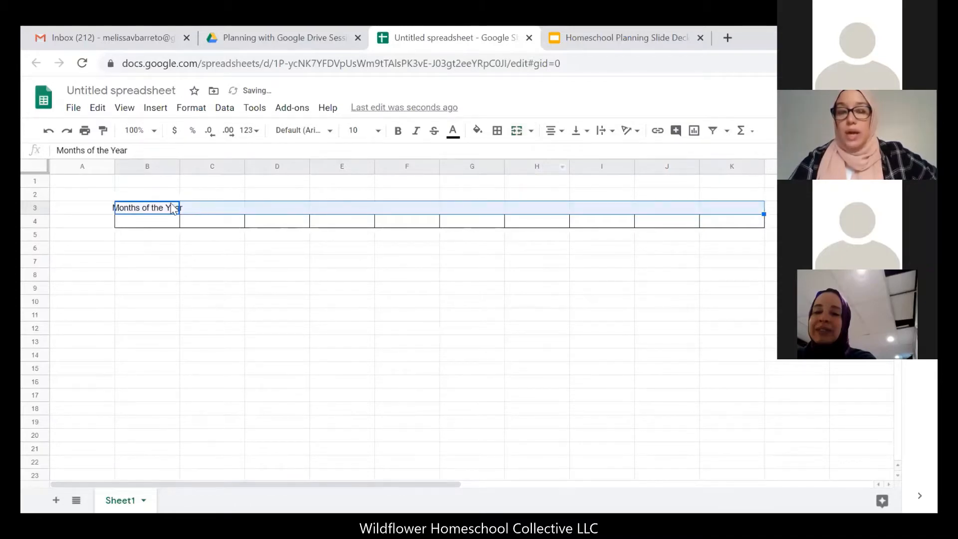
click(515, 141)
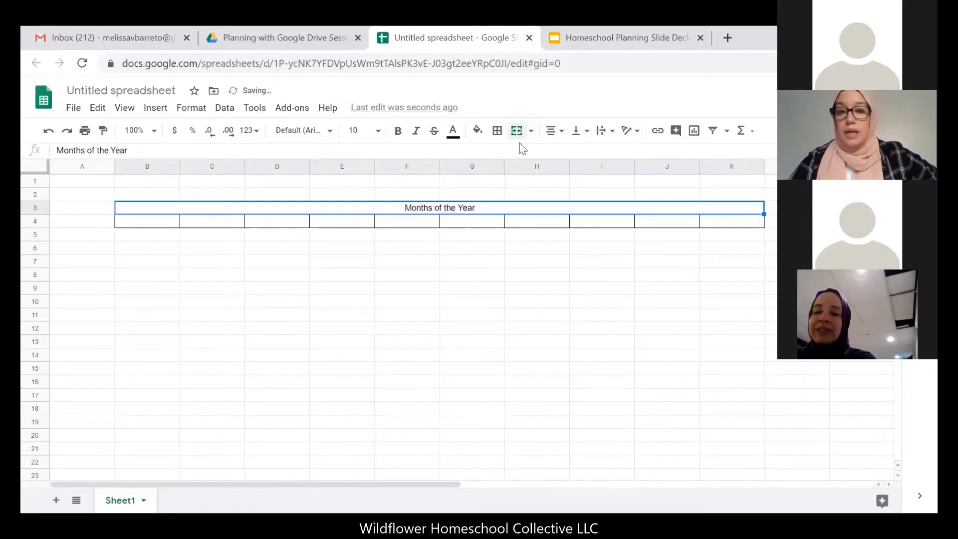
click(455, 250)
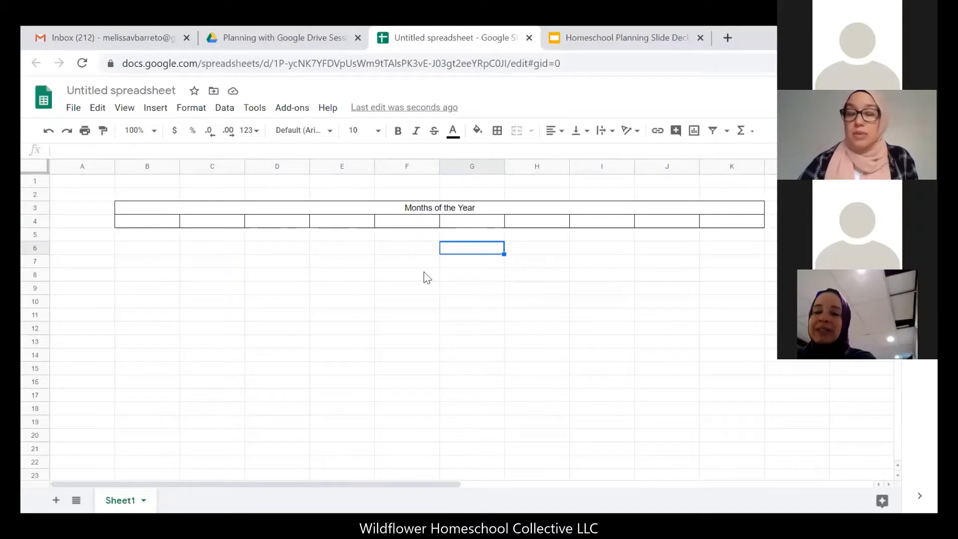
Apply all borders to cells A5 through A9 in the first column.
click(78, 238)
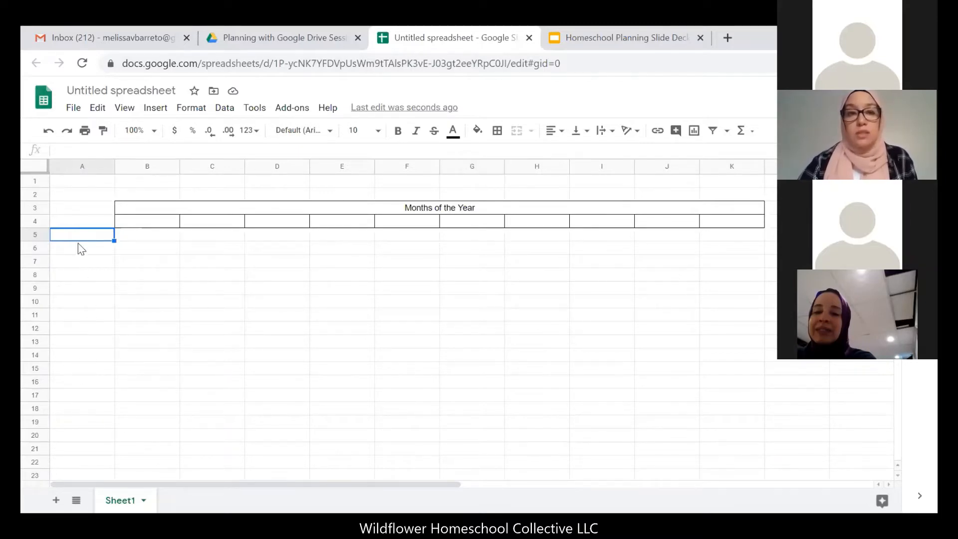
drag(83, 241, 84, 291)
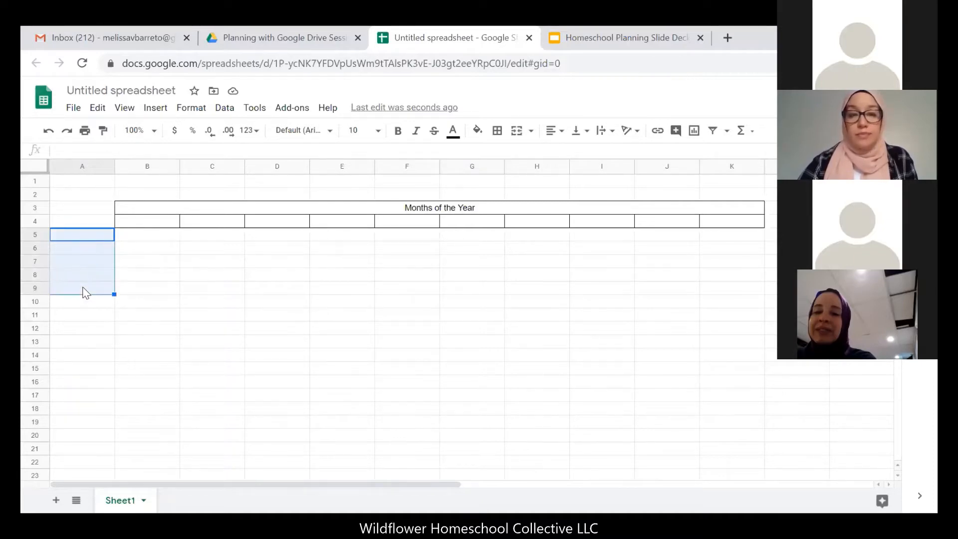
click(497, 130)
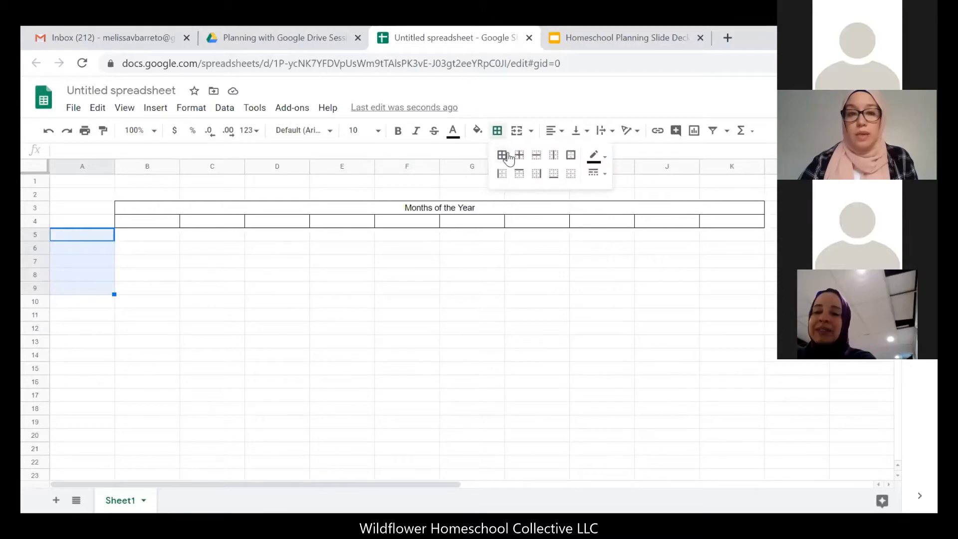
click(502, 155)
click(186, 282)
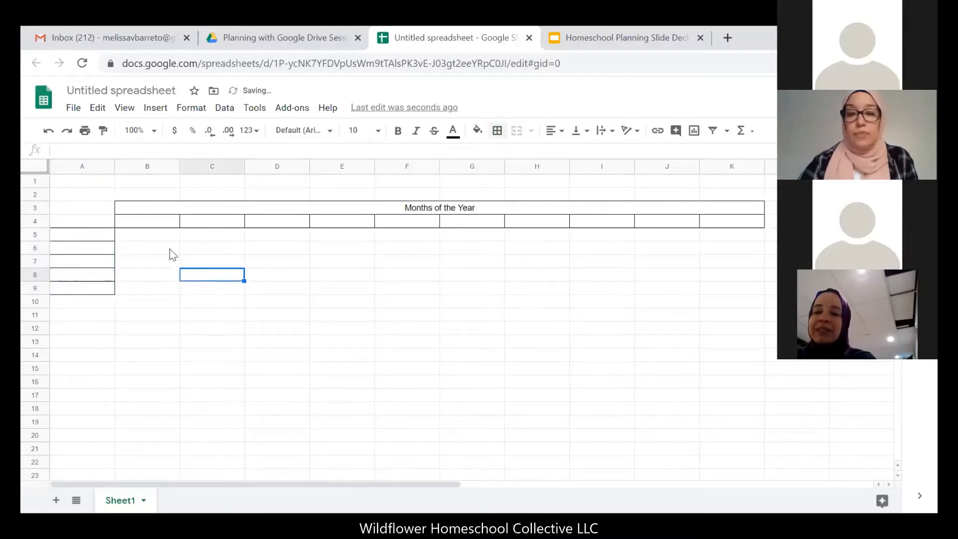
drag(103, 234, 103, 289)
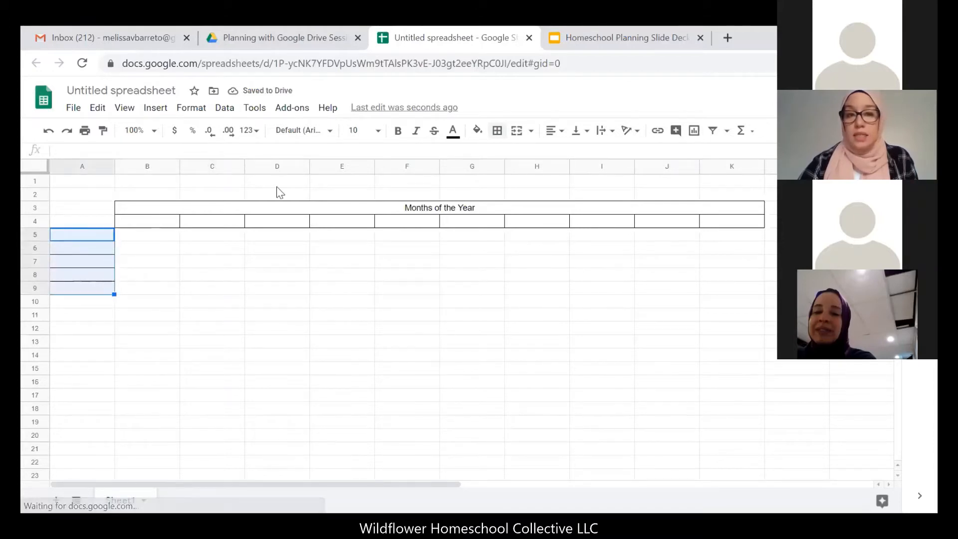
click(497, 131)
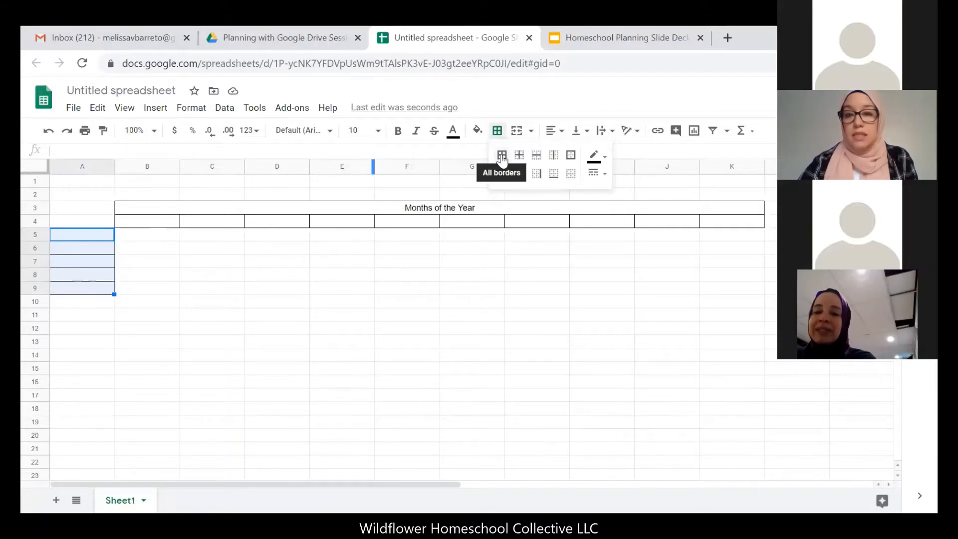
click(502, 160)
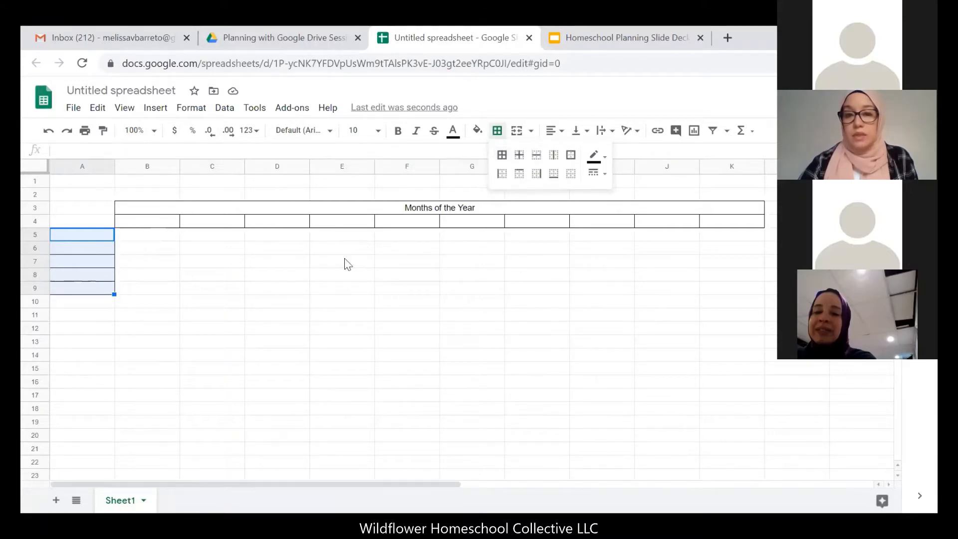
click(343, 262)
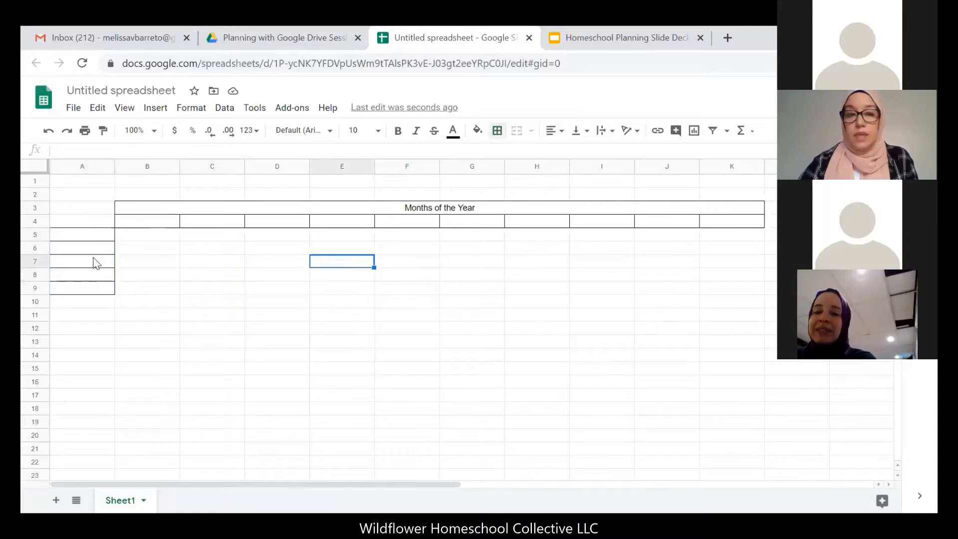
Enter the heading "Subjects" in cell A3 and add an outer border around the cell.
double_click(98, 214)
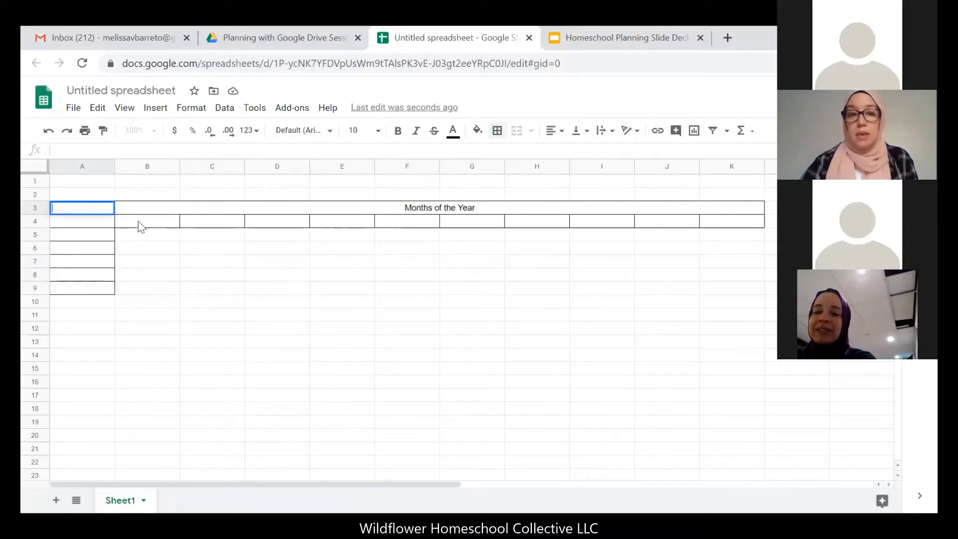
text(Subjects)
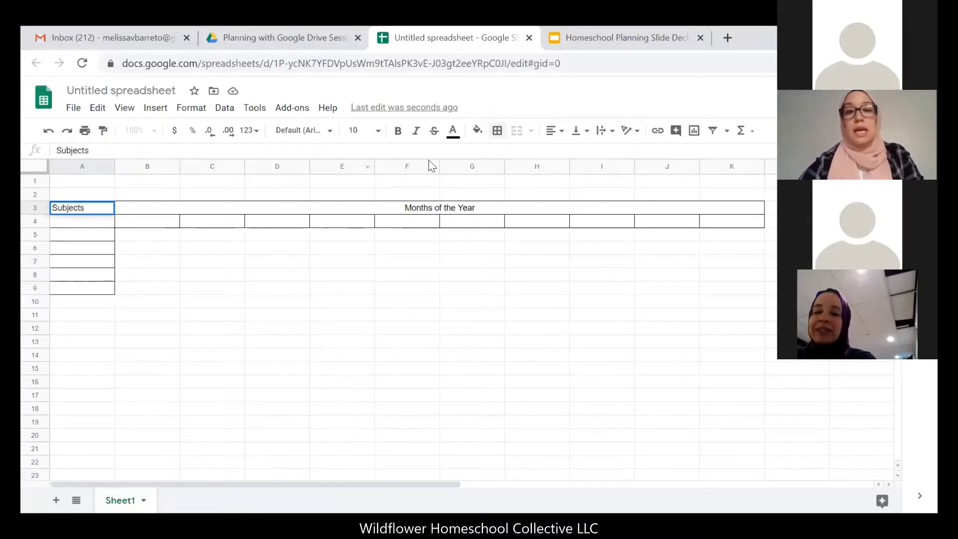
click(497, 131)
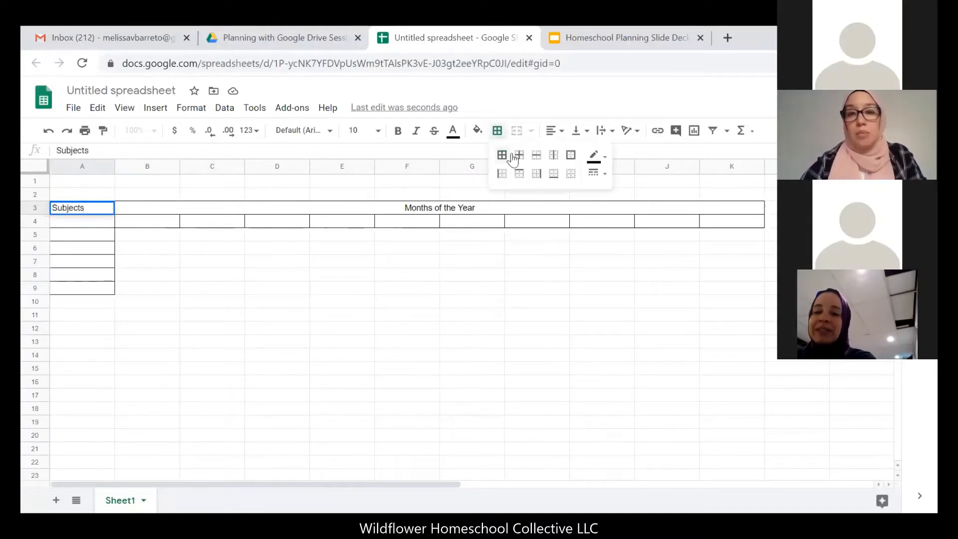
click(572, 161)
click(177, 248)
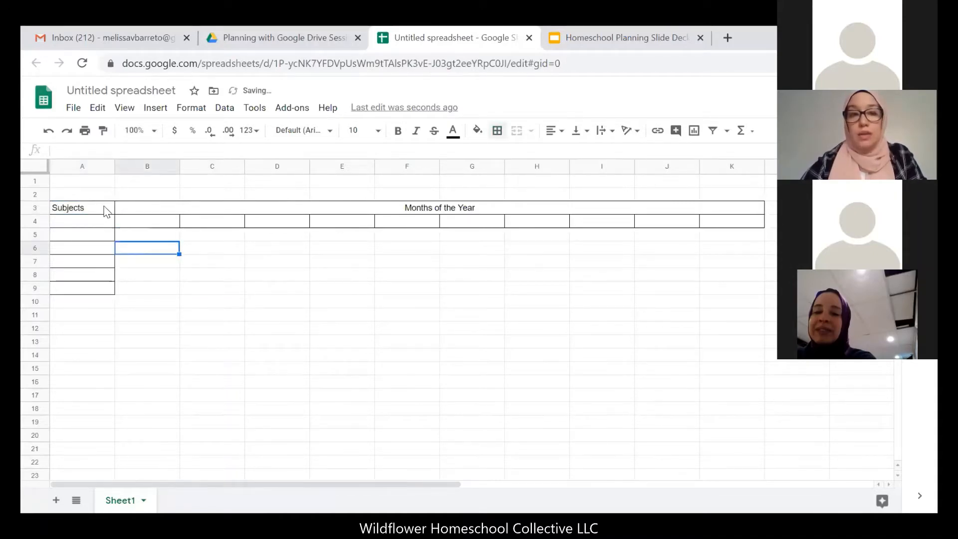
Center the "Subjects" heading horizontally in cell A3.
click(107, 208)
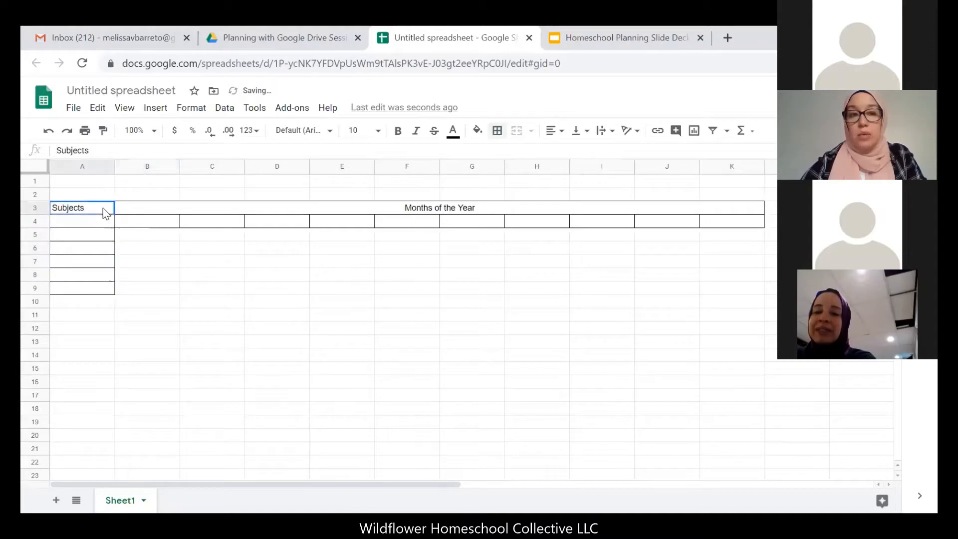
click(560, 132)
click(568, 152)
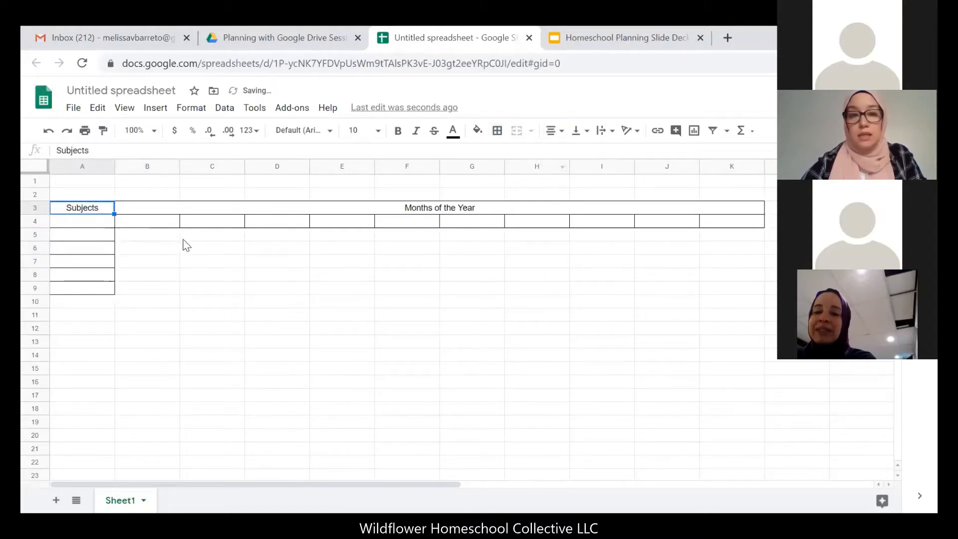
click(178, 240)
click(149, 289)
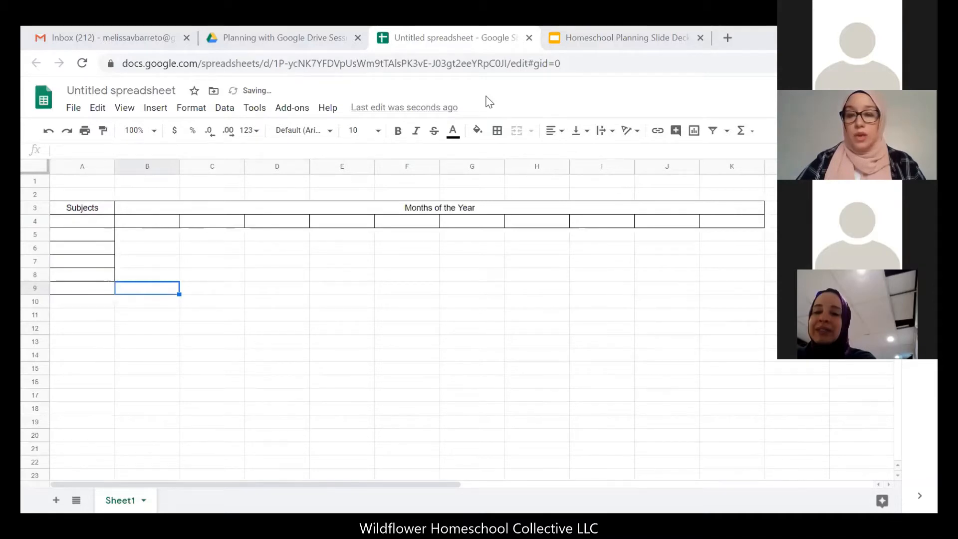
Fill the empty cell A4 below the "Subjects" heading with black.
click(107, 222)
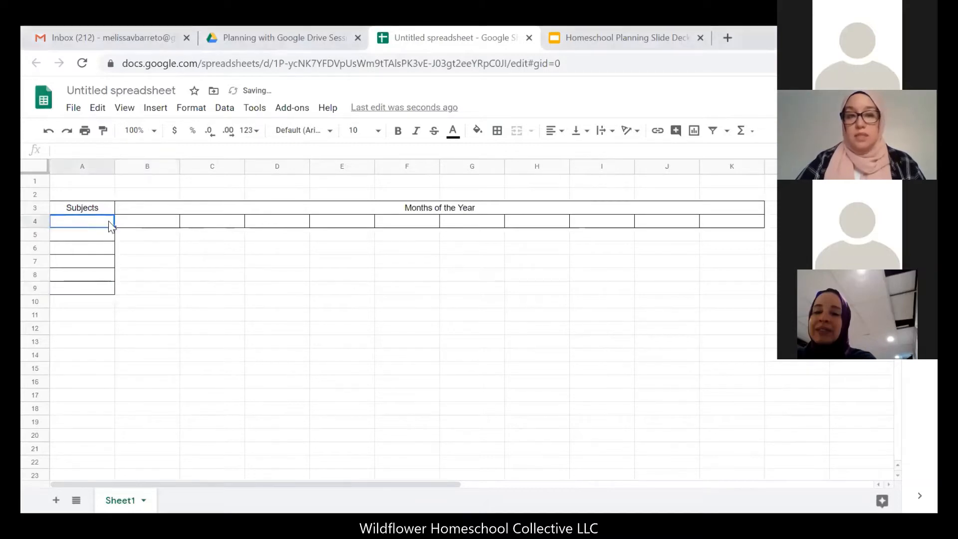
click(479, 133)
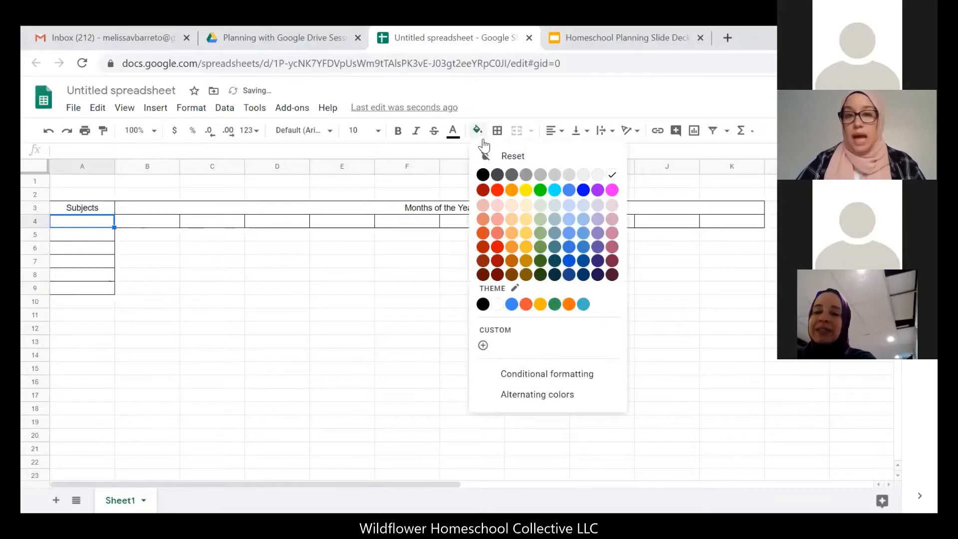
click(483, 174)
click(176, 238)
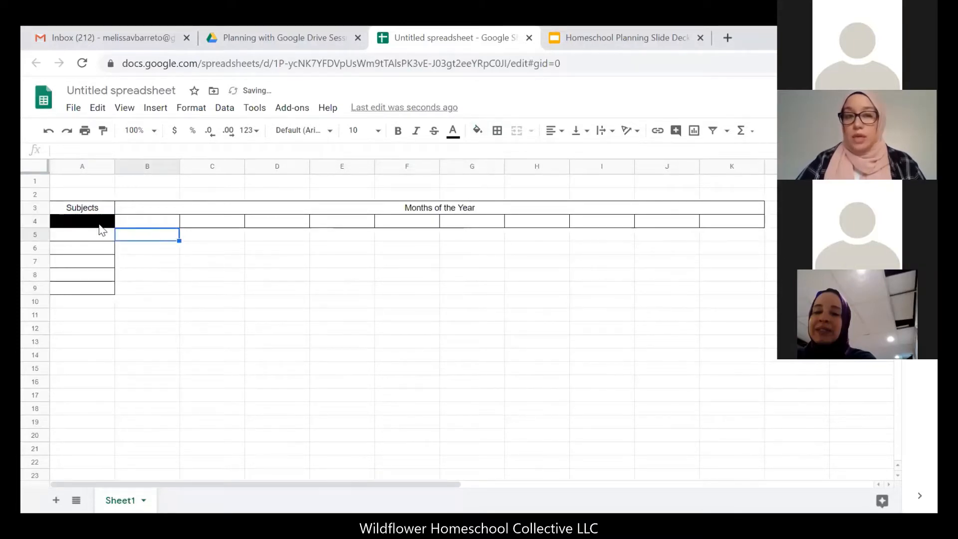
click(100, 225)
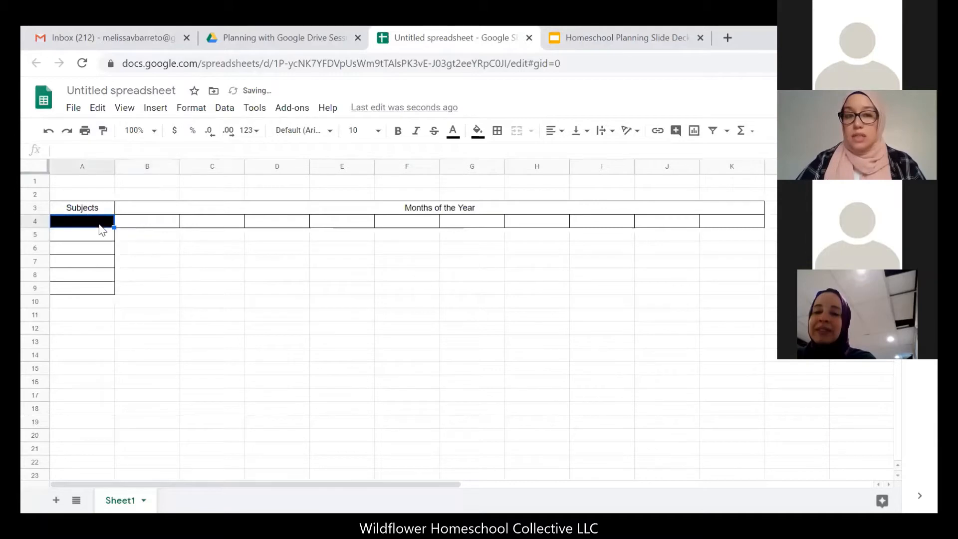
click(477, 131)
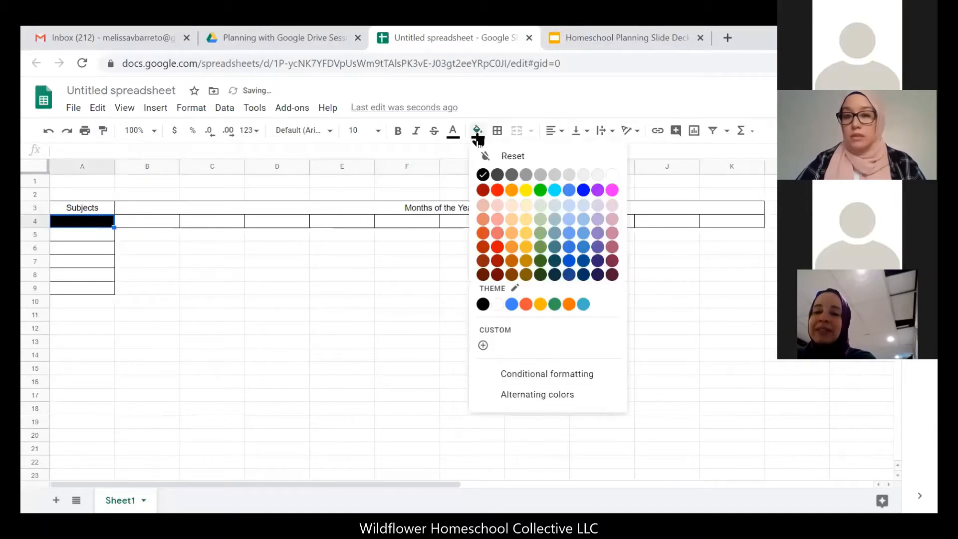
click(431, 305)
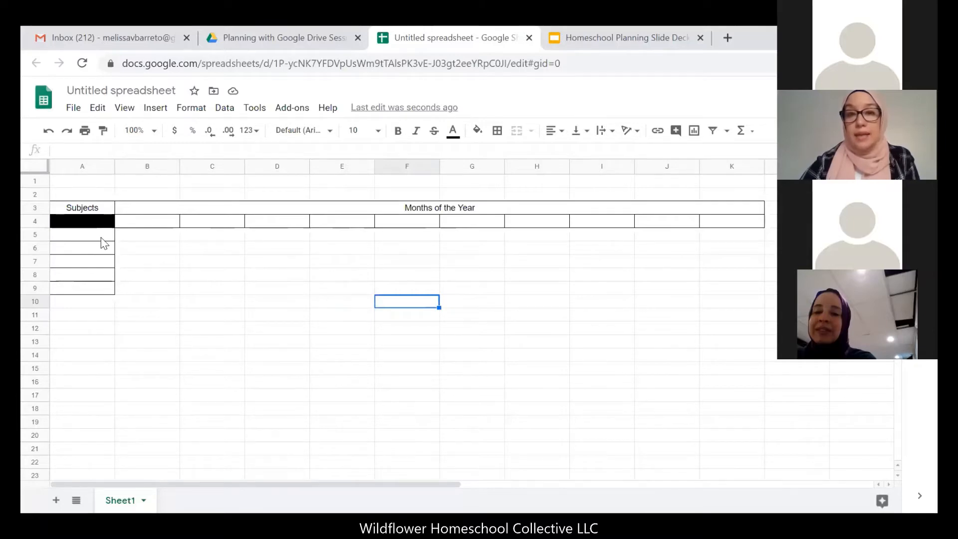
click(135, 235)
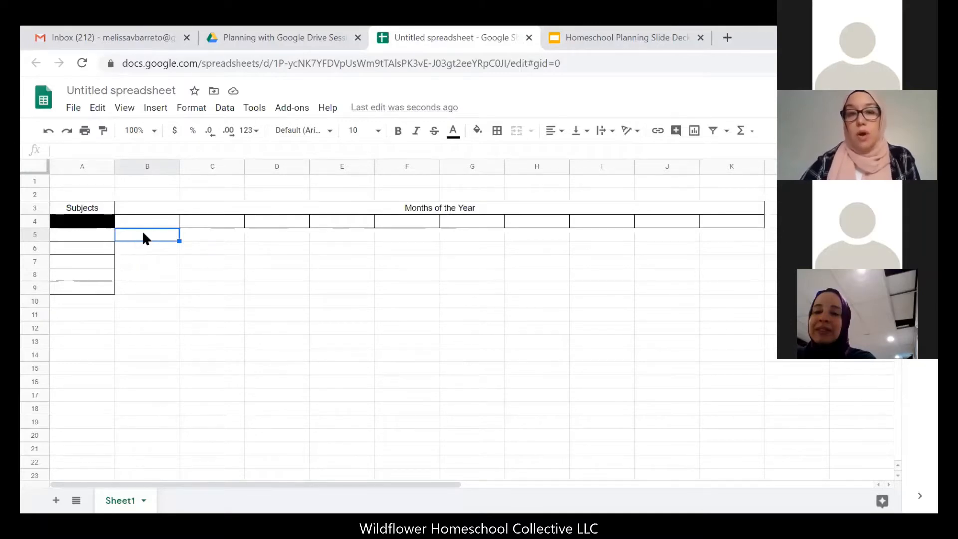
click(188, 266)
click(172, 250)
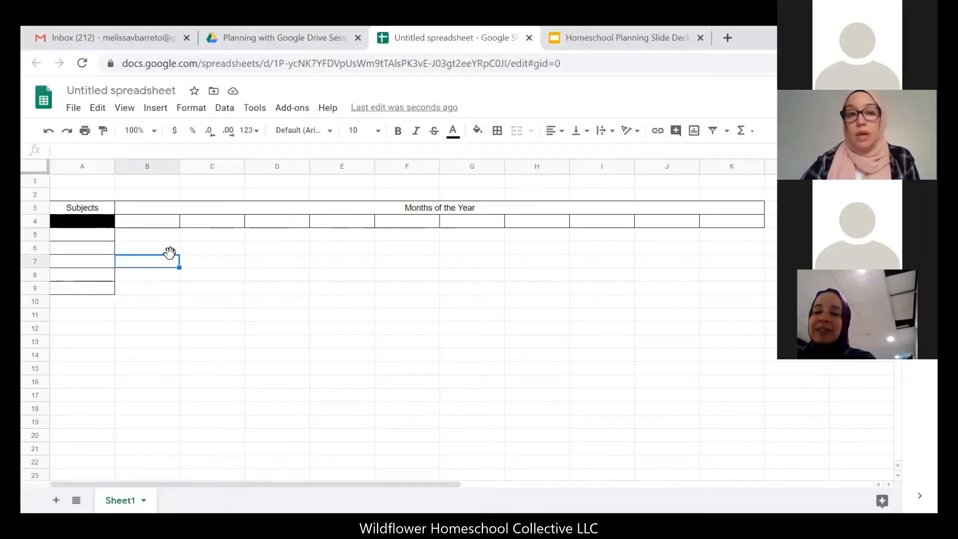
click(212, 256)
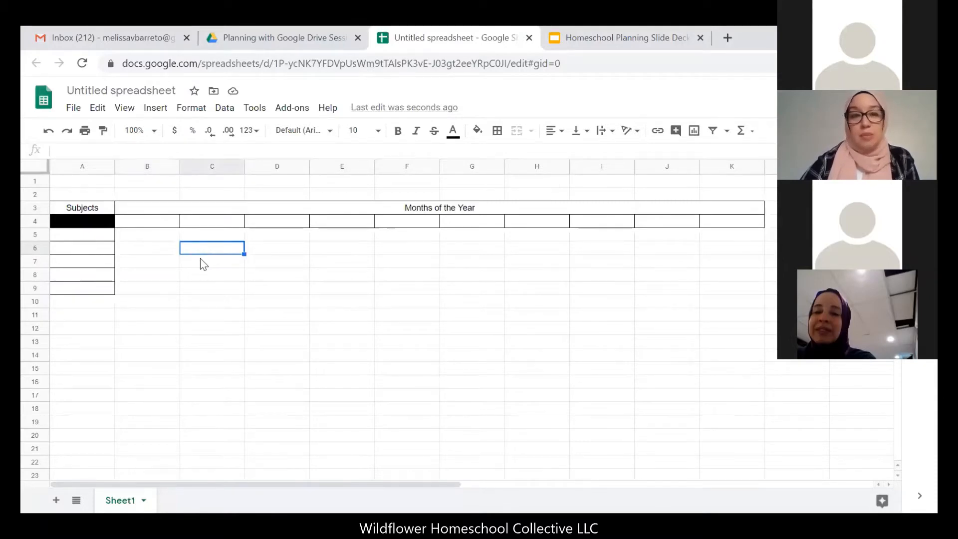
click(201, 264)
click(215, 239)
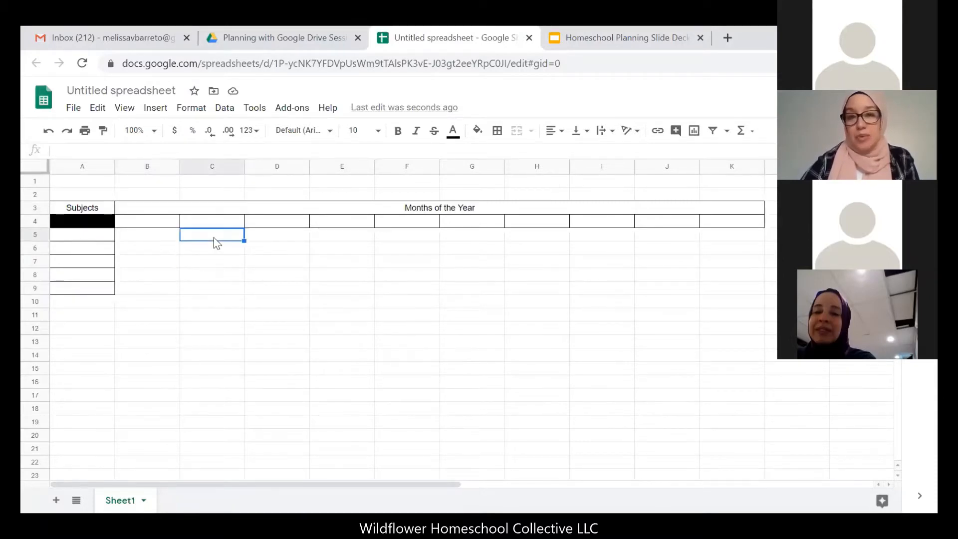
click(209, 250)
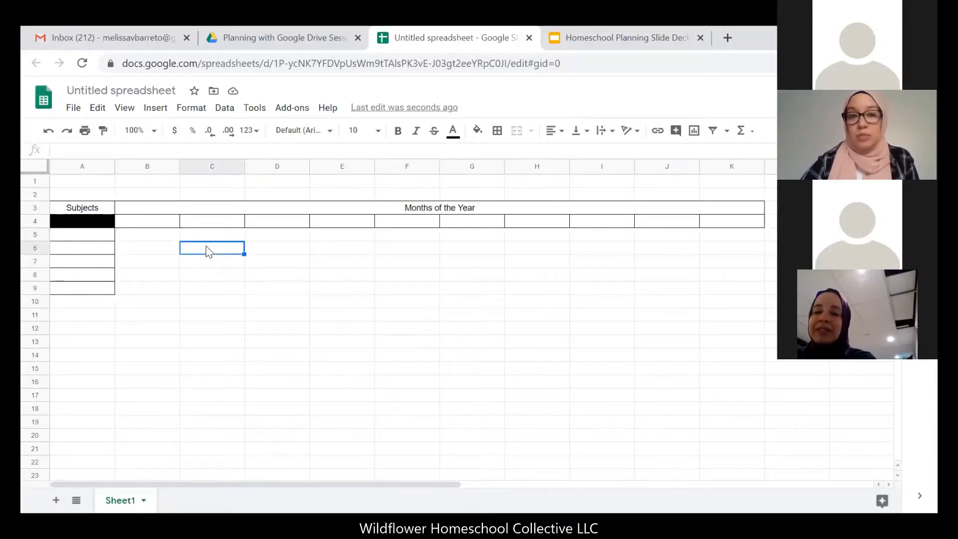
click(151, 236)
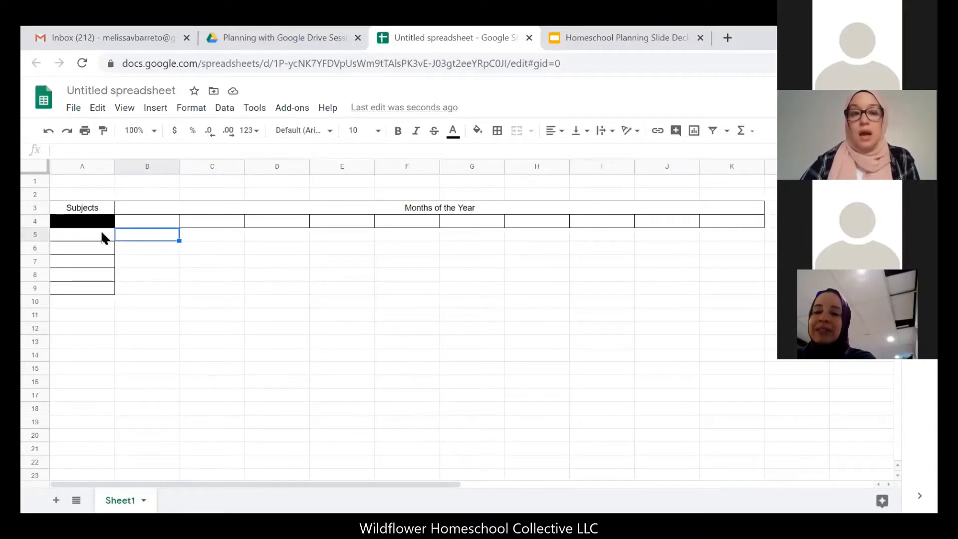
click(155, 262)
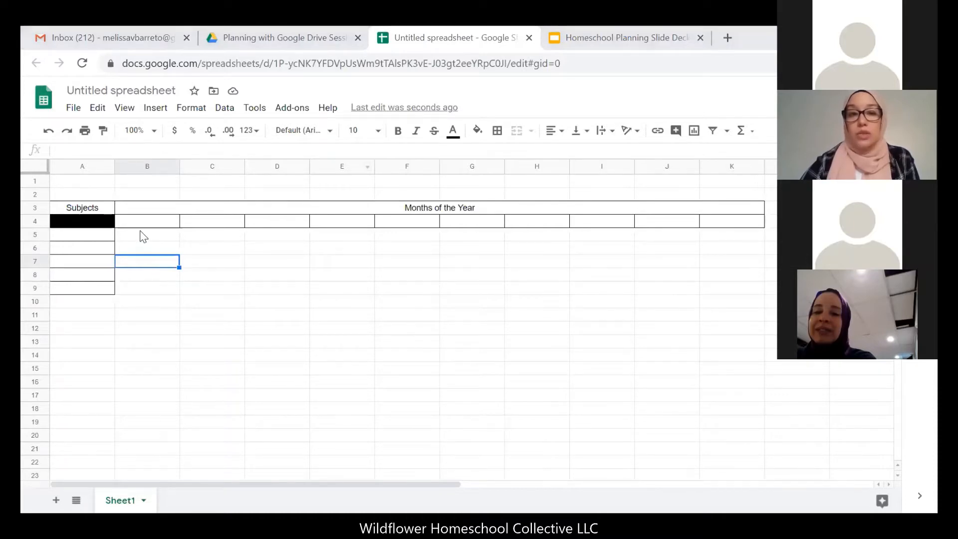
click(144, 236)
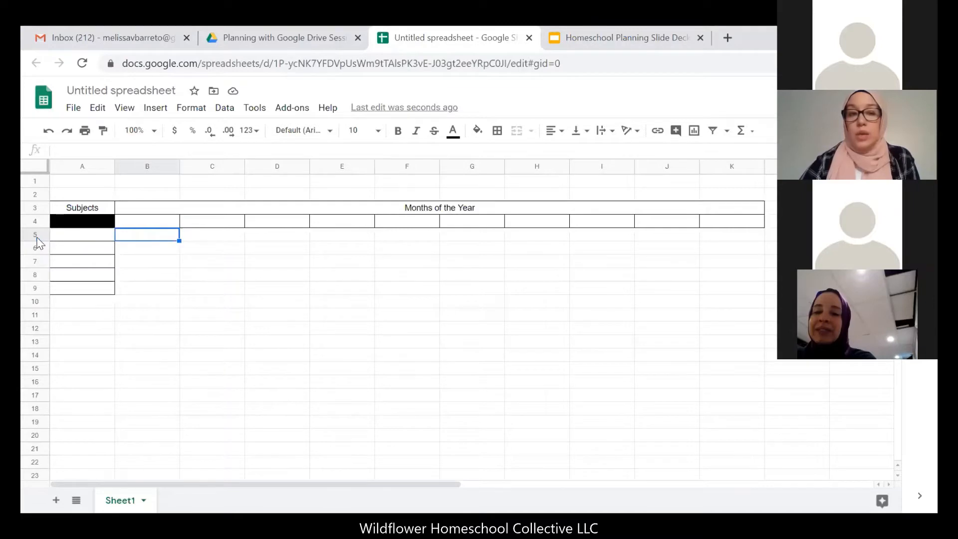
click(146, 248)
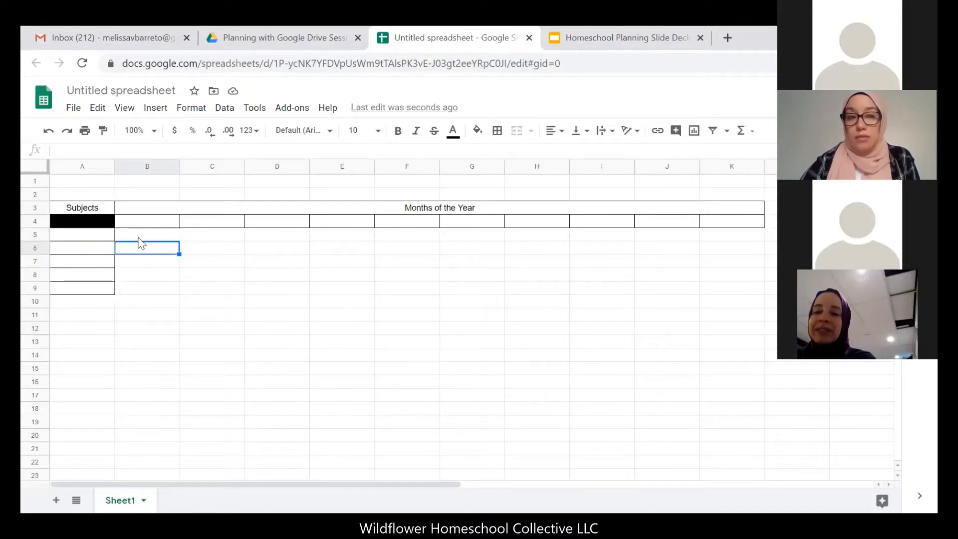
double_click(86, 230)
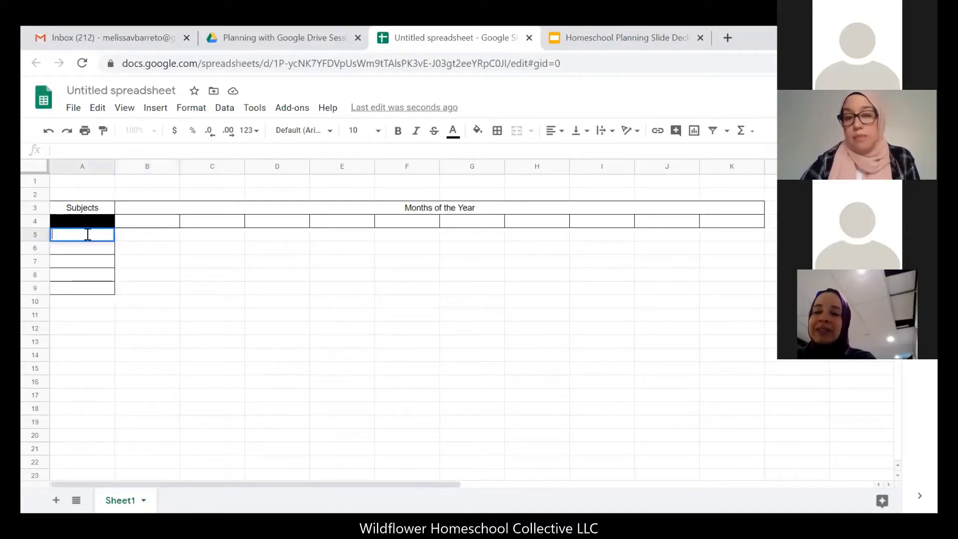
click(151, 238)
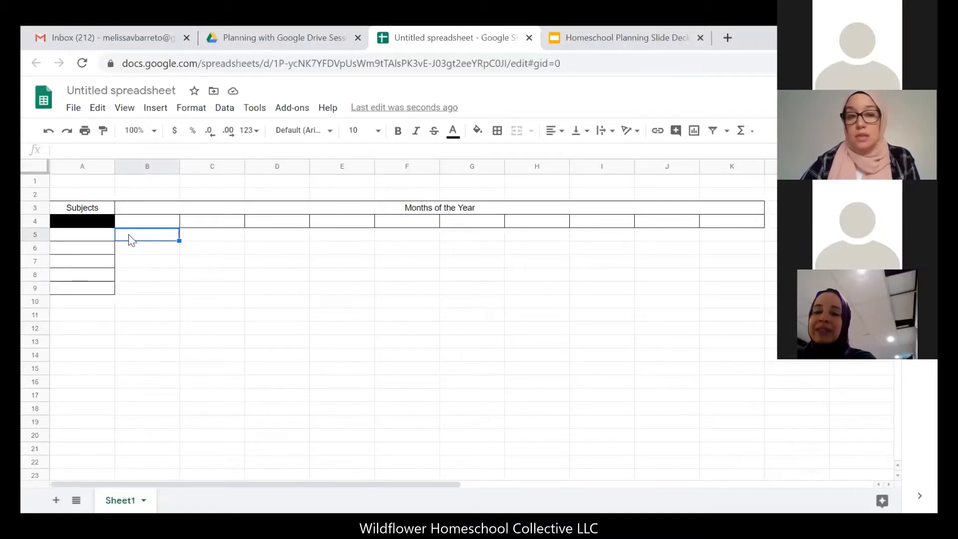
click(129, 253)
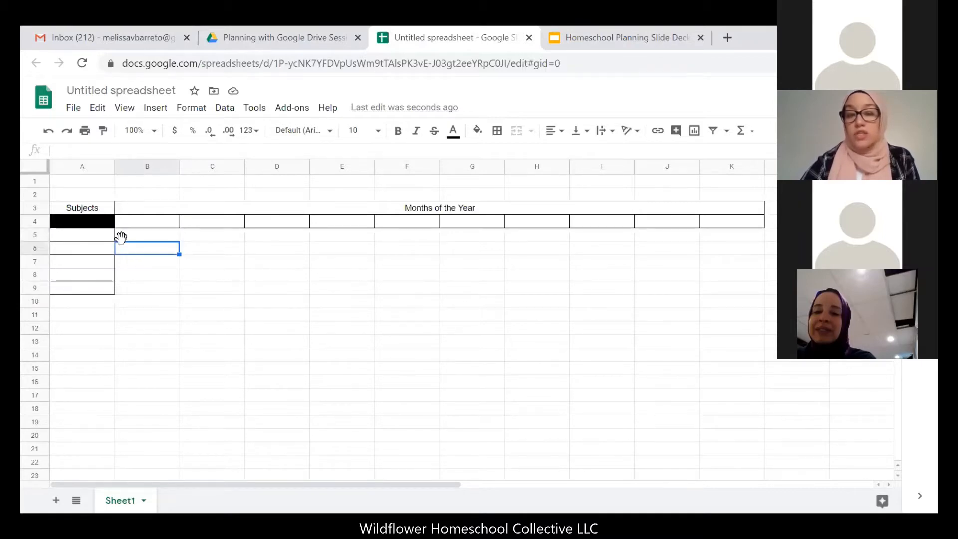
Insert two blank rows directly above row 5, below the black cell in the "Subjects" column.
click(36, 235)
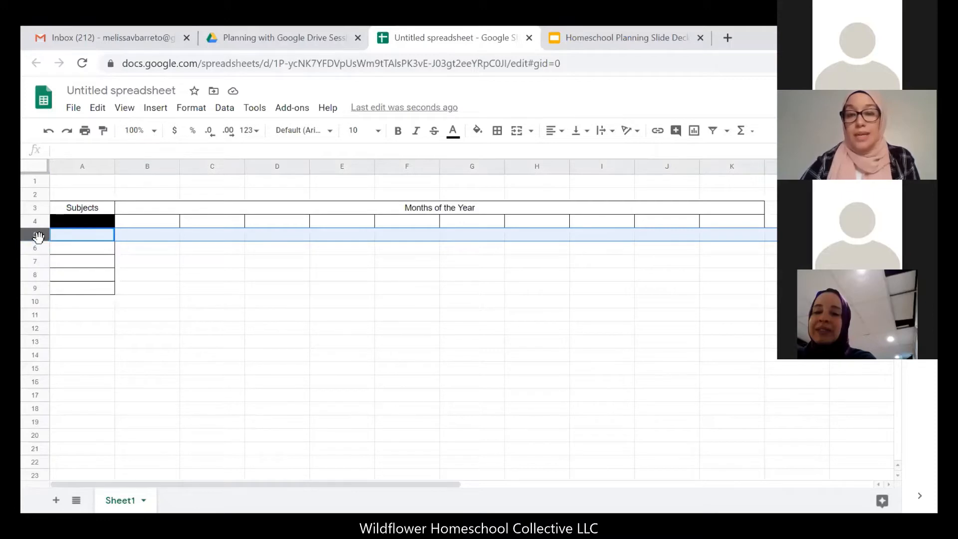
right_click(39, 234)
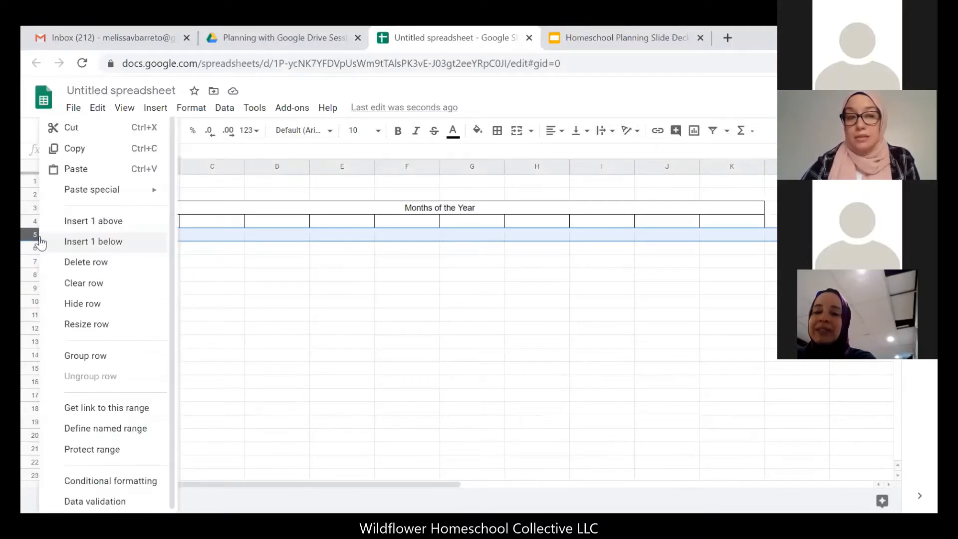
click(71, 225)
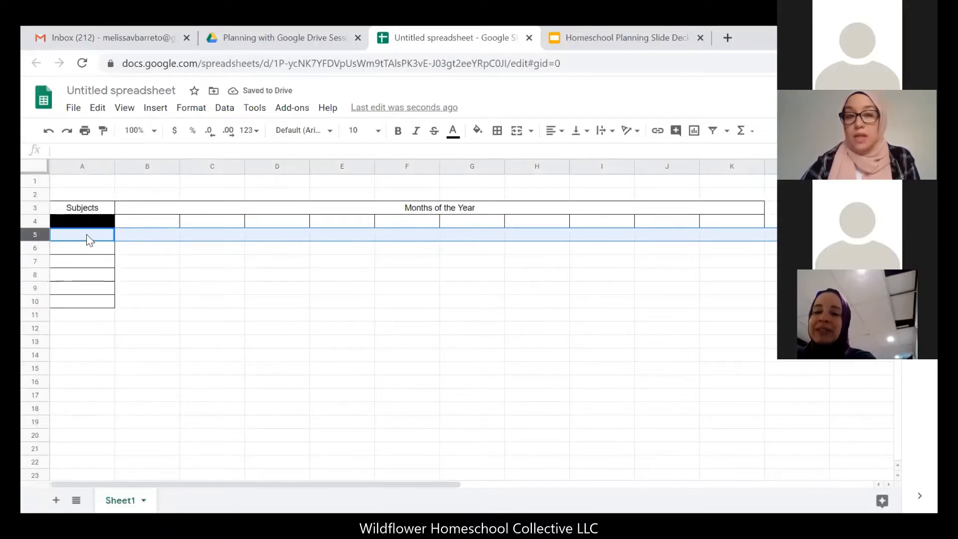
right_click(37, 232)
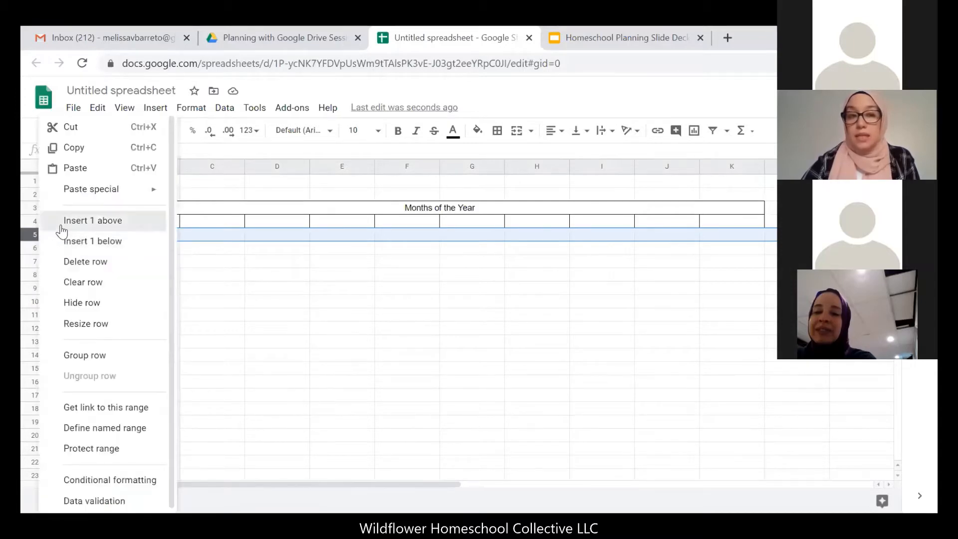
click(62, 225)
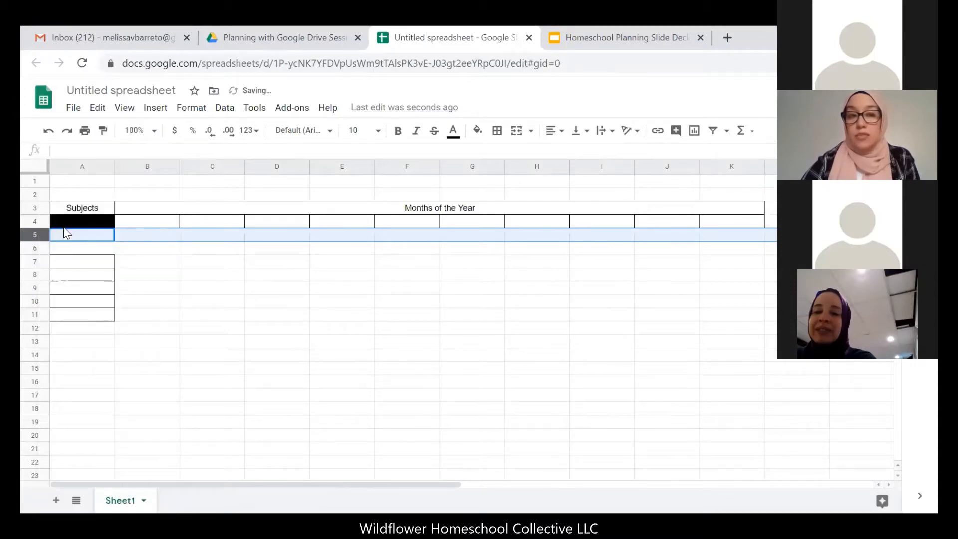
Merge cells A5 through A7 below the black cell into one tall subject cell.
click(125, 265)
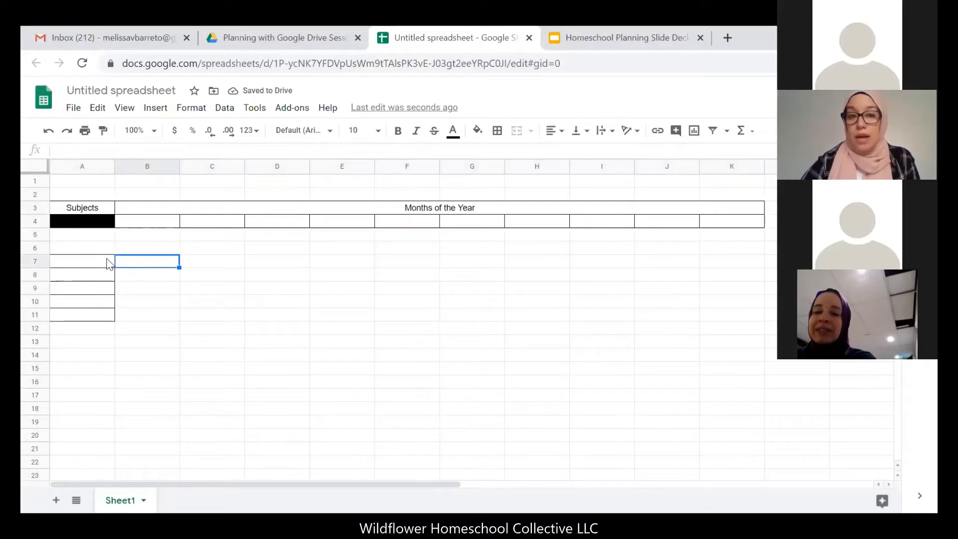
click(107, 262)
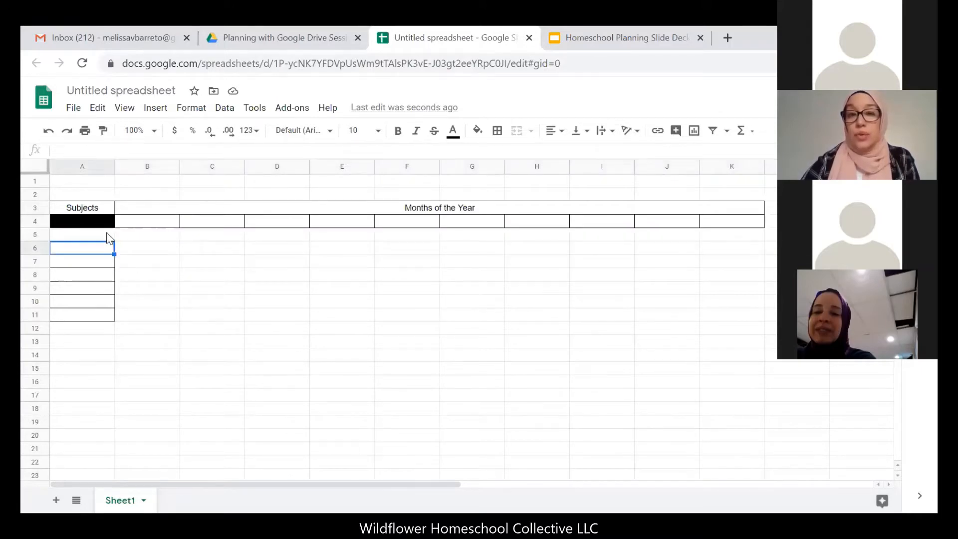
click(109, 237)
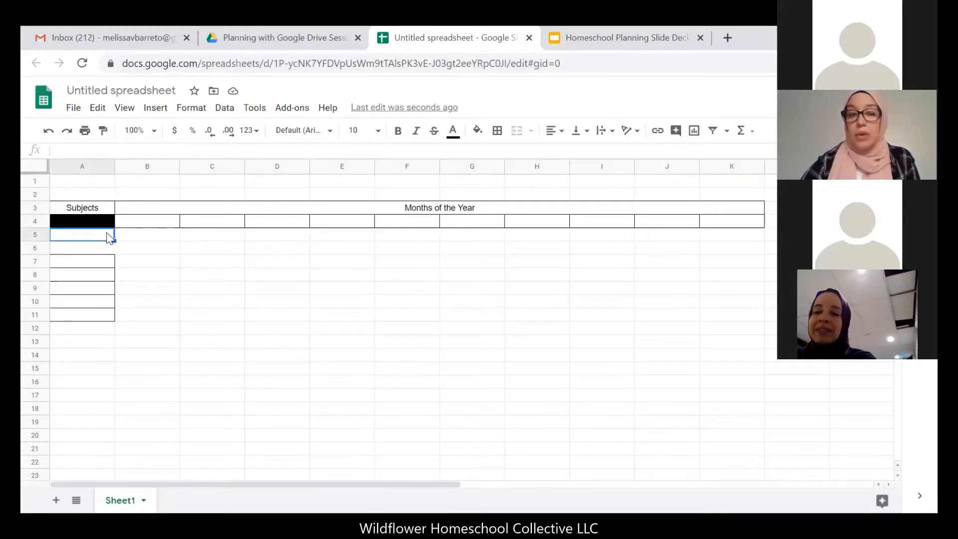
click(123, 249)
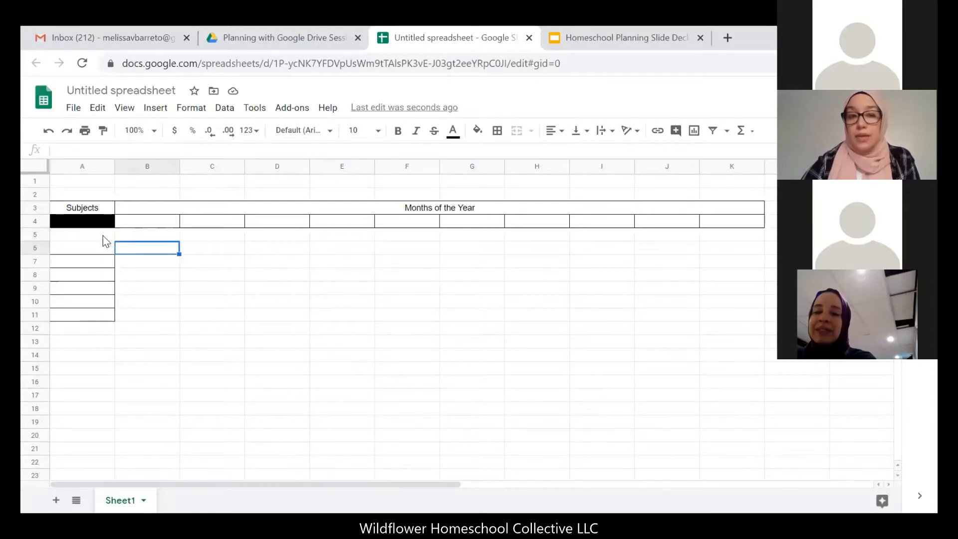
drag(103, 238, 108, 271)
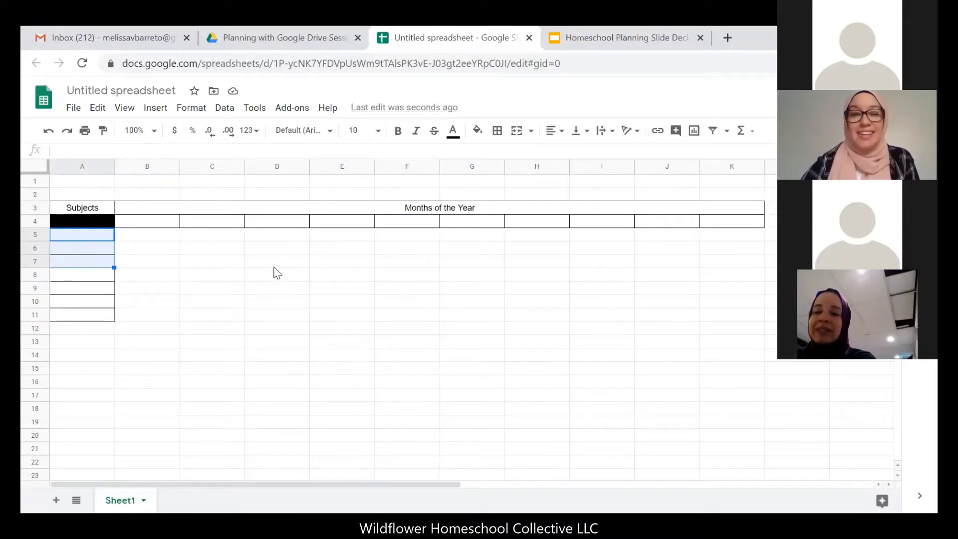
click(517, 132)
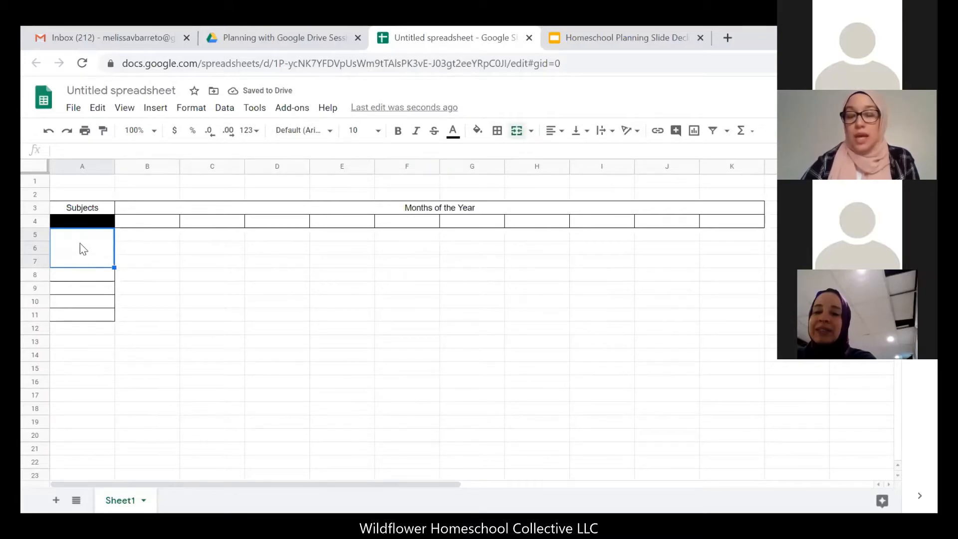
click(158, 233)
click(157, 249)
click(157, 261)
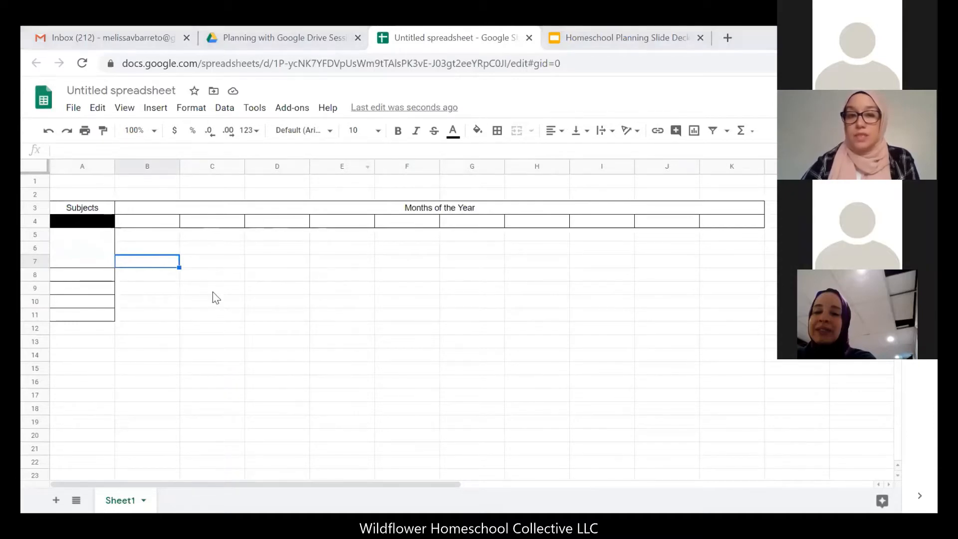
click(211, 278)
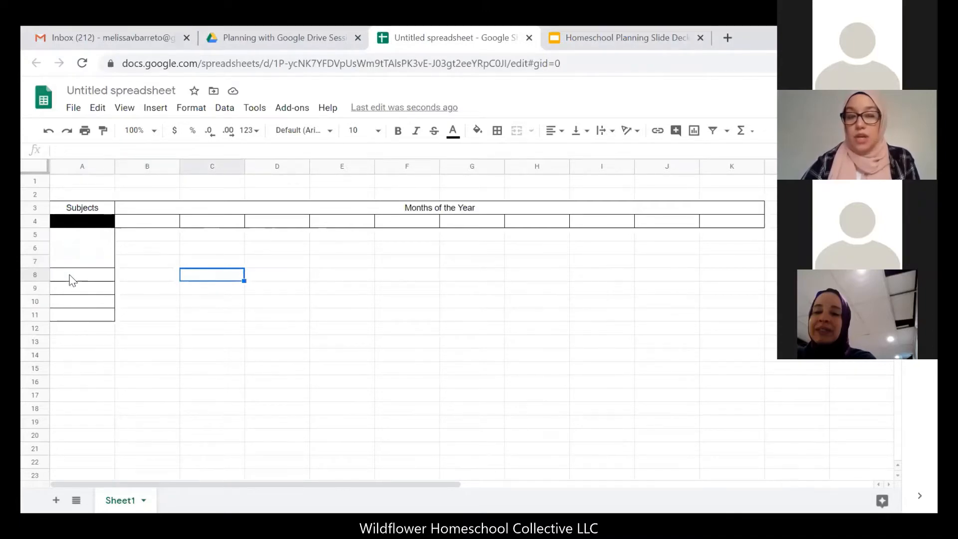
click(44, 274)
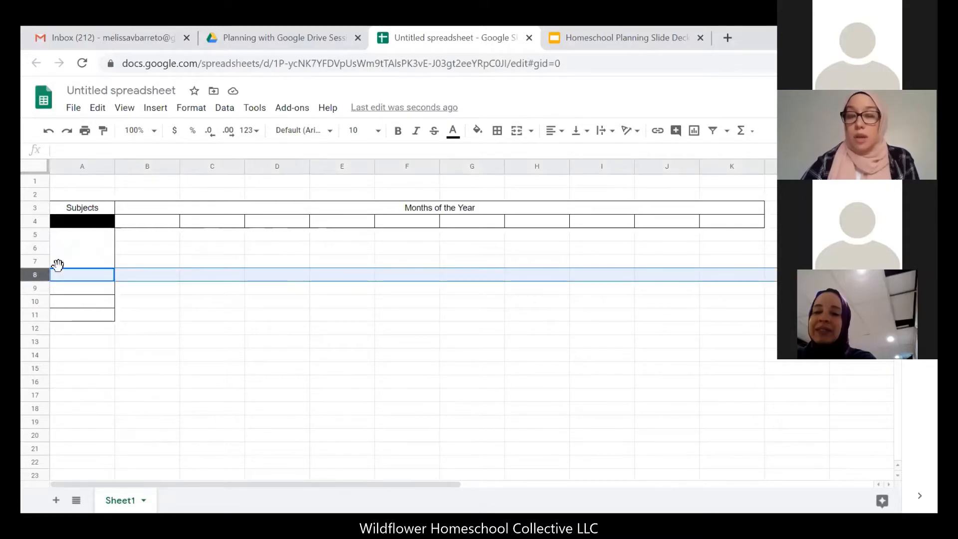
click(161, 305)
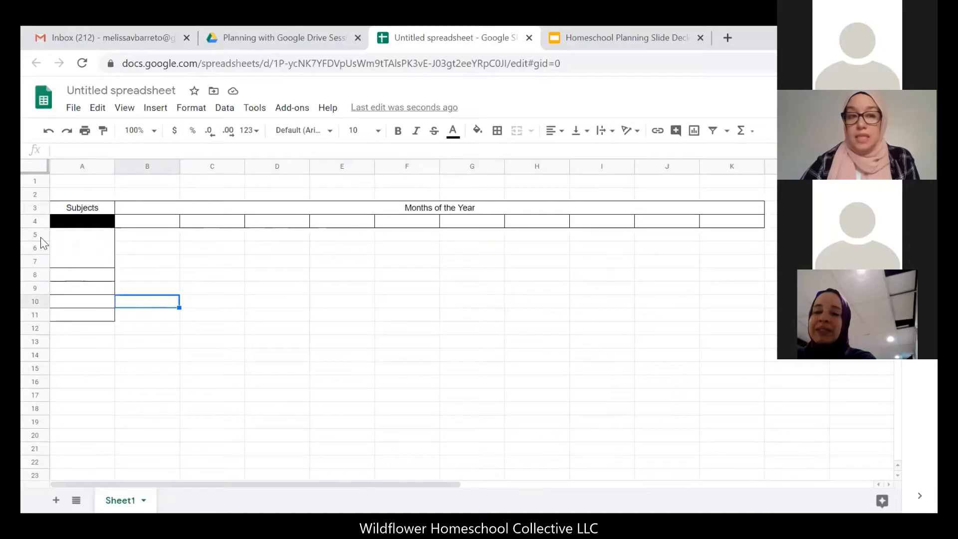
Fill the merged A5:A7 subject cell down column A through row 16 to repeat the three-row blocks.
click(56, 261)
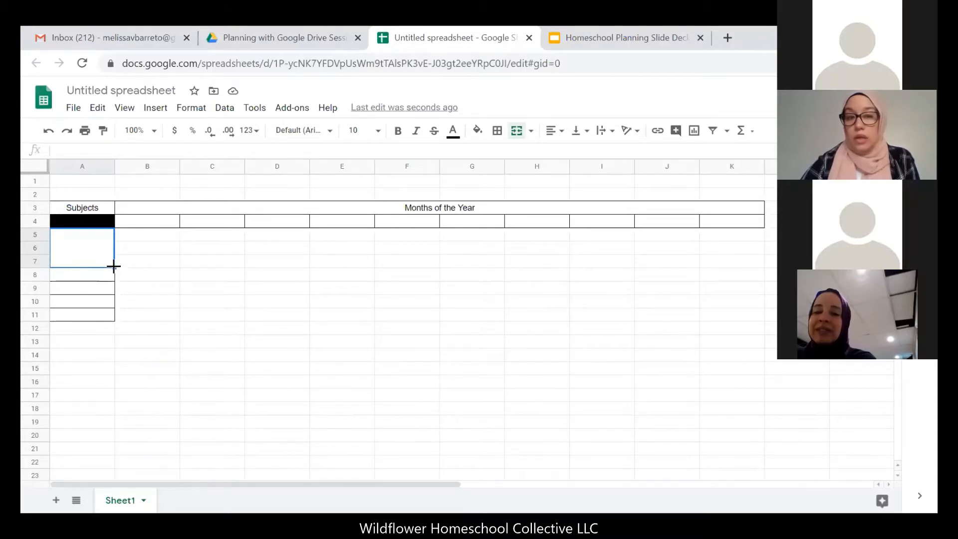
drag(114, 267, 113, 388)
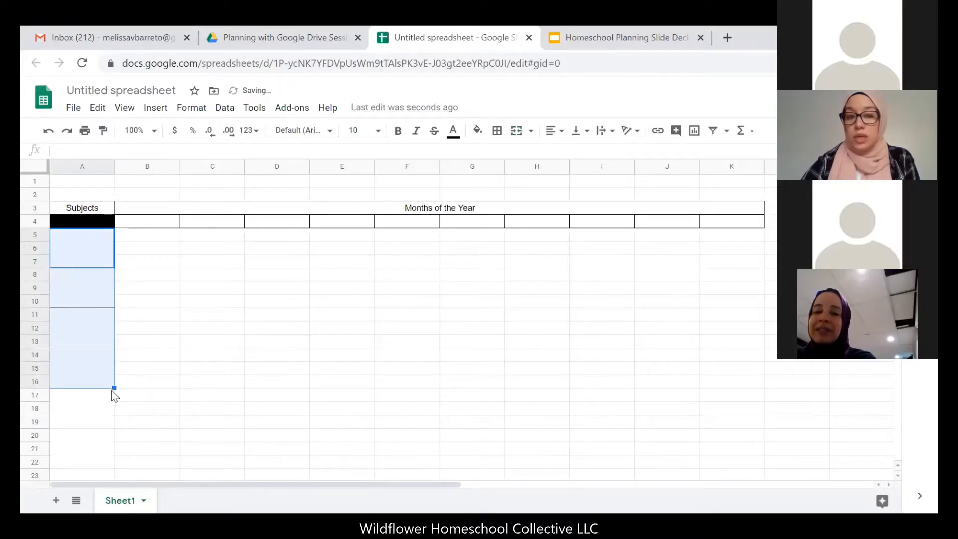
Check the three-row merged blocks in the "Subjects" column from row 5 down to row 22.
click(150, 421)
scroll(130, 339, down, 2)
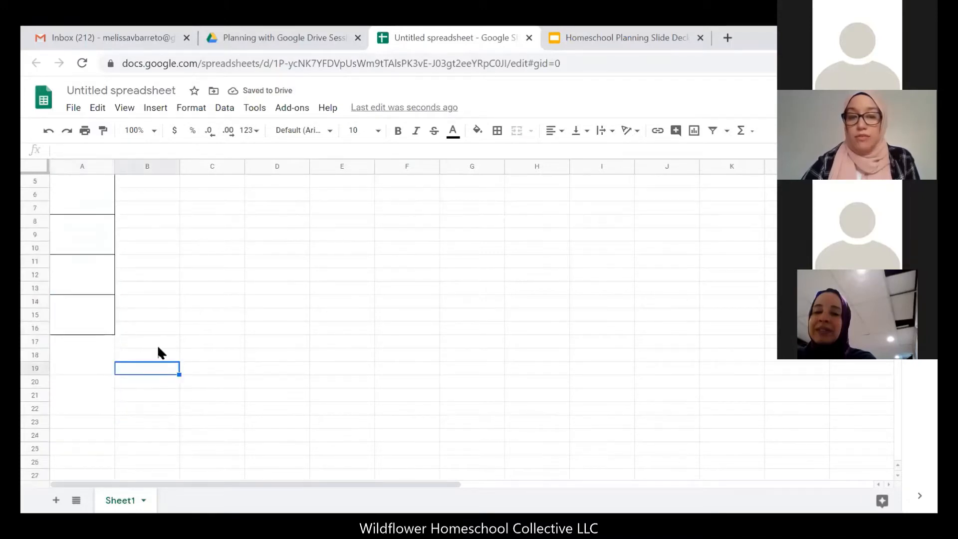
click(91, 375)
click(97, 396)
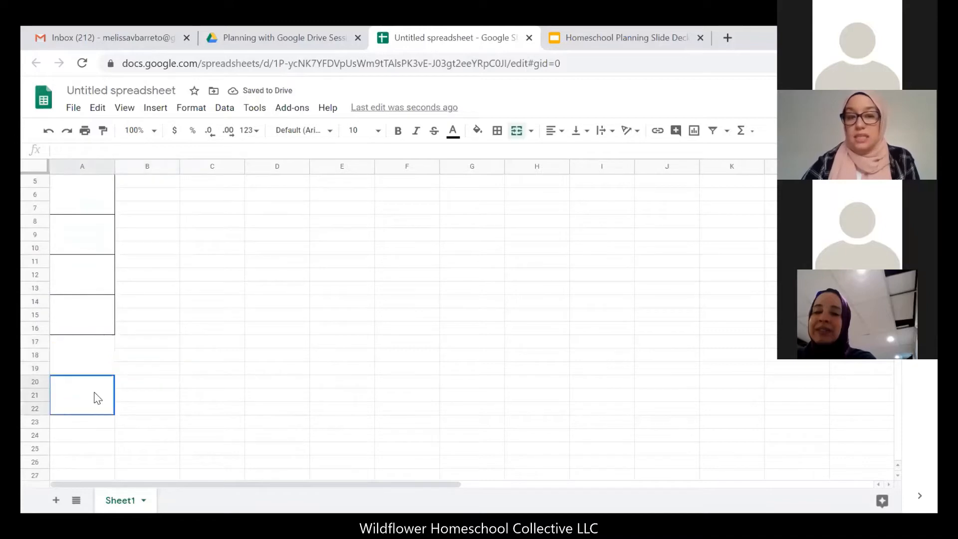
click(102, 363)
scroll(185, 359, up, 2)
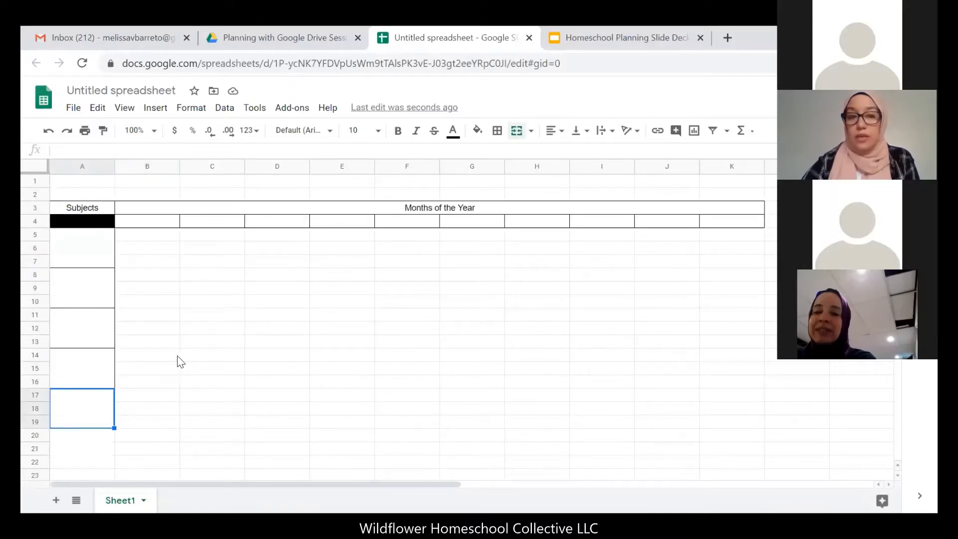
click(99, 255)
click(97, 292)
click(96, 334)
click(103, 379)
click(98, 416)
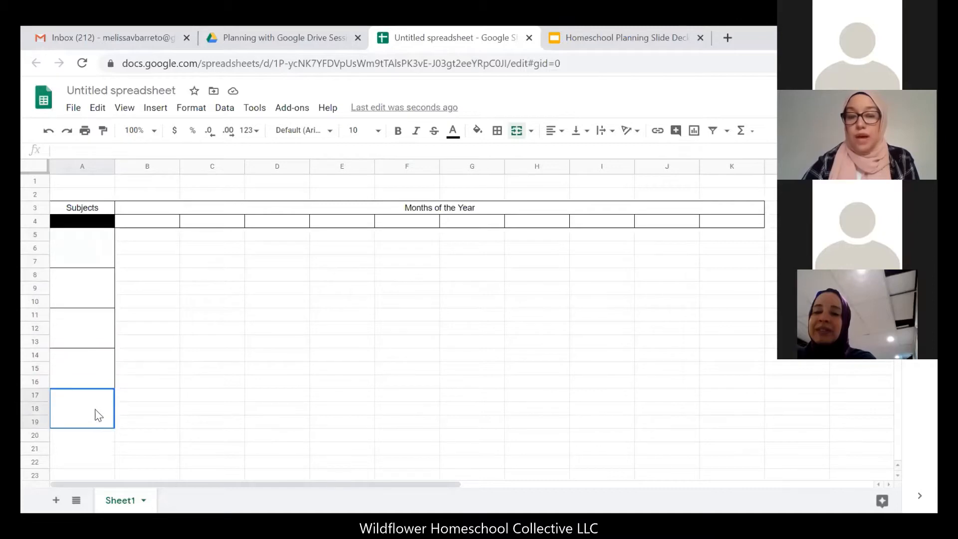
click(101, 444)
Apply all borders to the two merged subject blocks in cells A17 through A22.
drag(103, 411, 98, 457)
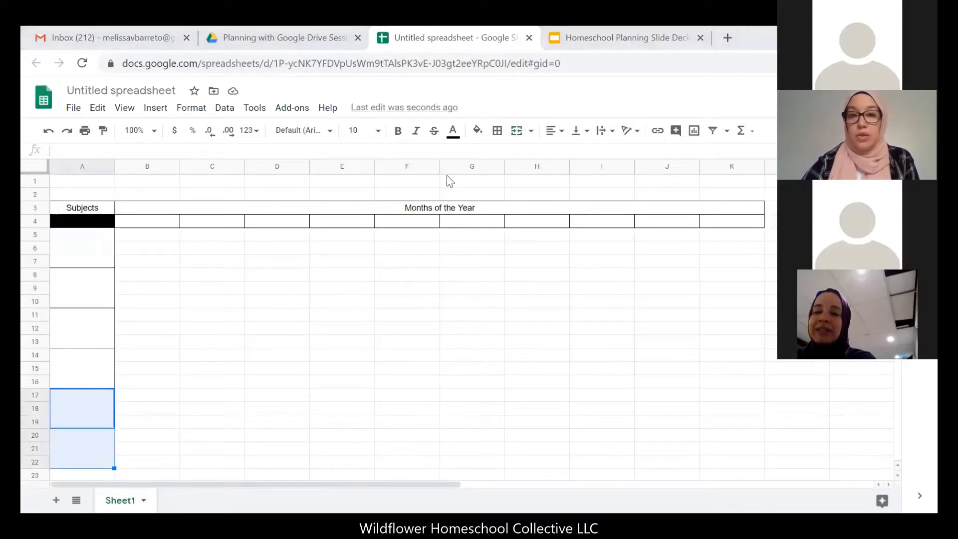
click(497, 130)
click(502, 154)
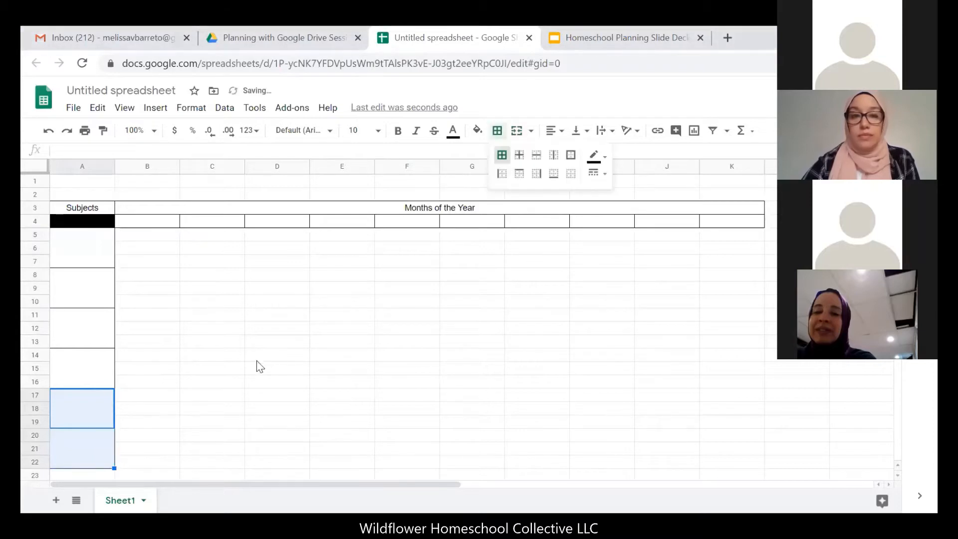
click(257, 359)
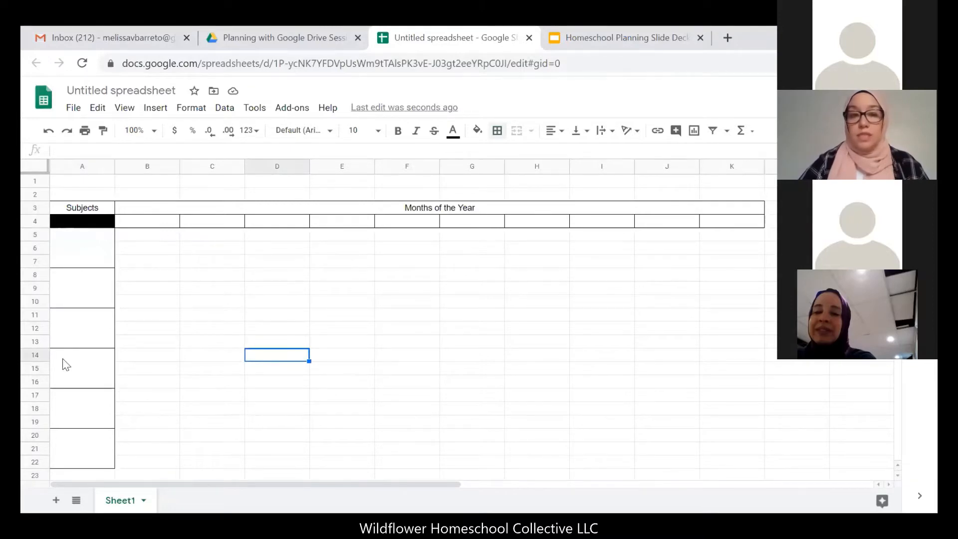
click(145, 235)
click(143, 246)
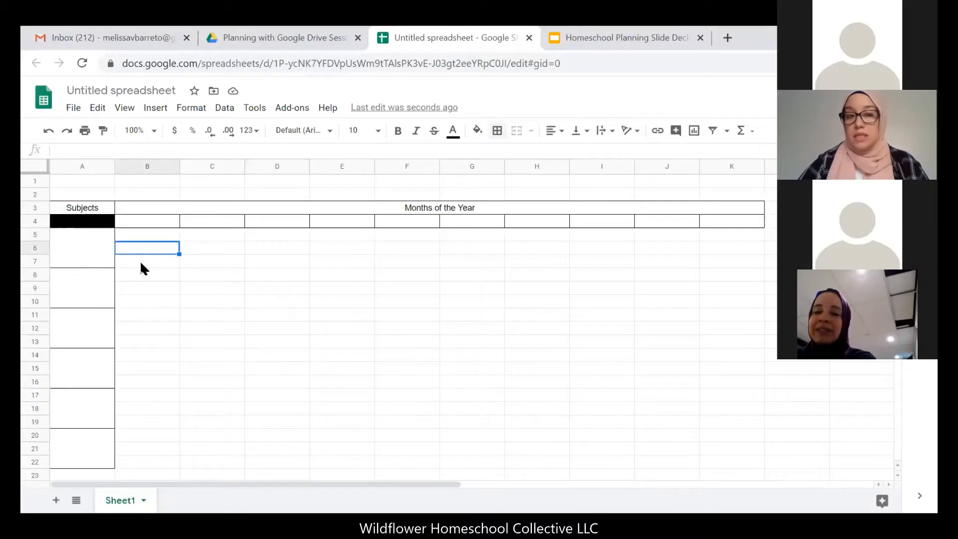
click(140, 261)
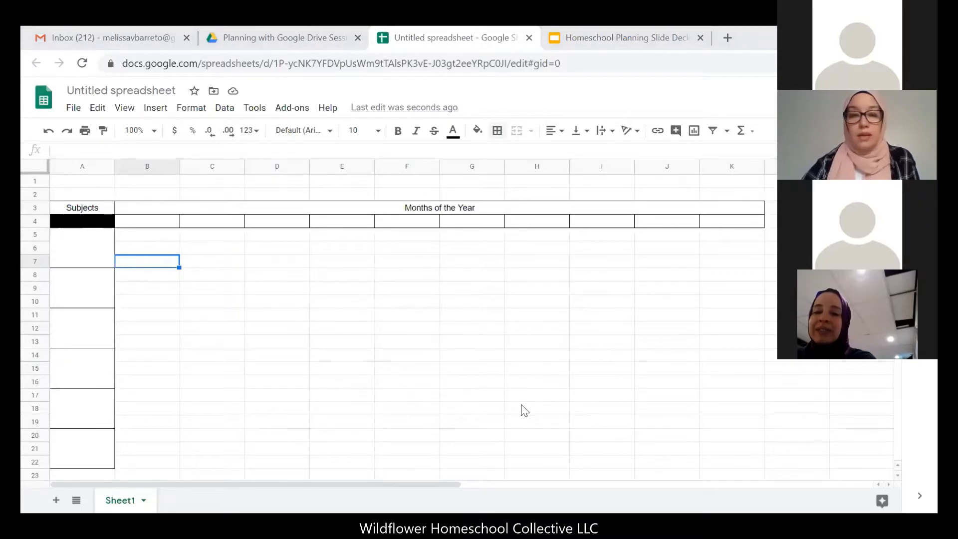
click(357, 319)
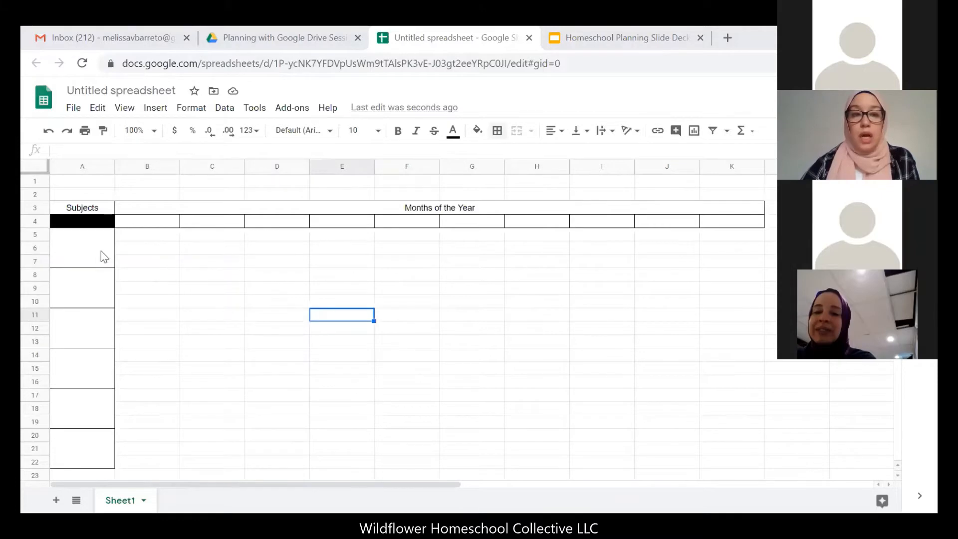
click(118, 258)
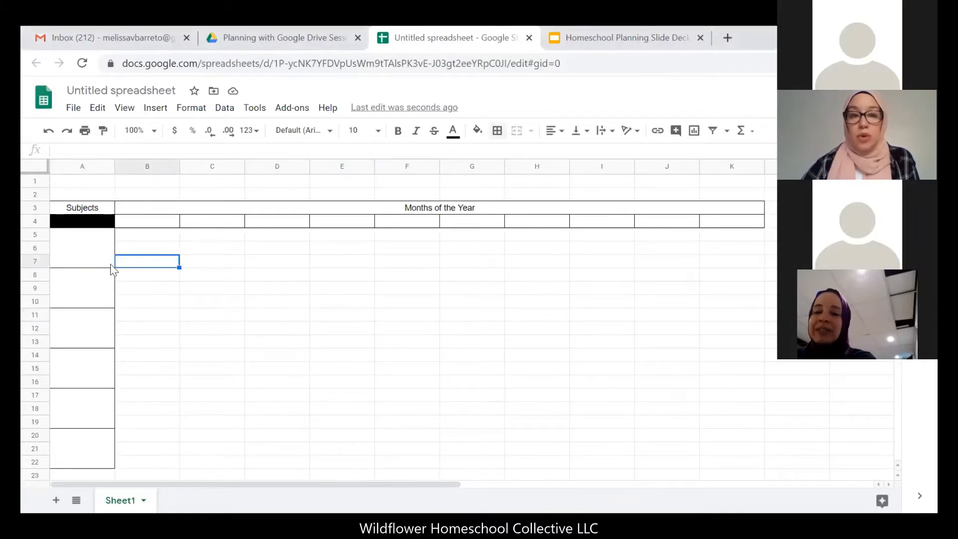
click(167, 288)
Add an outer border around the first subject's band, cells A5 through K7.
drag(93, 252, 710, 253)
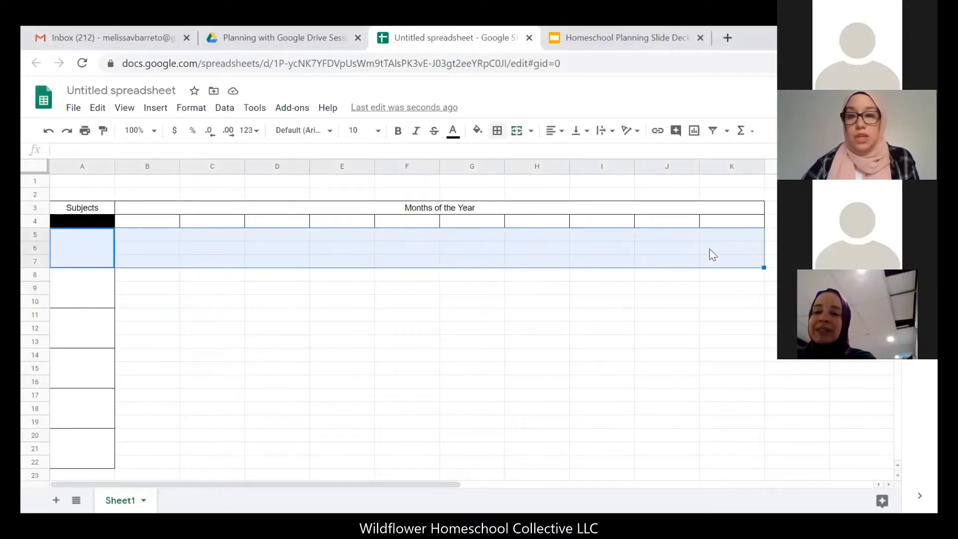
click(498, 132)
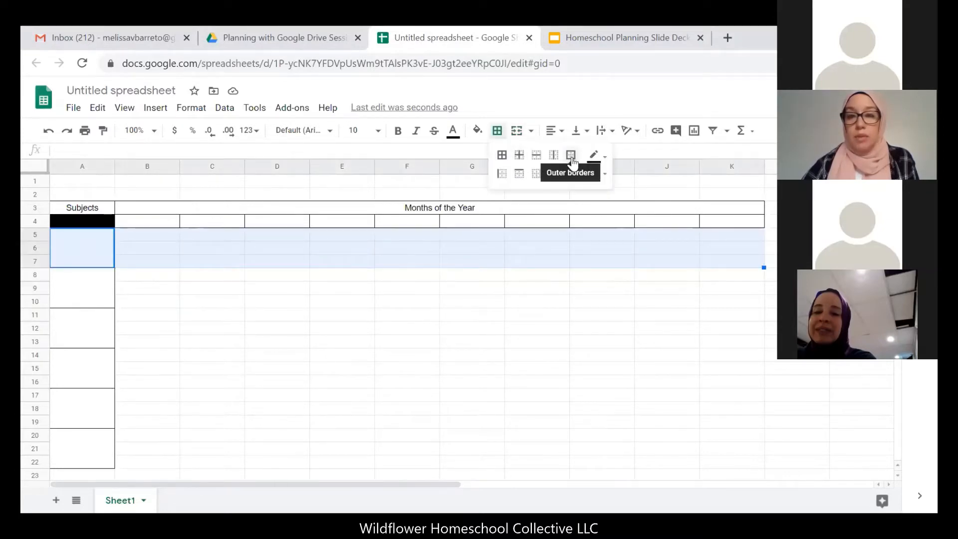
click(571, 156)
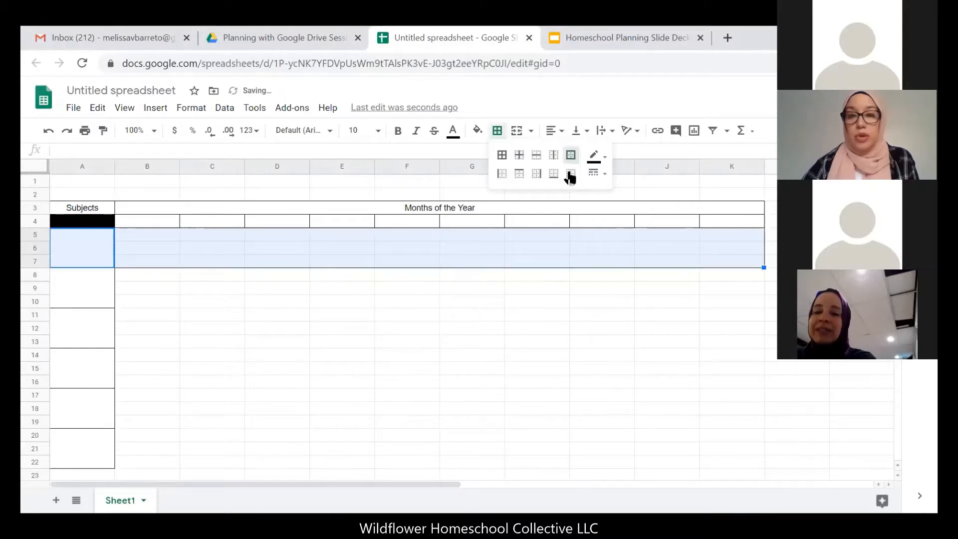
drag(123, 307, 396, 310)
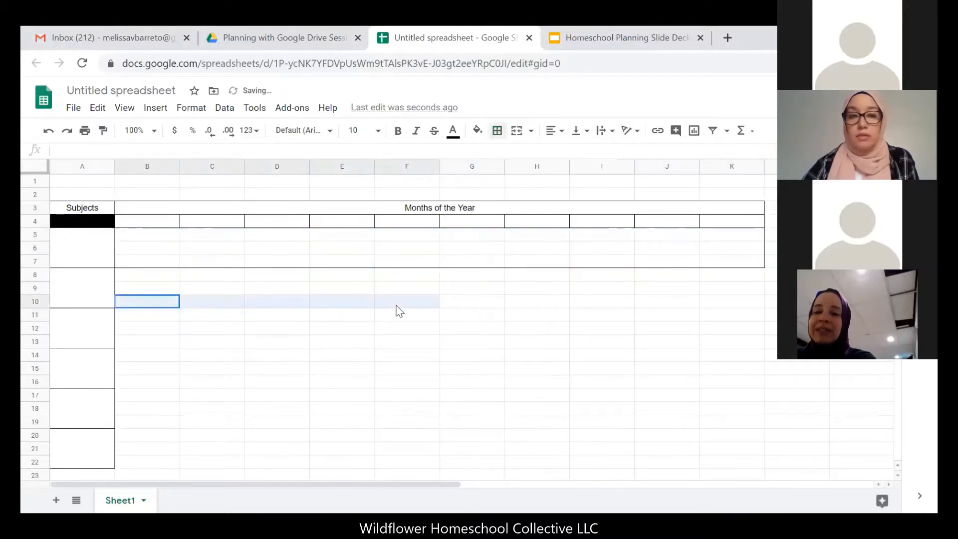
Add separate outer borders around the second and third subject bands, A8 through K10 and A11 through K13.
drag(101, 293, 724, 298)
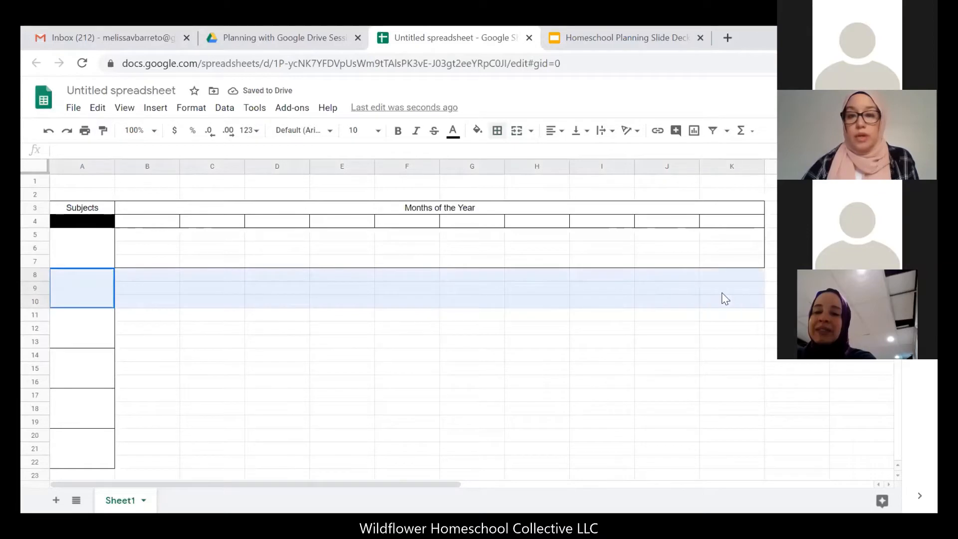
click(494, 132)
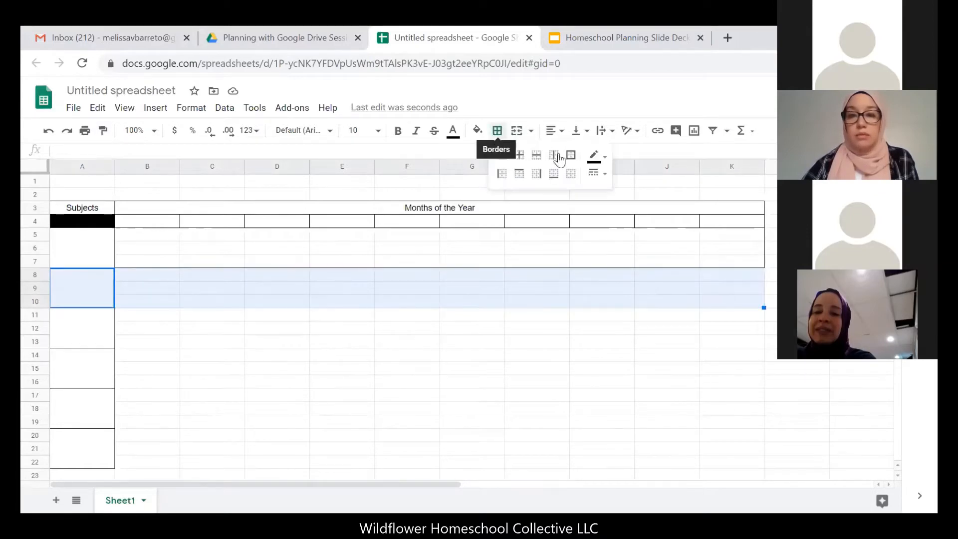
click(571, 155)
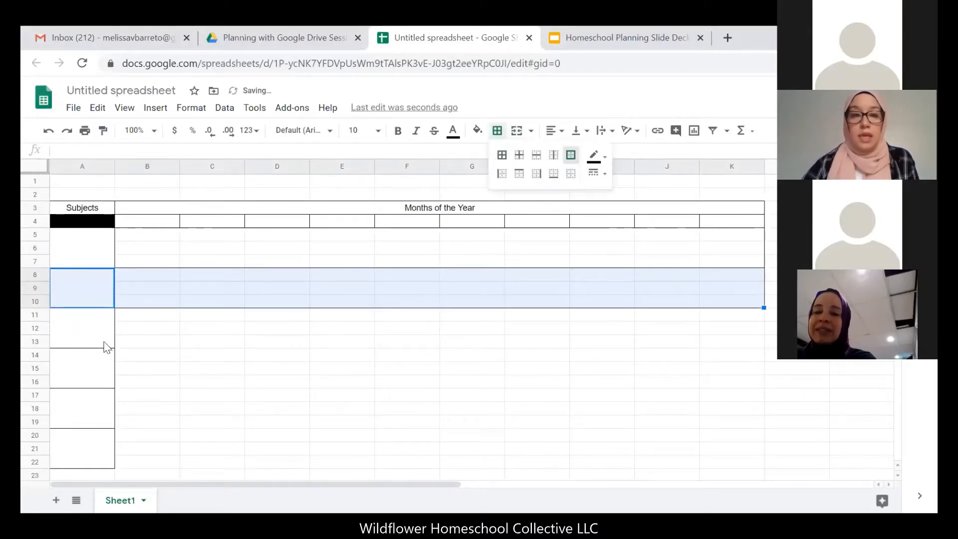
drag(103, 342, 738, 332)
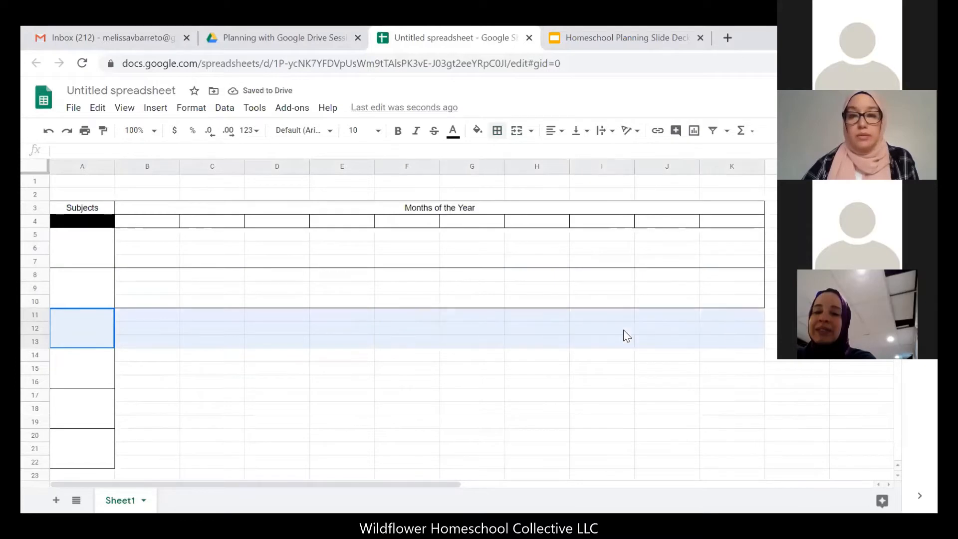
click(497, 133)
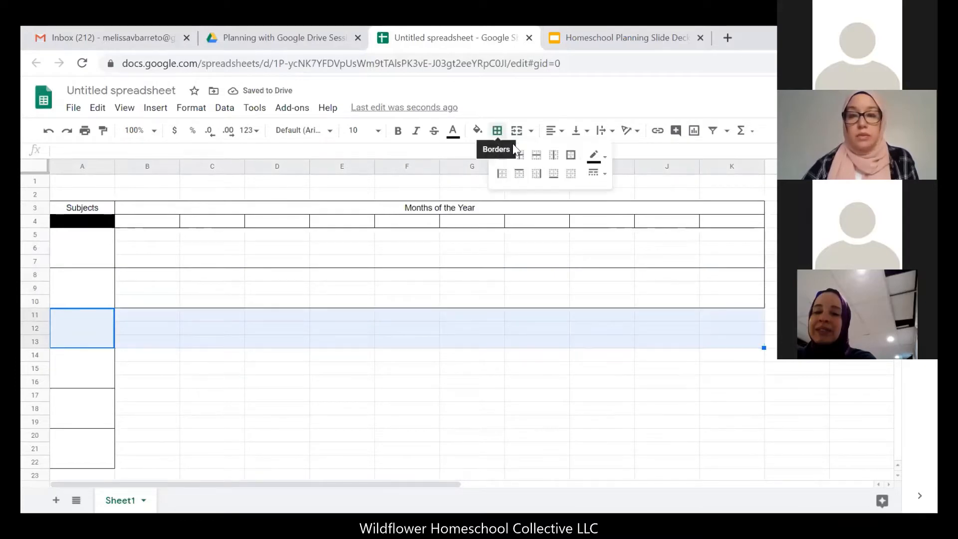
click(572, 156)
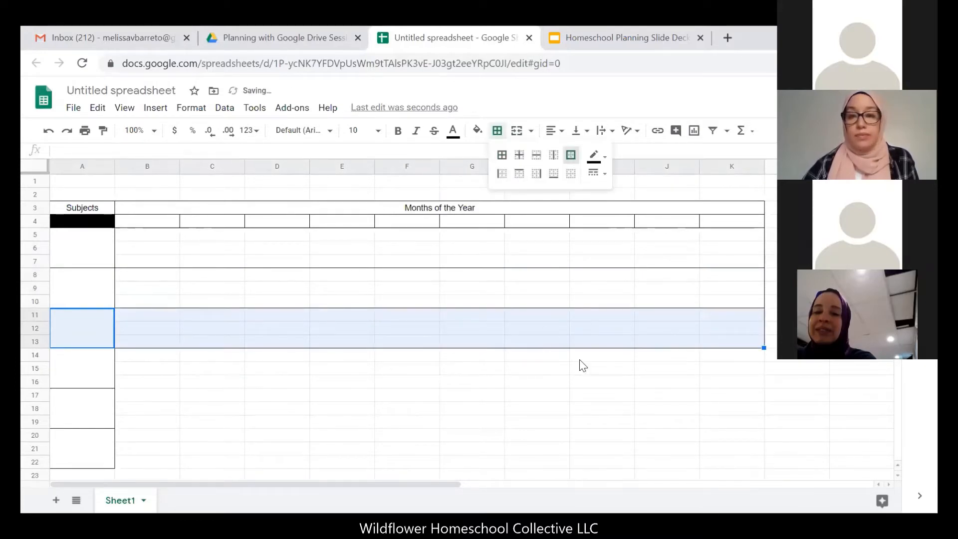
click(676, 369)
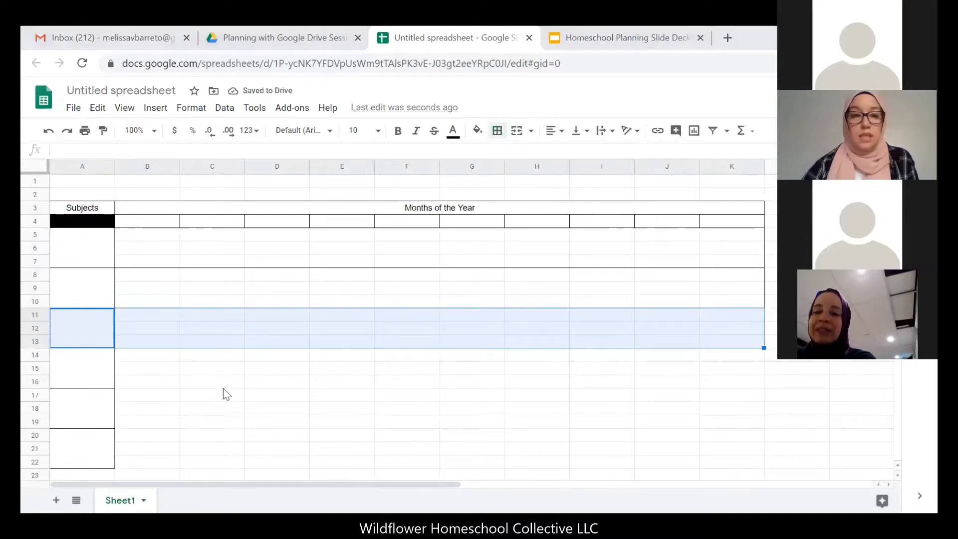
Add separate outer borders around the fourth and fifth subject bands, A14 through K16 and A17 through K19.
drag(100, 376, 729, 381)
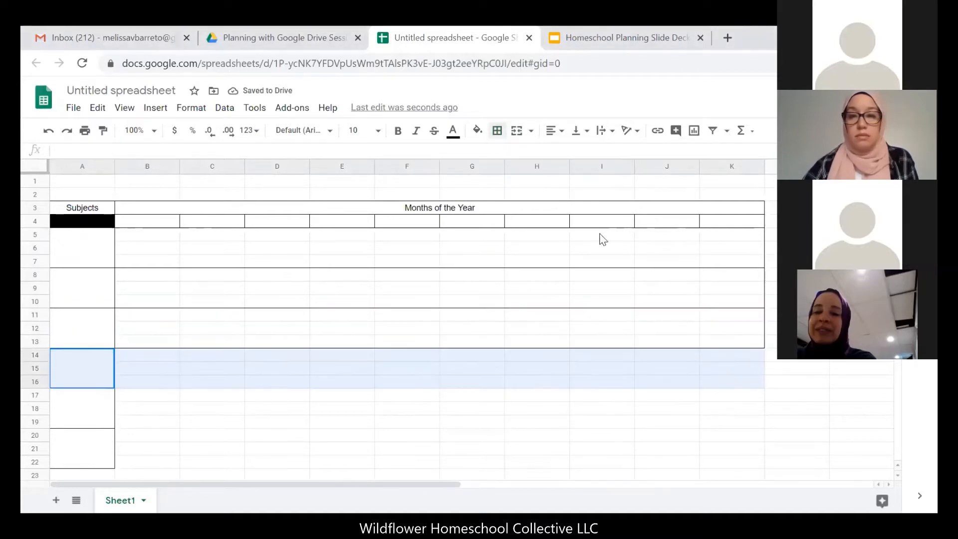
click(501, 137)
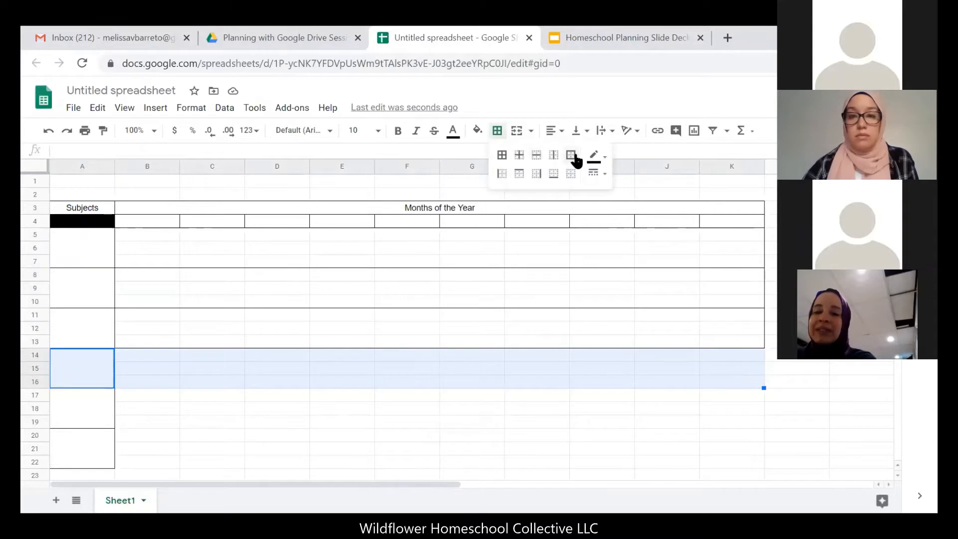
click(571, 155)
scroll(255, 296, down, 3)
drag(107, 300, 719, 302)
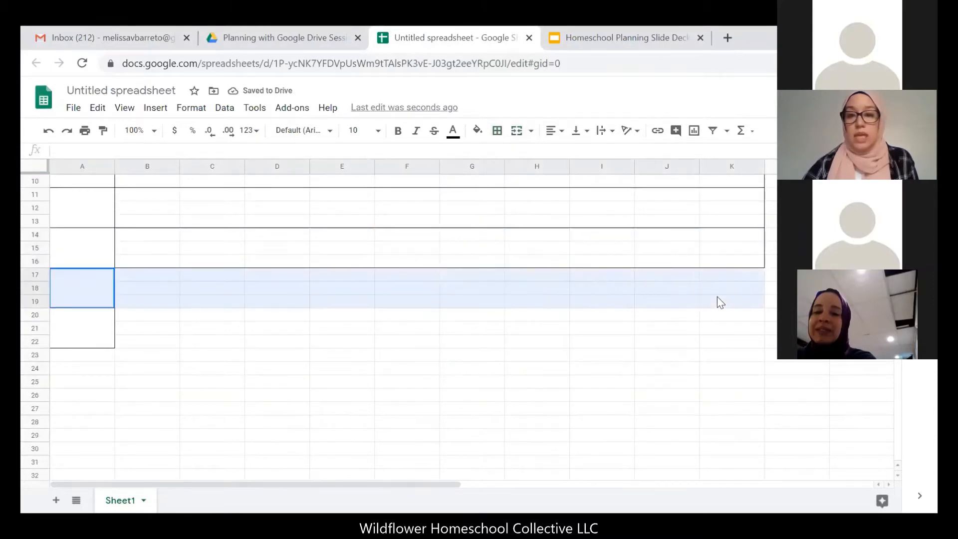
click(497, 131)
click(572, 158)
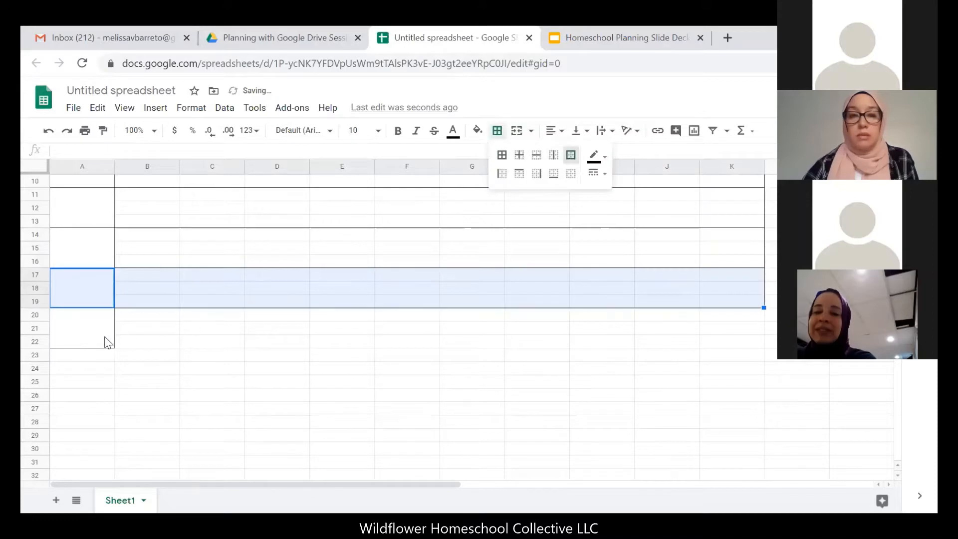
Add an outer border around the last subject band, A20 through K22, and check the whole table.
mouse_move(105, 338)
mouse_down()
mouse_move(694, 348)
mouse_move(713, 339)
mouse_up()
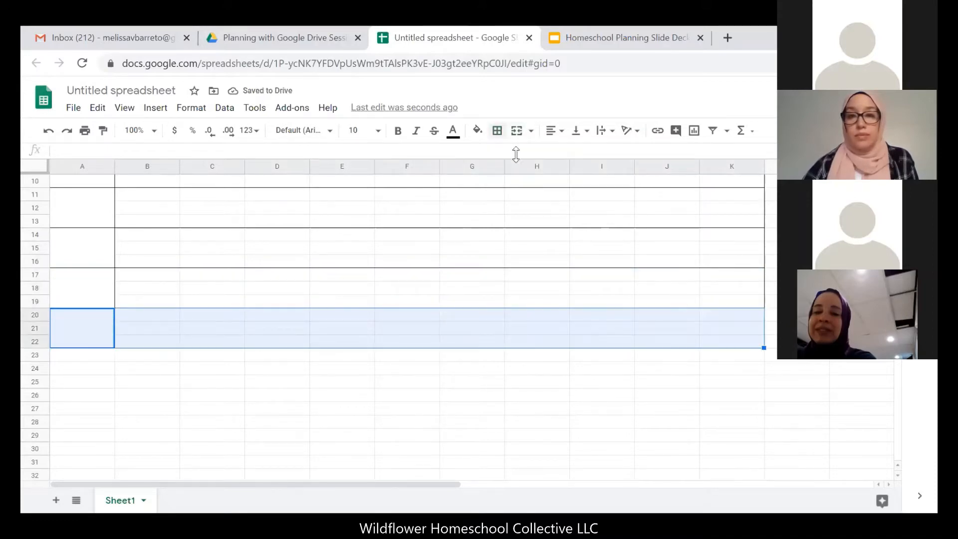
click(497, 131)
click(571, 156)
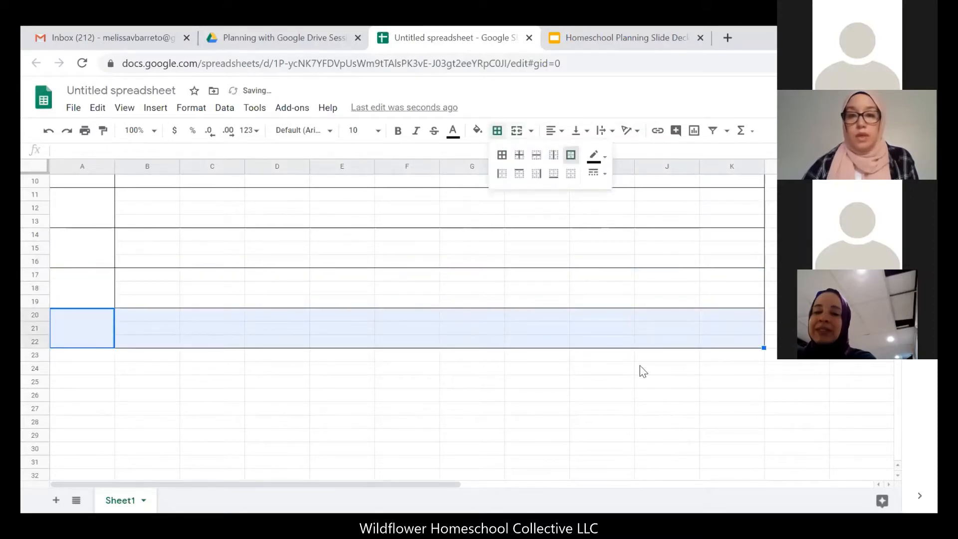
click(642, 387)
scroll(644, 392, up, 3)
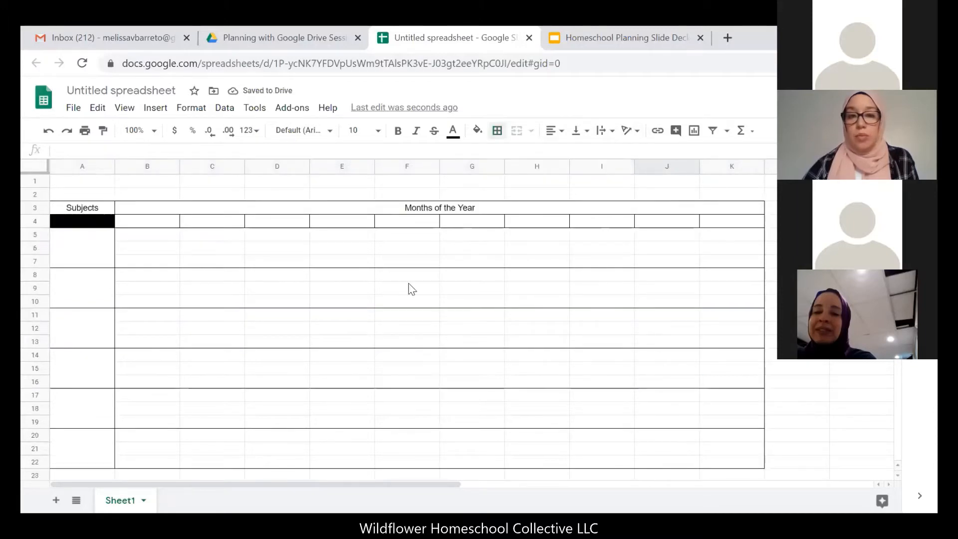
scroll(666, 372, down, 2)
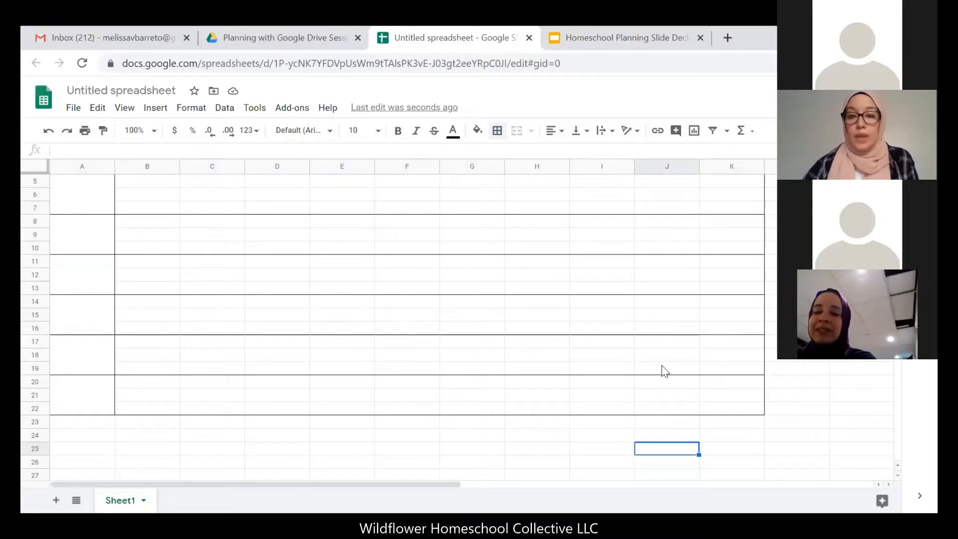
scroll(661, 372, up, 2)
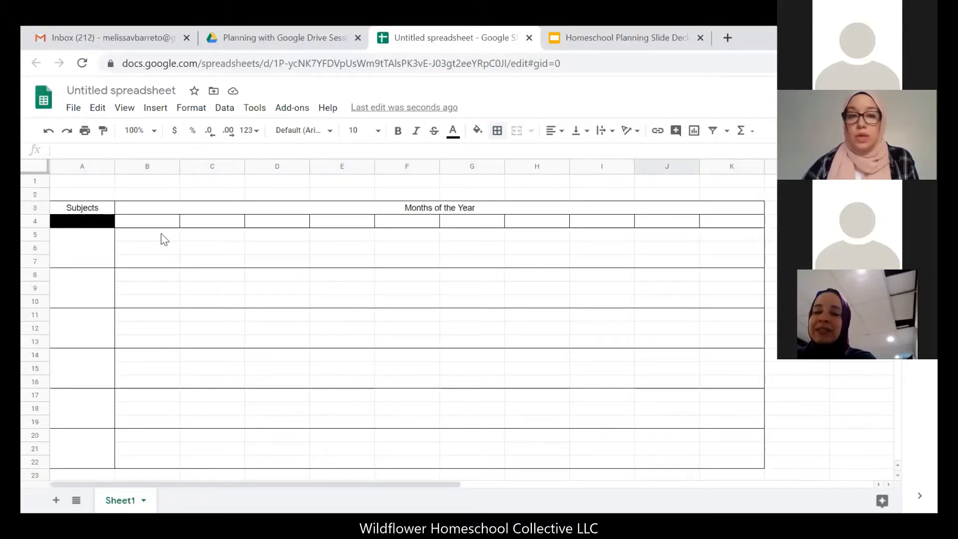
Add a right border to the first month column, cells B5 through B22.
drag(165, 239, 171, 466)
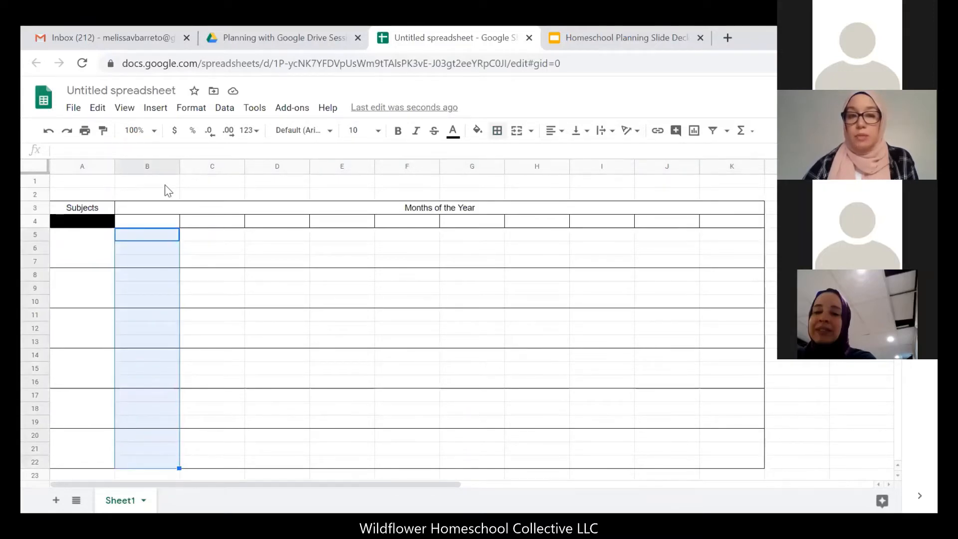
click(497, 130)
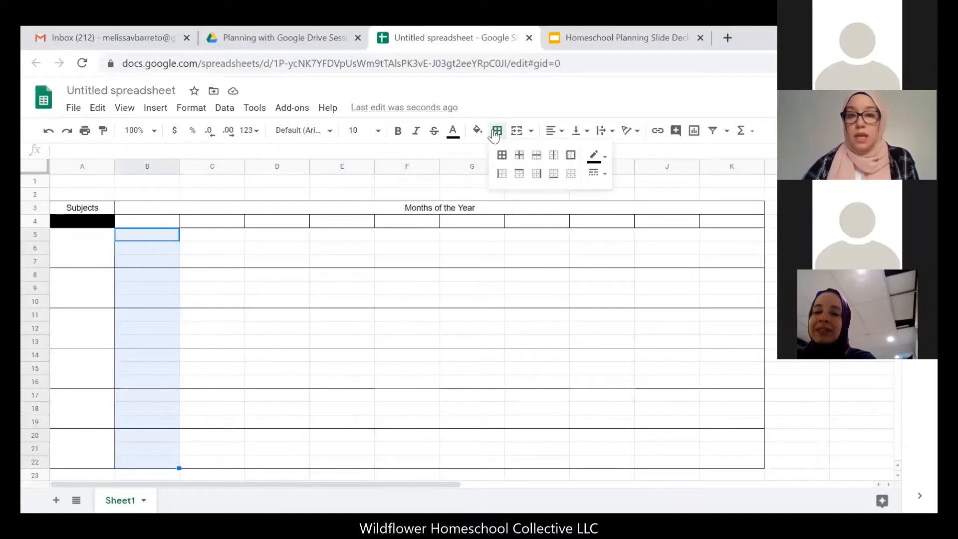
click(537, 174)
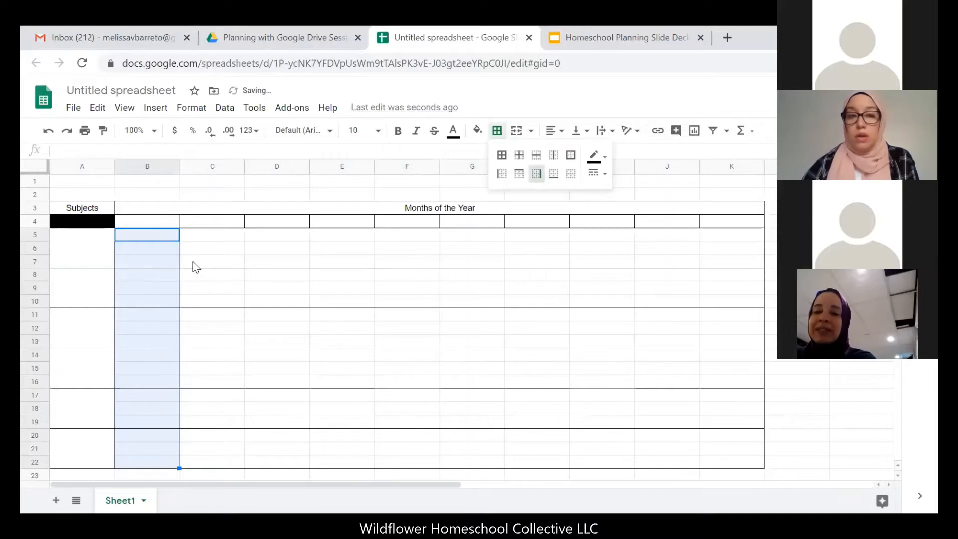
Copy the bordered cells B5 through B22 and paste them into each month column from C to J, starting at row 5.
key(ctrl+c)
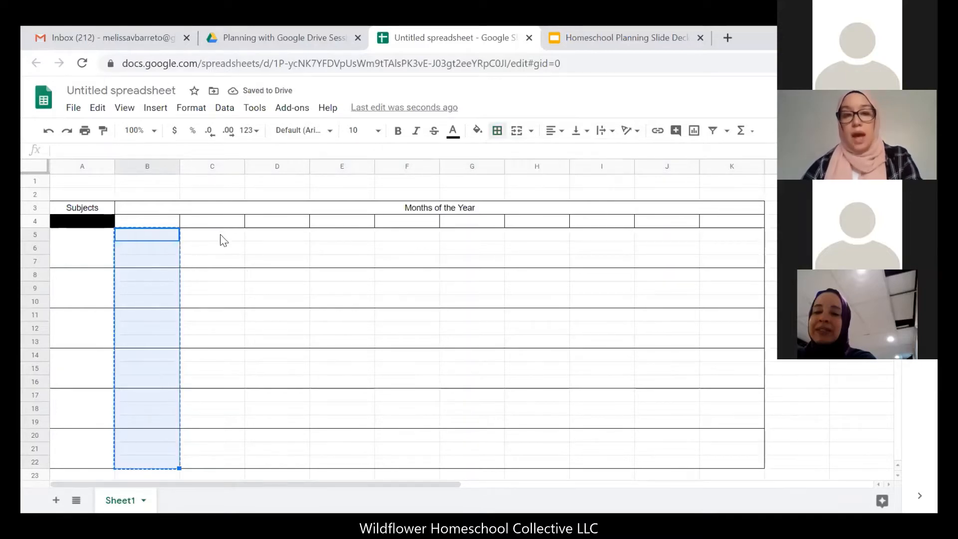
click(220, 237)
key(ctrl+v)
click(270, 238)
key(ctrl+v)
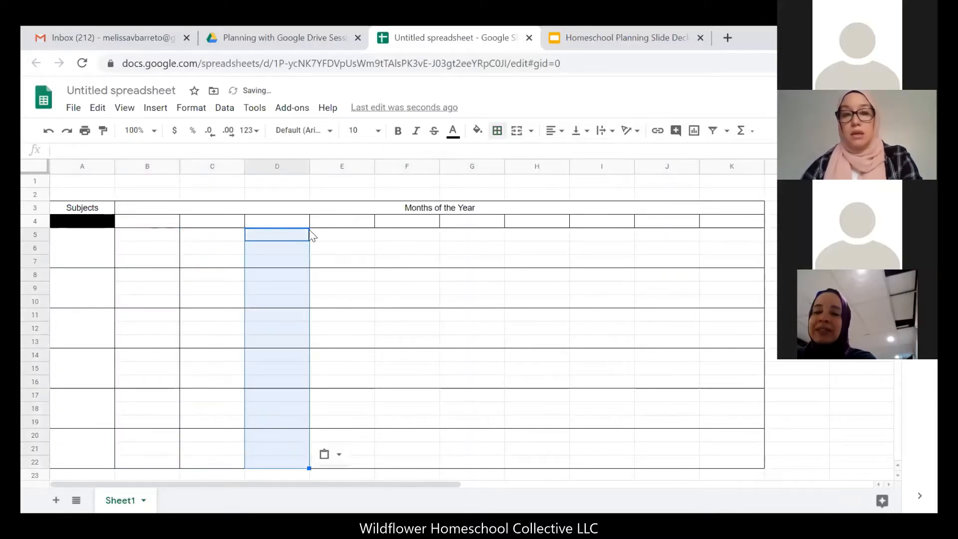
click(369, 242)
key(ctrl+v)
click(397, 244)
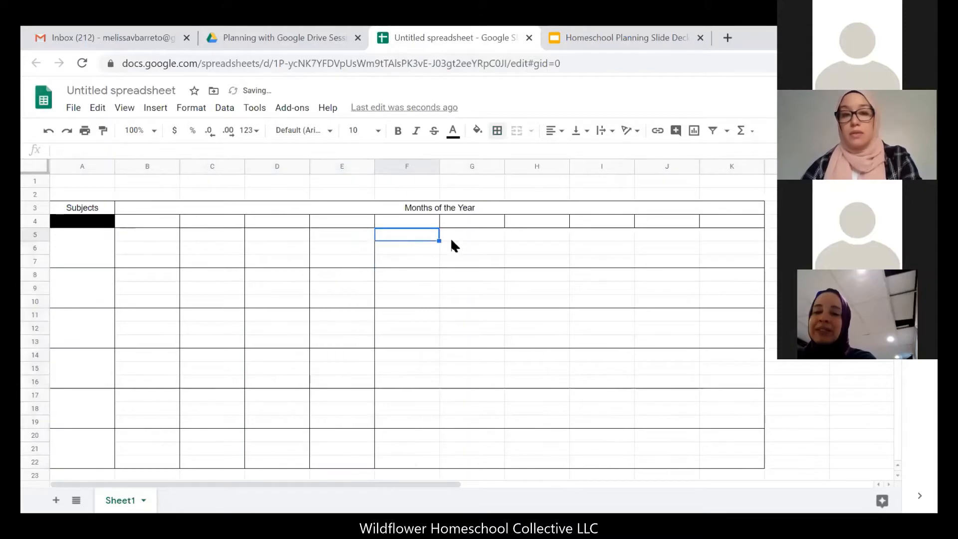
key(ctrl+v)
click(451, 238)
key(ctrl+v)
click(528, 243)
key(ctrl+v)
click(591, 242)
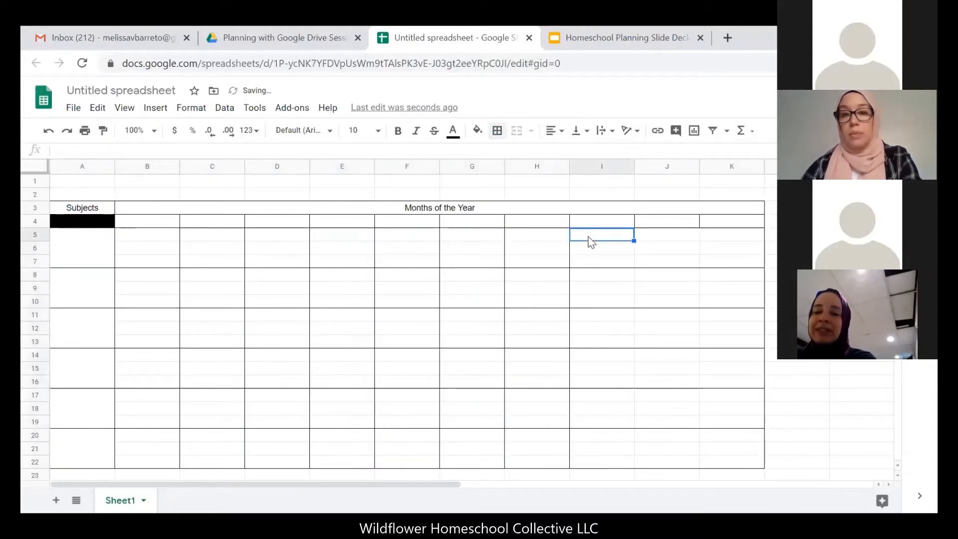
key(ctrl+v)
click(662, 239)
key(ctrl+v)
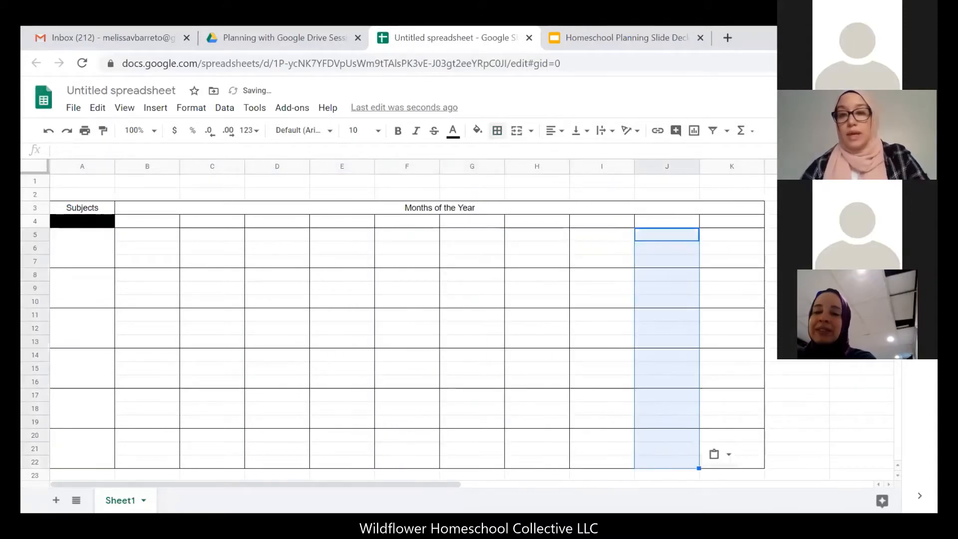
click(771, 261)
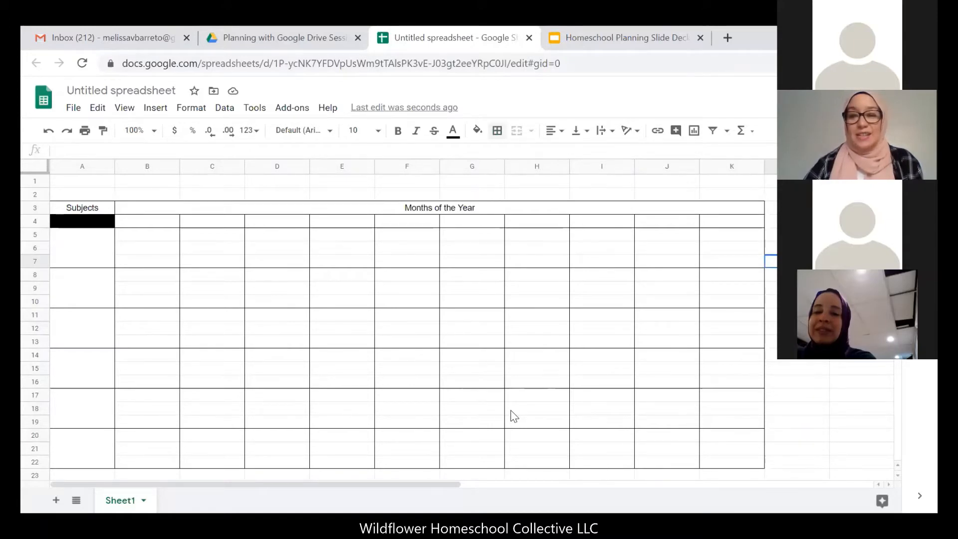
scroll(519, 384, down, 1)
scroll(549, 377, up, 1)
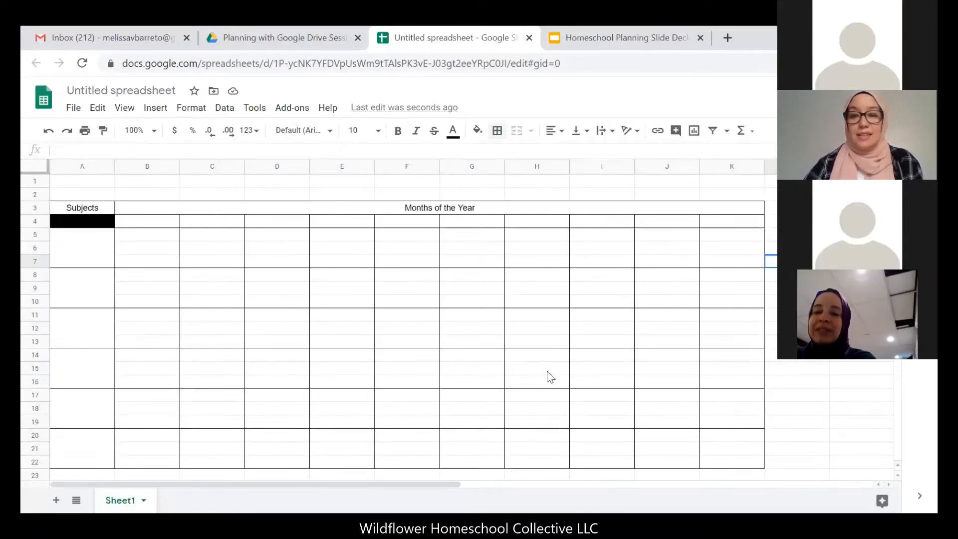
scroll(550, 377, down, 1)
scroll(549, 377, up, 1)
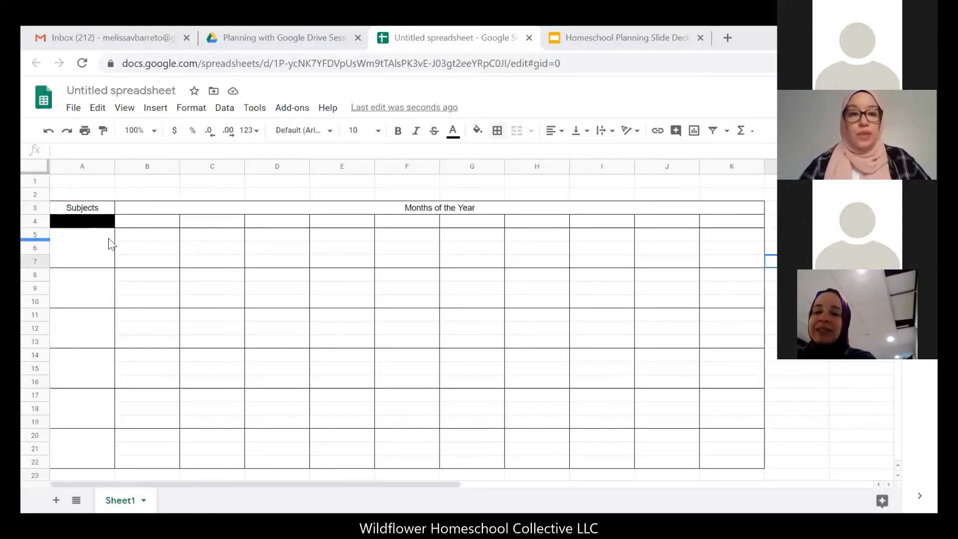
Review the outer borders option with the first subject band, A5 through K7, selected.
drag(107, 265, 710, 261)
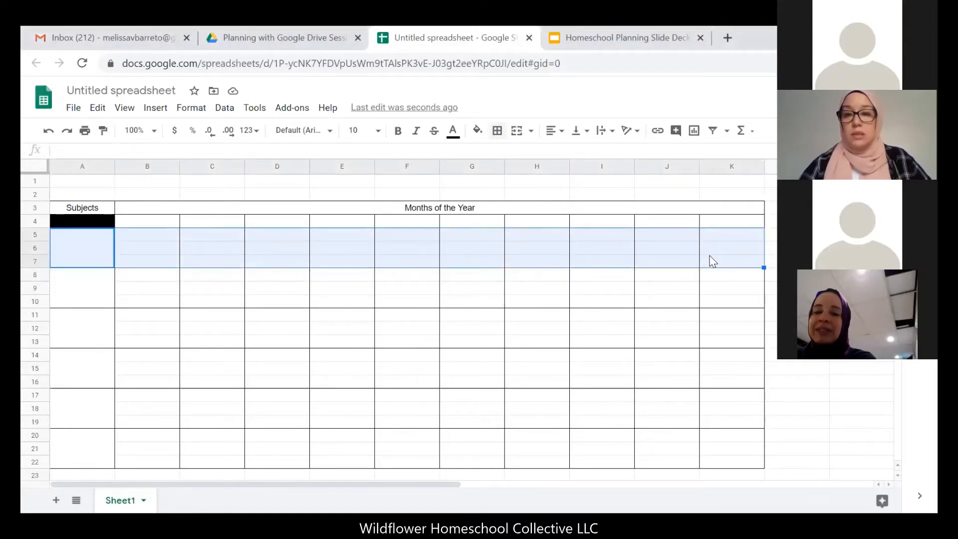
click(498, 131)
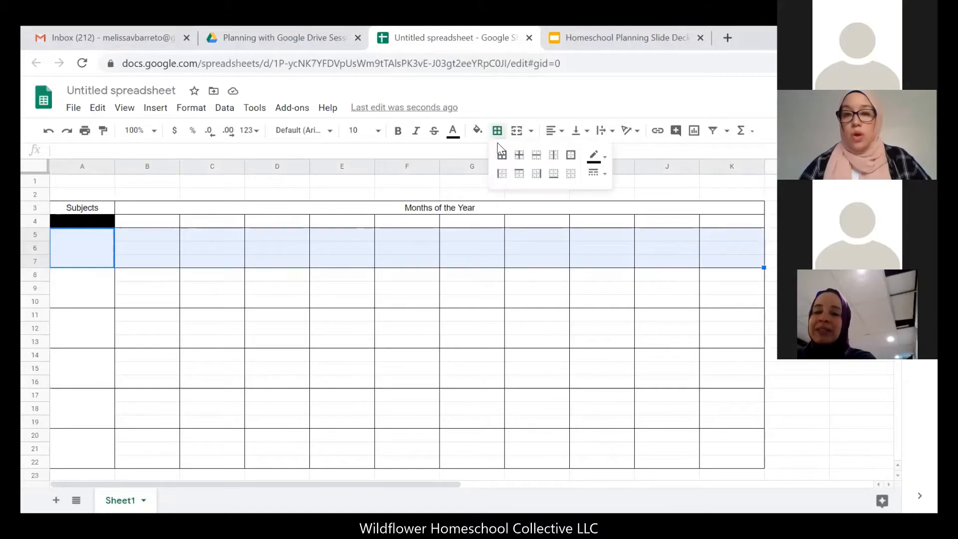
click(572, 157)
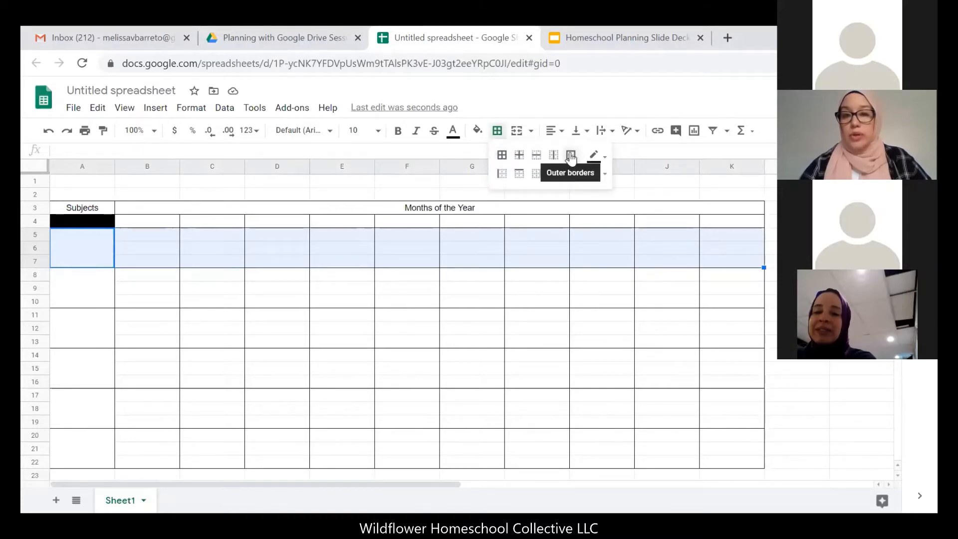
click(493, 286)
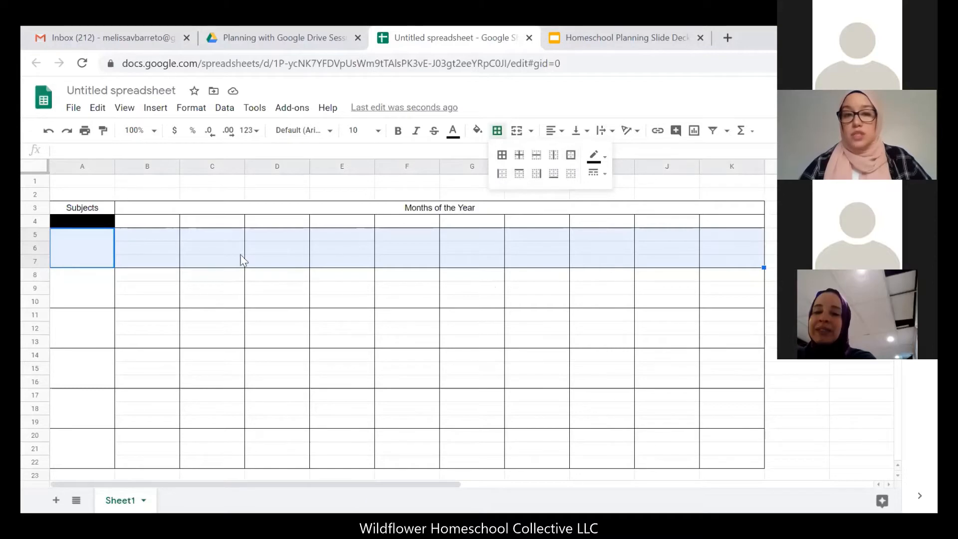
Review the border options for column B from row 5 down and the paste-start cells C5, D5 and E5.
drag(150, 234, 162, 402)
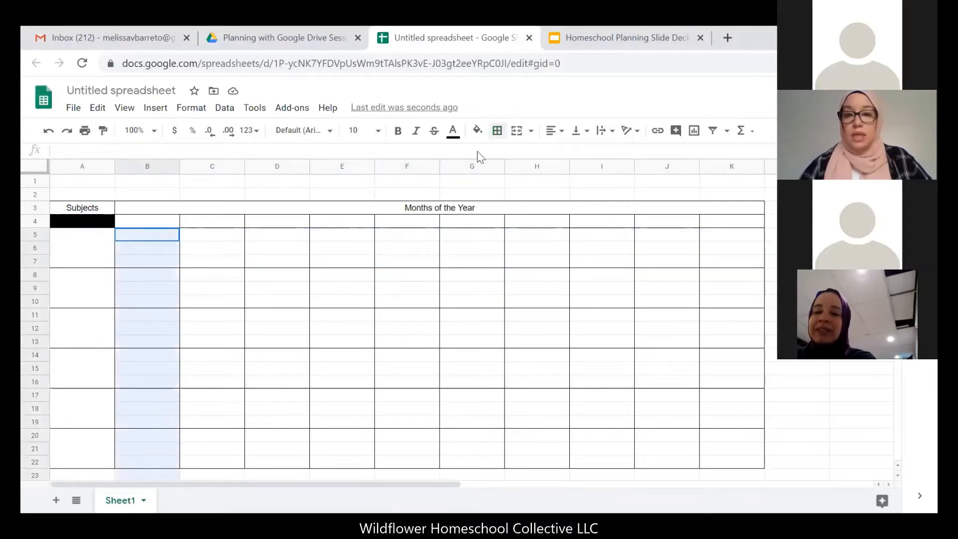
click(497, 130)
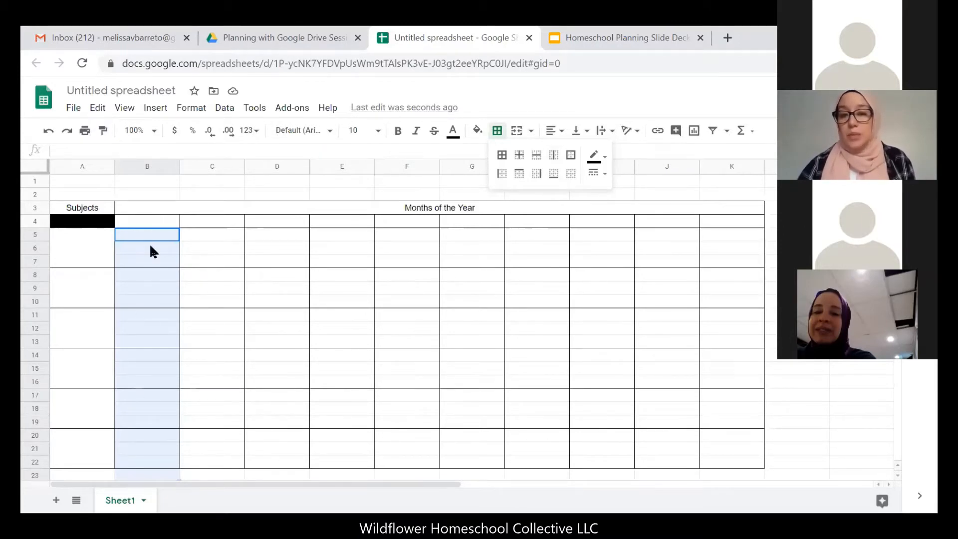
click(222, 238)
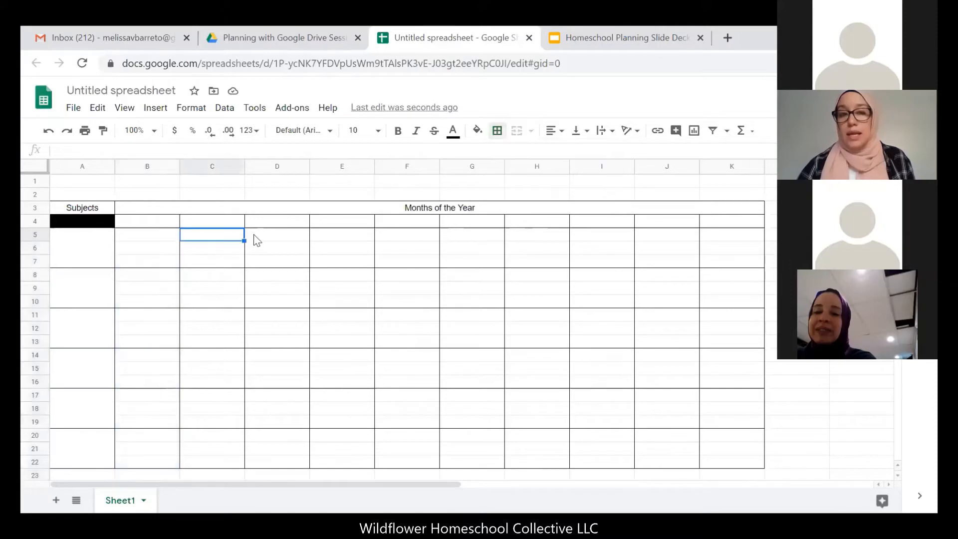
click(277, 238)
click(337, 236)
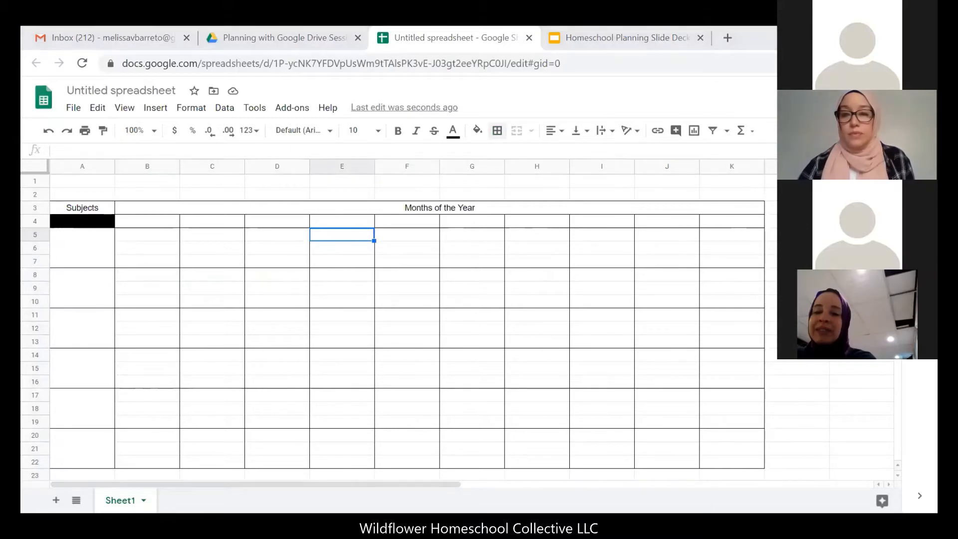
click(797, 235)
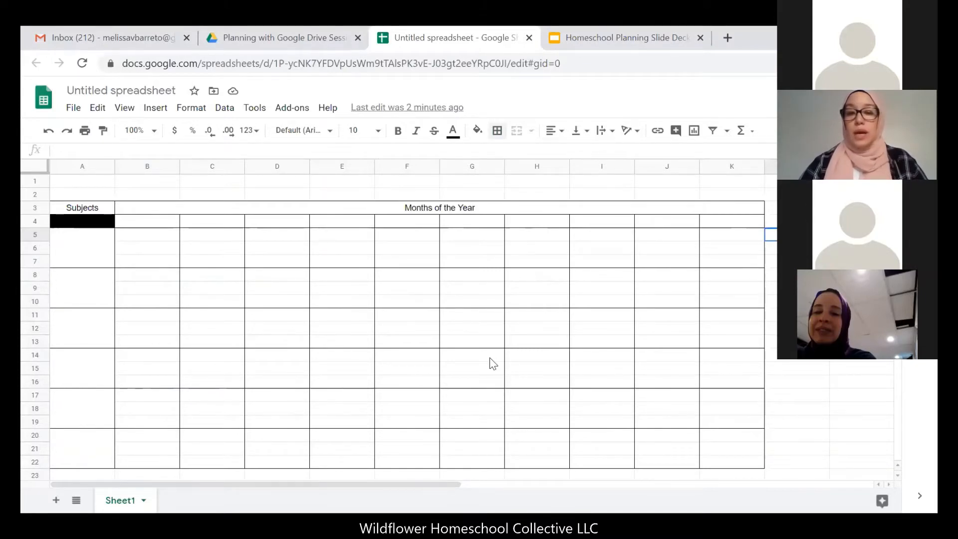
click(166, 260)
click(171, 243)
click(170, 237)
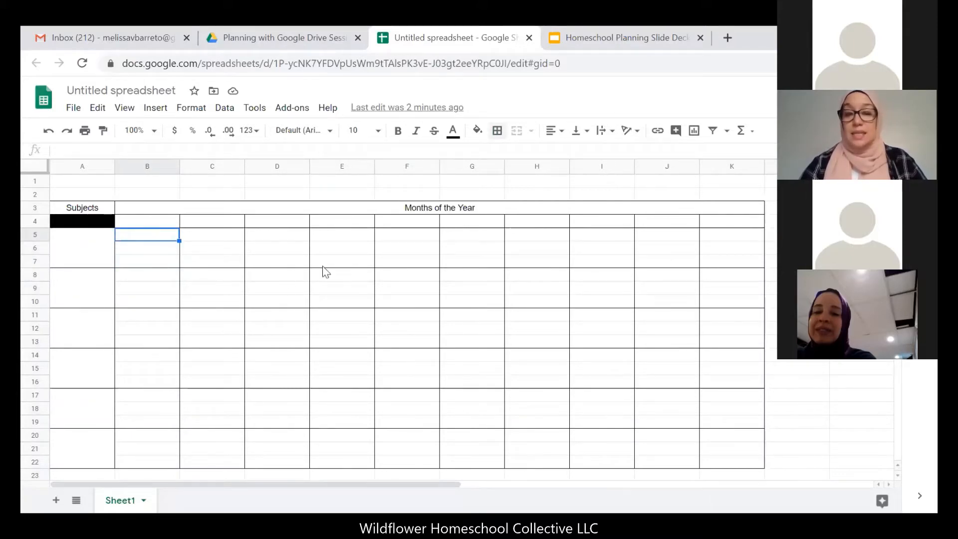
click(157, 265)
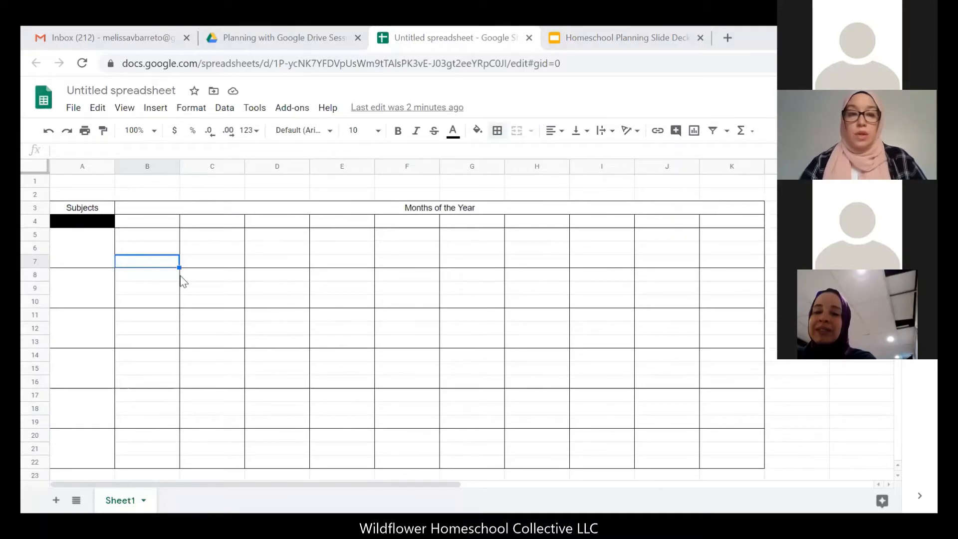
Look over the month header cells B4 through K4 column by column, including every other cell along the row.
click(209, 223)
click(284, 226)
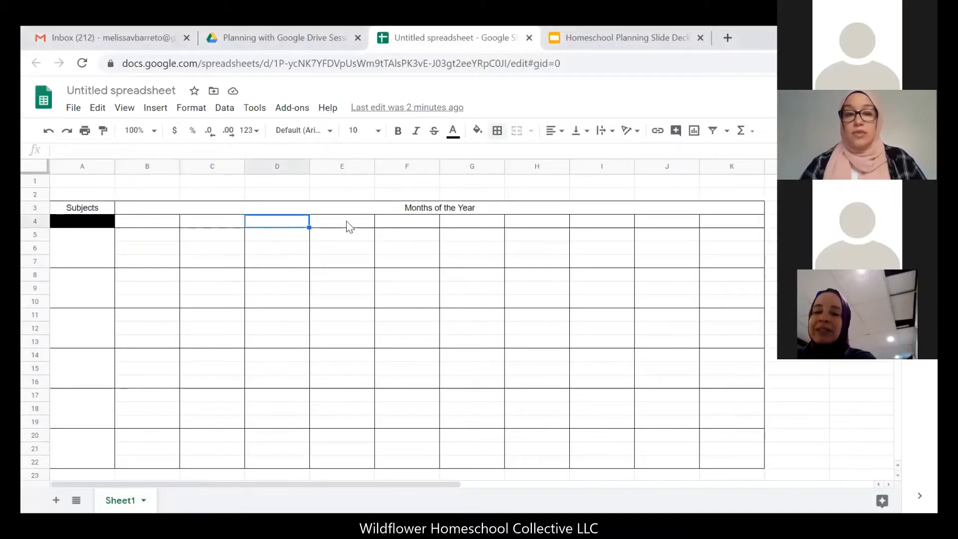
click(346, 222)
click(402, 223)
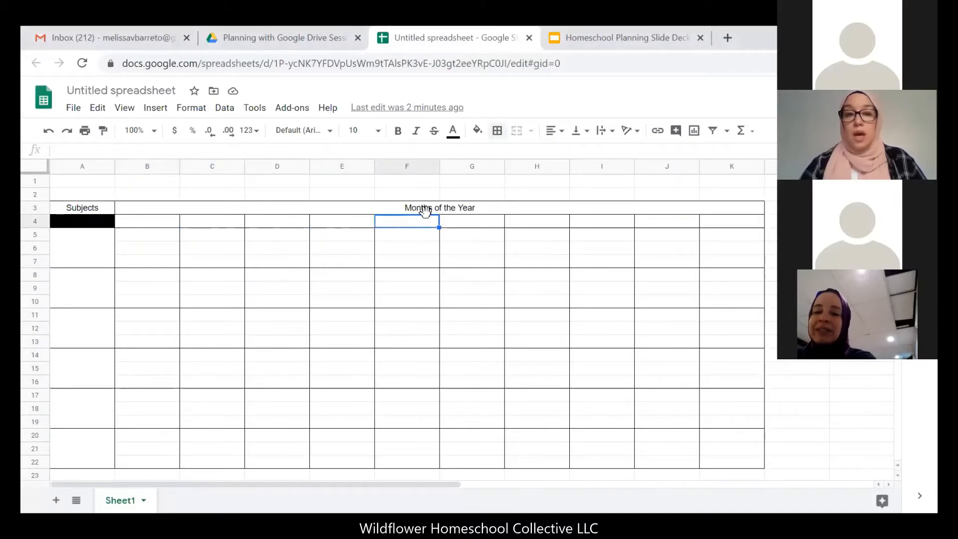
click(470, 225)
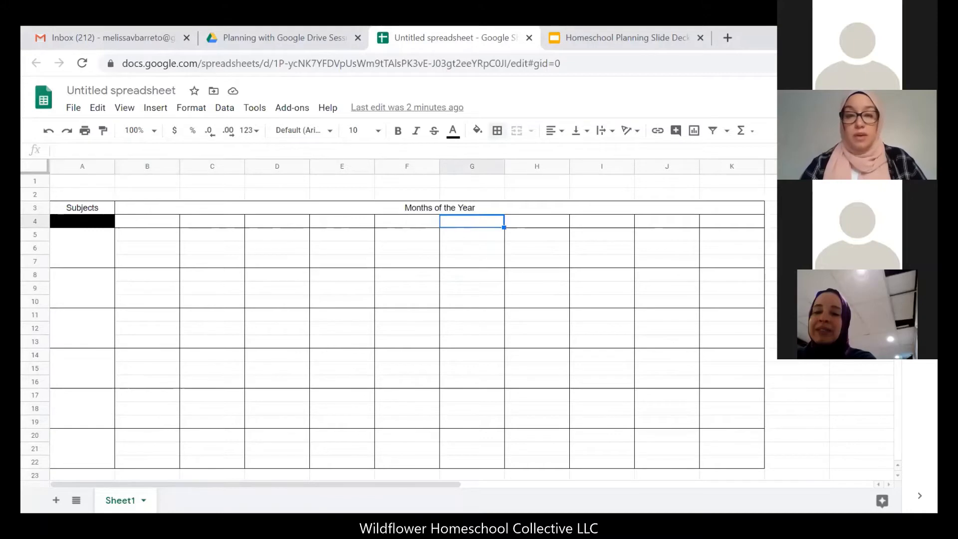
click(549, 223)
click(592, 223)
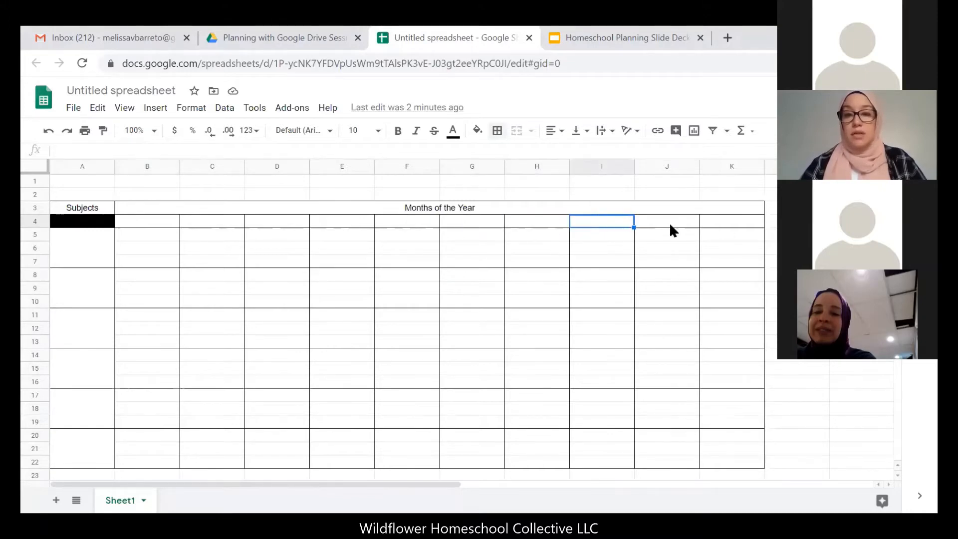
click(671, 224)
click(703, 224)
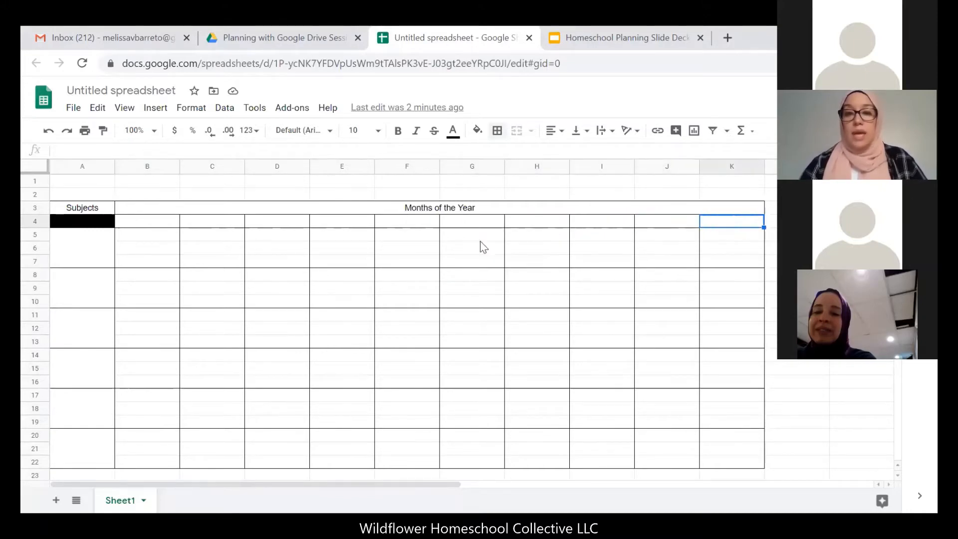
click(159, 221)
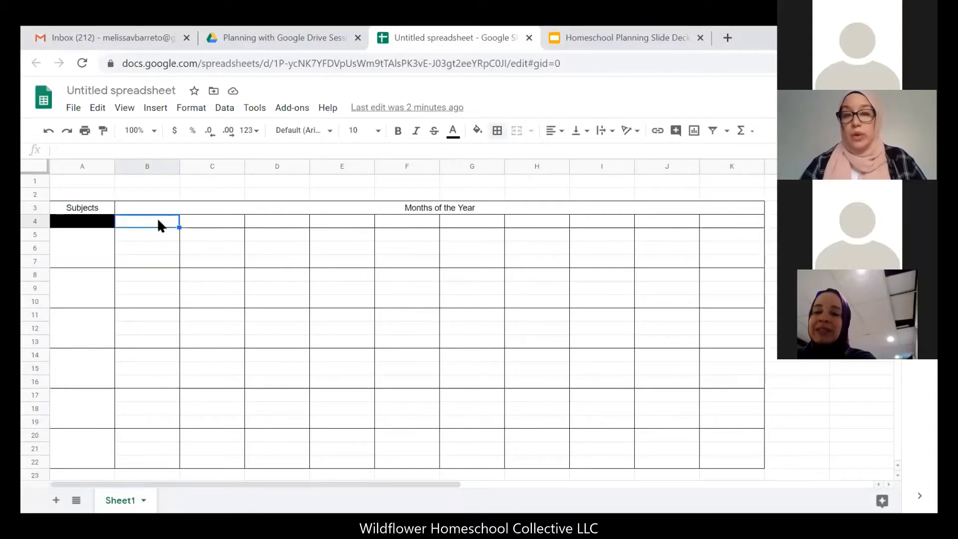
click(718, 226)
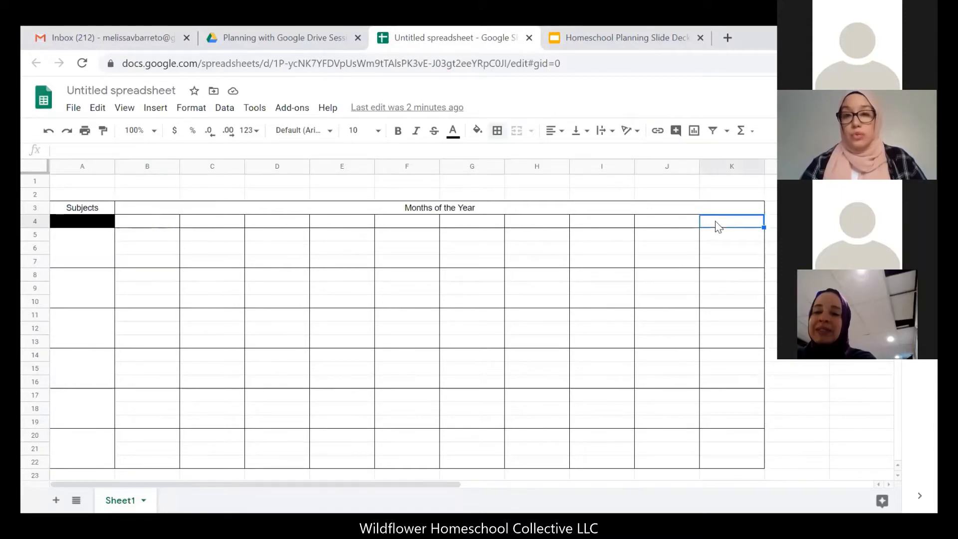
click(156, 223)
click(205, 224)
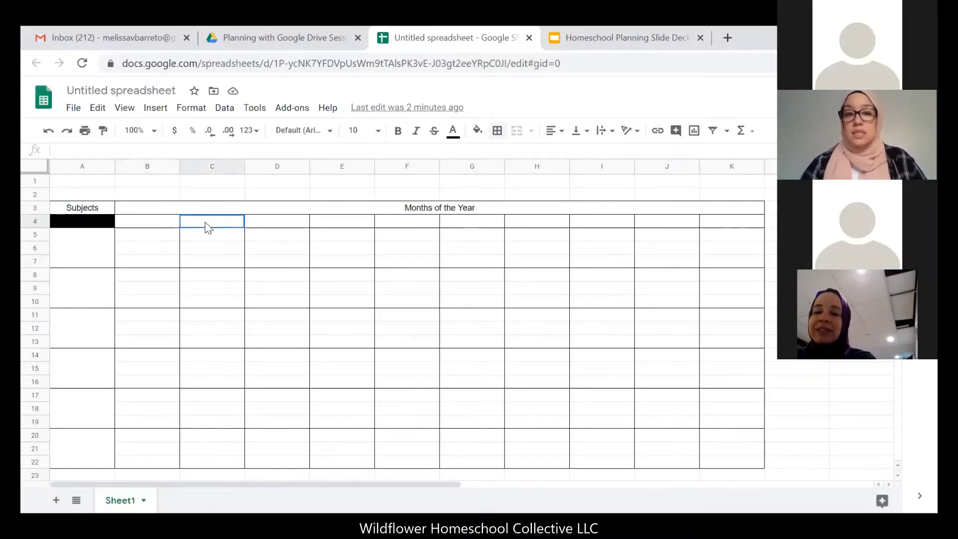
click(284, 226)
click(337, 231)
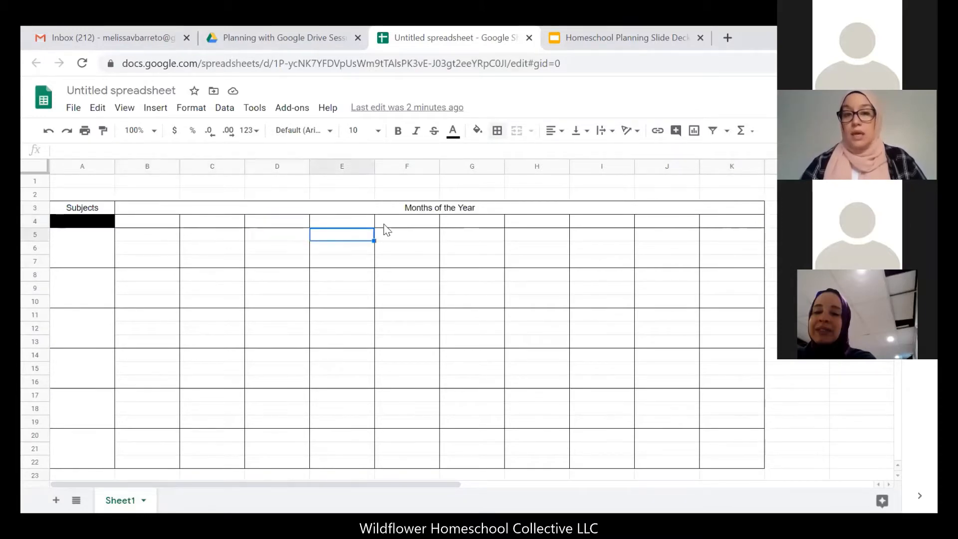
click(396, 222)
click(461, 220)
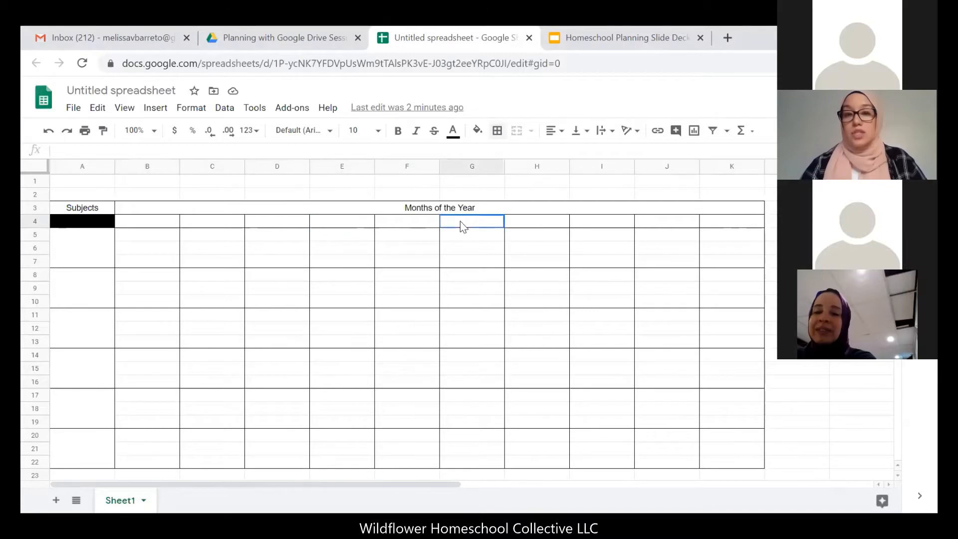
click(533, 223)
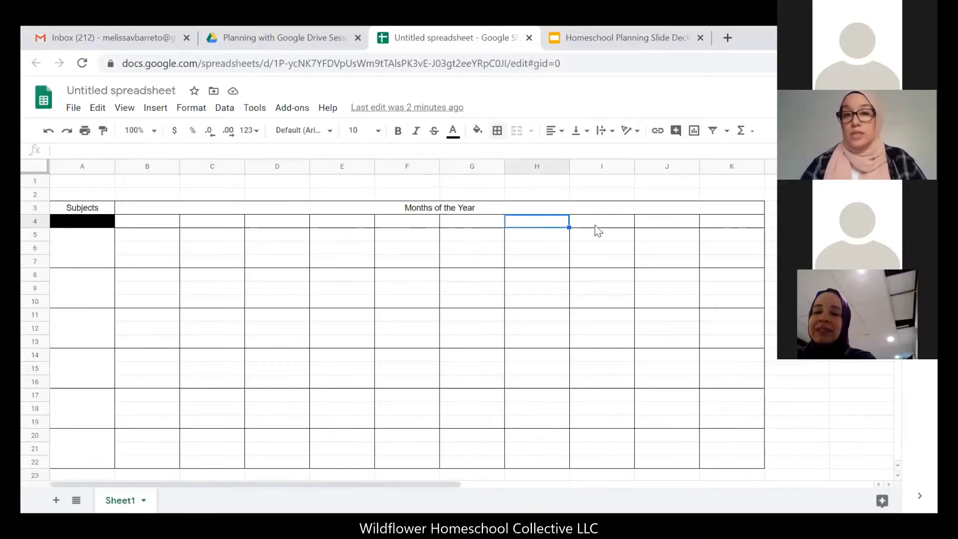
click(595, 230)
click(668, 224)
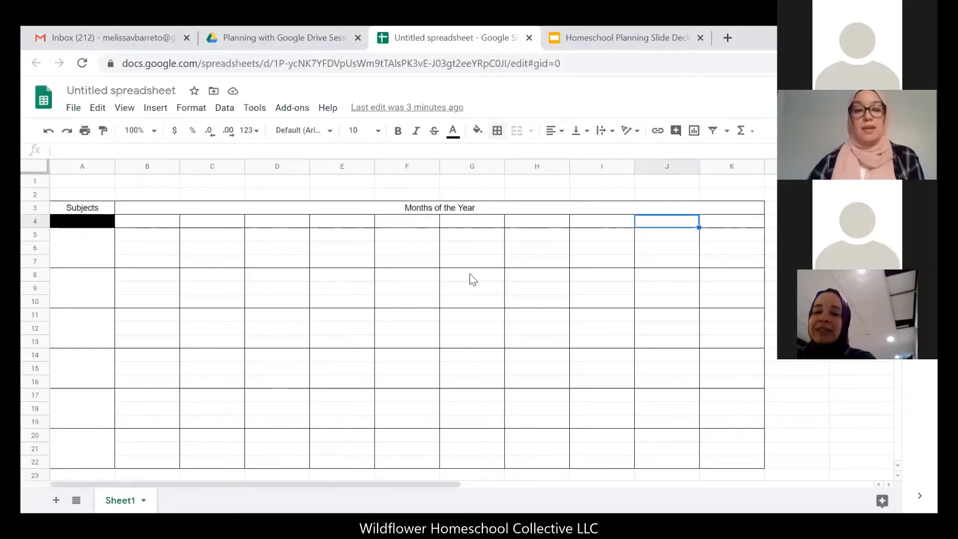
click(168, 220)
click(719, 223)
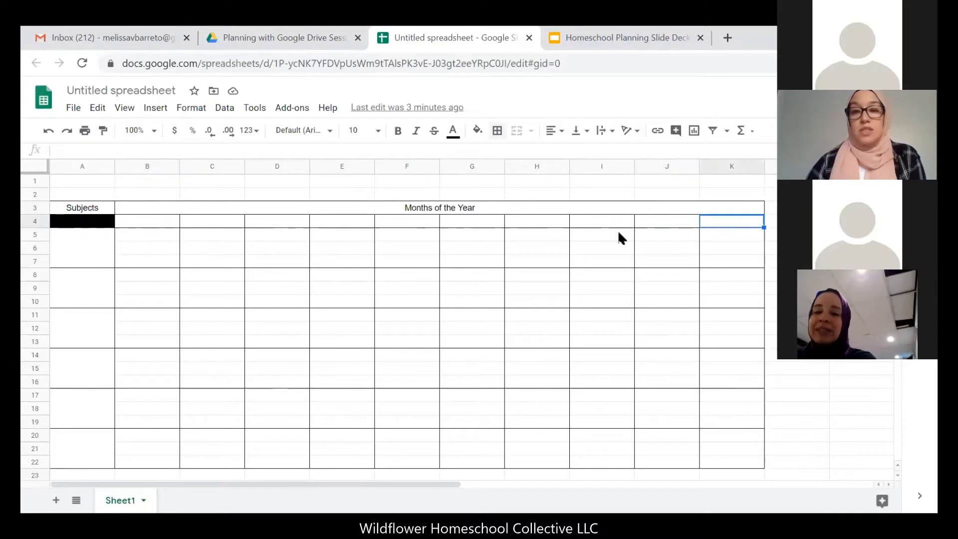
click(150, 223)
click(265, 221)
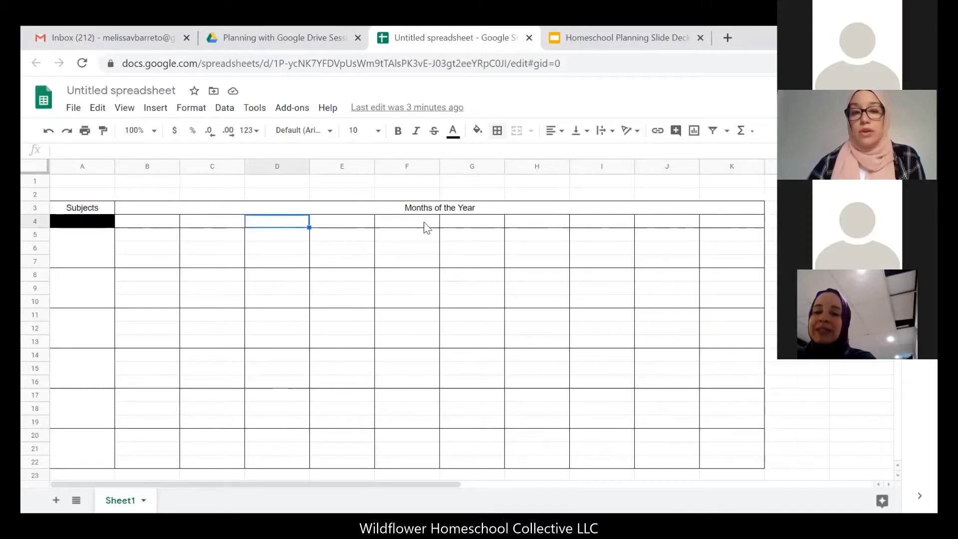
click(437, 221)
click(548, 220)
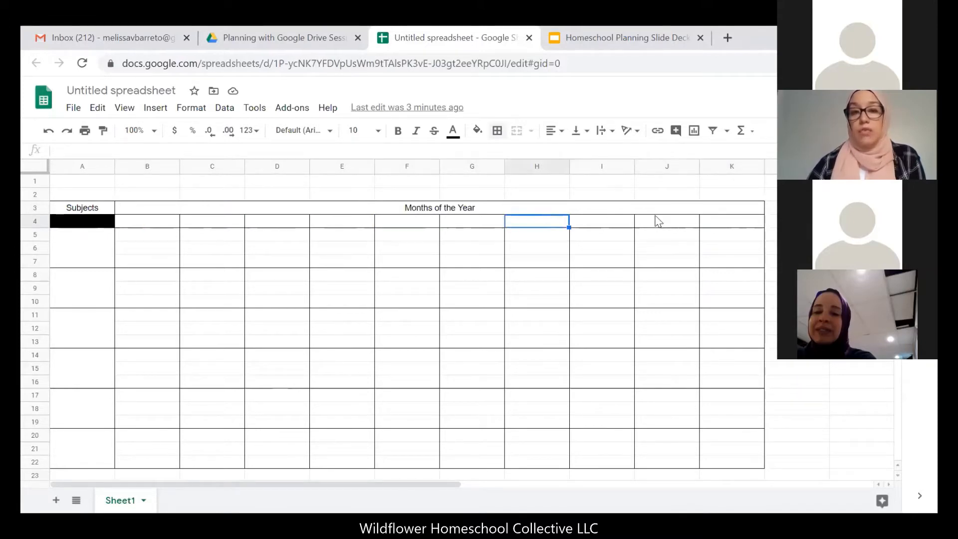
click(659, 226)
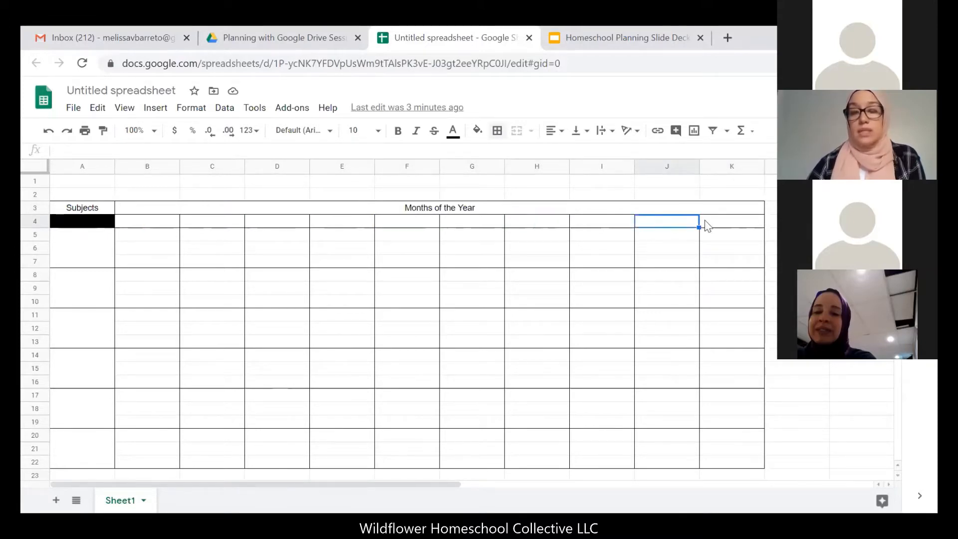
Select the alternating month header cells B4, D4, F4, H4 and J4 together and open conditional formatting for them.
click(163, 228)
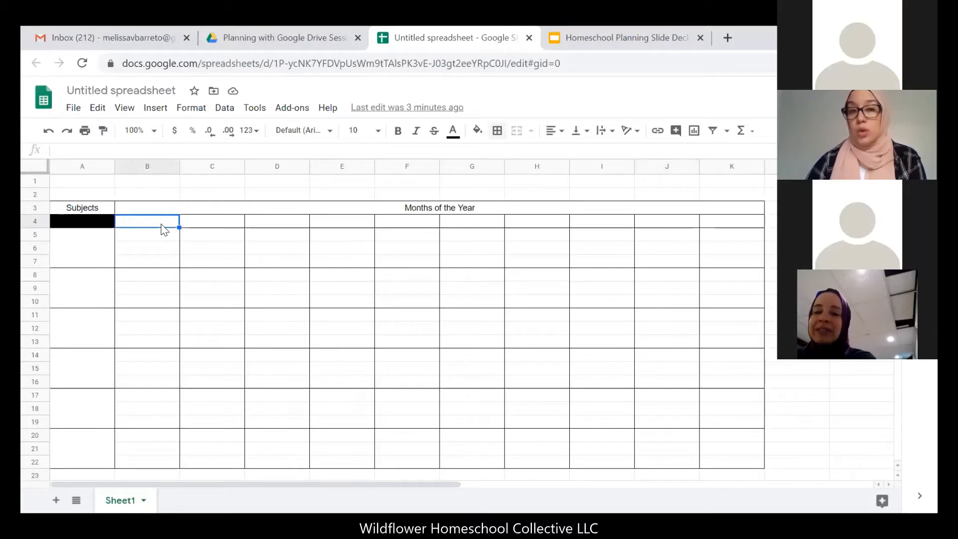
ctrl+click(280, 222)
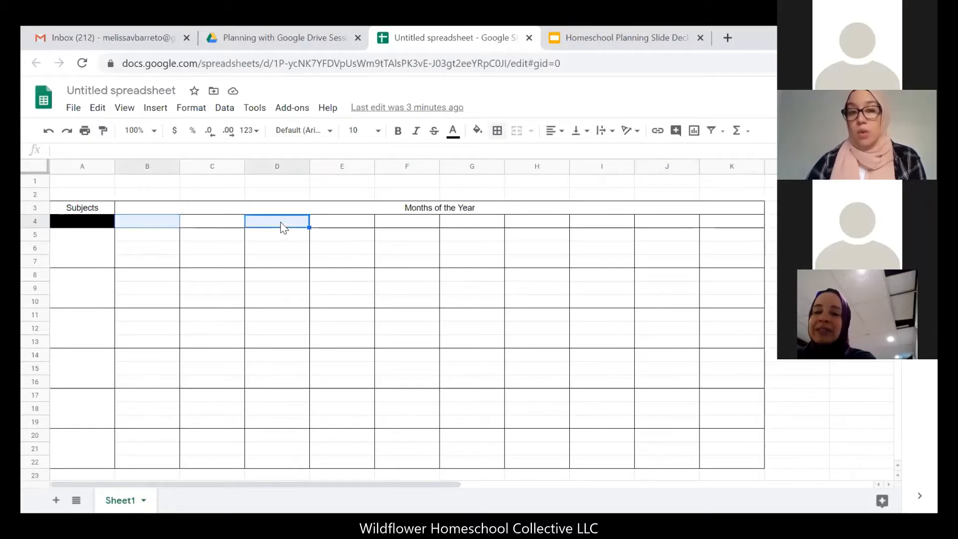
ctrl+click(398, 223)
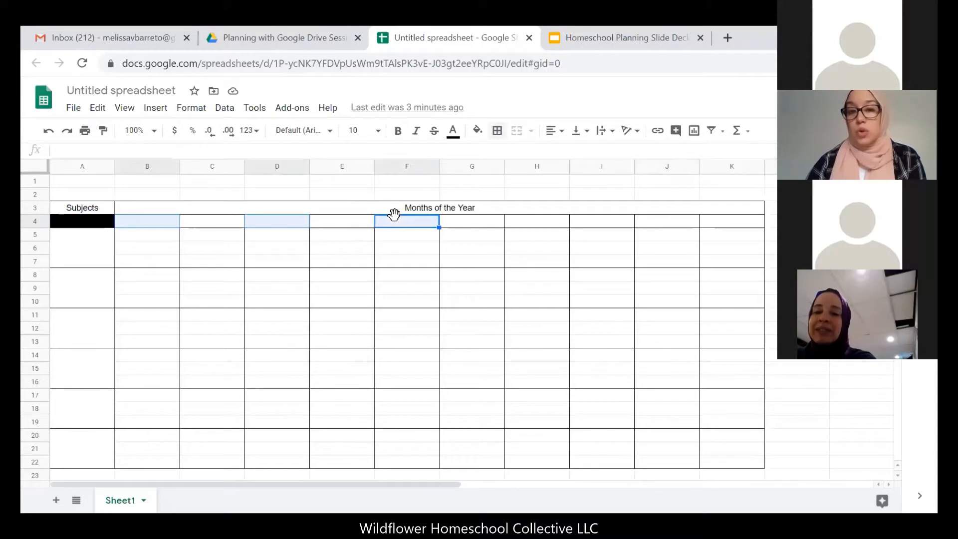
ctrl+click(522, 226)
ctrl+click(647, 224)
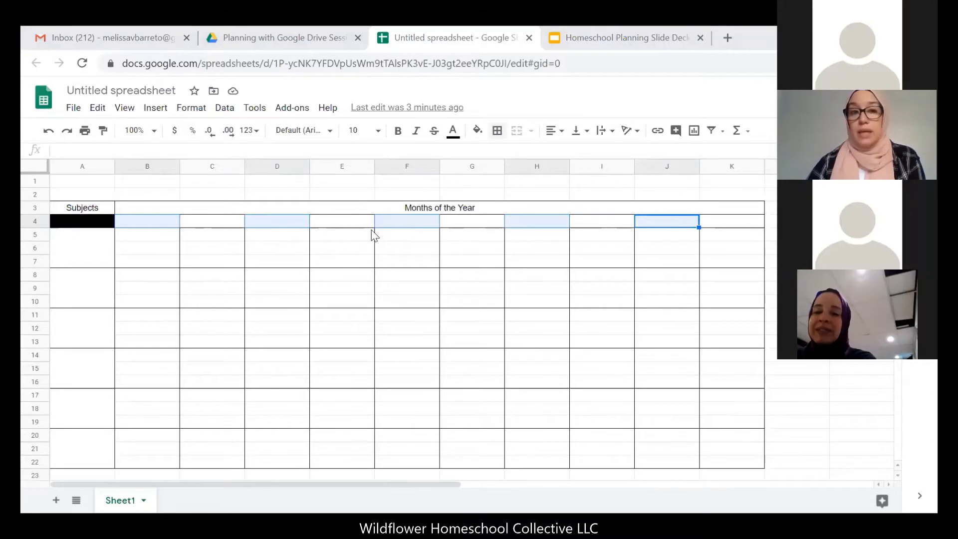
click(183, 114)
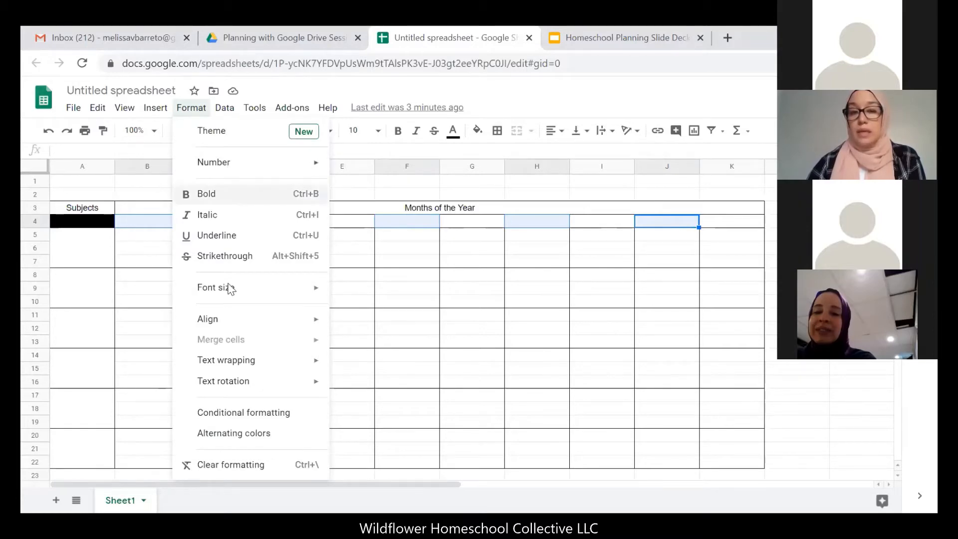
click(233, 418)
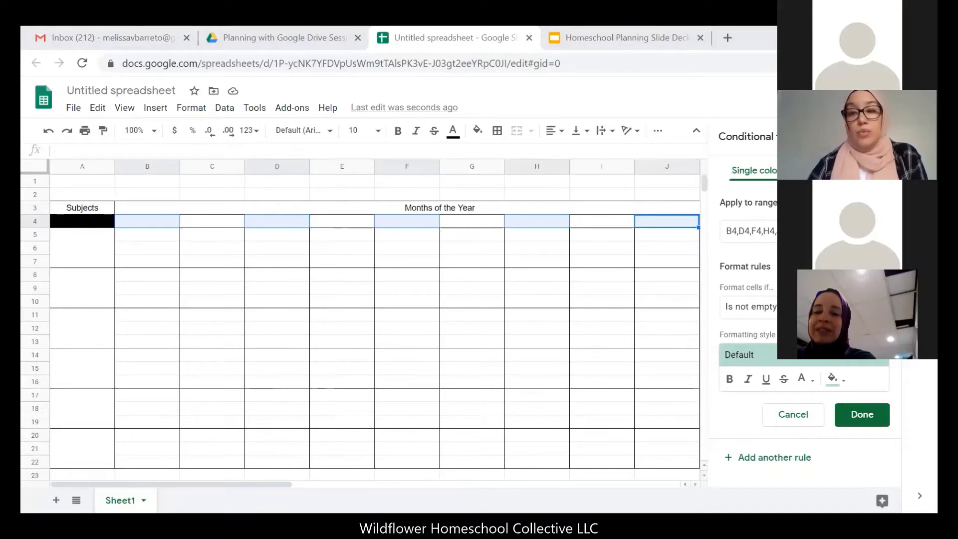
Review the available rule conditions and choose "Is not empty" for the selected month cells.
click(824, 306)
scroll(832, 394, down, 5)
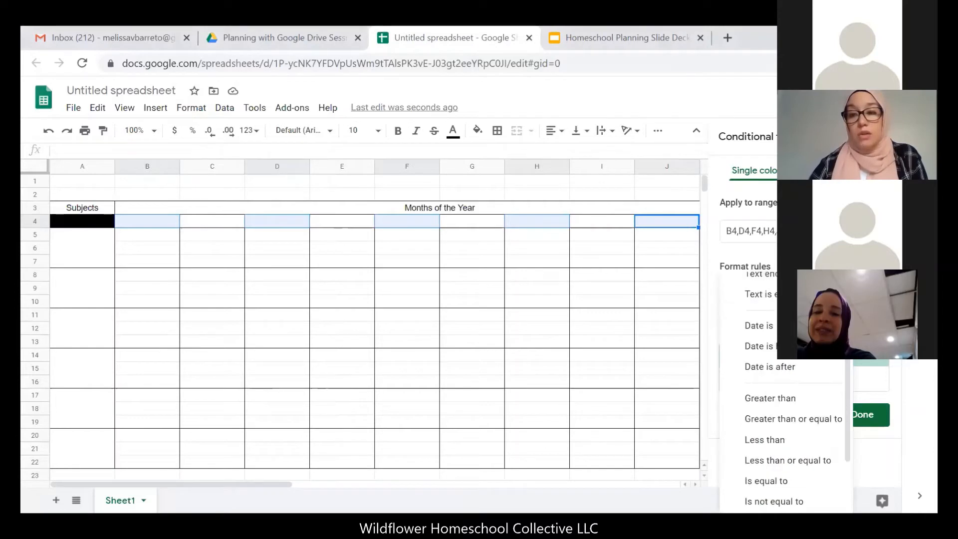
scroll(833, 393, up, 5)
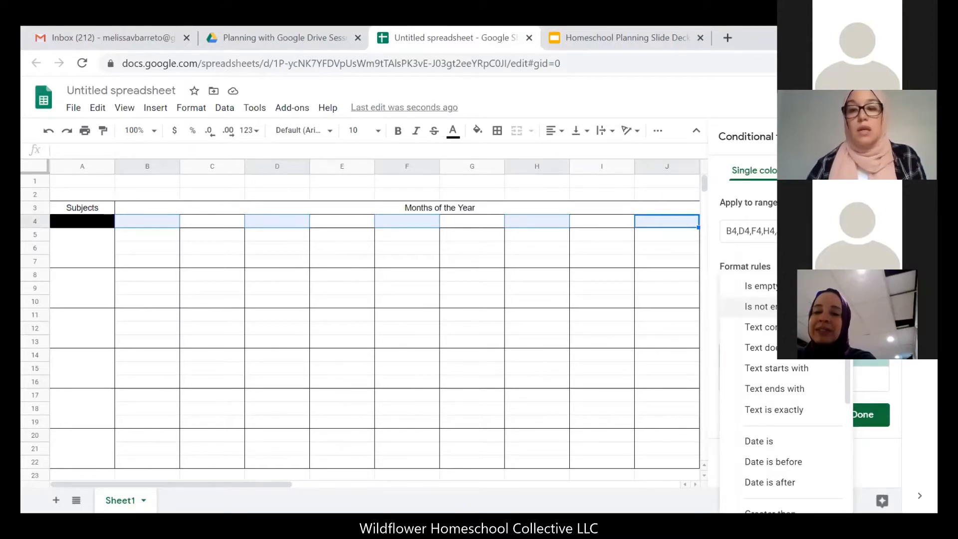
click(754, 306)
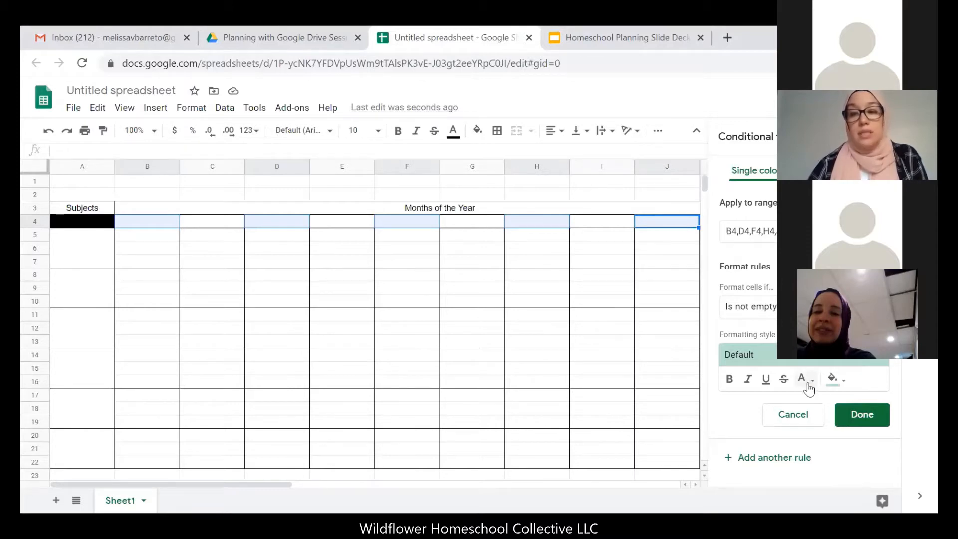
Give the rule's formatting style bold black text and a light gray fill, and save the rule.
click(730, 381)
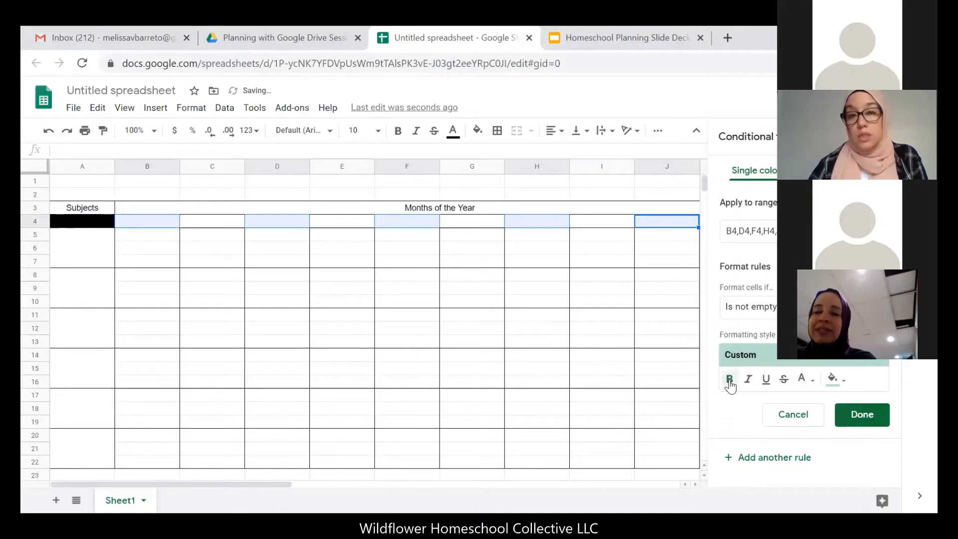
click(810, 384)
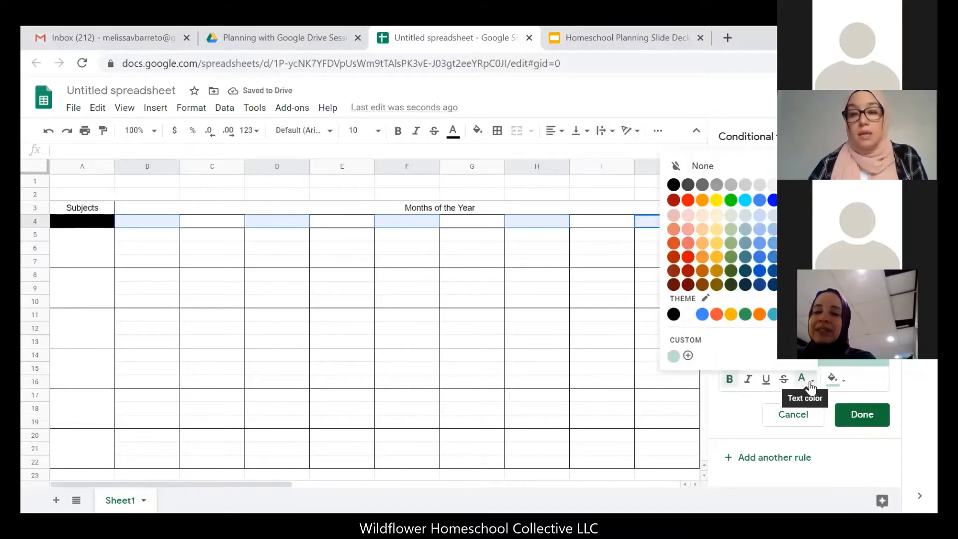
click(674, 185)
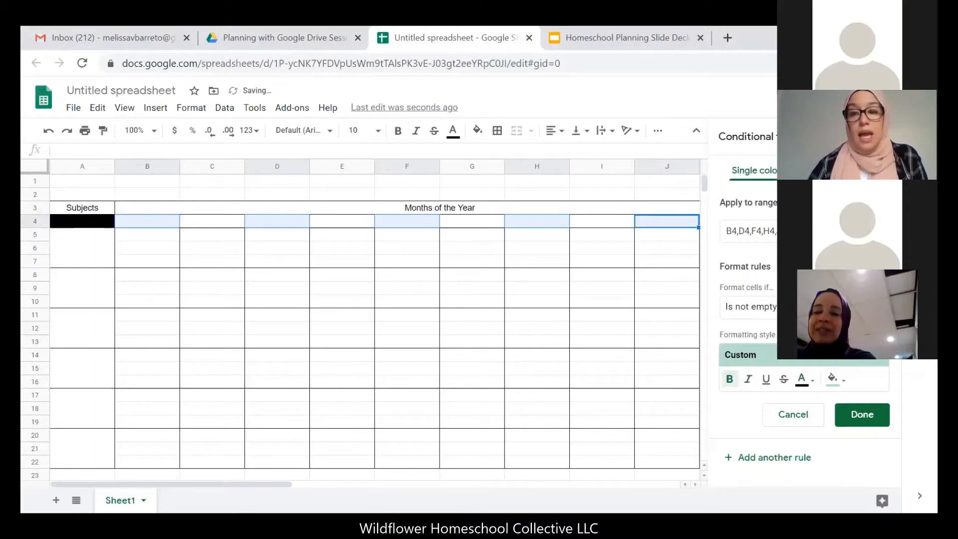
click(841, 384)
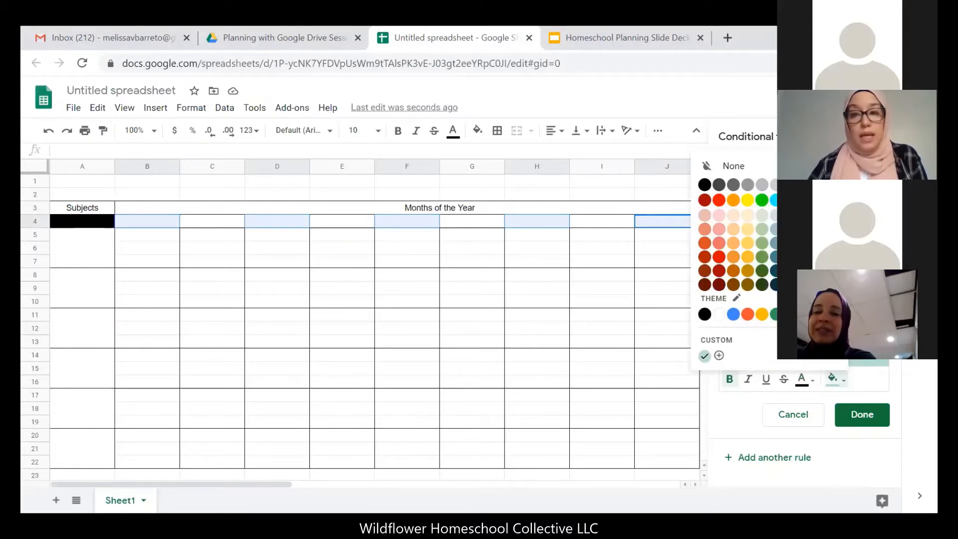
click(791, 185)
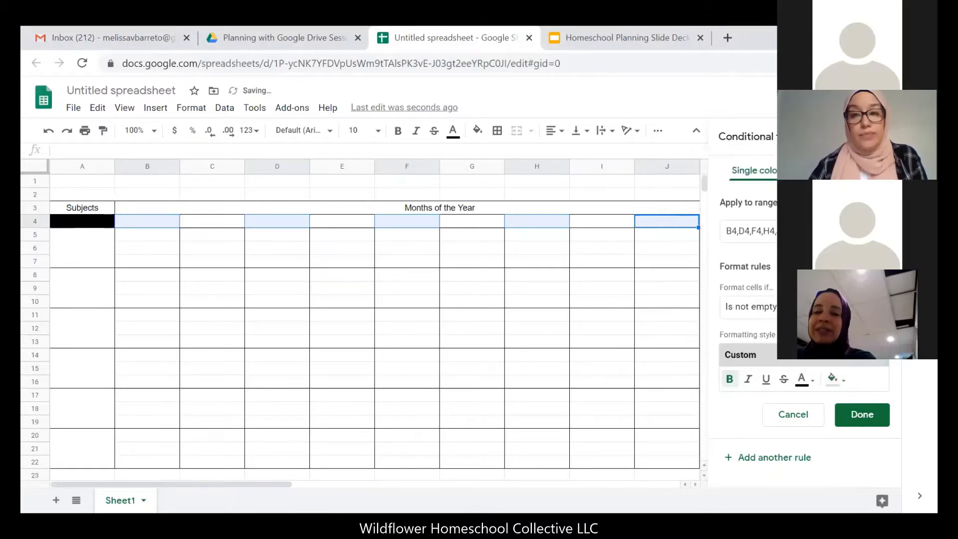
click(854, 419)
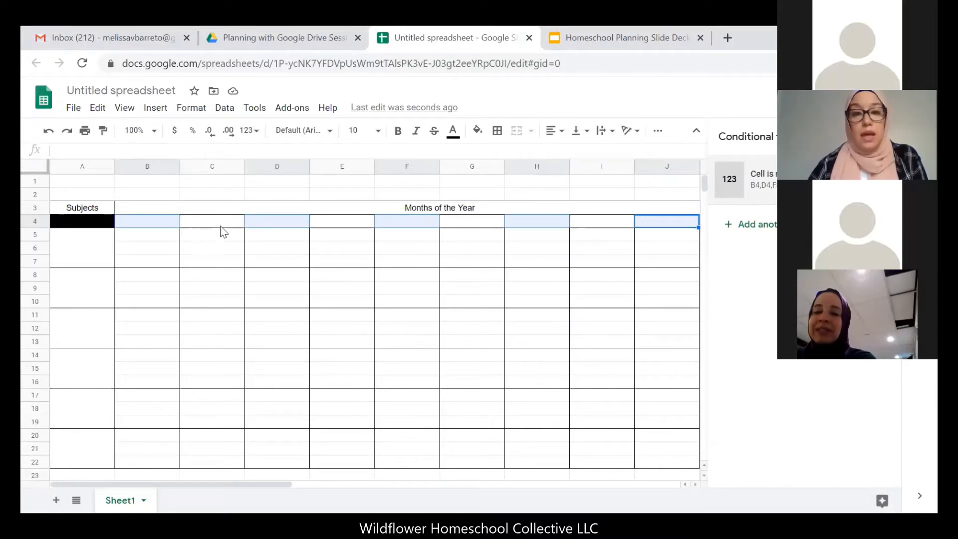
click(592, 252)
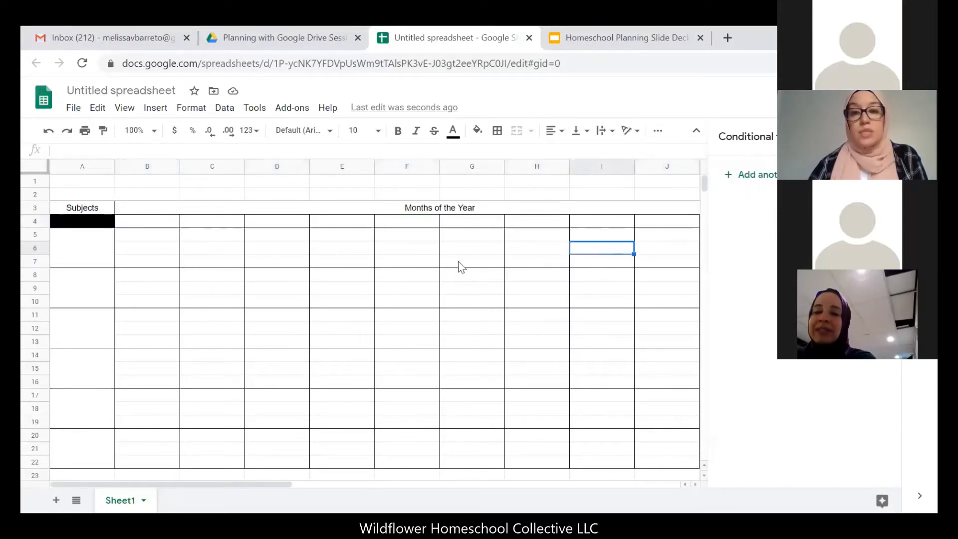
Select the remaining month header cells C4, E4, G4, I4 and K4 together and open conditional formatting for them.
click(240, 221)
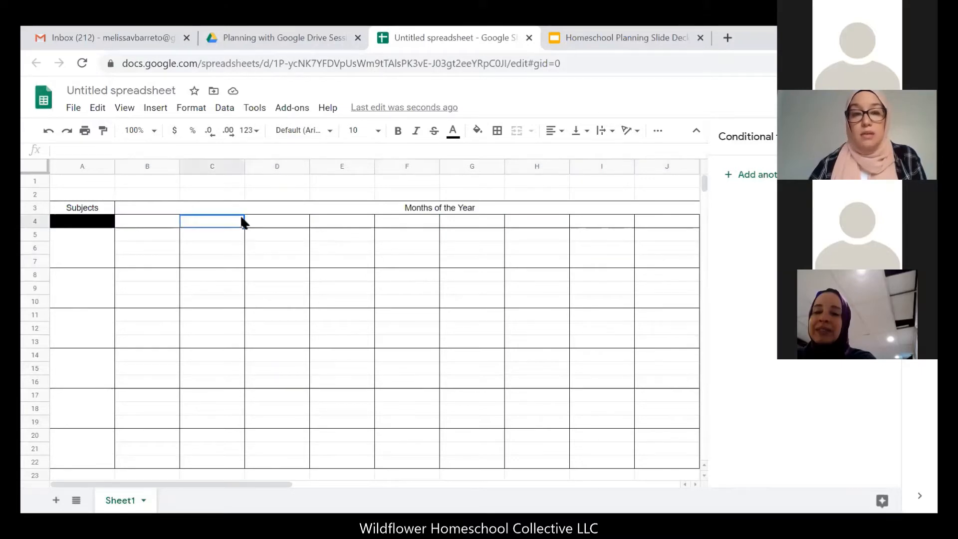
ctrl+click(328, 220)
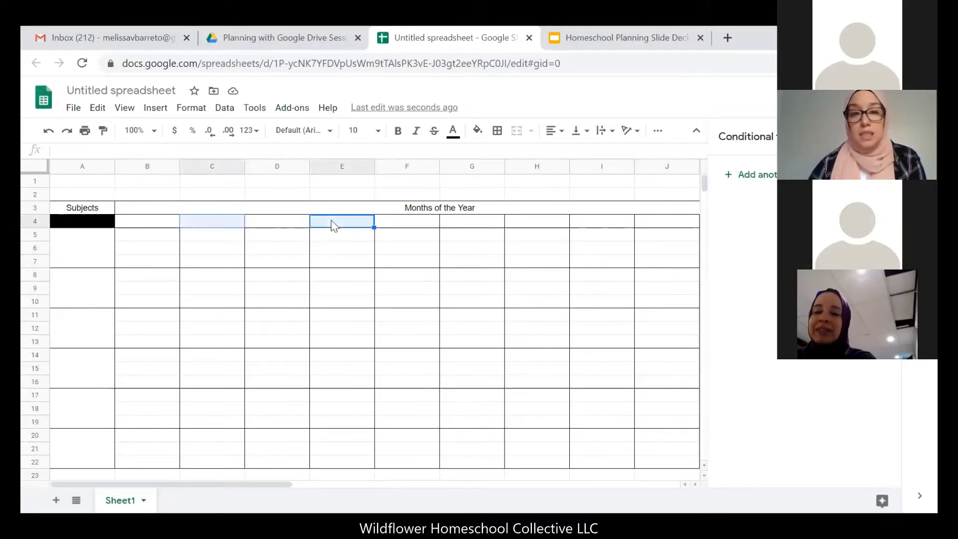
ctrl+click(479, 224)
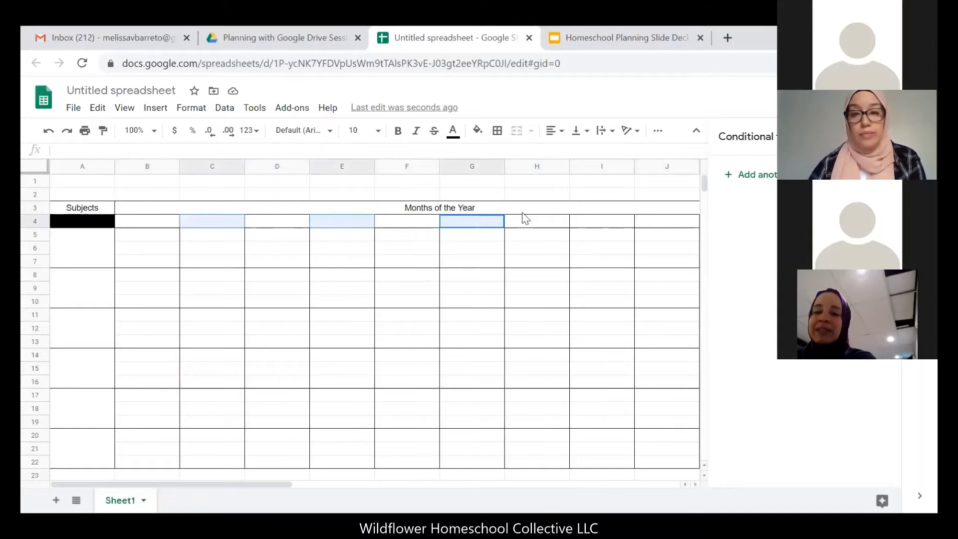
ctrl+click(609, 224)
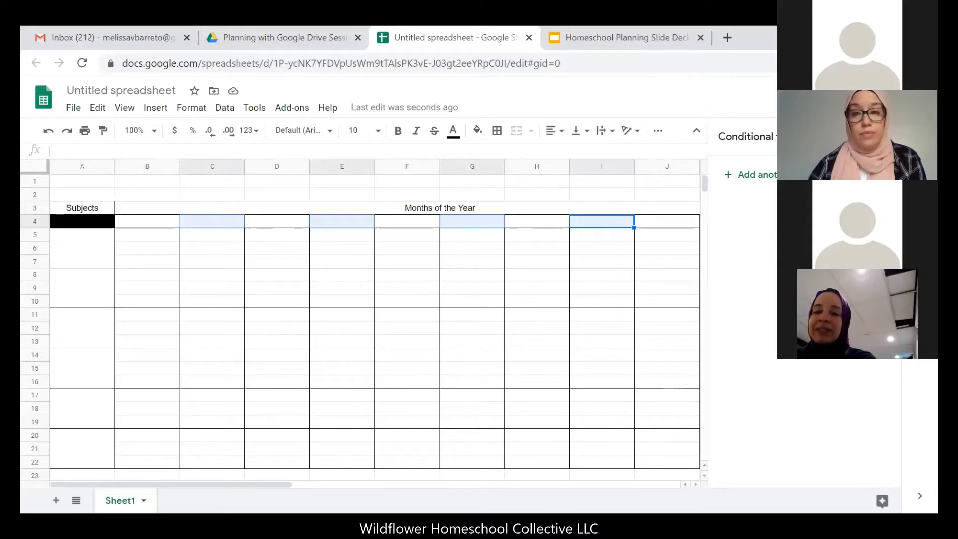
ctrl+click(740, 224)
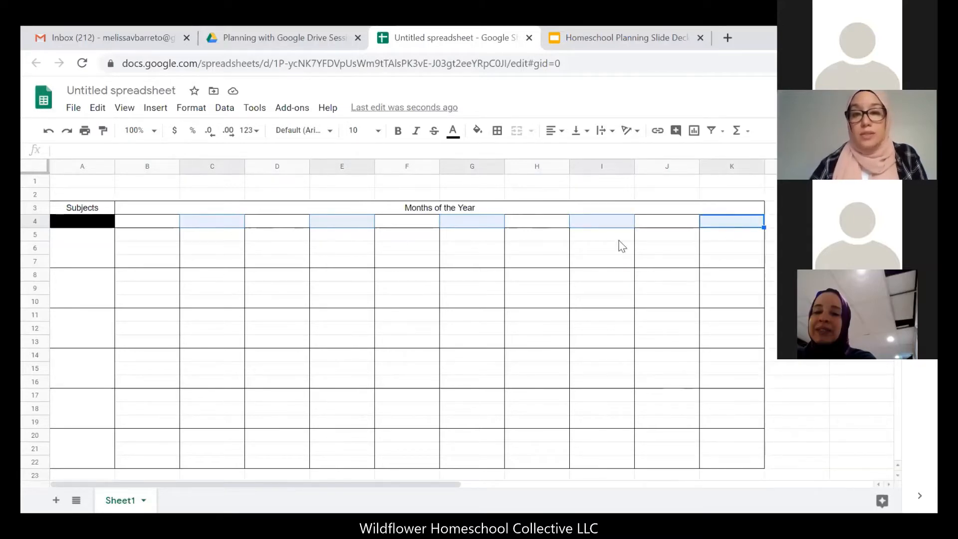
click(188, 114)
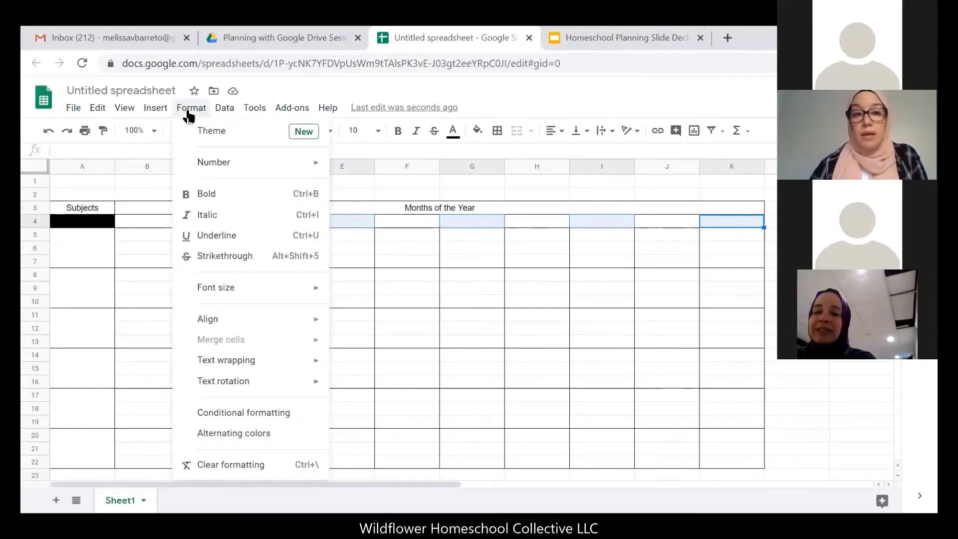
click(267, 413)
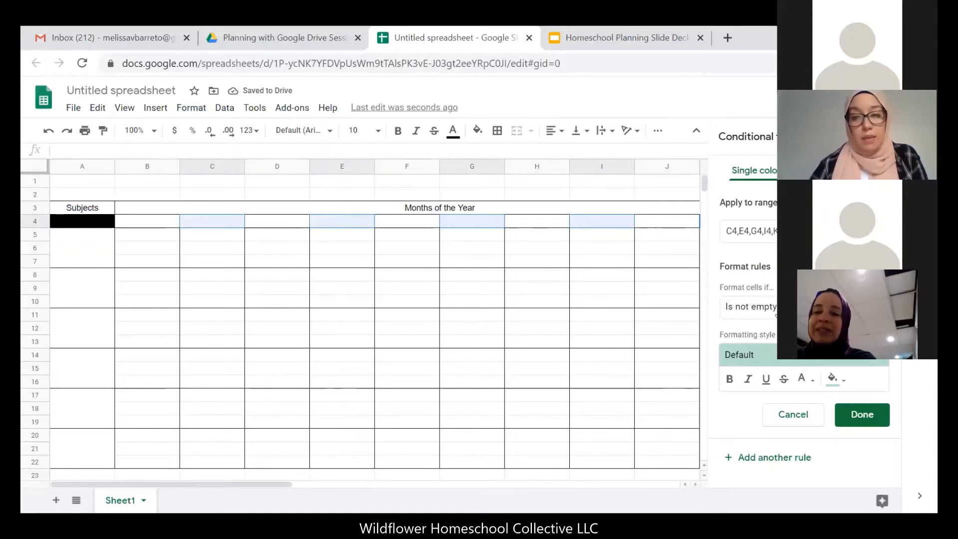
Give the "Is not empty" rule bold black text and a light gray fill, save it and close the conditional formatting rules.
click(730, 379)
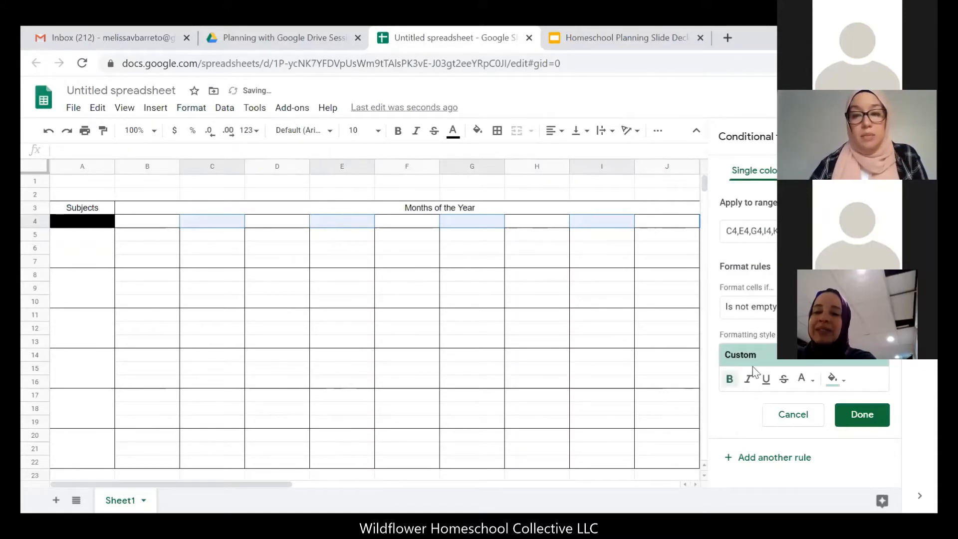
click(805, 380)
click(675, 190)
click(833, 380)
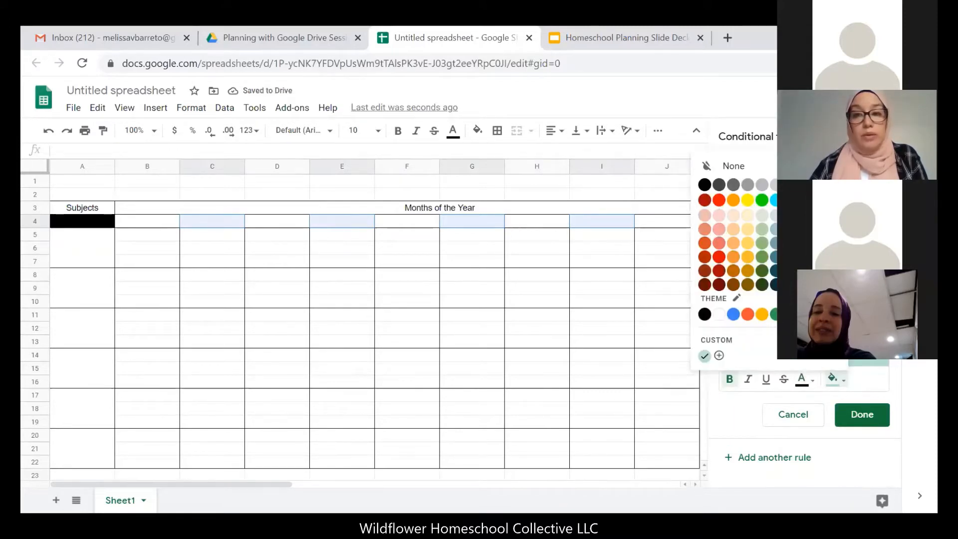
click(791, 184)
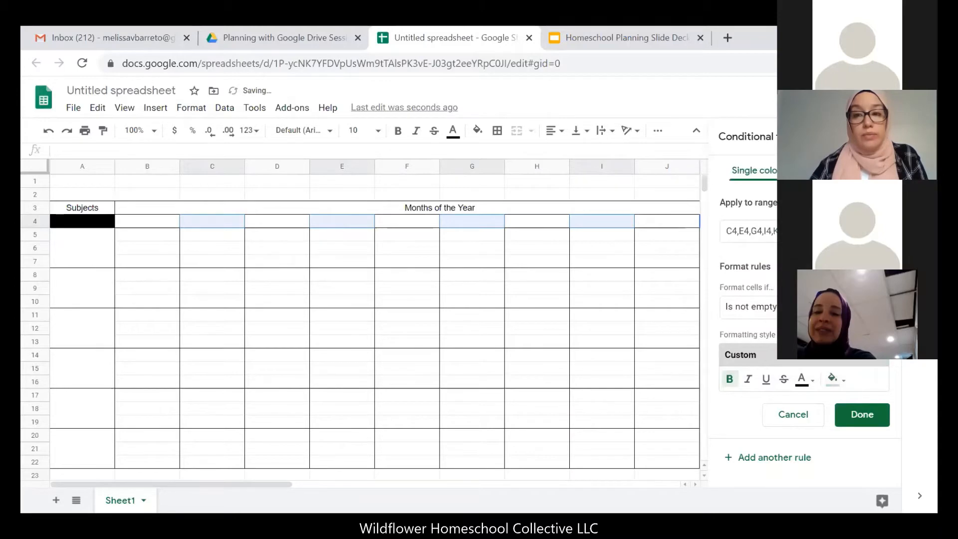
click(868, 420)
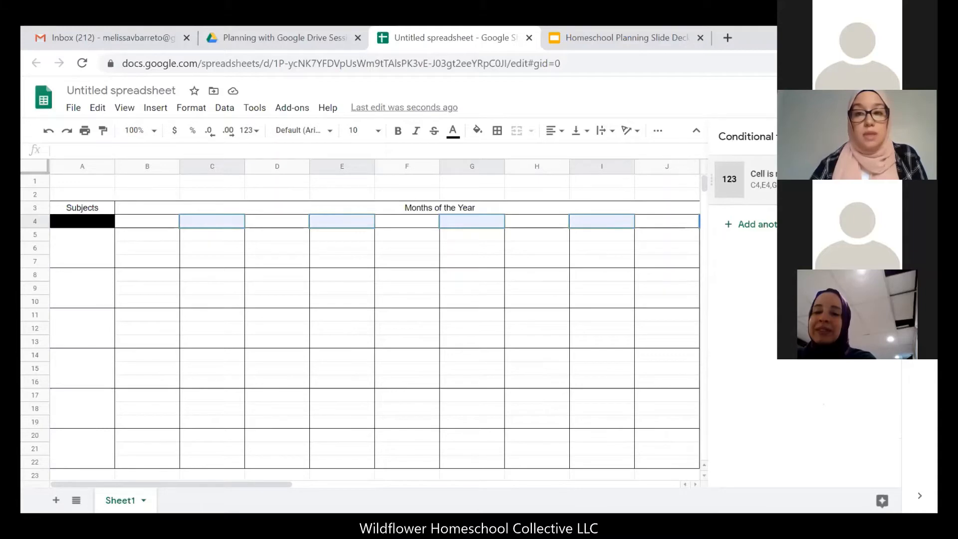
click(887, 136)
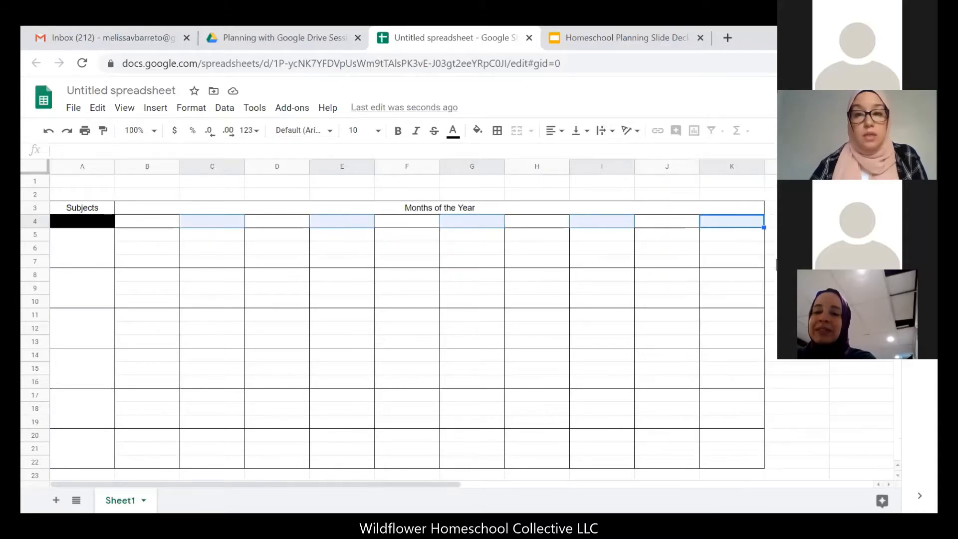
Enter September, October and November as the month headers in cells B4, C4 and D4.
click(284, 264)
double_click(165, 221)
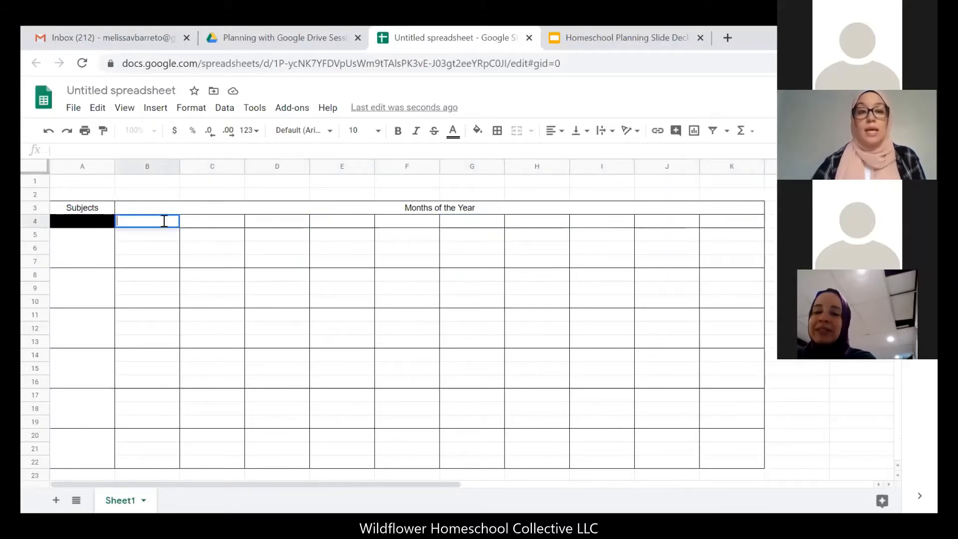
text(September)
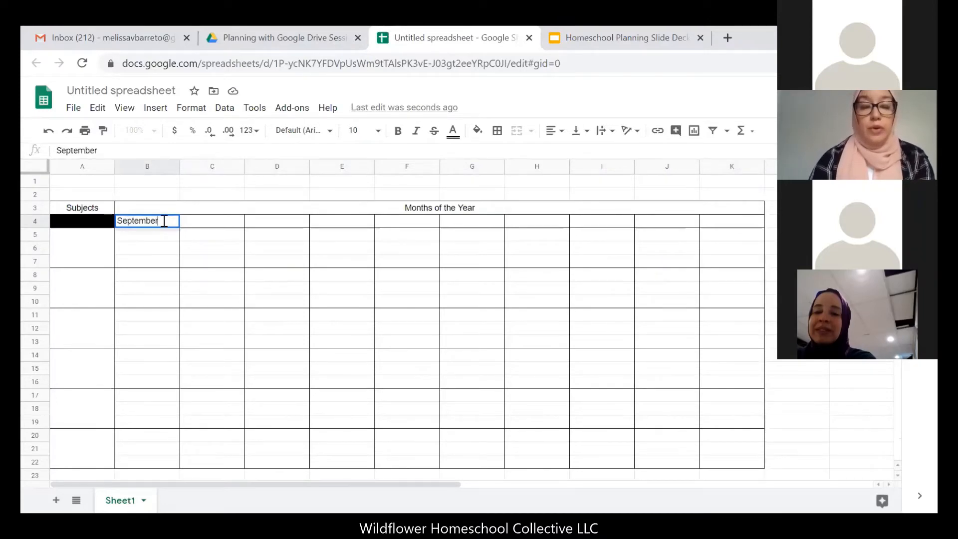
key(Return)
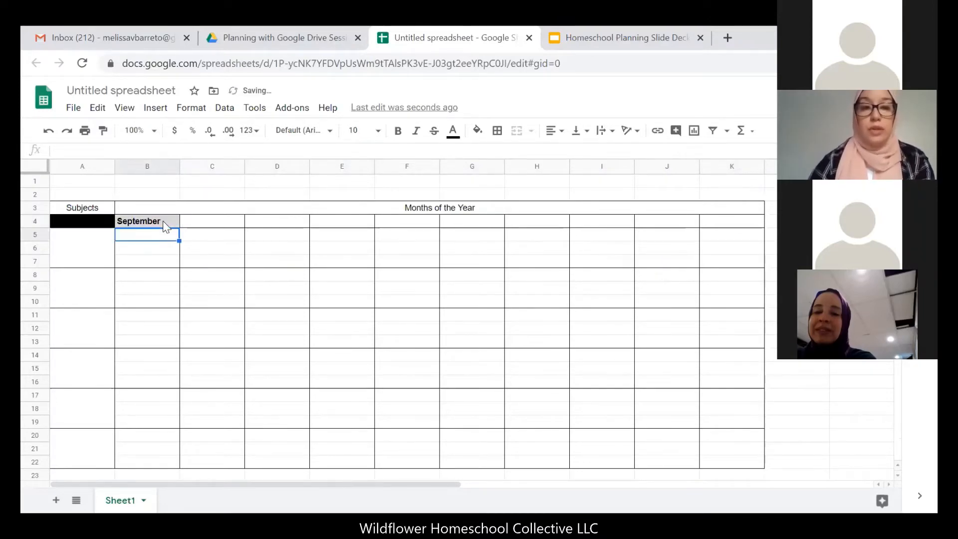
click(211, 222)
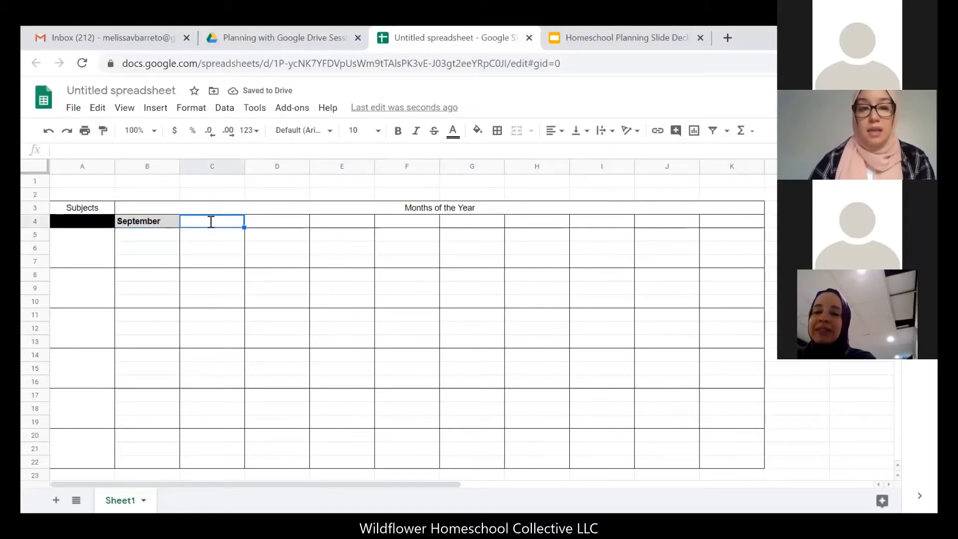
double_click(211, 221)
text(October)
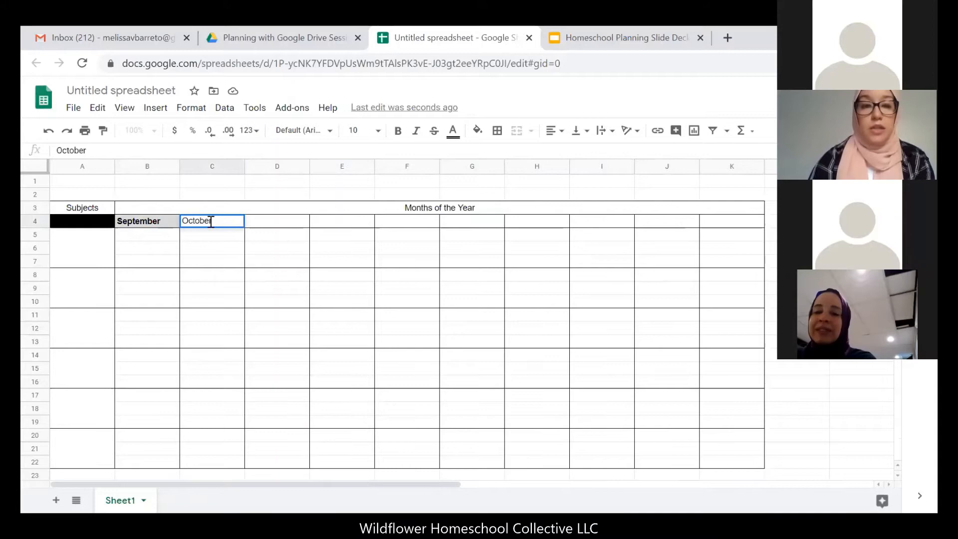
key(Return)
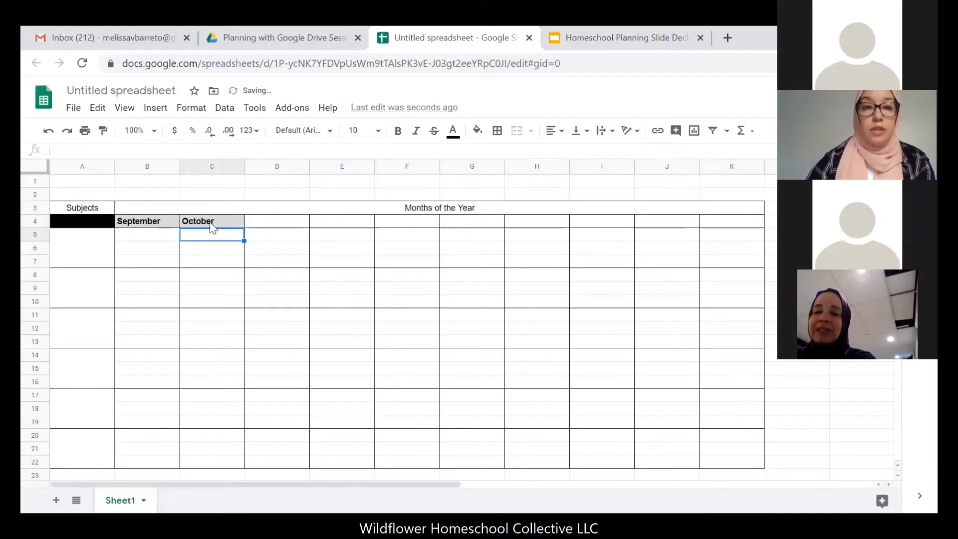
double_click(288, 224)
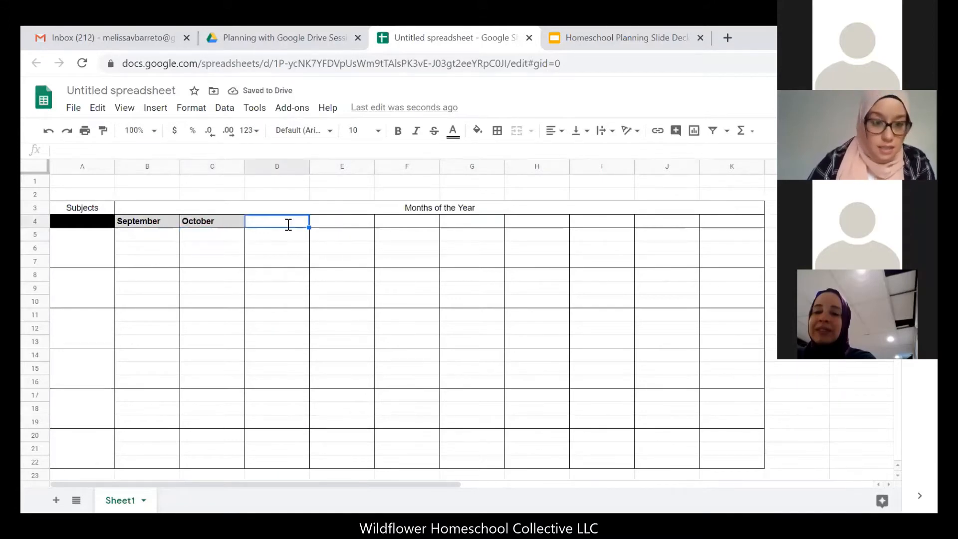
text(November)
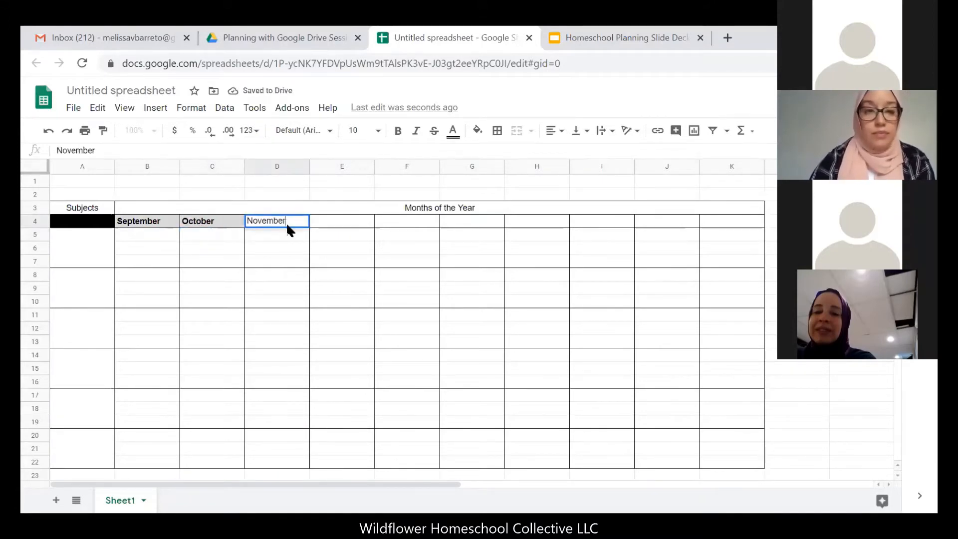
key(Return)
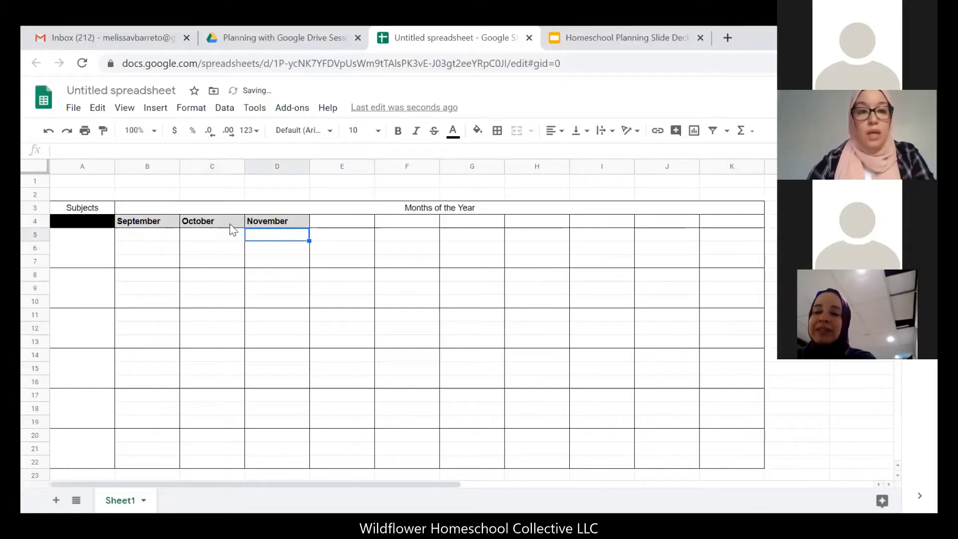
Reselect header cells C4, E4, G4, I4 and K4 and open their existing conditional formatting rule for editing.
click(229, 223)
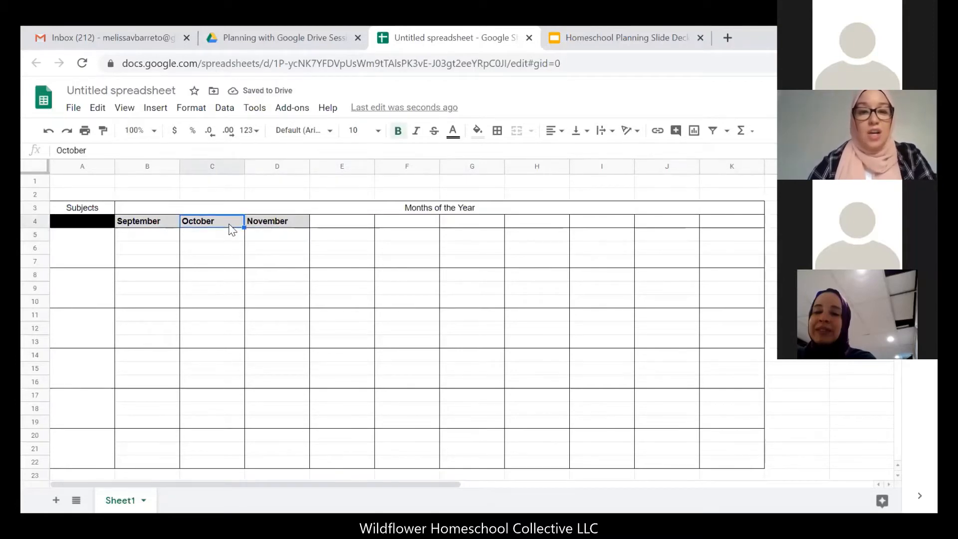
ctrl+click(344, 224)
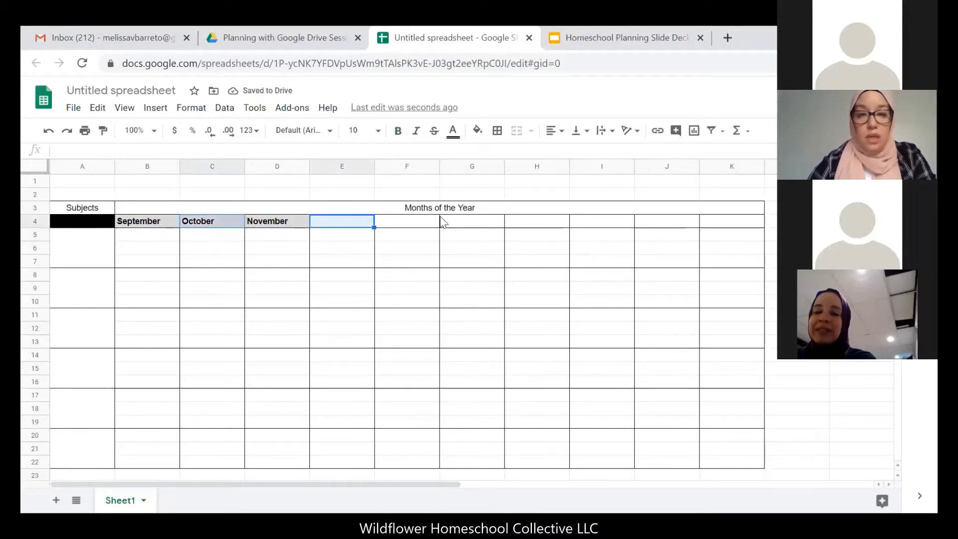
ctrl+click(468, 226)
ctrl+click(605, 219)
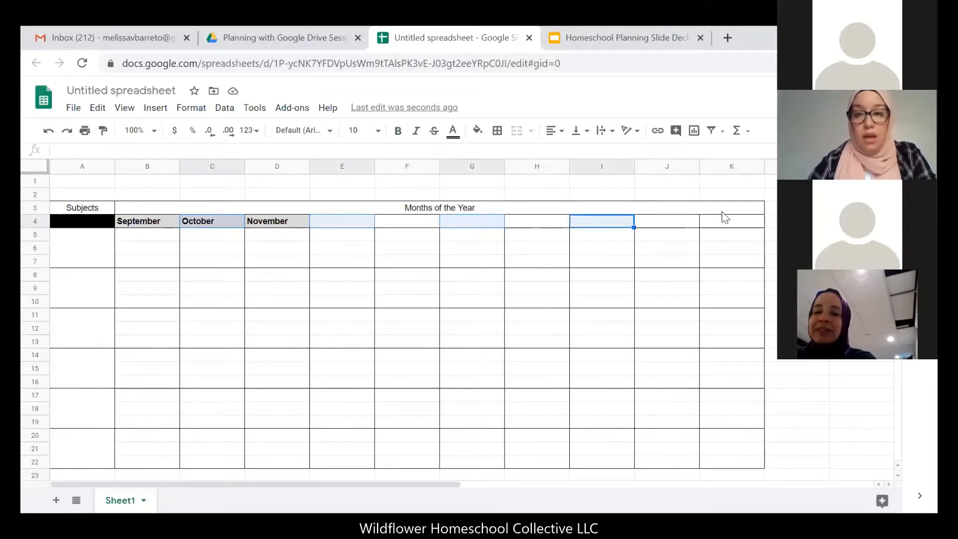
ctrl+click(726, 223)
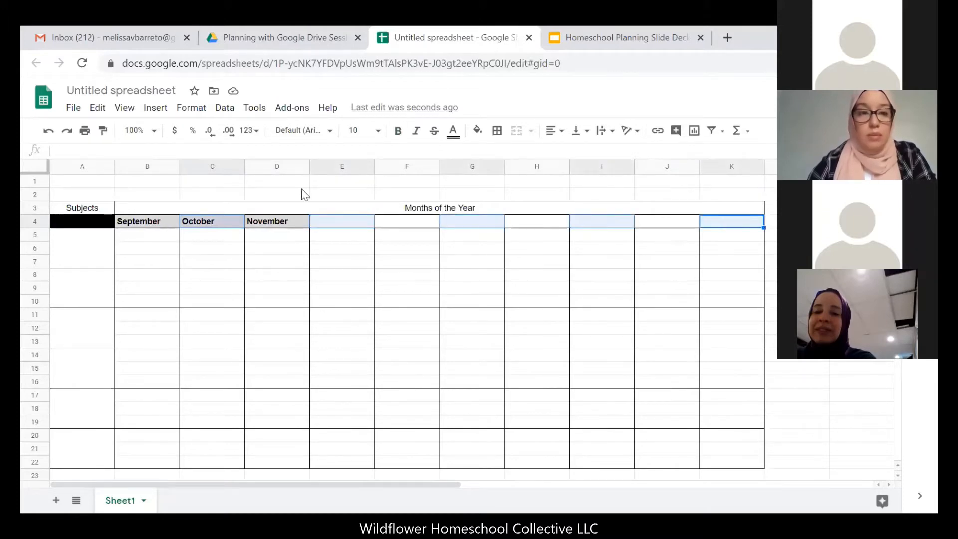
click(192, 109)
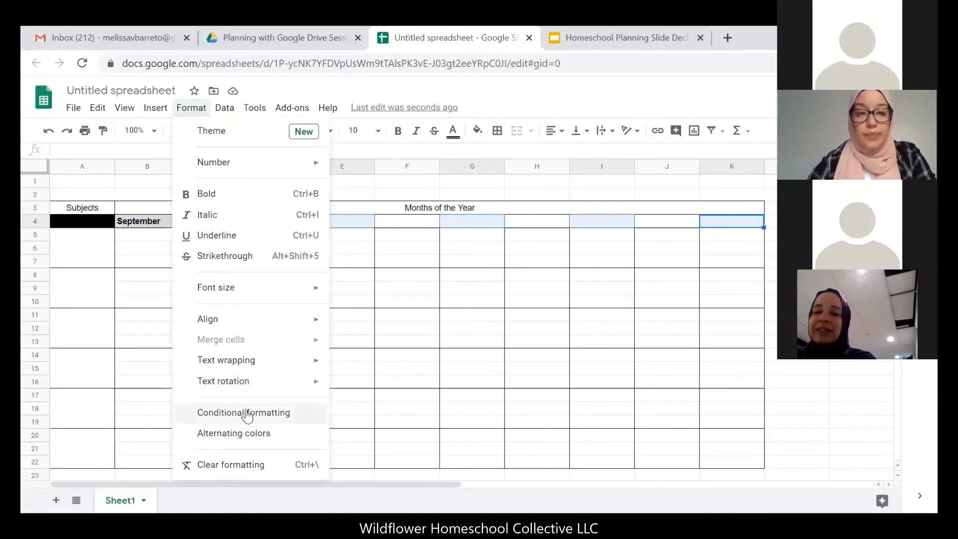
click(247, 412)
click(751, 195)
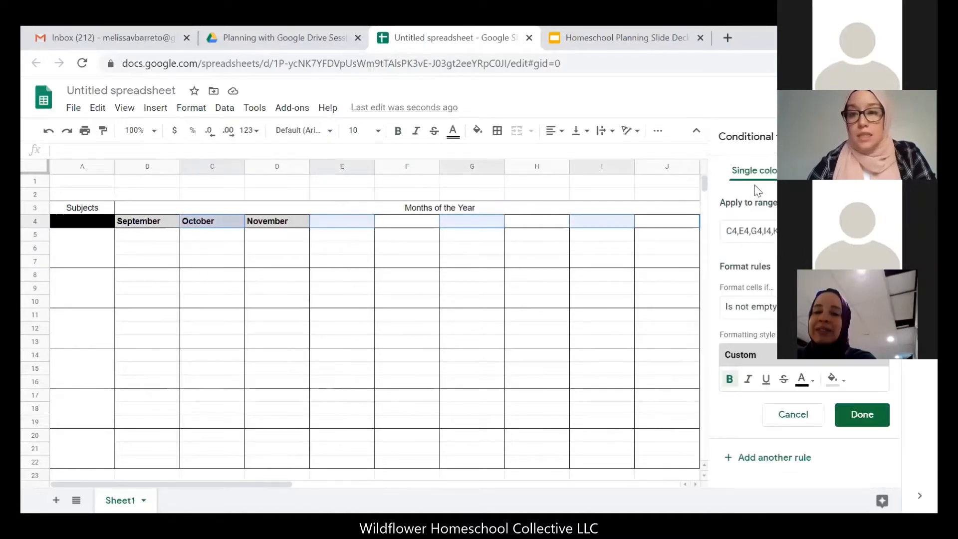
Change the rule's fill to a lighter shade of gray for the selected cells and save the rule.
click(838, 381)
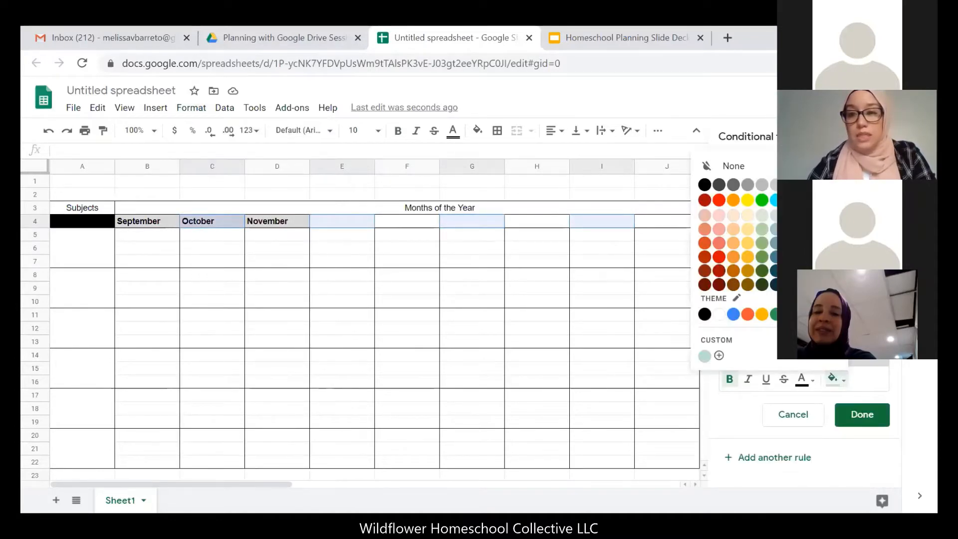
click(819, 184)
click(834, 381)
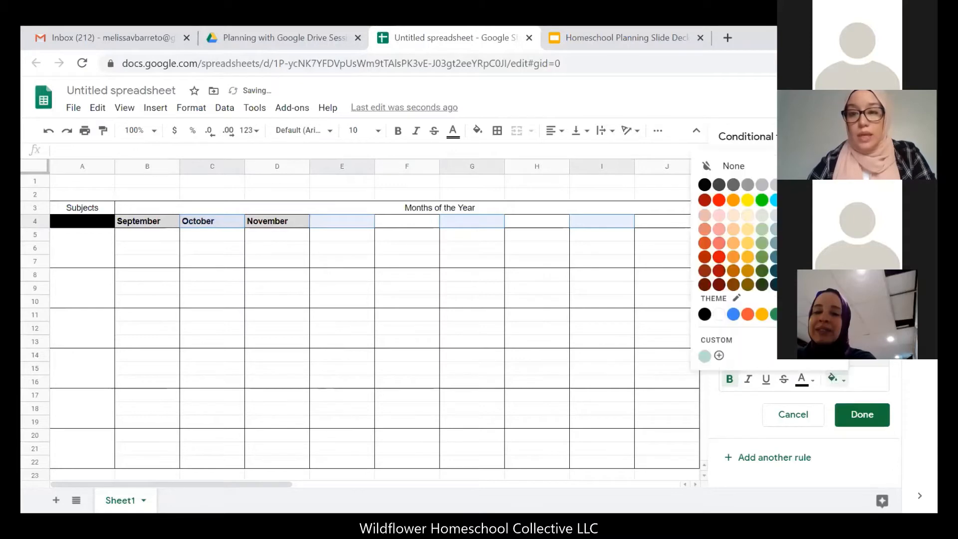
click(860, 419)
click(339, 264)
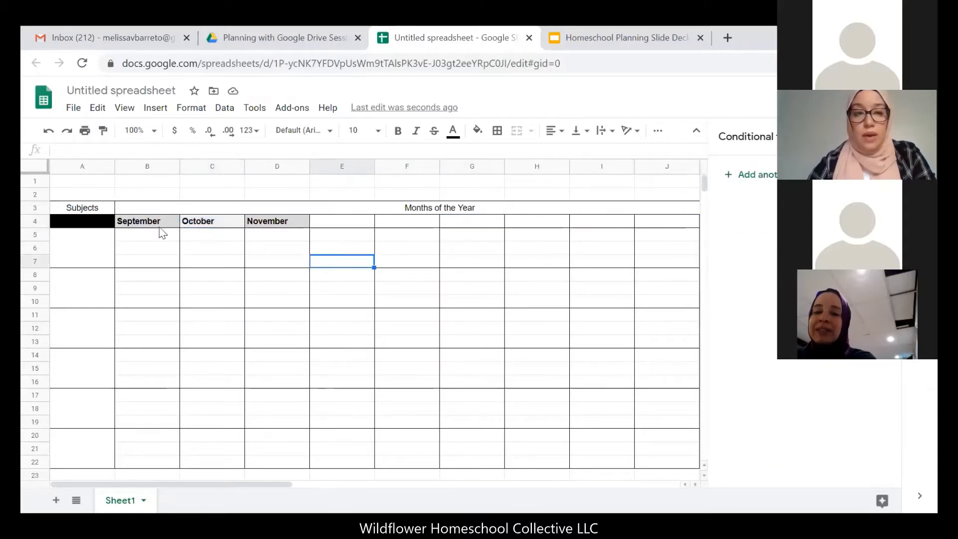
Enter December, January, February and March as the month headers in cells E4, F4, G4 and H4.
click(347, 220)
text(December)
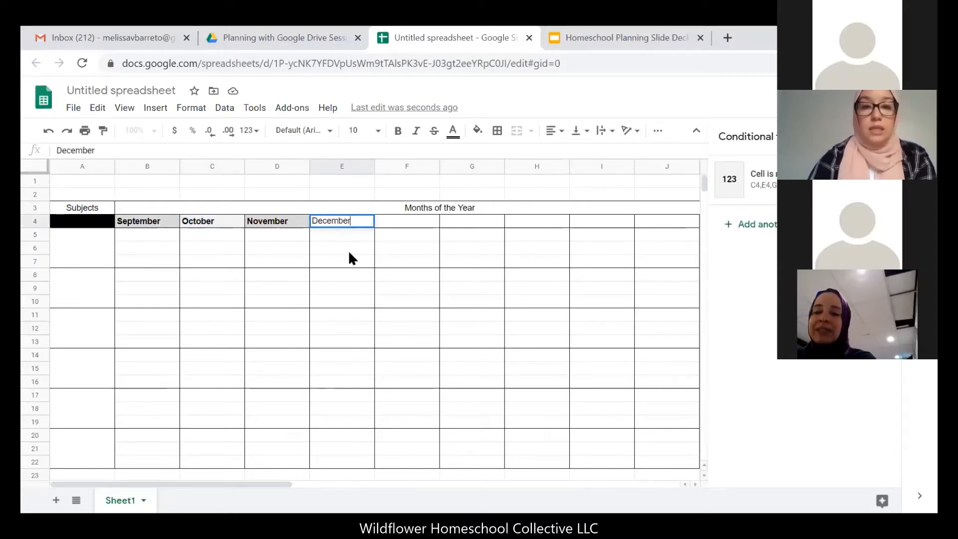
key(Tab)
text(January)
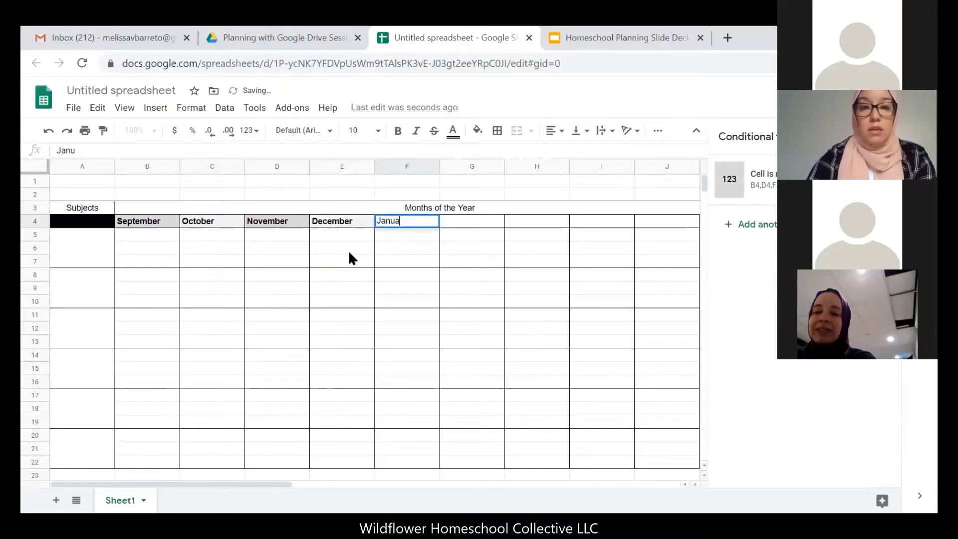
key(Tab)
text(February)
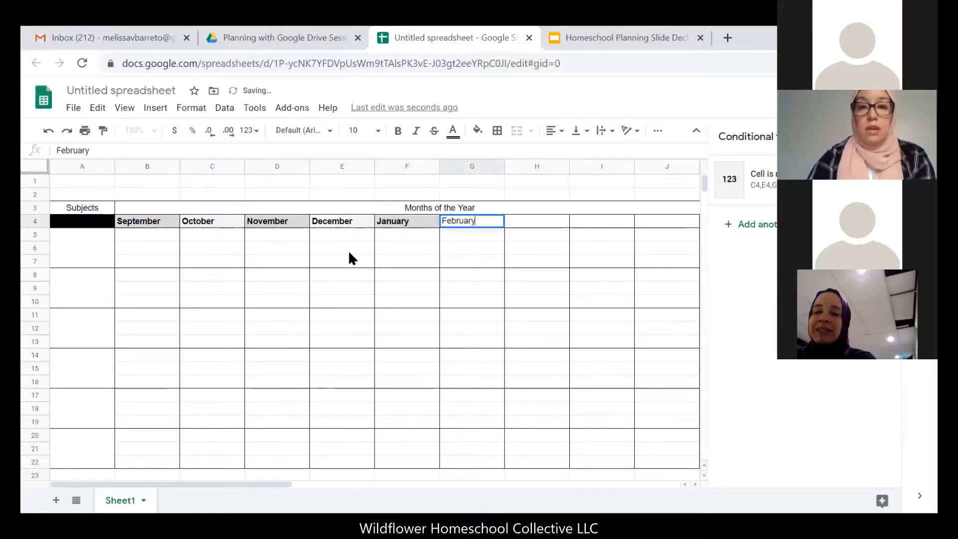
key(Tab)
text(March)
key(Tab)
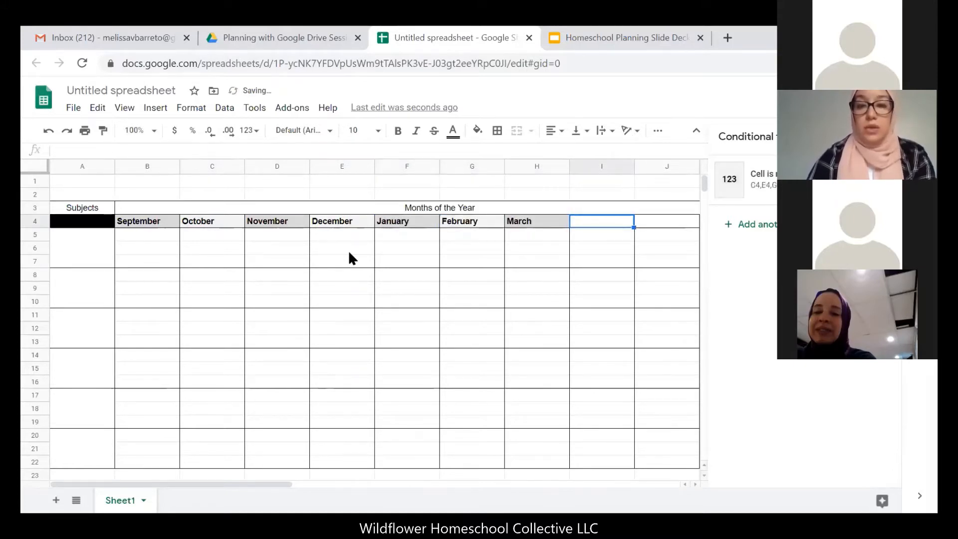
Enter April, May and June as the month headers in cells I4, J4 and K4 and close the conditional formatting rules.
text(April)
key(Tab)
text(Ma)
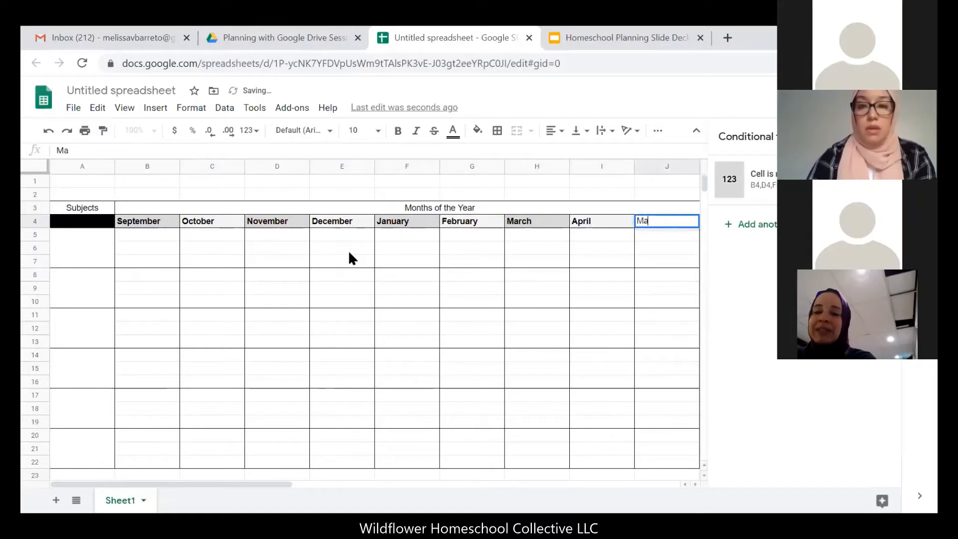
text(r)
key(BackSpace)
text(y)
key(Tab)
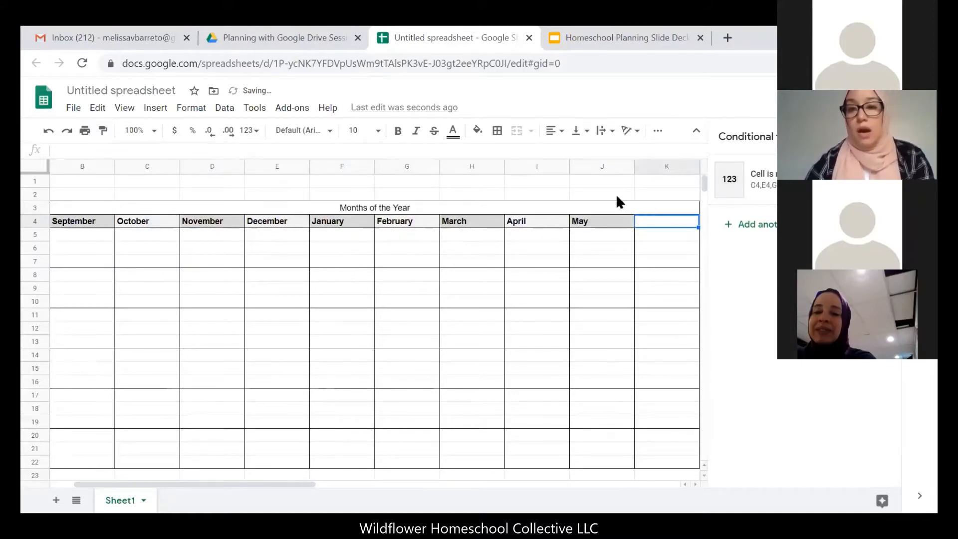
text(June)
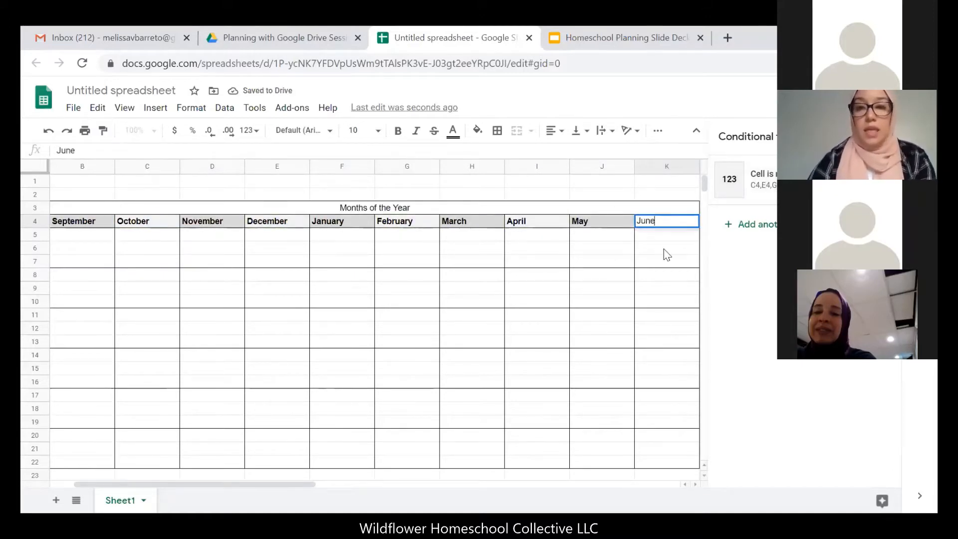
key(Tab)
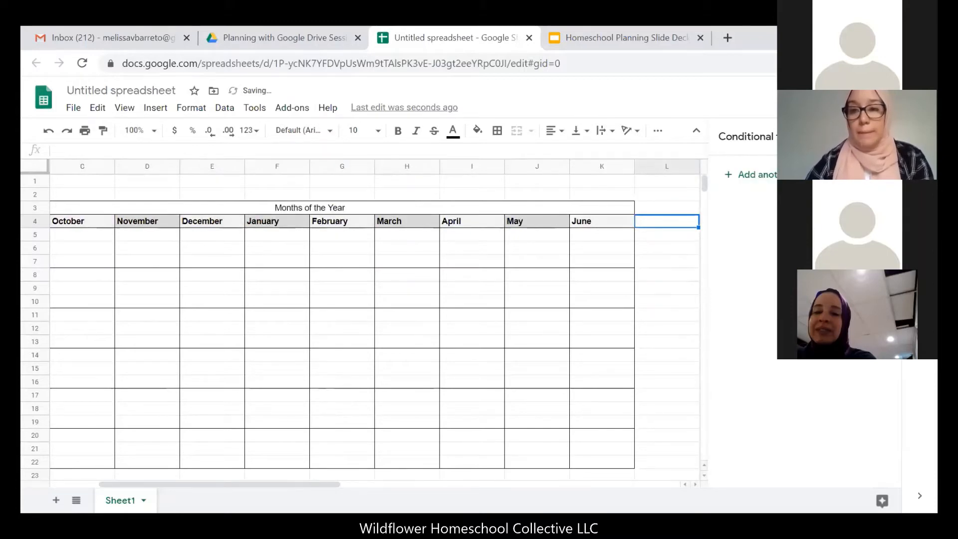
click(887, 136)
drag(508, 483, 412, 505)
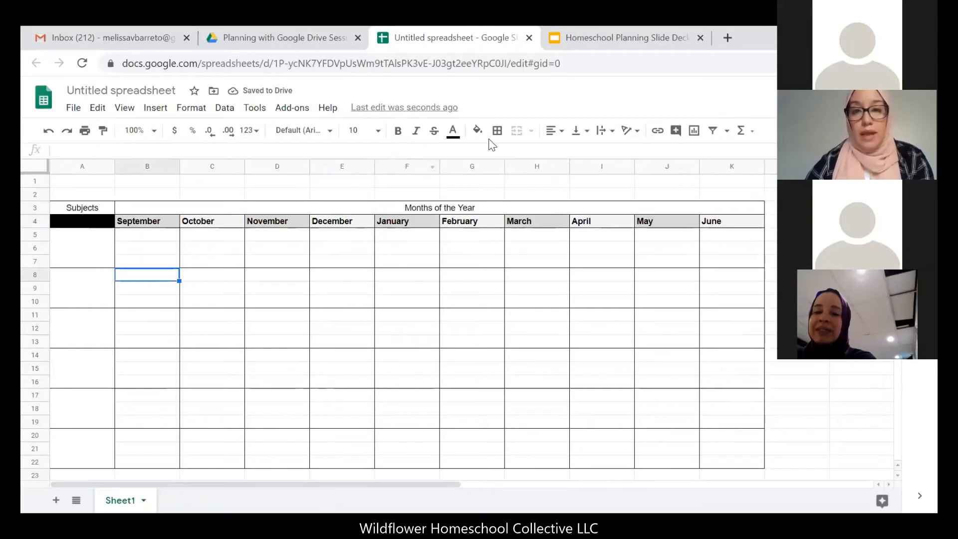
click(191, 274)
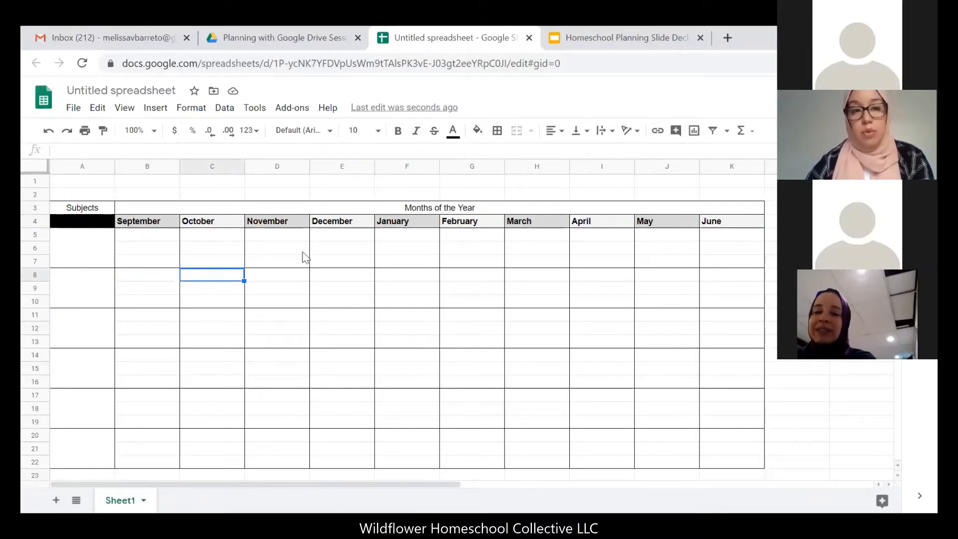
click(292, 273)
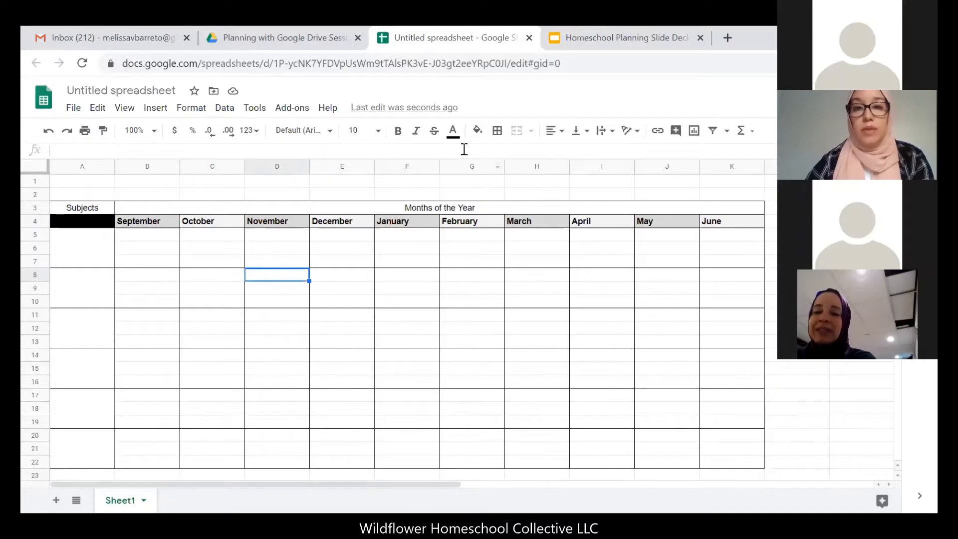
click(369, 248)
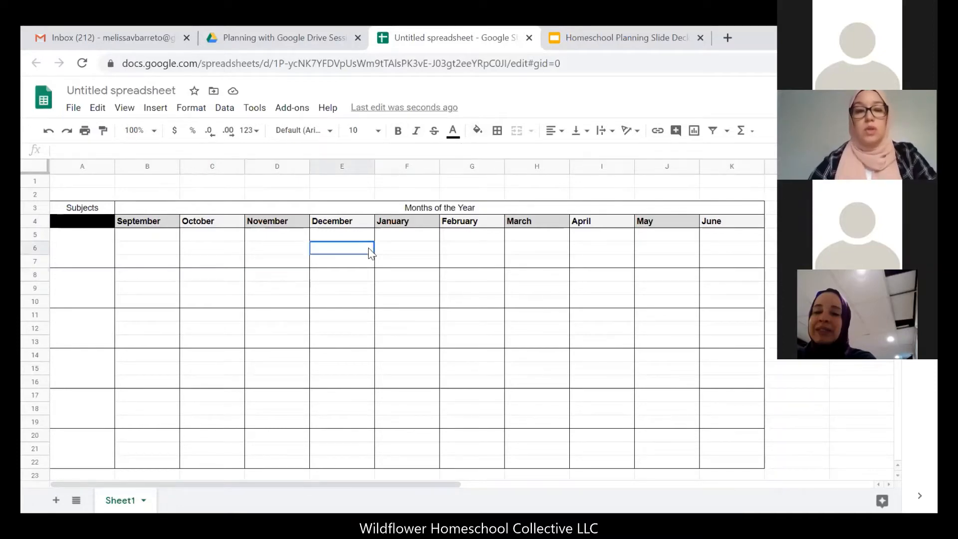
click(485, 248)
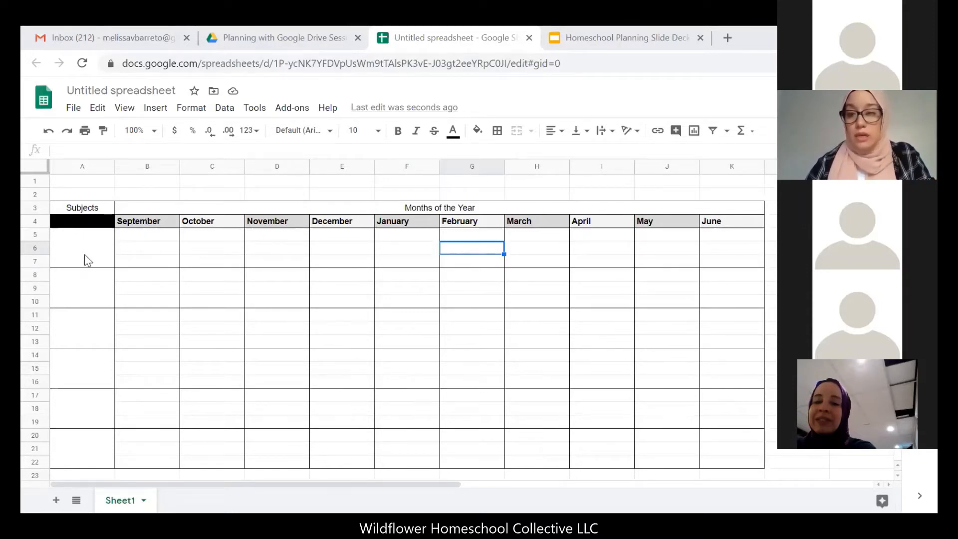
scroll(206, 302, down, 1)
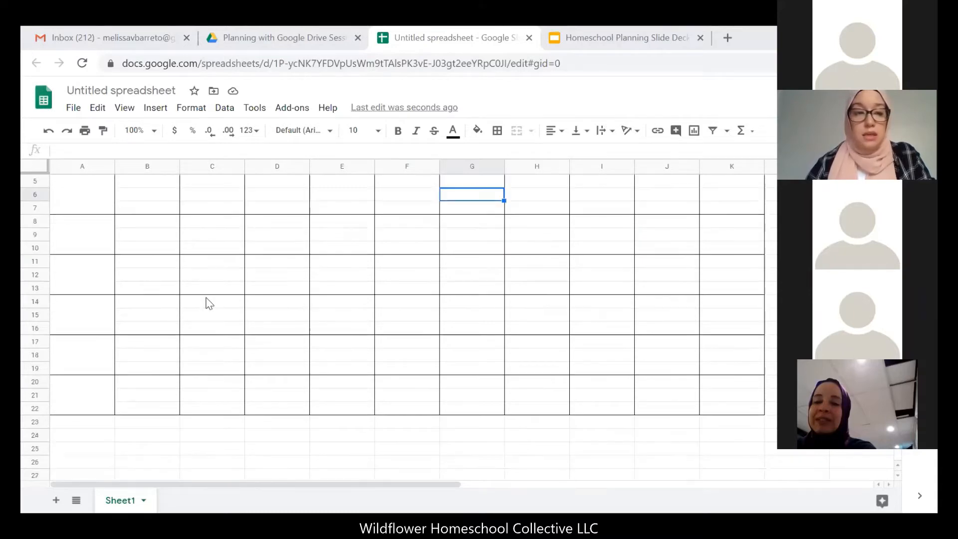
scroll(209, 303, up, 1)
Select the merged subject cells A5:A7, A11:A13 and A17:A19 and start a conditional formatting rule for them.
click(102, 259)
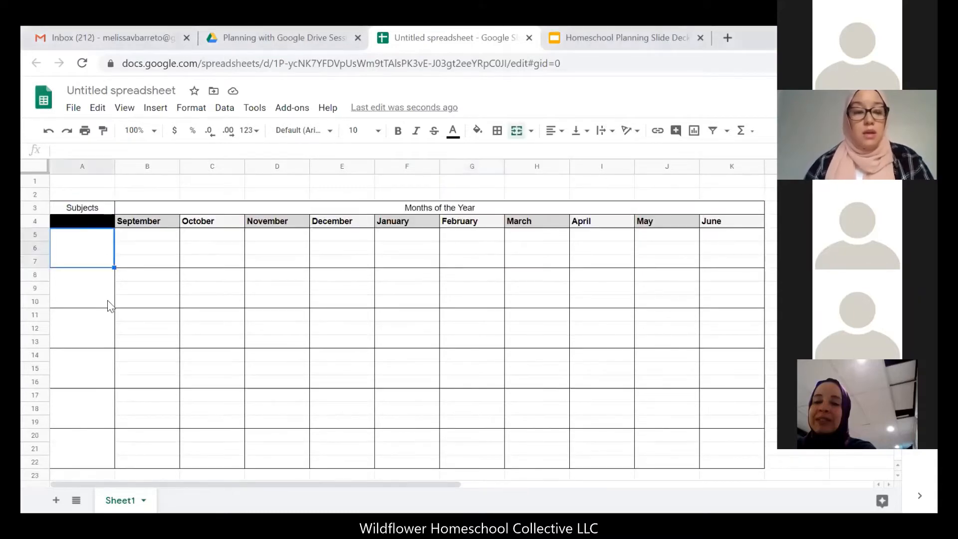
ctrl+click(92, 322)
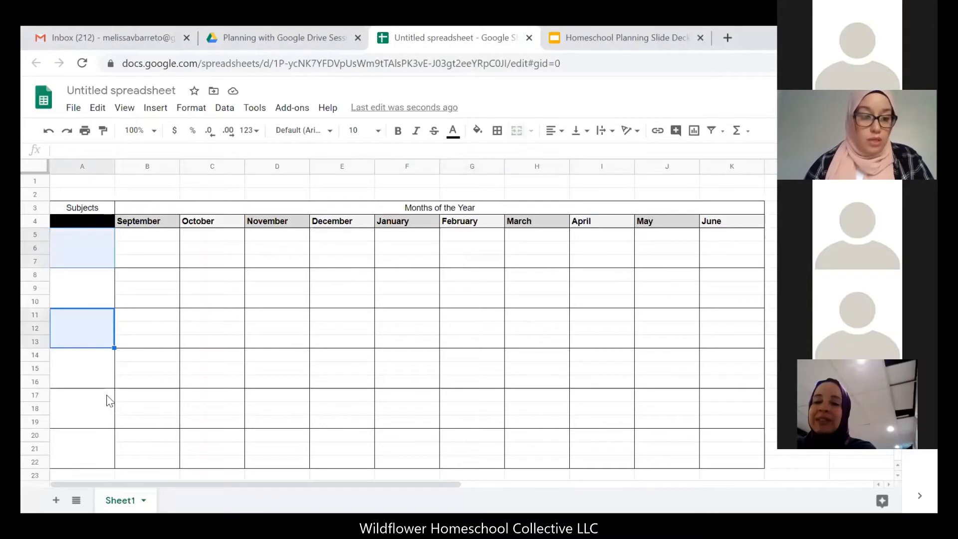
ctrl+click(106, 403)
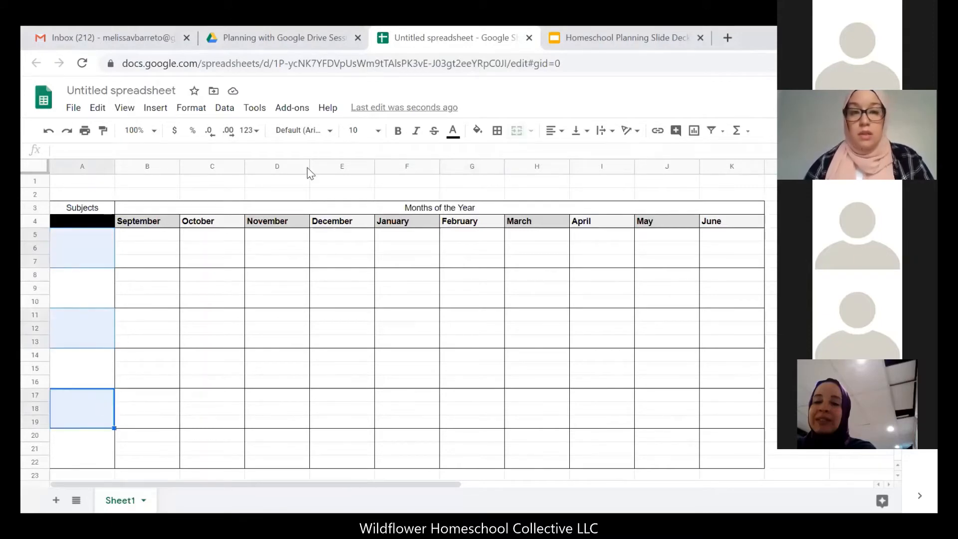
click(184, 109)
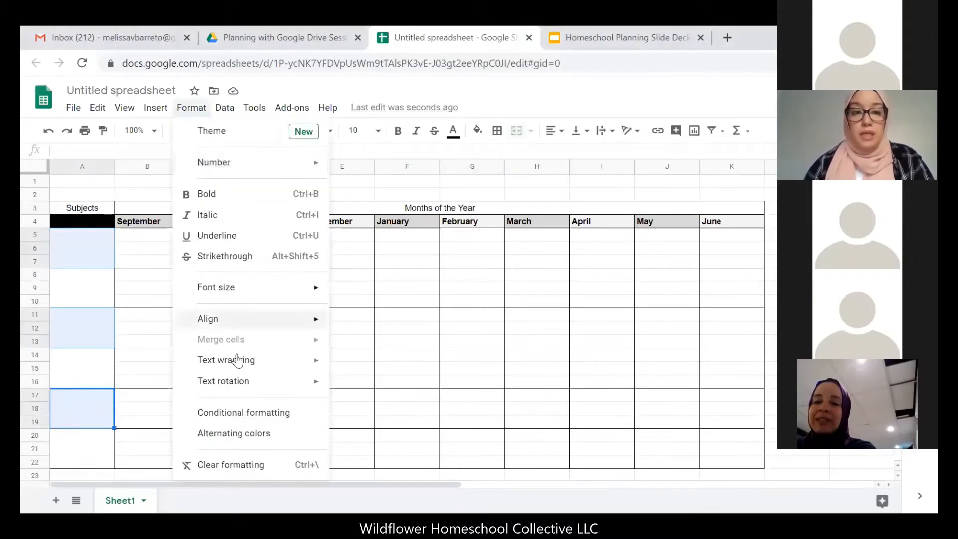
click(265, 414)
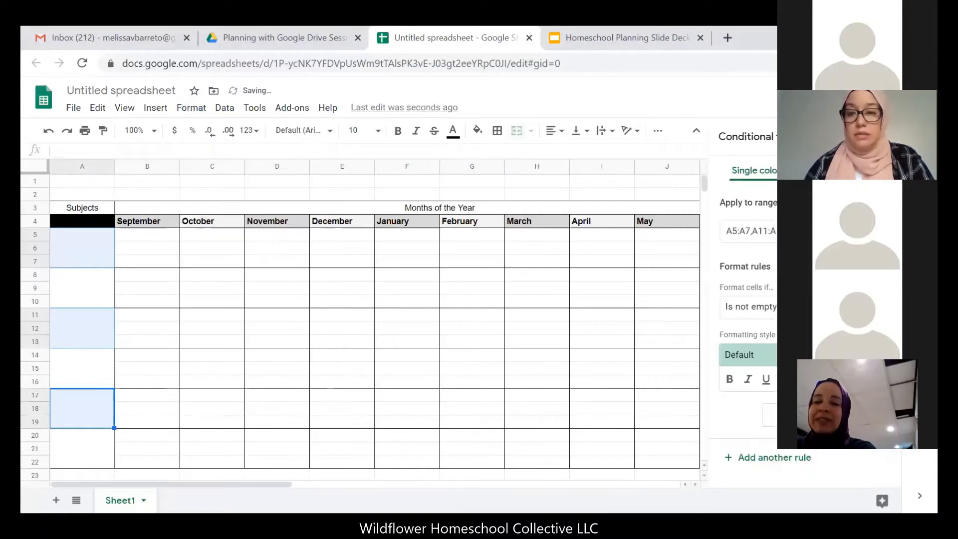
Give the "Is not empty" rule for the selected subject cells bold black text and a light gray fill.
click(730, 379)
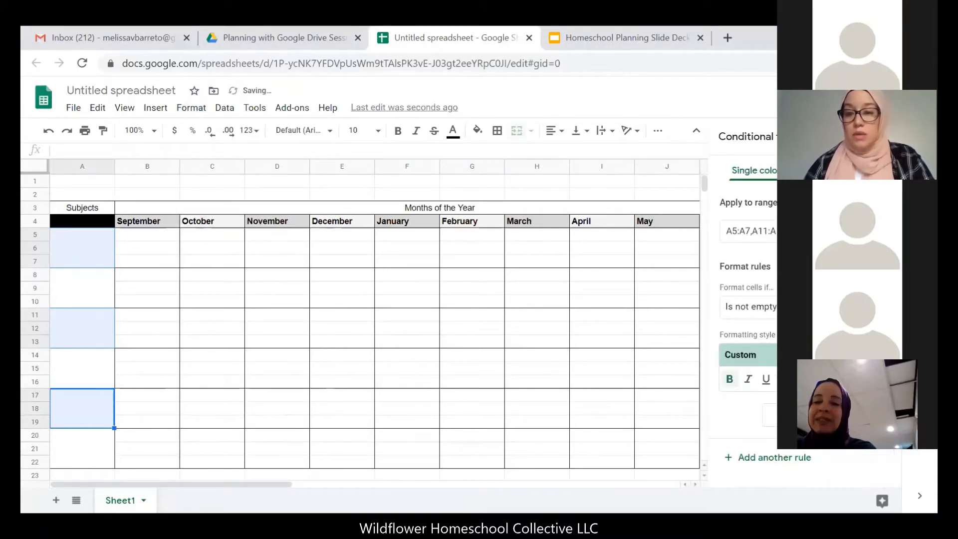
click(804, 380)
click(674, 185)
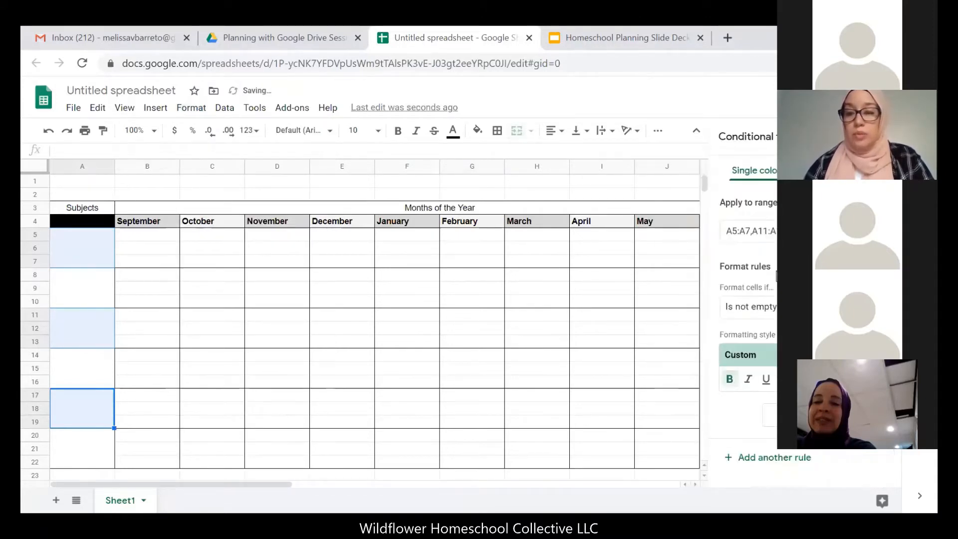
click(834, 380)
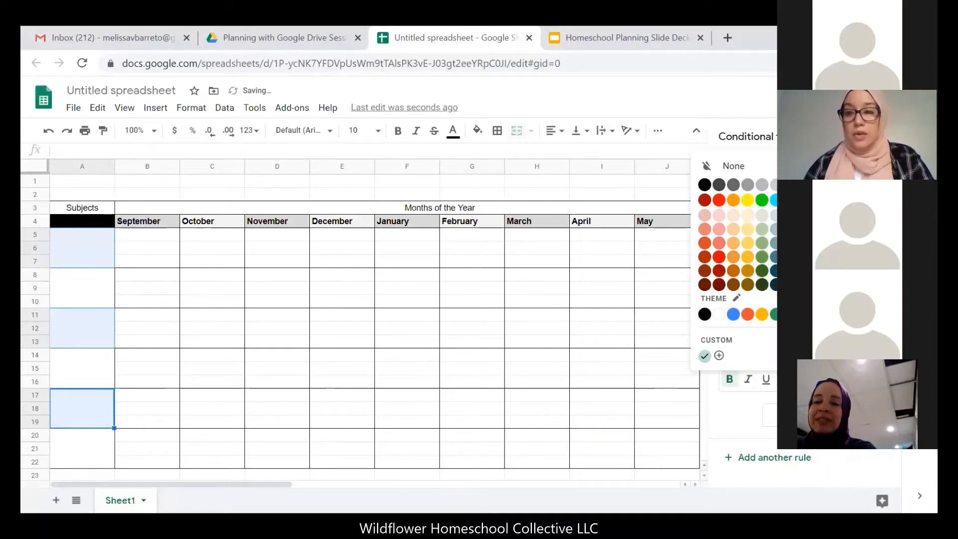
click(791, 185)
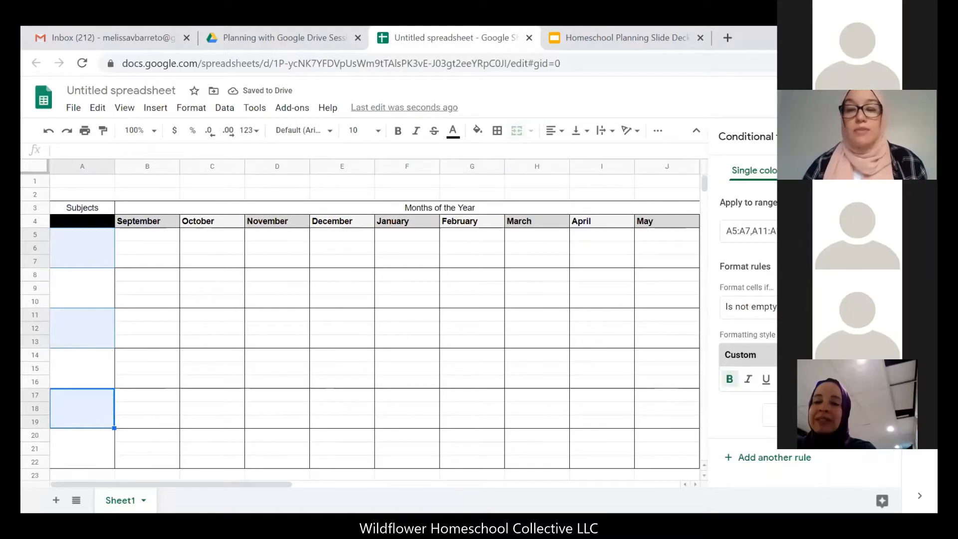
click(831, 379)
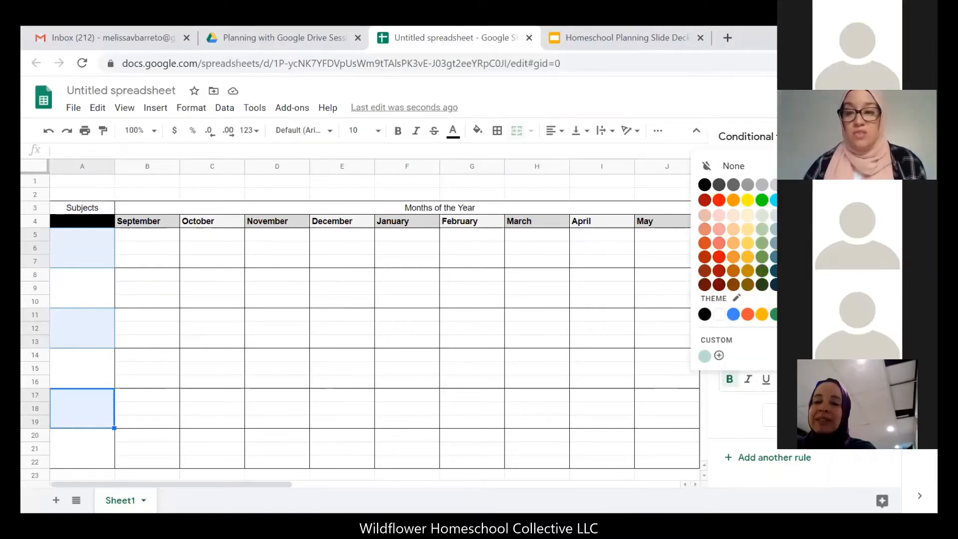
click(719, 356)
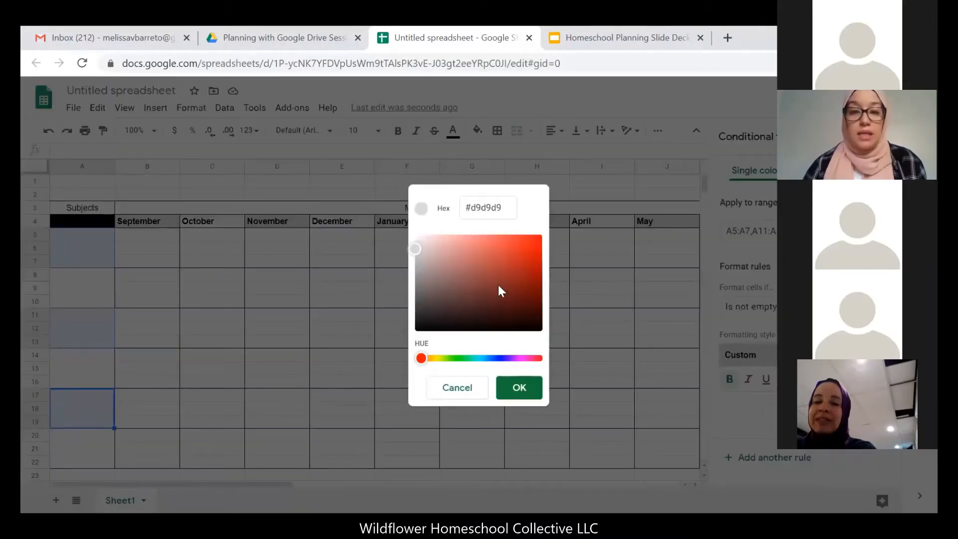
drag(416, 249, 491, 281)
drag(422, 359, 455, 364)
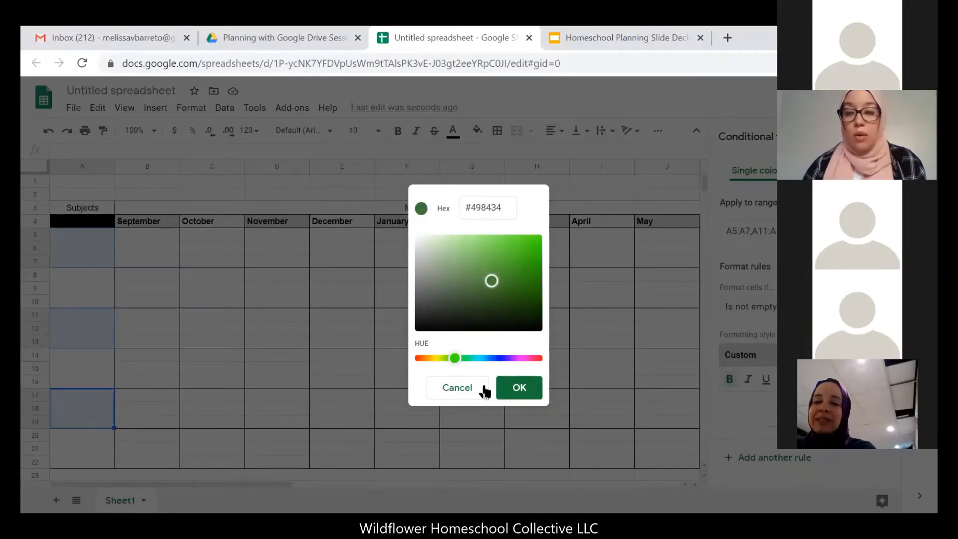
click(696, 378)
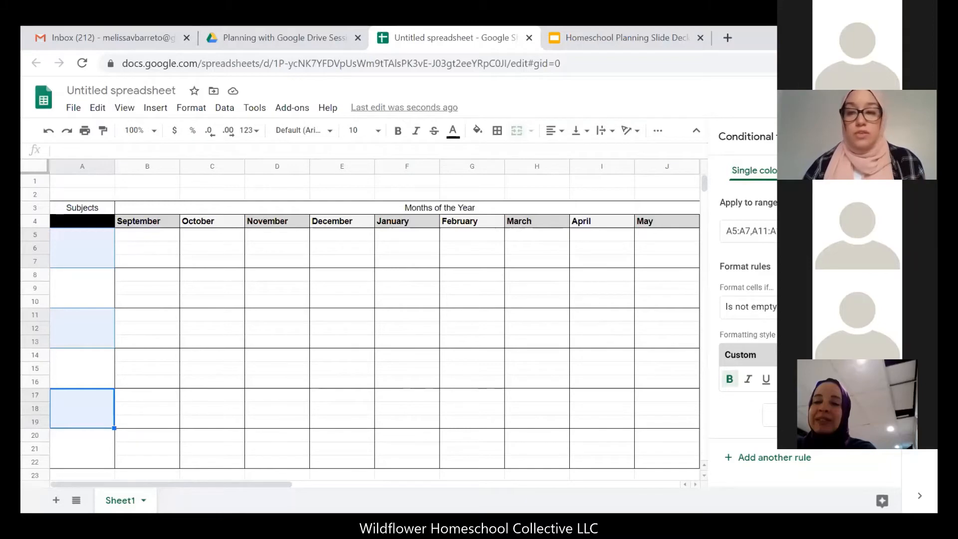
Choose the light gray fill again for the subject cells' rule and save the rule.
click(835, 379)
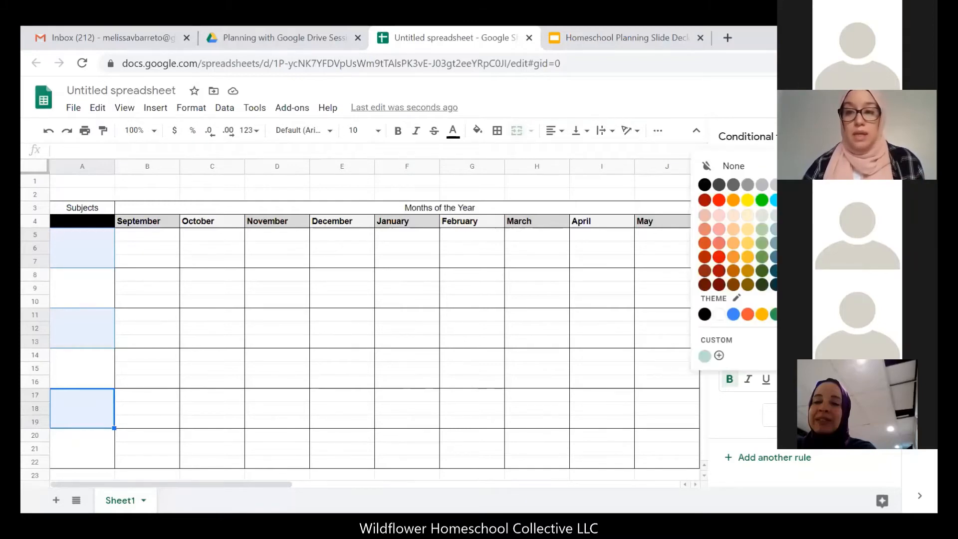
click(791, 185)
click(857, 416)
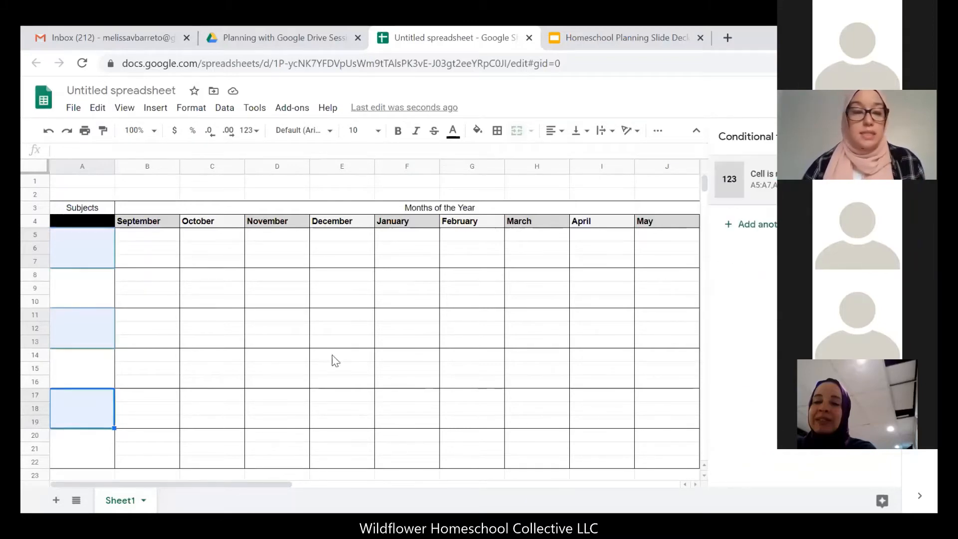
Select the remaining merged subject cells A8:A10, A14:A16 and A20:A22 and start a conditional formatting rule for them.
click(84, 288)
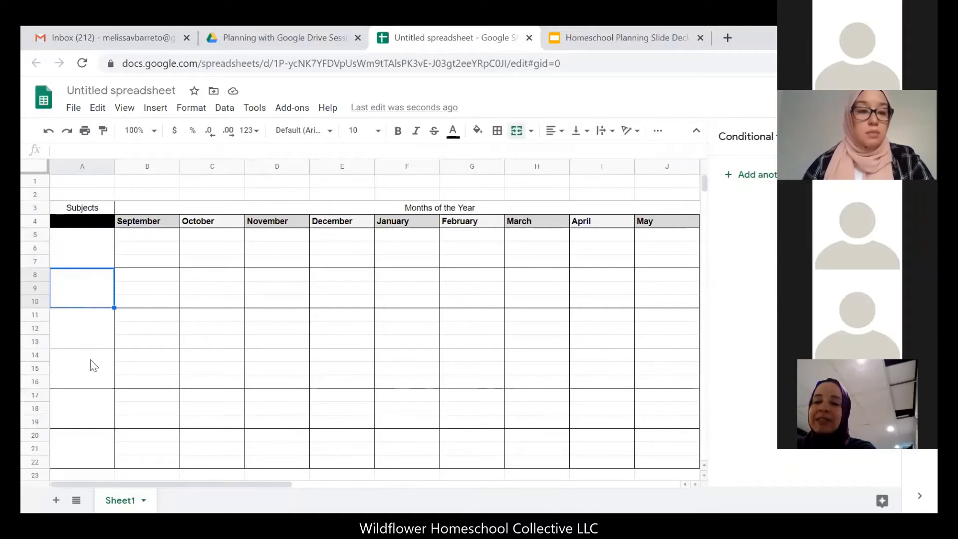
ctrl+click(90, 360)
ctrl+click(89, 451)
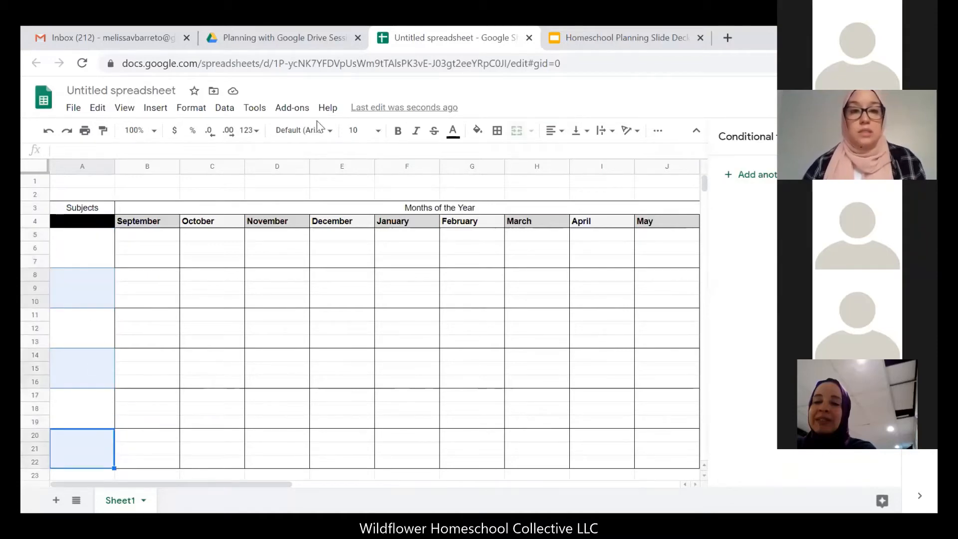
click(191, 107)
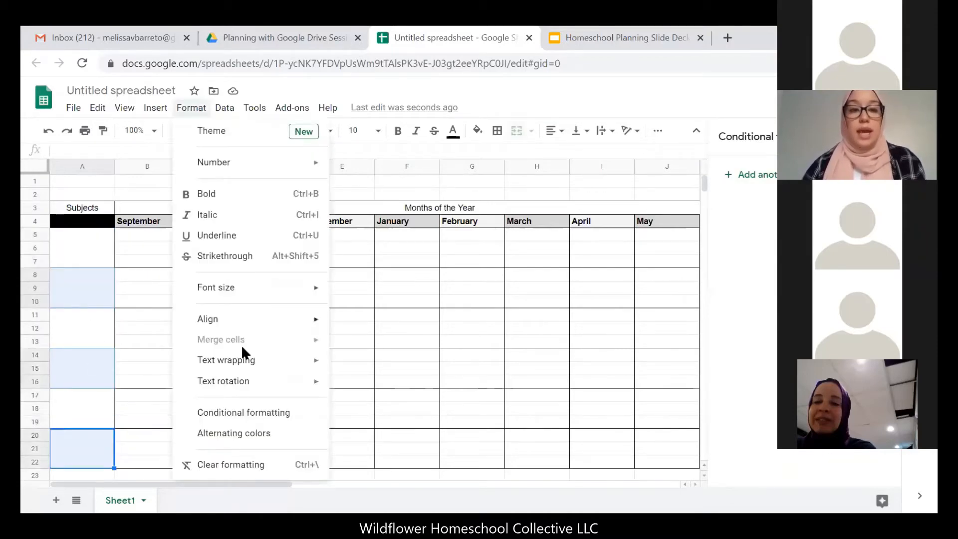
click(248, 414)
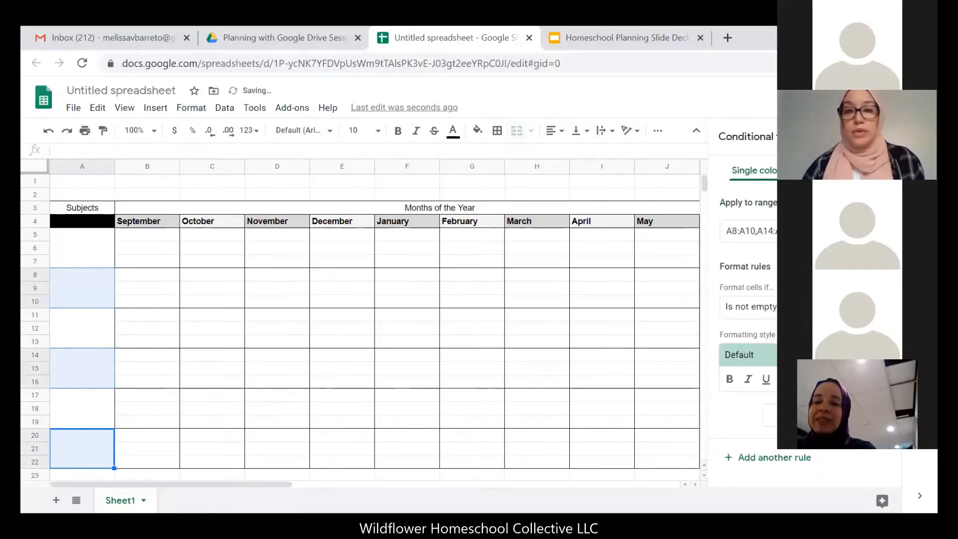
Give the "Is not empty" rule for A8:A10, A14:A16 and A20:A22 bold black text and a very light gray fill, and save it.
click(729, 379)
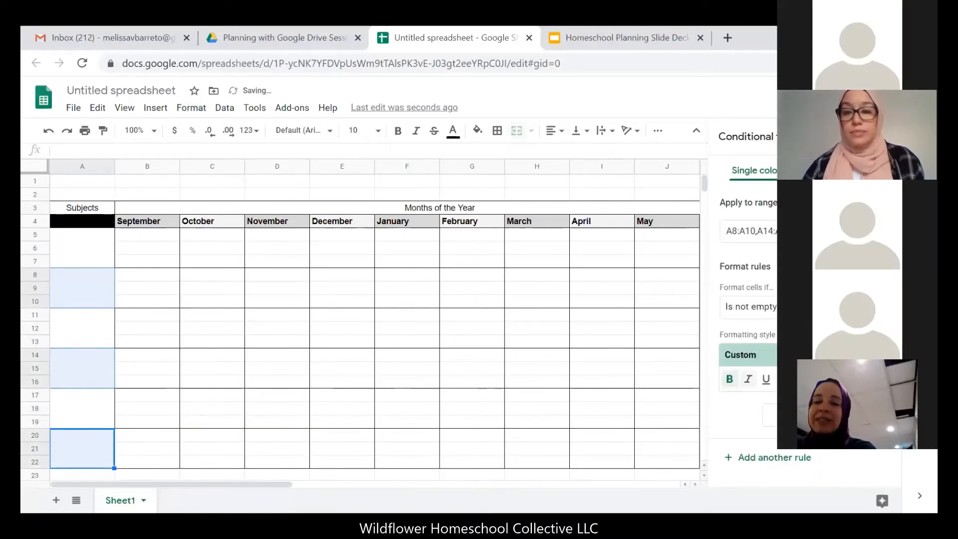
click(829, 379)
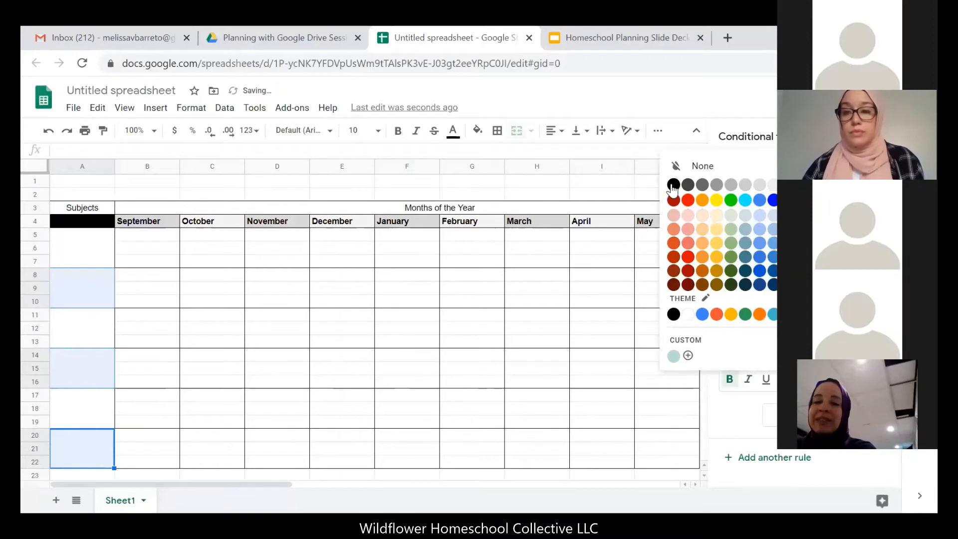
click(837, 379)
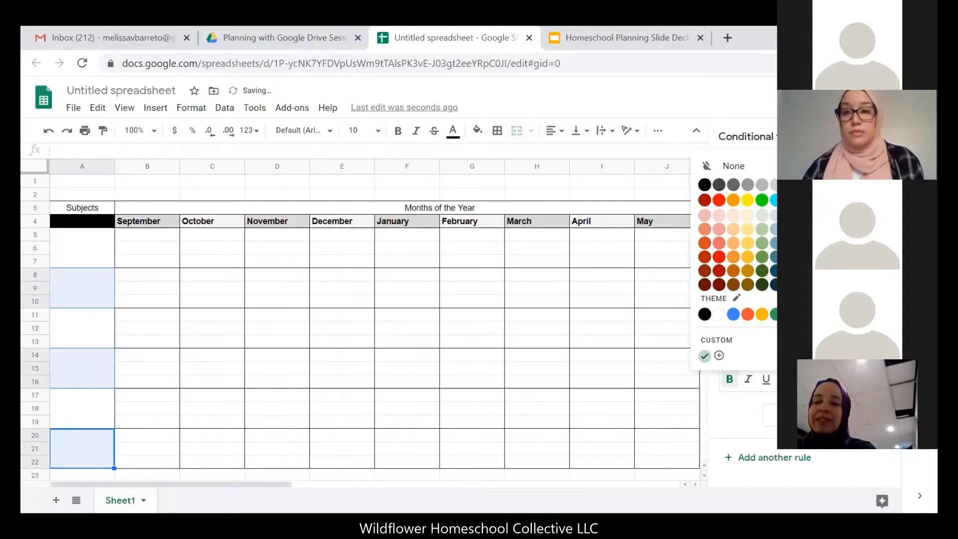
click(820, 185)
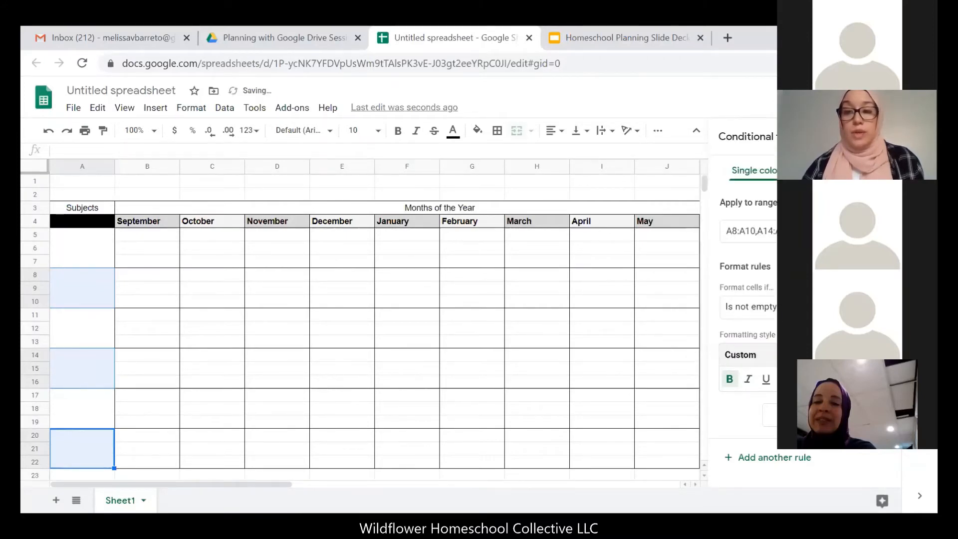
click(858, 415)
Enter the subject Math in merged cell A5:A7 and ELA in merged cell A8:A10.
double_click(103, 251)
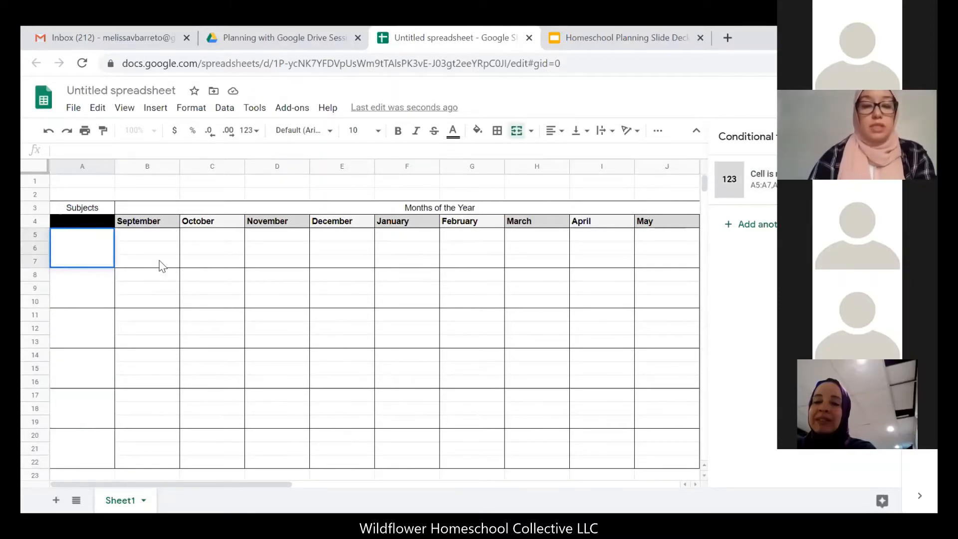
text(Math)
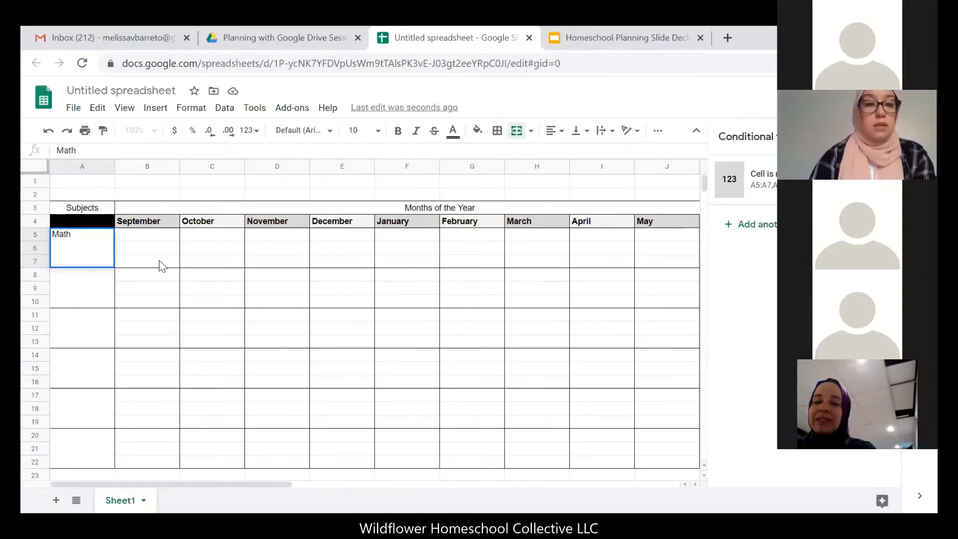
key(Return)
click(99, 286)
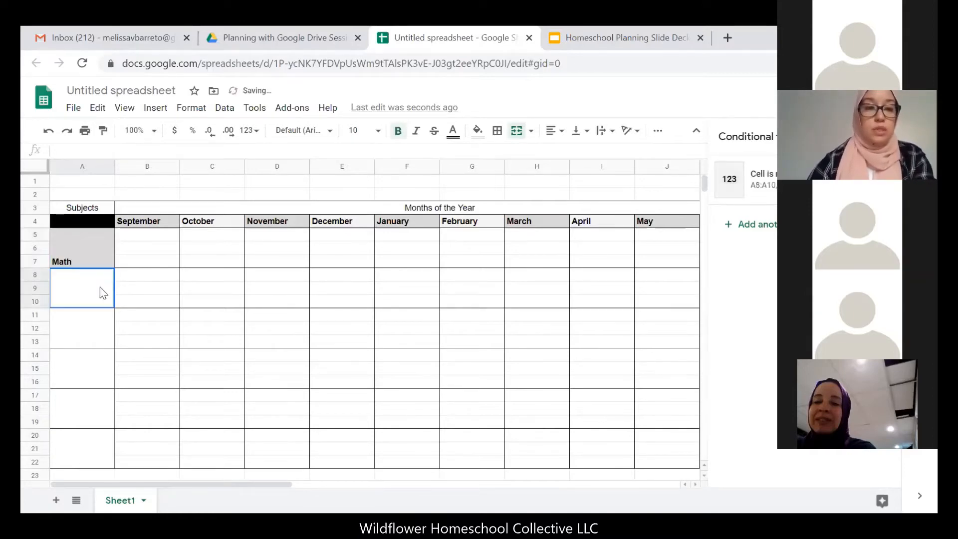
text(ELA)
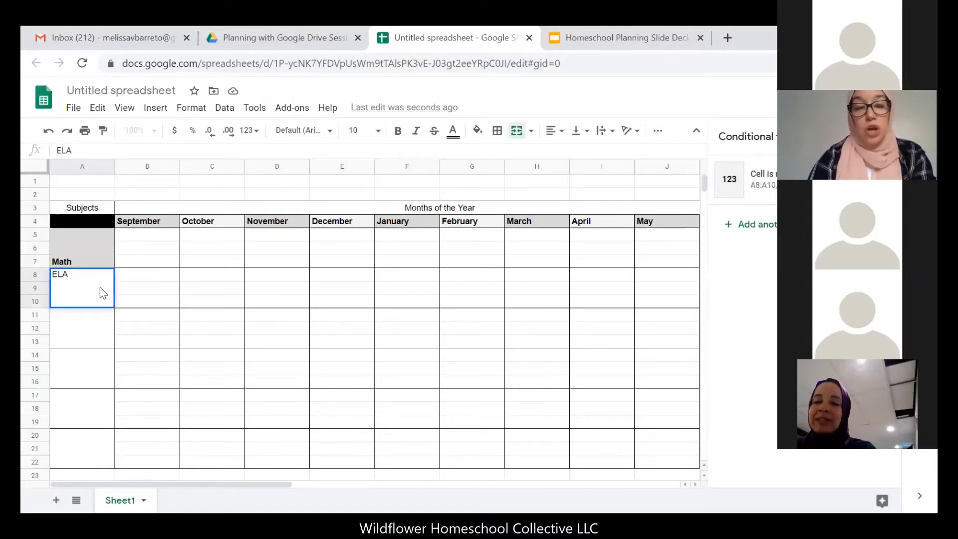
key(Return)
Enter the subject Science in merged cell A11:A13 and Art in merged cell A14:A16.
click(102, 331)
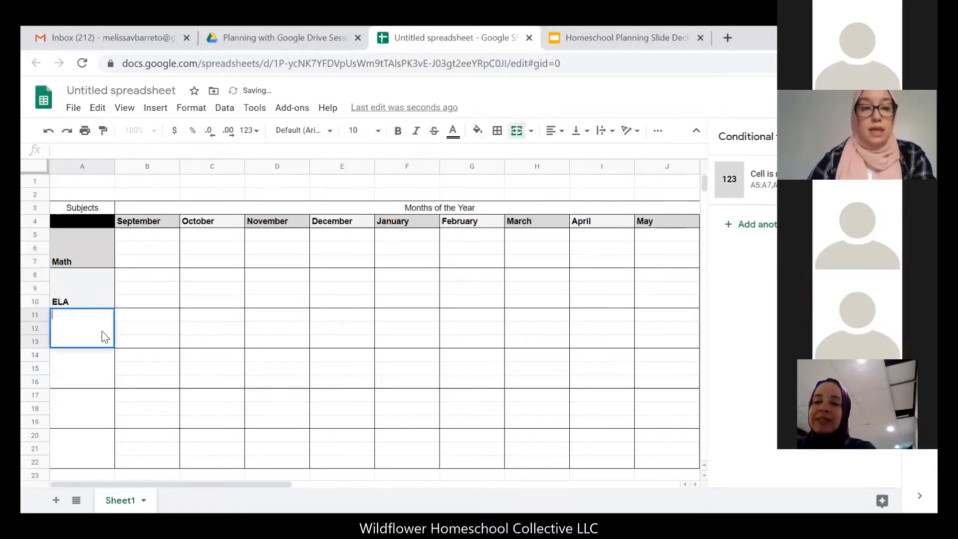
text(Science)
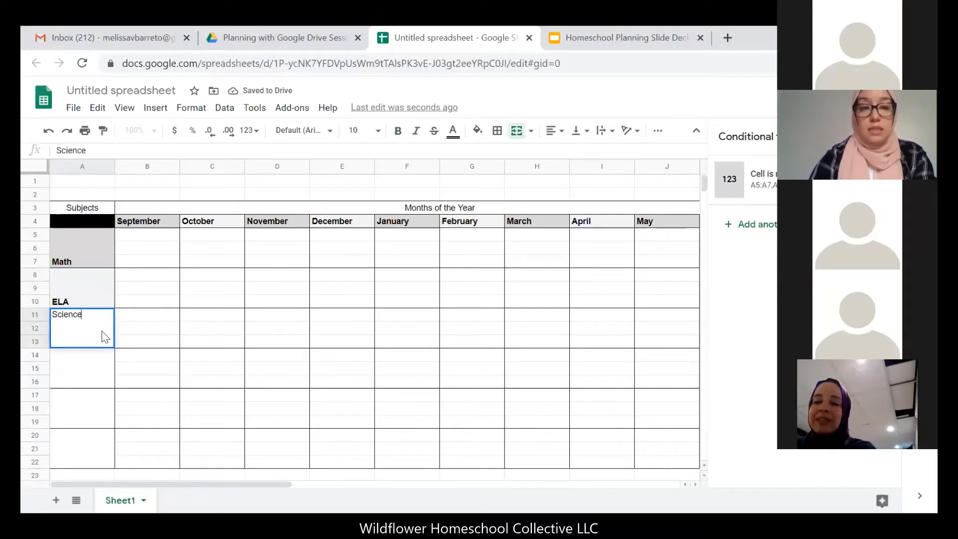
key(Return)
click(91, 372)
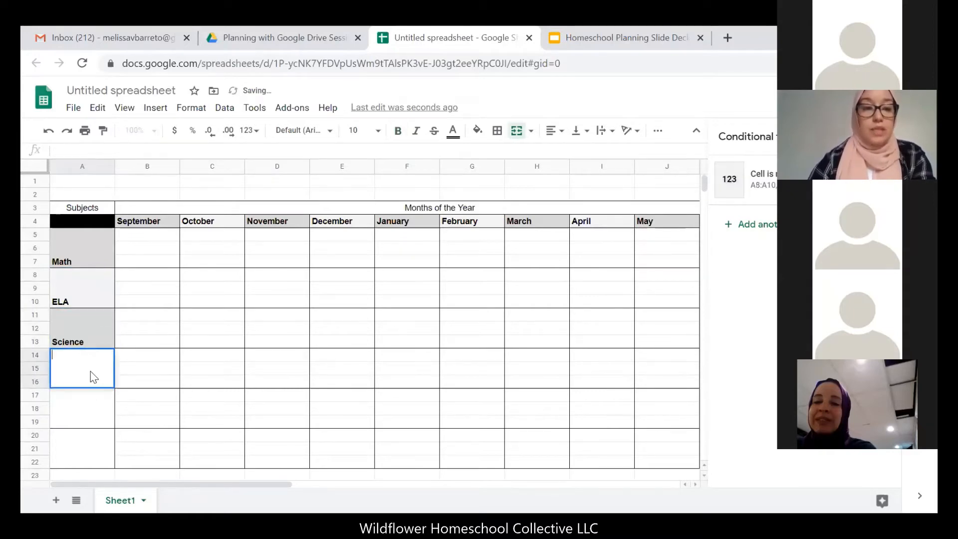
text(Art)
key(Return)
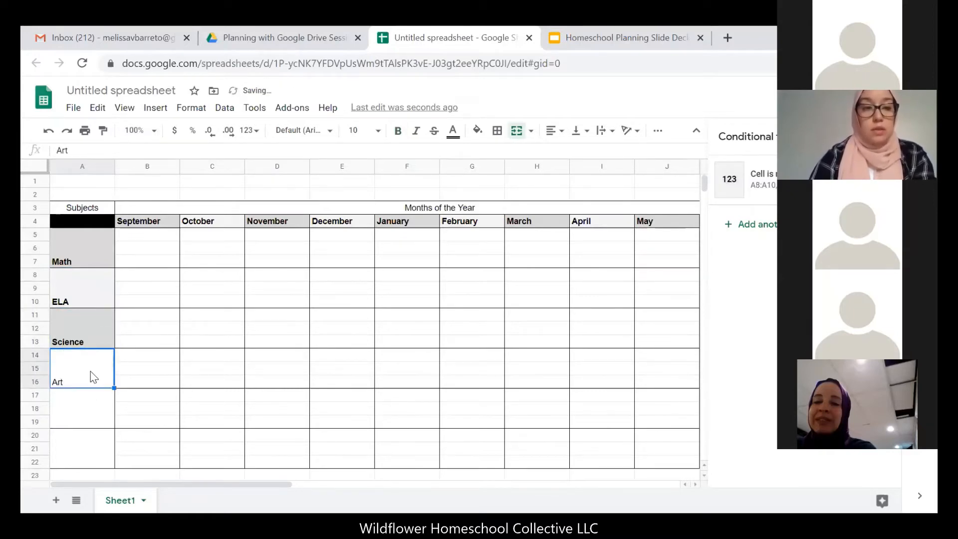
double_click(91, 377)
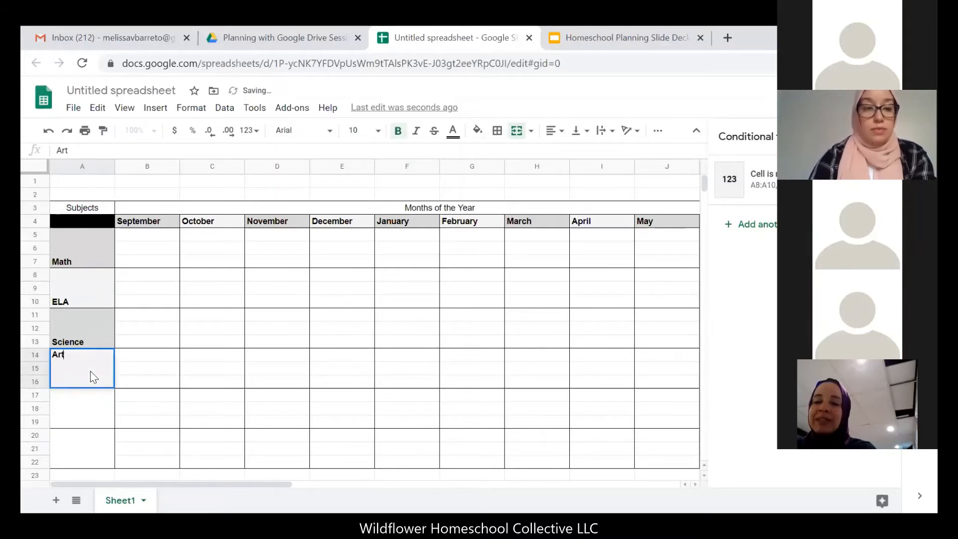
Enter the subject Social Studies in merged cell A17:A19 and Spiritual Studies in merged cell A20:A22.
click(93, 411)
text(Sccial Studies)
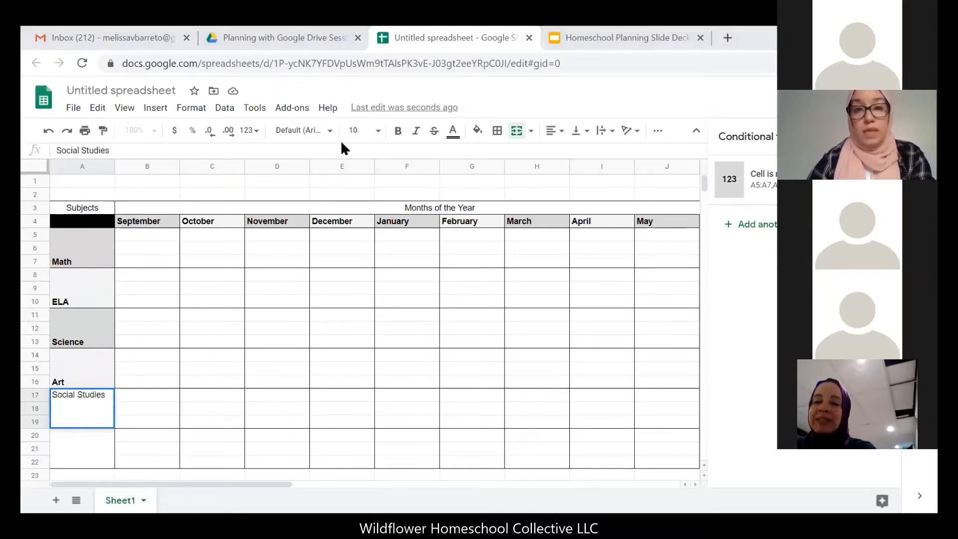
click(99, 452)
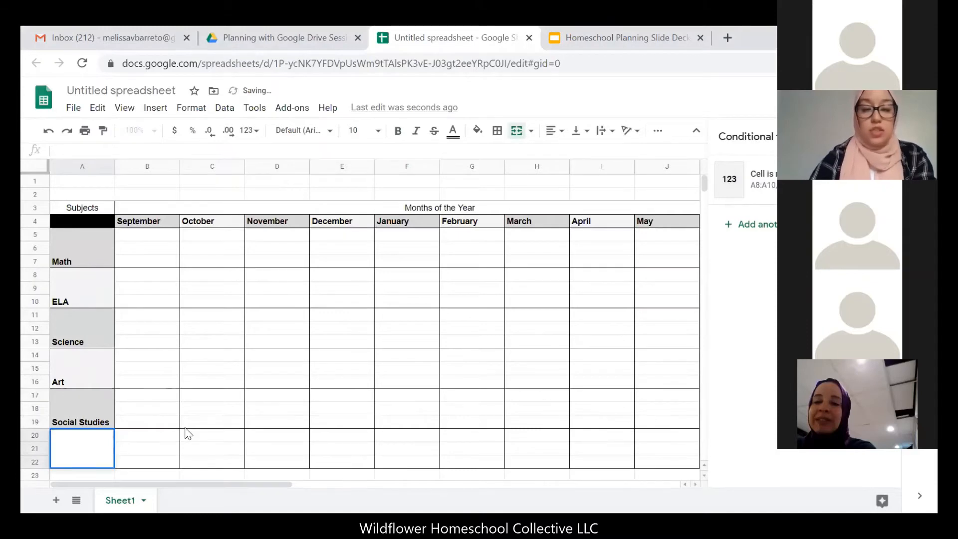
text(Spiritual Stdies)
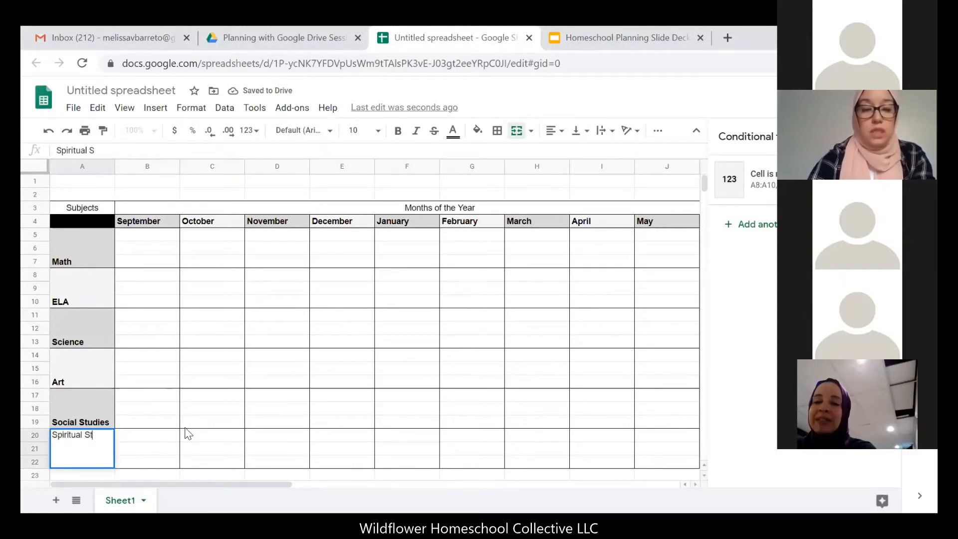
key(BackSpace)
key(BackSpace)
key(BackSpace)
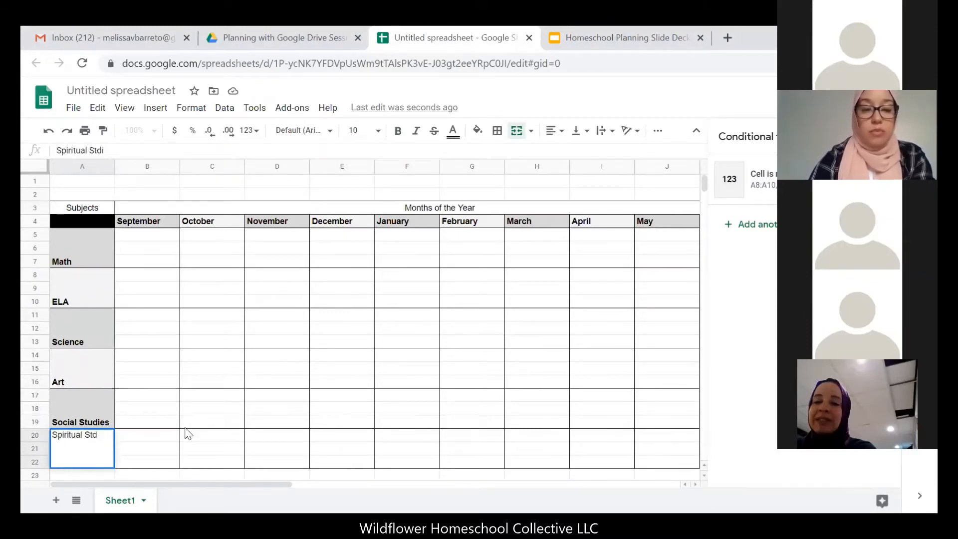
key(BackSpace)
text(udies)
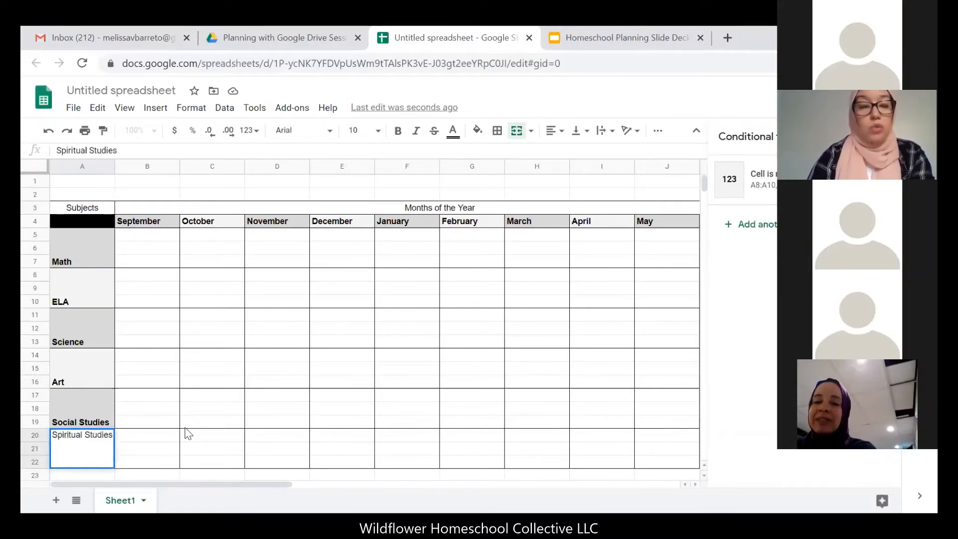
key(Return)
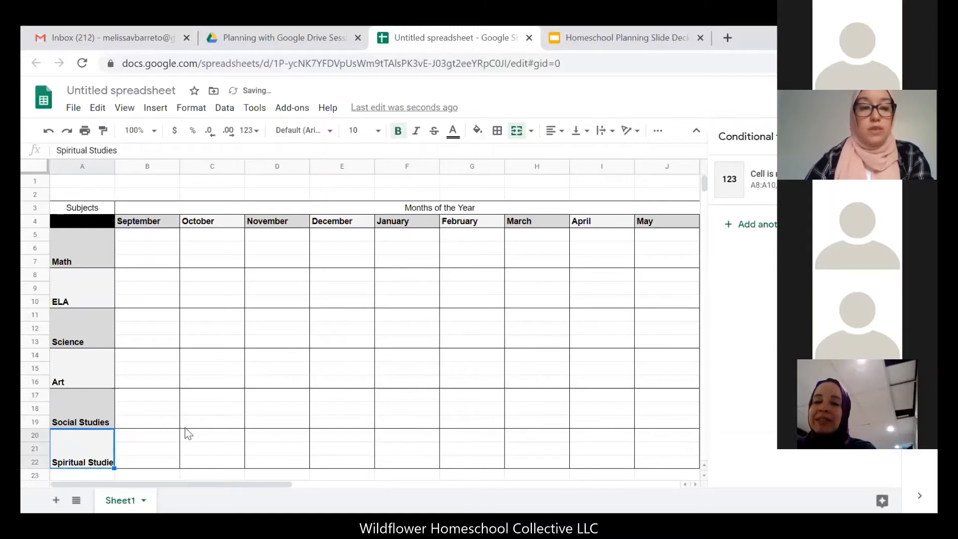
scroll(134, 342, down, 1)
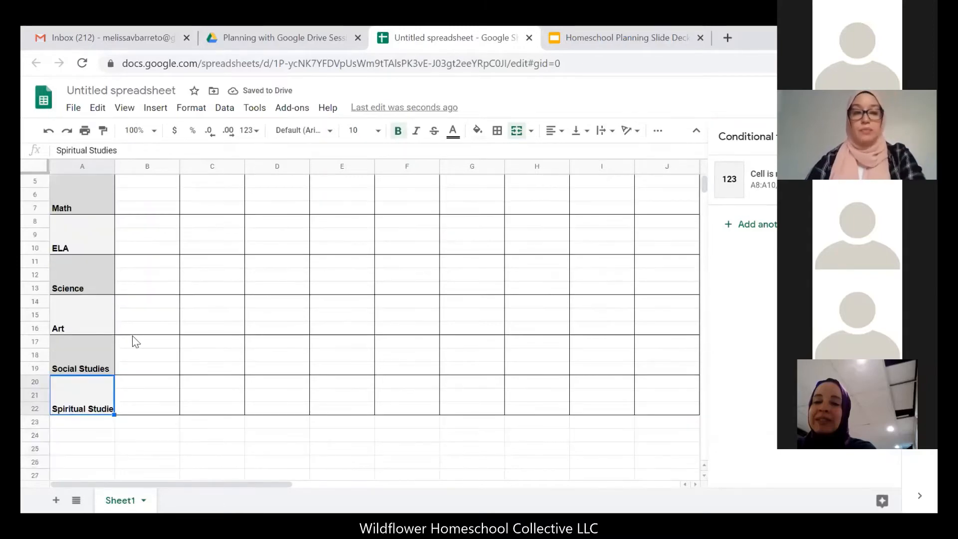
scroll(151, 324, up, 1)
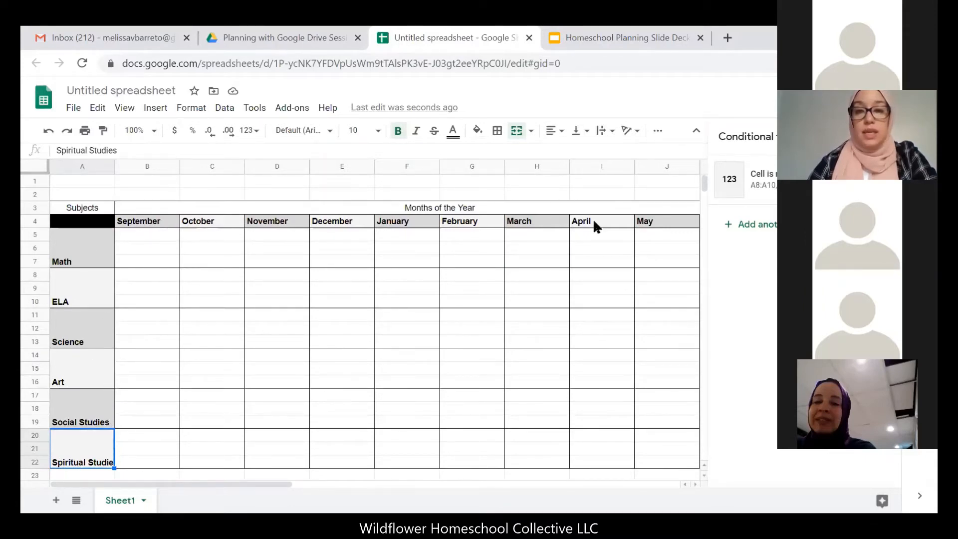
Start a new conditional formatting rule for the empty cell M6 with the condition "Is not empty".
click(887, 136)
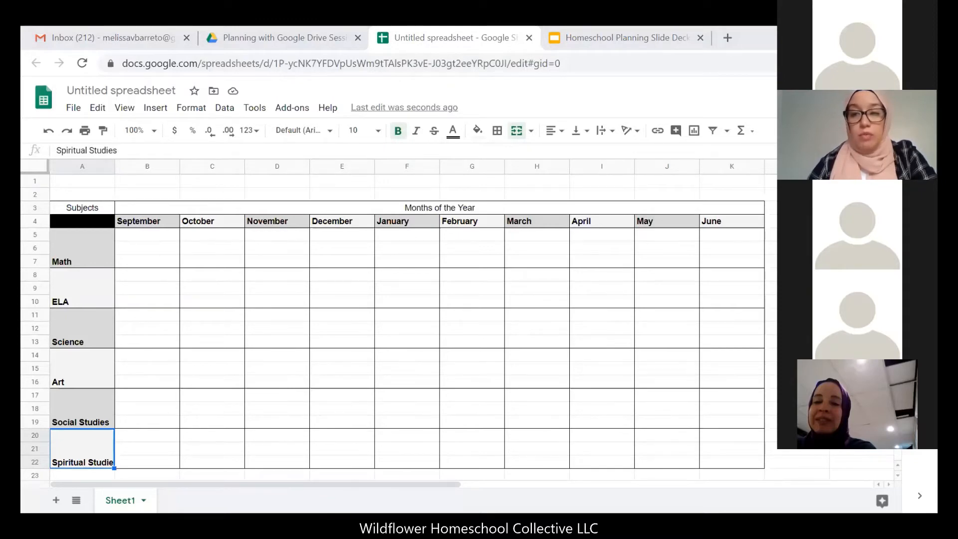
click(862, 248)
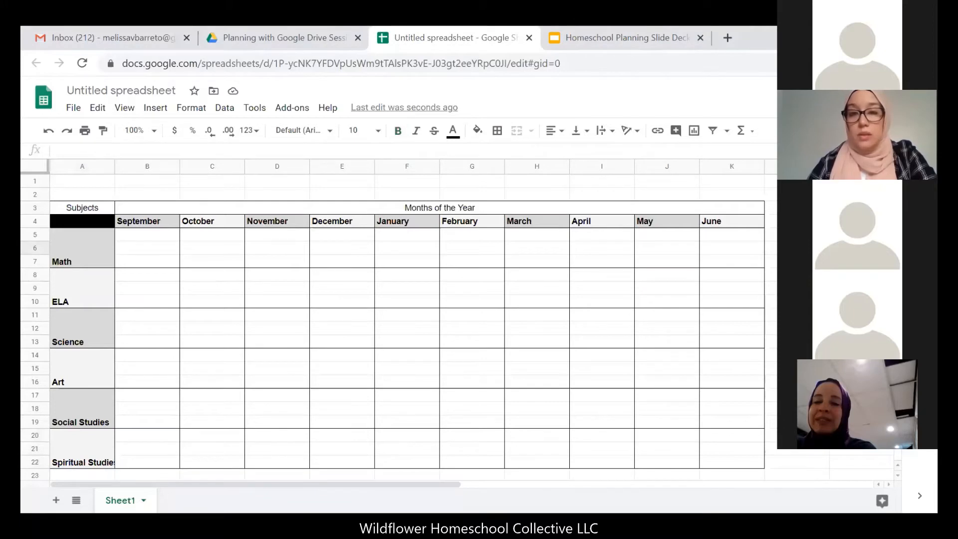
click(200, 111)
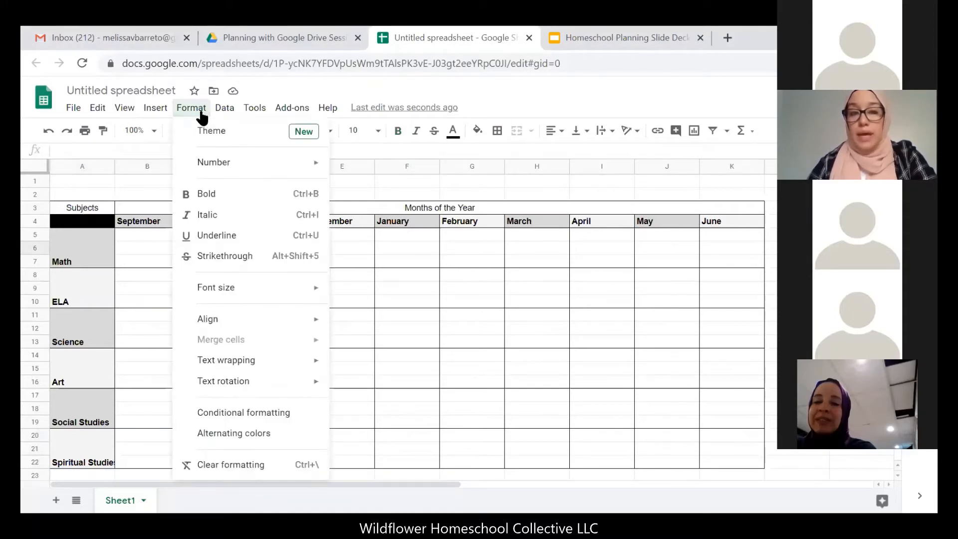
click(248, 417)
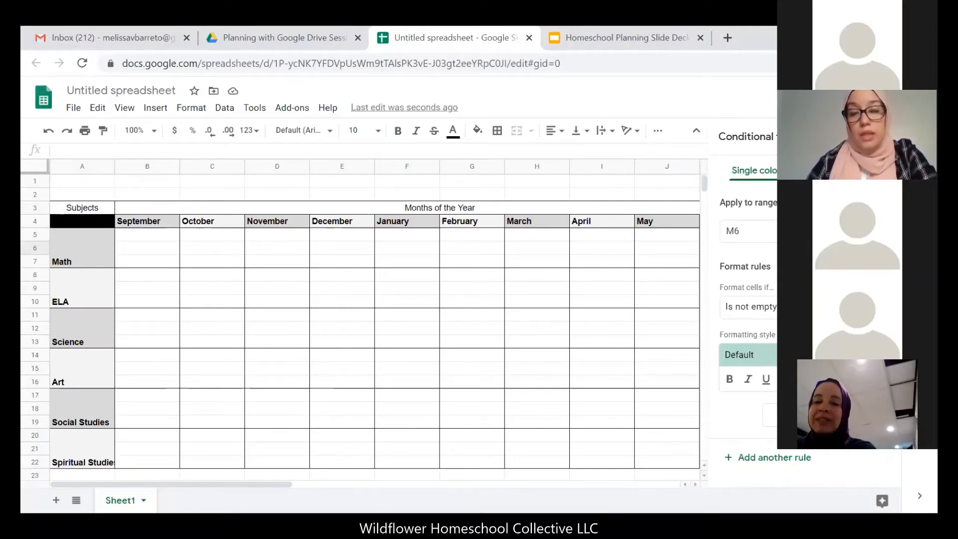
click(804, 306)
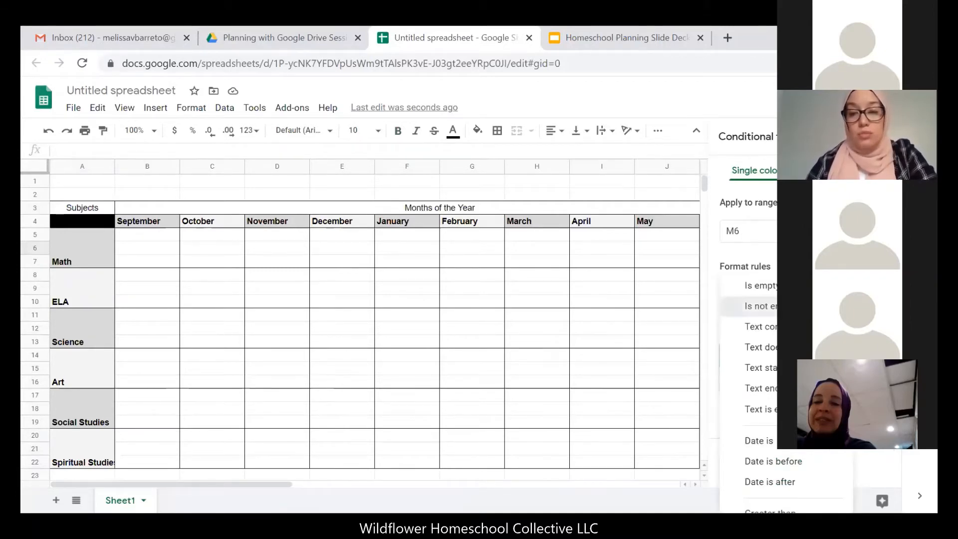
click(798, 307)
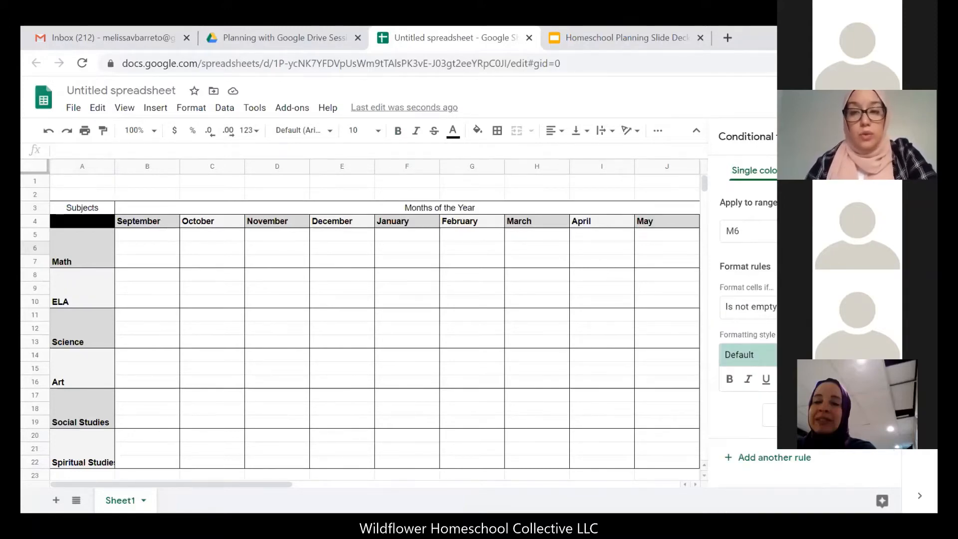
Give the rule for M6 bold black text and a light gray fill, save it and close the conditional formatting settings.
click(730, 380)
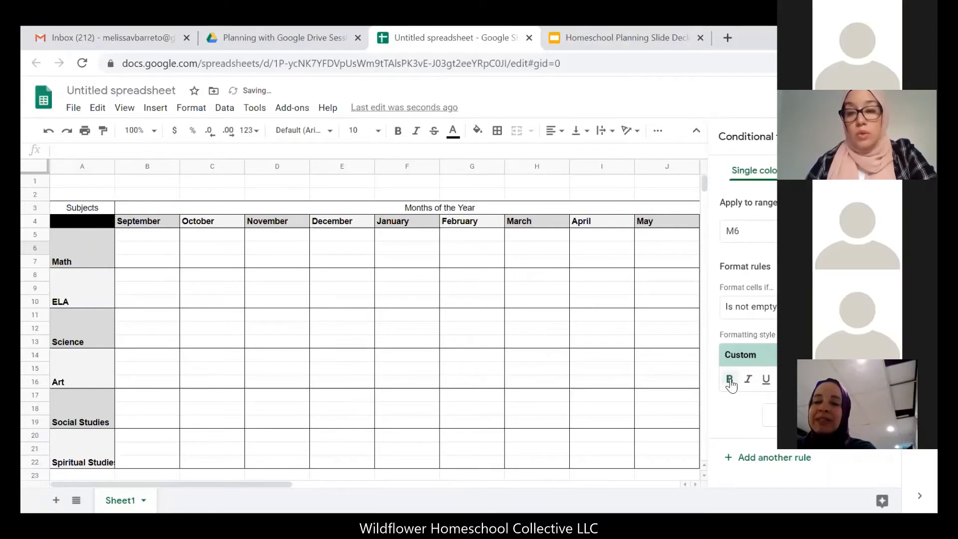
click(805, 379)
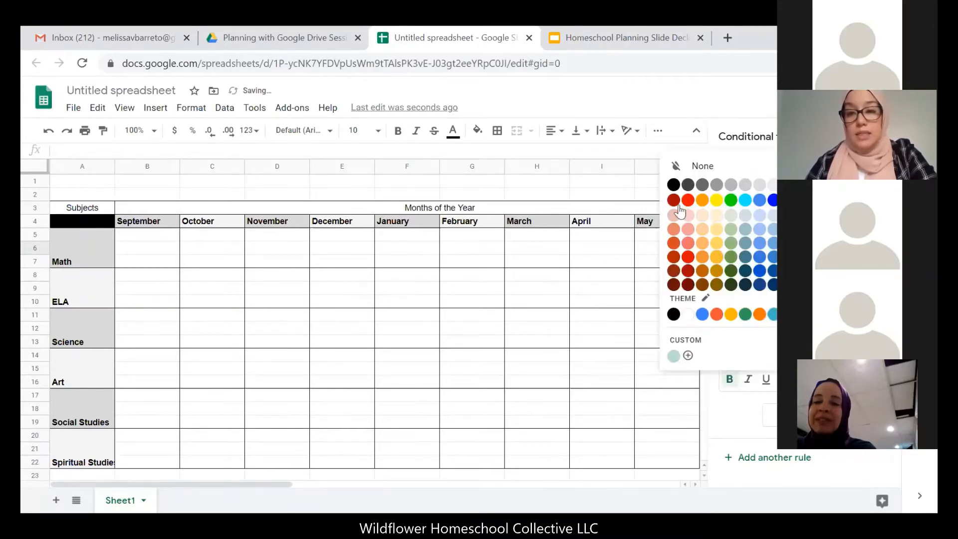
click(674, 185)
click(833, 380)
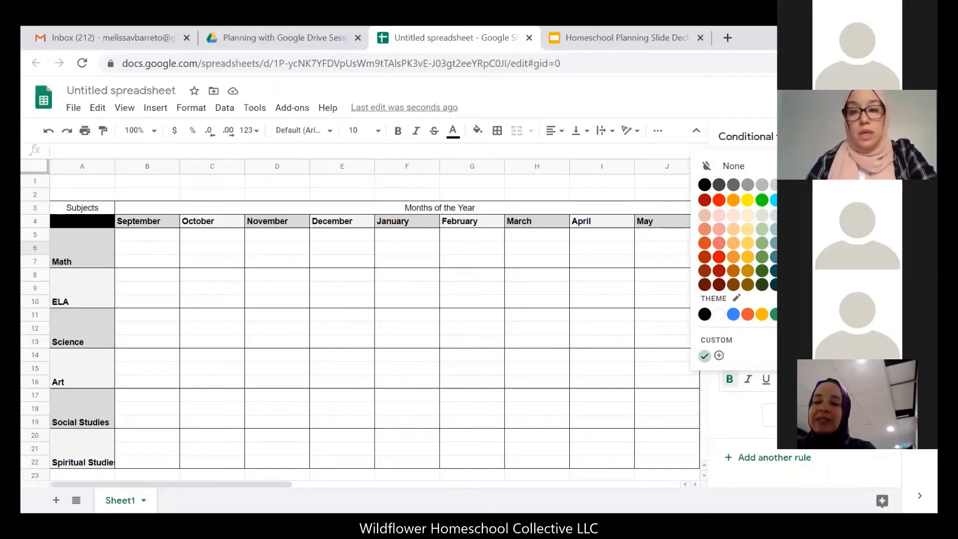
click(791, 185)
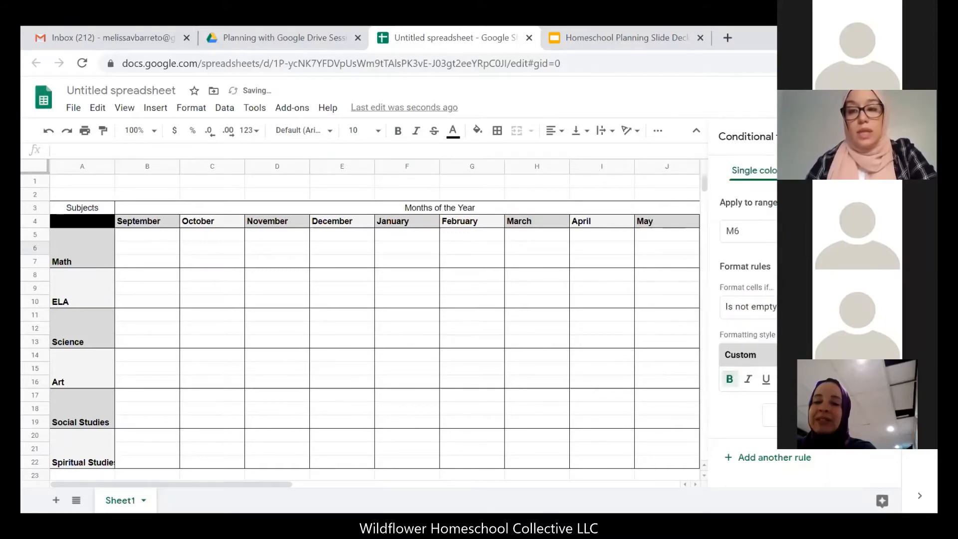
click(862, 415)
click(888, 137)
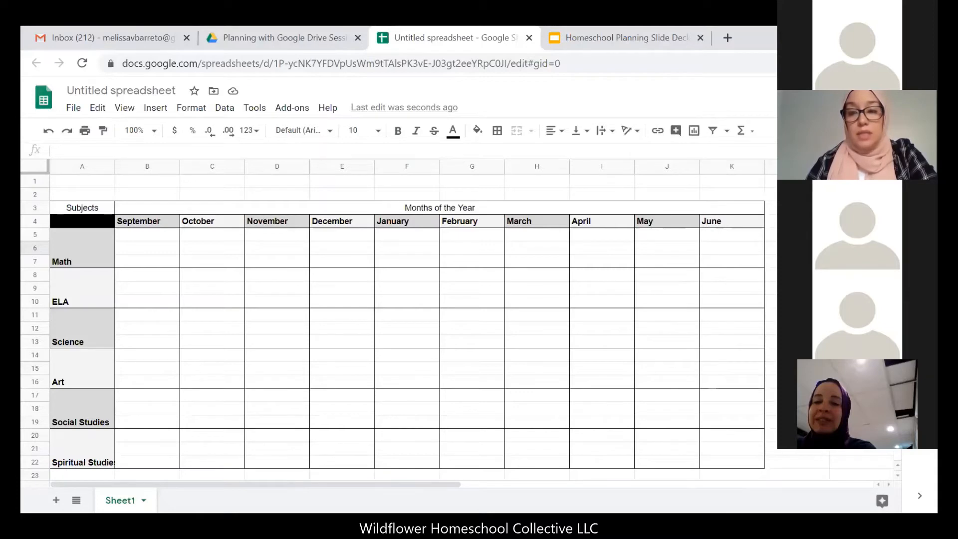
Enter the sample text "sdf" in cell M6 to test its conditional formatting rule.
double_click(862, 248)
text(sdf)
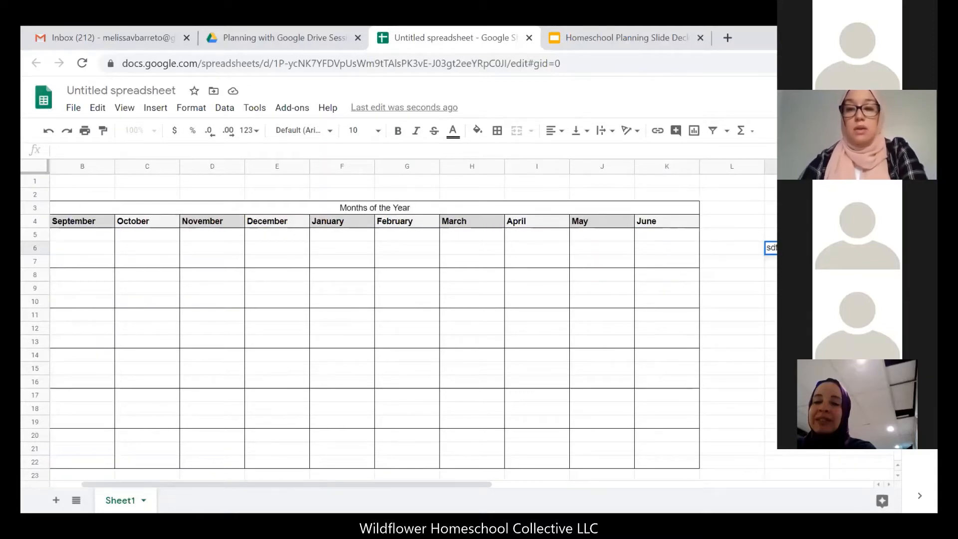
key(Return)
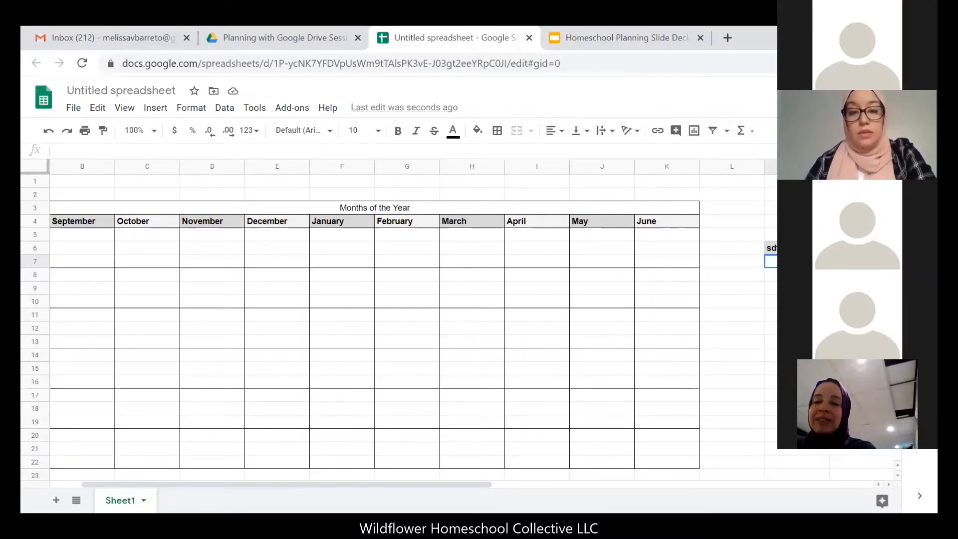
key(Down)
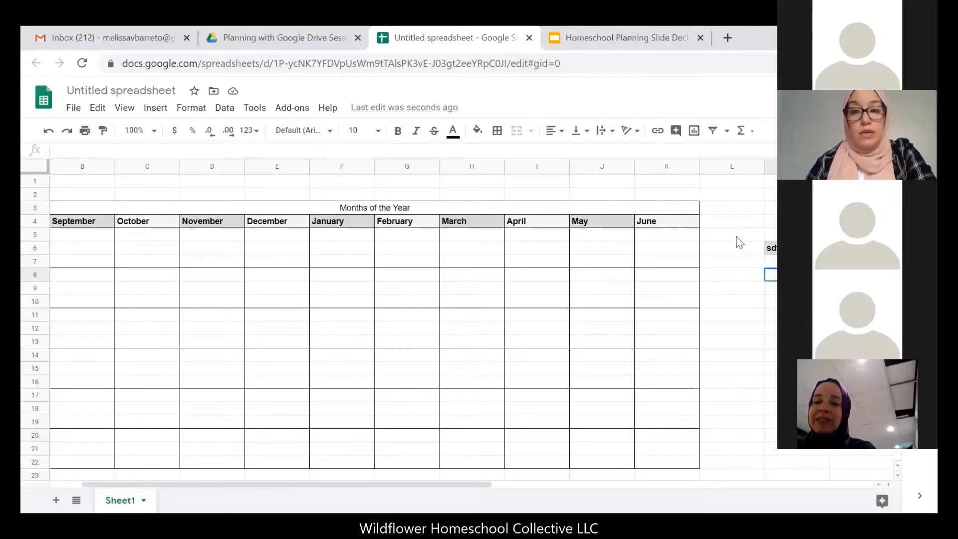
Review the subject labels in column A from Math down to Spiritual Studies, checking how each fits its merged cell.
drag(468, 483, 424, 483)
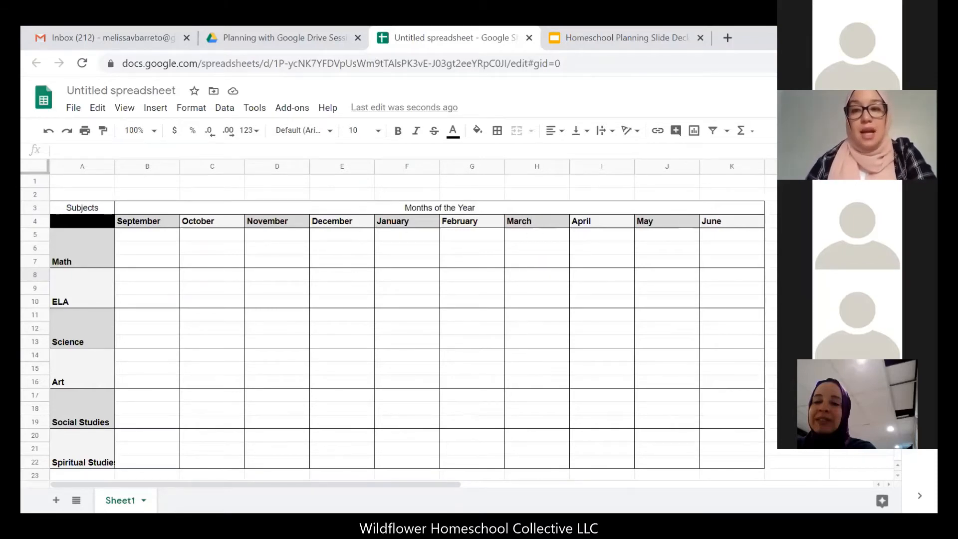
click(770, 207)
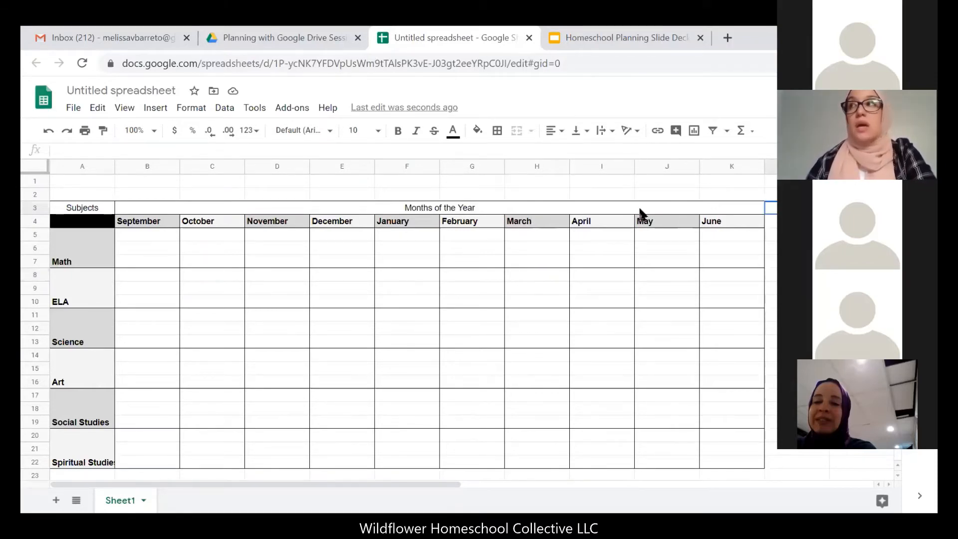
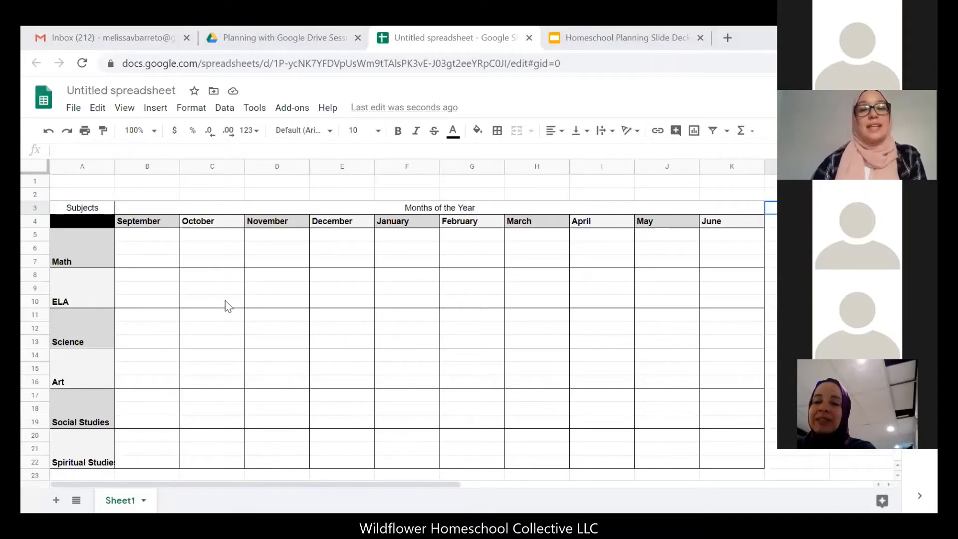
scroll(119, 284, down, 2)
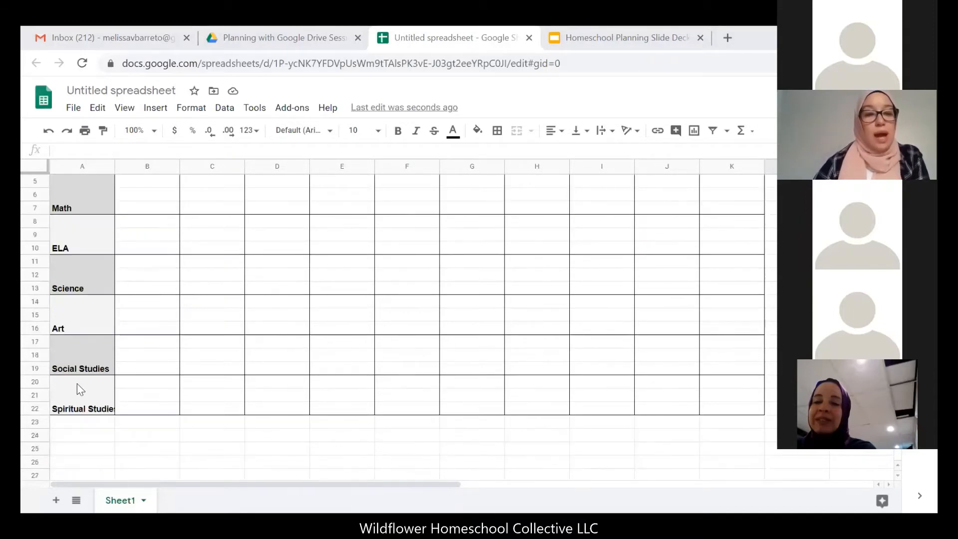
click(84, 202)
click(81, 244)
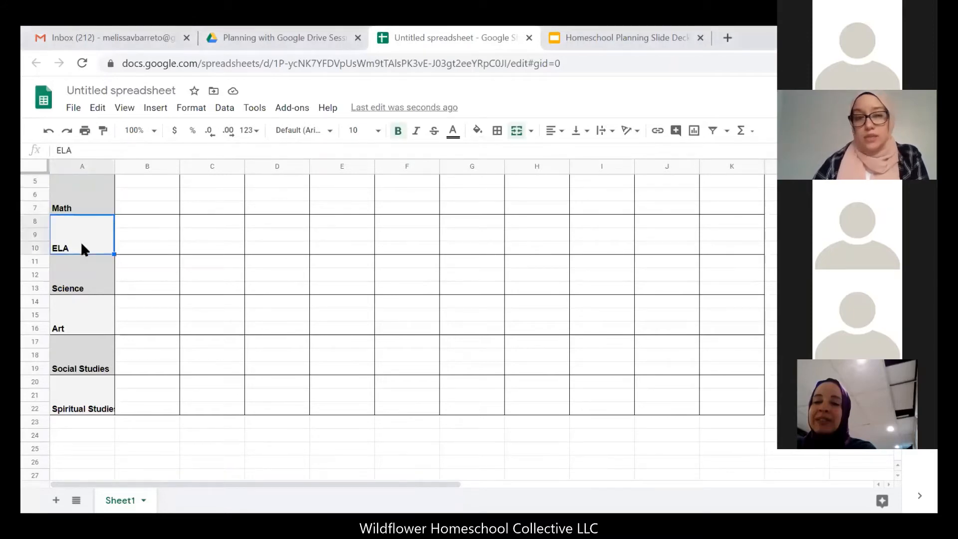
click(85, 292)
click(89, 314)
click(103, 369)
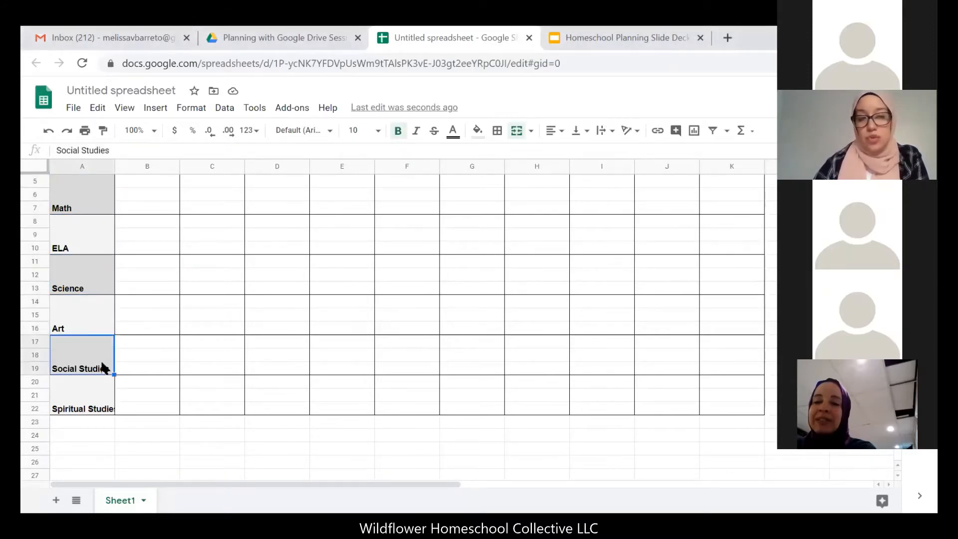
click(98, 410)
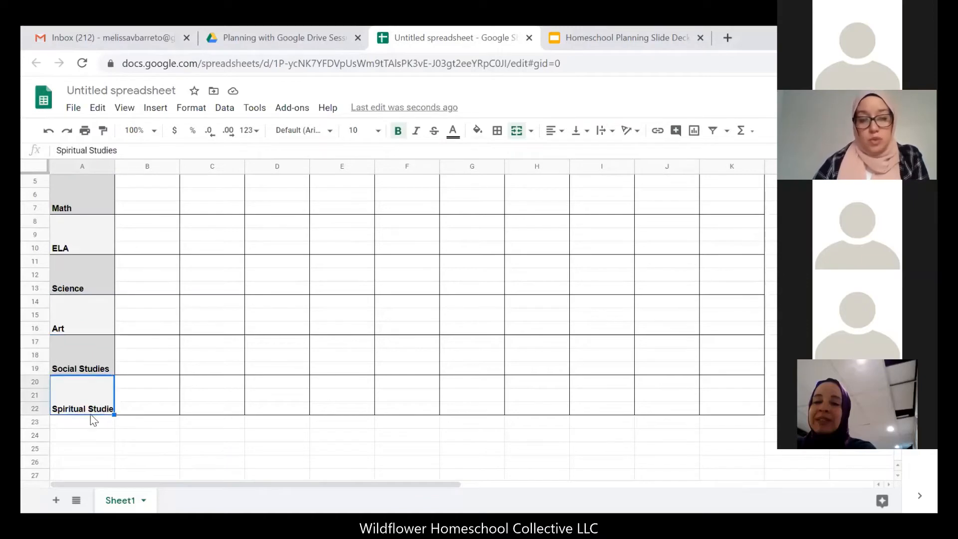
click(118, 423)
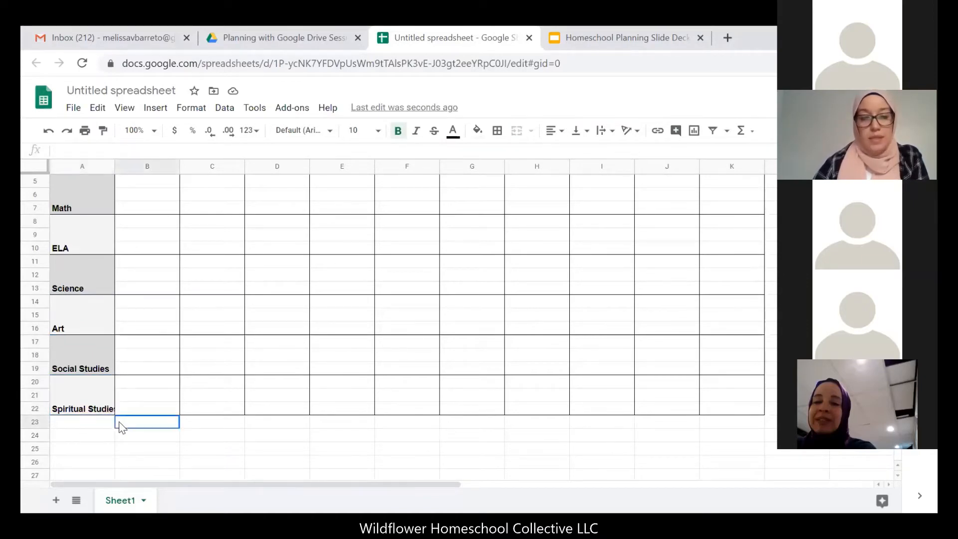
click(100, 413)
click(119, 424)
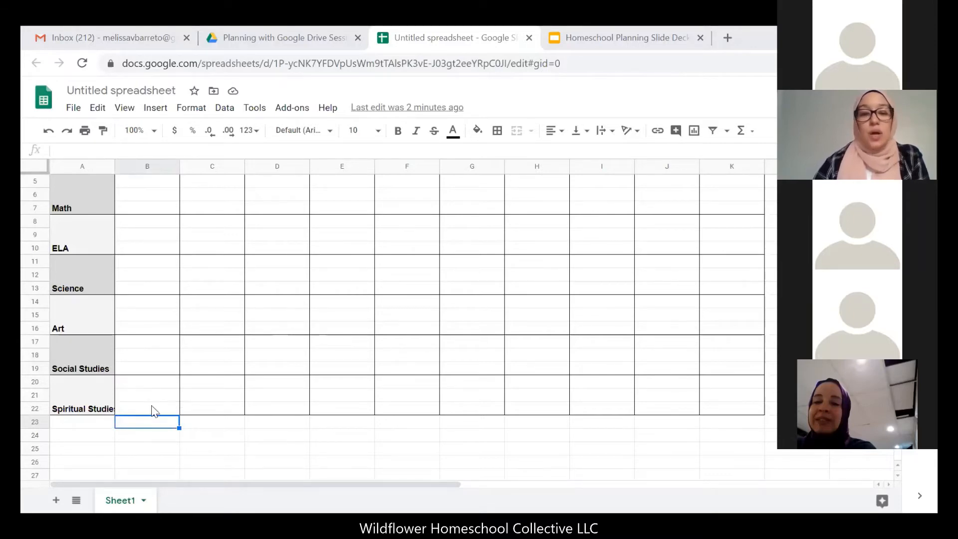
click(109, 381)
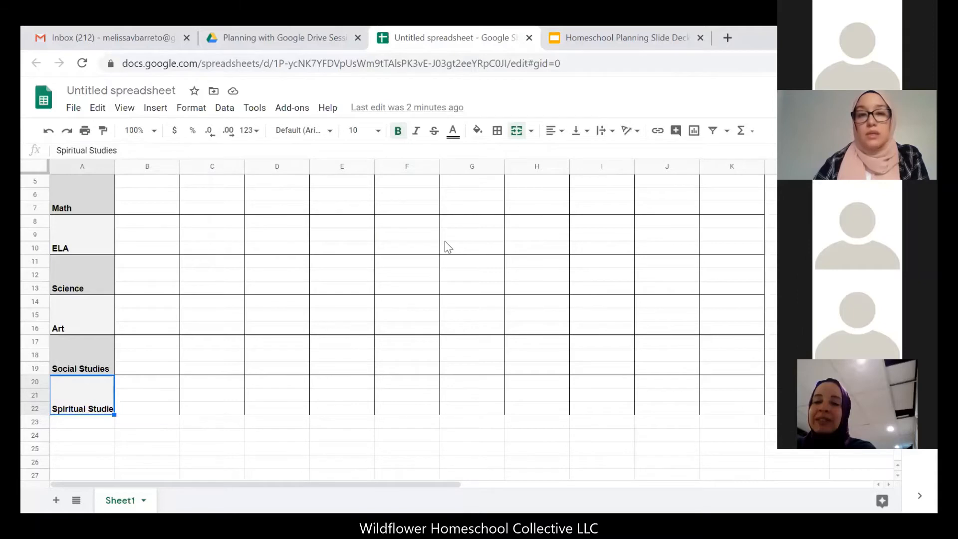
Widen column A slightly so the full Spiritual Studies label fits inside its cell.
scroll(447, 247, up, 2)
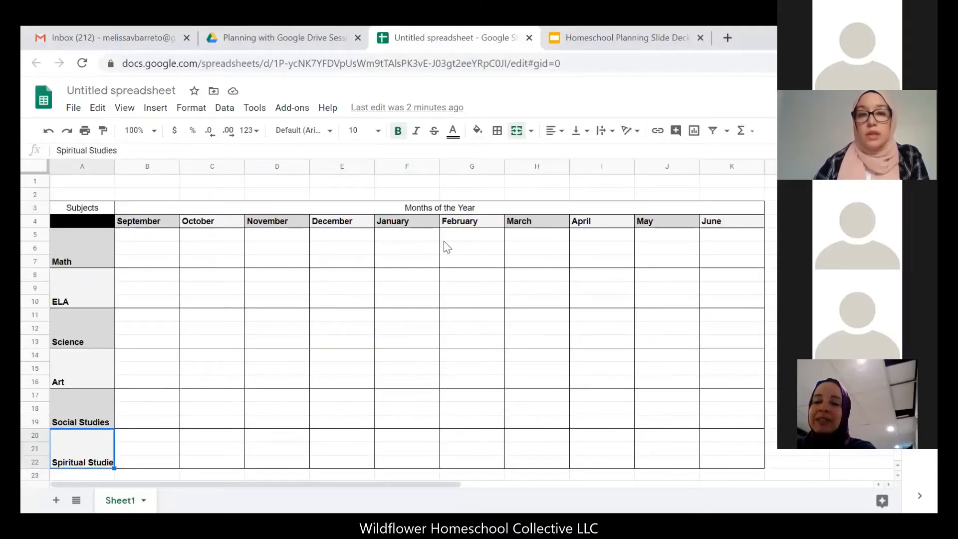
scroll(448, 247, down, 5)
scroll(447, 247, up, 3)
scroll(436, 257, down, 2)
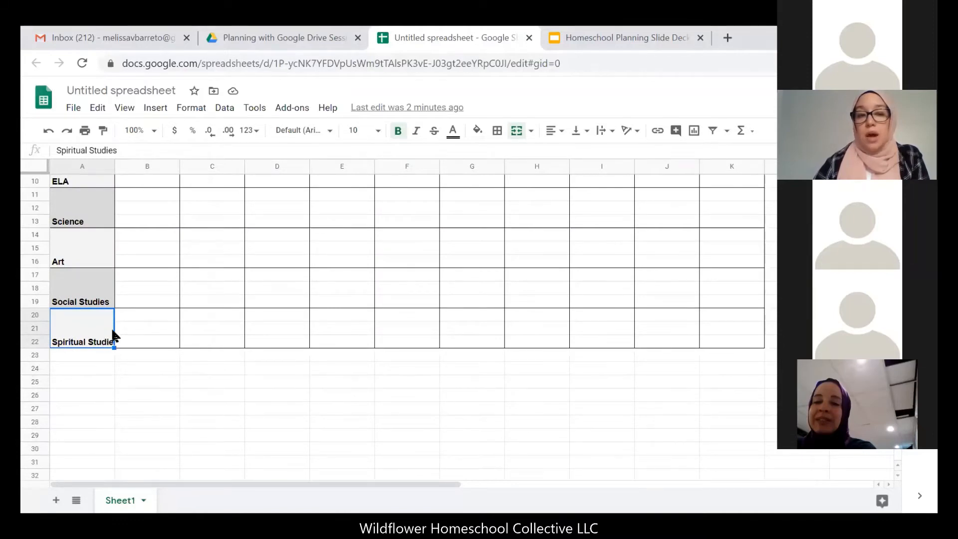
scroll(122, 334, up, 3)
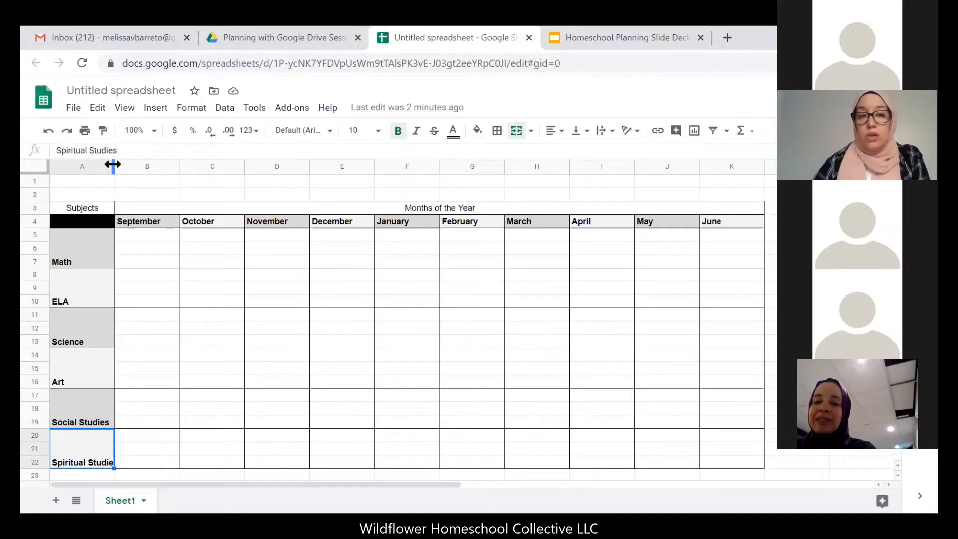
drag(113, 164, 121, 164)
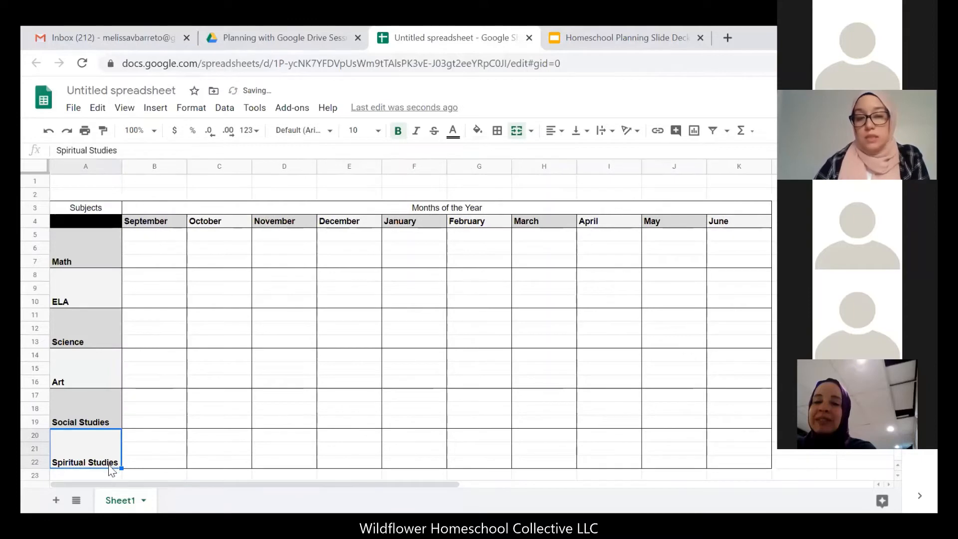
Replace the Social Studies label in merged cell A17:A19 with "Geography and Civics and Govt".
double_click(108, 419)
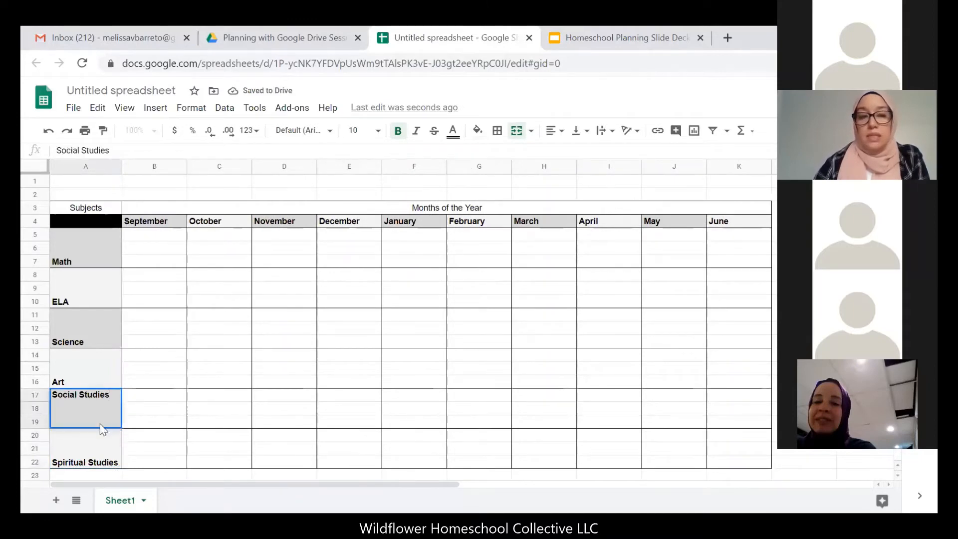
drag(116, 394, 54, 399)
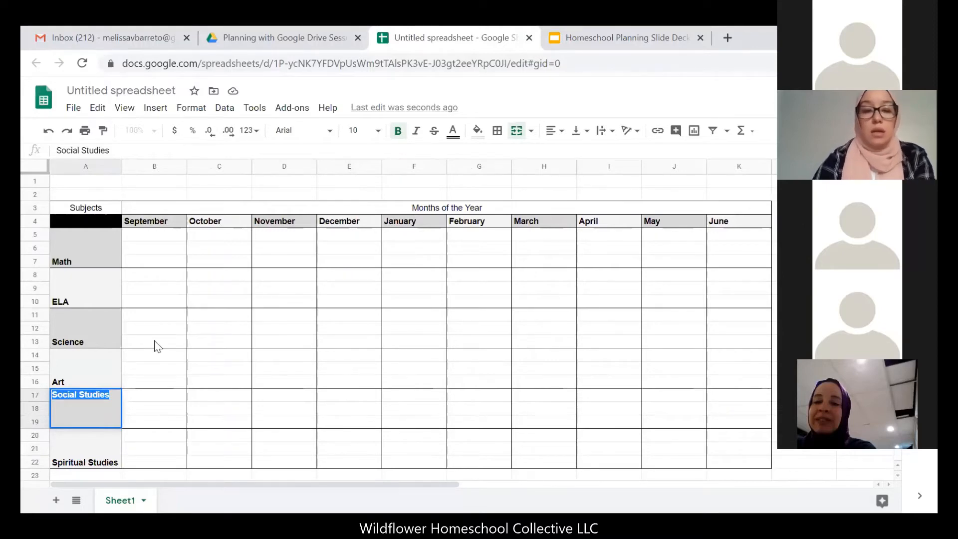
text(Ge)
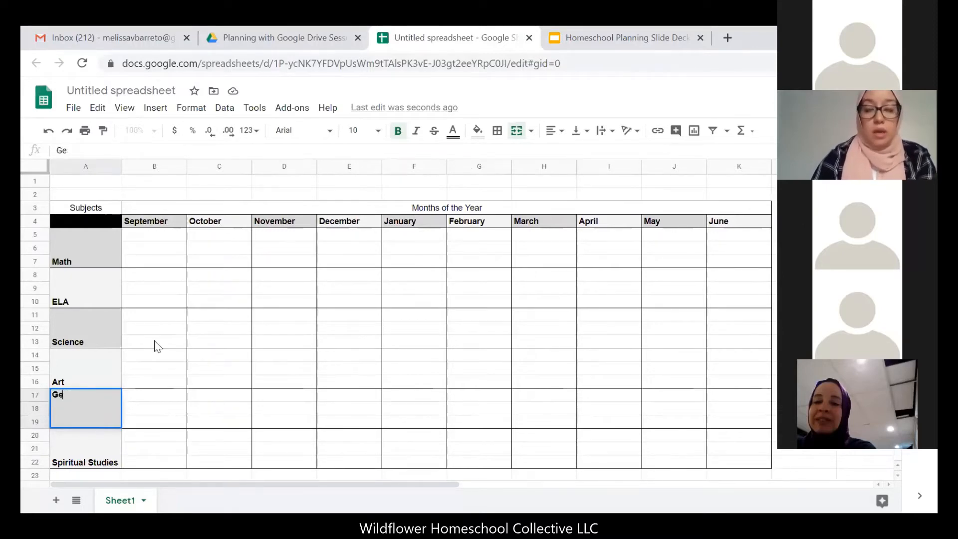
text(rography and )
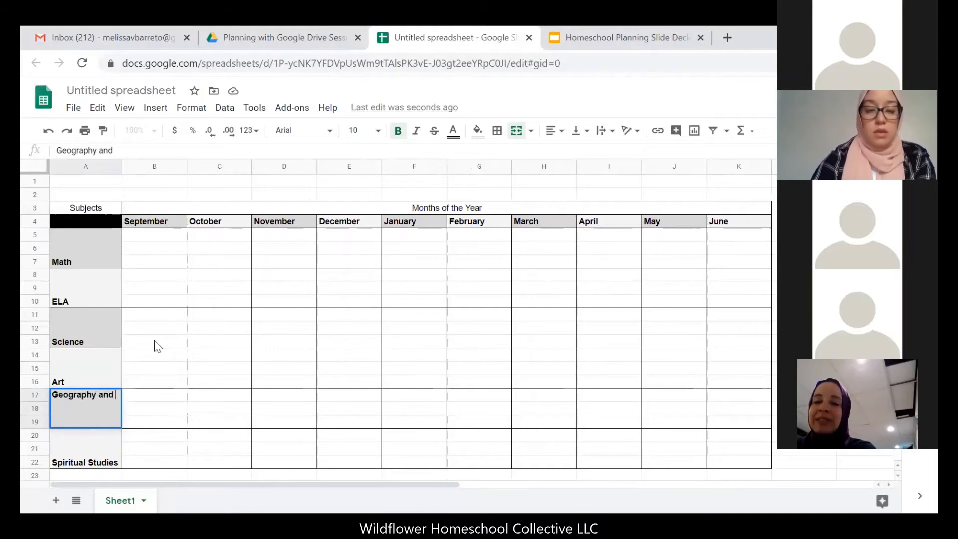
text(Civics and Gov)
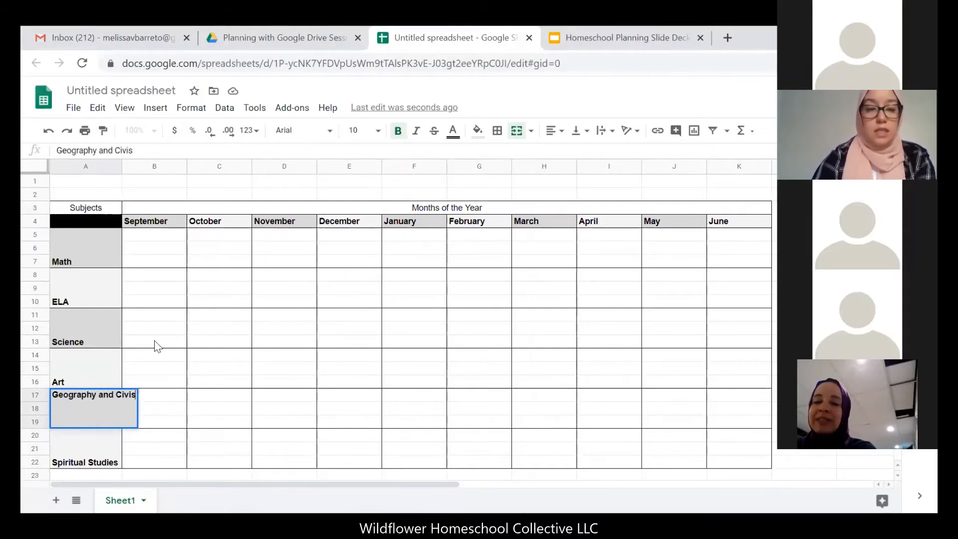
text(t)
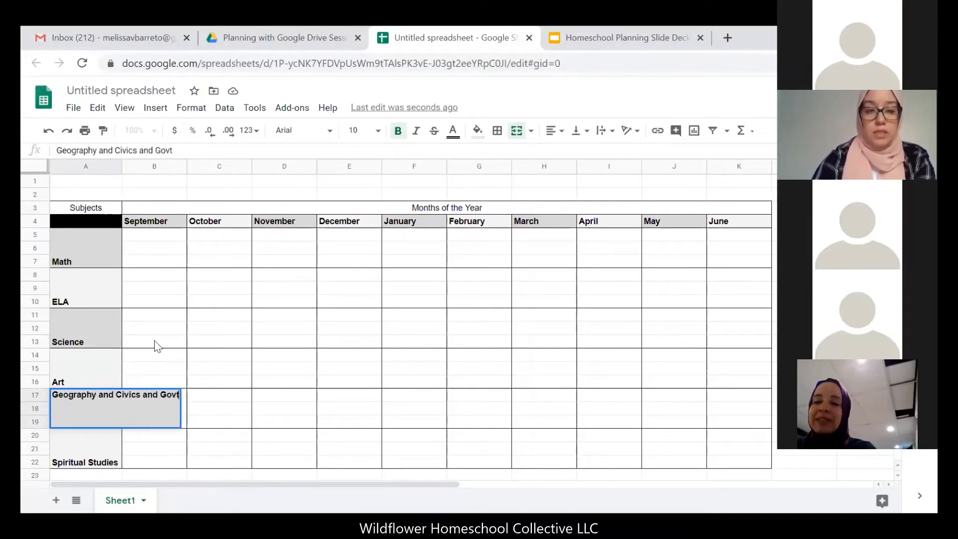
key(Return)
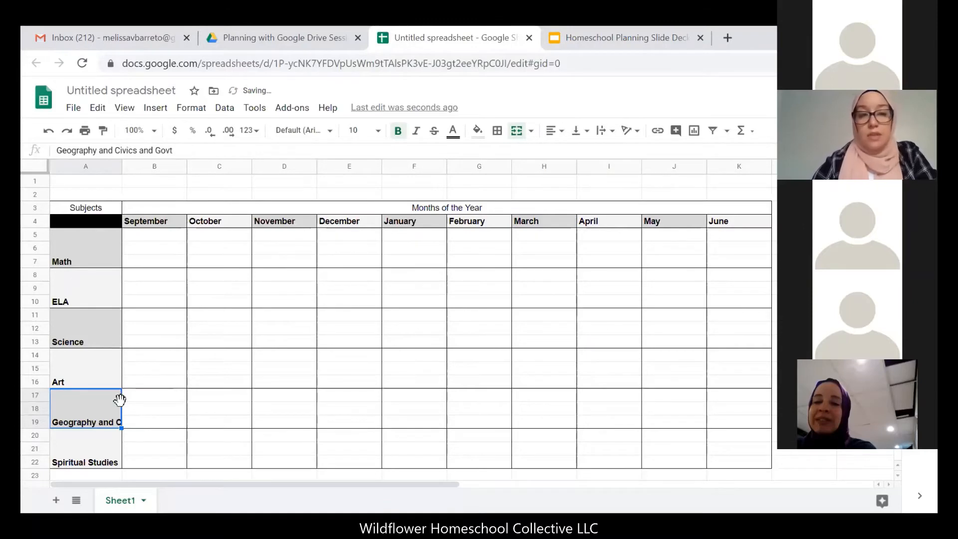
Try widening column A to fit the whole Geography and Civics and Govt label, and narrow the column again.
drag(121, 168, 188, 164)
click(159, 165)
click(204, 252)
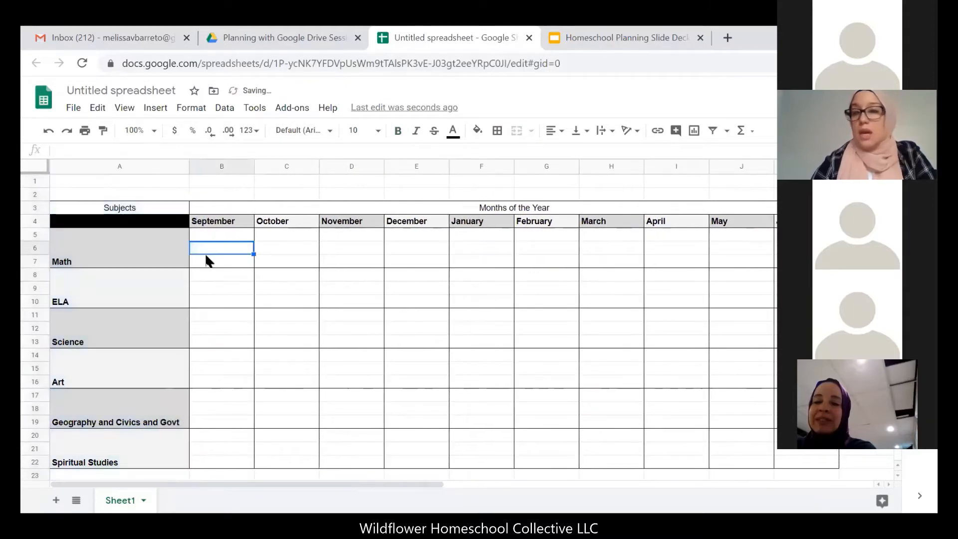
drag(188, 167, 120, 169)
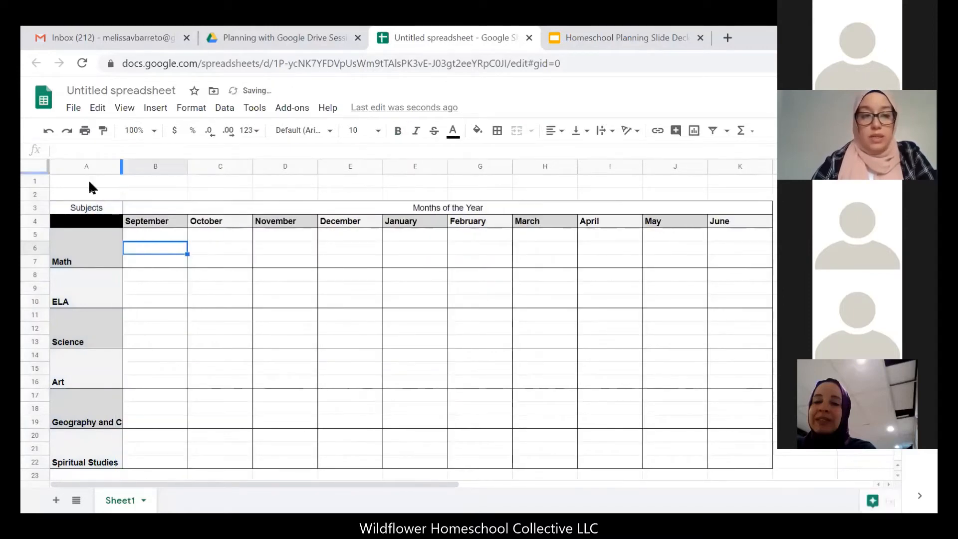
Set text wrapping to Wrap for the subject cells A5:A22 and check the Geography and Civics and Govt cell.
scroll(75, 406, down, 1)
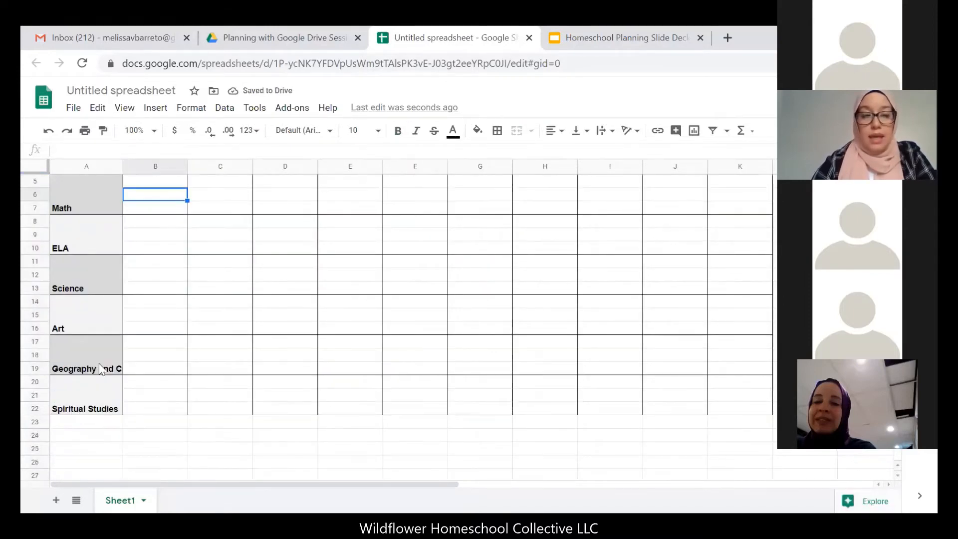
click(99, 363)
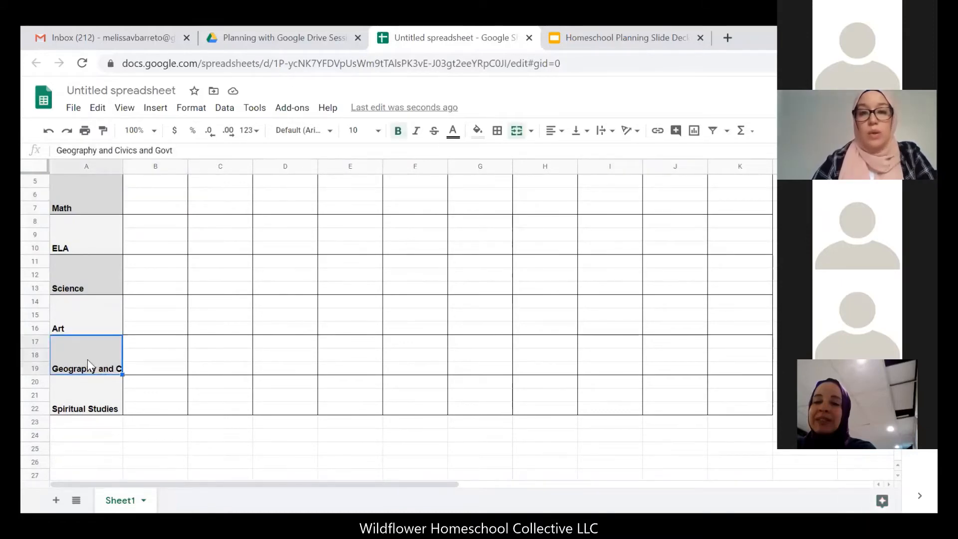
scroll(125, 319, up, 1)
drag(95, 263, 95, 447)
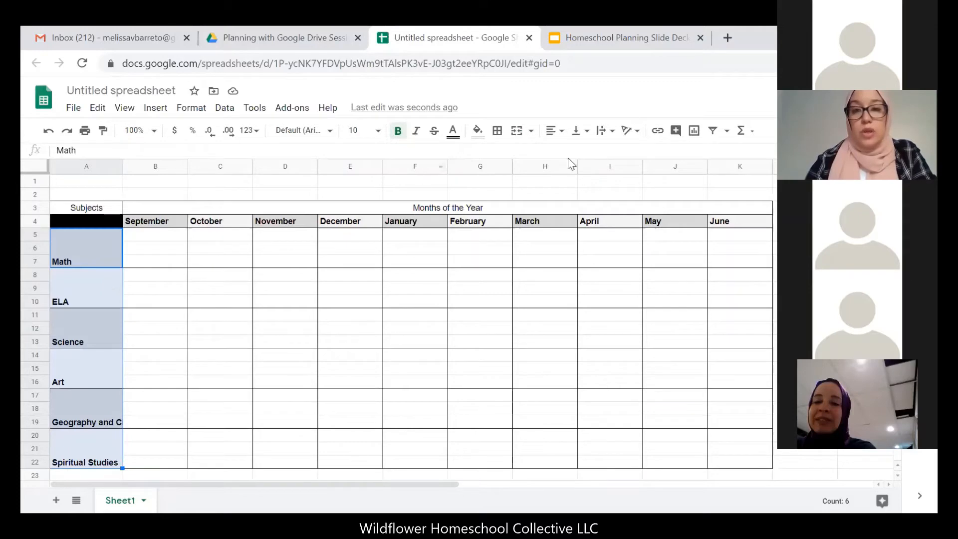
click(602, 140)
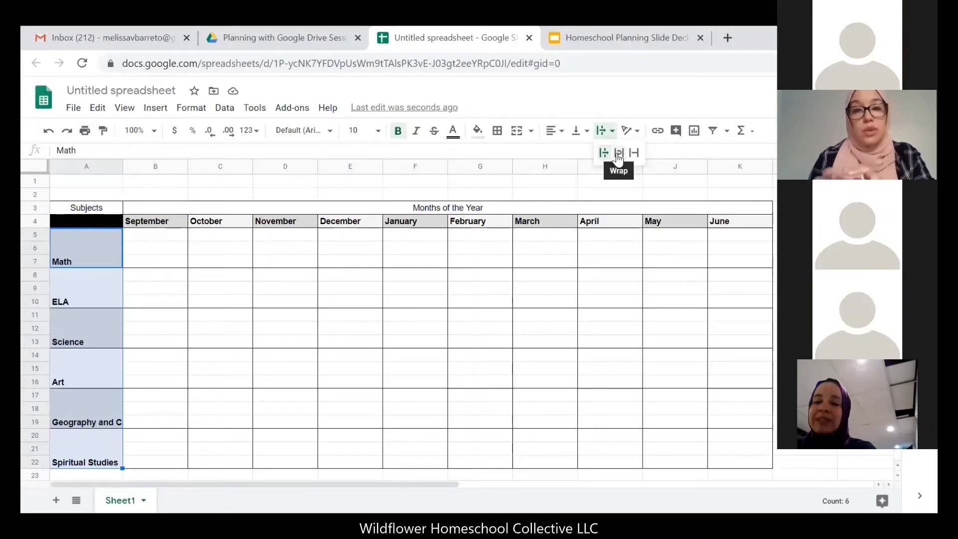
click(618, 159)
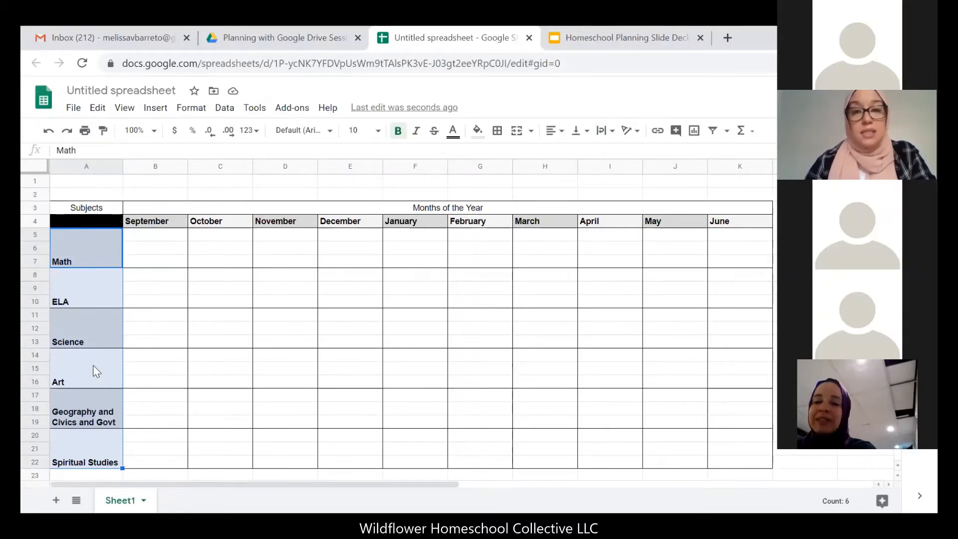
click(112, 407)
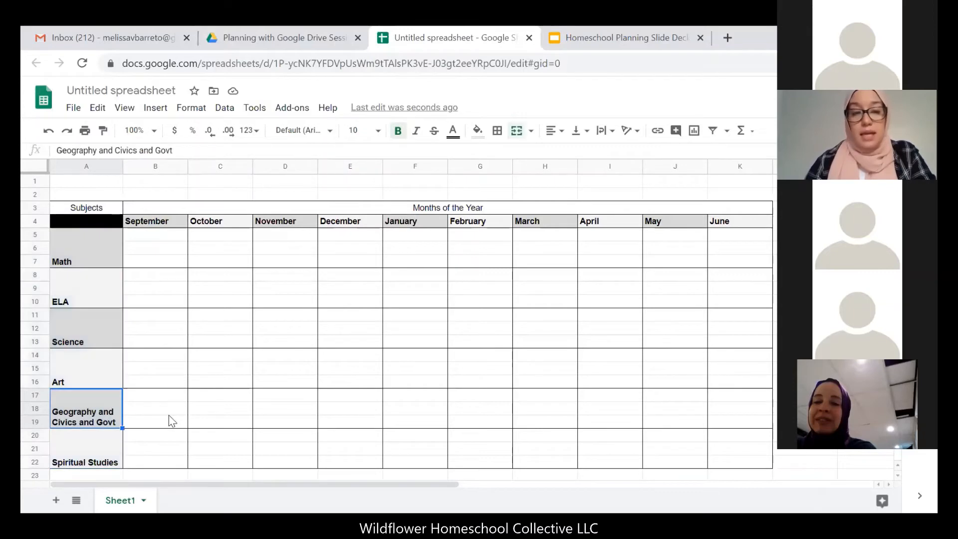
click(160, 410)
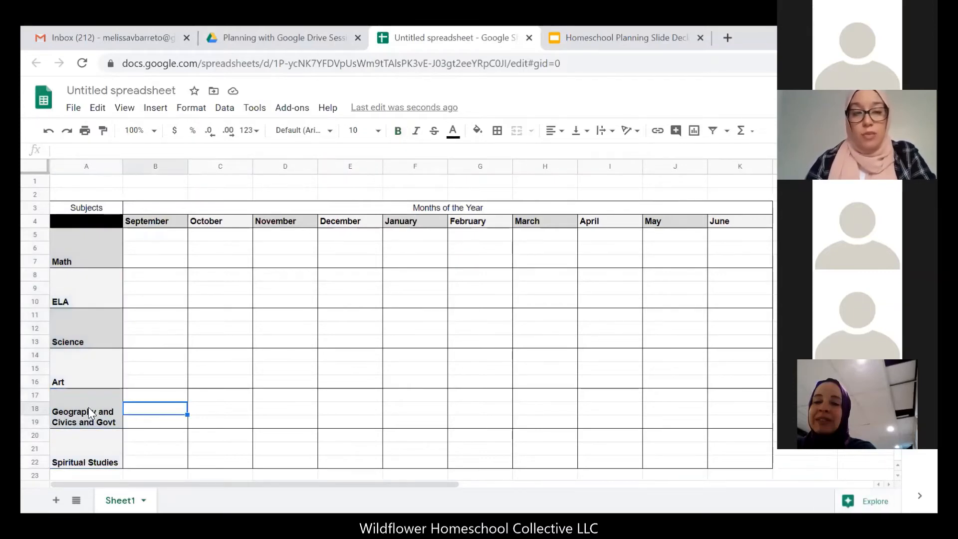
click(99, 416)
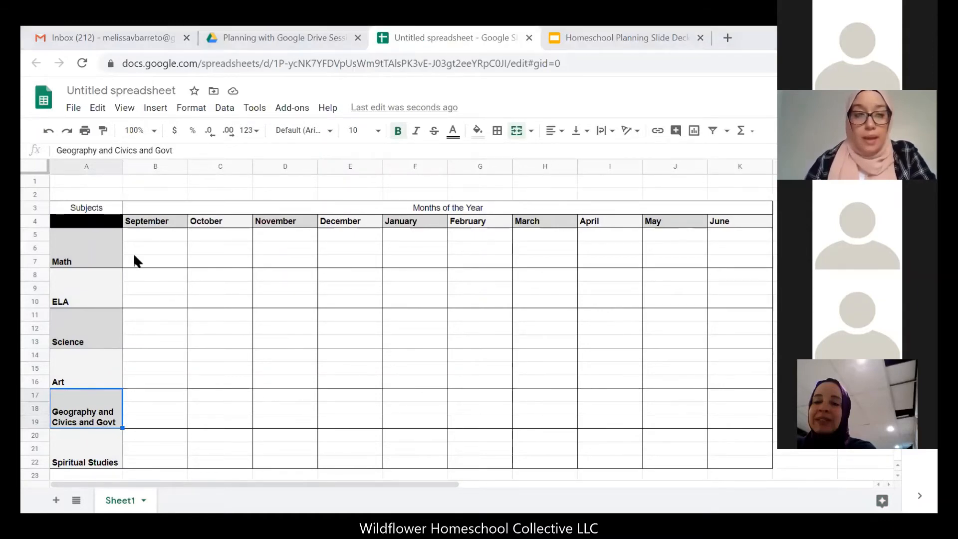
Set text wrapping to Wrap for the planning grid cells B5:K22, under September through June.
drag(154, 238, 736, 458)
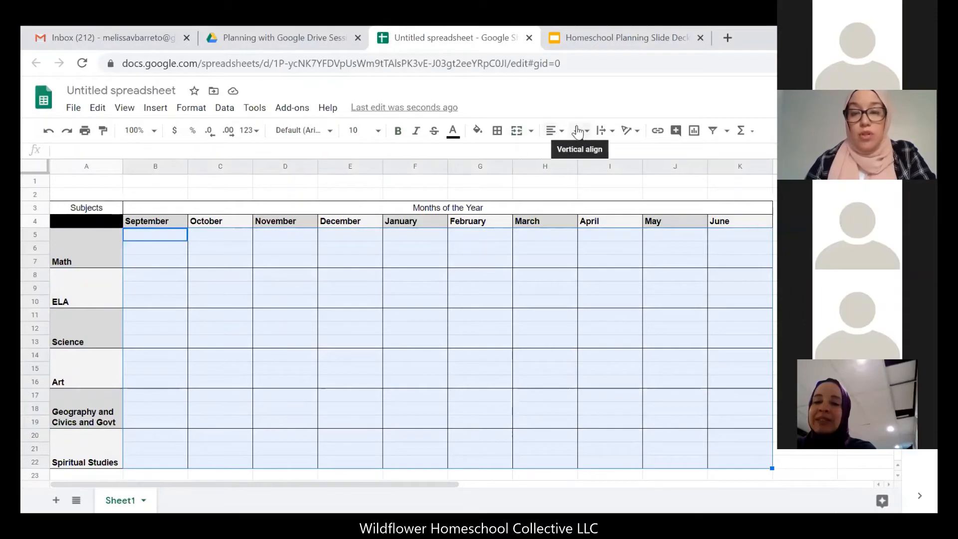
click(606, 131)
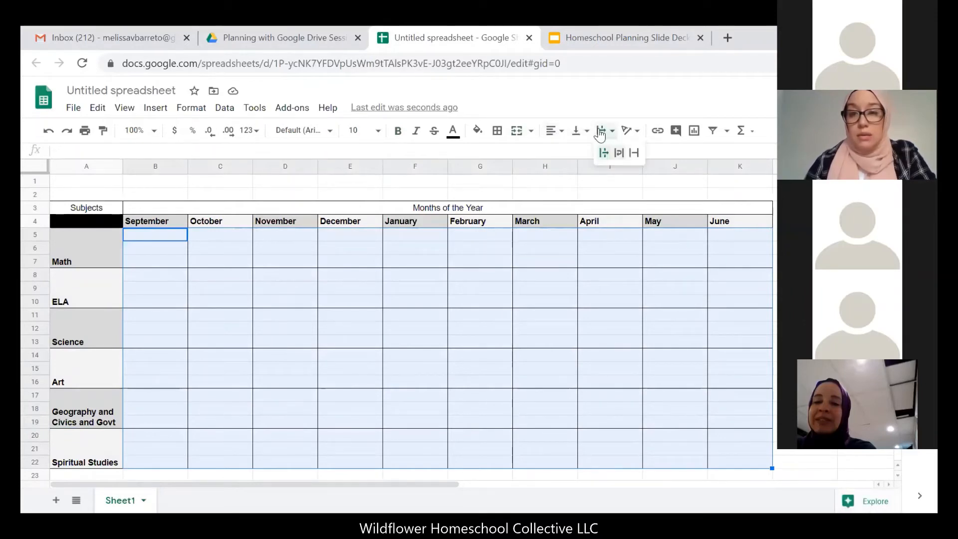
click(619, 155)
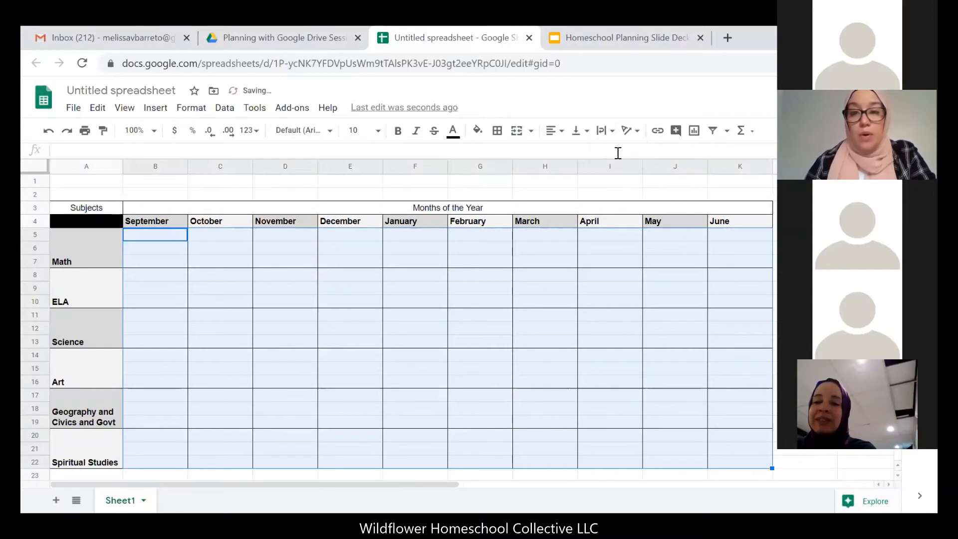
Set the vertical alignment of the planning grid cells B5:K22 to Middle and deselect the range.
click(581, 131)
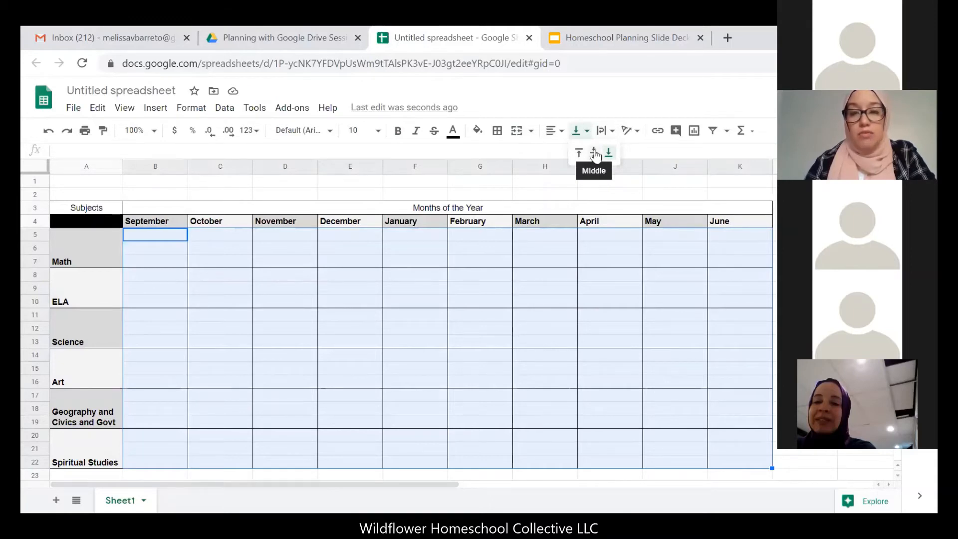
click(596, 153)
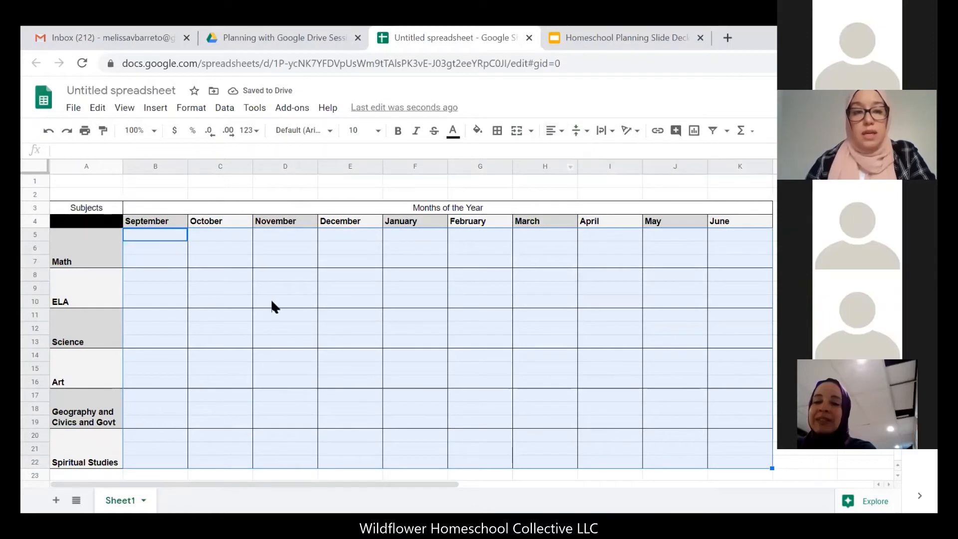
click(228, 316)
Enter the test text "sdfgsdgsdgsdgsdgsdgdsgsdgsdgdf" in cell C9, in October's ELA block.
click(219, 290)
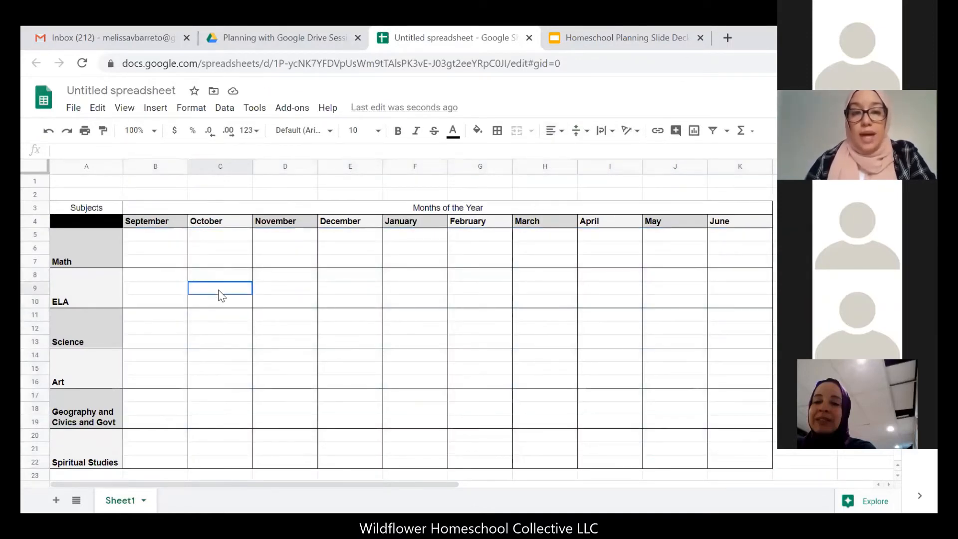
text(sd)
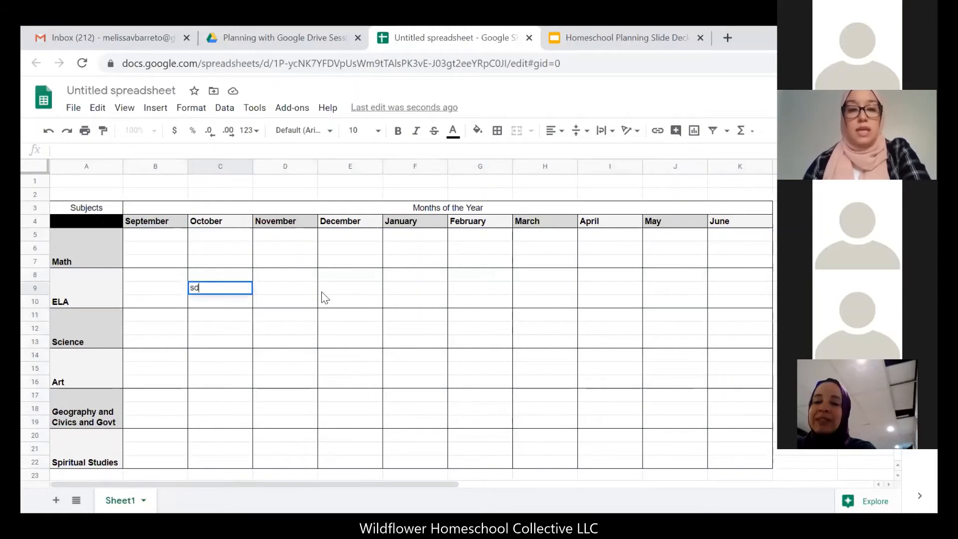
text(fgsdgsdgsdgsdgsdgdsgsdgsdgdf)
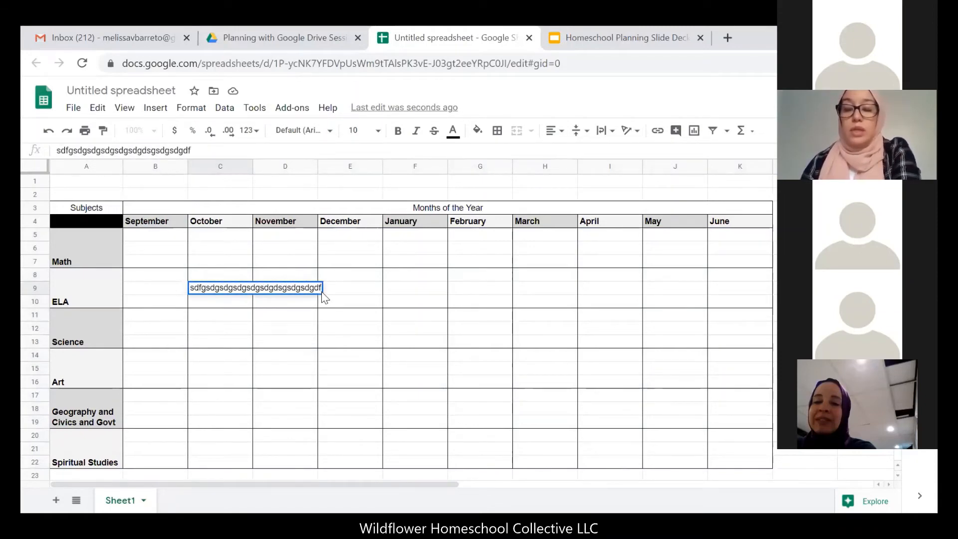
key(Return)
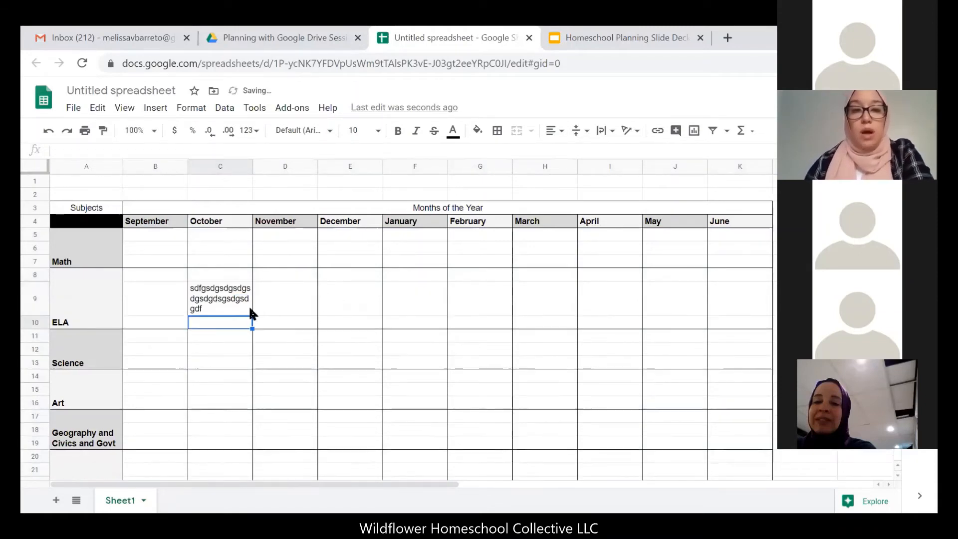
Examine how the wrapped text sits in cell C9 compared with the empty cells around it in the ELA and Math blocks.
click(230, 311)
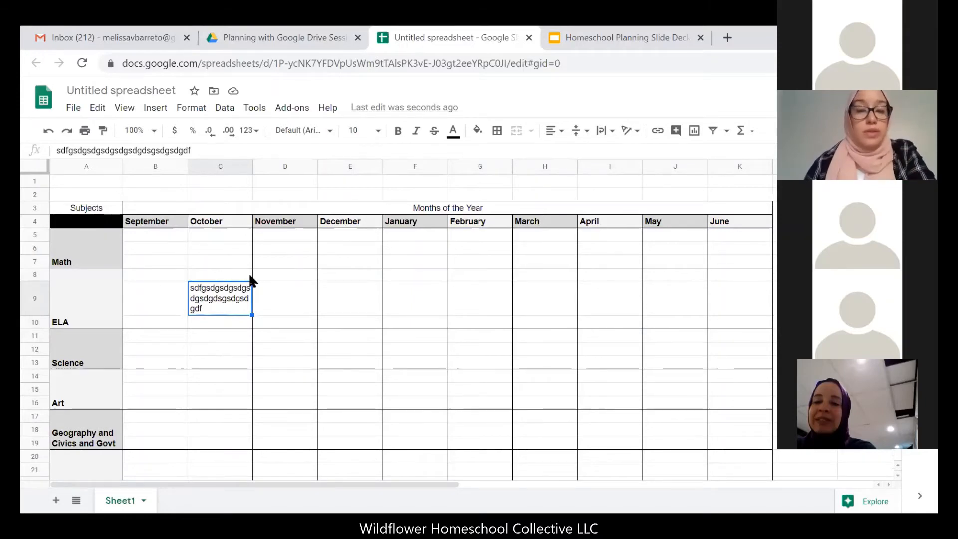
click(278, 301)
click(279, 324)
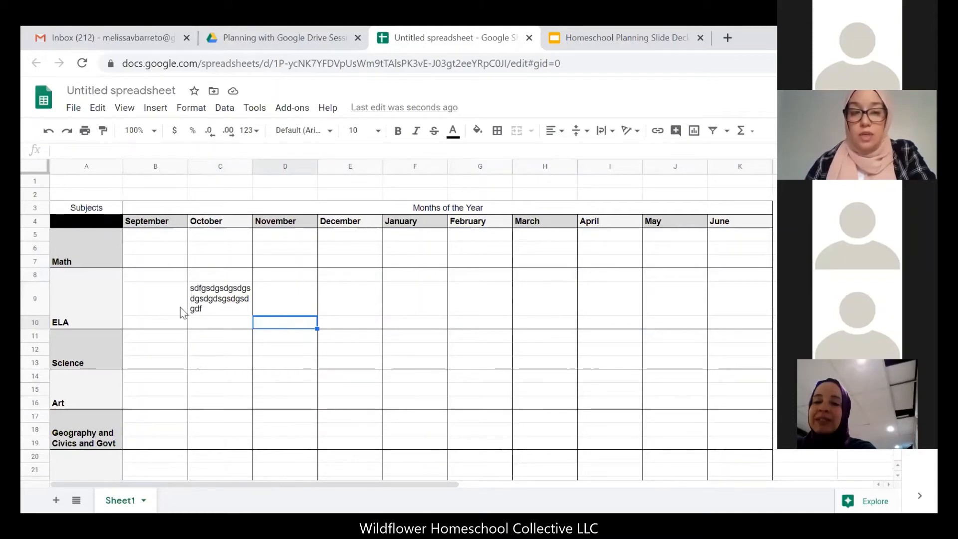
click(219, 314)
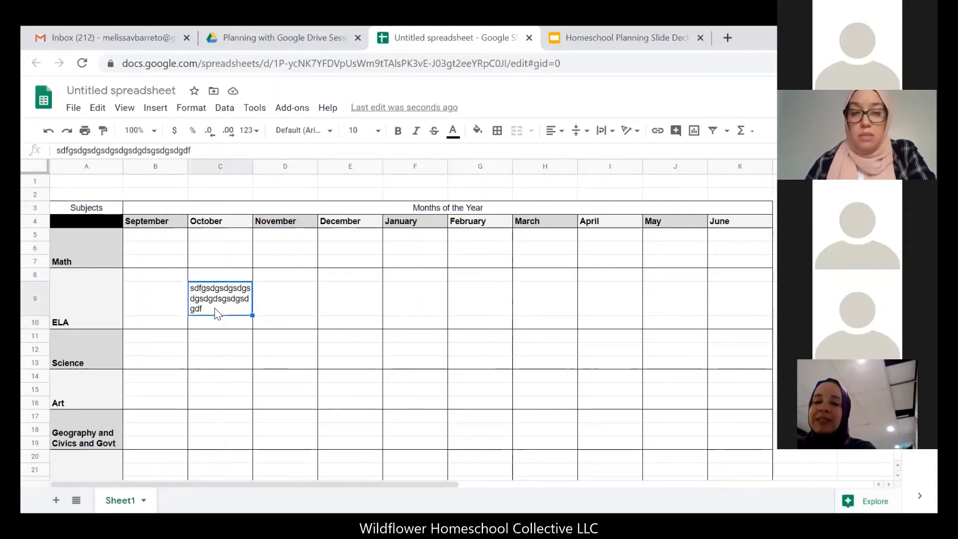
click(211, 275)
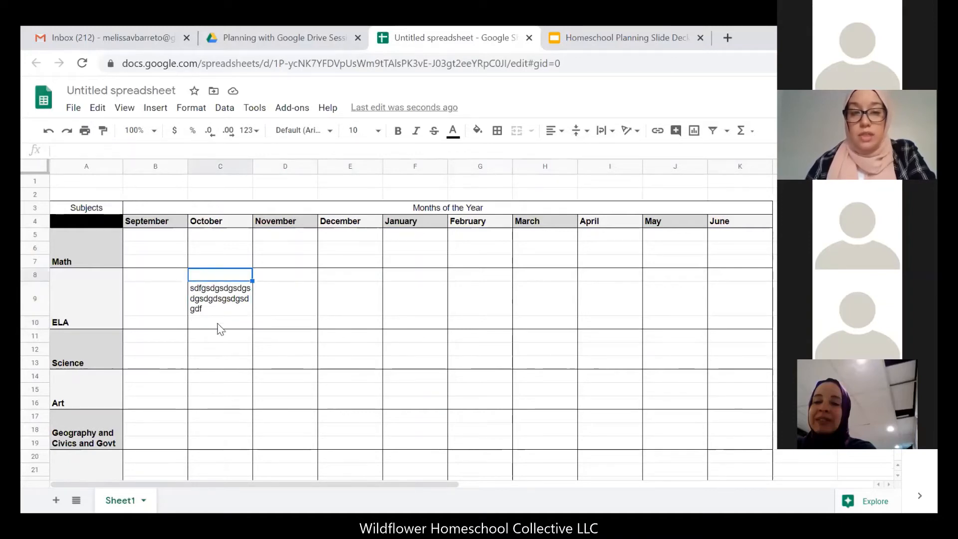
click(219, 325)
click(216, 276)
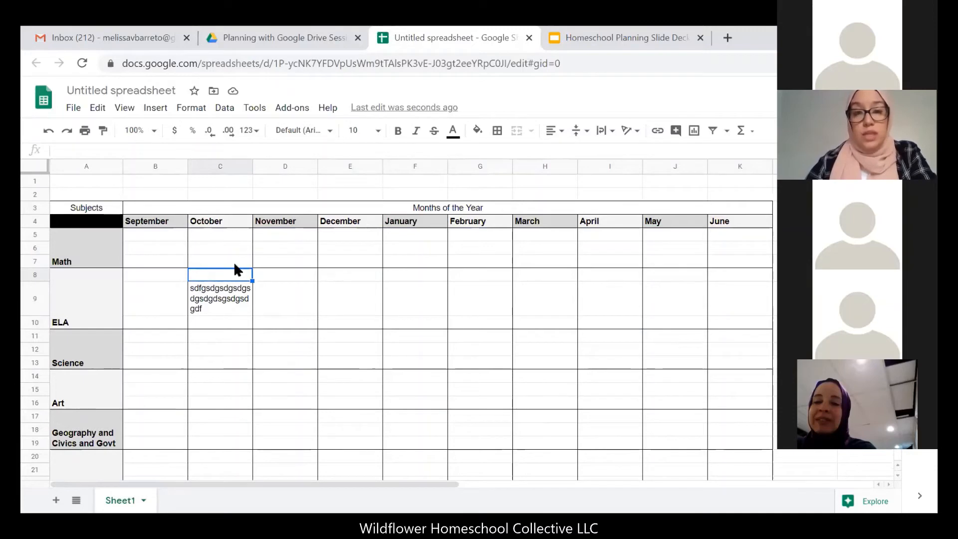
click(222, 250)
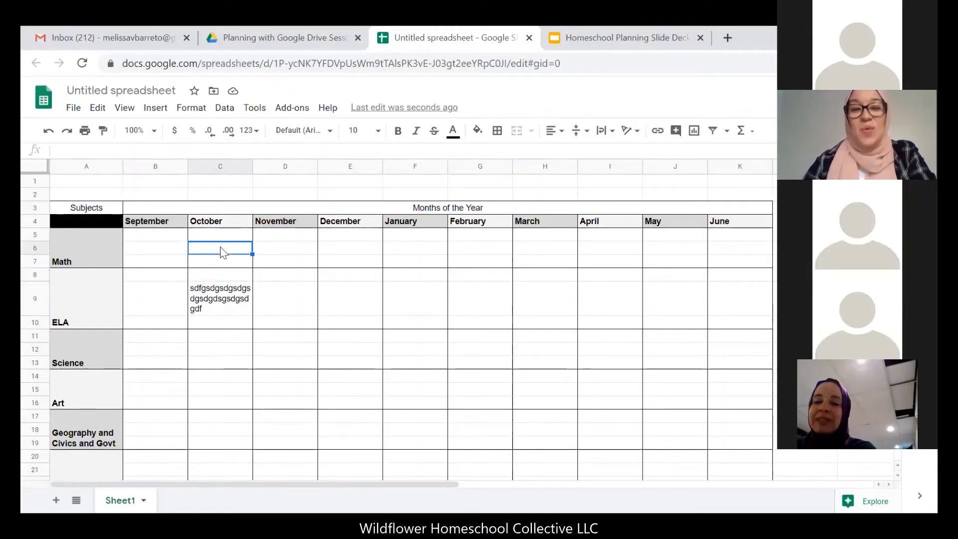
click(225, 273)
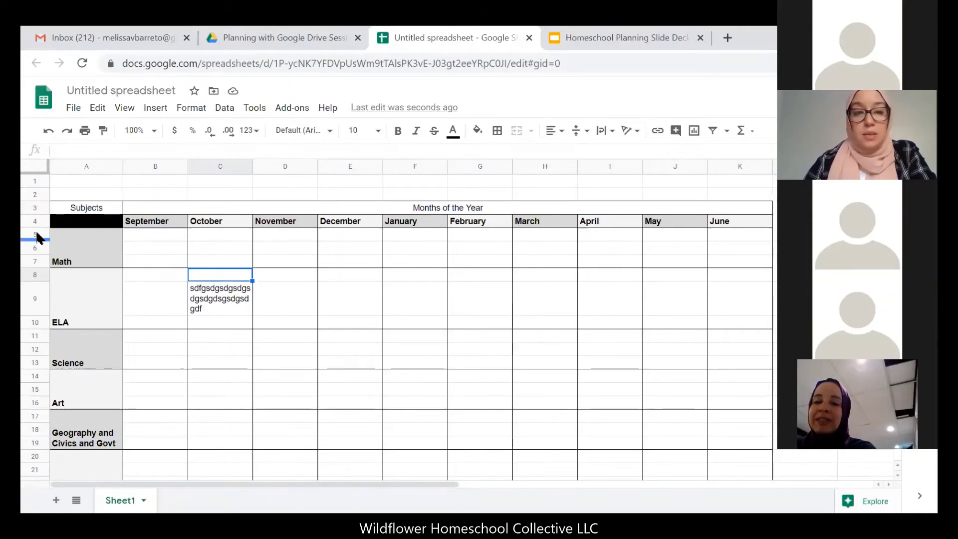
Try enlarging rows 5 to 22 together to one taller height, check the grid, and undo the resize.
drag(41, 233, 34, 430)
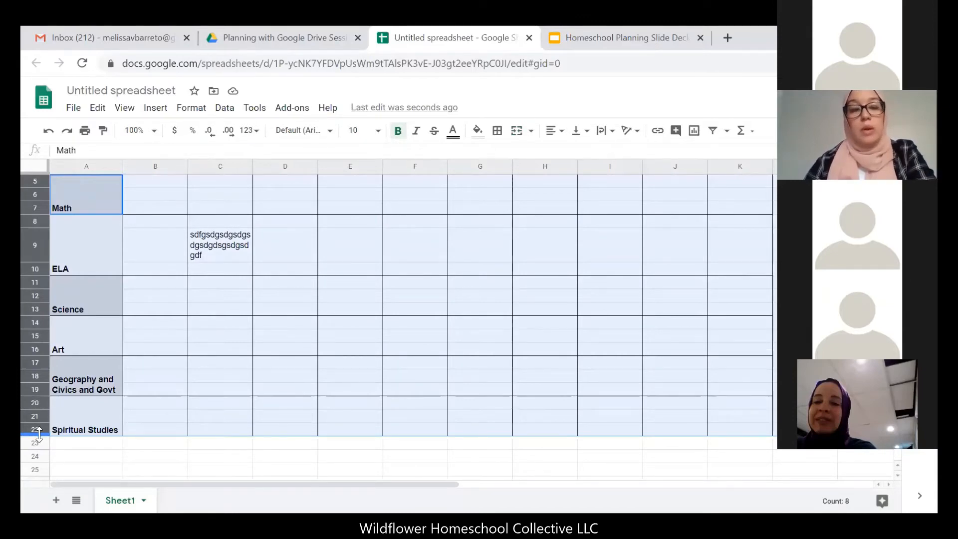
drag(39, 435, 37, 453)
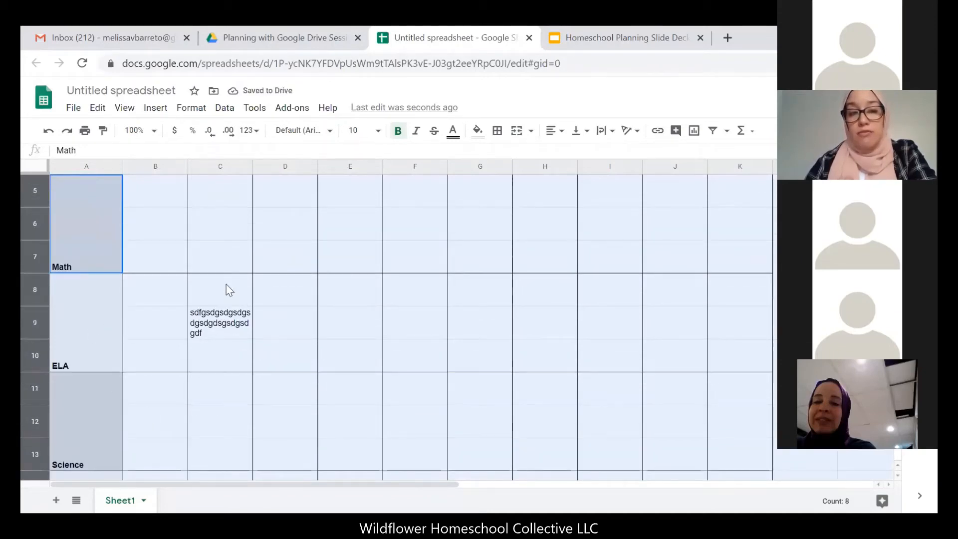
click(226, 359)
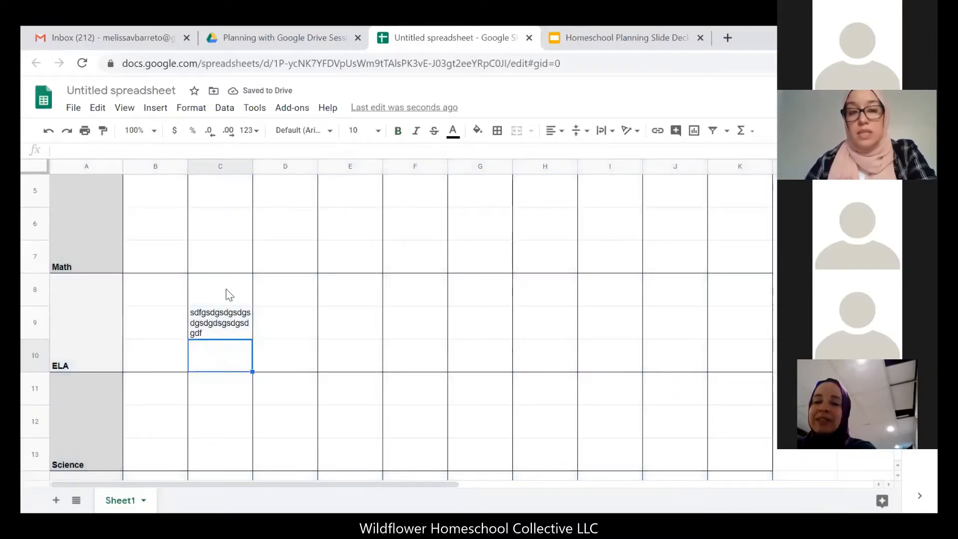
click(297, 299)
scroll(298, 300, up, 1)
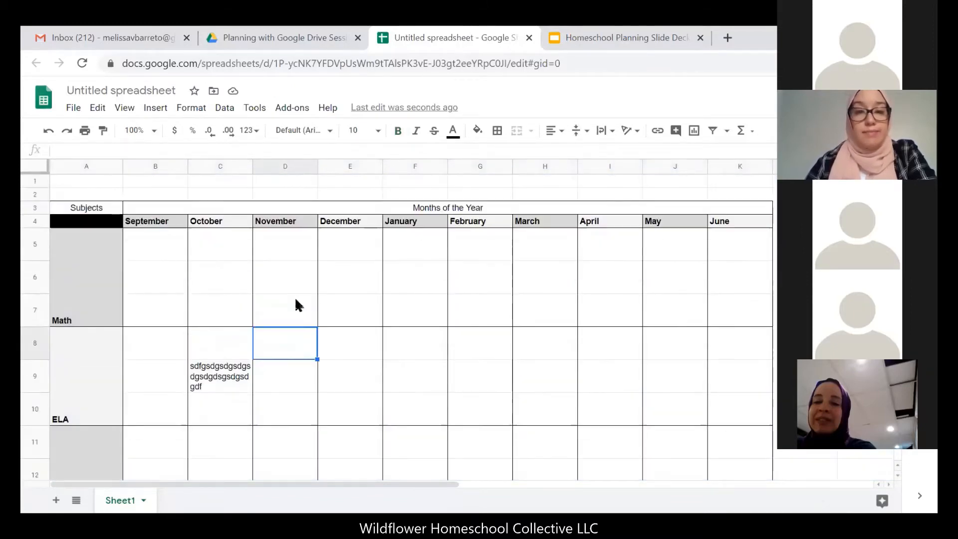
scroll(298, 299, down, 2)
scroll(298, 305, up, 2)
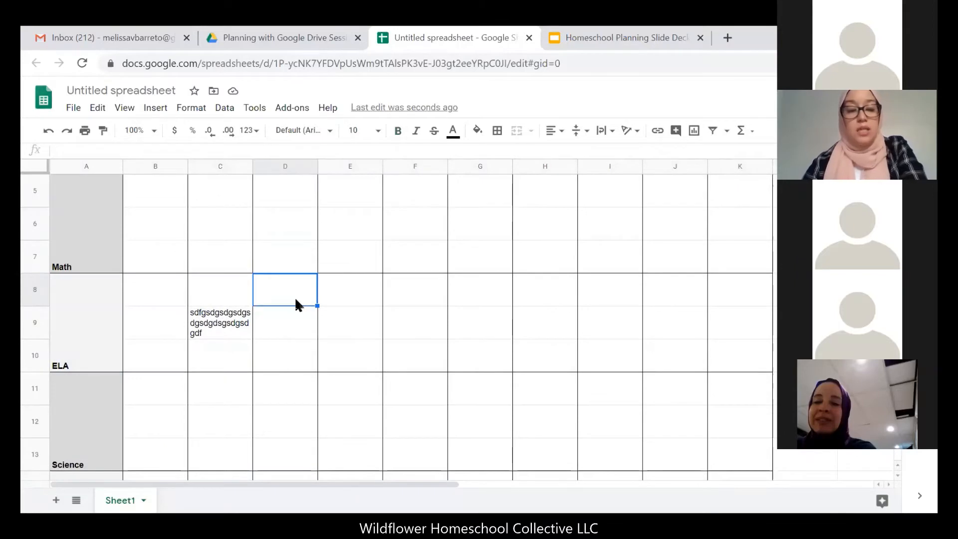
key(ctrl+z)
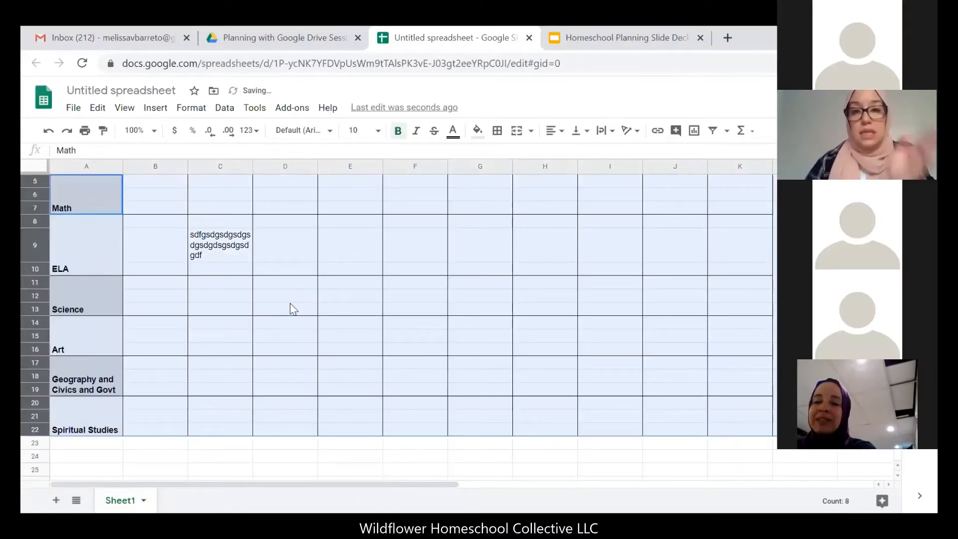
Make row 8, the first row of the ELA block, slightly taller.
click(234, 269)
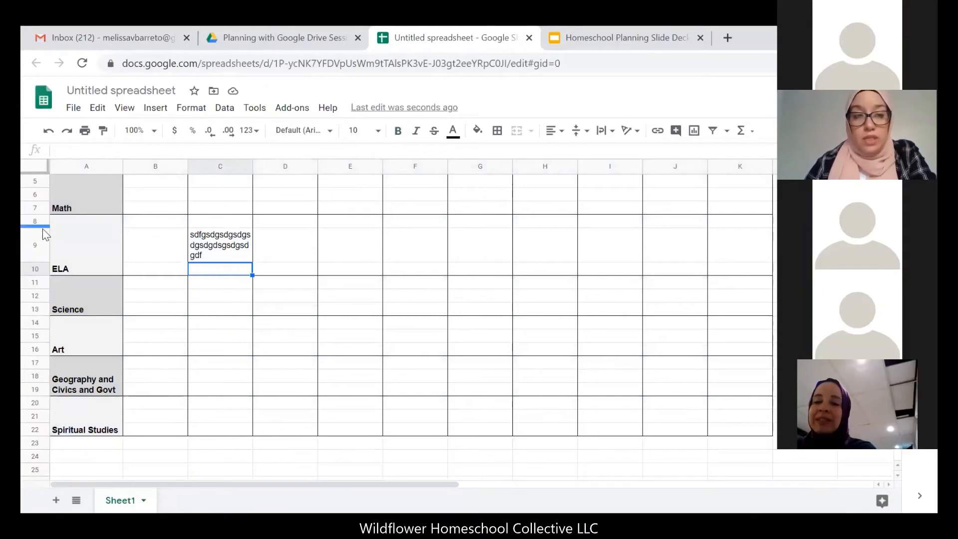
drag(43, 227, 43, 234)
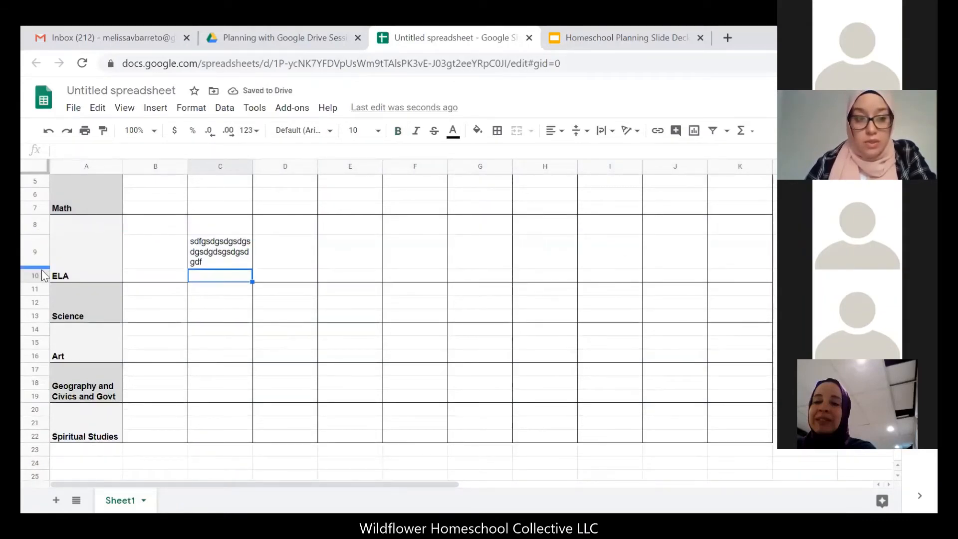
Try enlarging rows 5 to 22 to a uniform height tall enough for all the wrapped text in cell C9.
drag(43, 267, 35, 430)
scroll(117, 265, up, 2)
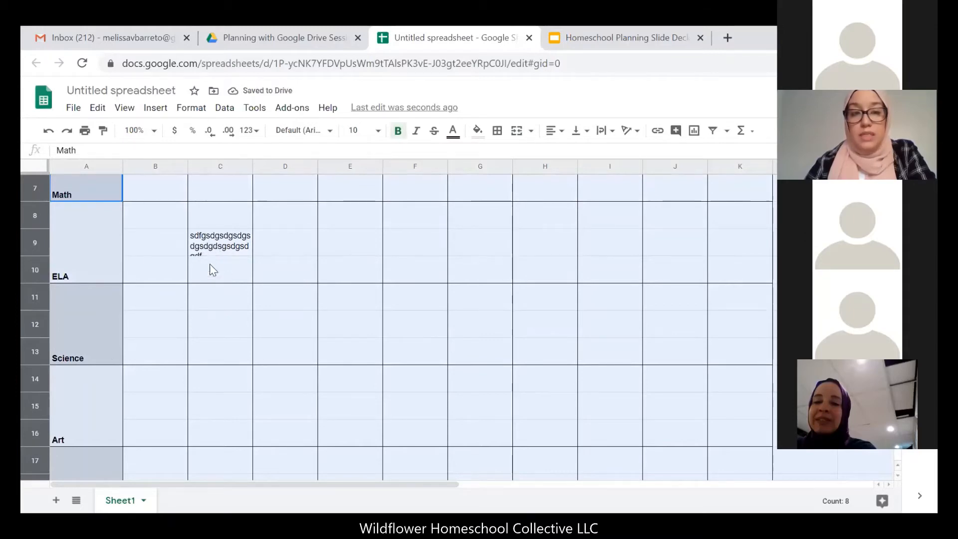
scroll(172, 319, down, 4)
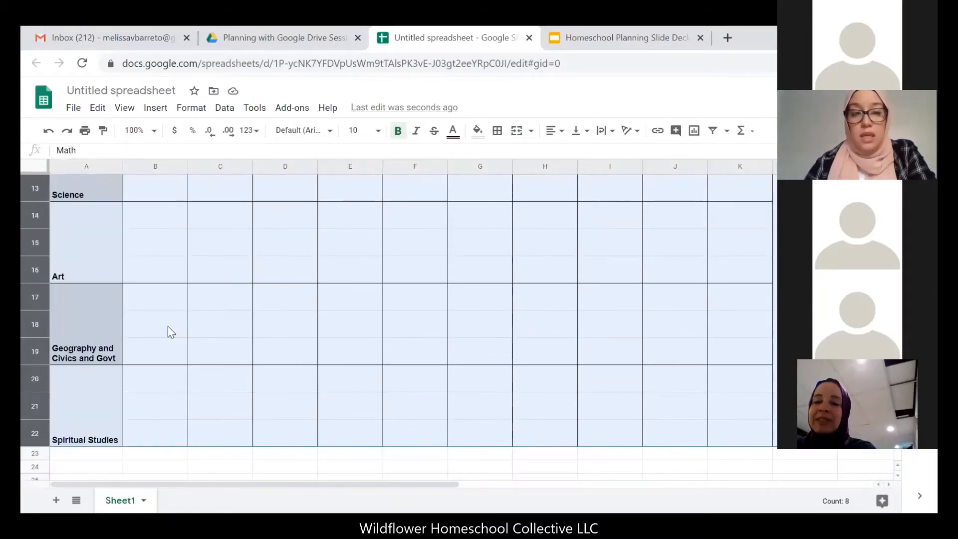
scroll(172, 320, up, 3)
scroll(188, 269, down, 5)
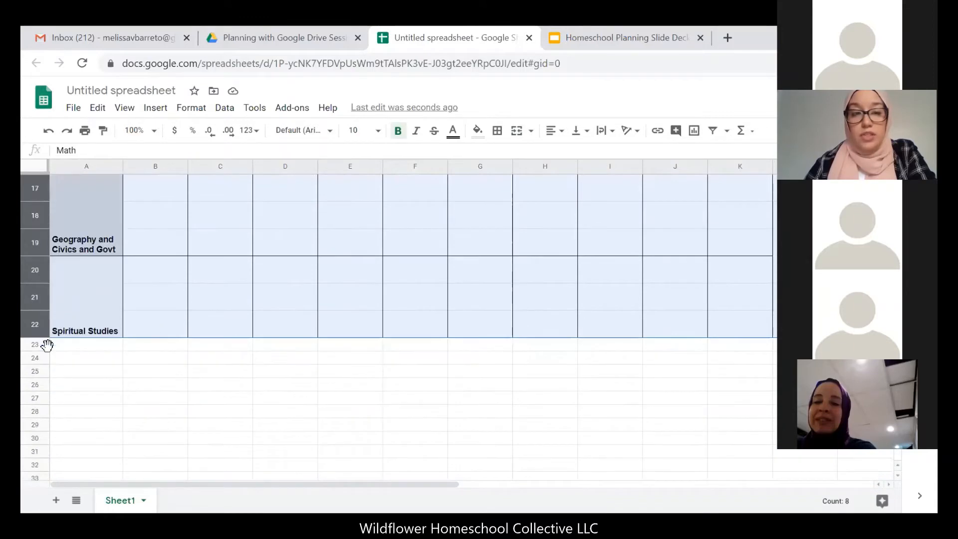
drag(40, 338, 40, 347)
scroll(199, 316, up, 8)
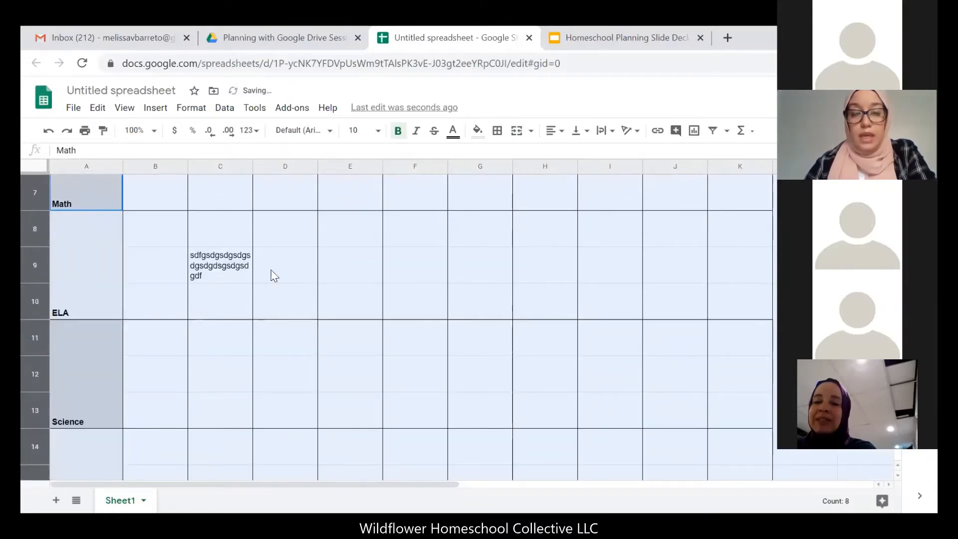
Examine the enlarged rows from Math to Spiritual Studies and the fit of the wrapped text in cell C9.
click(217, 271)
click(235, 238)
click(271, 240)
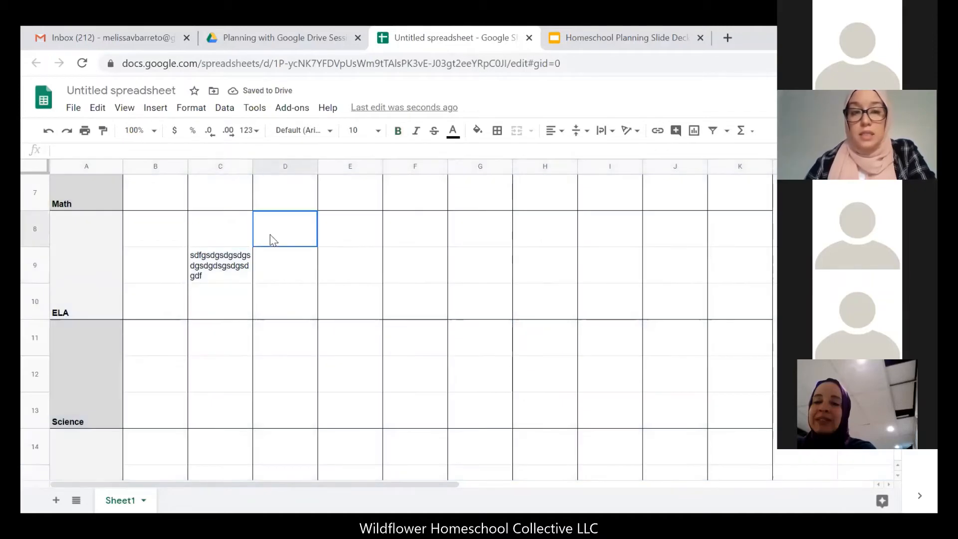
click(216, 294)
scroll(150, 300, up, 3)
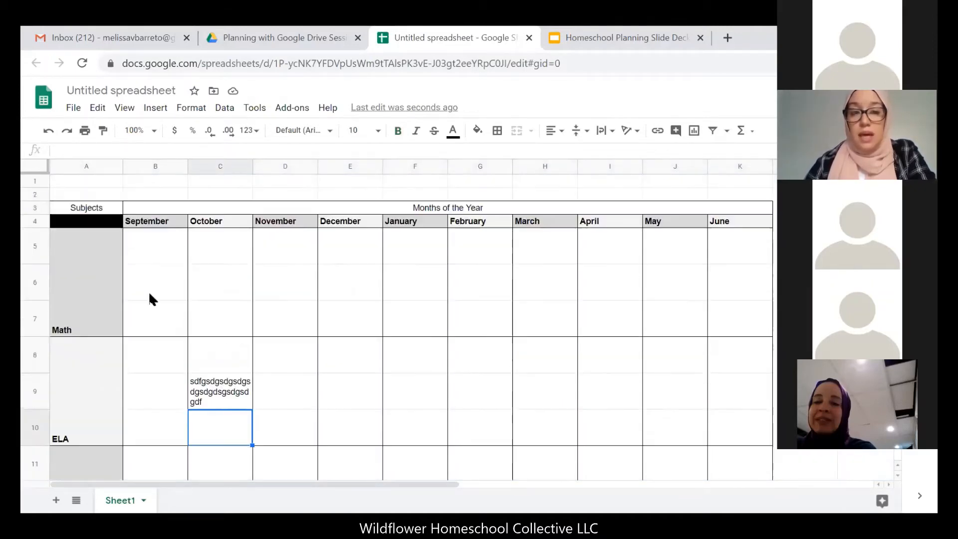
scroll(463, 397, down, 2)
scroll(461, 396, down, 1)
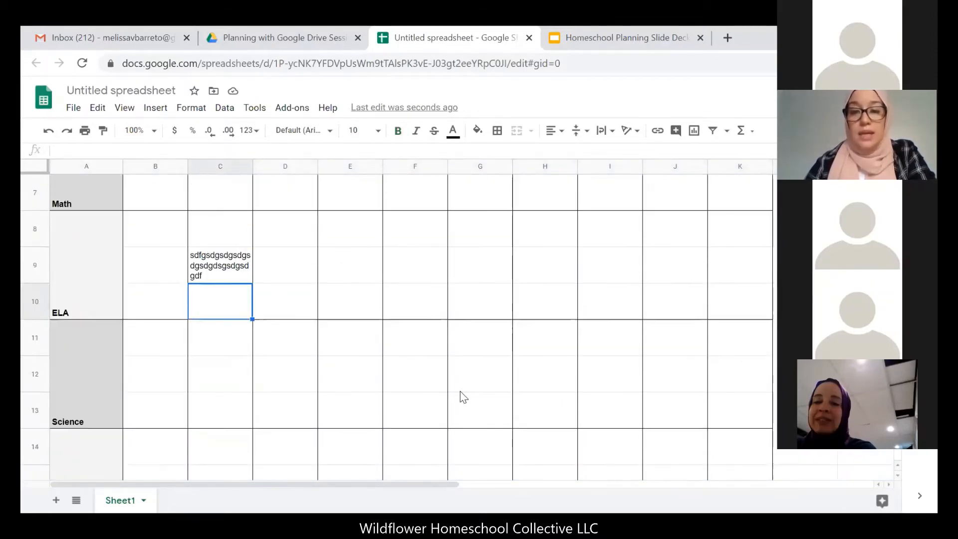
scroll(460, 394, up, 1)
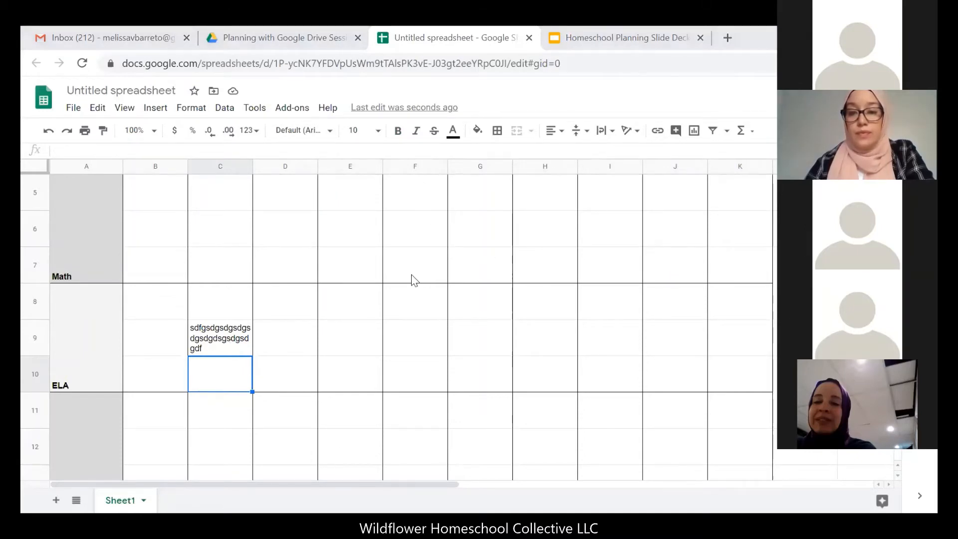
scroll(411, 281, down, 2)
scroll(324, 306, down, 5)
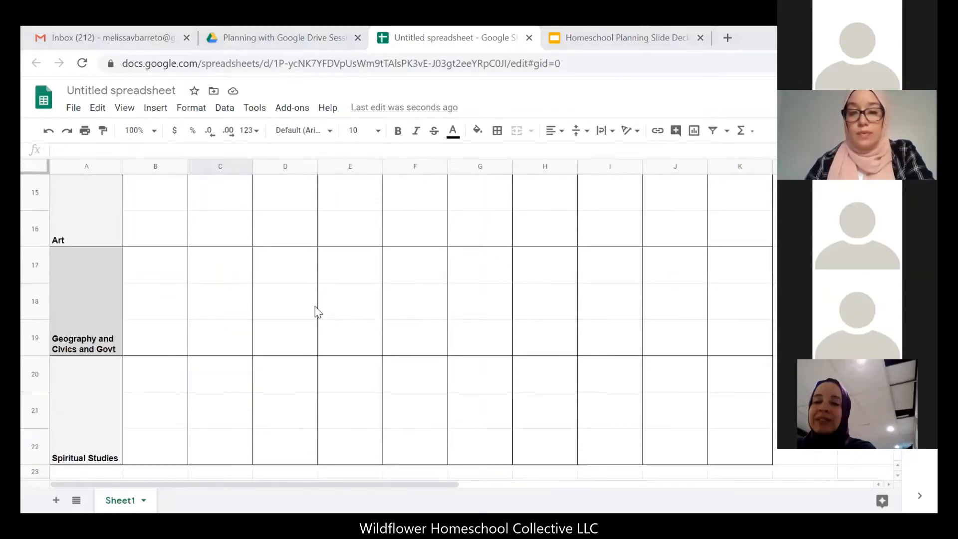
scroll(315, 312, up, 7)
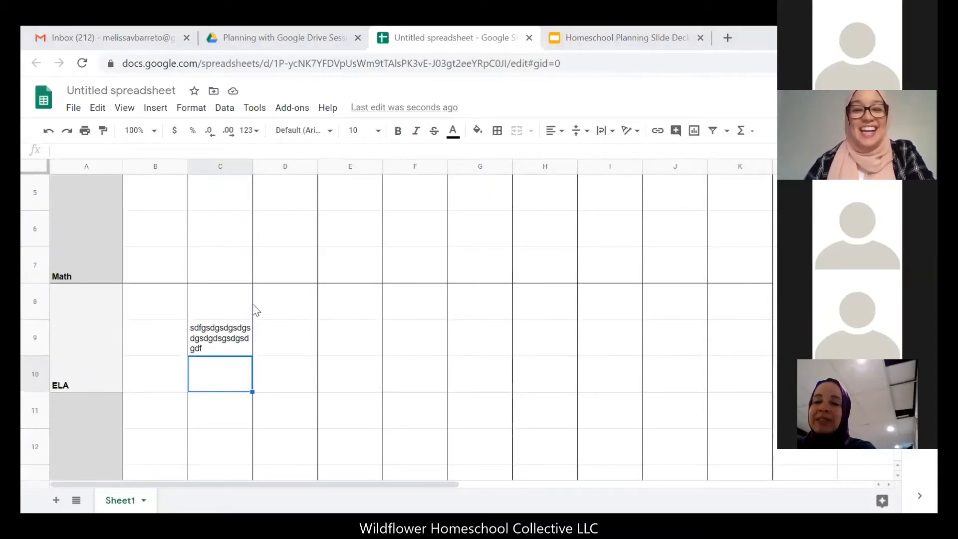
key(Up)
key(Up)
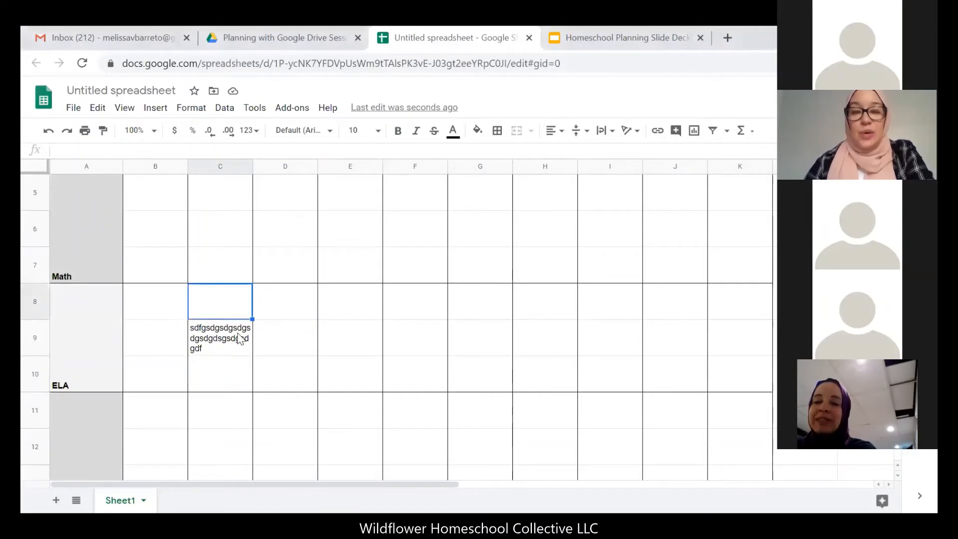
key(Down)
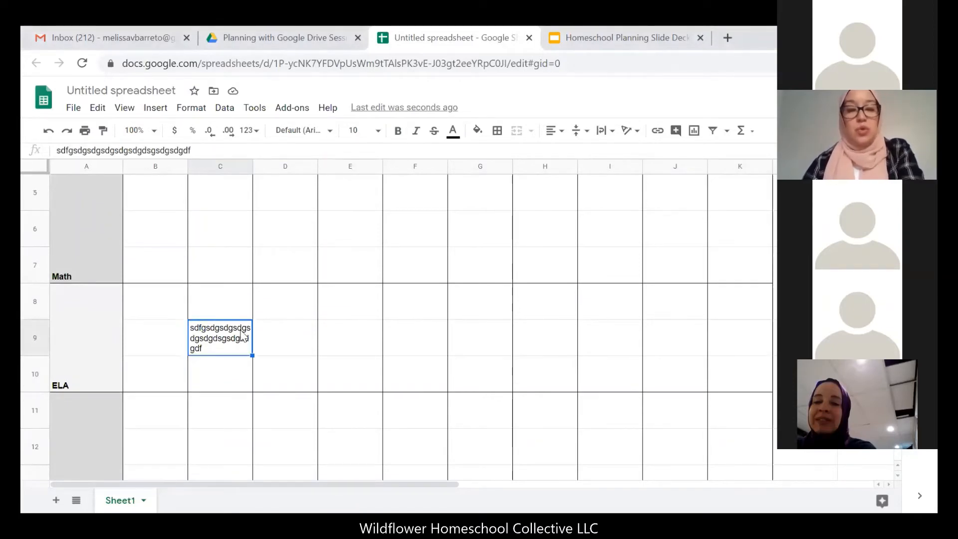
Undo the uniform height change of rows 5 to 22 and select cell C9.
key(ctrl+a)
key(ctrl+z)
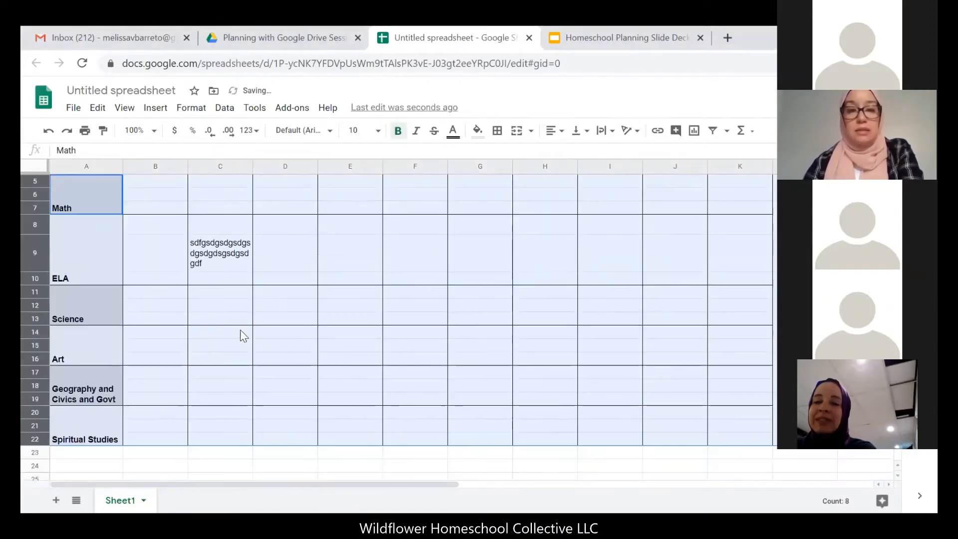
click(333, 251)
click(231, 253)
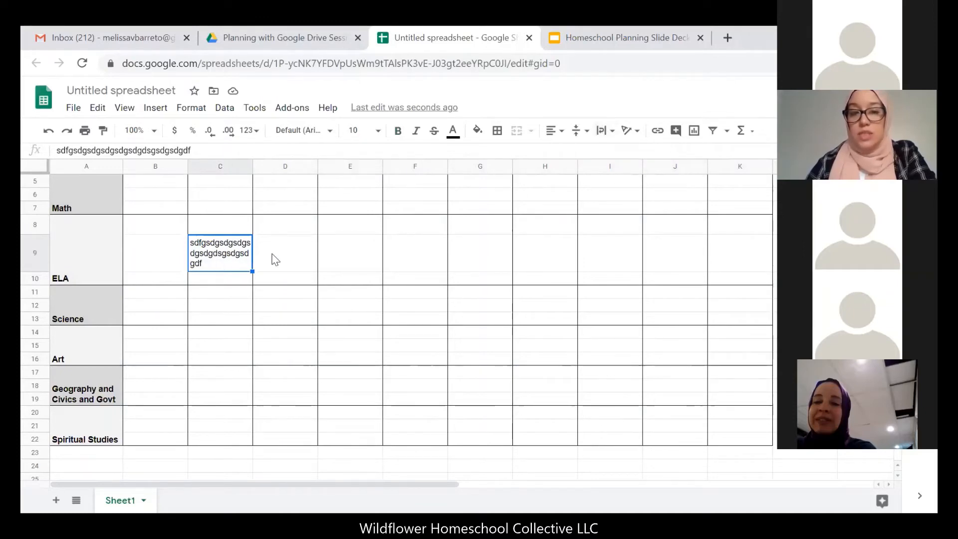
Make rows 8 and 9 of the ELA block slightly taller.
click(203, 276)
click(209, 227)
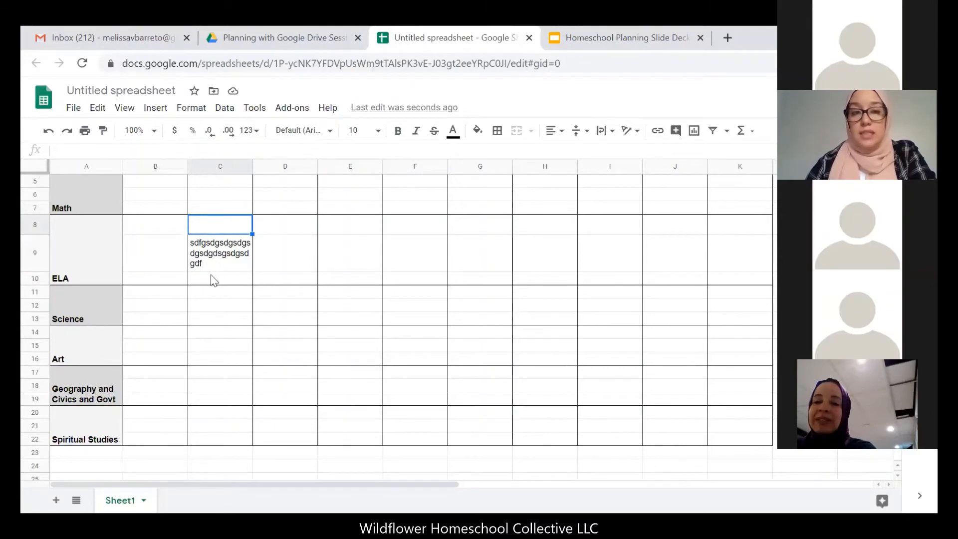
click(211, 275)
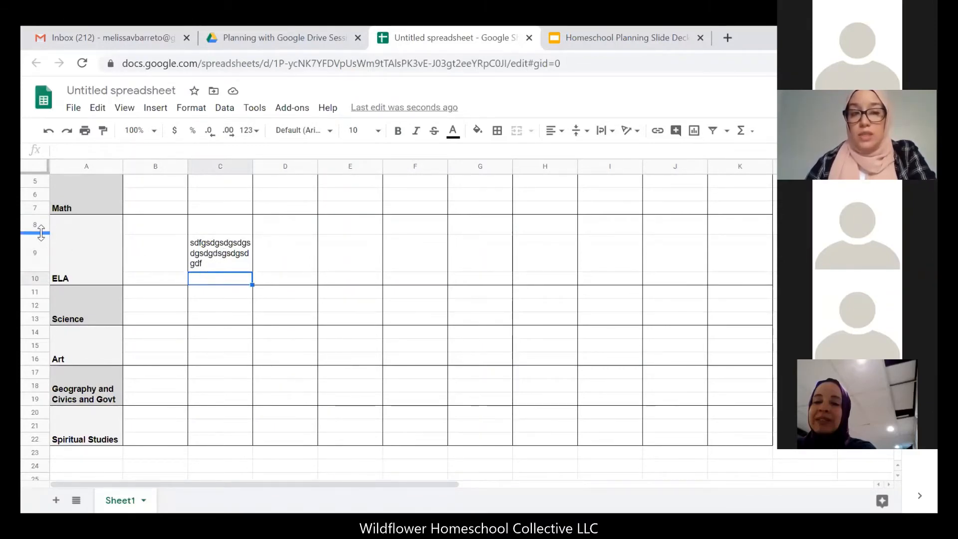
mouse_move(41, 232)
mouse_down()
mouse_move(43, 222)
mouse_move(42, 236)
mouse_up()
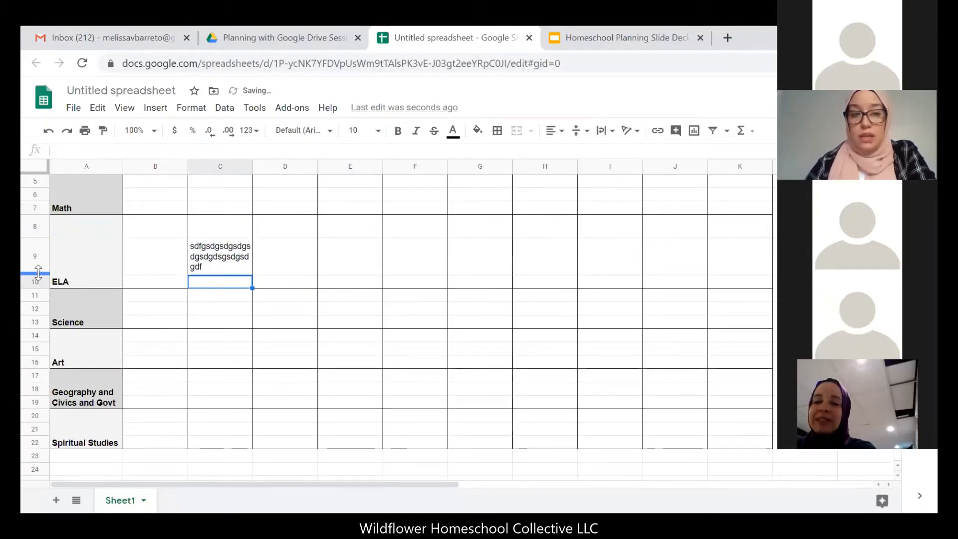
drag(42, 274, 42, 277)
Enlarge rows 5 to 22 to one uniform height that fits three lines of wrapped text.
scroll(95, 283, up, 2)
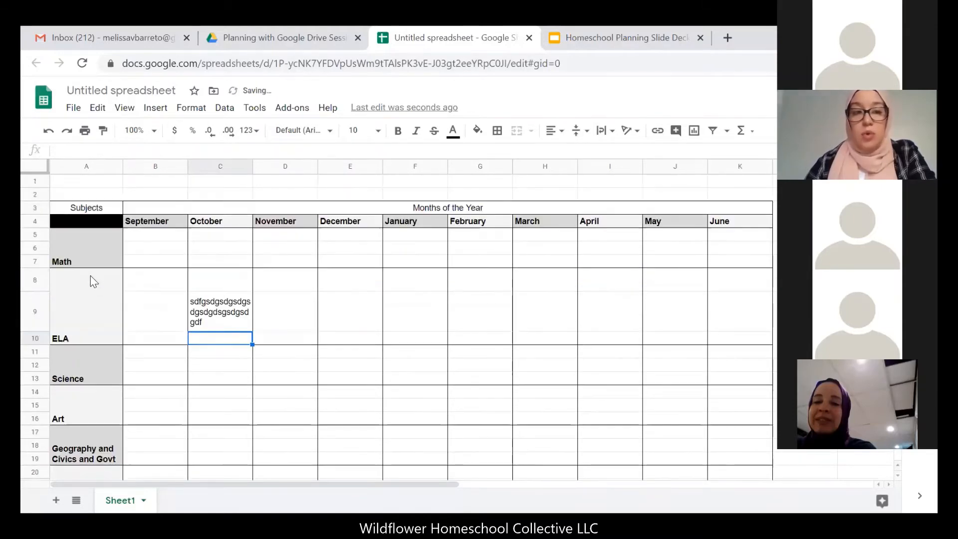
drag(36, 239, 34, 419)
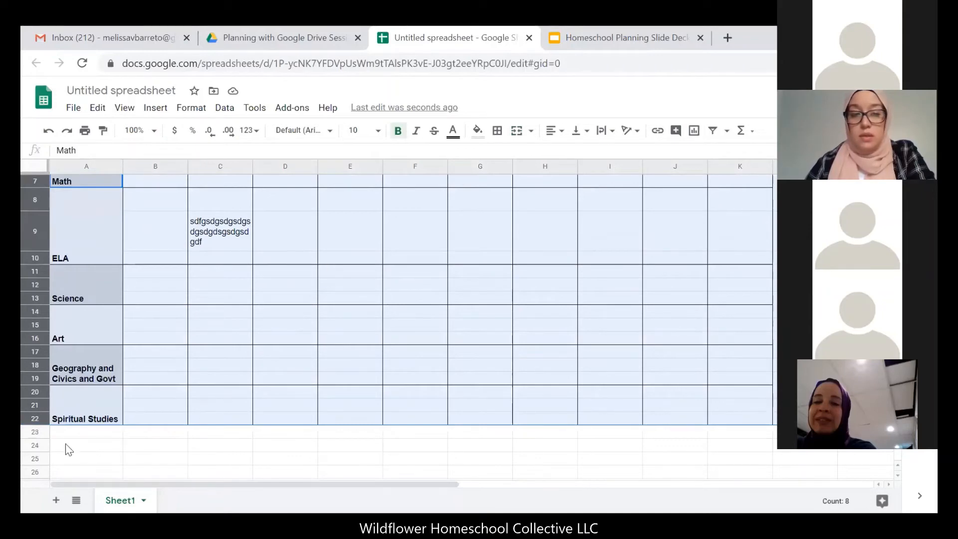
drag(40, 423, 40, 444)
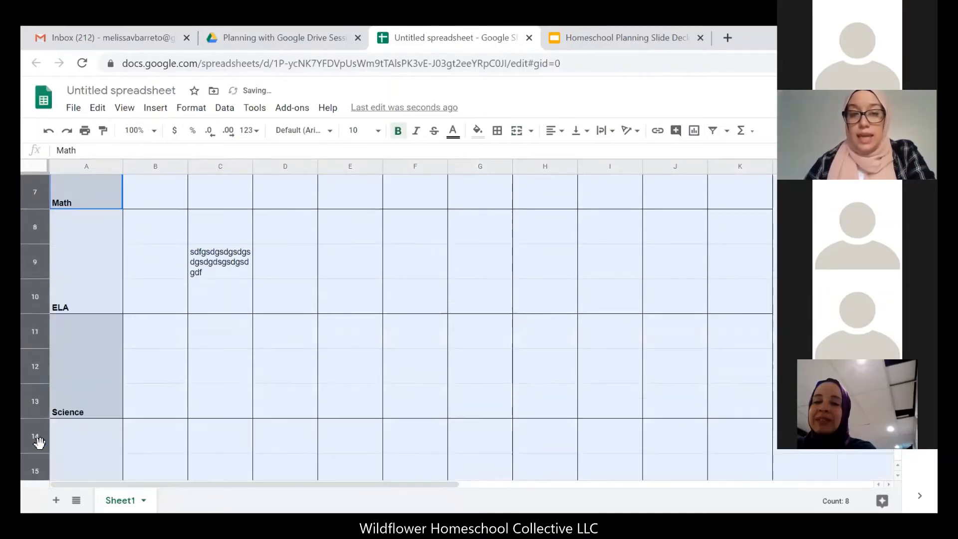
Examine the resized rows of the Science, ELA and Math blocks and the fit of the wrapped text in C9.
click(220, 404)
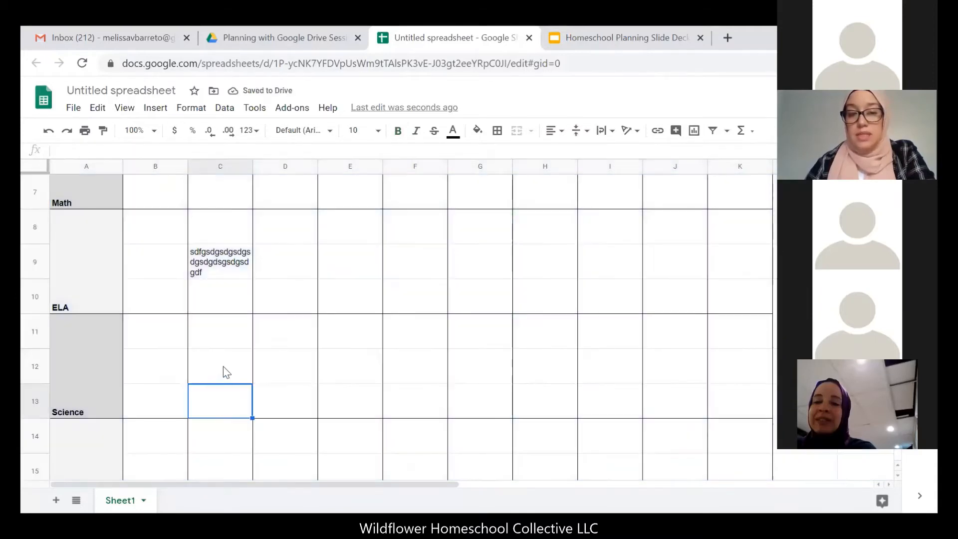
click(223, 366)
click(225, 336)
click(231, 277)
click(235, 252)
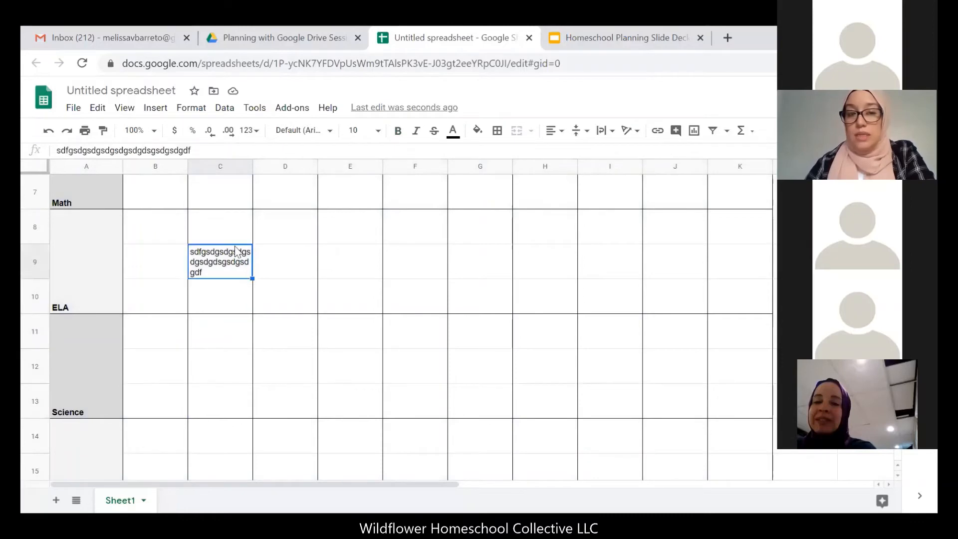
click(232, 232)
scroll(234, 252, up, 2)
scroll(234, 252, up, 2)
click(228, 287)
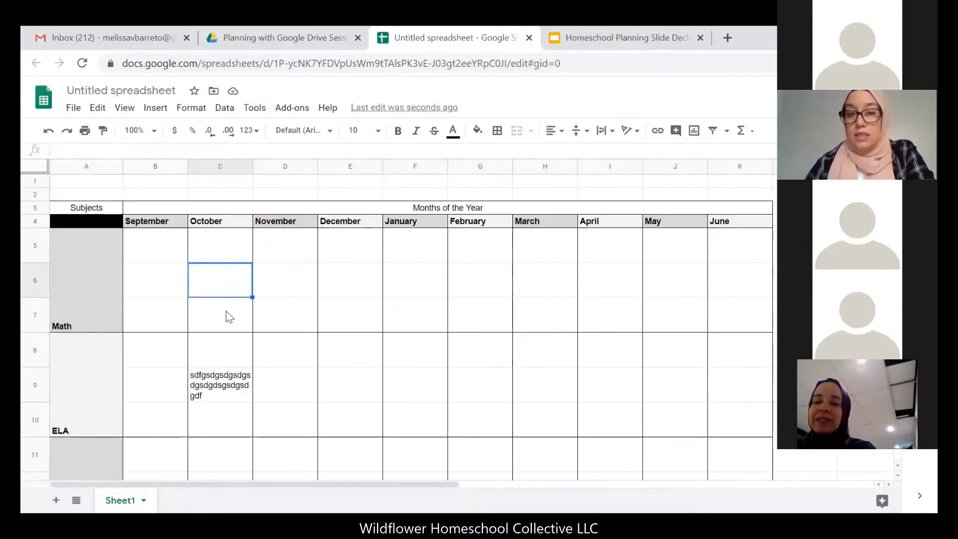
click(225, 305)
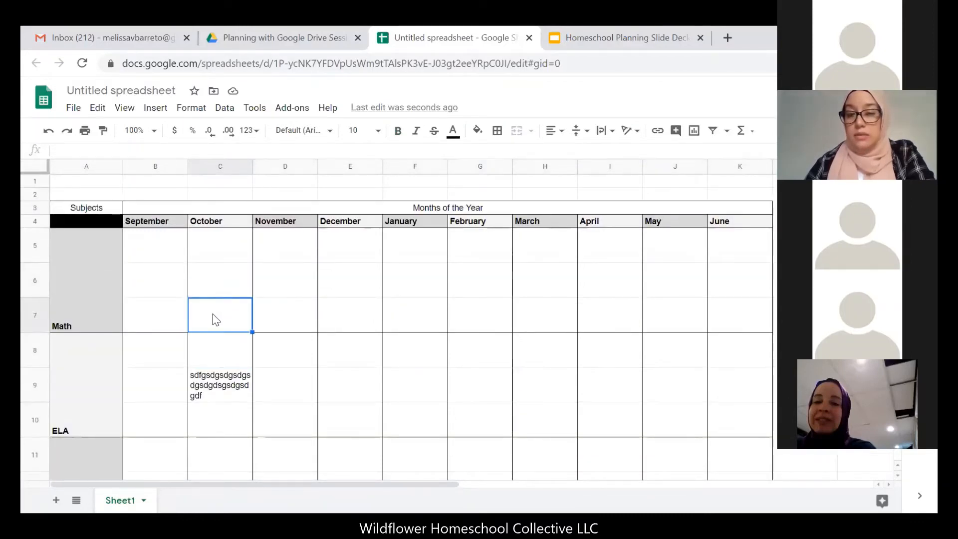
click(286, 388)
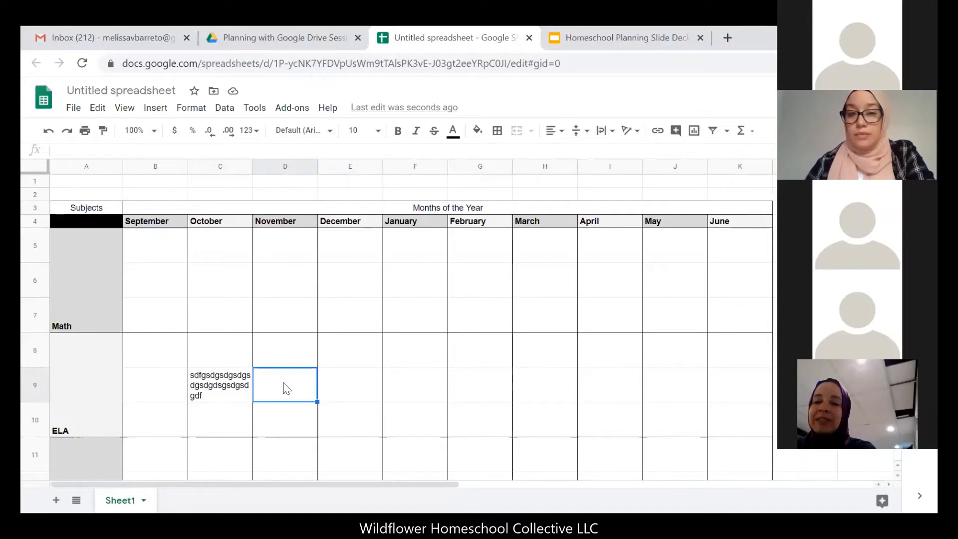
Try to resize the month columns B to K together with only the month header cells selected.
drag(168, 228, 744, 227)
mouse_move(772, 166)
mouse_down()
mouse_move(798, 167)
mouse_move(769, 166)
mouse_up()
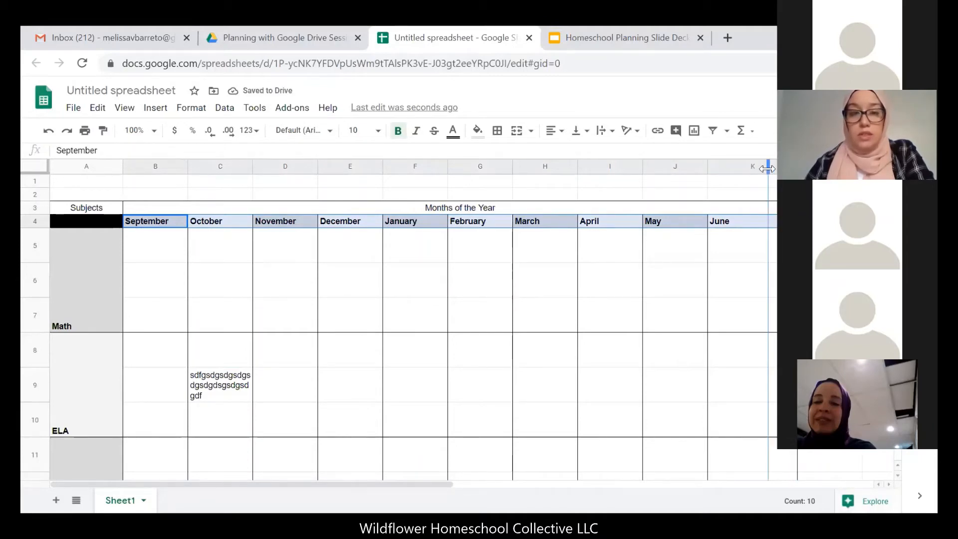
click(167, 233)
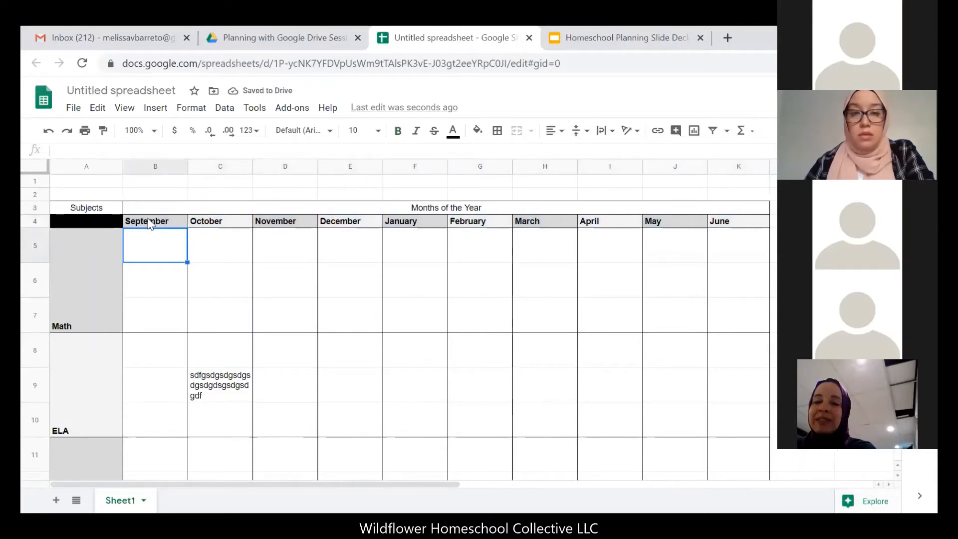
drag(150, 208, 747, 214)
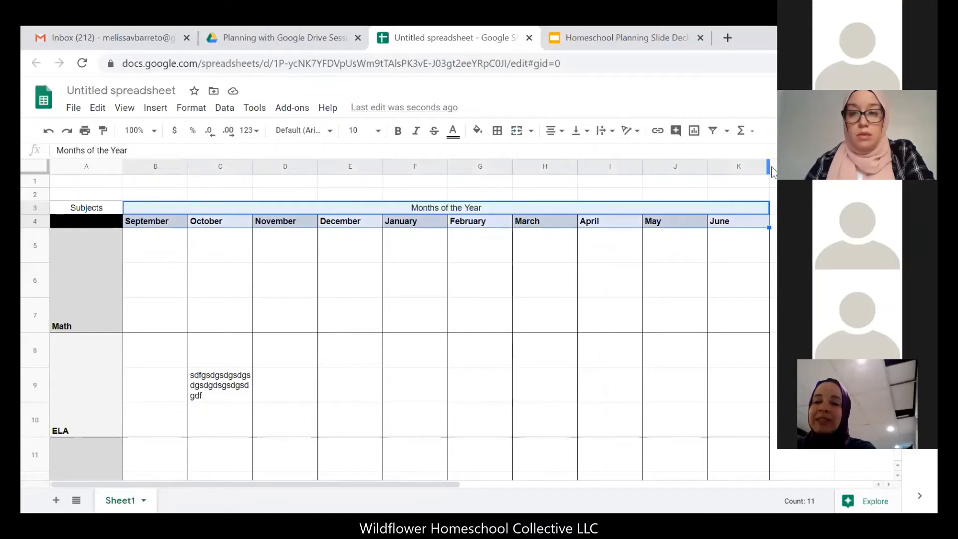
mouse_move(769, 168)
mouse_down()
mouse_move(793, 168)
mouse_move(775, 166)
mouse_up()
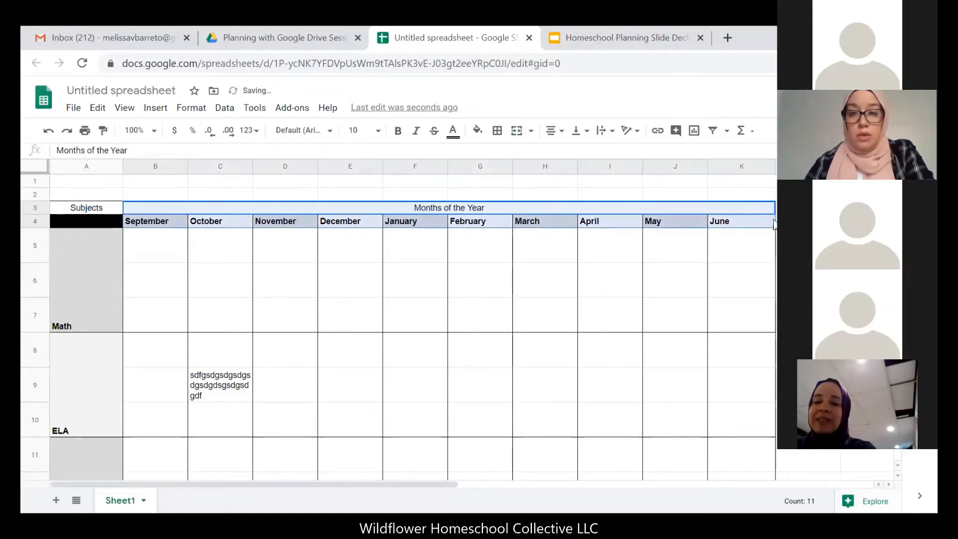
click(794, 230)
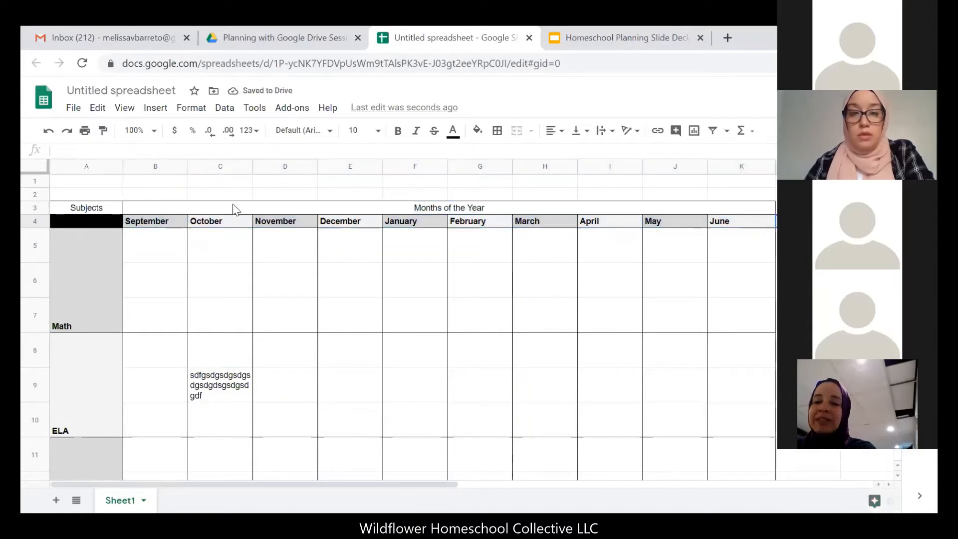
Try to widen all the month columns equally with the row 4 cells from A4 to K4 selected.
click(169, 223)
drag(186, 228, 313, 229)
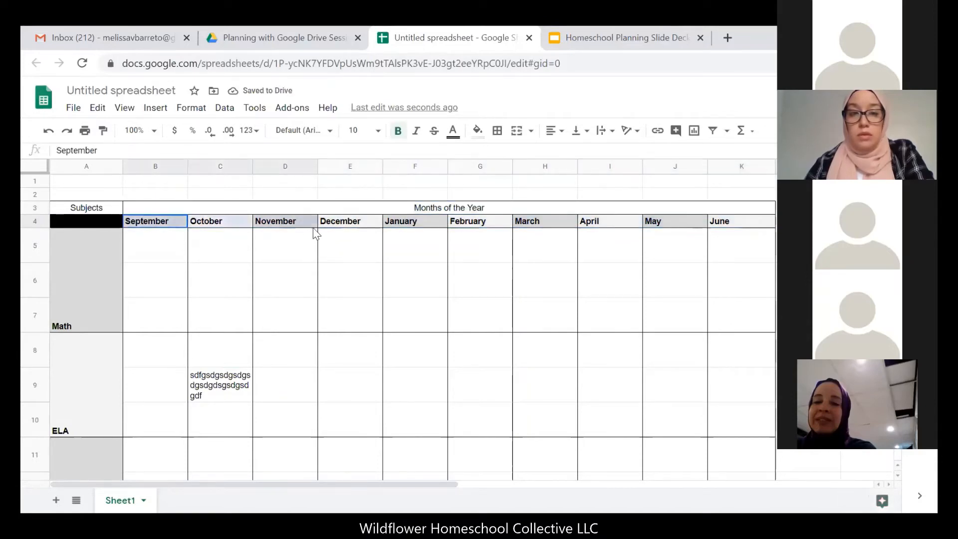
click(169, 231)
click(119, 221)
drag(165, 227, 762, 227)
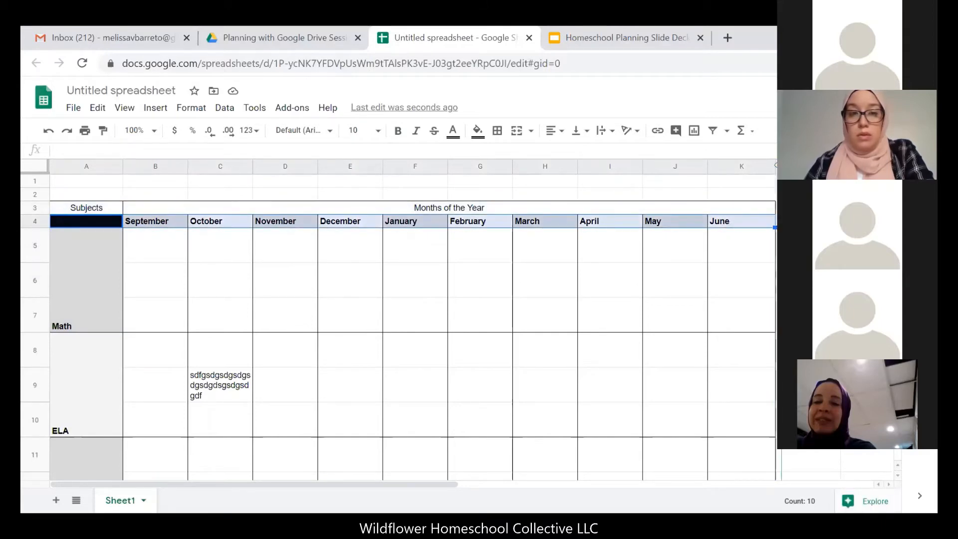
drag(793, 166, 783, 171)
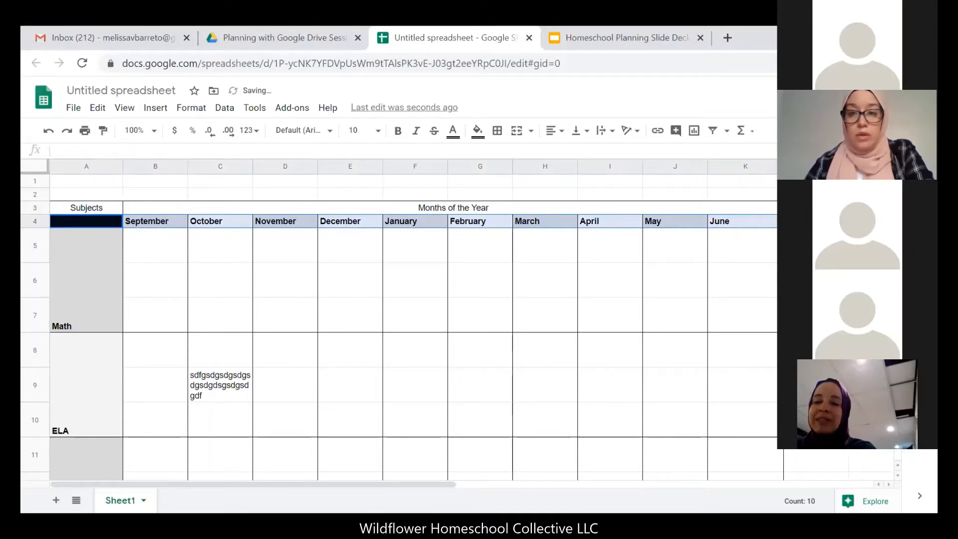
click(808, 195)
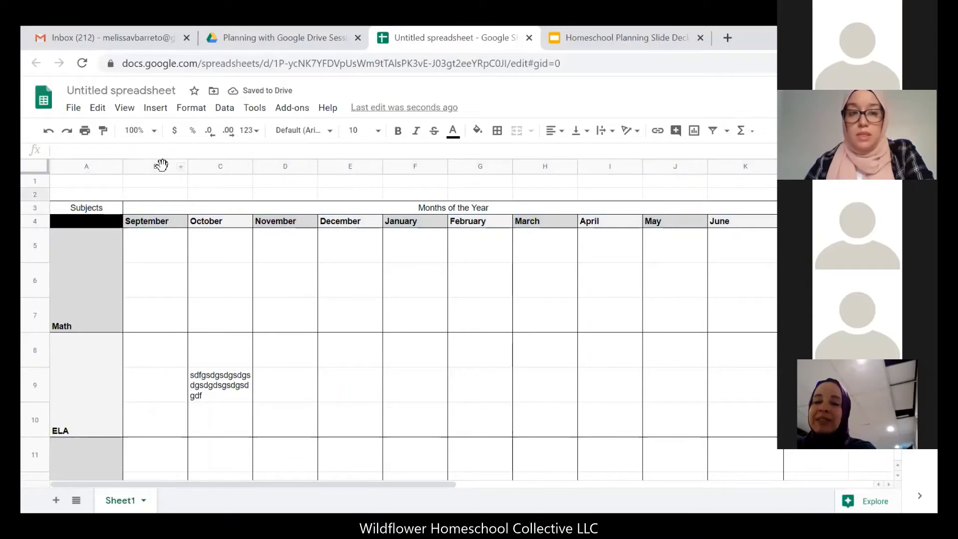
Widen the whole month columns B to K equally and clear the sample text from cell C9.
drag(161, 165, 801, 165)
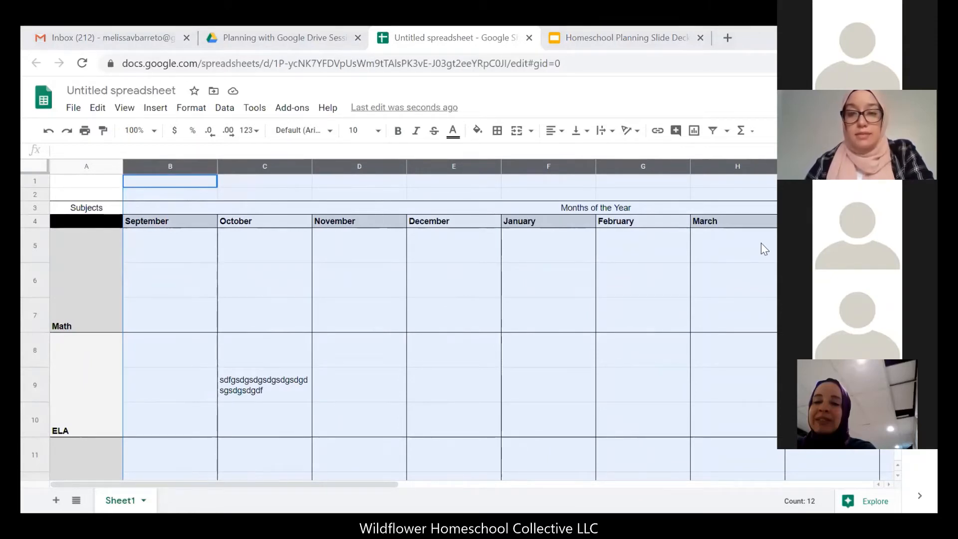
click(474, 265)
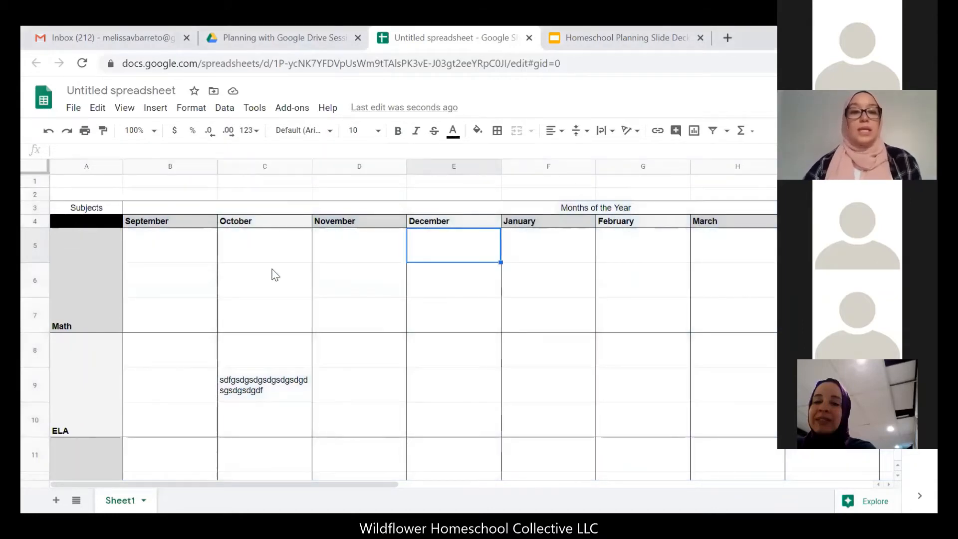
click(287, 395)
key(Delete)
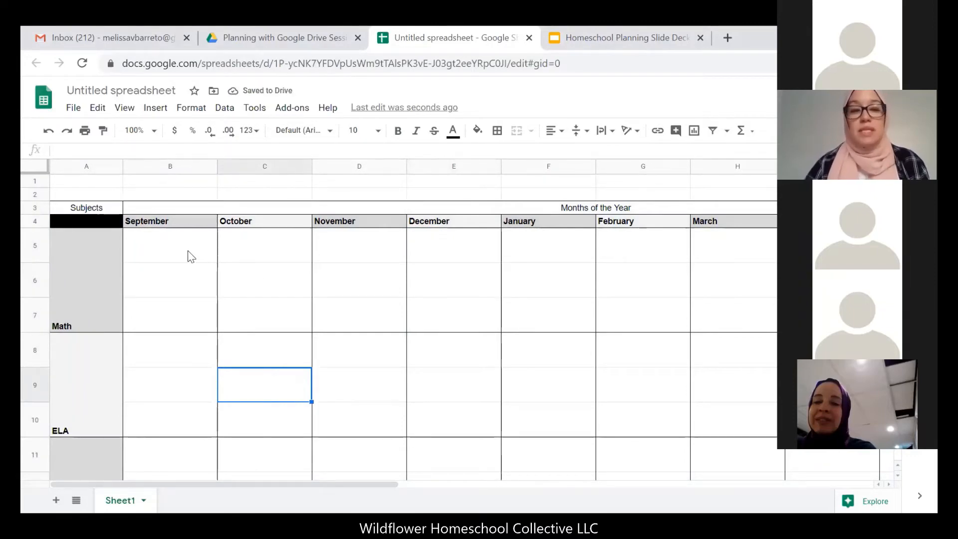
Set the sheet's zoom to 75%.
click(183, 281)
click(179, 327)
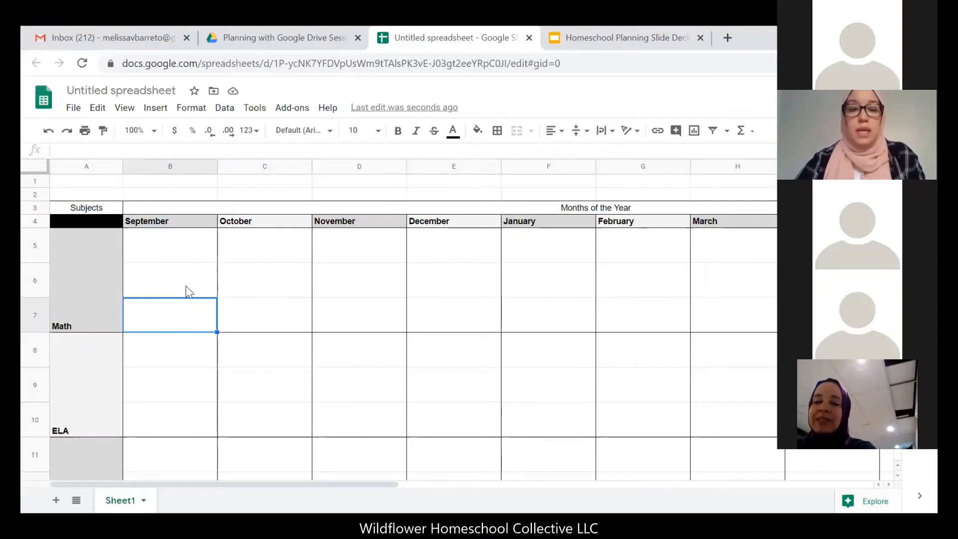
click(199, 244)
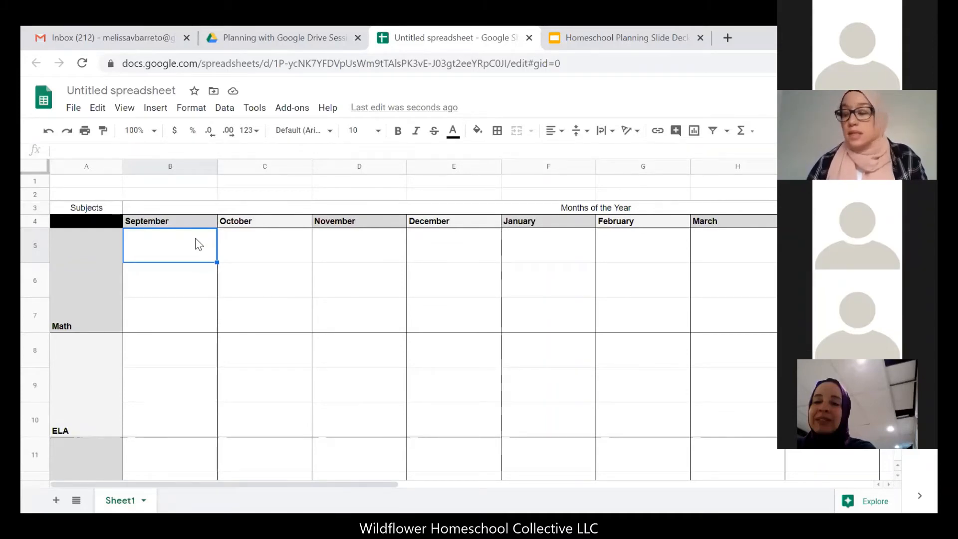
click(147, 131)
click(149, 174)
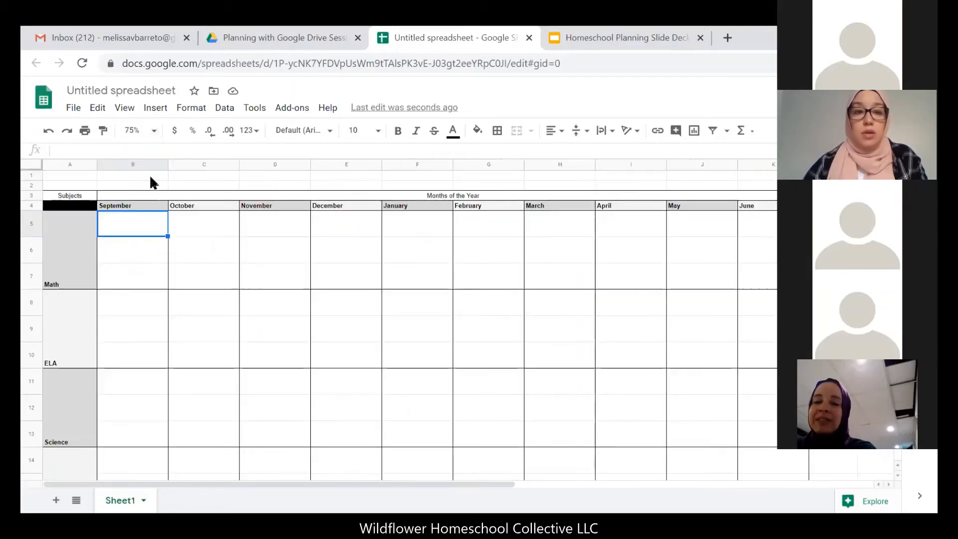
click(186, 276)
click(143, 235)
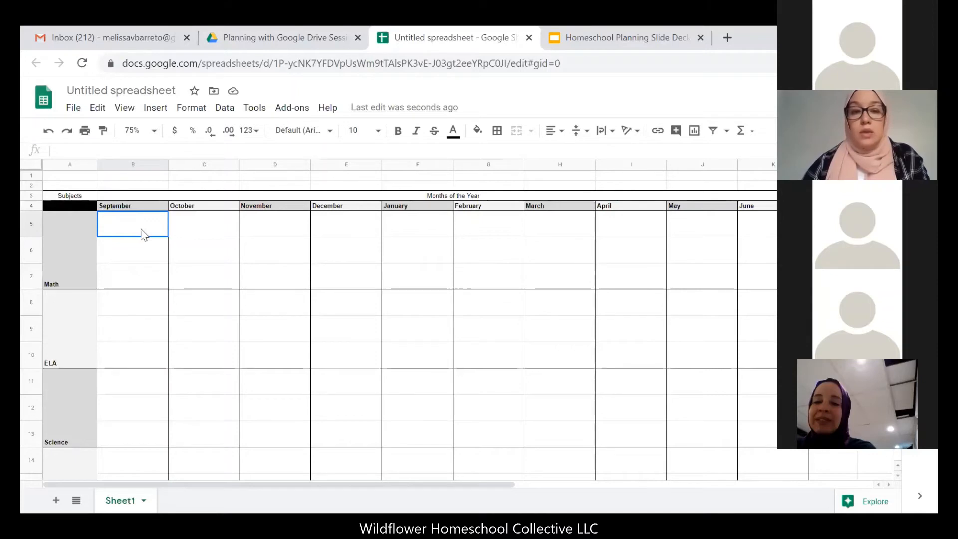
key(shift+Right)
click(153, 310)
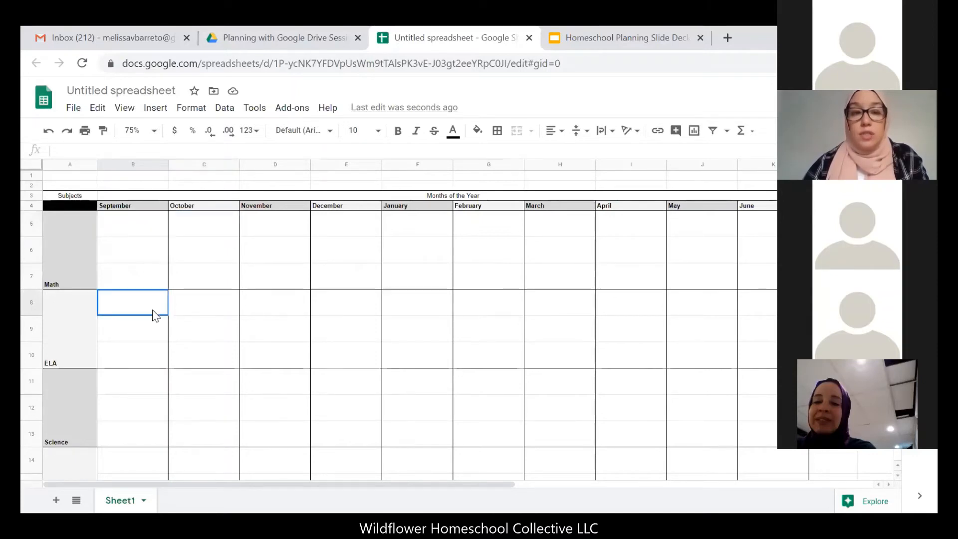
Add a conditional formatting rule to B5:K5 that gives cells that are not empty black text and a light blue fill.
drag(154, 227, 752, 238)
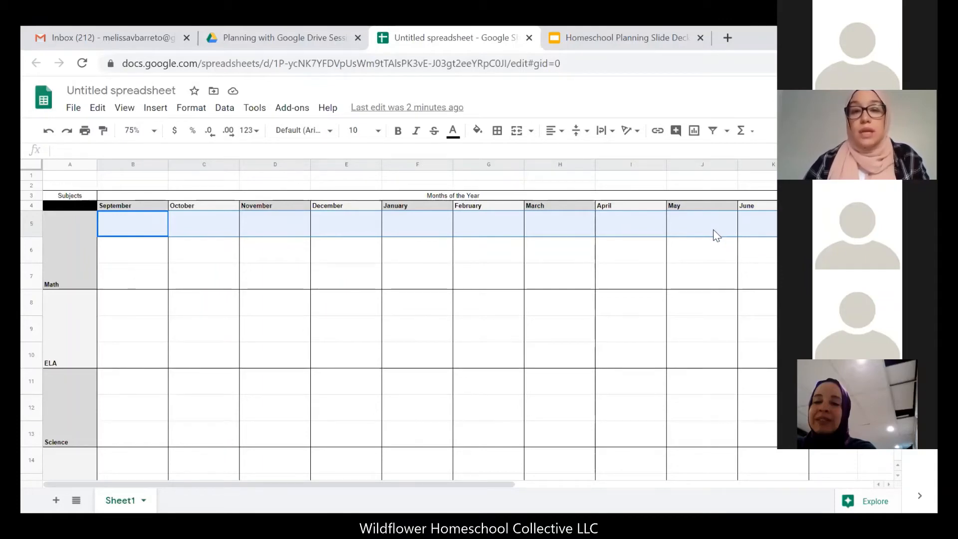
click(194, 112)
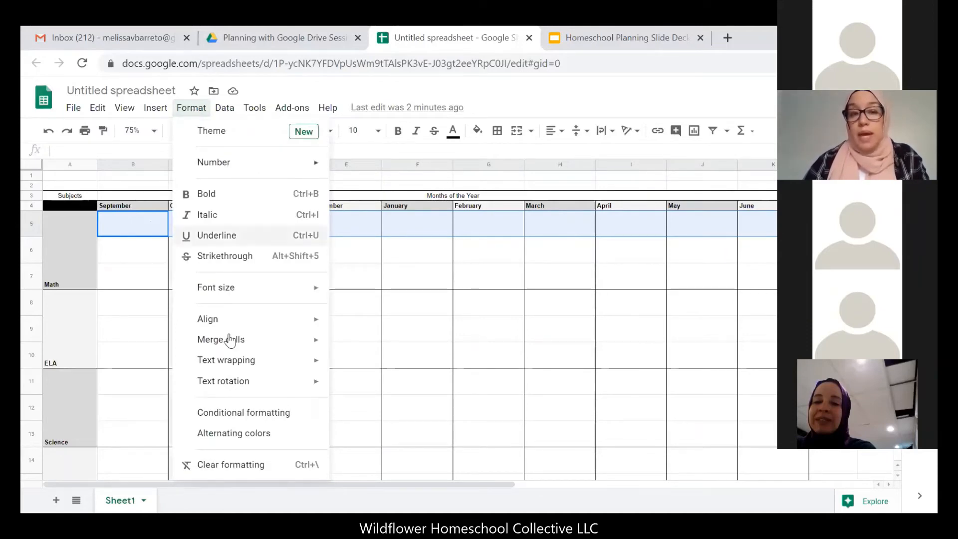
click(272, 413)
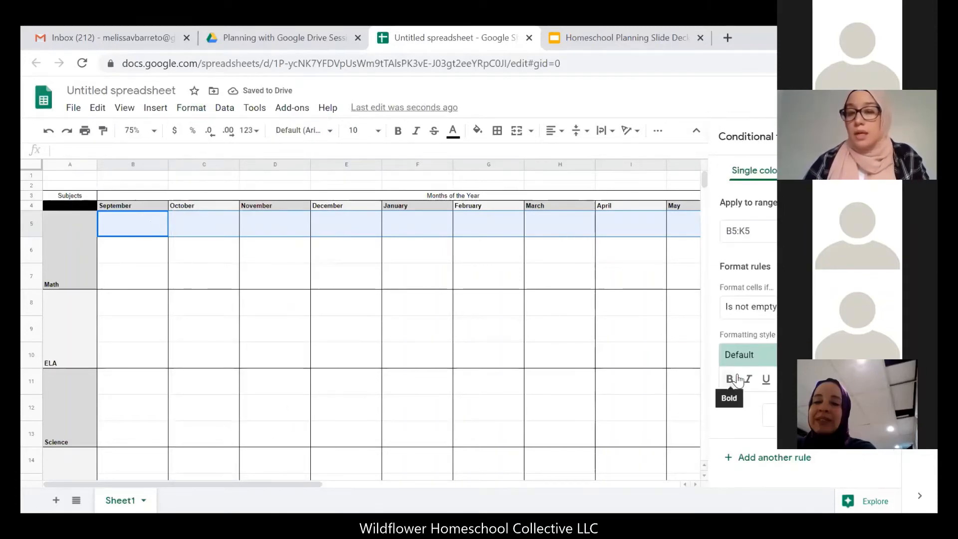
click(825, 380)
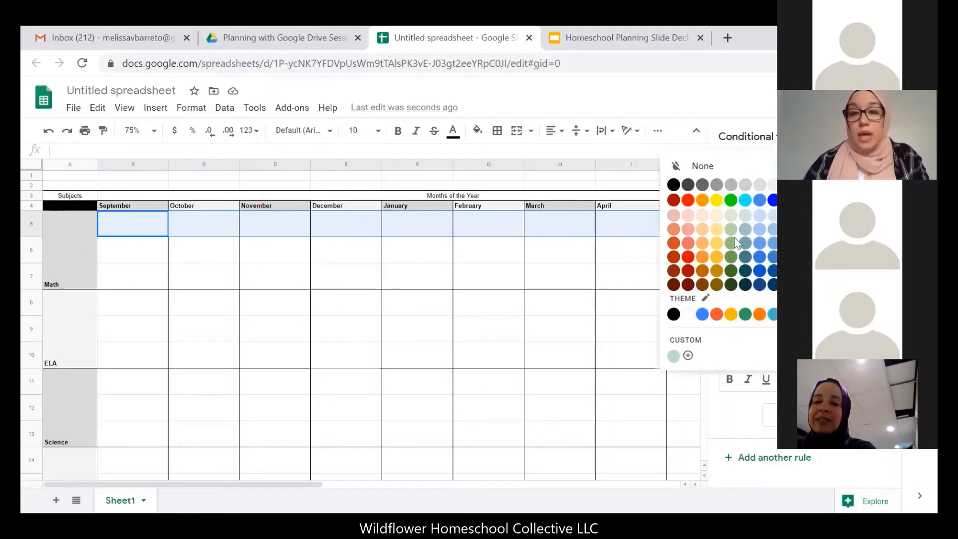
click(672, 186)
click(836, 380)
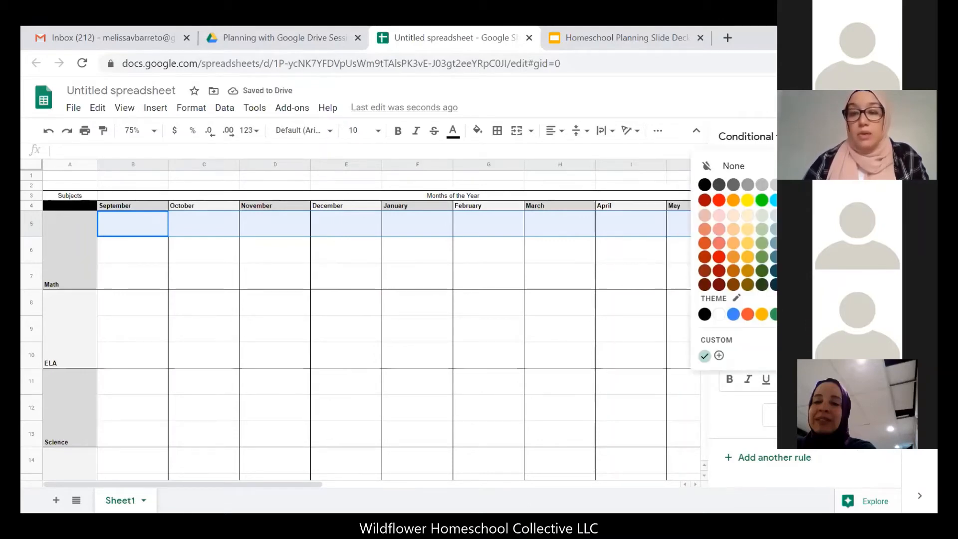
click(805, 229)
click(861, 415)
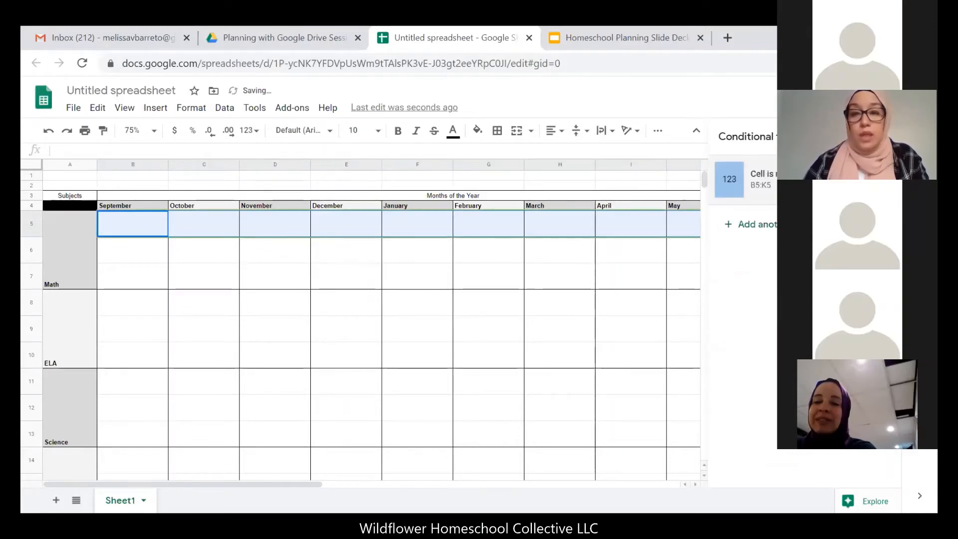
Enter the sample text "sdfgs" in cell B5 to test the conditional formatting rule.
click(297, 282)
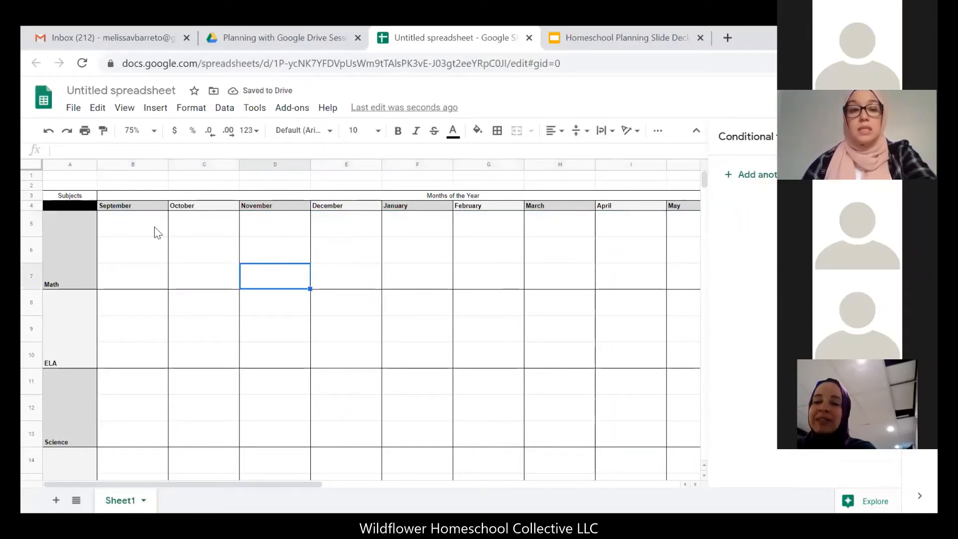
click(156, 232)
text(sdfgs)
click(212, 229)
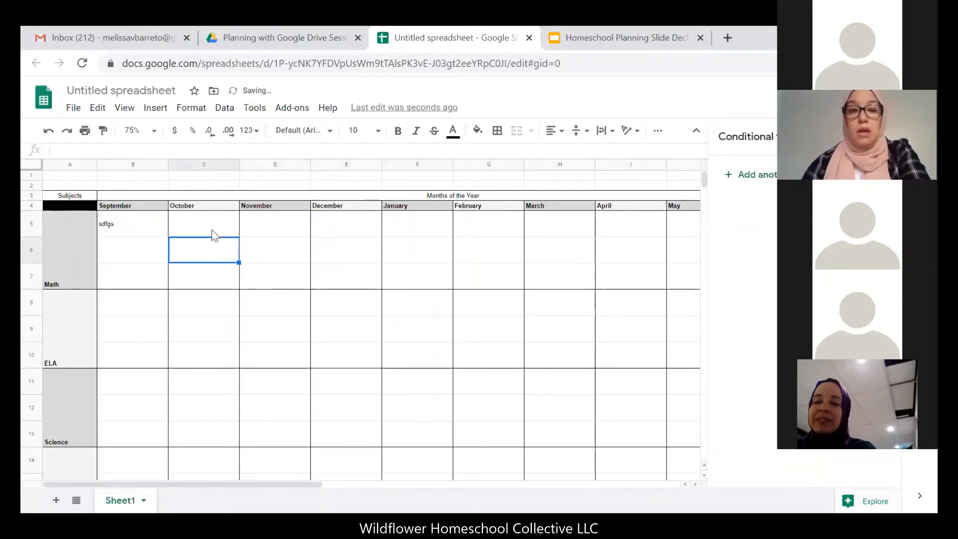
Enter "dfdg" in the October and November cells of Math's first row, and close the conditional formatting rules.
text(dfdg)
click(289, 229)
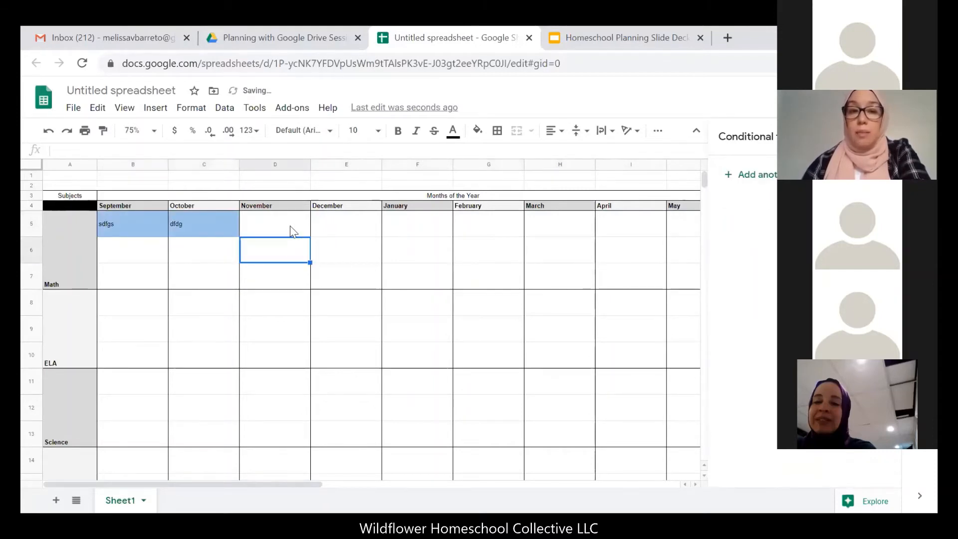
text(dfdg)
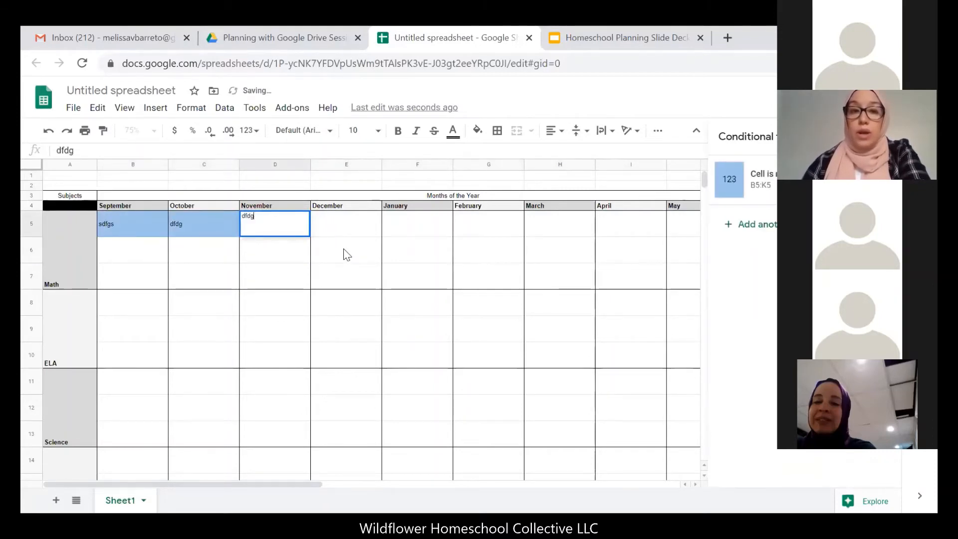
click(346, 255)
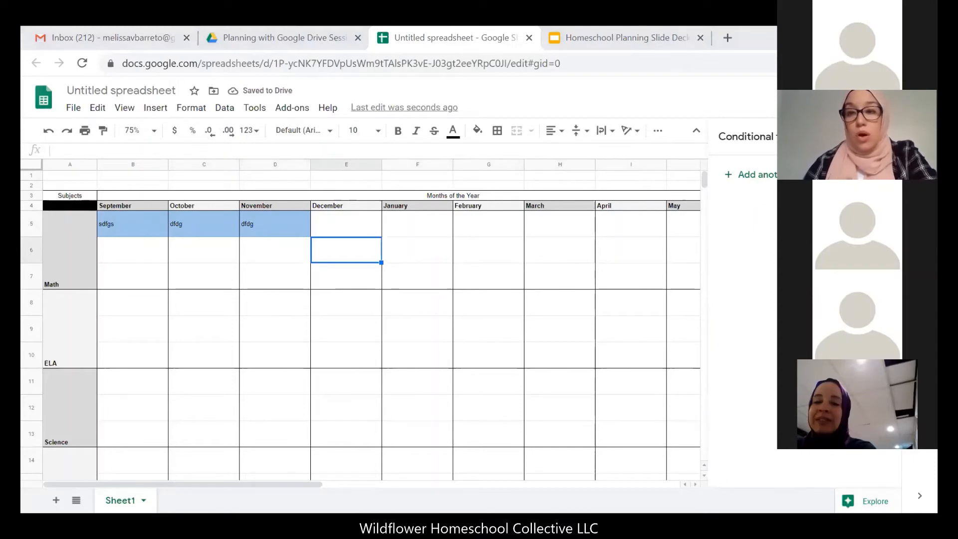
click(886, 136)
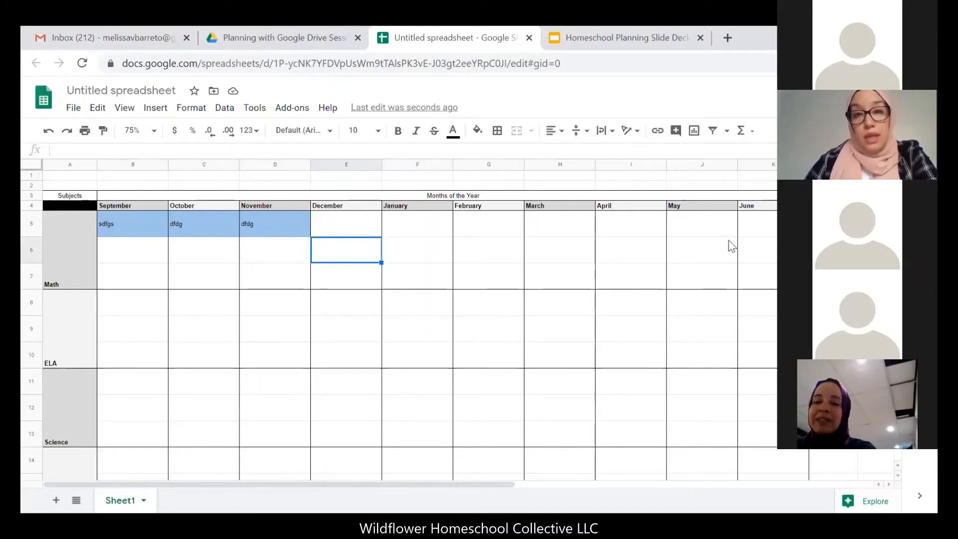
Copy Math's first row from September to June into the first ELA row.
drag(324, 229, 130, 226)
click(283, 227)
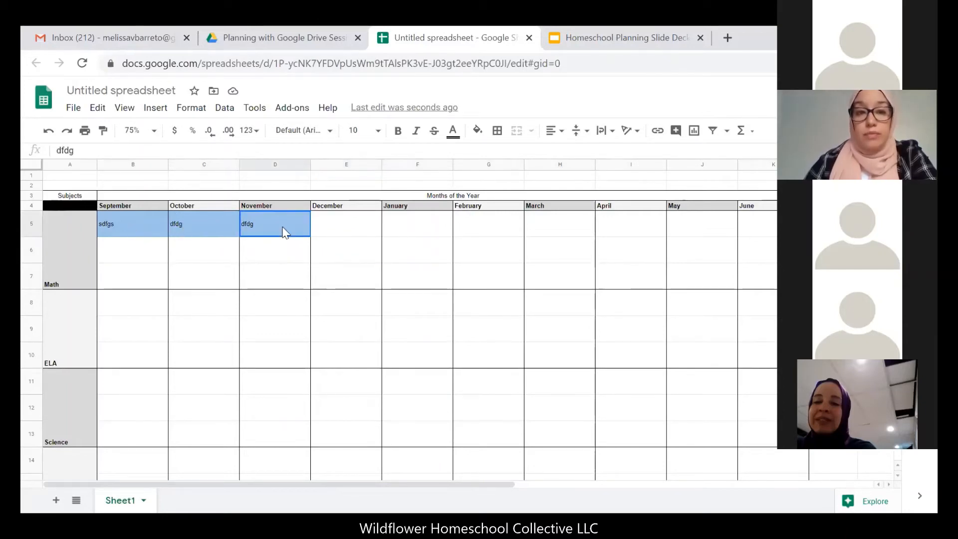
click(143, 234)
drag(424, 243, 750, 234)
key(ctrl+c)
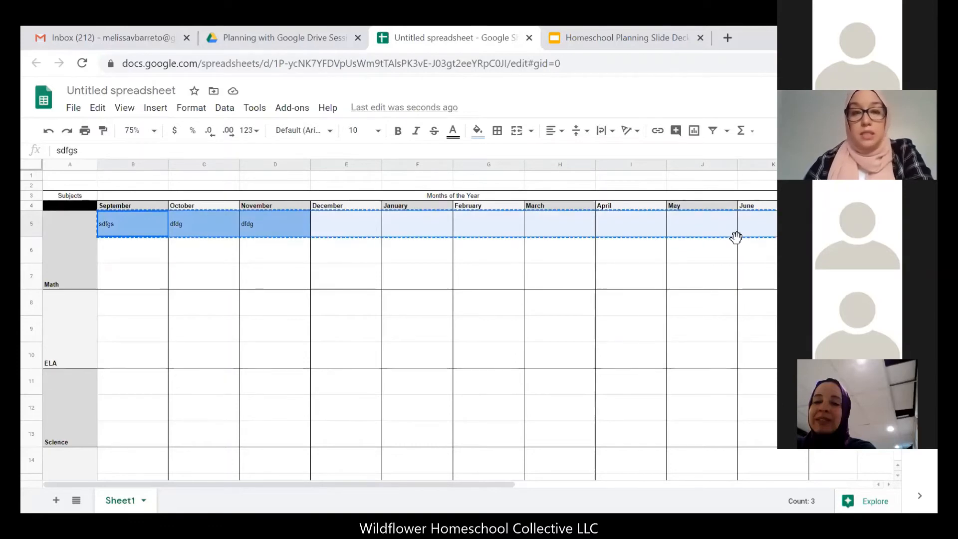
click(133, 310)
key(ctrl+v)
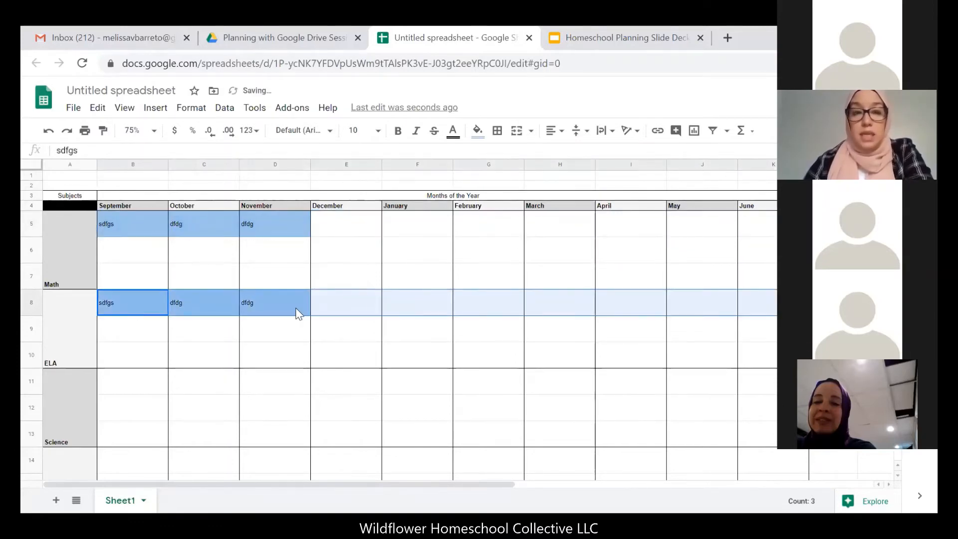
Enter "dsfg" in the December cell of the first ELA row.
click(368, 301)
text(dsfg)
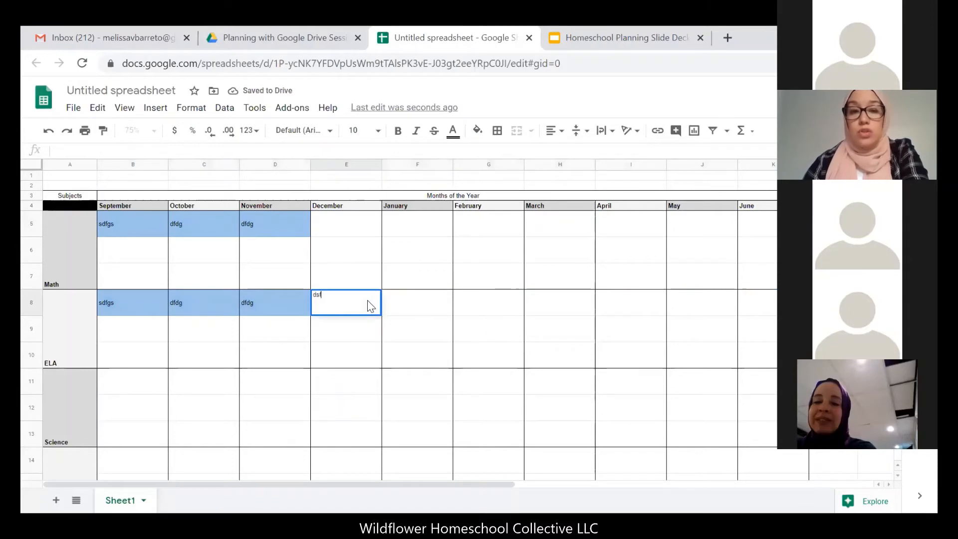
click(404, 327)
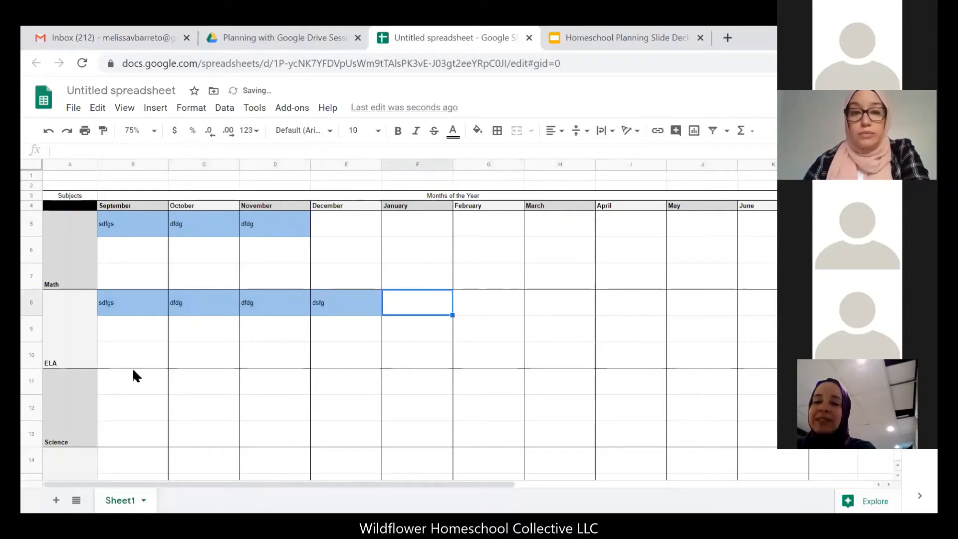
Paste the copied Math row into the first Science row and the first Art row.
drag(150, 382, 755, 391)
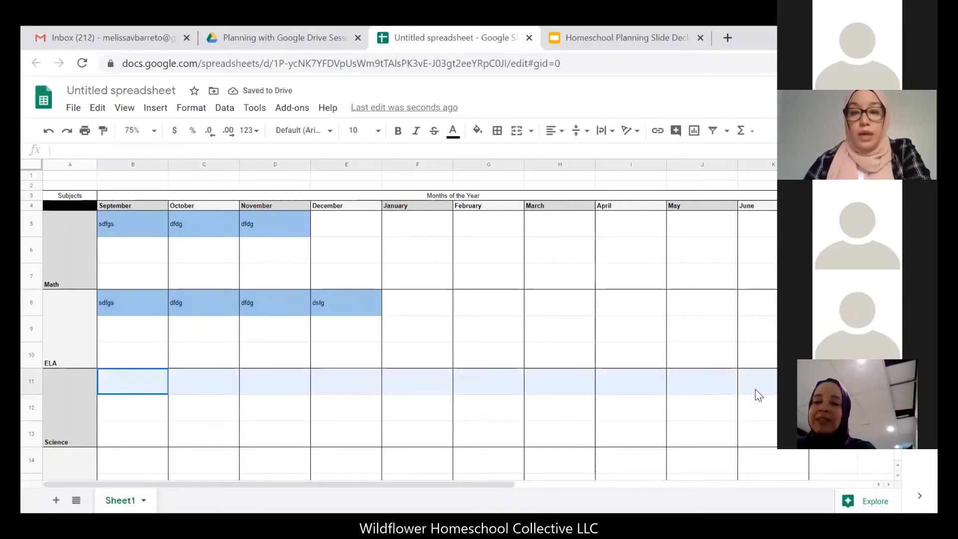
key(ctrl+v)
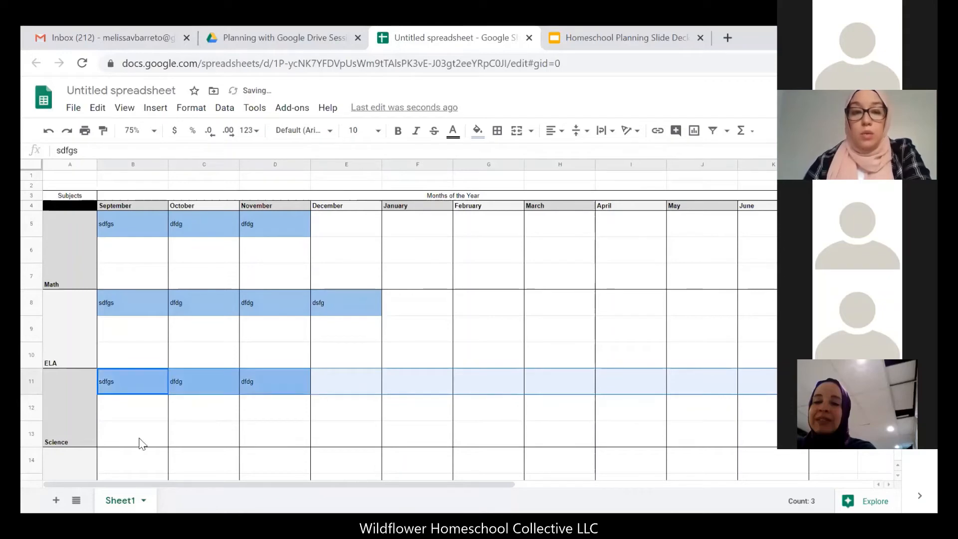
click(116, 458)
drag(377, 457, 755, 458)
key(ctrl+v)
Paste the copied Math row into the first rows of Geography and Civics and Govt and of Spiritual Studies.
scroll(562, 367, down, 3)
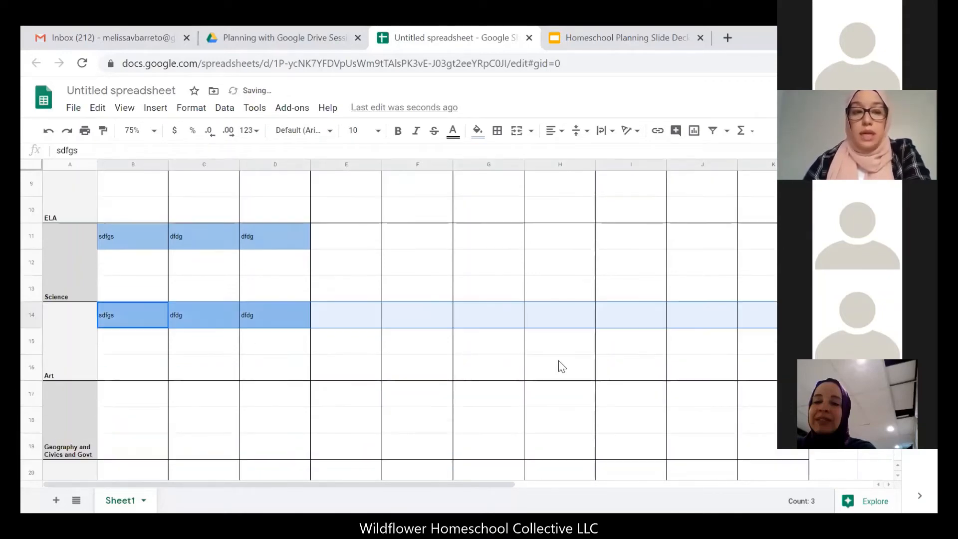
drag(157, 405, 752, 389)
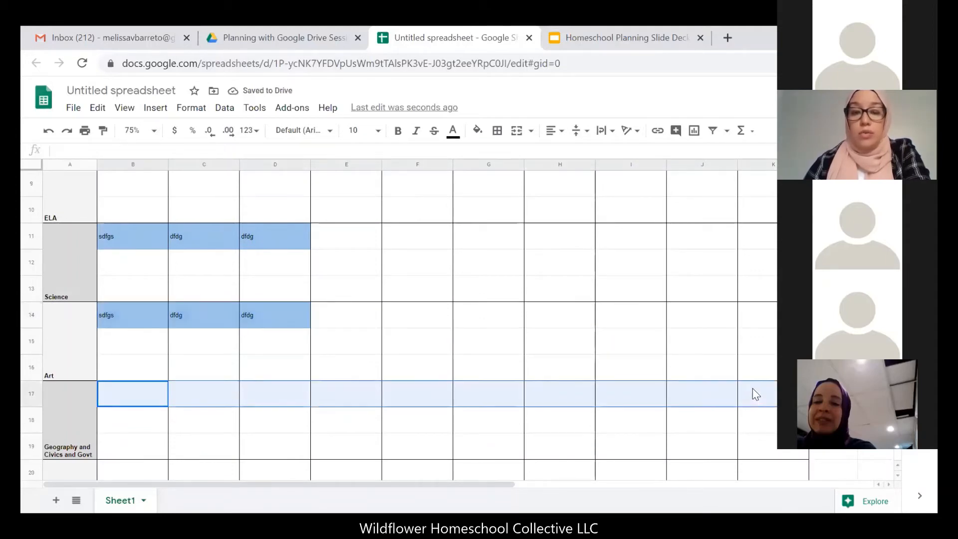
key(ctrl+v)
scroll(151, 365, down, 3)
drag(145, 344, 762, 348)
key(ctrl+v)
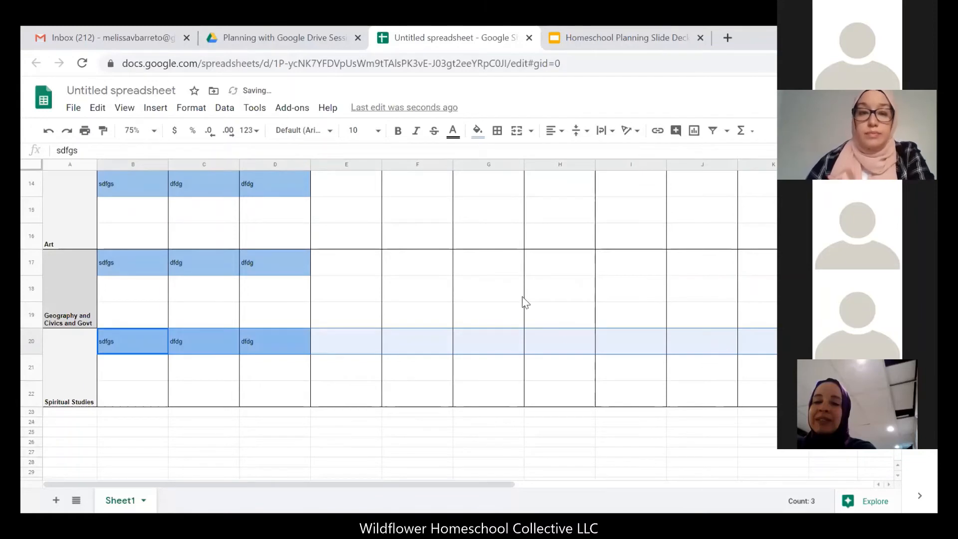
click(497, 299)
scroll(497, 307, up, 8)
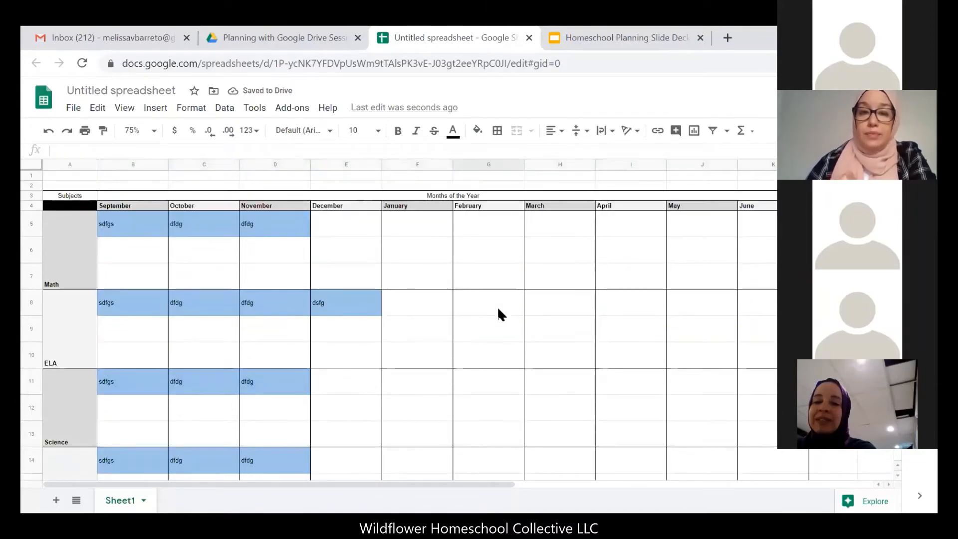
scroll(497, 307, down, 5)
scroll(497, 306, up, 4)
scroll(497, 306, up, 1)
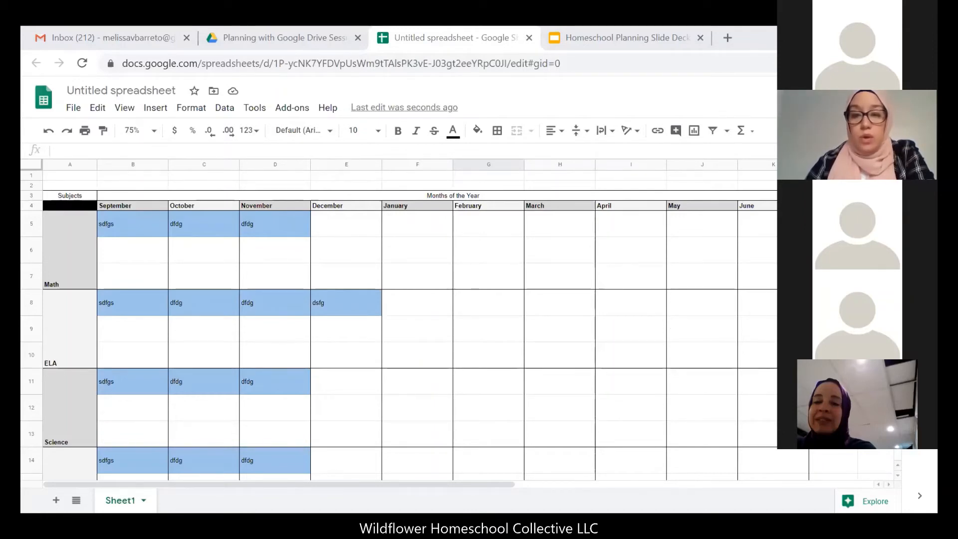
Insert one empty row above and one empty row below row 29, in the blank area under the planner.
scroll(298, 280, down, 2)
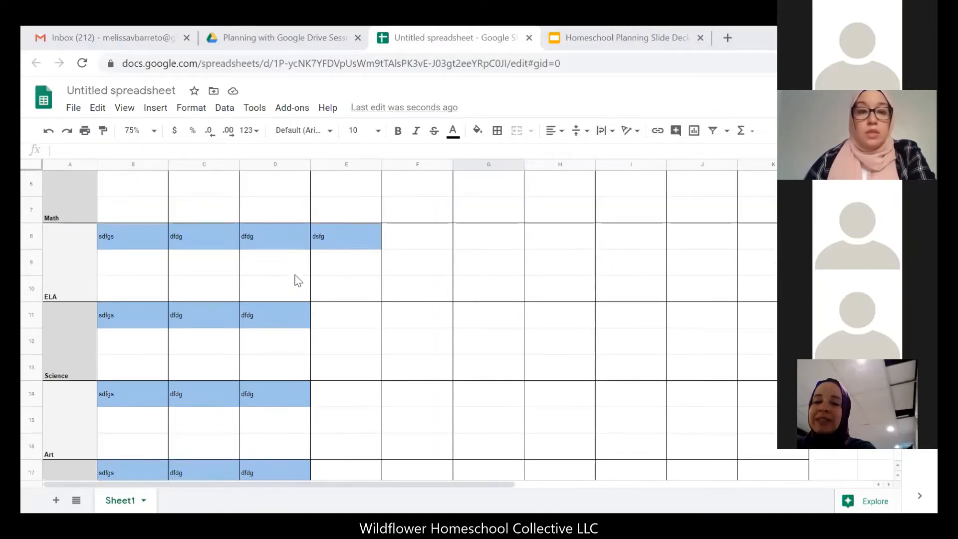
scroll(298, 281, down, 6)
scroll(298, 280, down, 4)
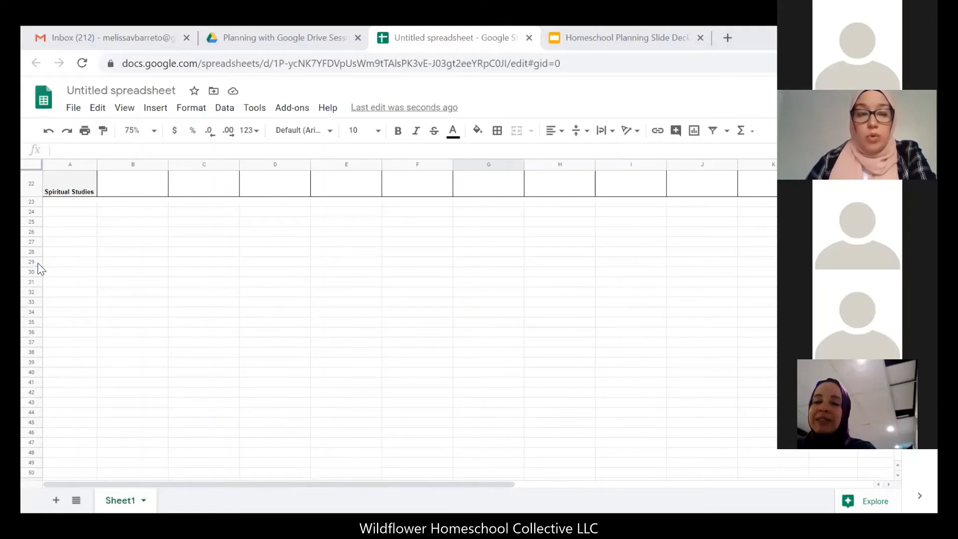
click(86, 263)
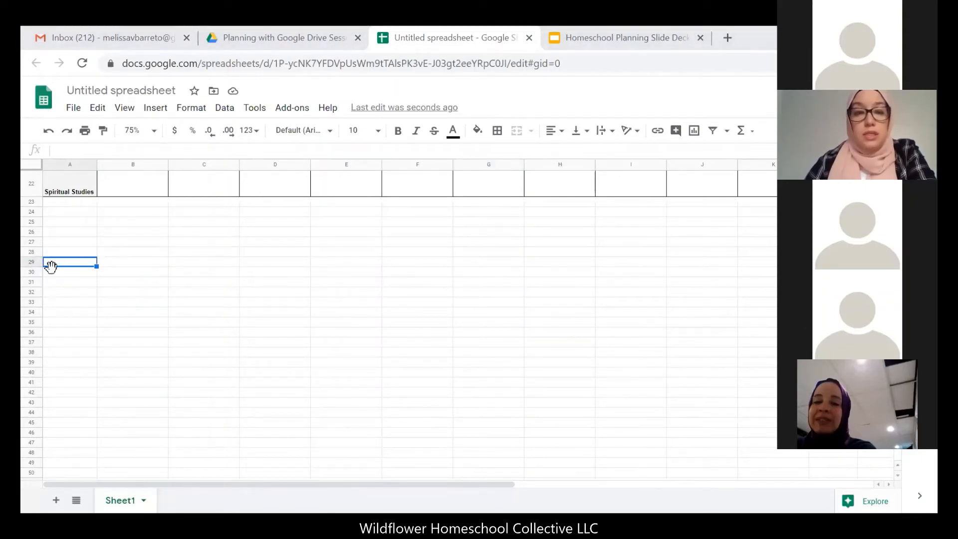
click(31, 261)
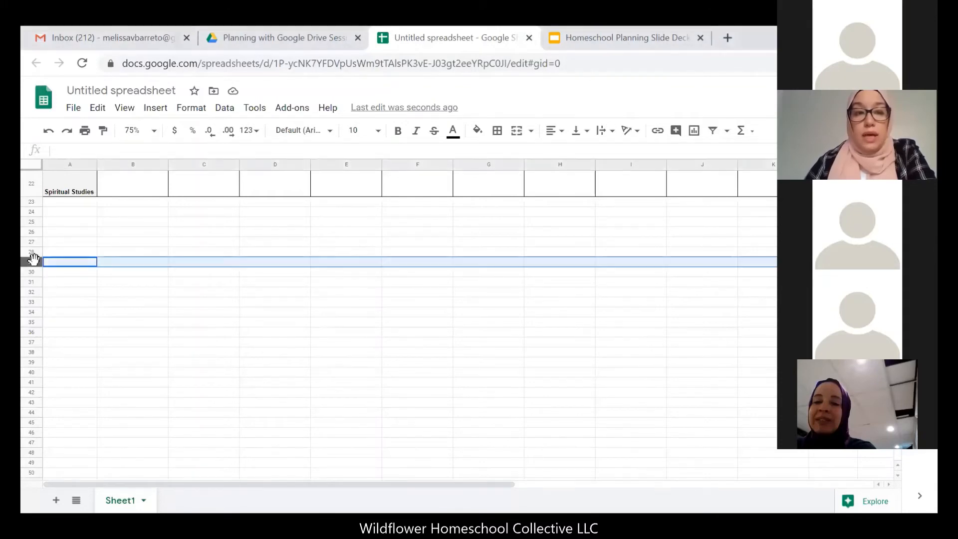
right_click(33, 259)
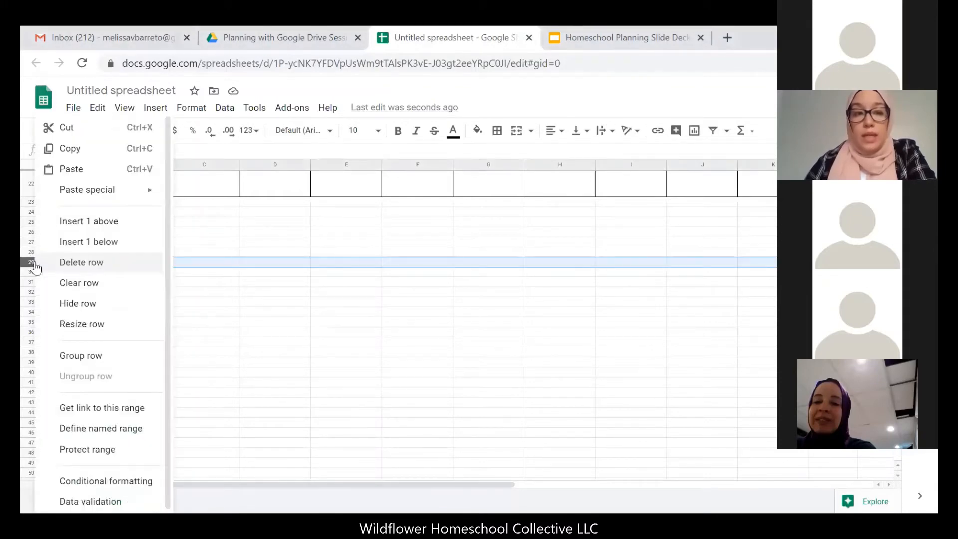
click(87, 225)
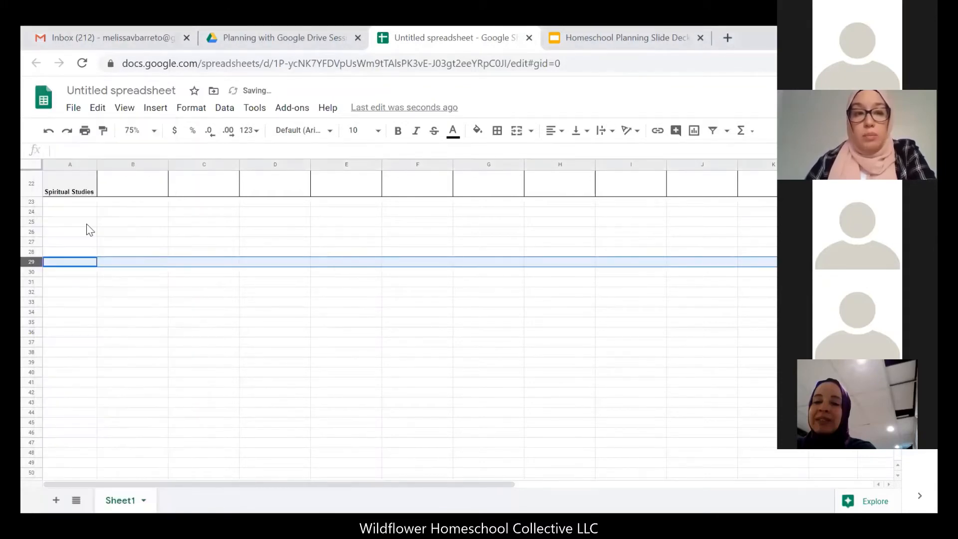
right_click(33, 263)
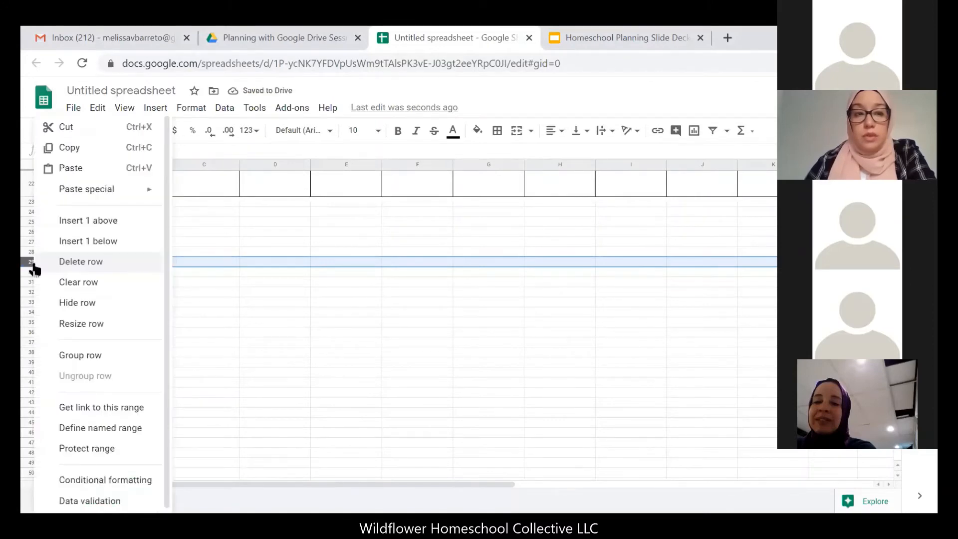
click(88, 242)
Merge cells A29 to A31 into a single cell.
click(64, 274)
drag(71, 262, 73, 283)
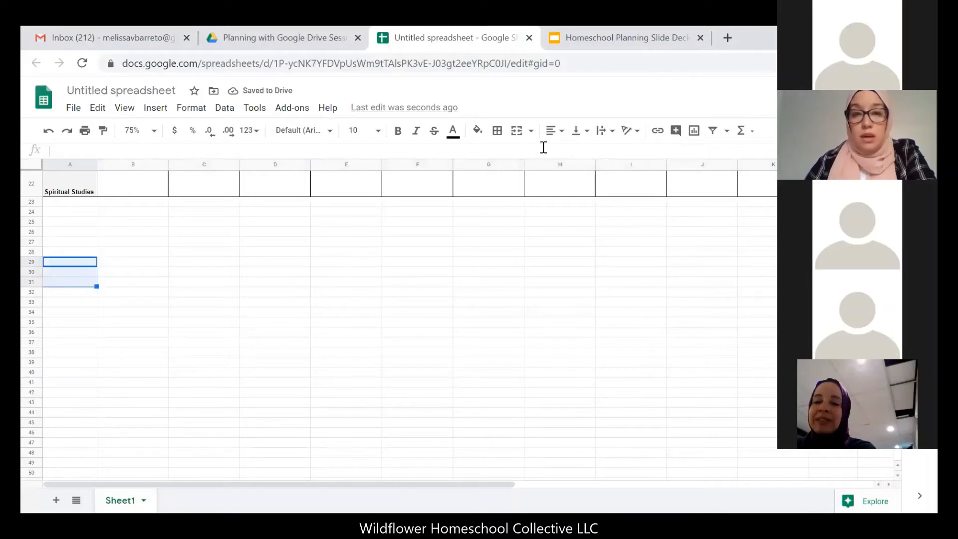
click(519, 132)
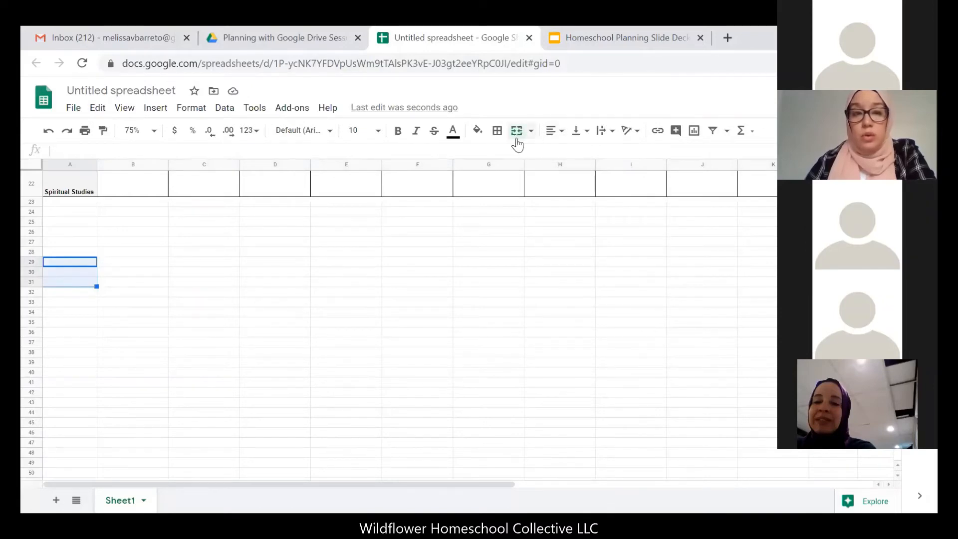
click(135, 294)
click(73, 275)
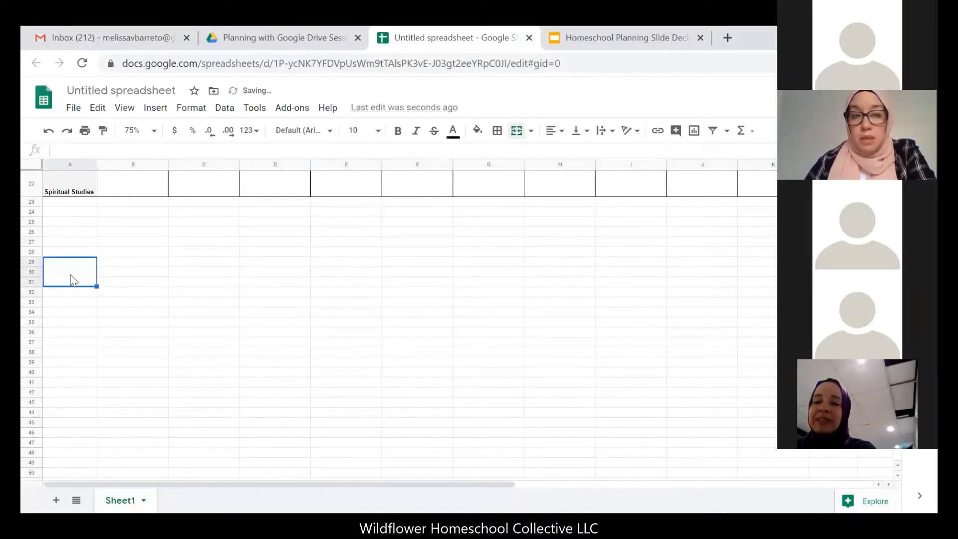
click(112, 265)
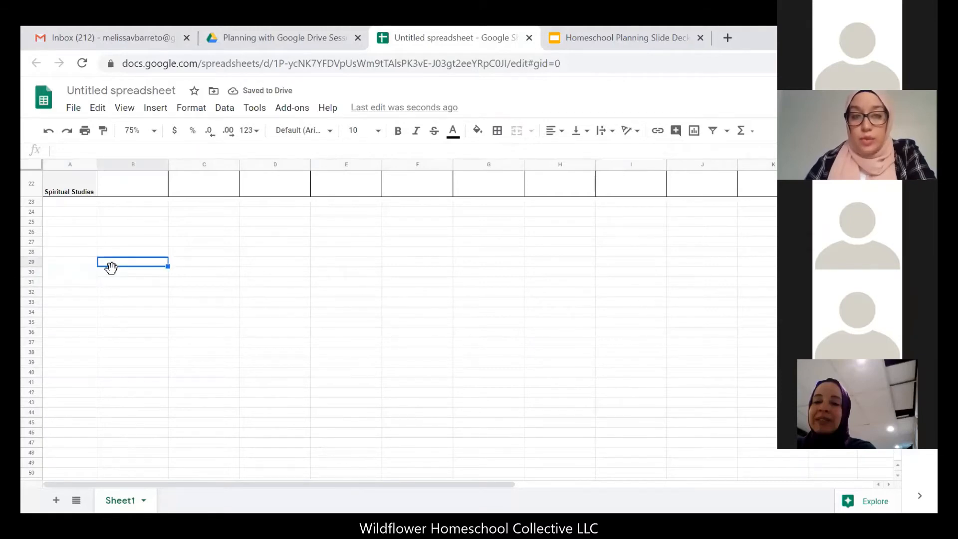
click(112, 273)
click(113, 283)
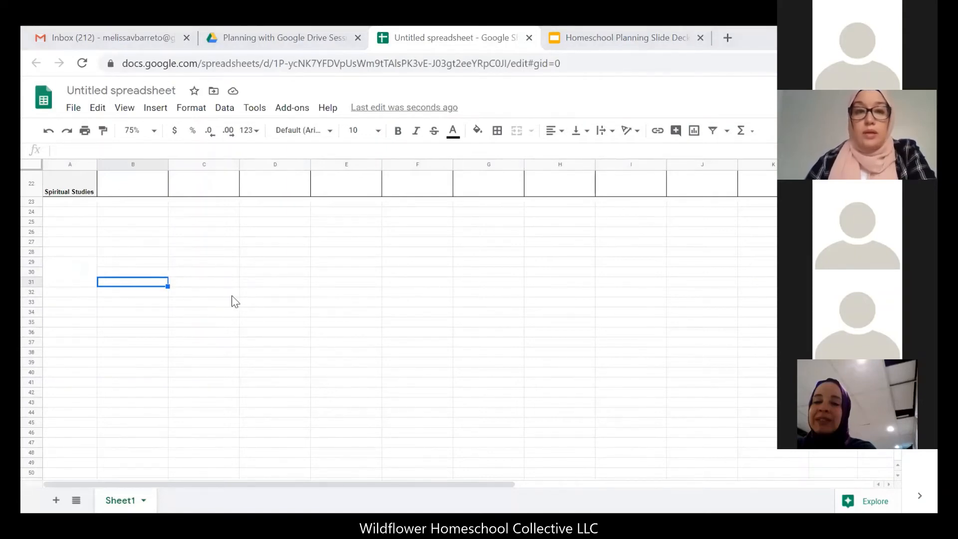
Add a conditional formatting rule to B6:K6, Math's second row, that fills cells light green when they are not empty.
scroll(232, 297, up, 5)
scroll(232, 297, up, 3)
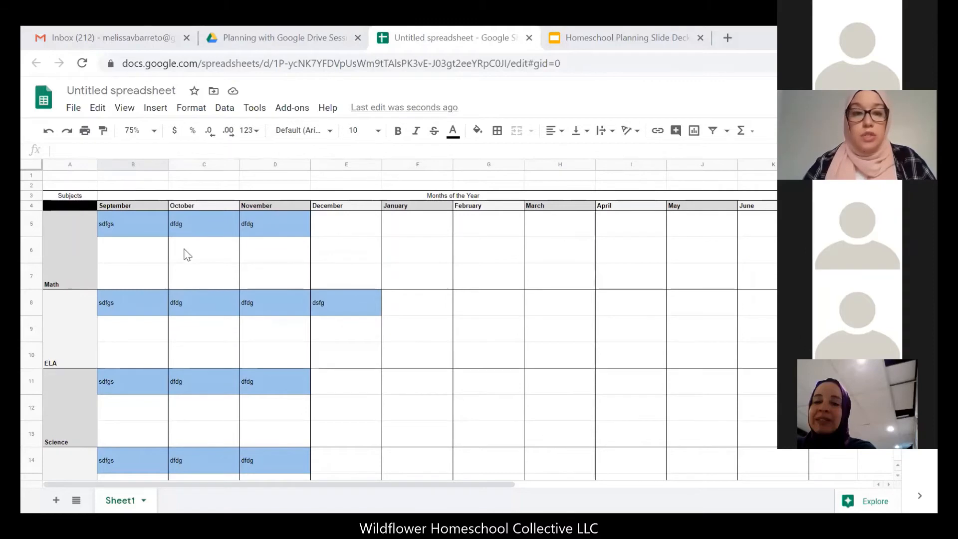
drag(153, 256, 749, 255)
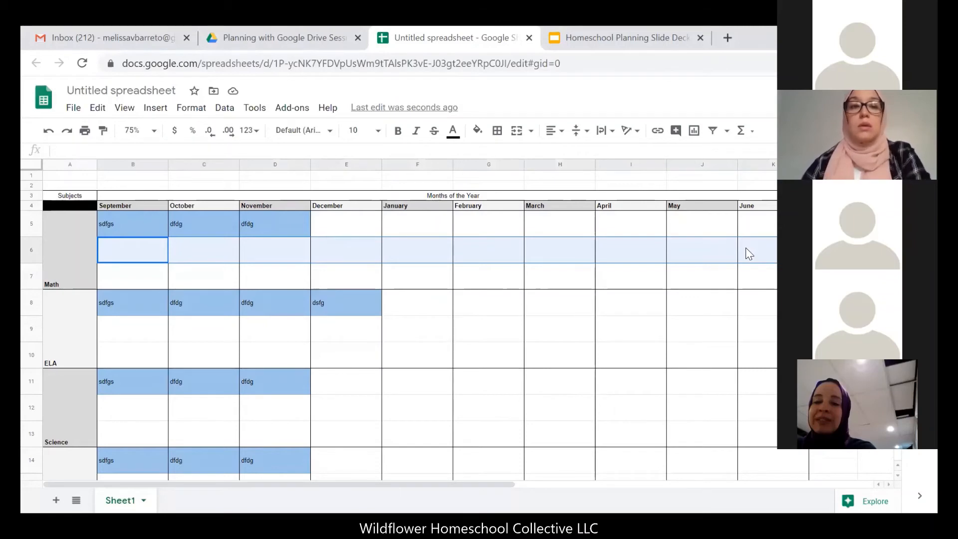
click(191, 107)
click(254, 414)
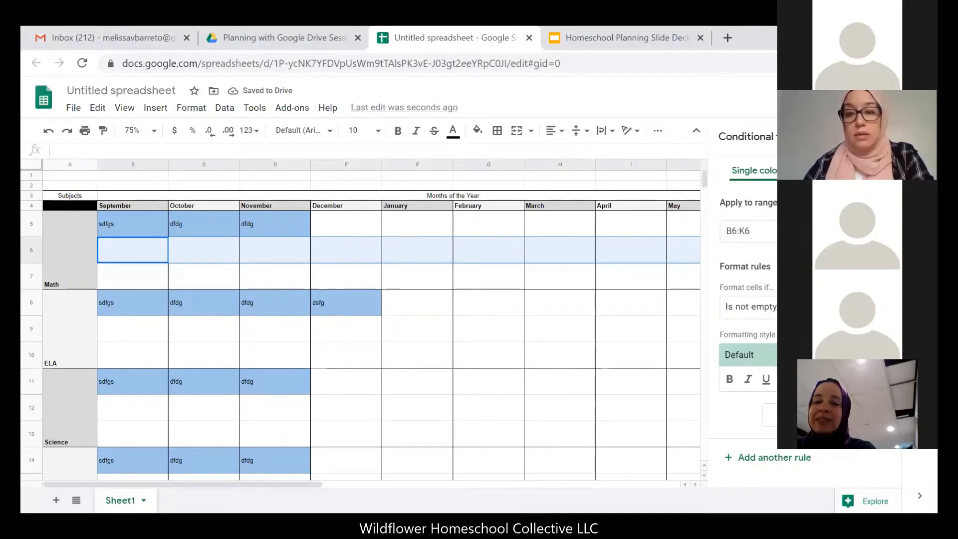
click(806, 380)
click(675, 185)
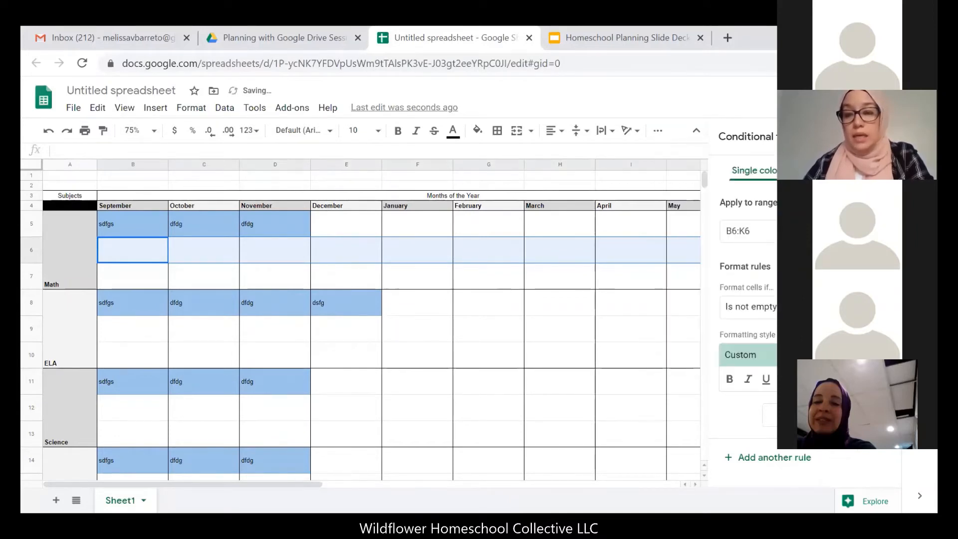
click(831, 379)
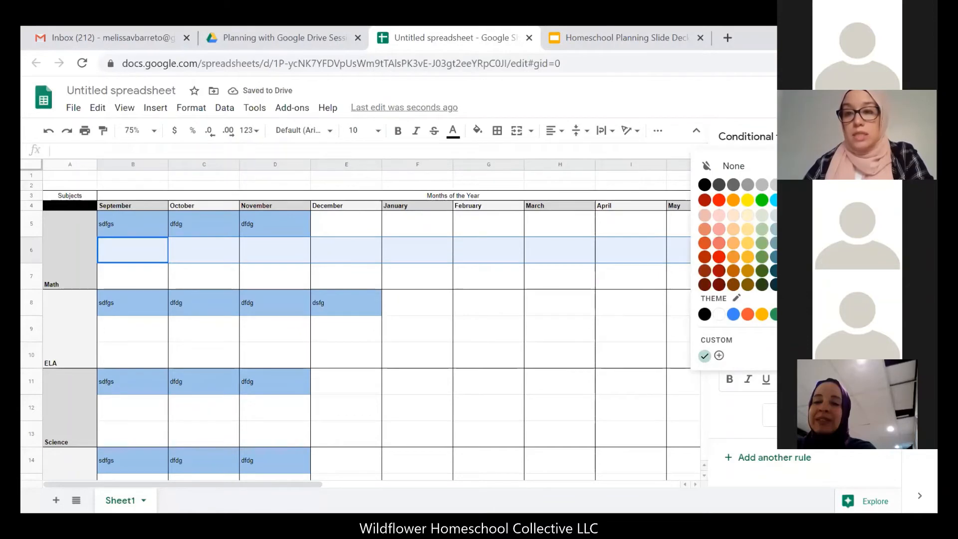
click(766, 229)
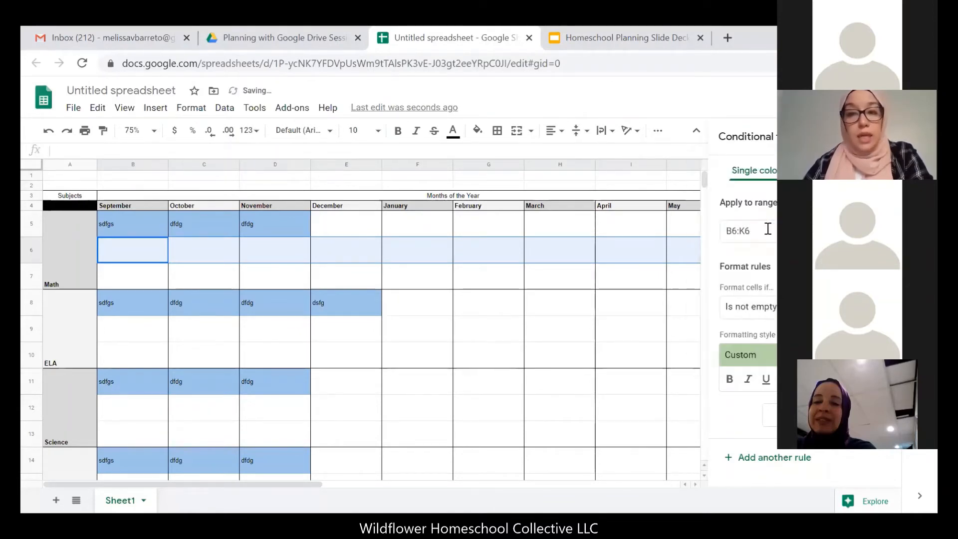
click(859, 415)
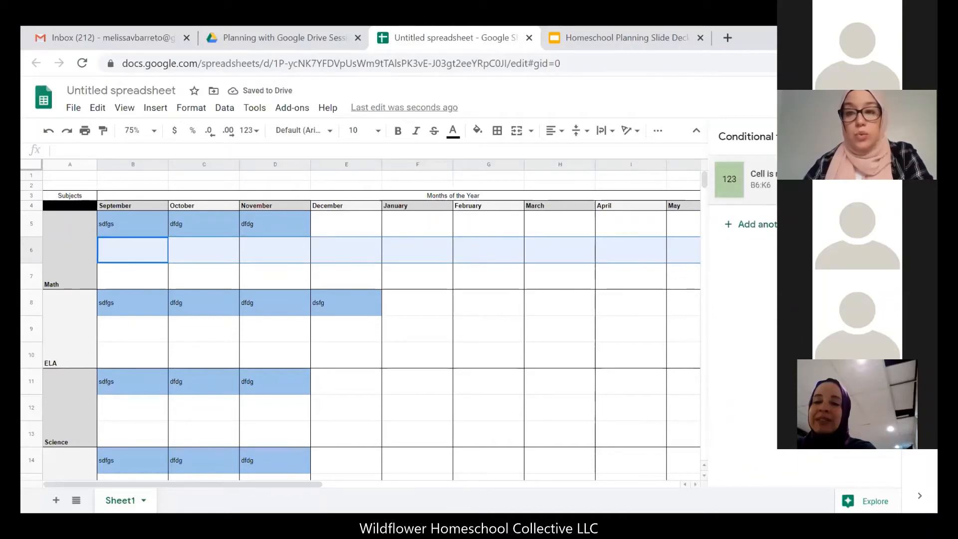
Enter the sample texts sfg, sdfds and sdfg in Math's second row for November, December and January.
click(887, 136)
click(485, 286)
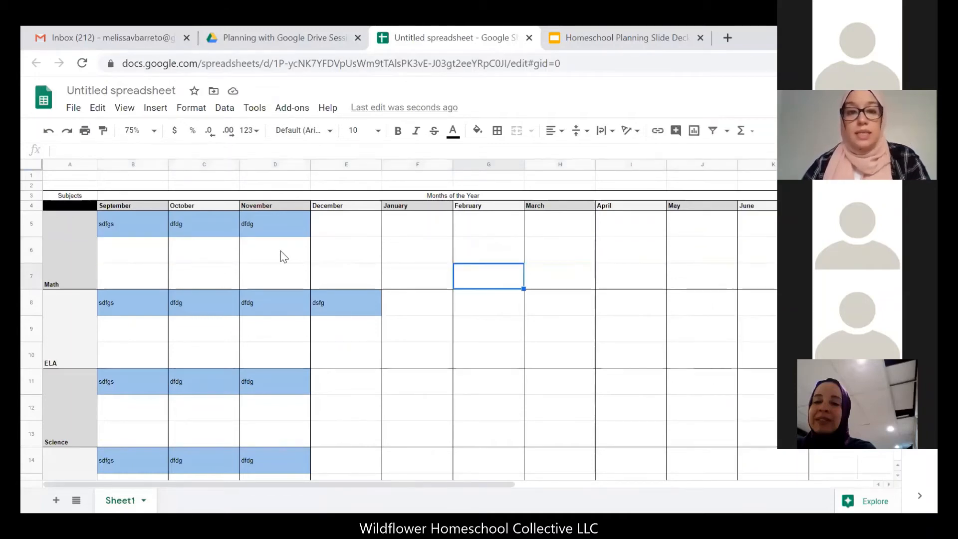
click(280, 250)
text(sfg)
key(Tab)
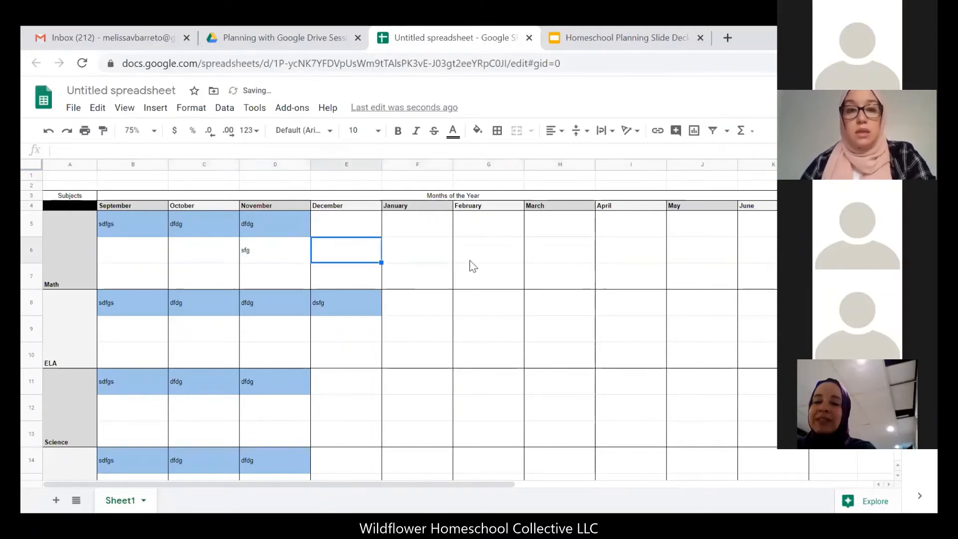
text(sdfds)
key(Tab)
text(sdf)
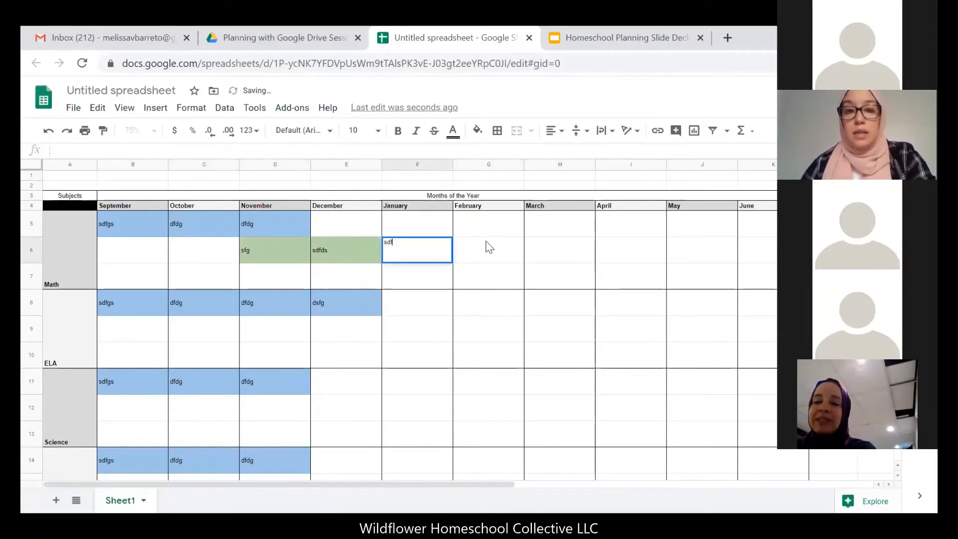
text(g)
key(Tab)
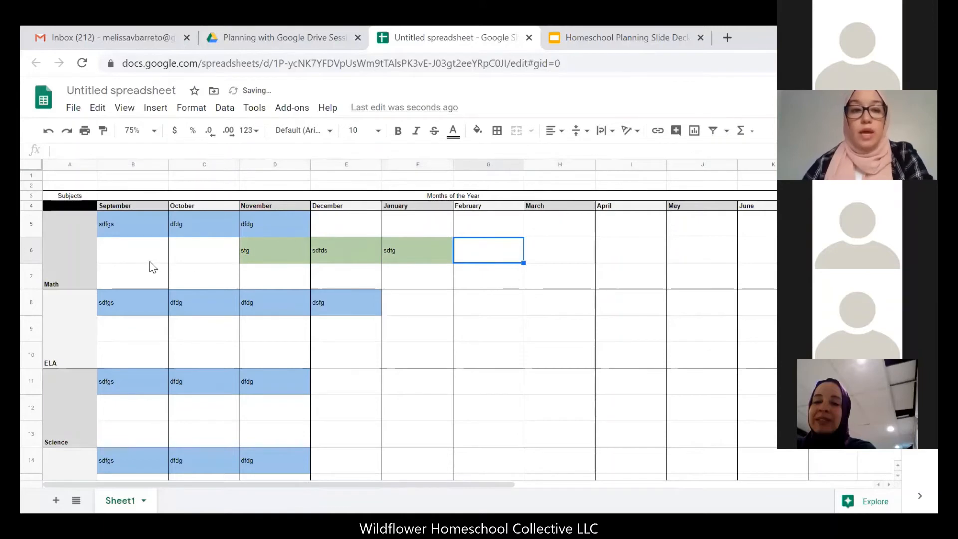
Copy Math's second row, B6:K6, and paste it into the second rows of ELA and Science.
drag(149, 250, 768, 260)
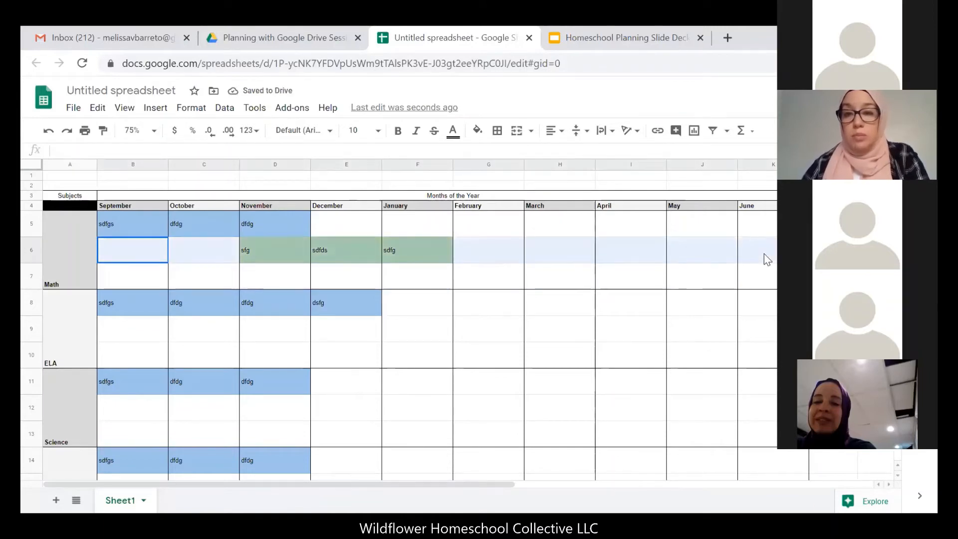
key(ctrl+c)
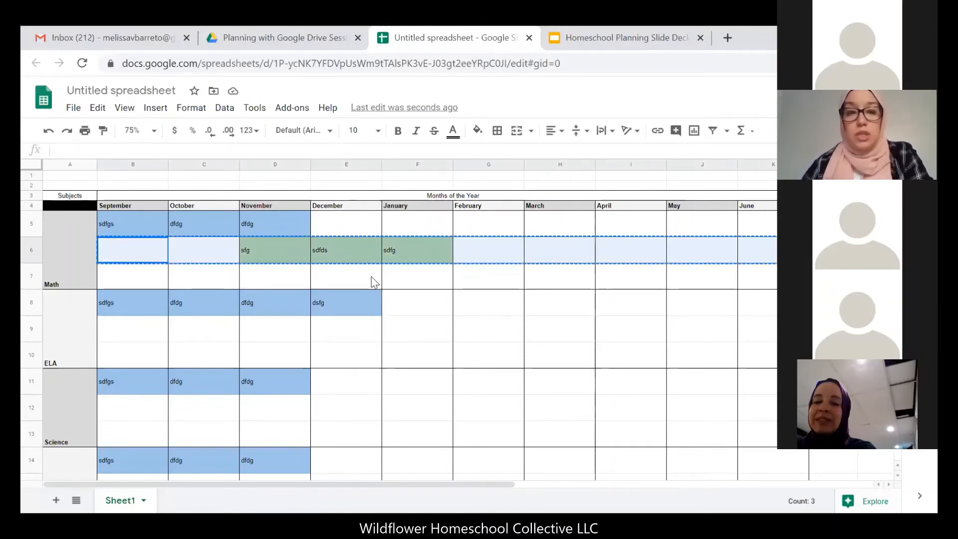
click(116, 331)
key(ctrl+v)
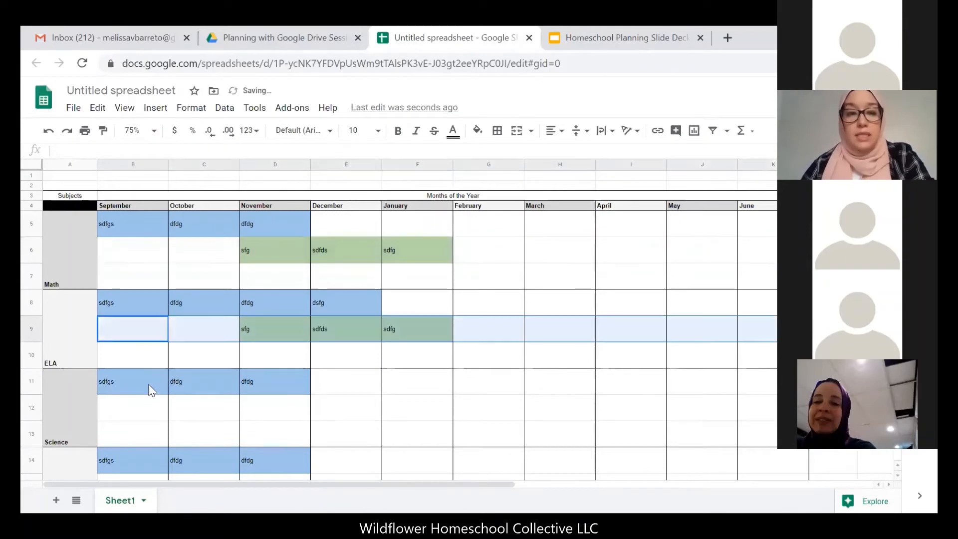
click(143, 404)
key(ctrl+v)
Paste the copied row into the second rows of Art, Geography and Civics and Govt, and Spiritual Studies.
scroll(178, 382, down, 3)
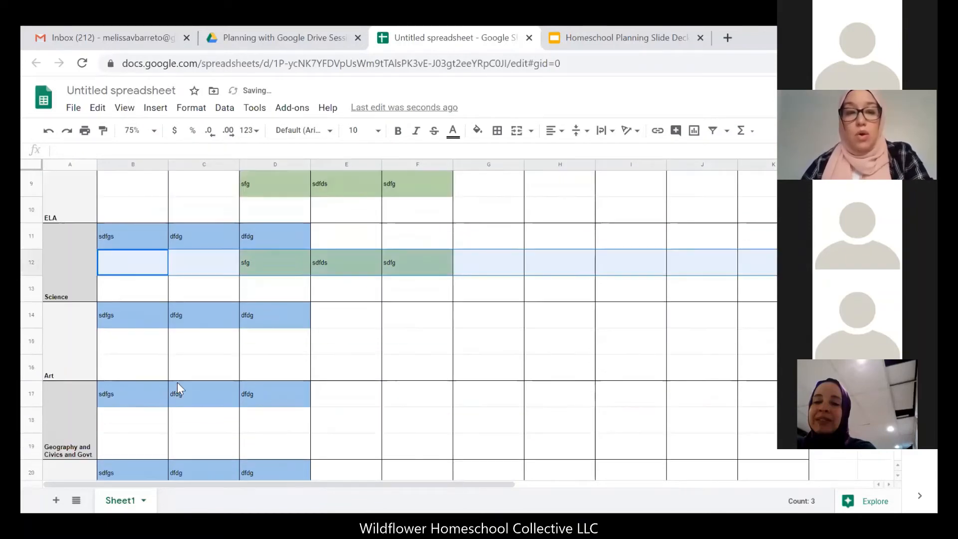
click(144, 340)
key(ctrl+v)
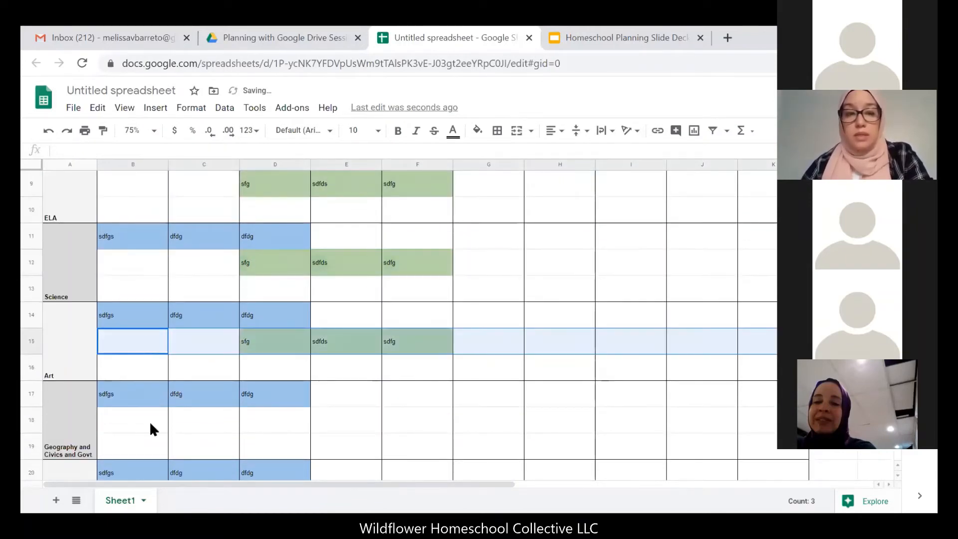
click(149, 421)
key(ctrl+v)
scroll(157, 414, down, 2)
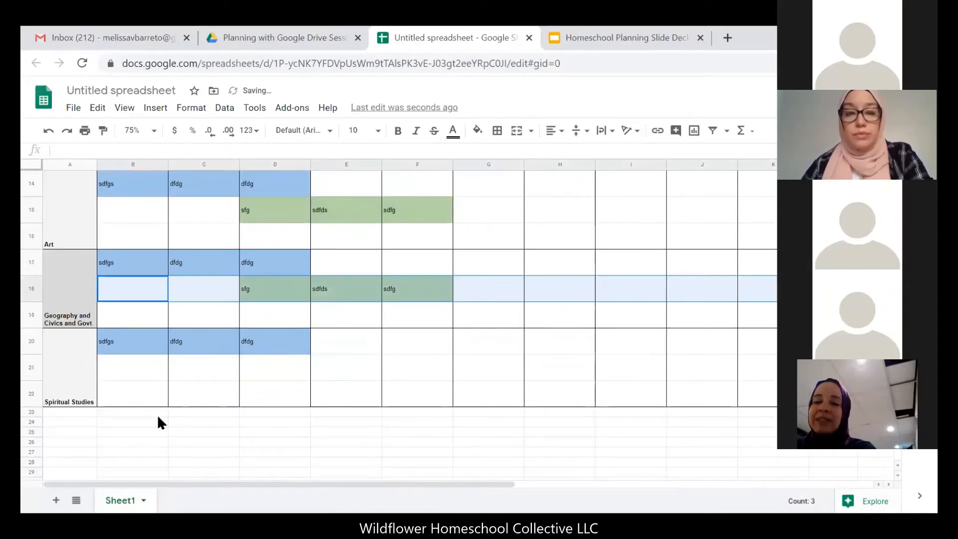
click(145, 370)
key(ctrl+v)
click(475, 316)
scroll(477, 318, up, 2)
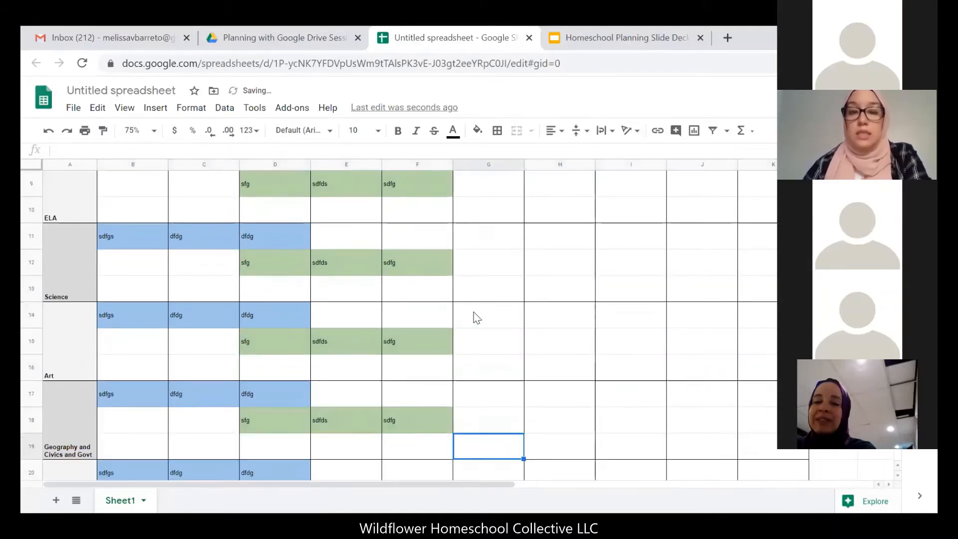
scroll(474, 315, up, 4)
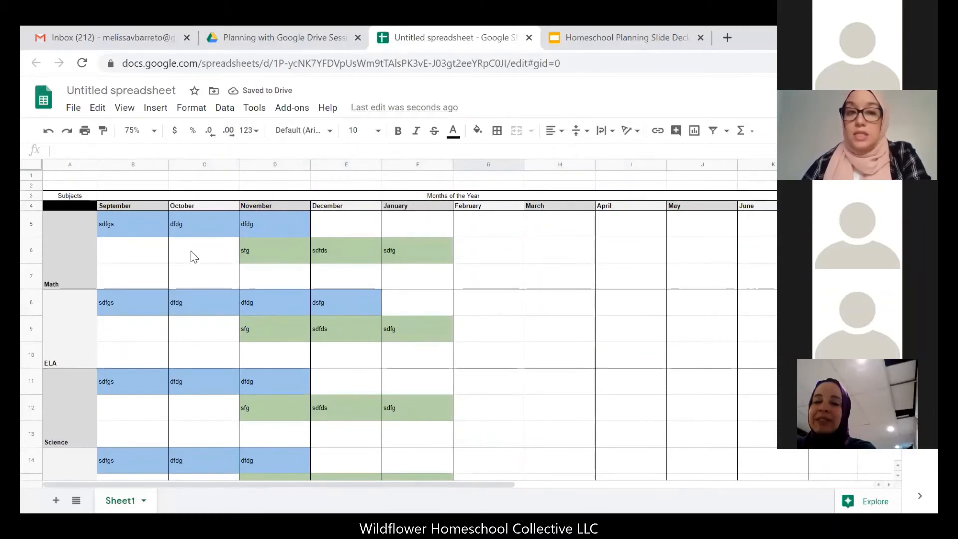
scroll(88, 459, down, 3)
scroll(88, 459, up, 3)
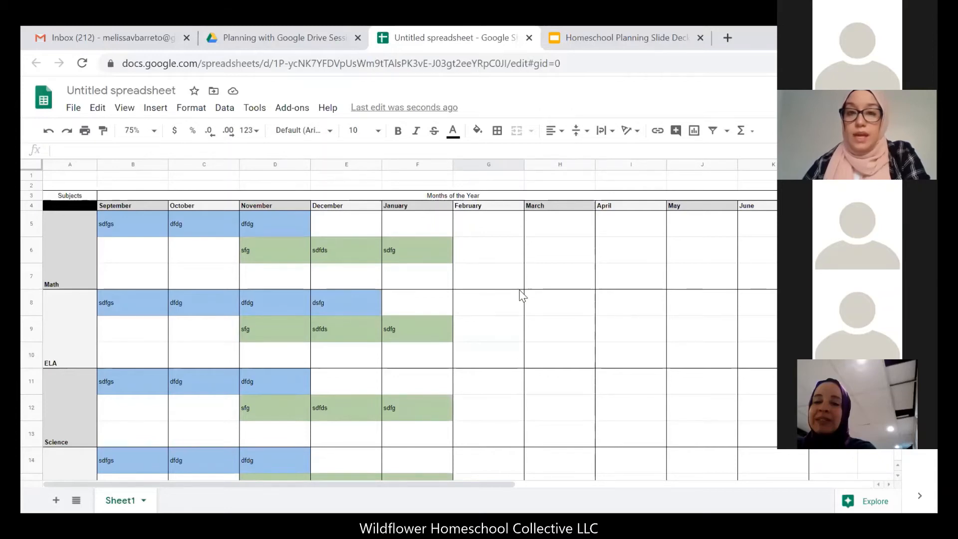
drag(146, 283, 745, 271)
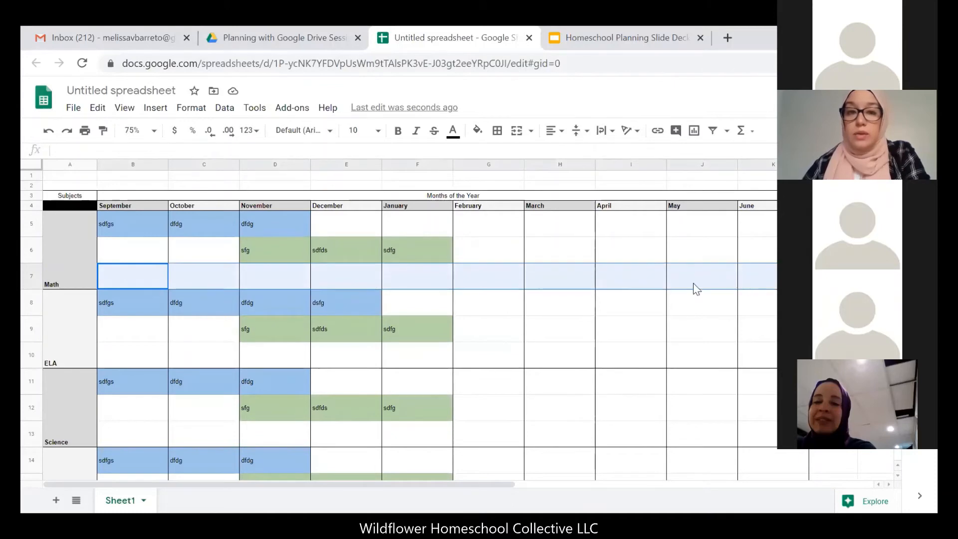
click(190, 111)
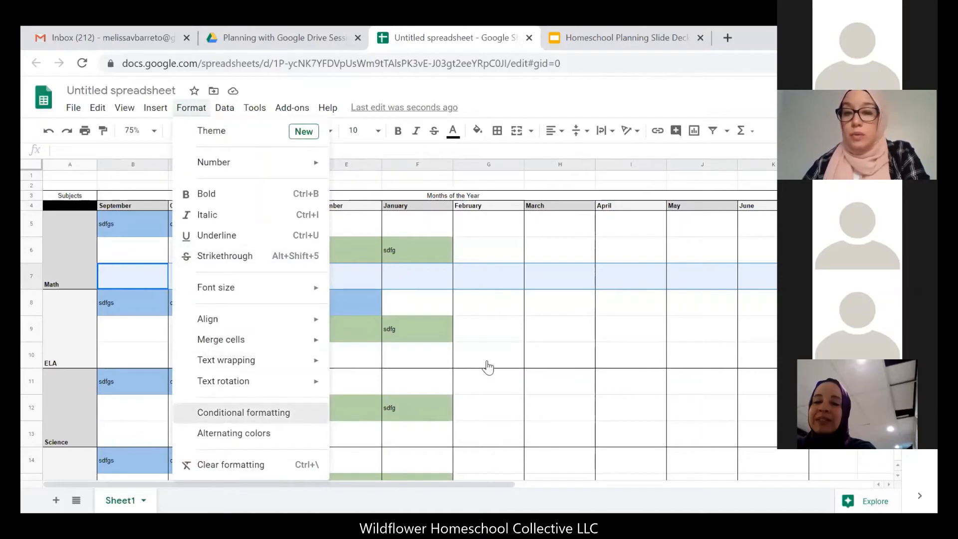
click(244, 412)
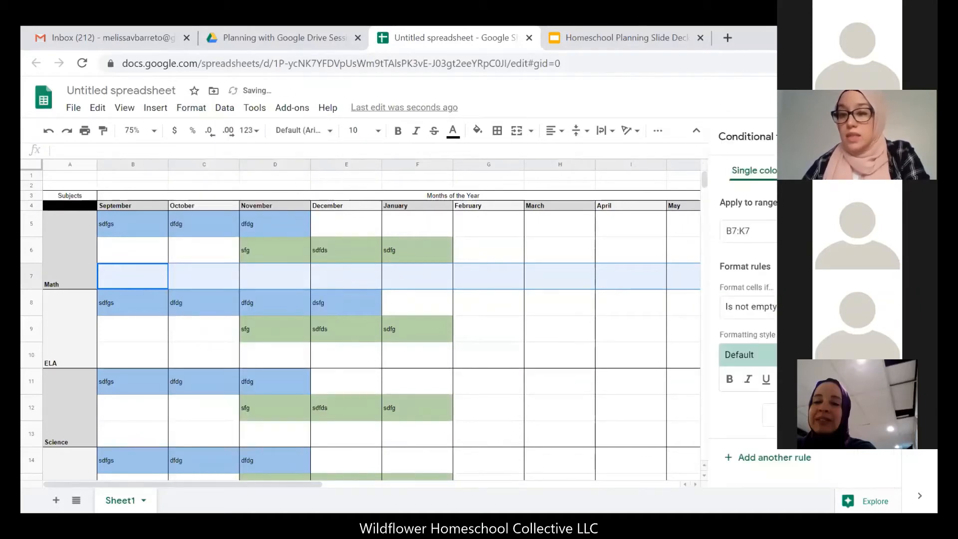
click(827, 379)
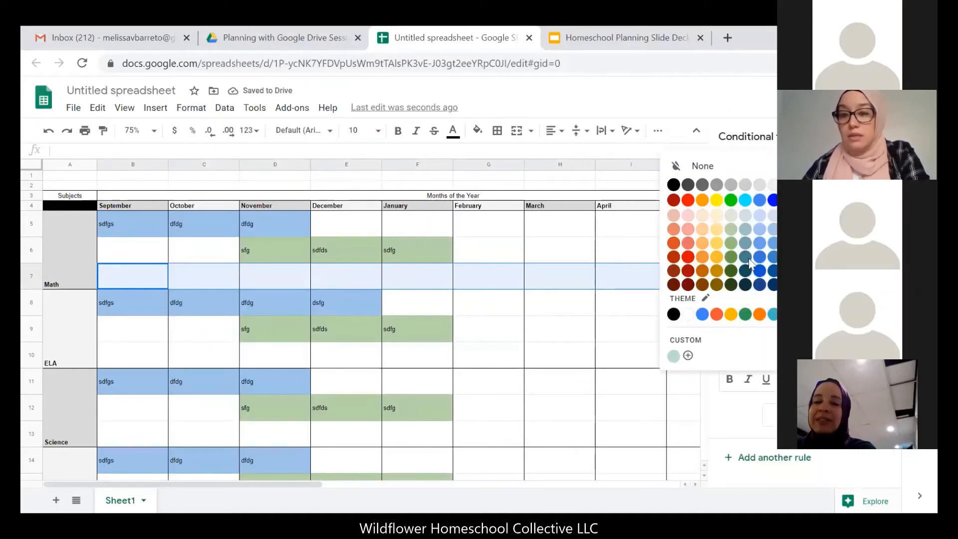
click(675, 186)
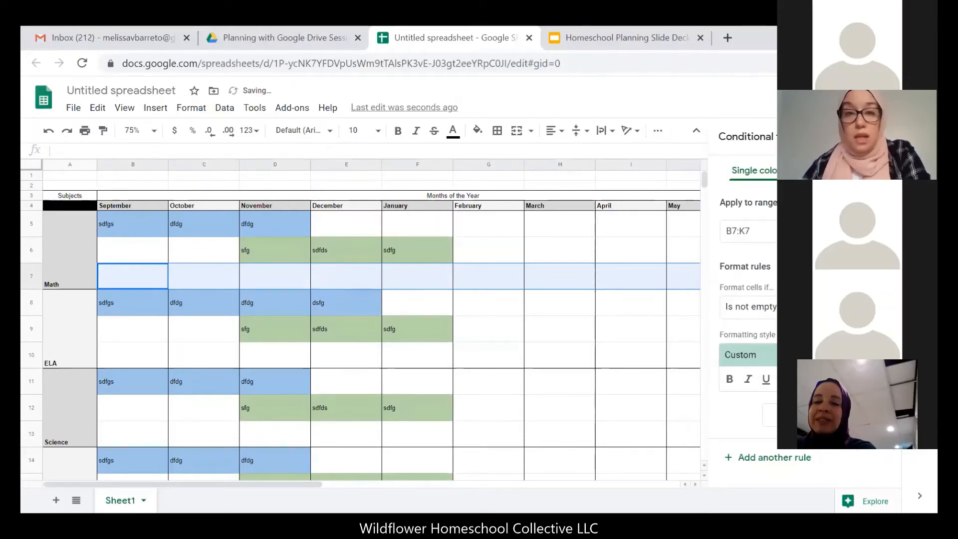
click(828, 380)
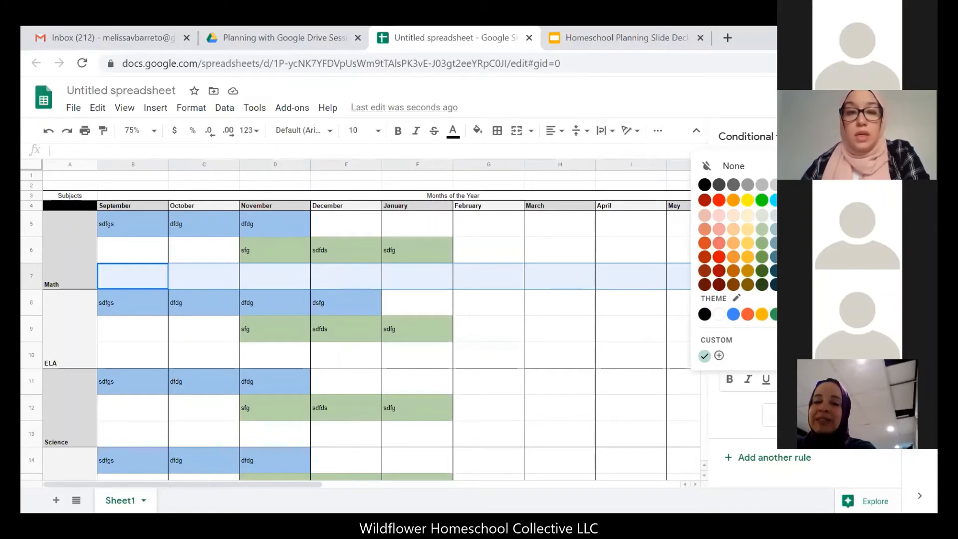
click(794, 415)
click(632, 299)
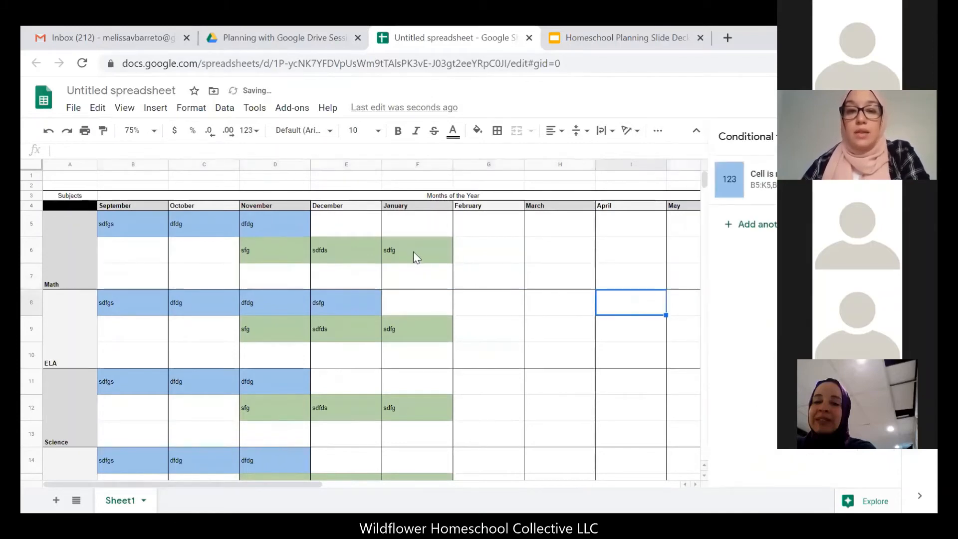
click(413, 251)
click(352, 249)
click(307, 226)
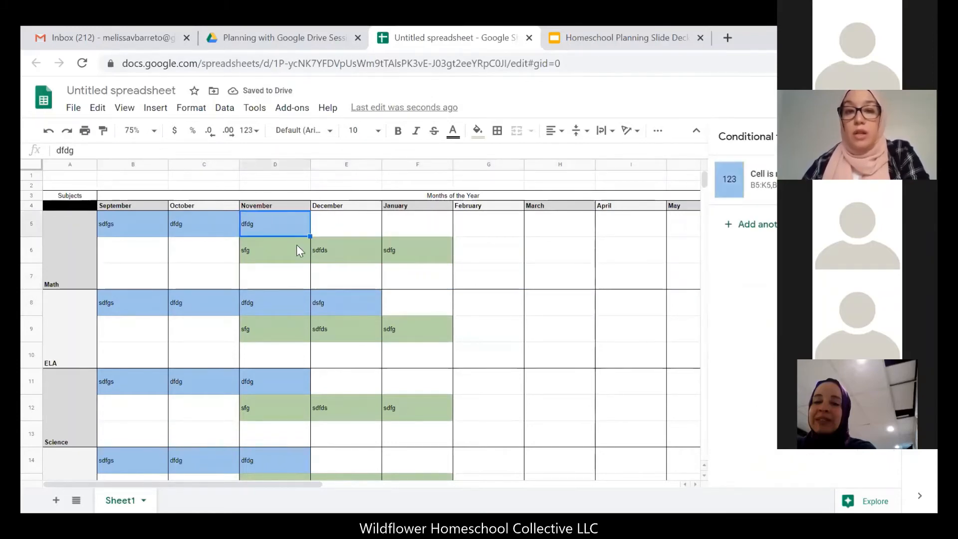
click(303, 251)
click(374, 257)
click(401, 249)
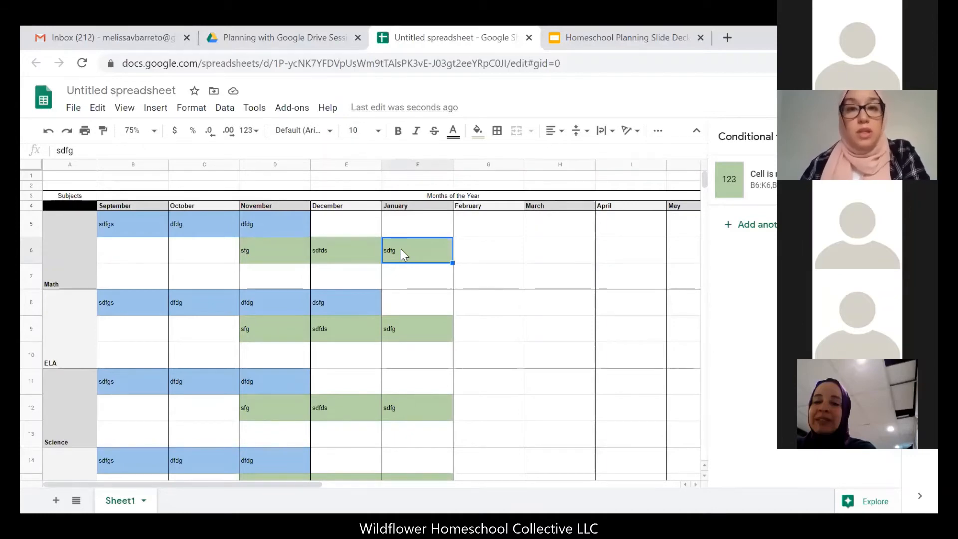
drag(128, 274, 558, 283)
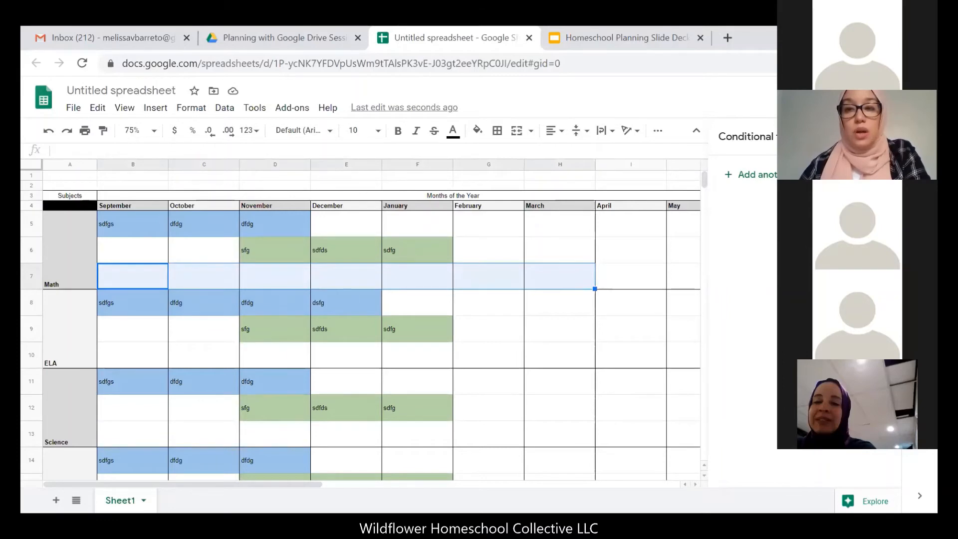
click(660, 272)
Add a conditional formatting rule to B7:K7, Math's third row, that gives non-empty cells pink text and no coloured fill.
mouse_move(161, 284)
mouse_down()
mouse_move(342, 295)
mouse_move(754, 288)
mouse_up()
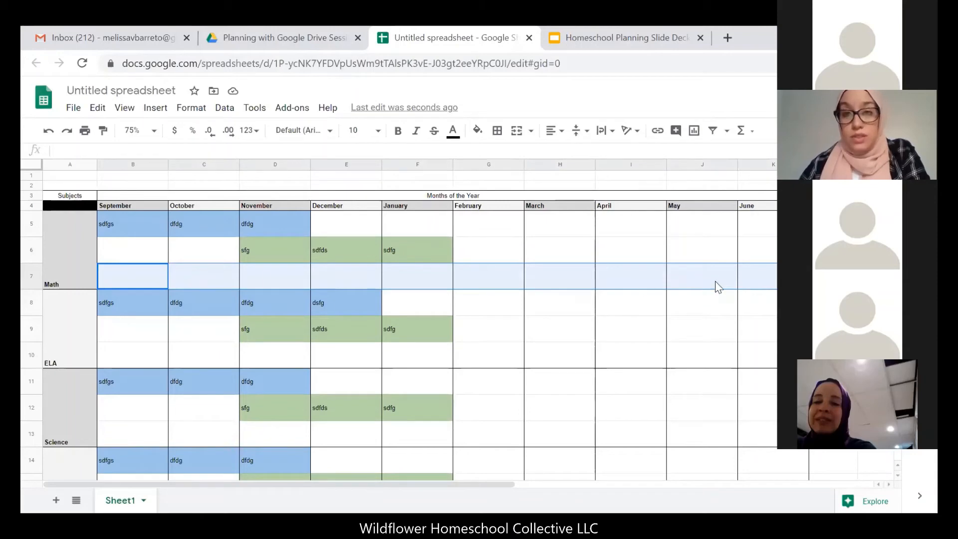
click(192, 108)
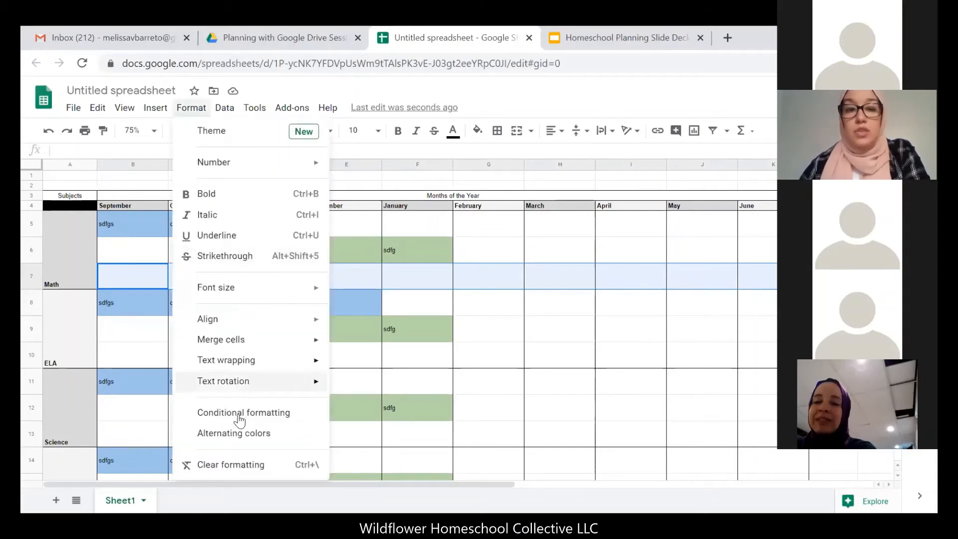
click(286, 410)
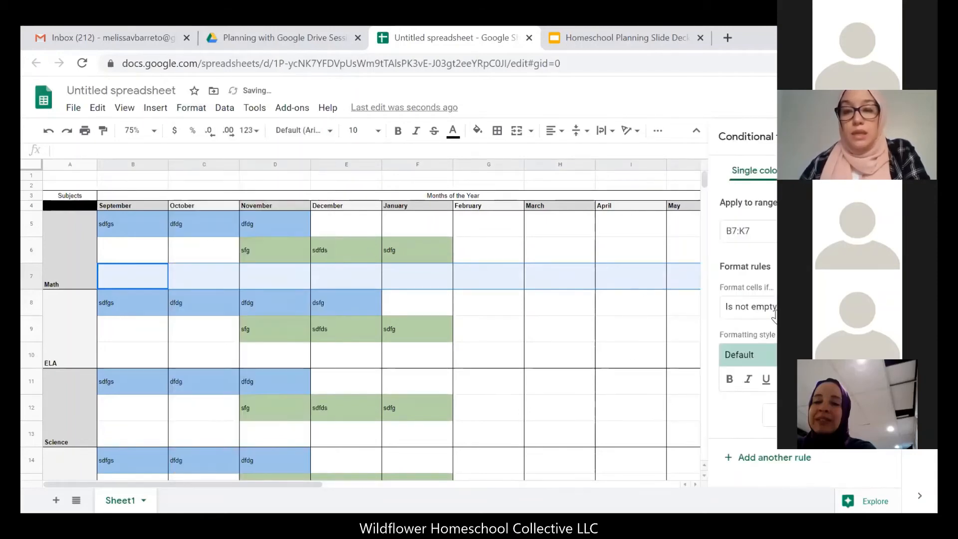
click(835, 379)
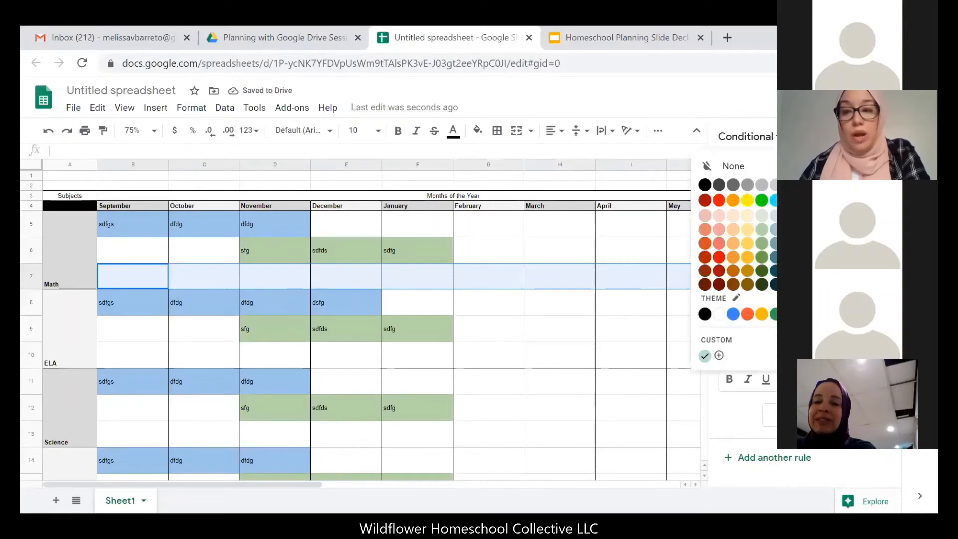
click(819, 229)
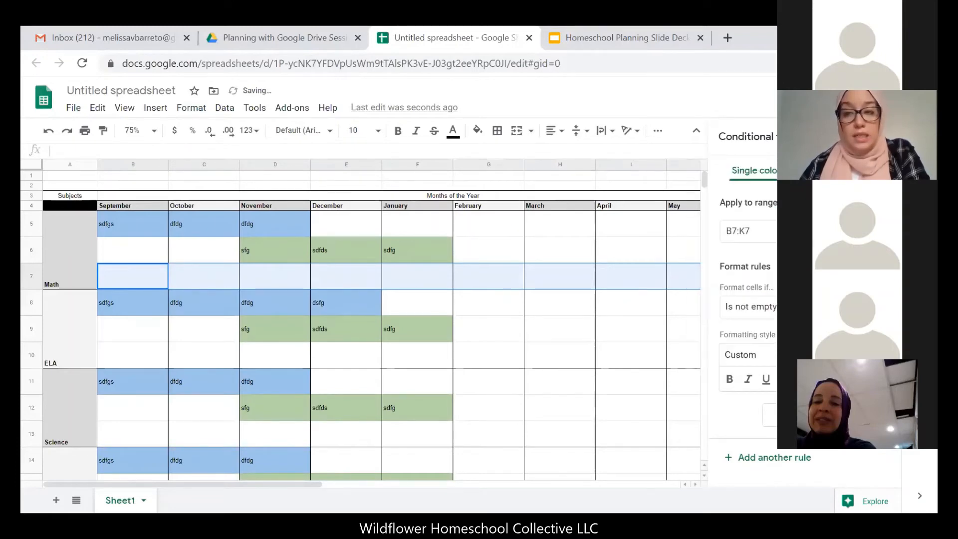
click(835, 380)
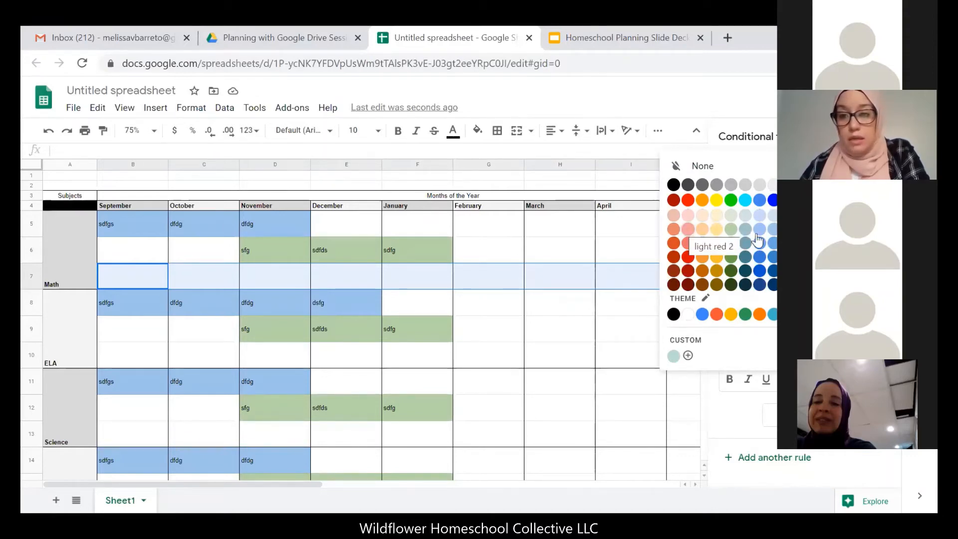
click(758, 237)
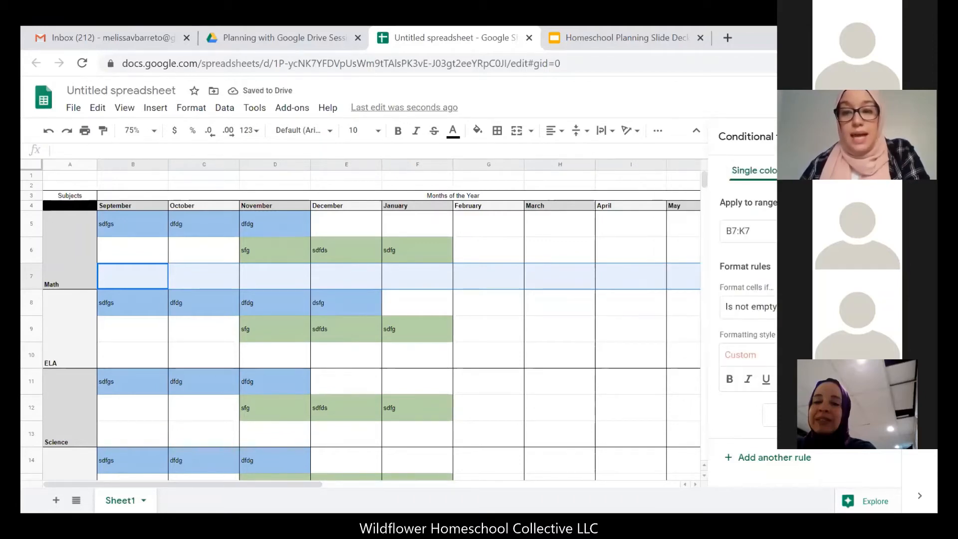
click(856, 415)
Enter the sample texts sfsga, afga, afg and afga in Math's third row from September to December.
text(sfsga)
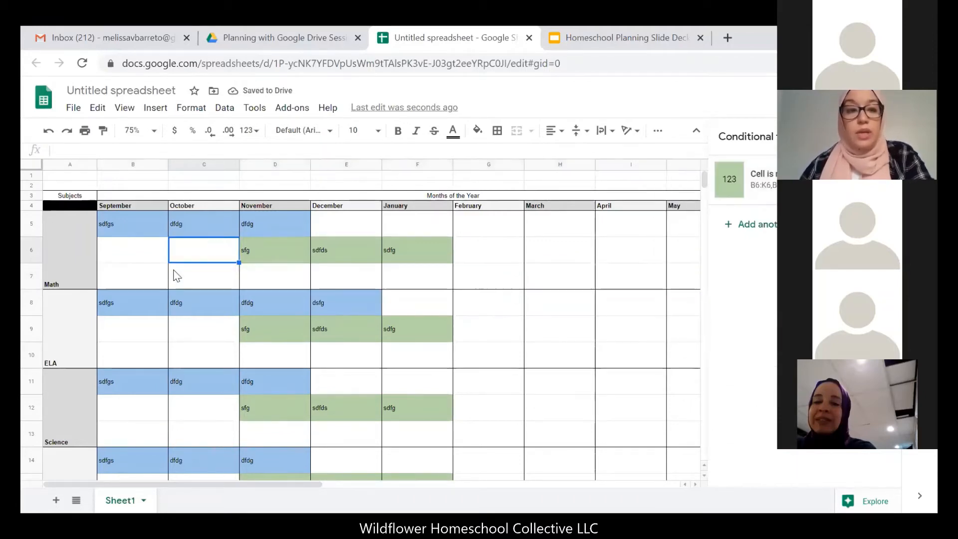
click(220, 284)
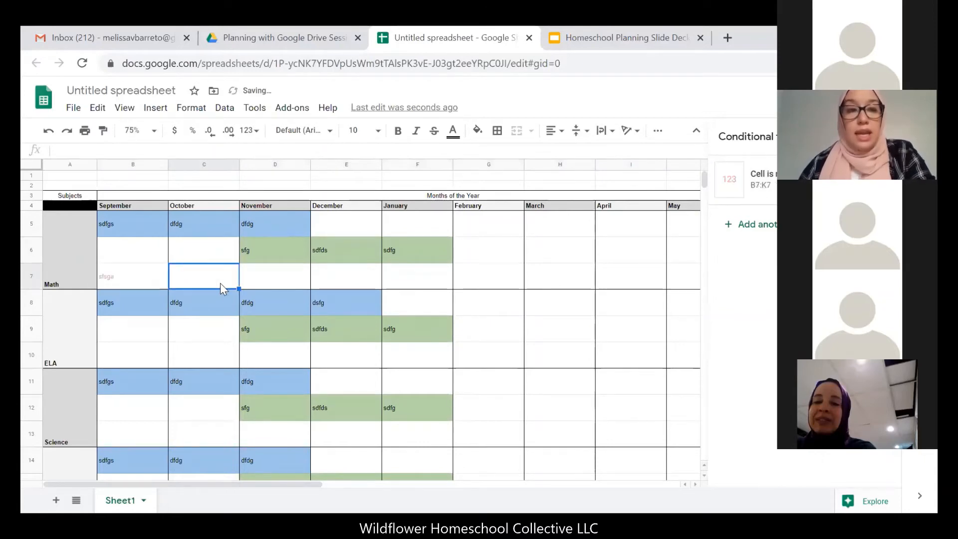
text(afga)
click(248, 277)
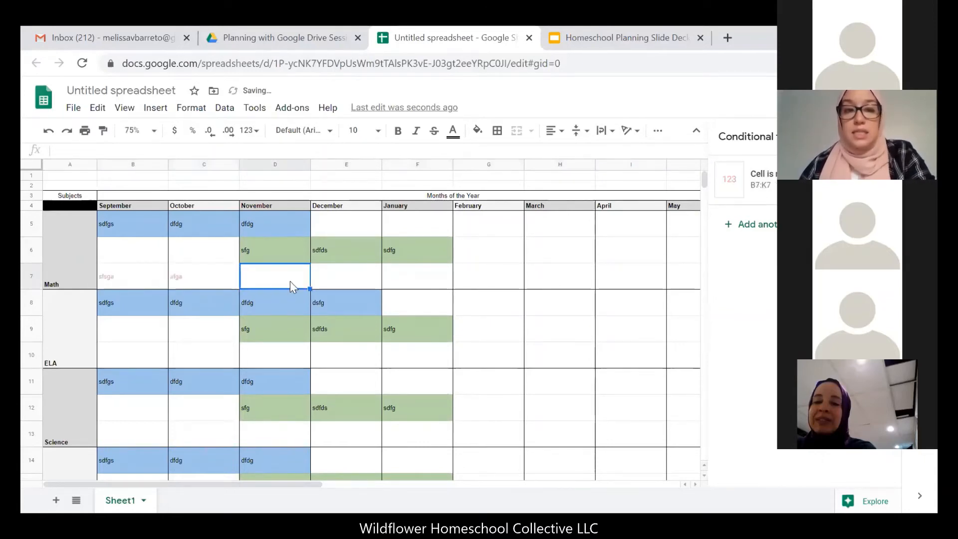
text(afg)
click(316, 283)
text(afga)
drag(399, 288, 400, 292)
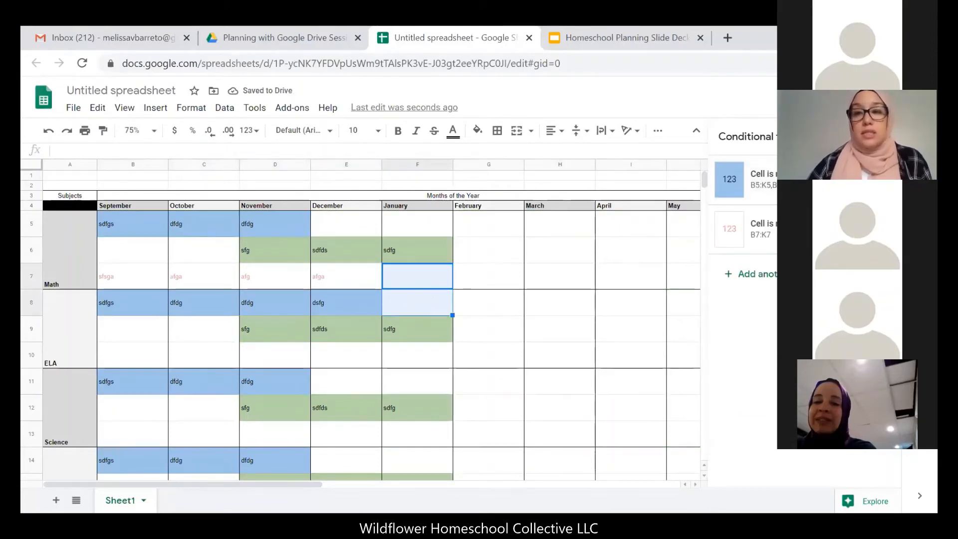
click(887, 136)
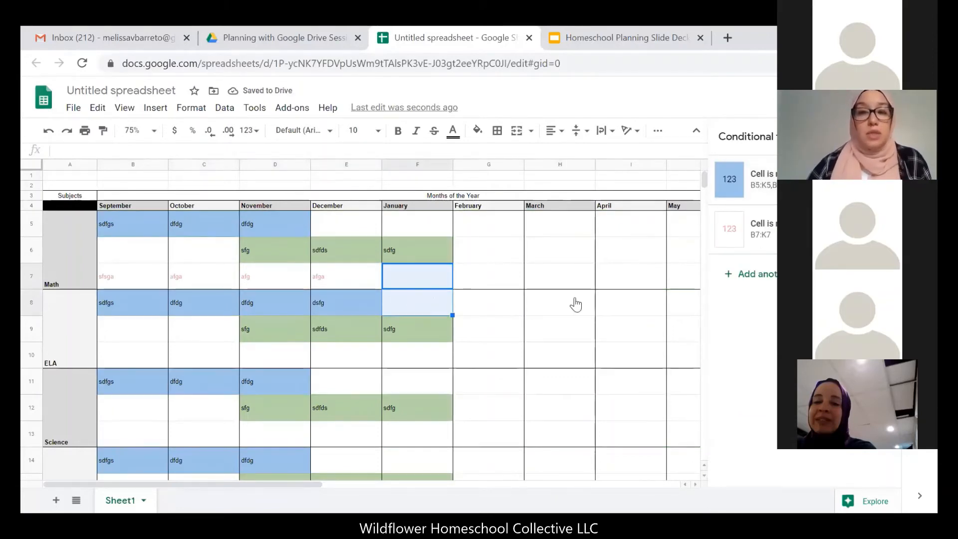
Set the sheet zoom to 100% and examine the sample entries and colours in Math's three rows.
click(152, 131)
key(Return)
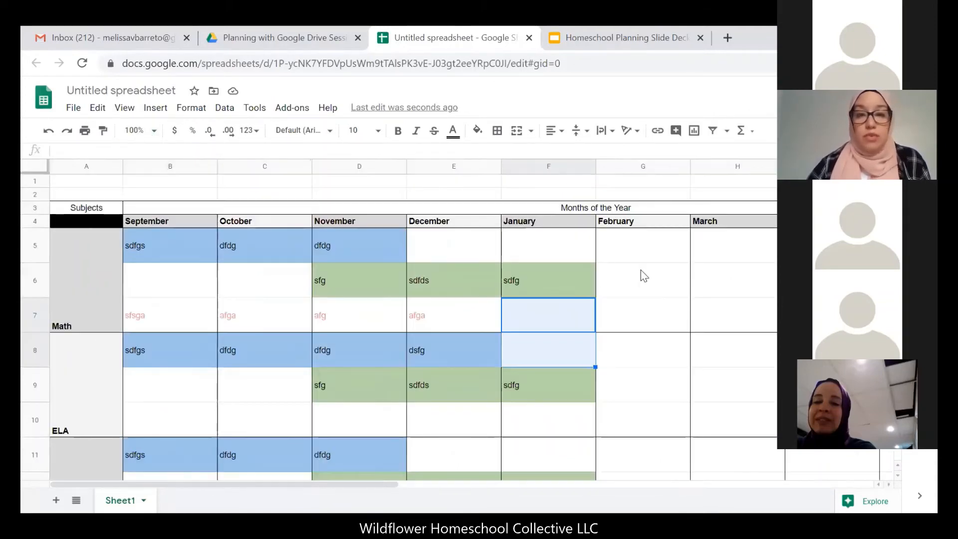
click(640, 274)
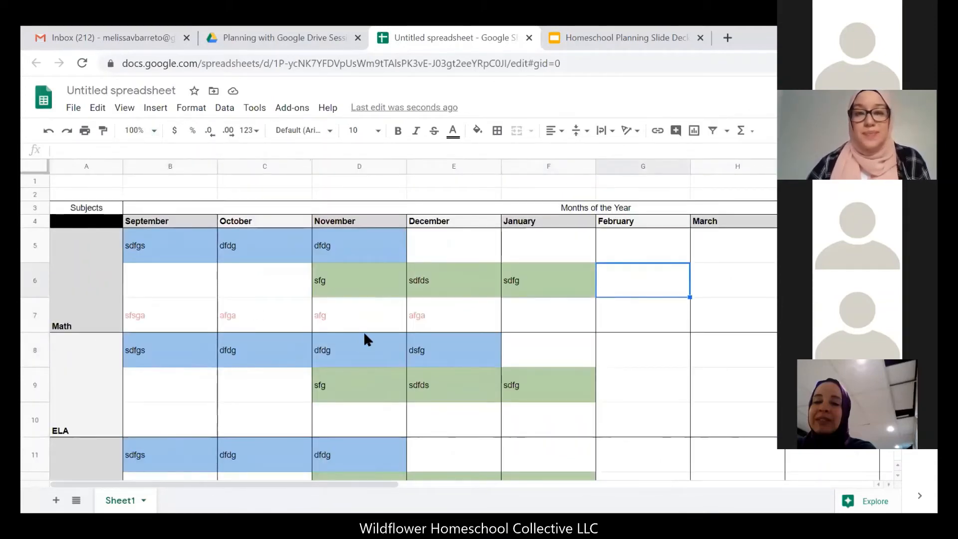
click(431, 319)
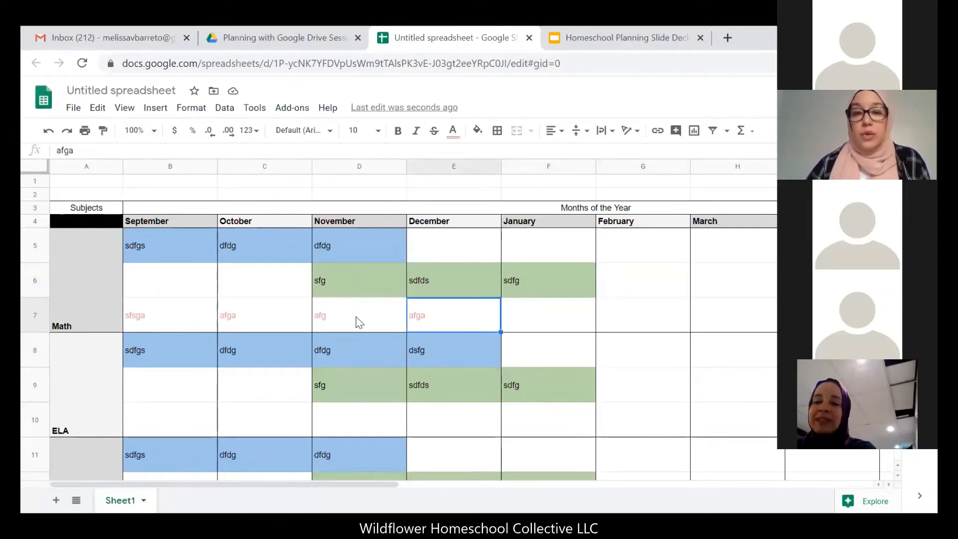
click(358, 247)
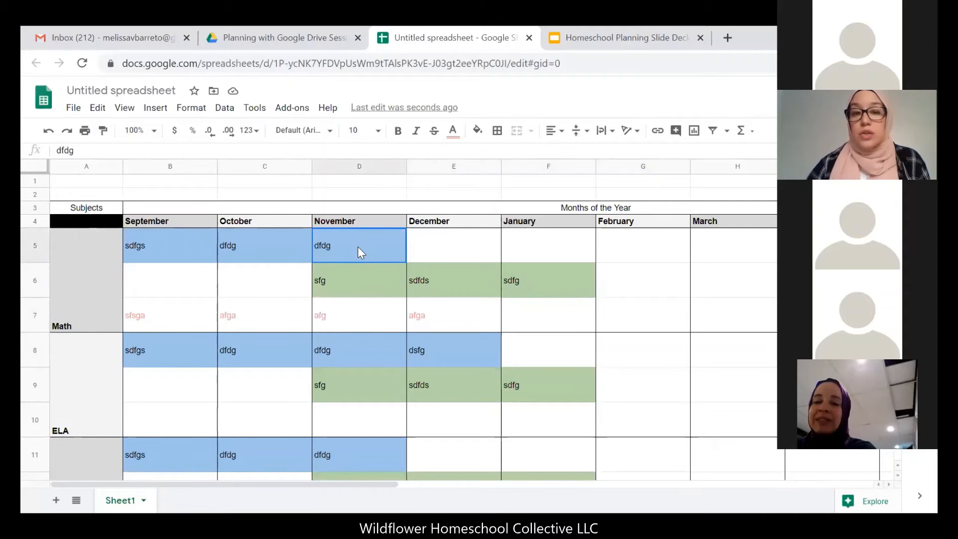
click(363, 273)
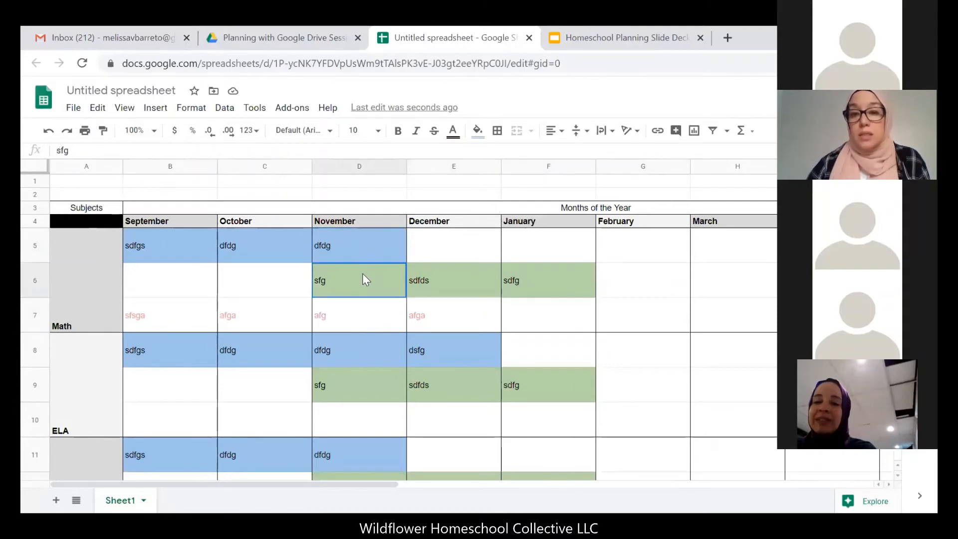
click(268, 323)
click(370, 325)
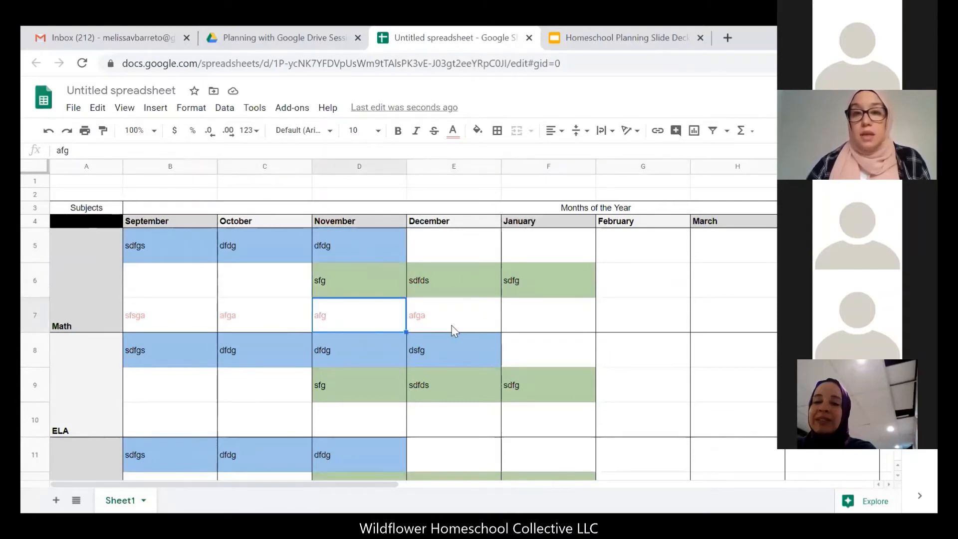
click(453, 329)
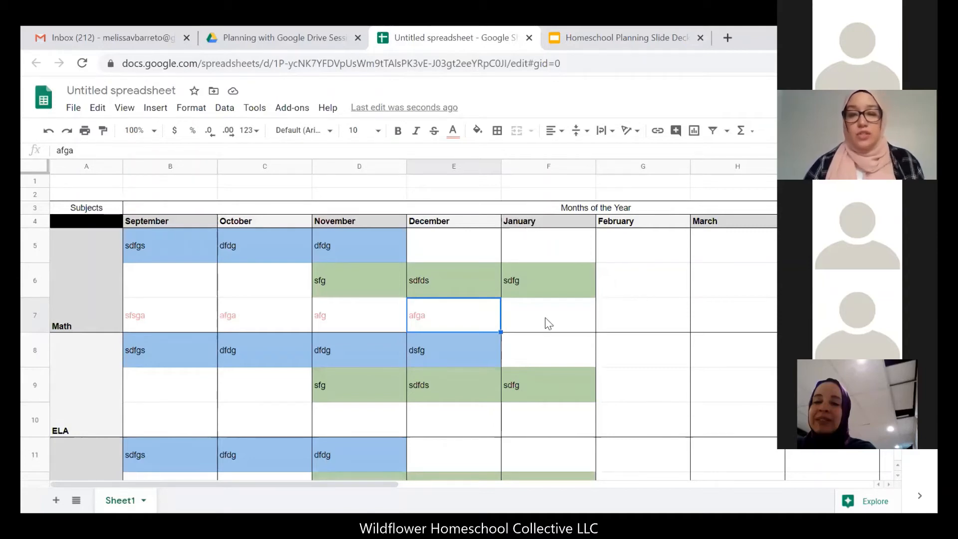
click(551, 344)
click(559, 320)
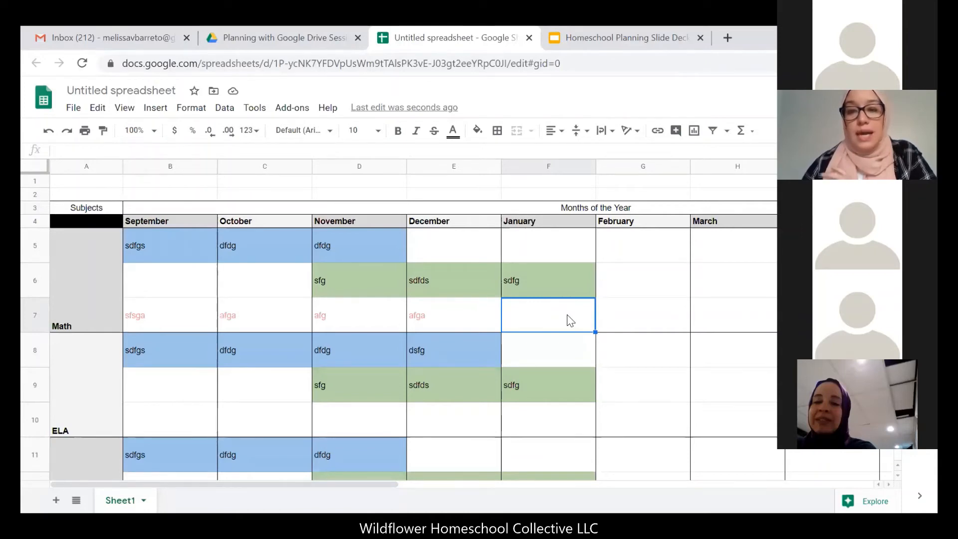
Clear all sample texts from Math's three rows, B5:F7, from September to January.
click(197, 258)
key(Delete)
key(ctrl+backslash)
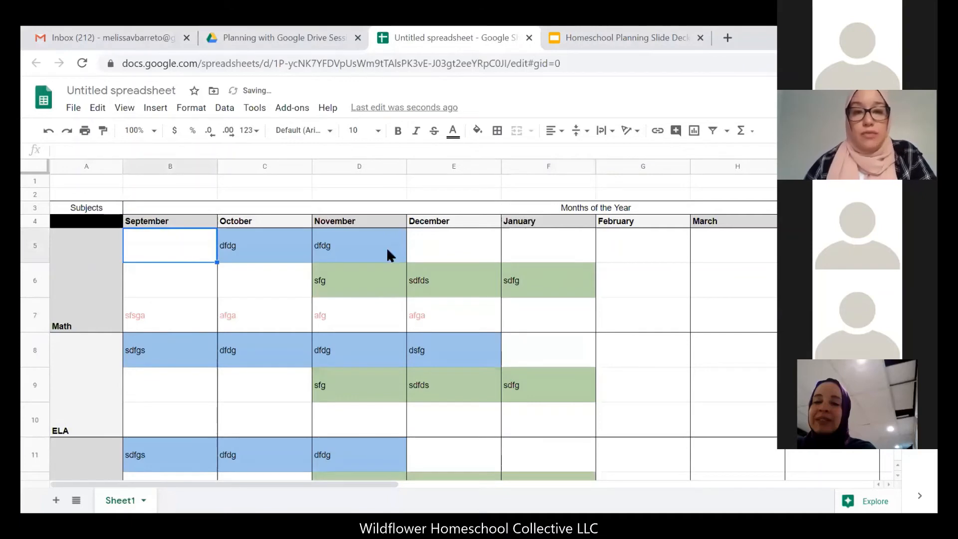
drag(589, 321, 202, 249)
key(Delete)
key(ctrl+backslash)
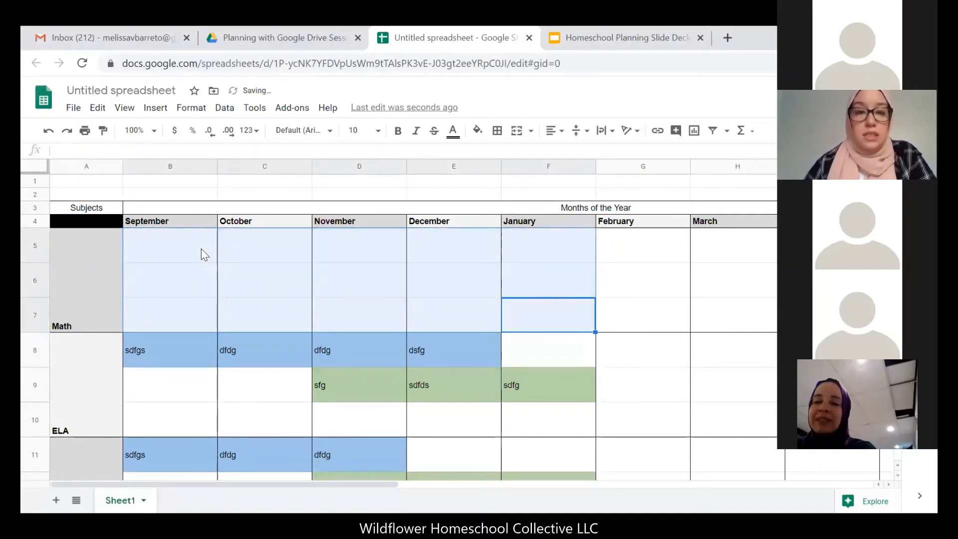
scroll(474, 271, down, 5)
scroll(475, 283, down, 3)
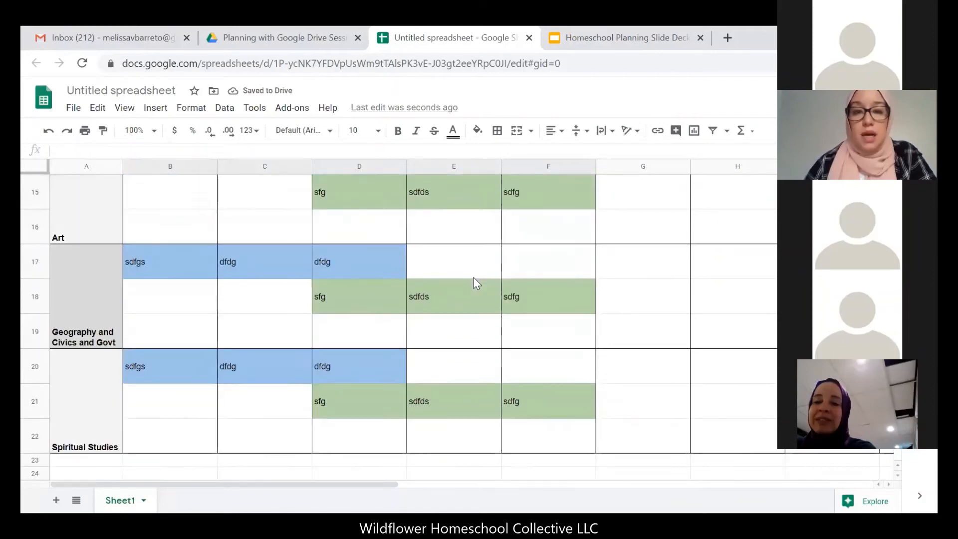
scroll(474, 277, up, 8)
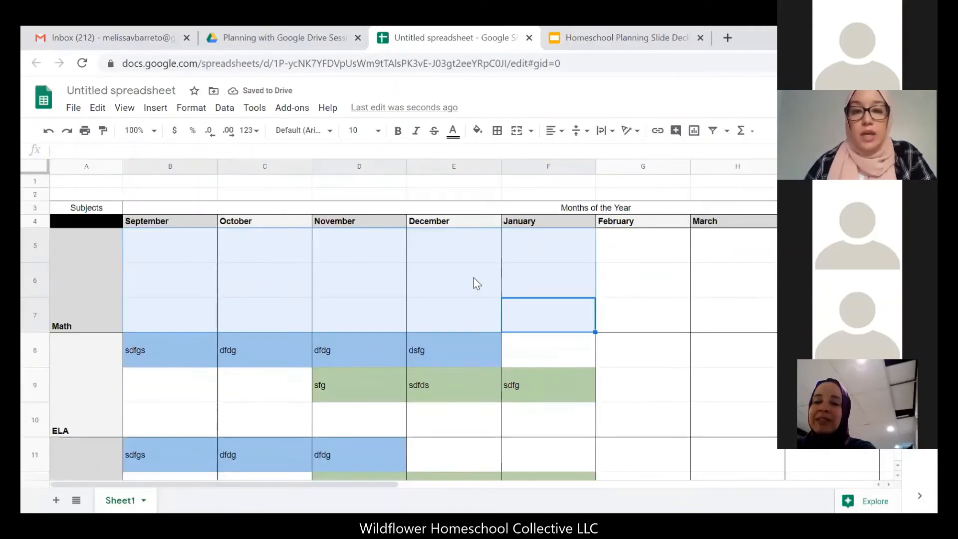
click(394, 252)
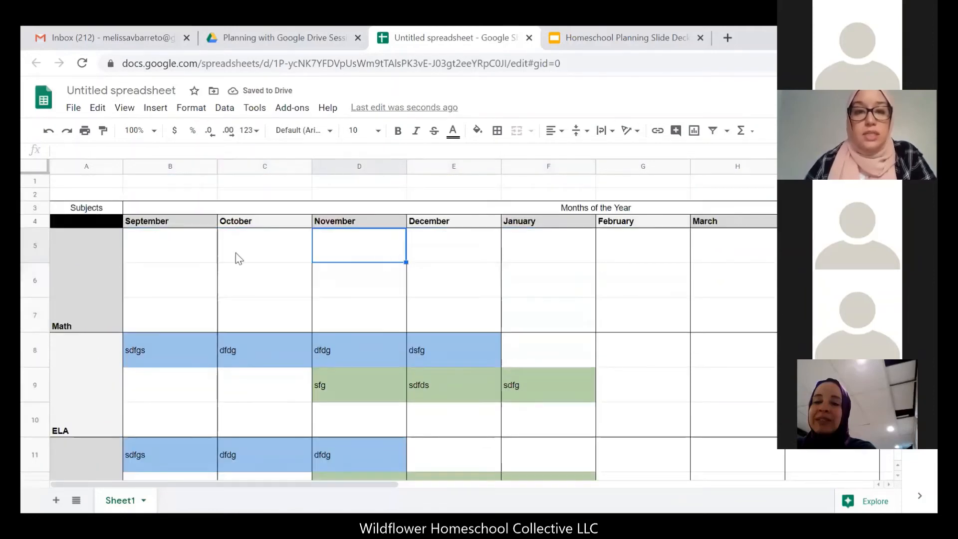
click(191, 253)
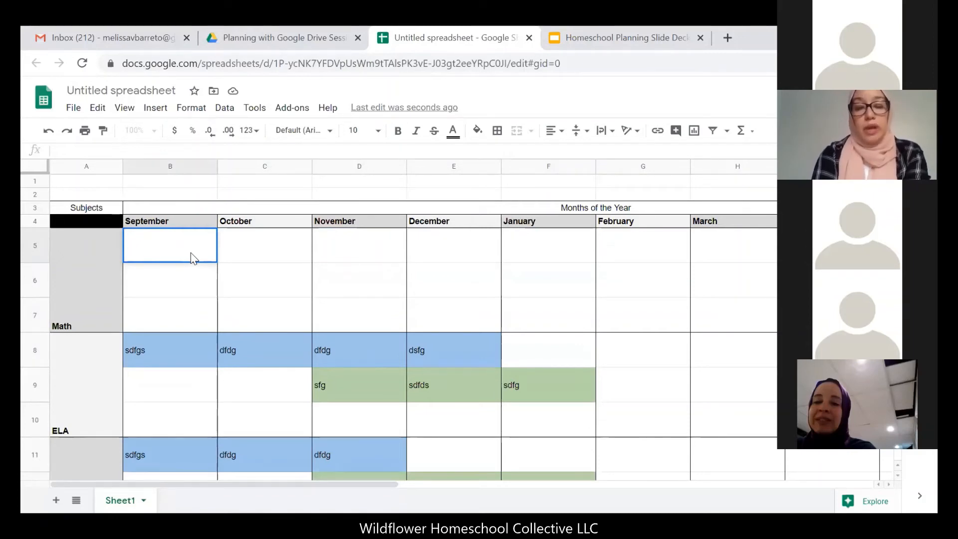
text(SAxon Math)
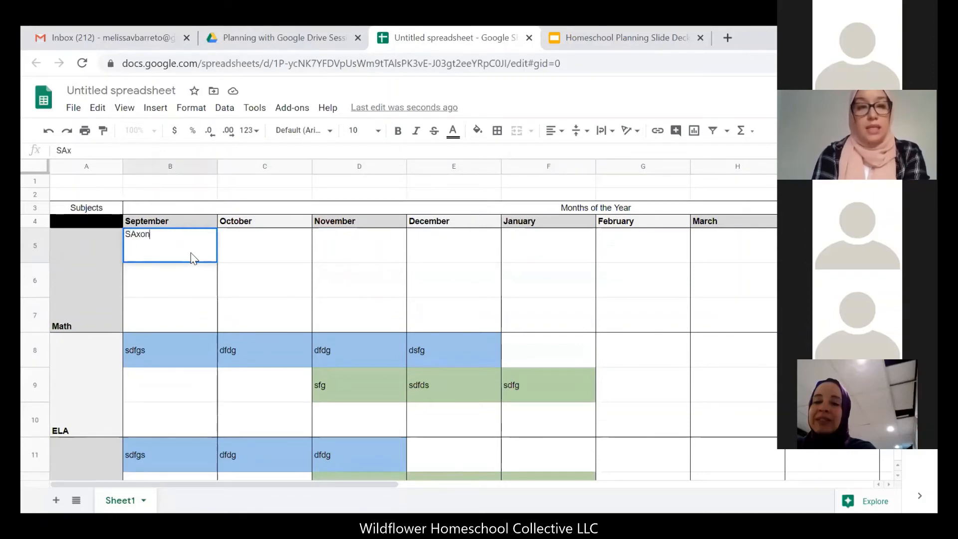
key(BackSpace)
key(BackSpace)
key(BackSpace)
key(BackSpace)
key(BackSpace)
key(BackSpace)
key(BackSpace)
key(BackSpace)
key(BackSpace)
key(BackSpace)
key(BackSpace)
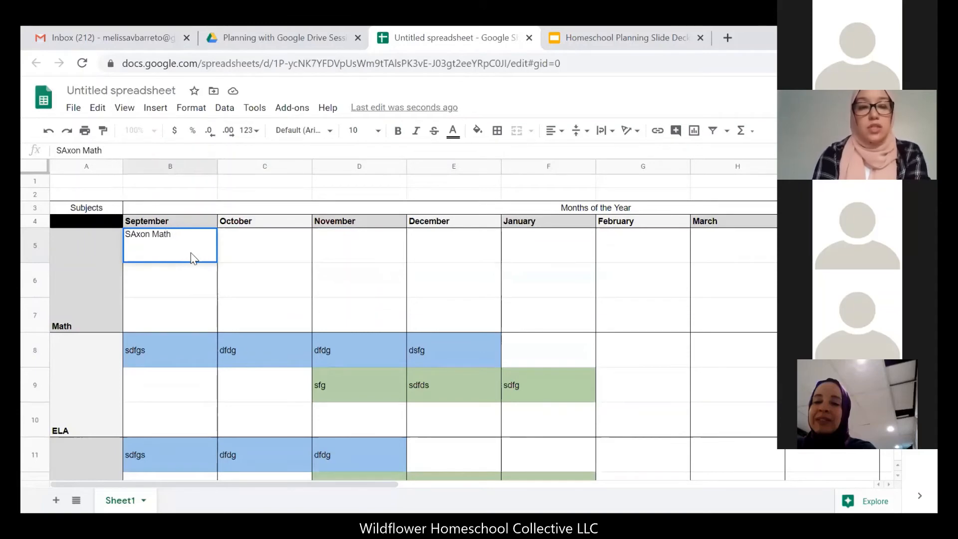
Enter Right Start Math Level A Lessons 1-14 in the September cell of Math's first row.
text(Right)
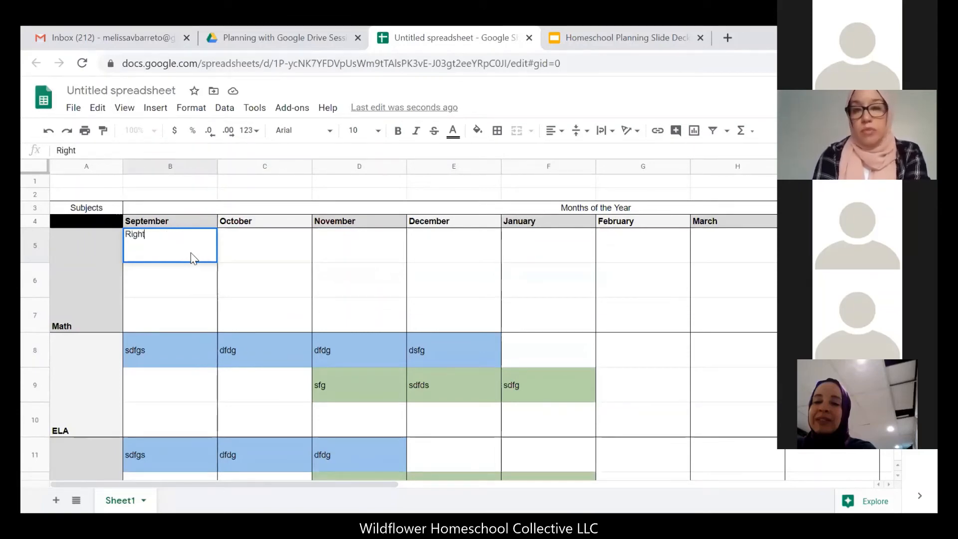
text( Sstart)
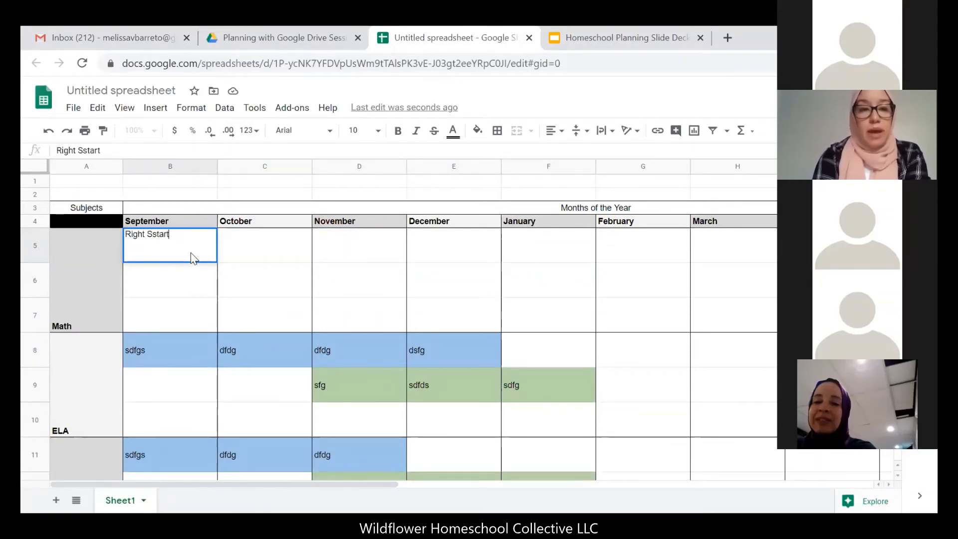
key(BackSpace)
key(BackSpace)
key(BackSpace)
key(BackSpace)
key(BackSpace)
text(tart Math)
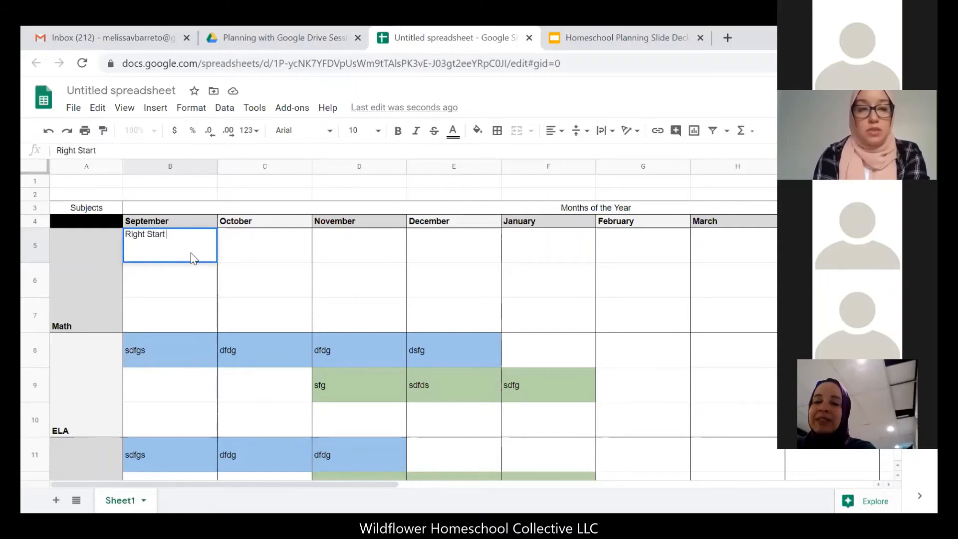
text( Leve)
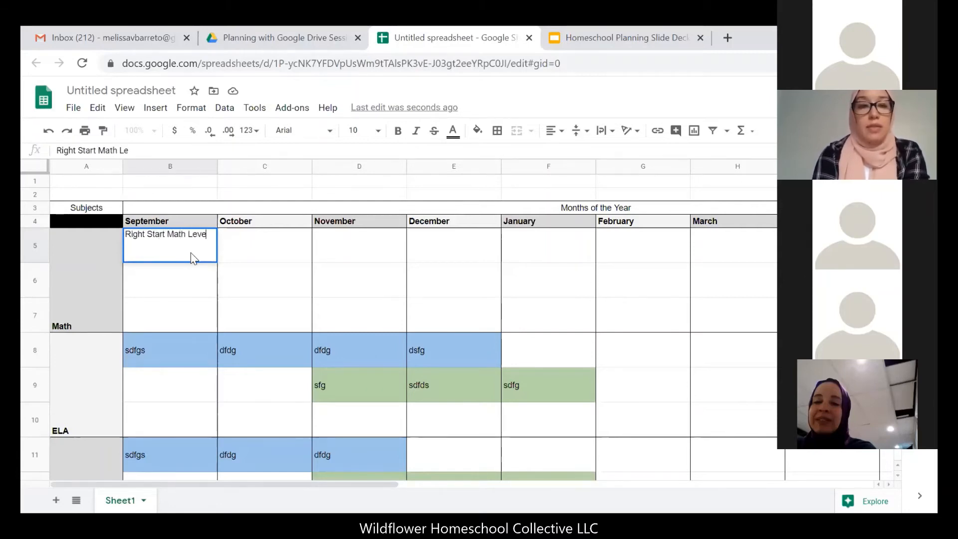
text(l A Lesso)
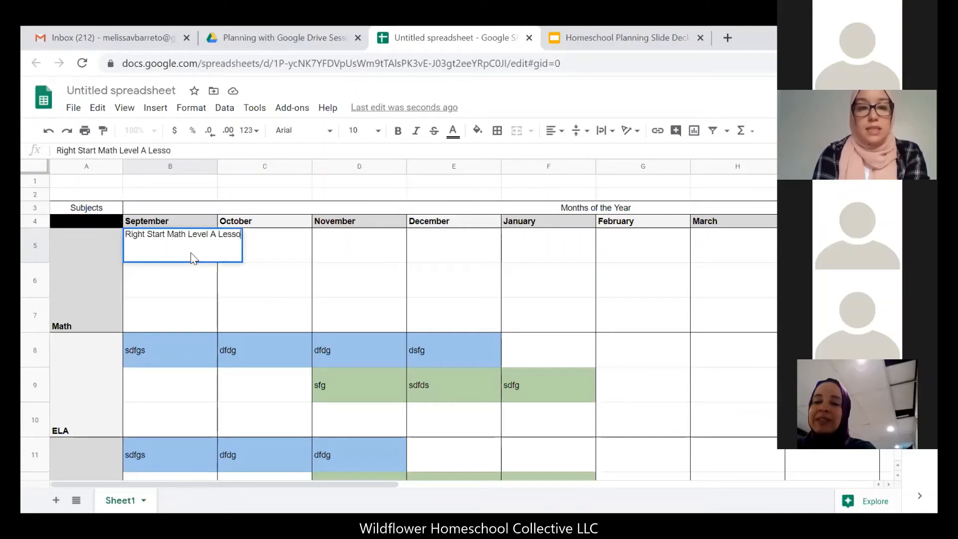
text(ns 1-14)
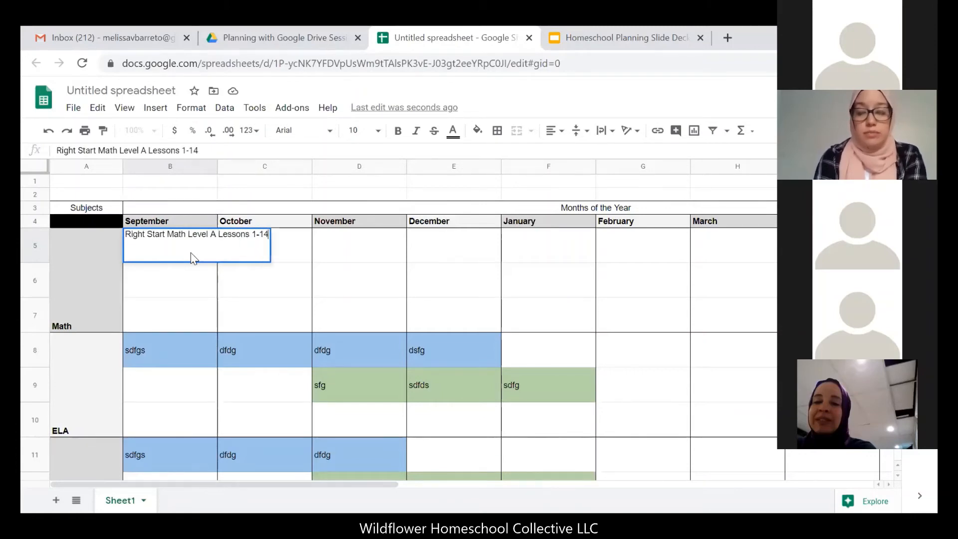
key(Return)
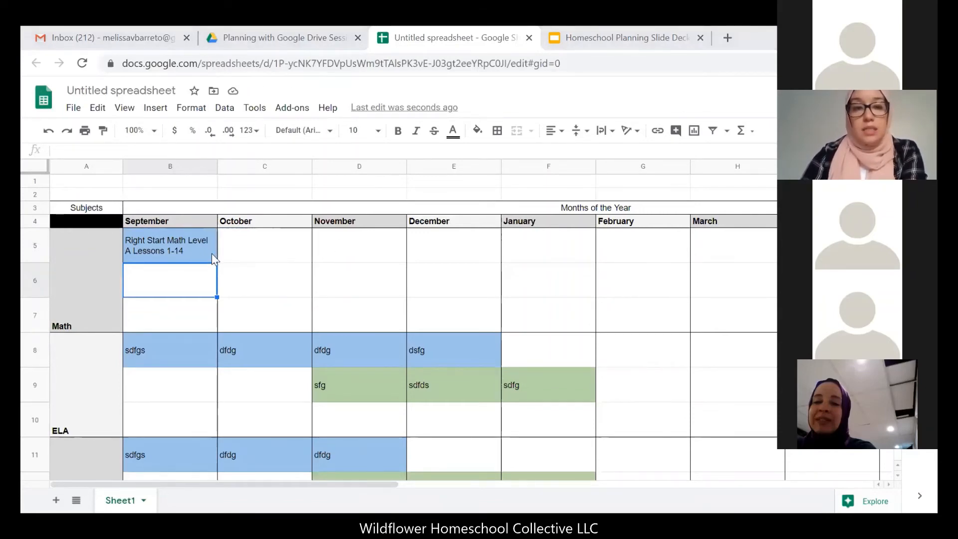
Shorten the September entry in Math's first row to RS A: 1-14.
key(Up)
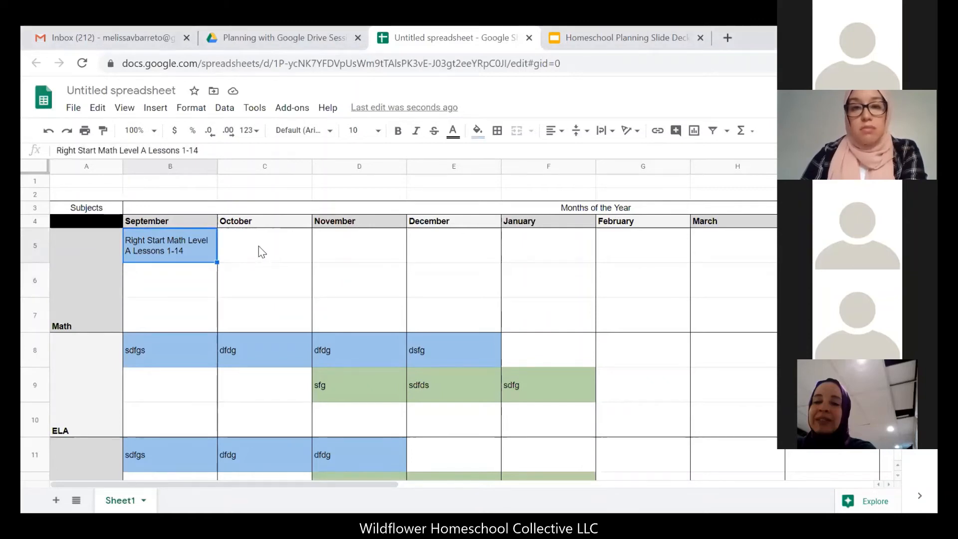
double_click(196, 254)
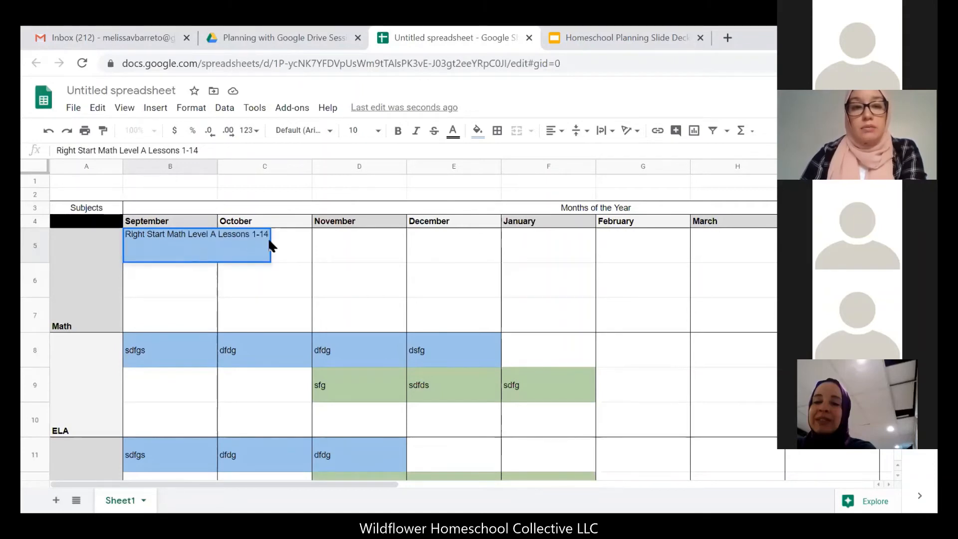
drag(271, 246, 130, 247)
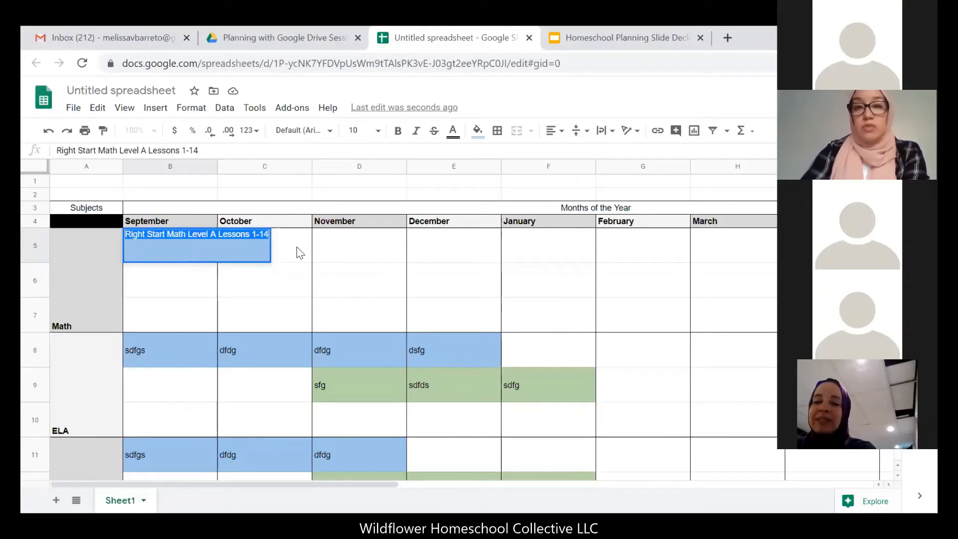
text(RS)
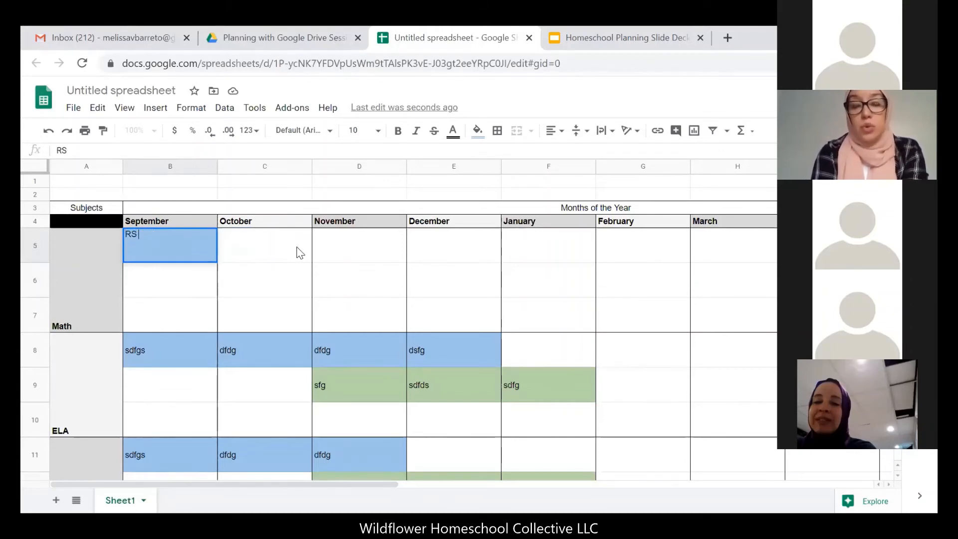
text( A)
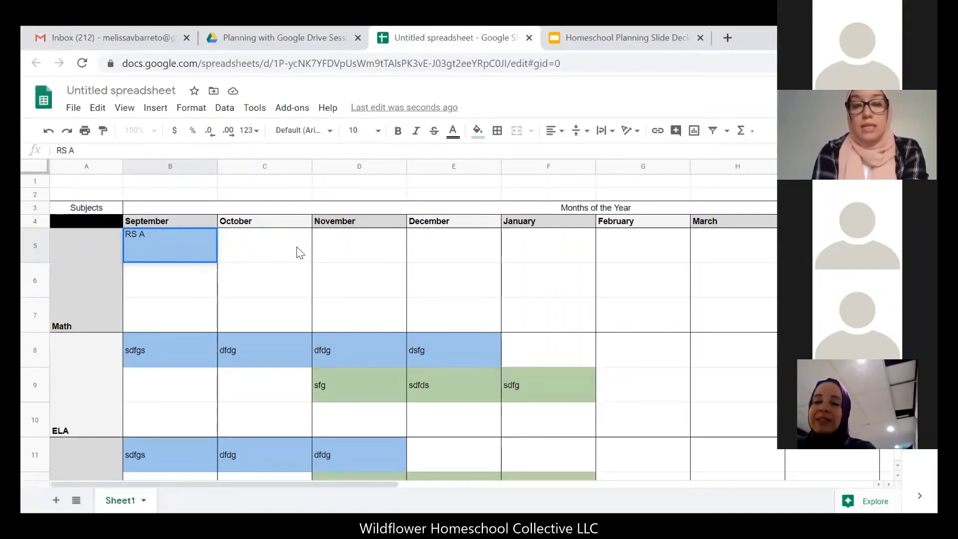
text(: 1-14)
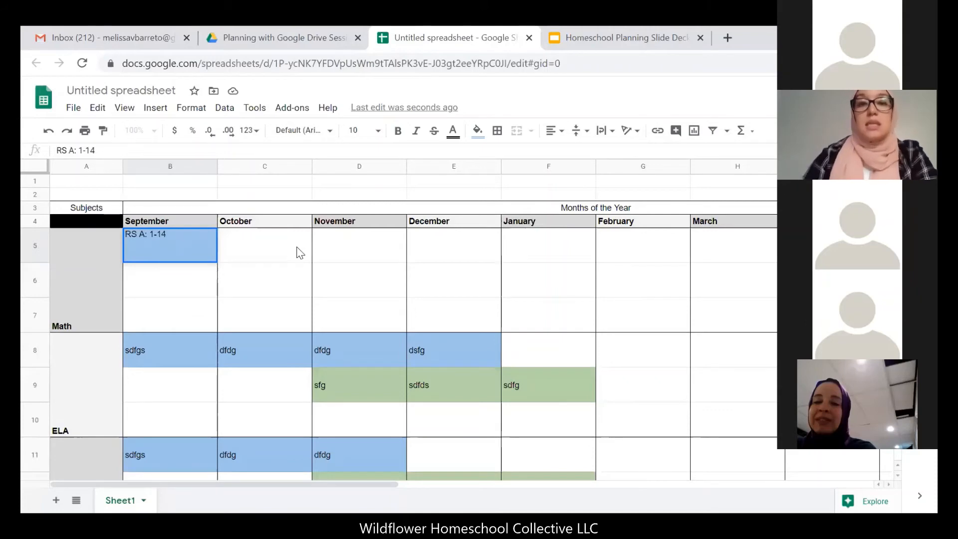
click(264, 287)
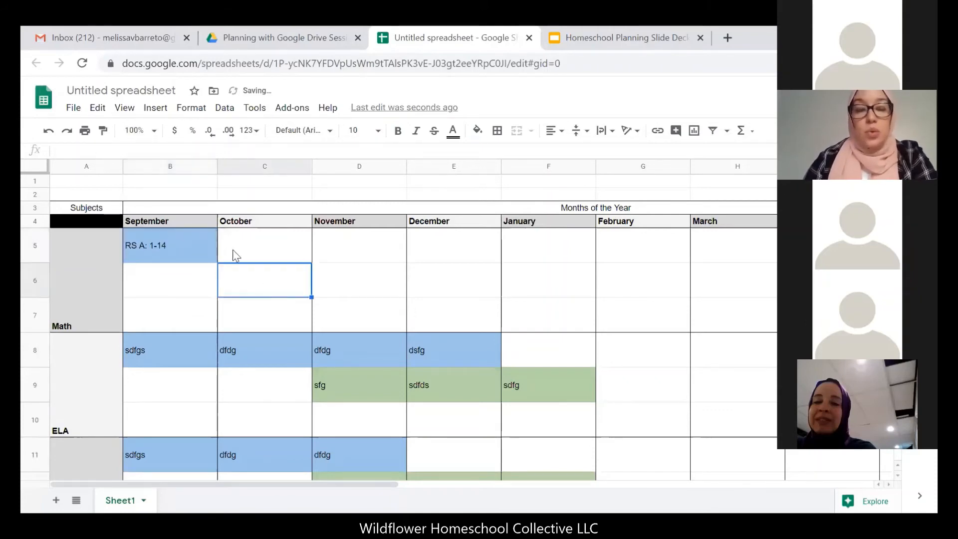
click(192, 252)
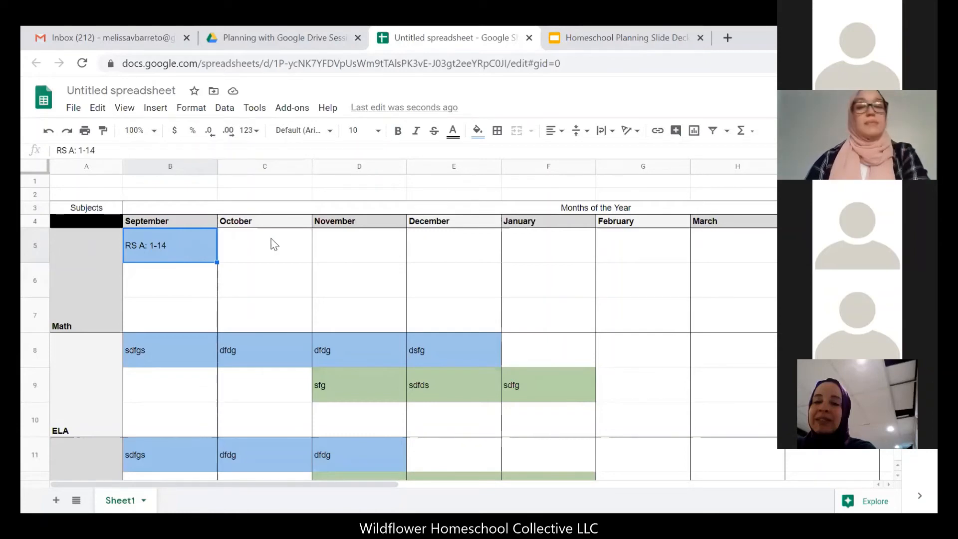
click(274, 265)
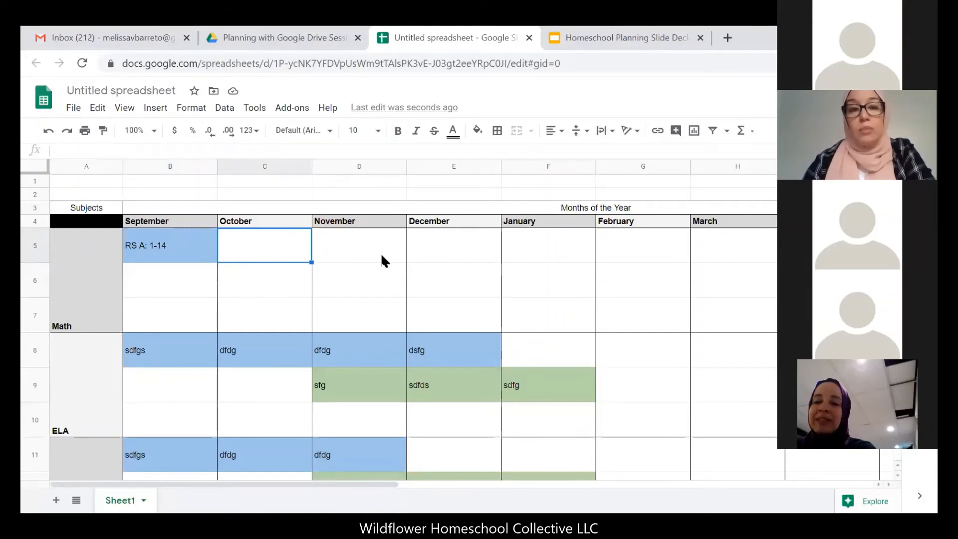
click(282, 278)
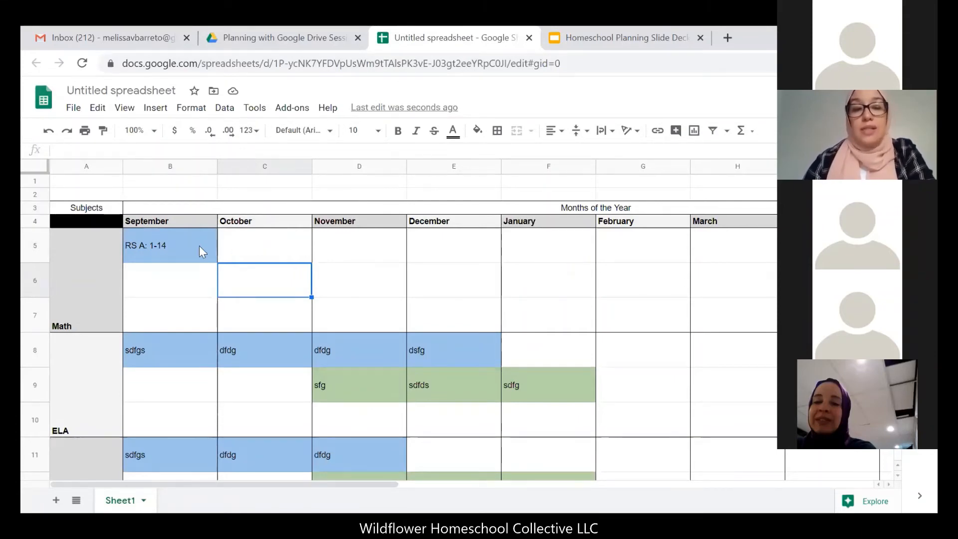
Replace the September entry in Math's first row with Geometry and enter Algebra in October of the same row.
click(200, 246)
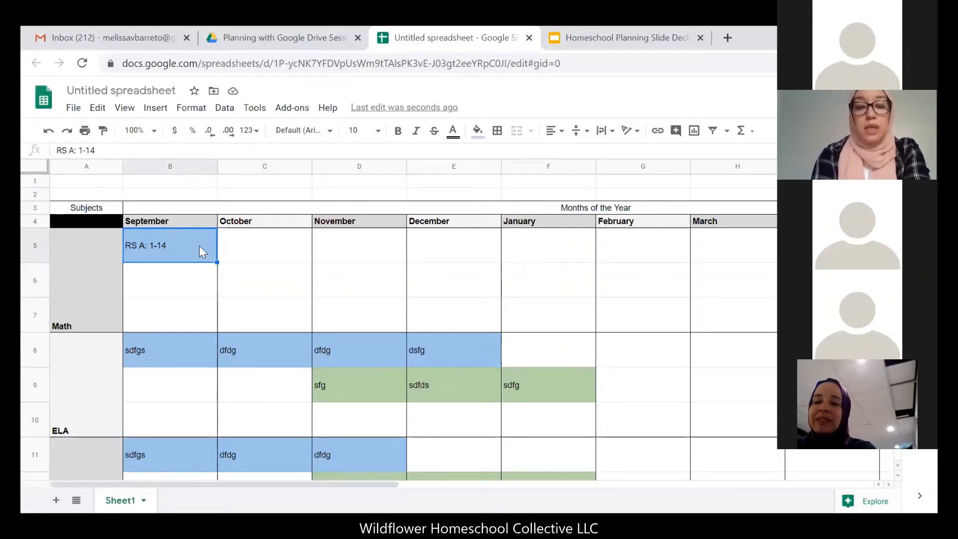
text(Geom)
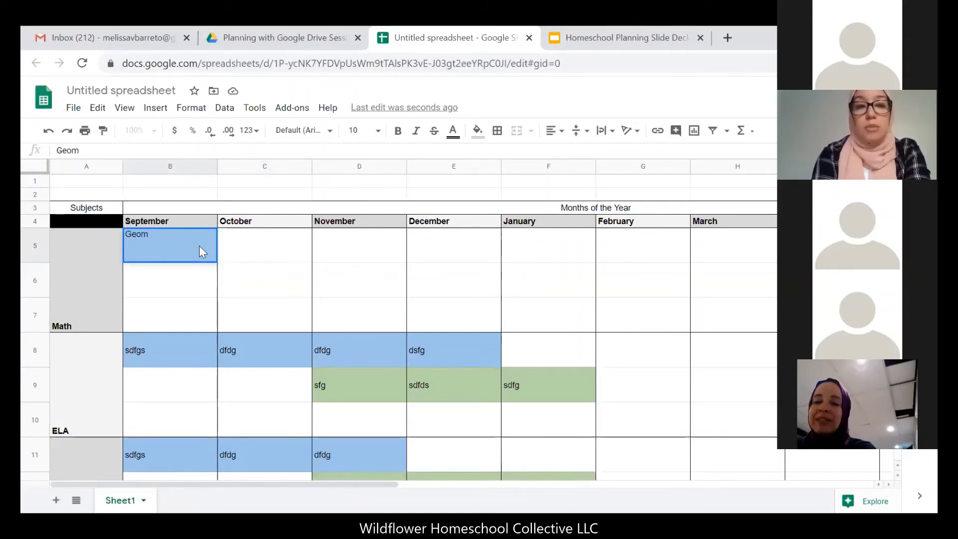
text(try)
key(BackSpace)
key(BackSpace)
text(etry)
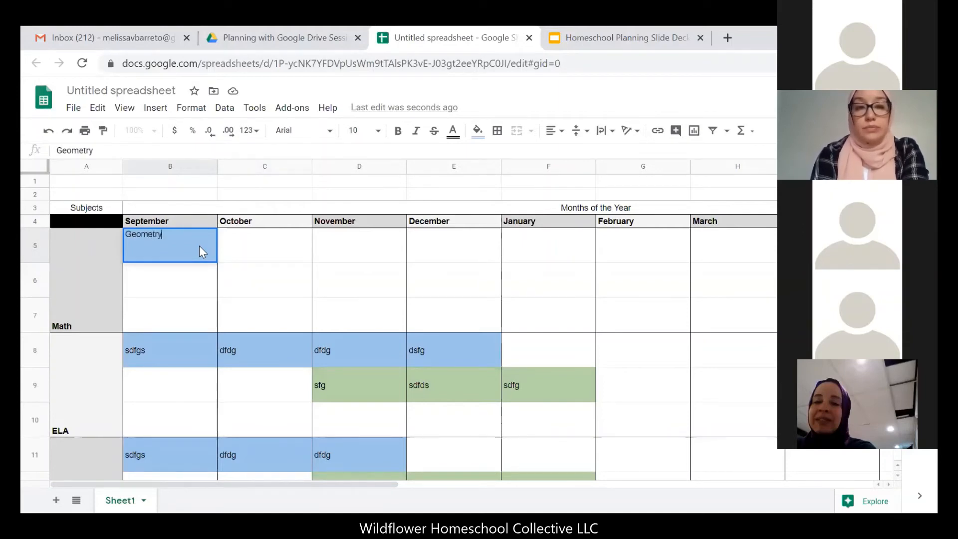
key(Tab)
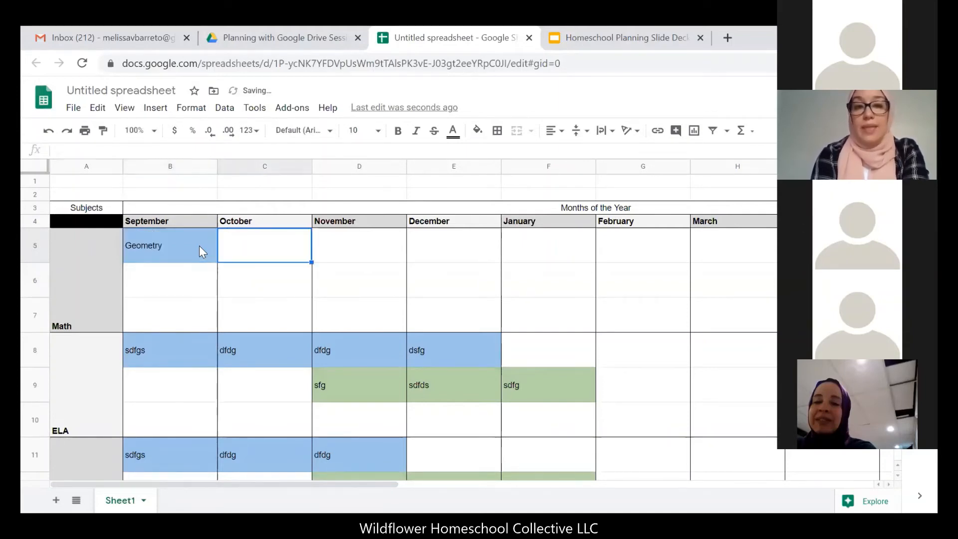
text(Al)
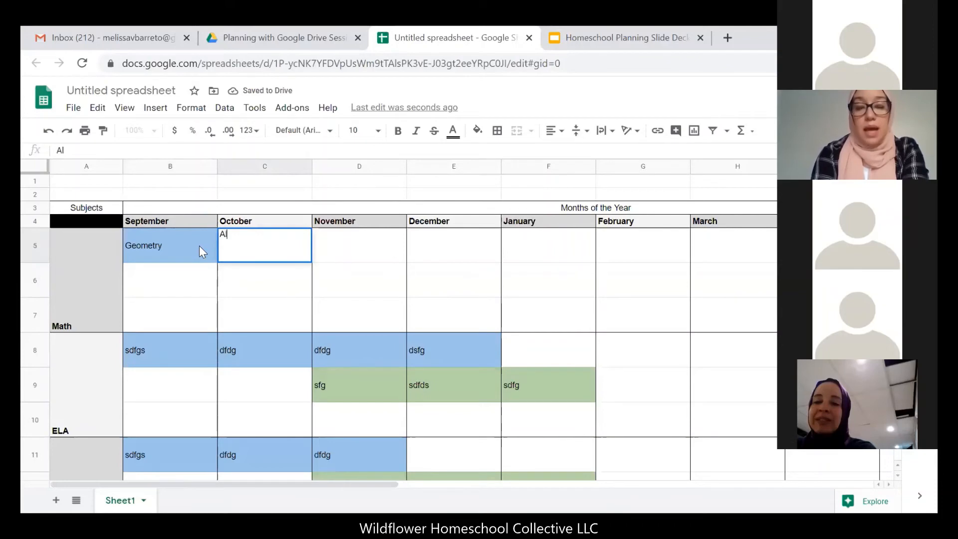
text(gebra)
key(Tab)
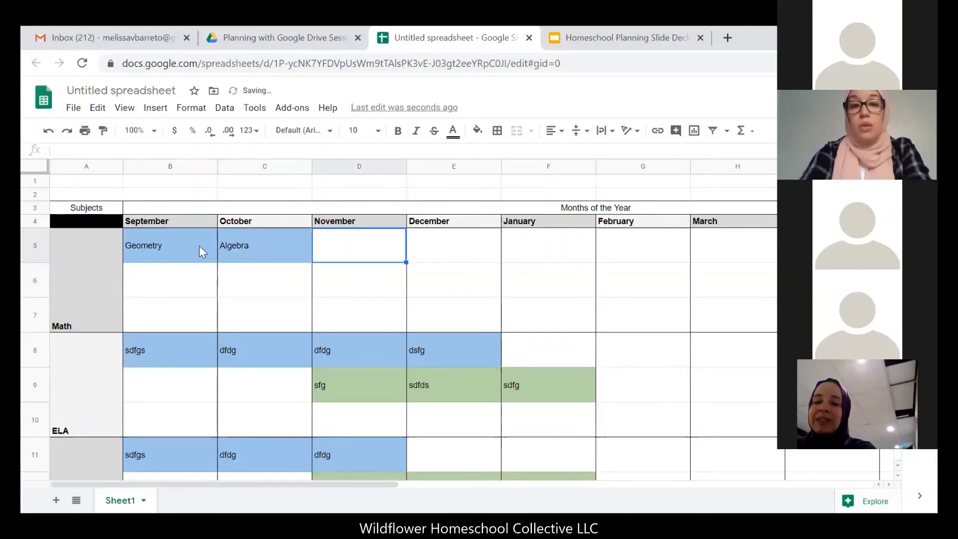
click(200, 245)
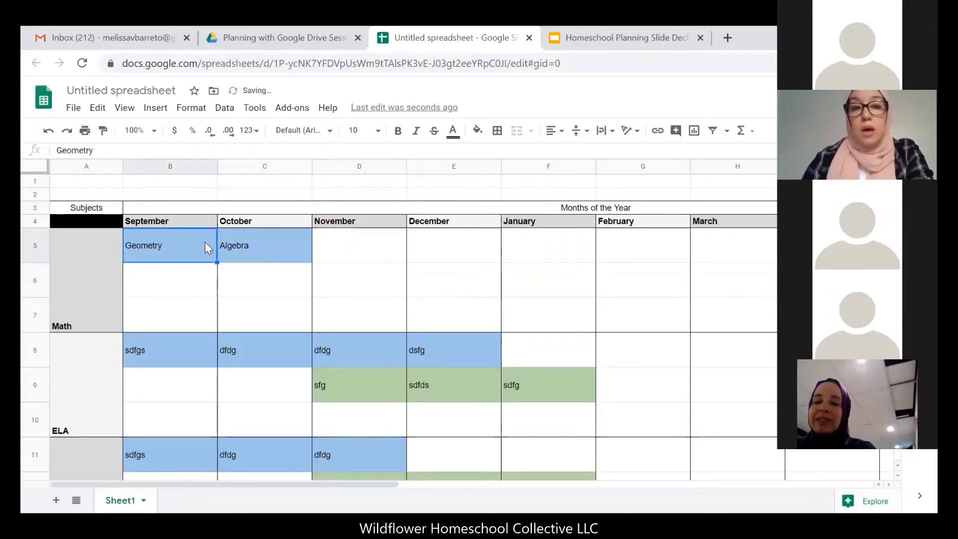
click(268, 246)
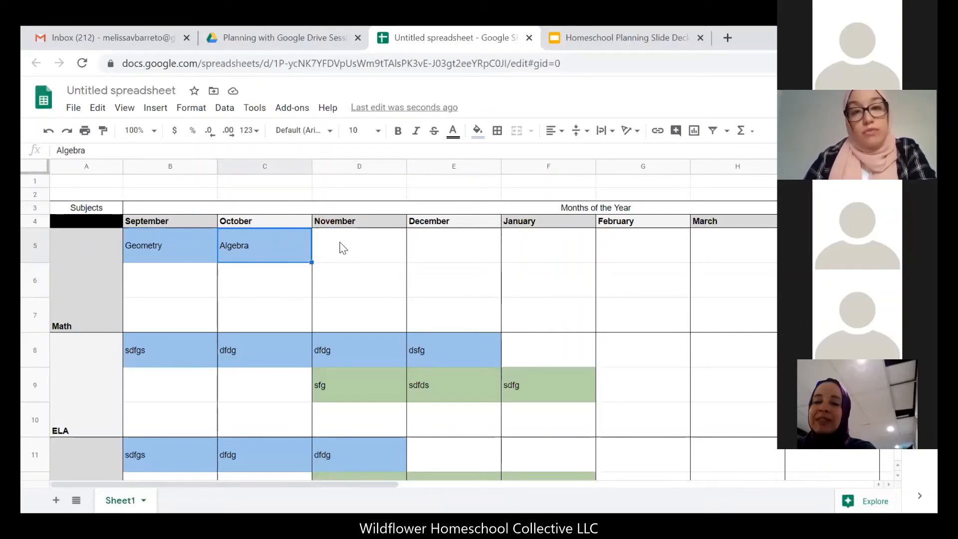
click(367, 259)
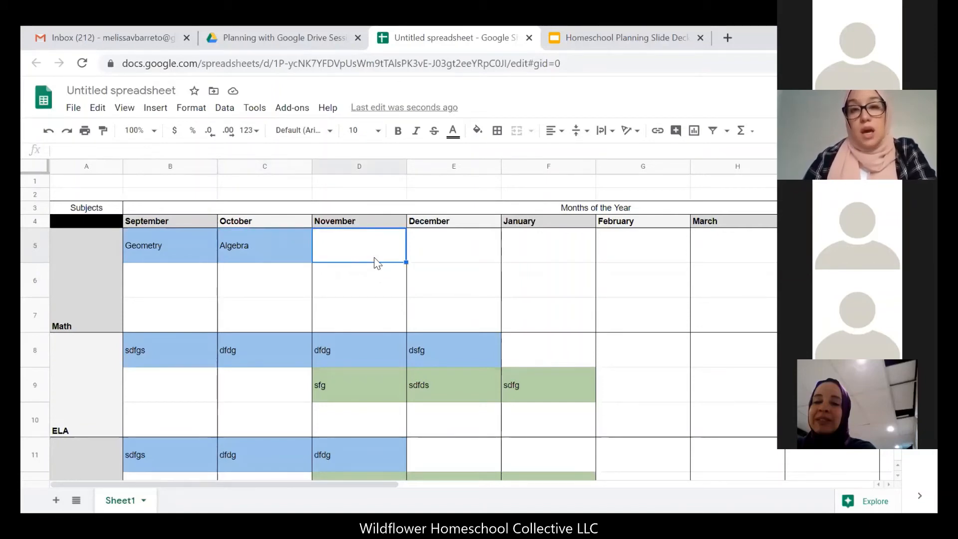
click(359, 281)
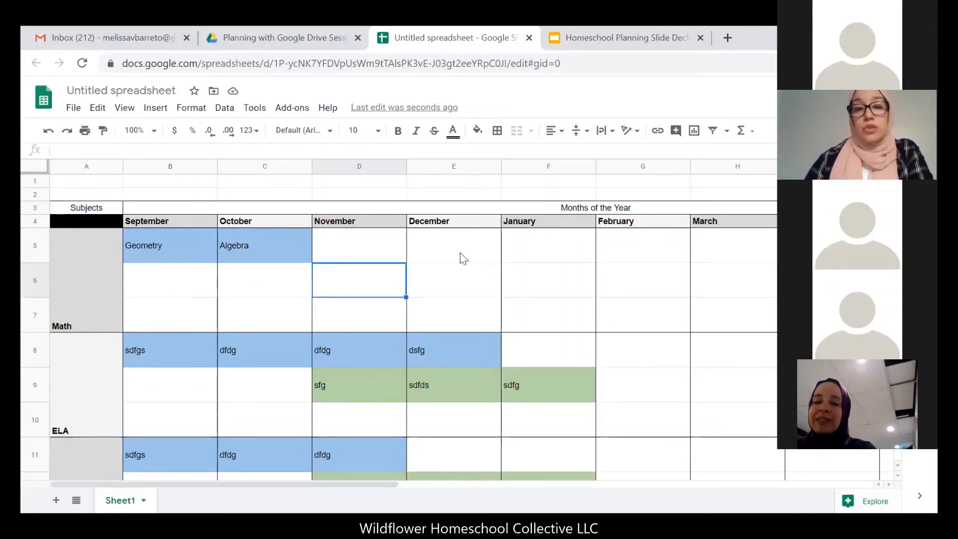
click(268, 252)
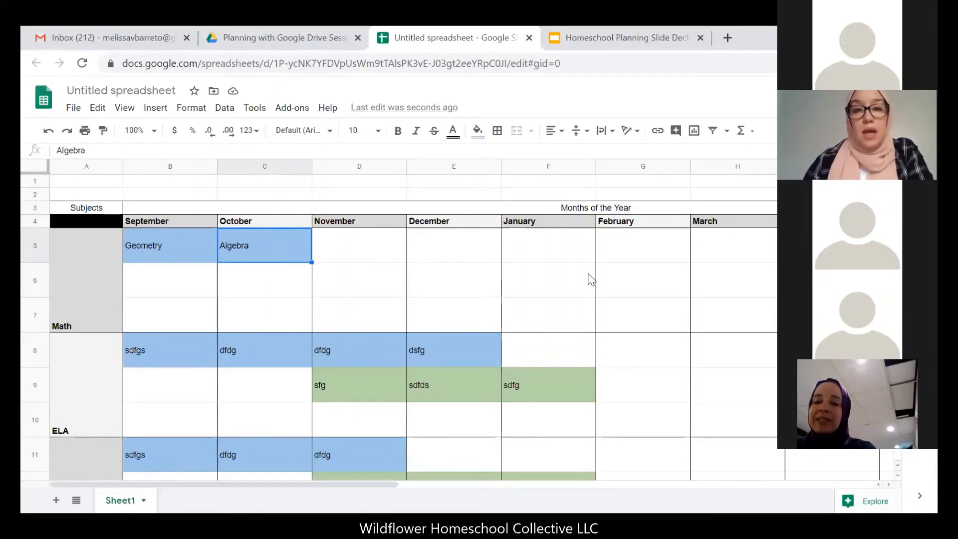
click(476, 258)
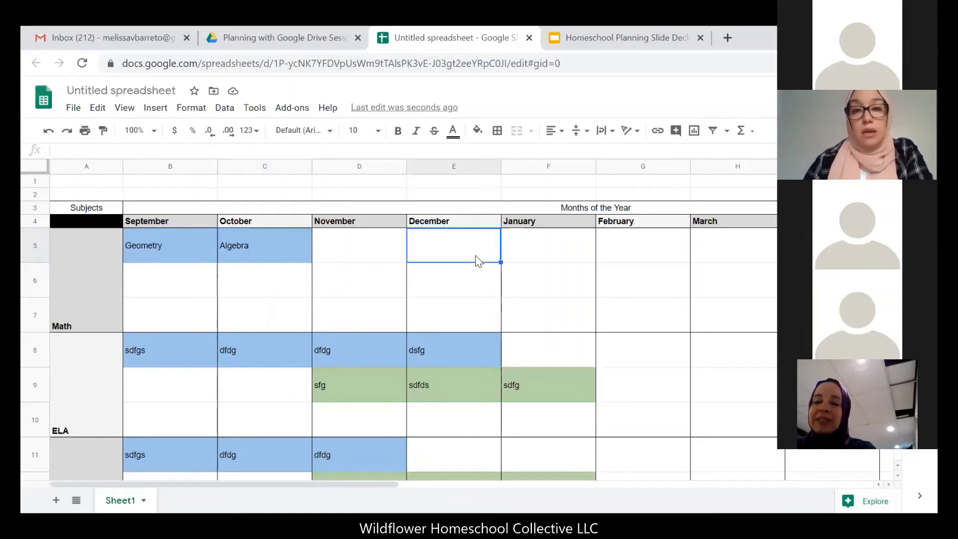
Set the sheet zoom to 75% and clear the September and October entries in Math's first row.
click(155, 131)
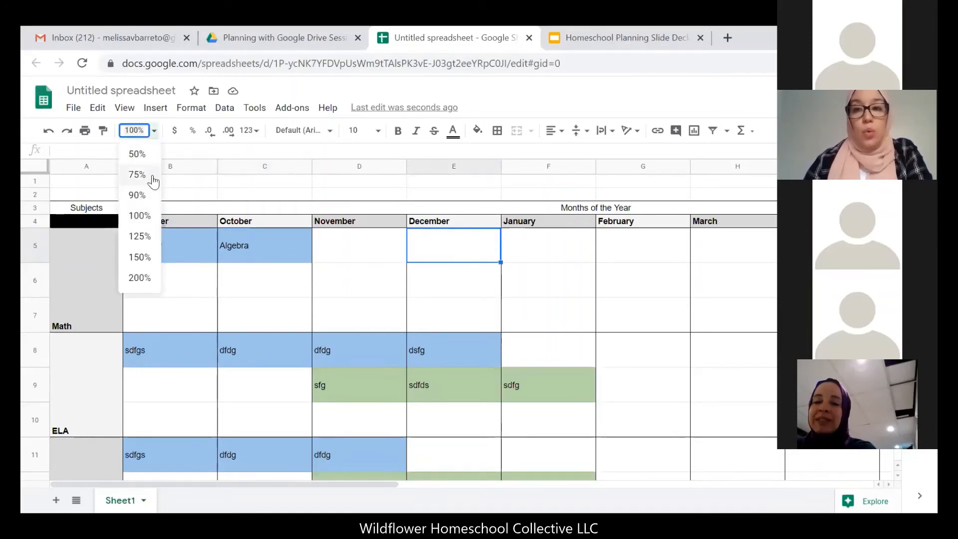
click(150, 179)
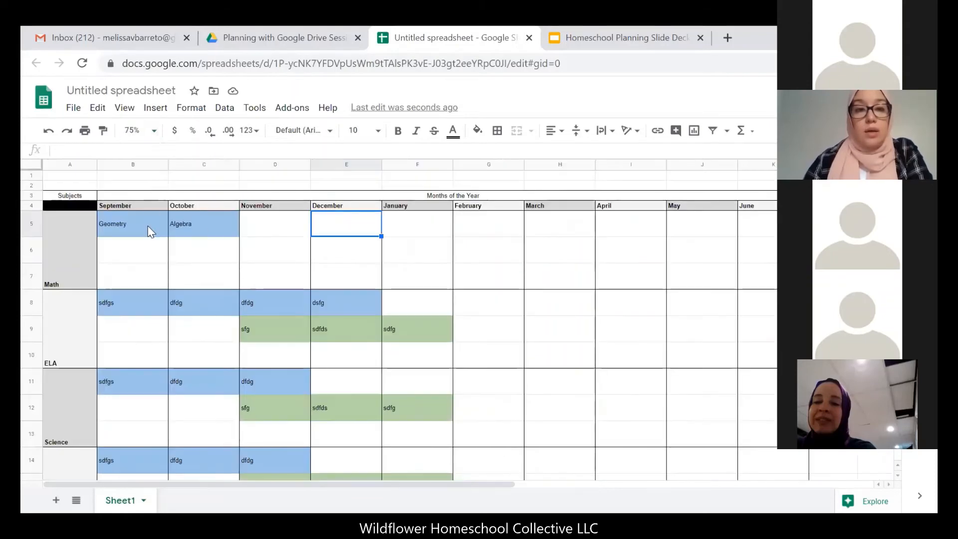
click(472, 245)
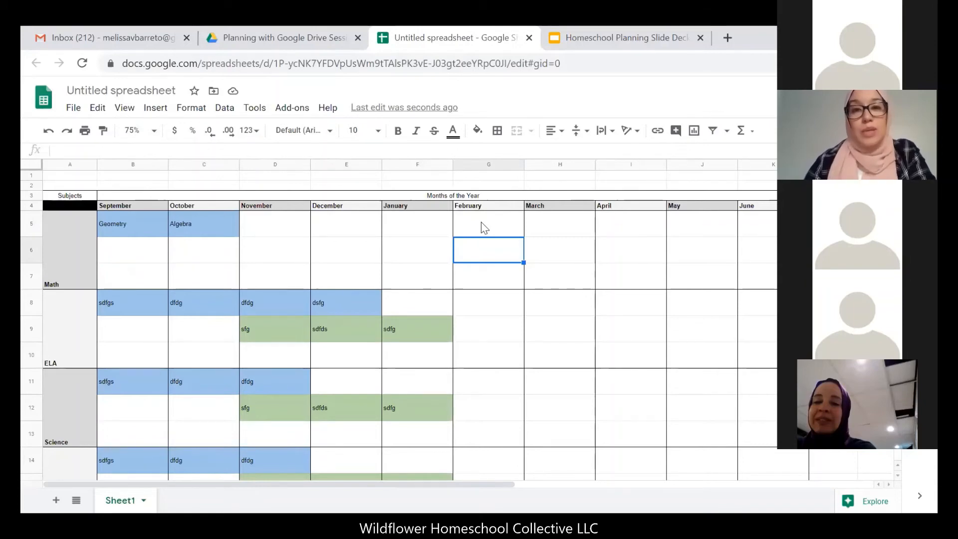
click(207, 227)
key(Delete)
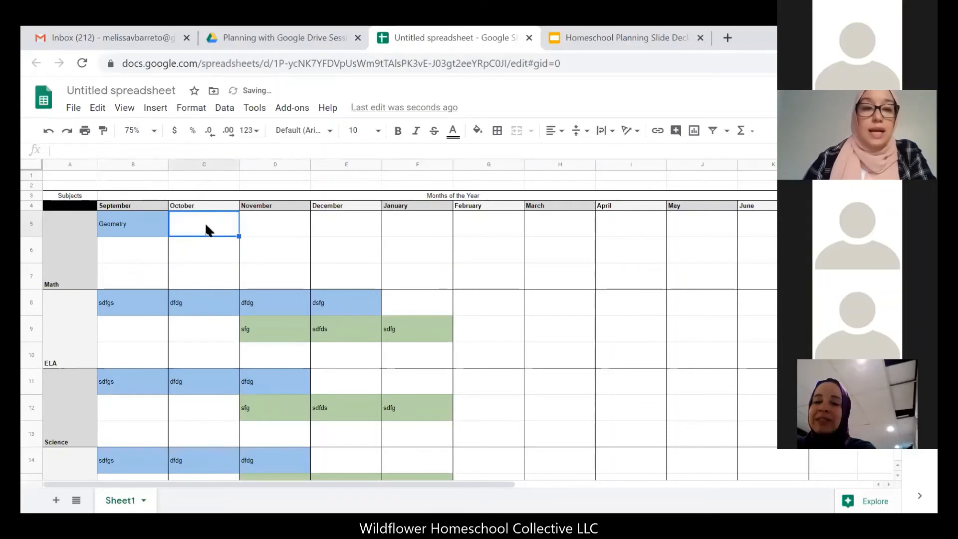
click(165, 225)
key(Delete)
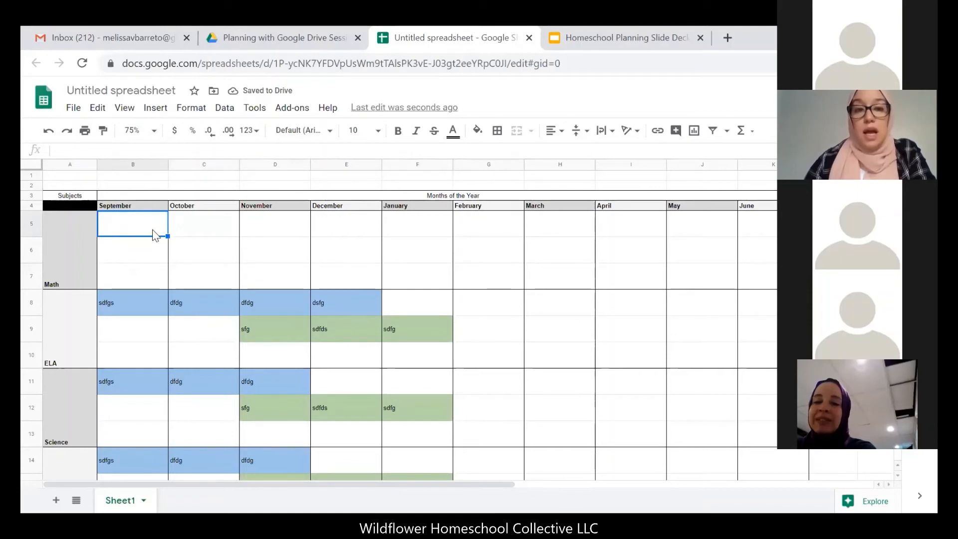
Fill Math's first row with RS A: 1-10 for September, RS A: 11-20 for October and RS A: 21-30 for November.
drag(155, 235, 746, 224)
double_click(130, 225)
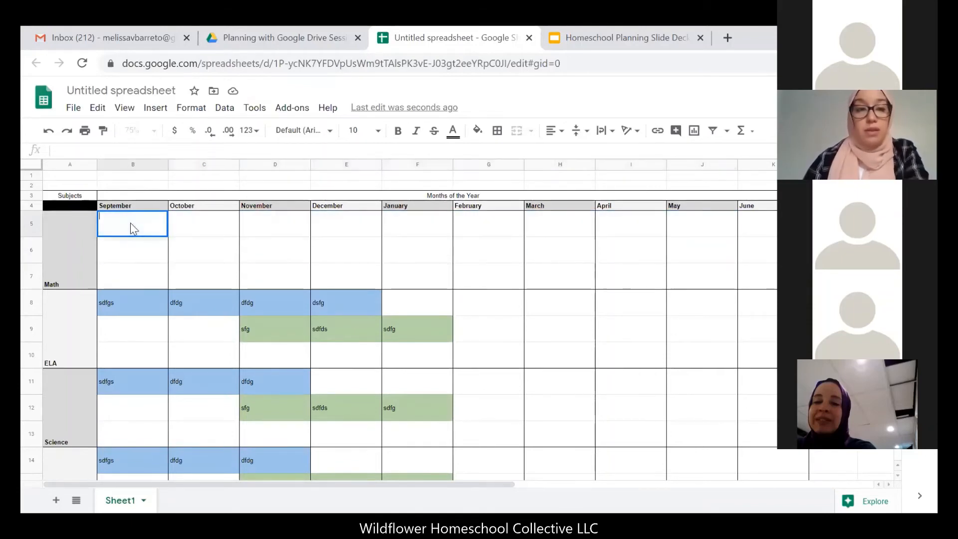
text(RS A)
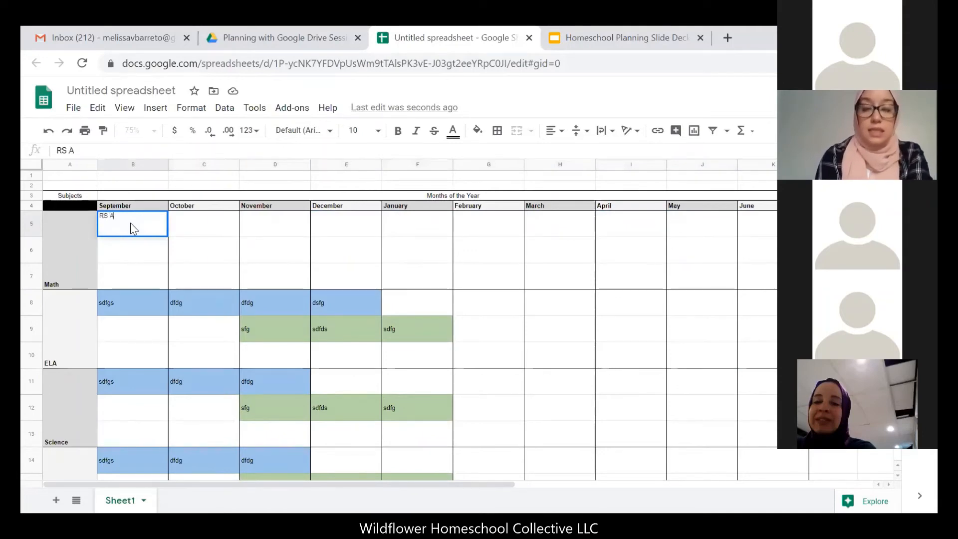
text(: 1-10)
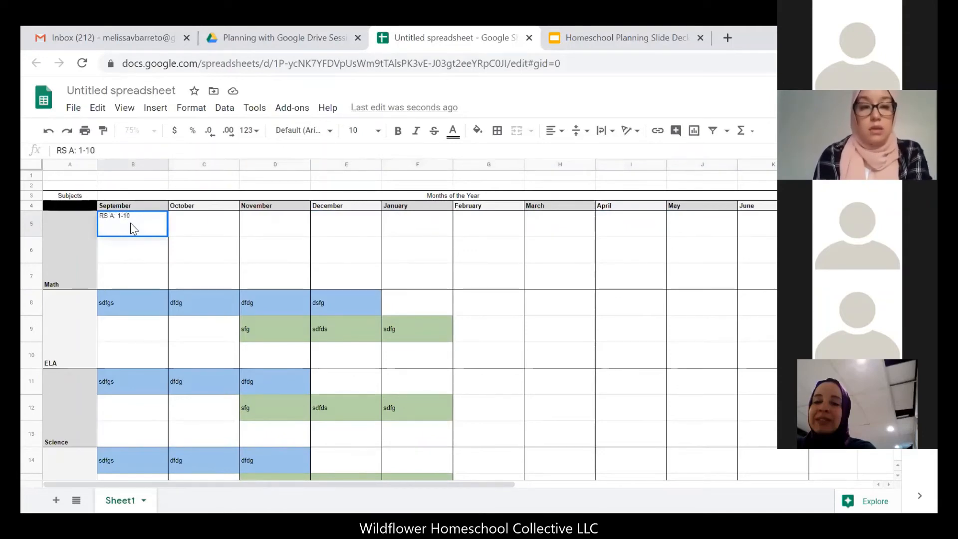
key(Tab)
text(RS A:)
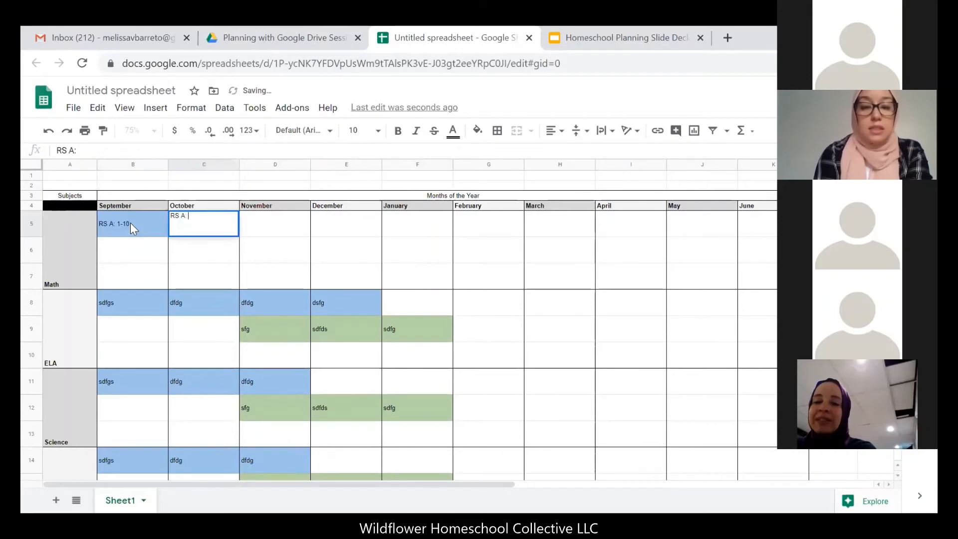
text( 11-20)
key(Tab)
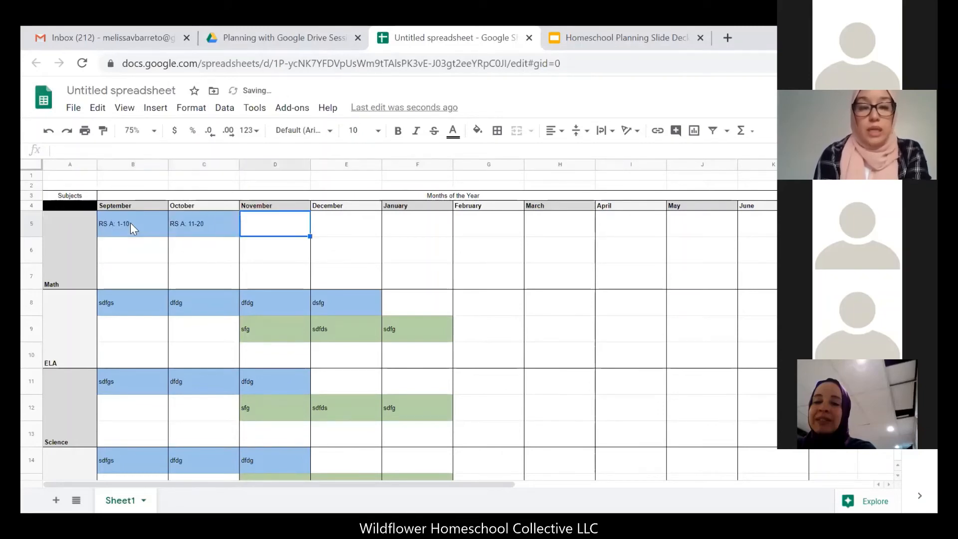
text(RS A: )
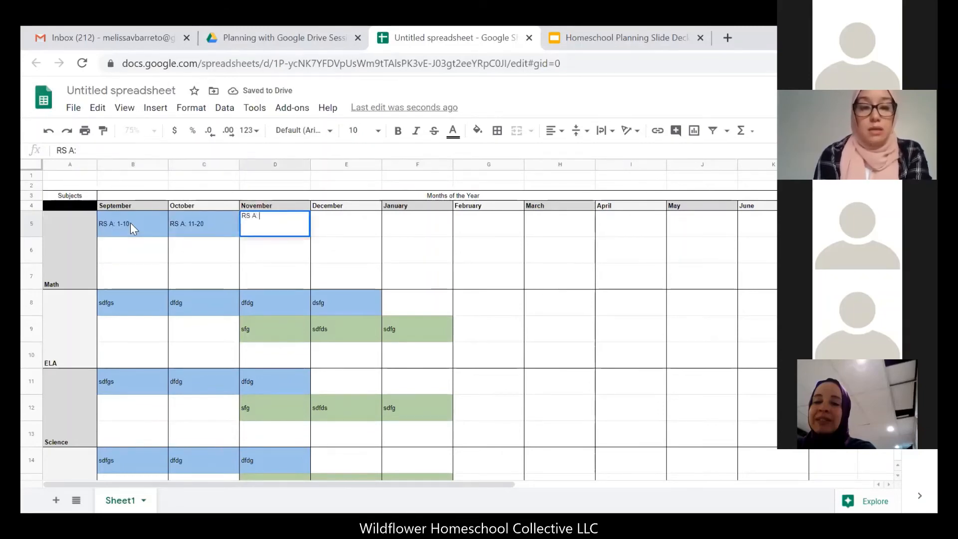
text(21-30)
key(Tab)
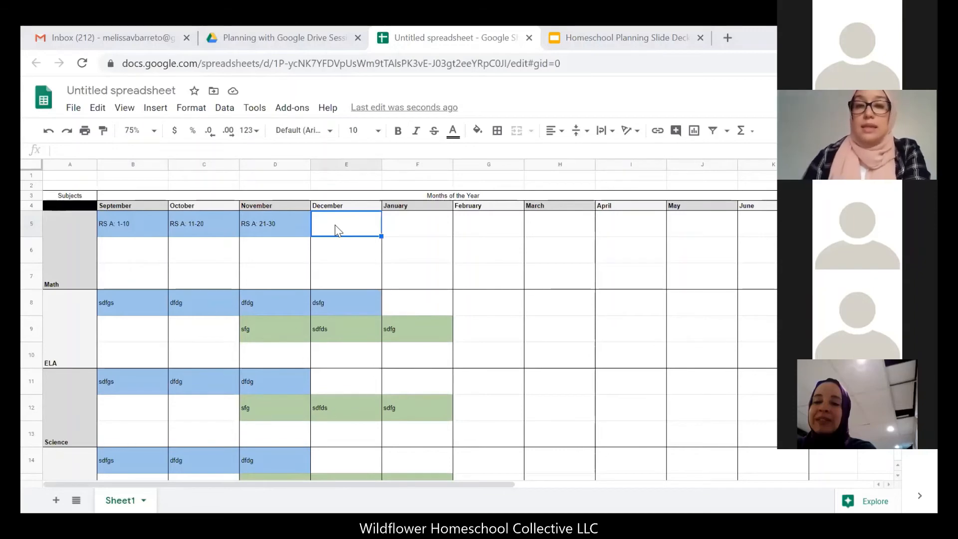
Enter RS A: 27-37 in the December cell of Math's first row.
text(RS)
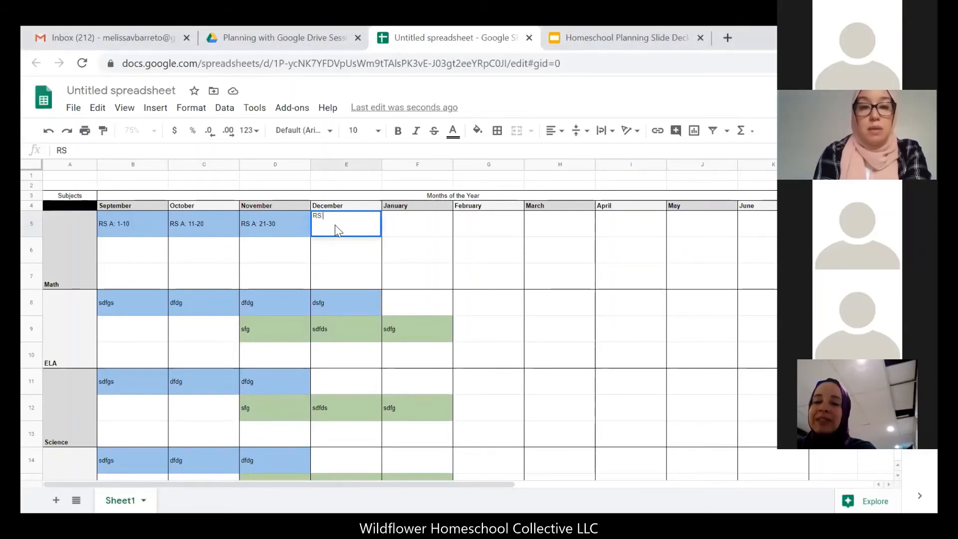
text( A: 2)
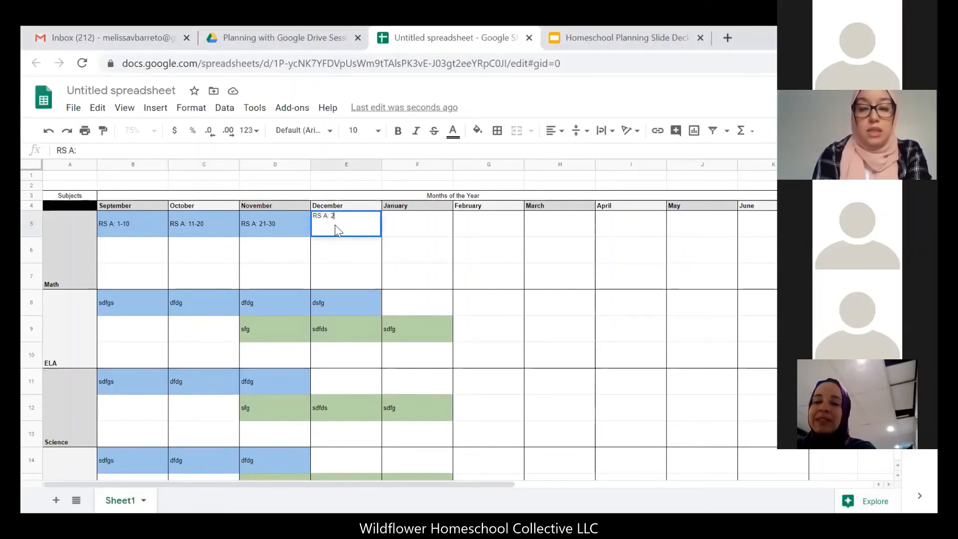
text(7-)
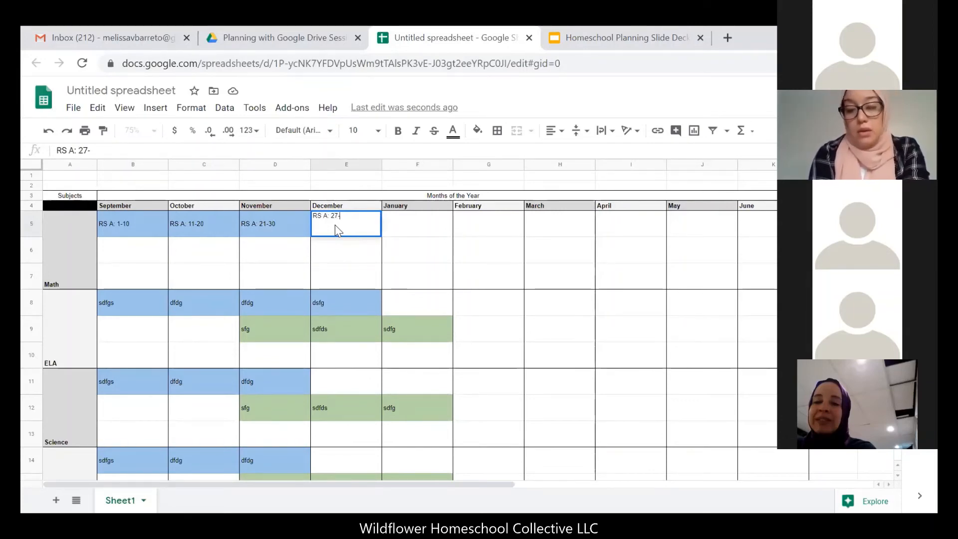
text(37)
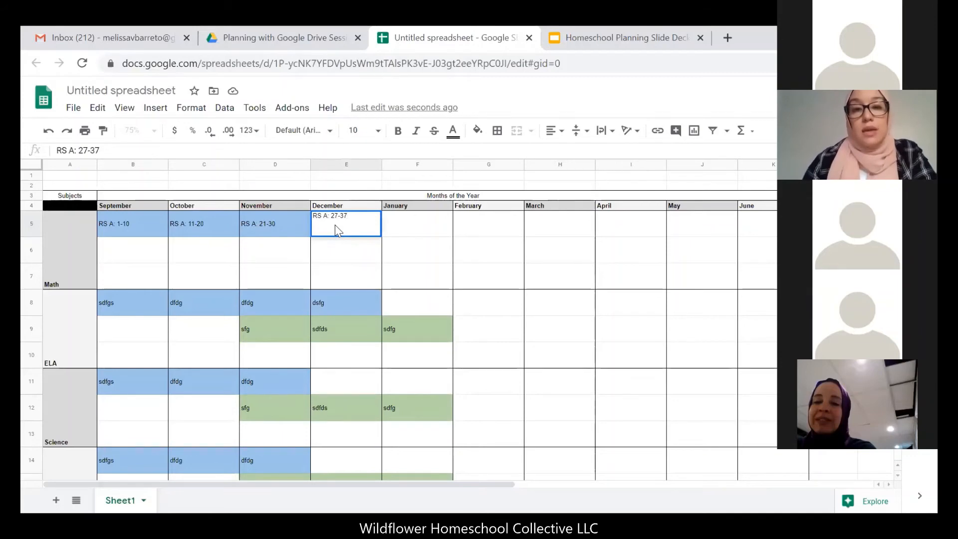
click(426, 223)
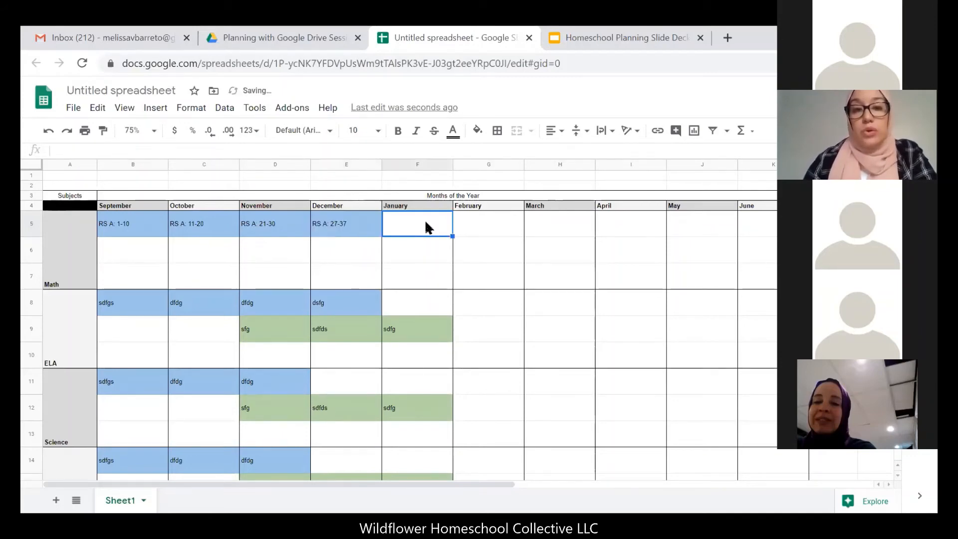
click(407, 259)
click(344, 227)
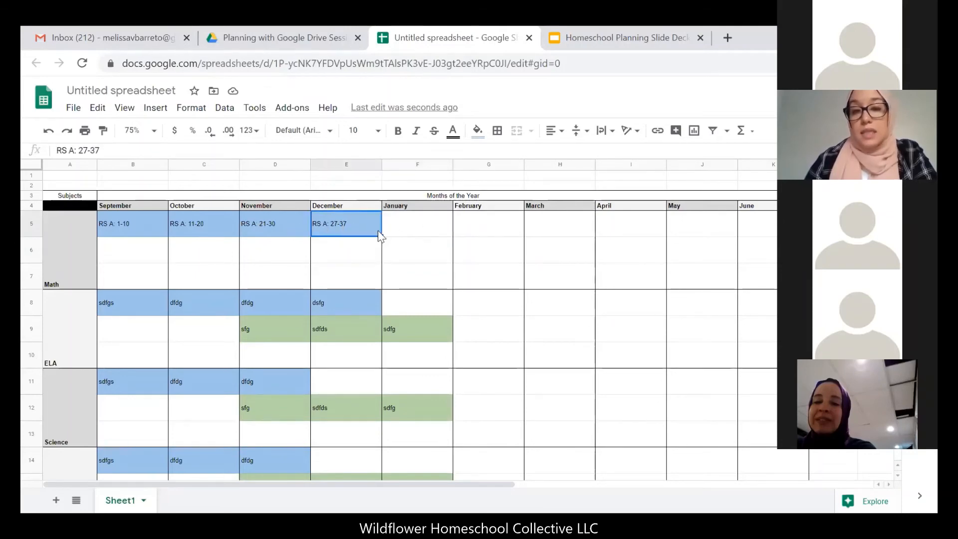
click(347, 257)
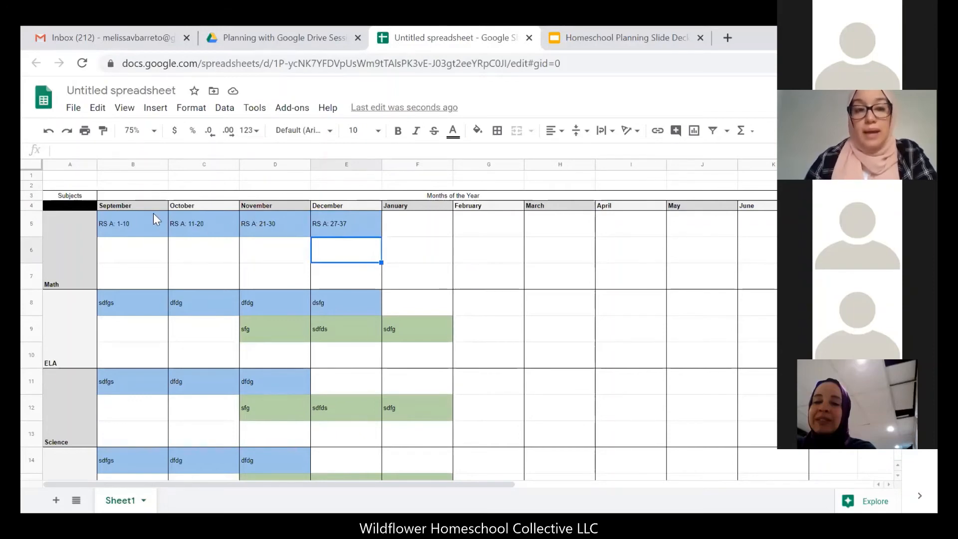
Apply strikethrough to the September entry in Math's first row.
click(141, 231)
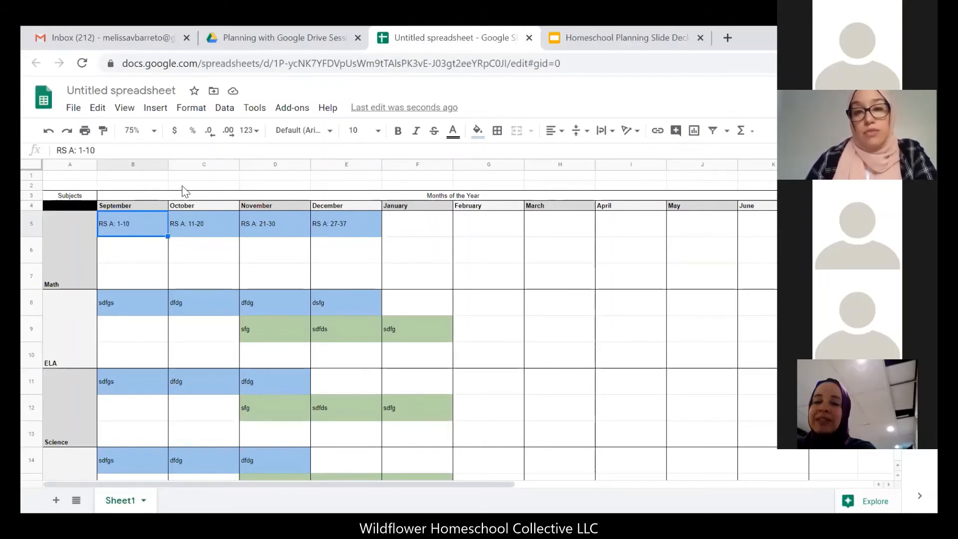
click(434, 132)
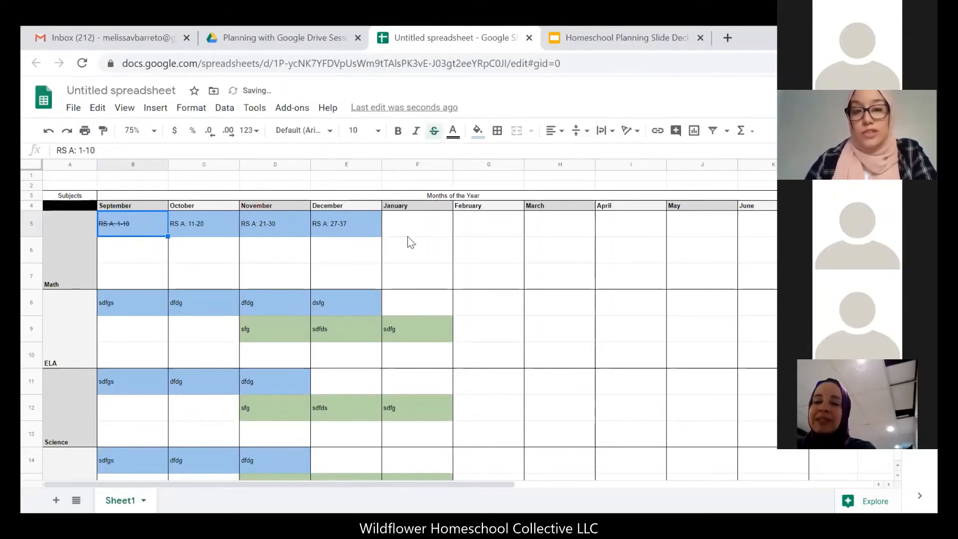
click(412, 251)
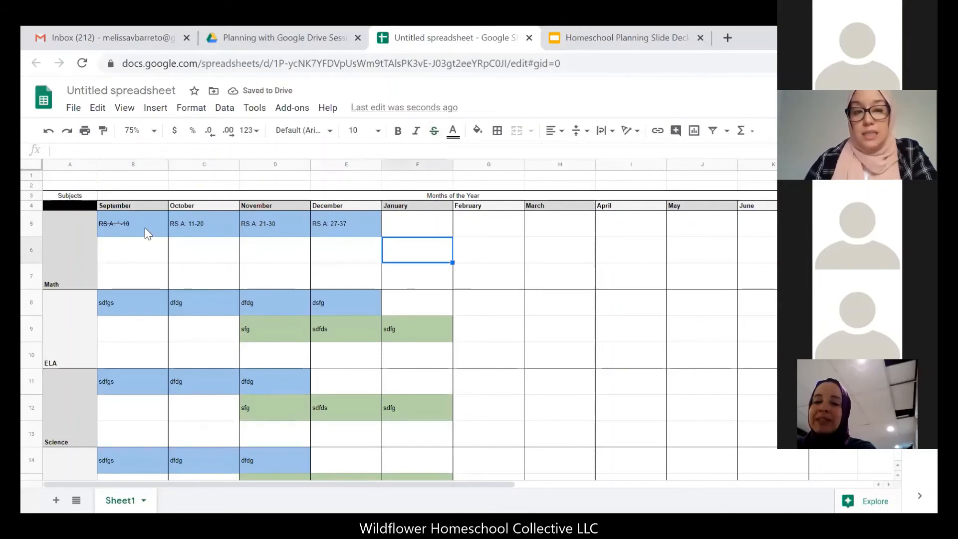
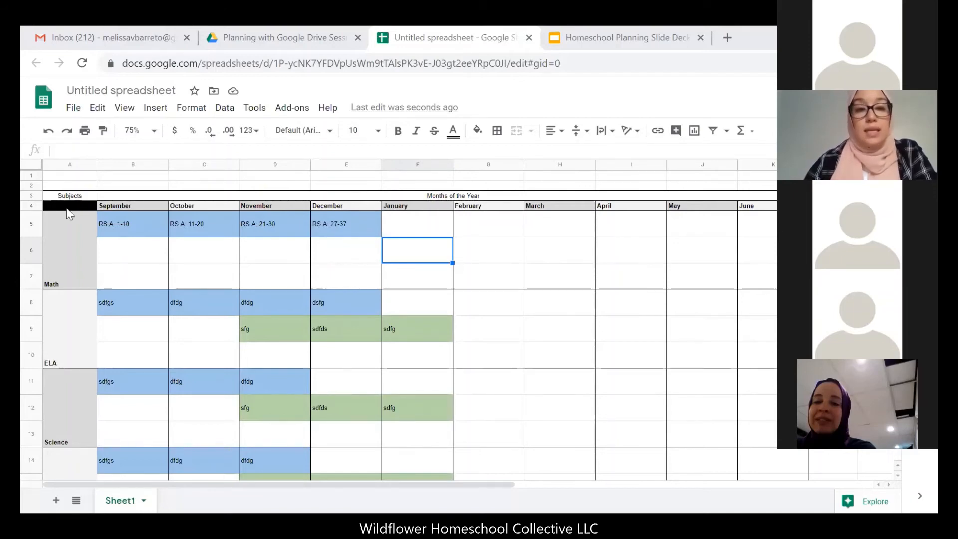
Examine Math's first and second planning rows across the months of the year.
click(134, 227)
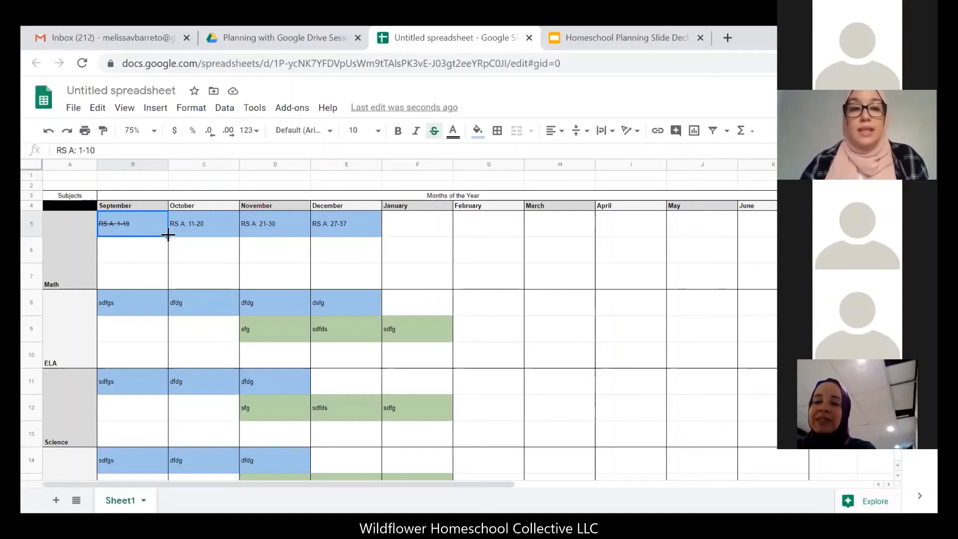
click(413, 230)
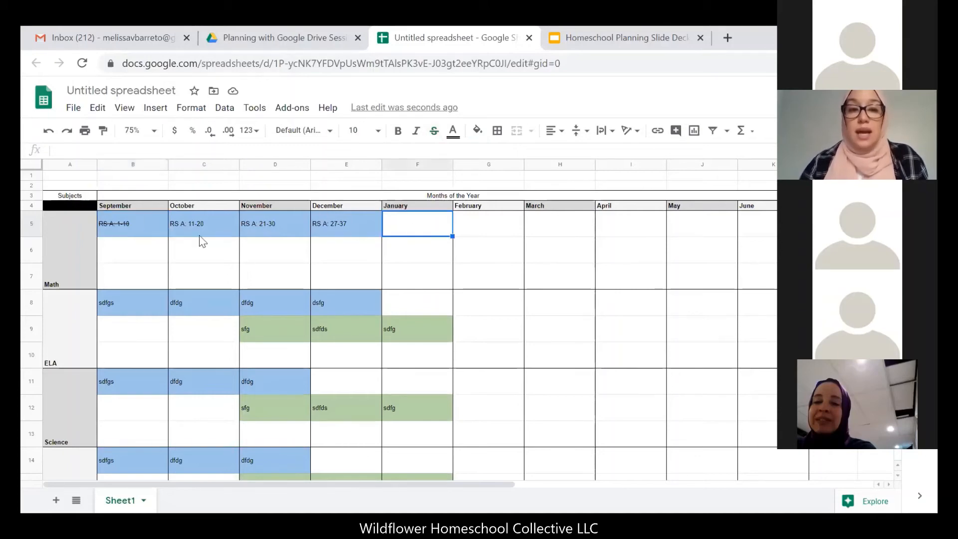
drag(154, 222, 754, 223)
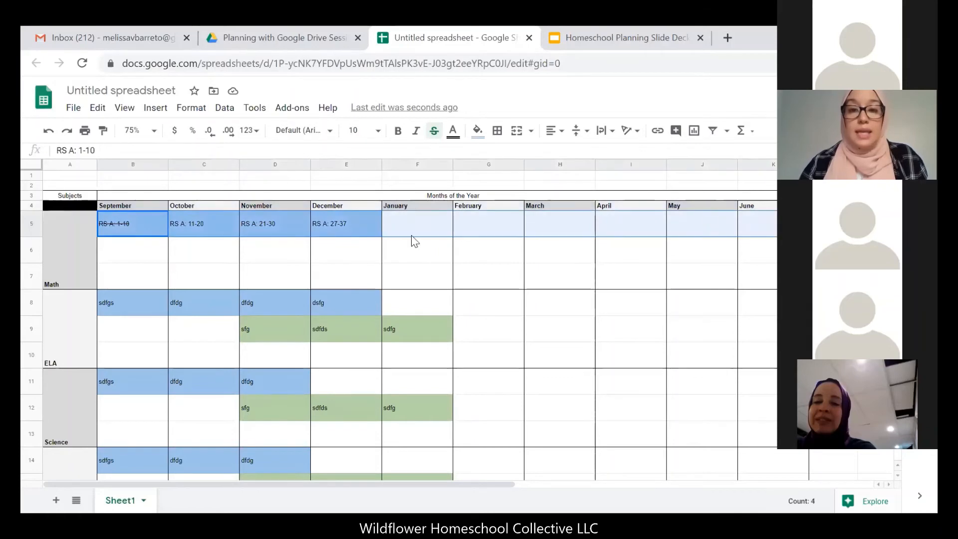
click(147, 241)
drag(145, 225, 708, 221)
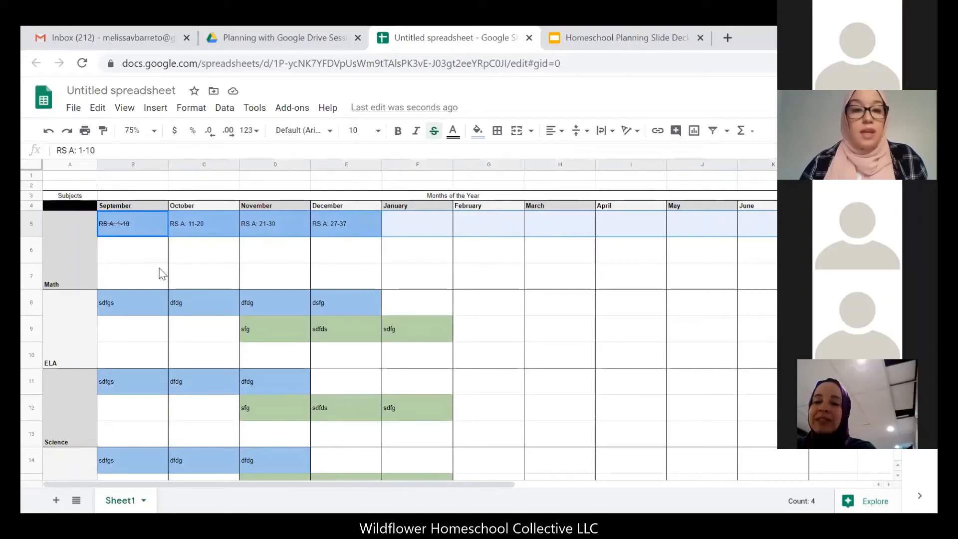
drag(143, 260, 699, 255)
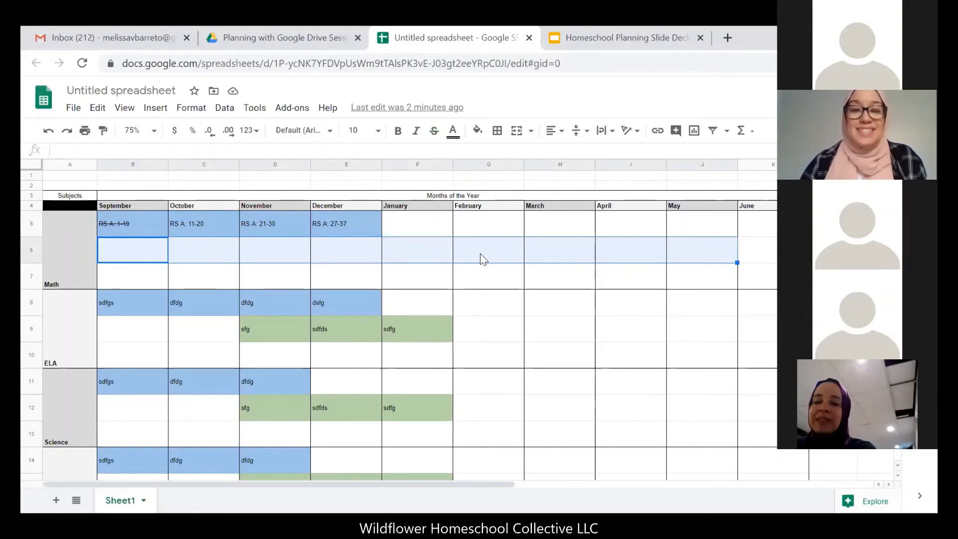
click(479, 291)
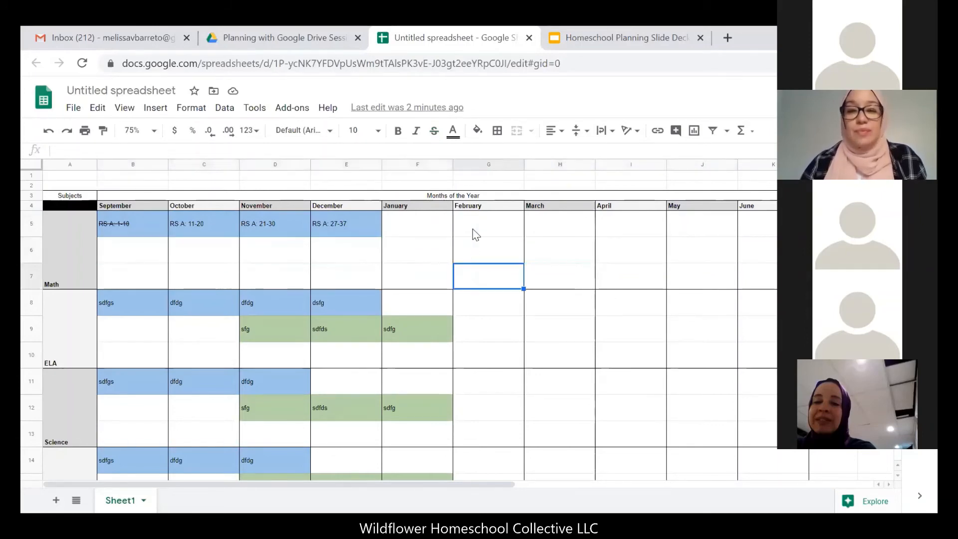
click(473, 231)
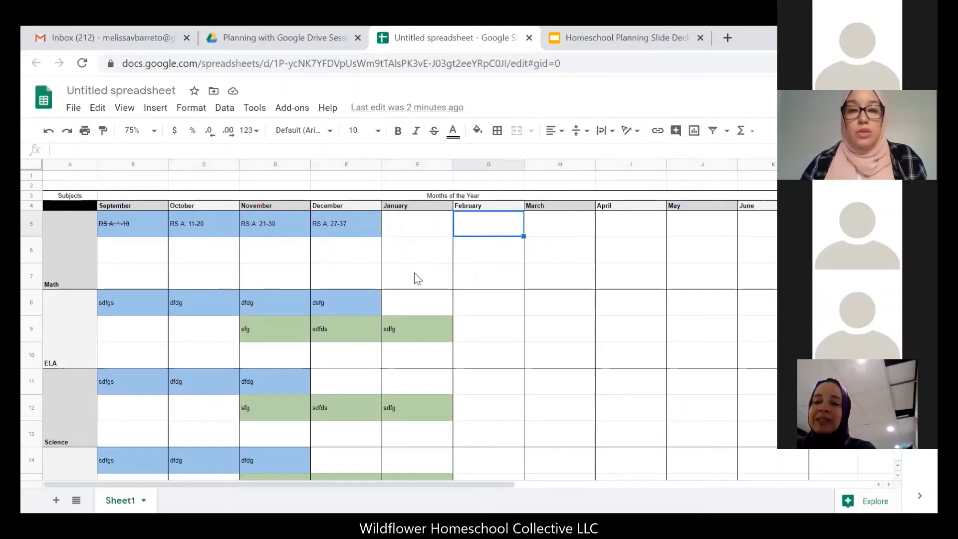
click(415, 258)
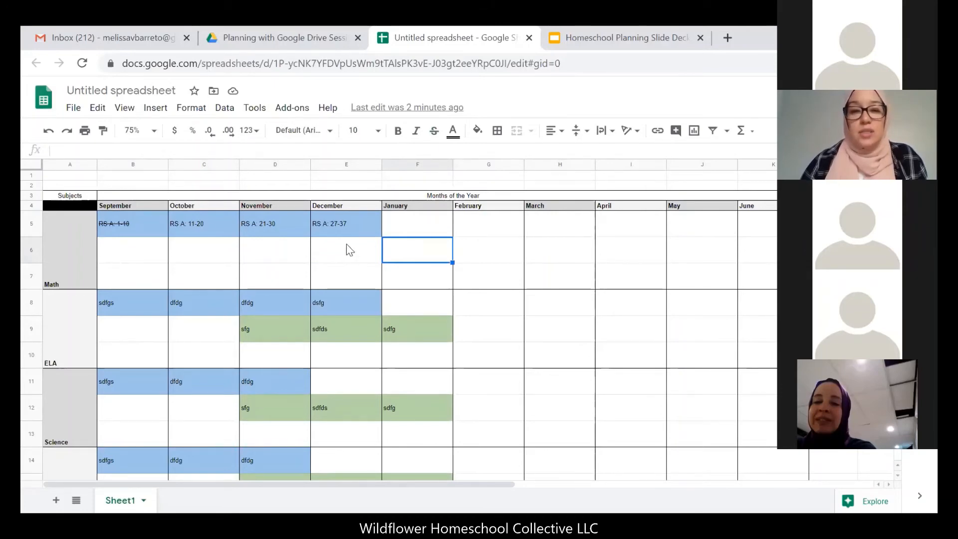
click(353, 233)
click(355, 307)
click(353, 332)
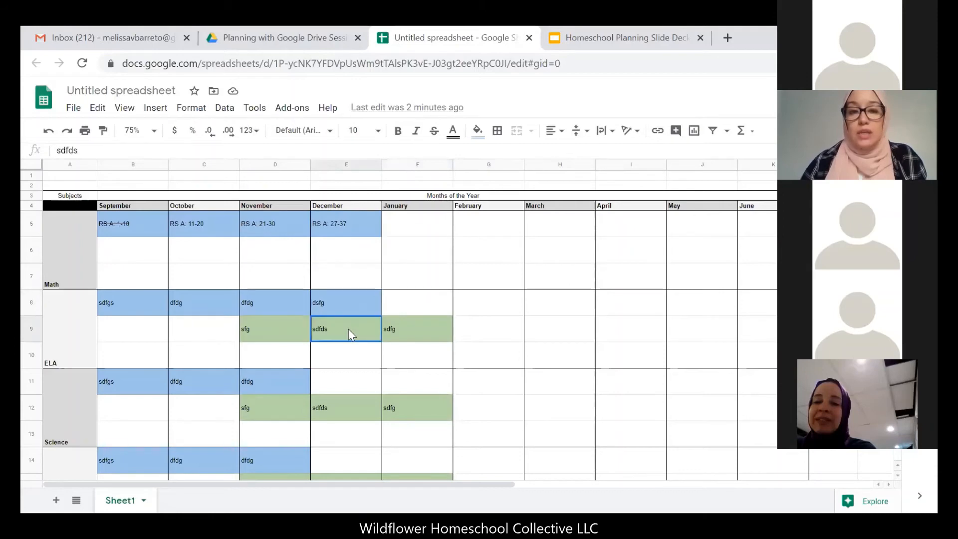
click(407, 334)
click(336, 313)
click(342, 340)
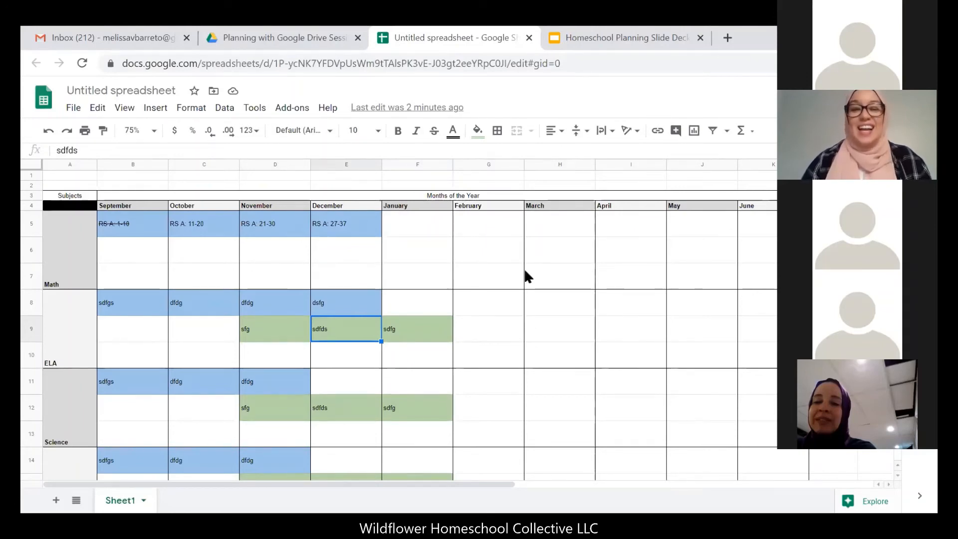
click(424, 262)
click(363, 278)
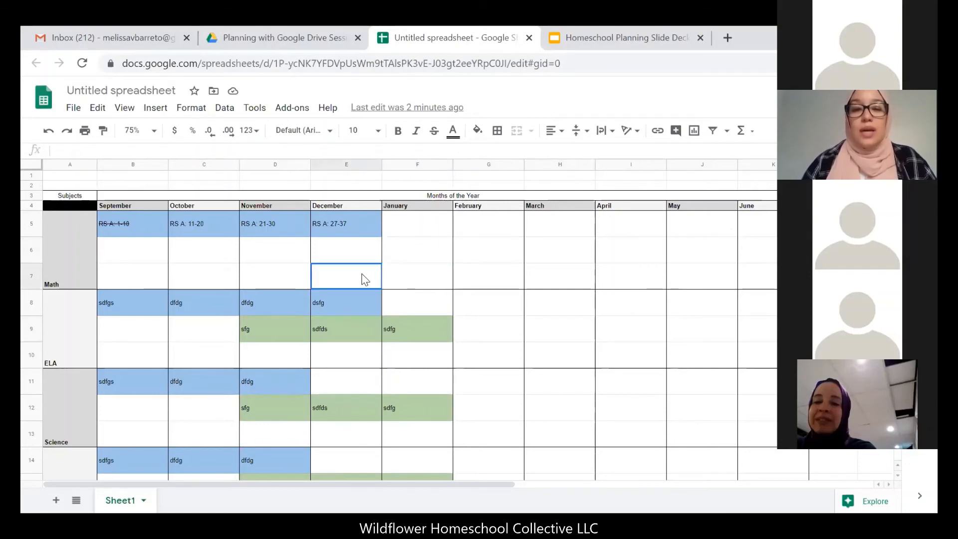
click(372, 255)
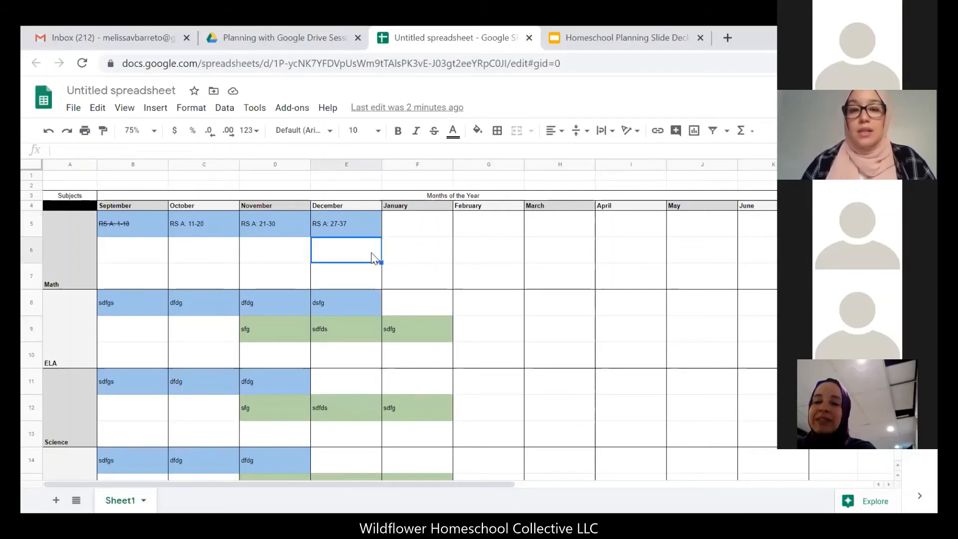
click(369, 229)
click(373, 249)
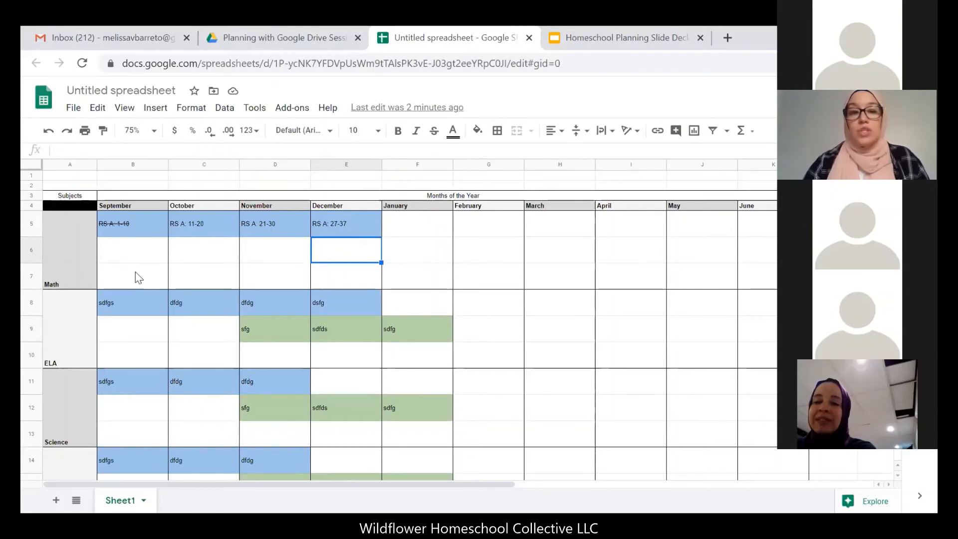
Enter Project on Swirls in Nature in the September cell of Math's third row.
drag(139, 277, 552, 285)
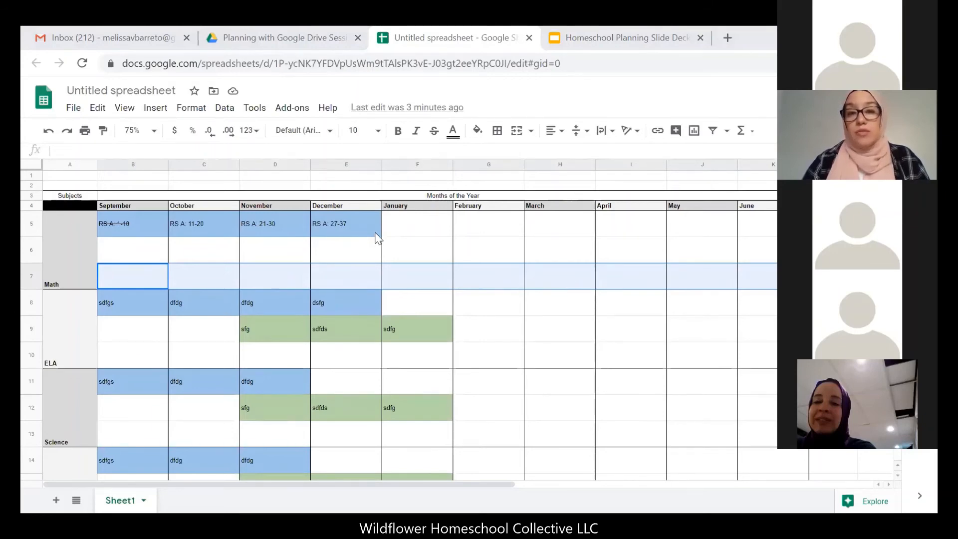
click(365, 254)
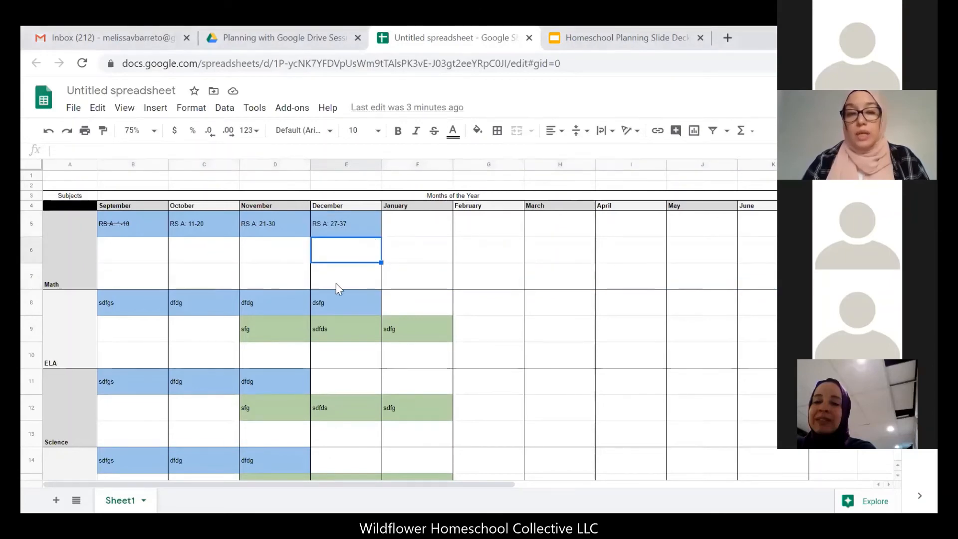
drag(160, 287, 753, 274)
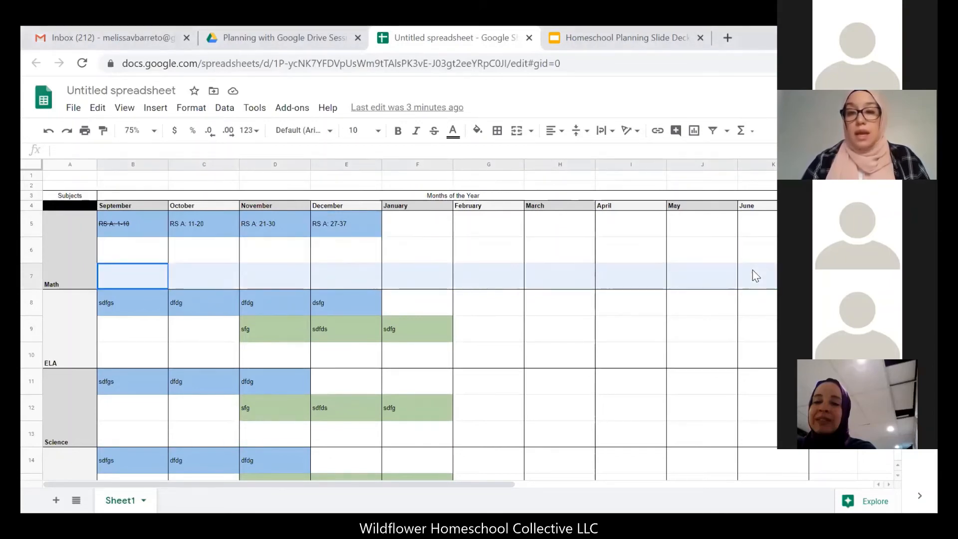
double_click(139, 277)
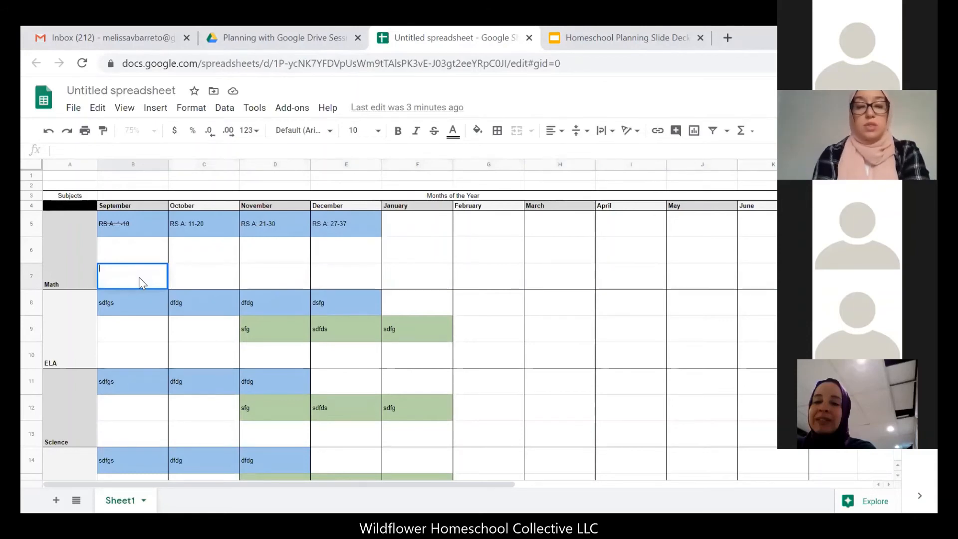
text(Proj)
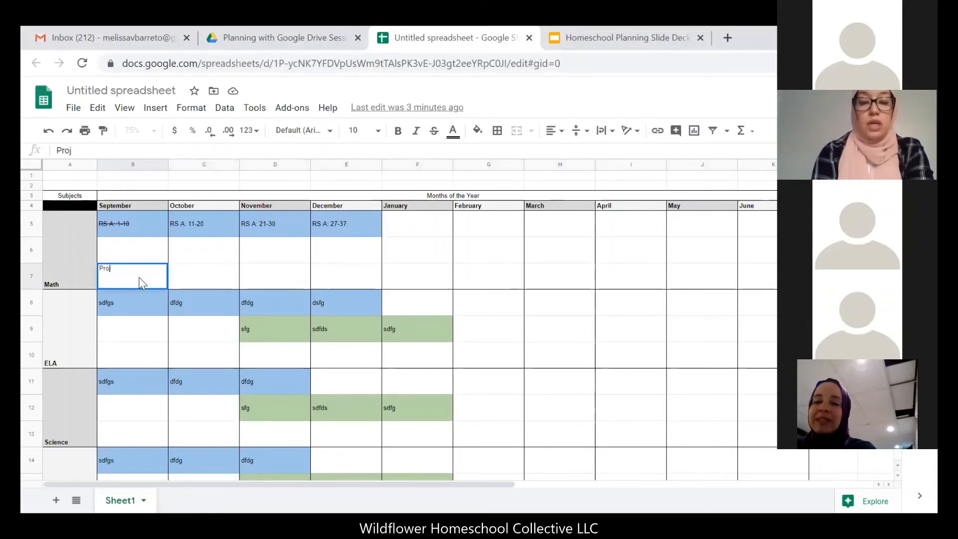
text(ect on Swirls)
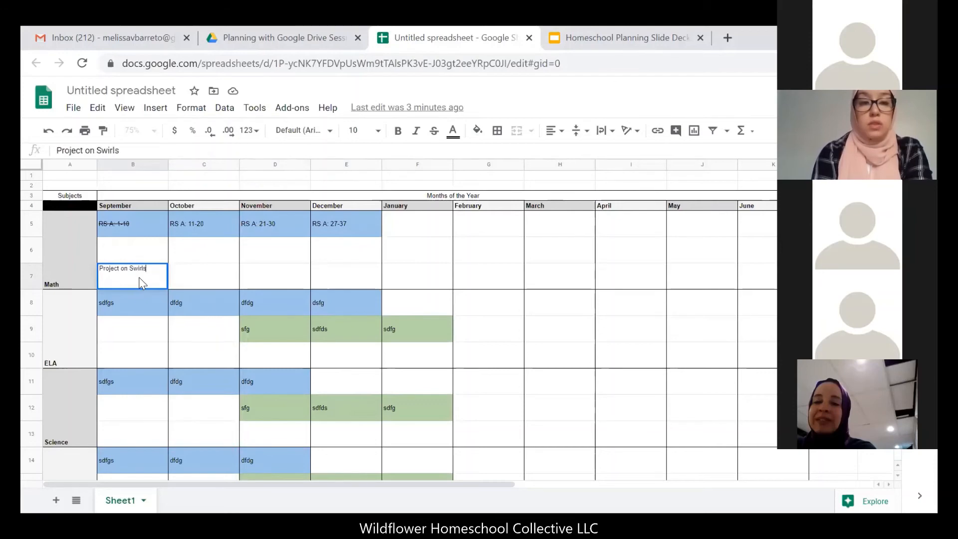
text( in Nature)
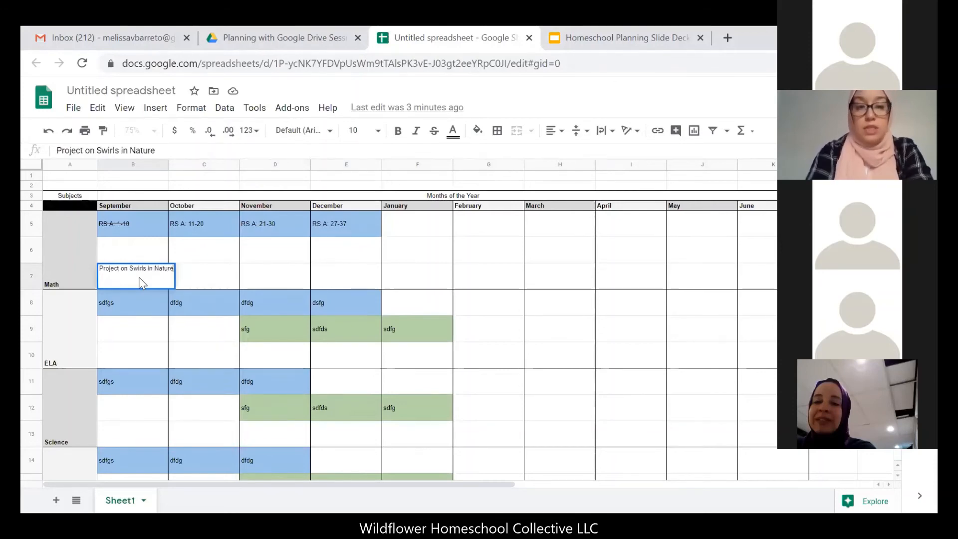
key(Tab)
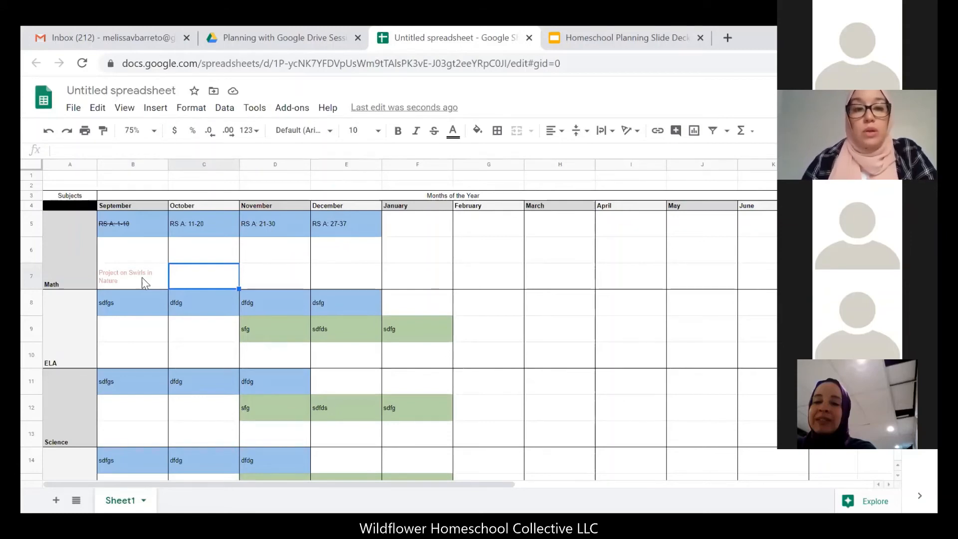
click(136, 278)
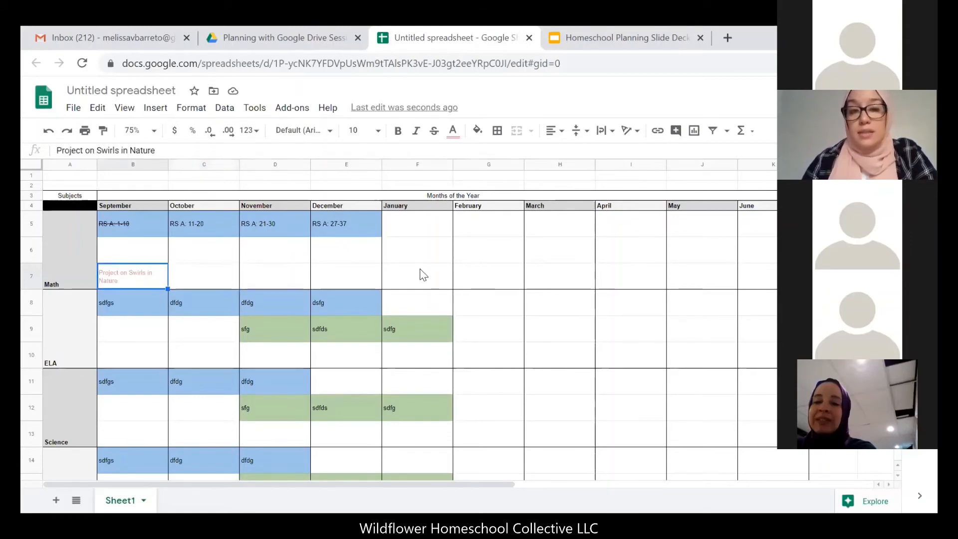
click(423, 275)
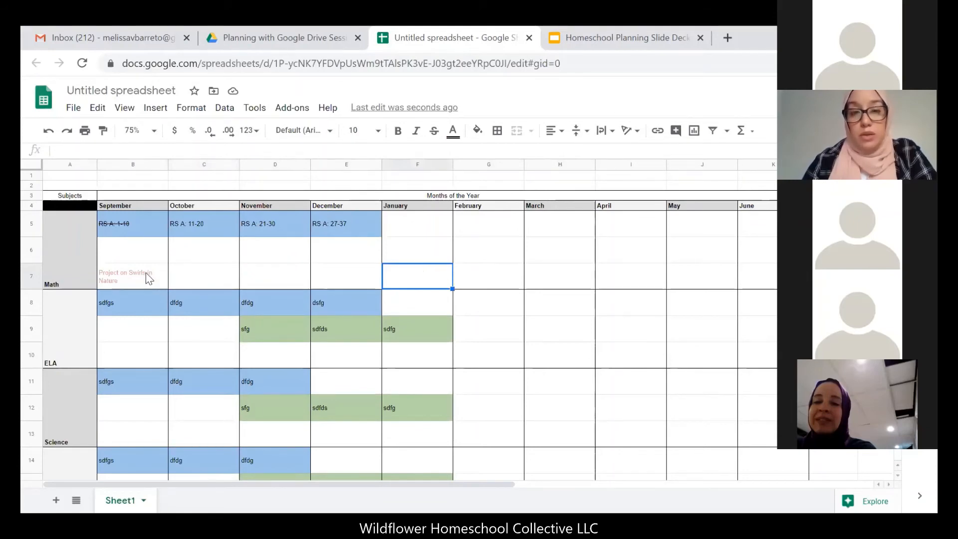
click(470, 274)
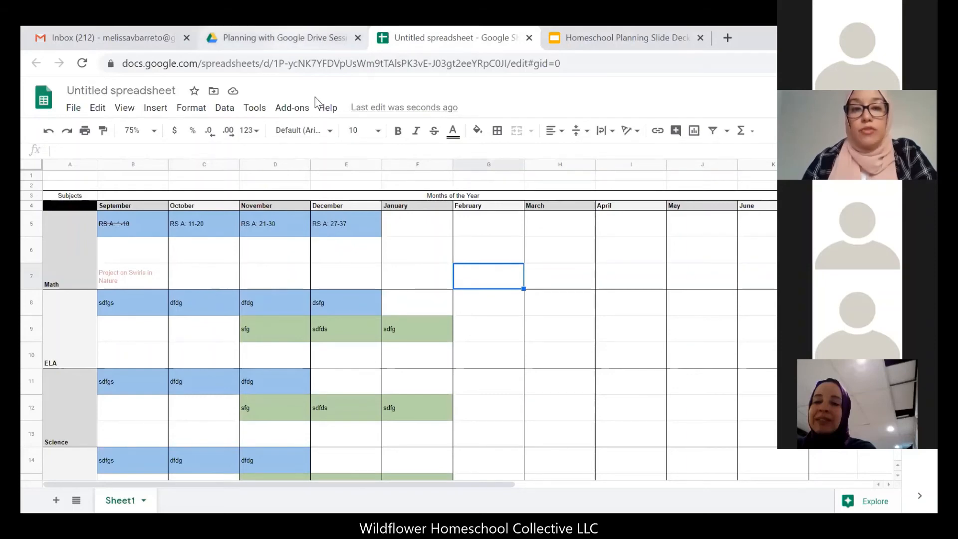
Switch to the Google Drive planning session folder and open the Sample Sheet file.
click(298, 39)
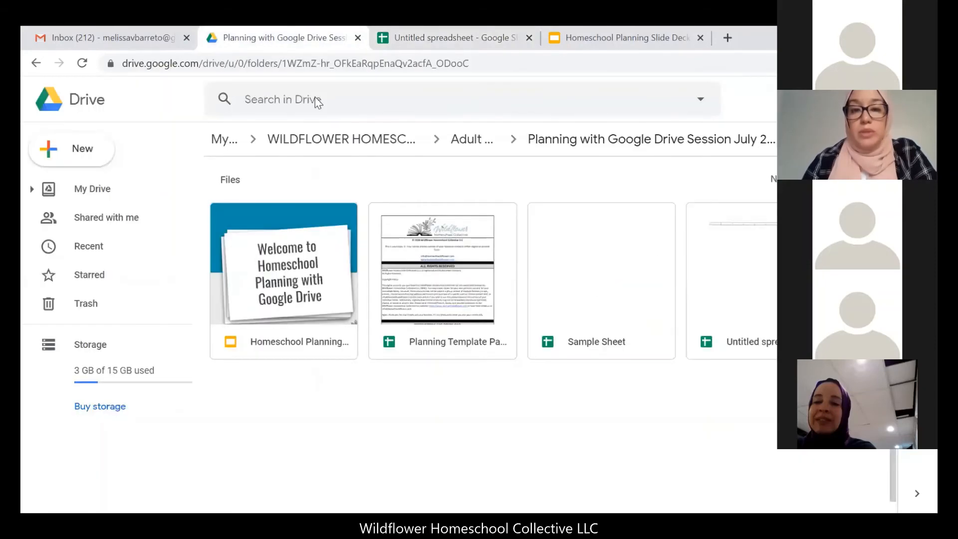
double_click(639, 277)
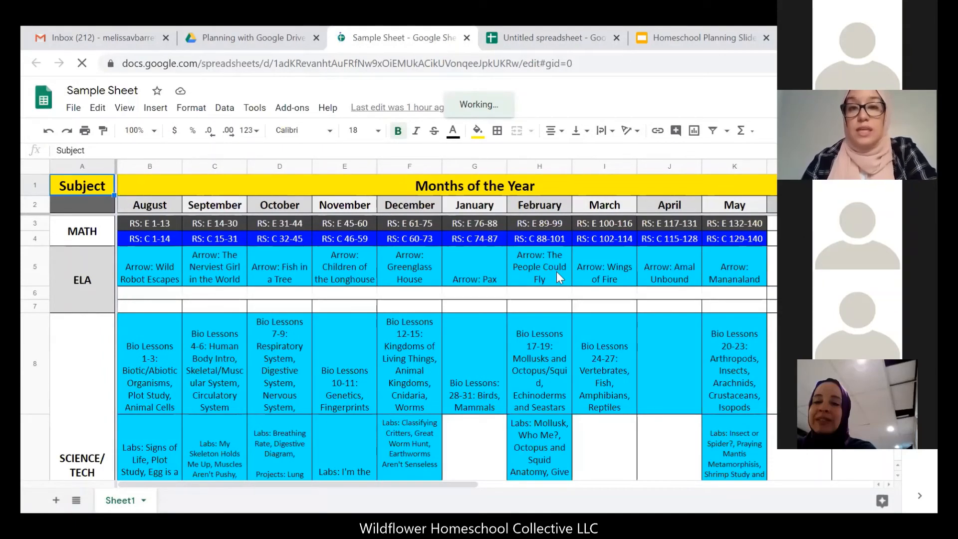
click(560, 244)
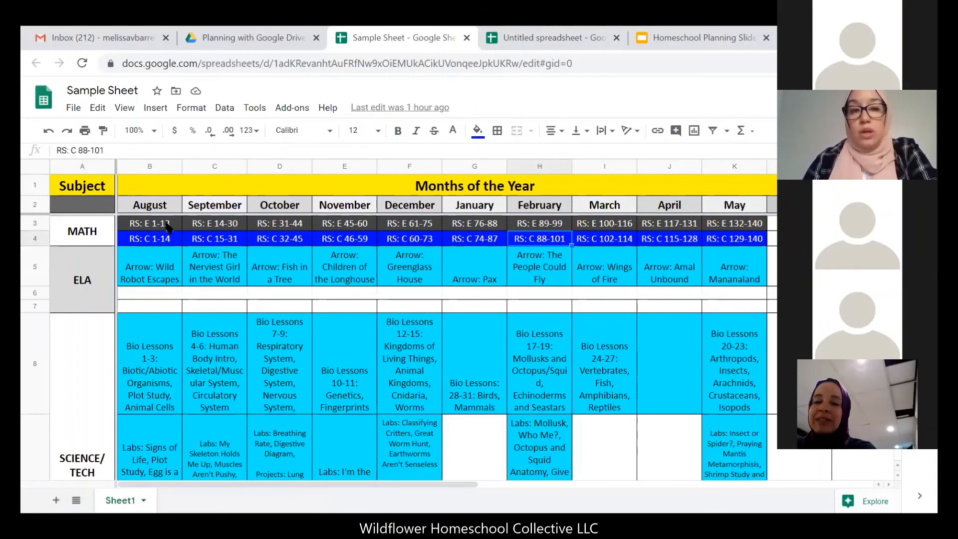
Examine the sample sheet's two Math rows of RS E and RS C lesson ranges from August to May.
drag(160, 222, 733, 223)
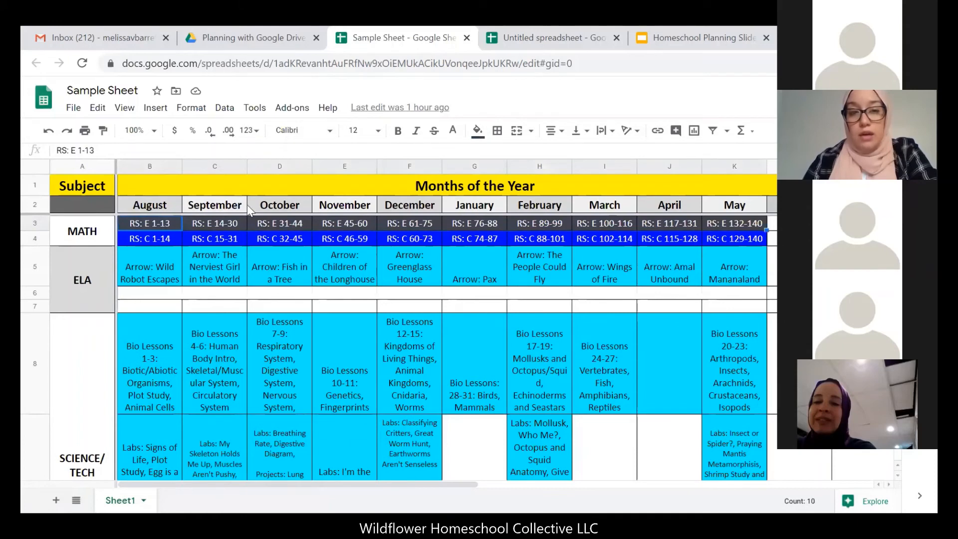
click(727, 223)
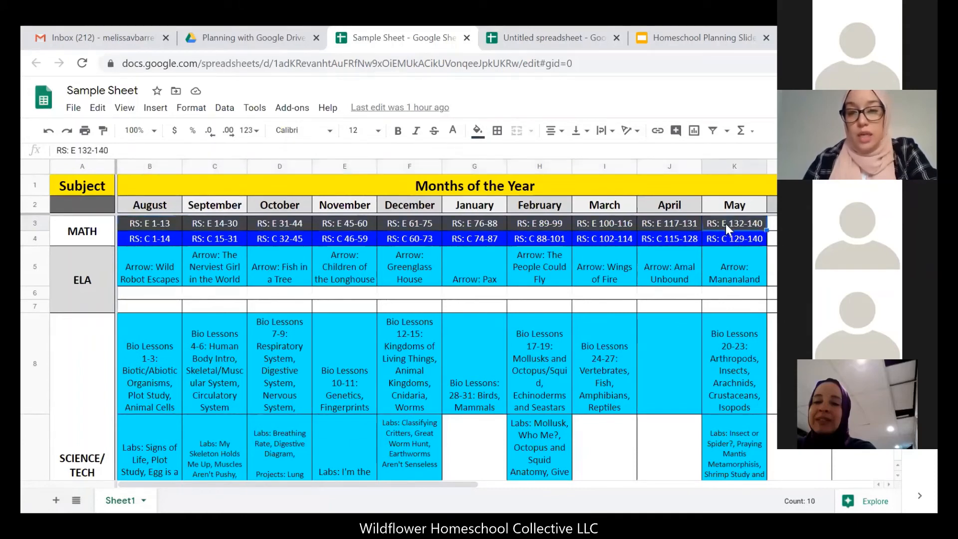
click(175, 241)
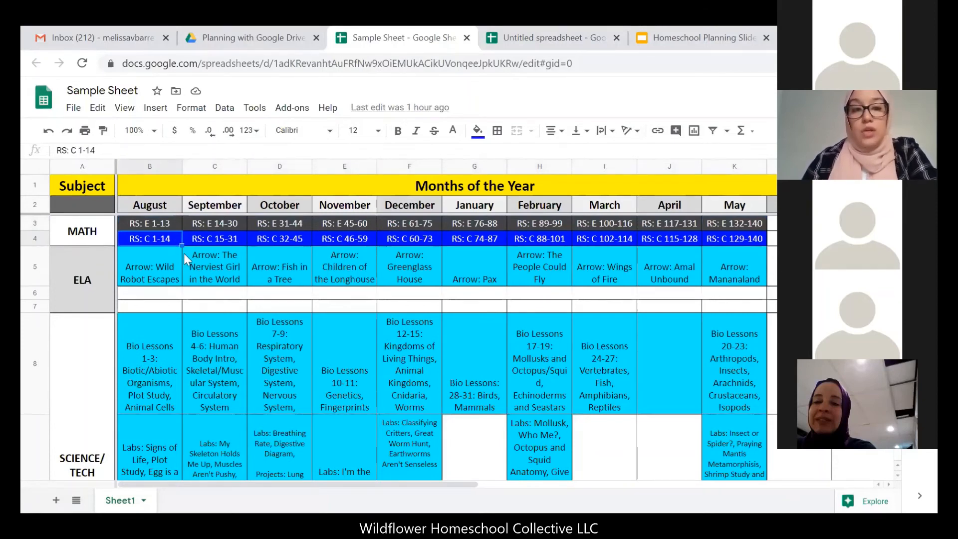
click(184, 252)
drag(166, 236, 715, 234)
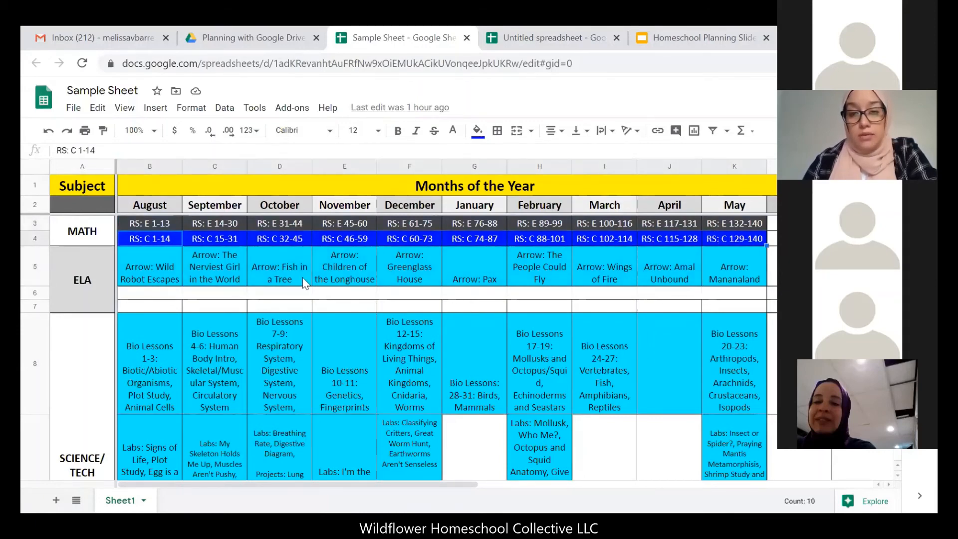
click(160, 238)
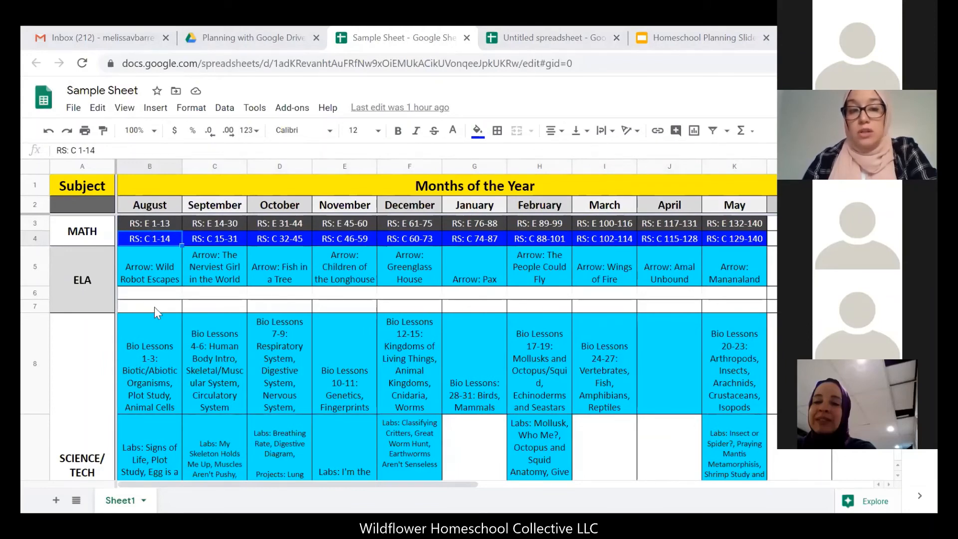
Examine the ELA row of monthly Arrow book titles from August to May.
click(103, 276)
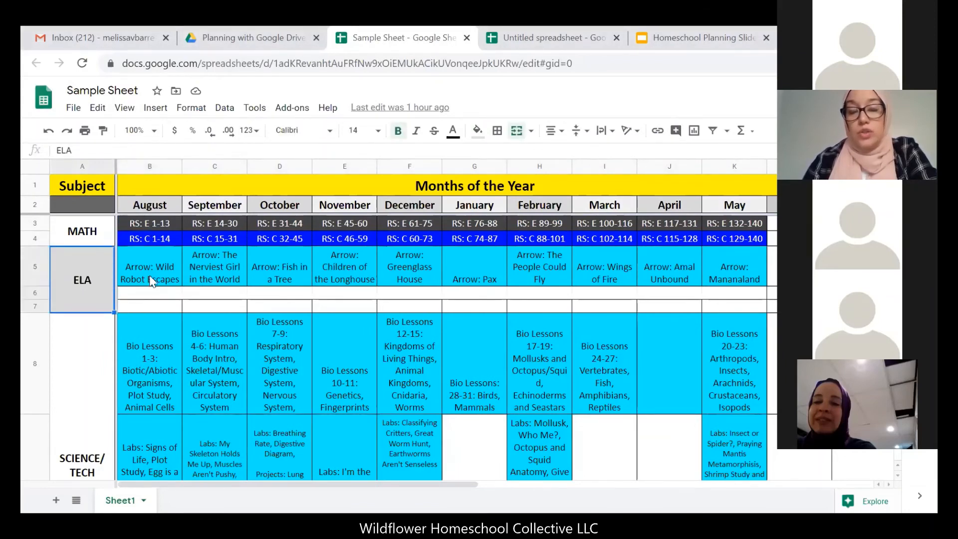
drag(151, 281, 711, 274)
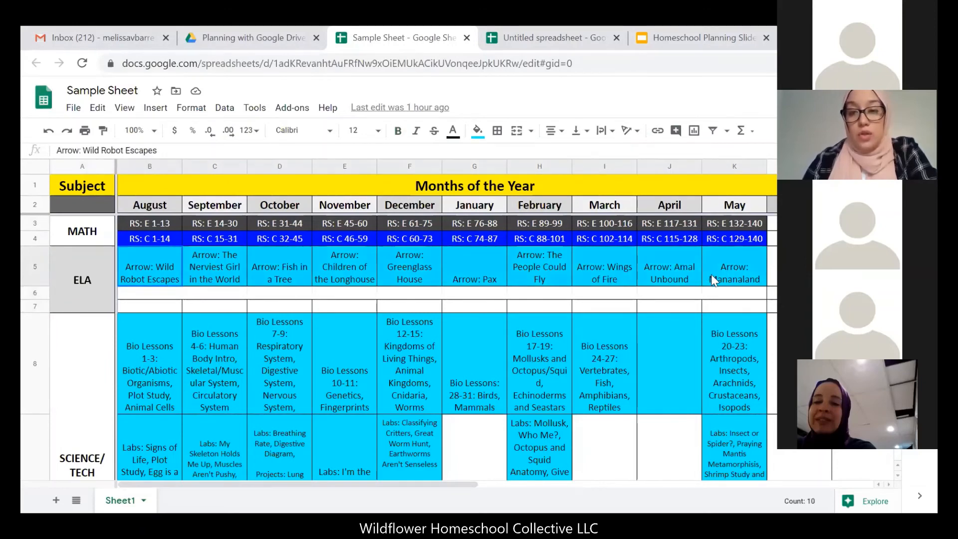
click(476, 294)
Examine the Science/Tech rows, comparing the monthly Bio Lessons with the labs and projects planned below them.
scroll(278, 325, down, 1)
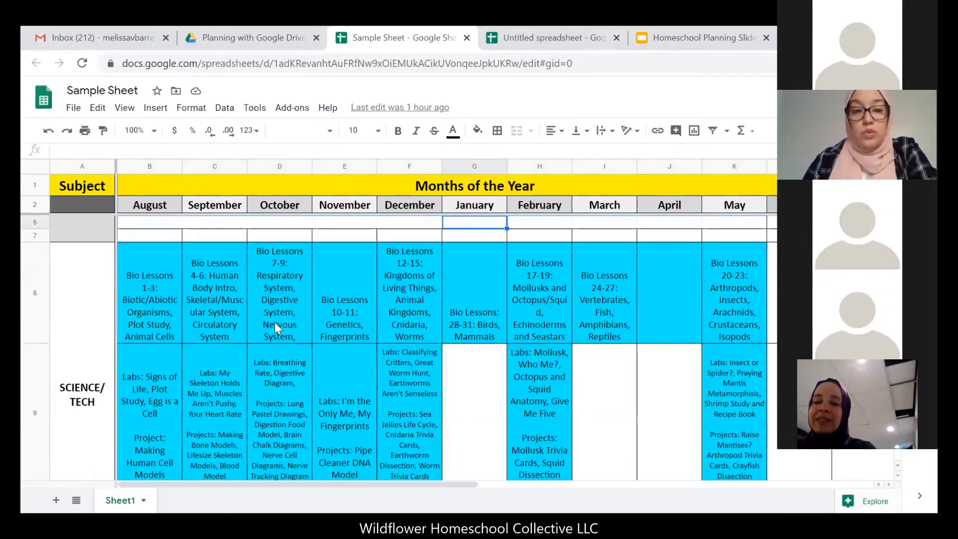
click(149, 303)
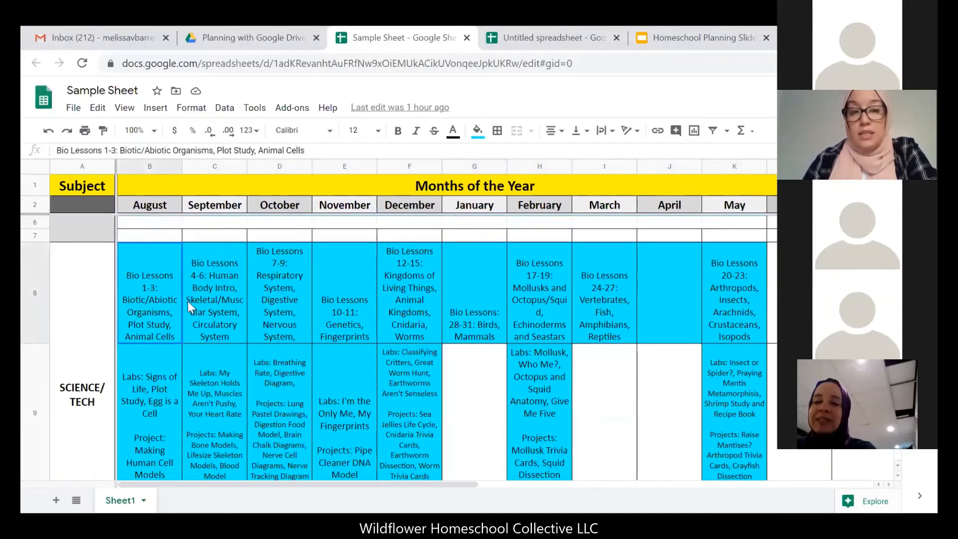
shift+click(726, 312)
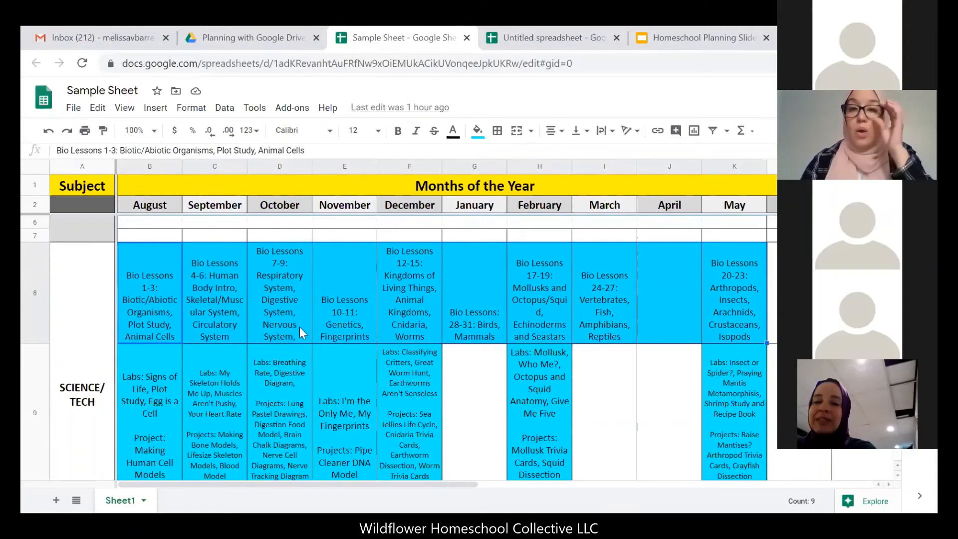
click(295, 370)
scroll(307, 325, down, 3)
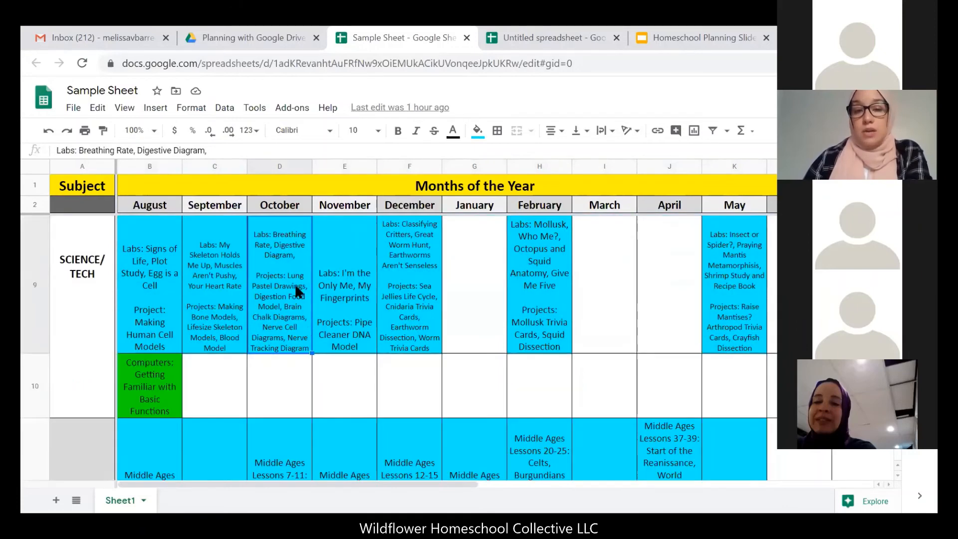
scroll(268, 294, up, 2)
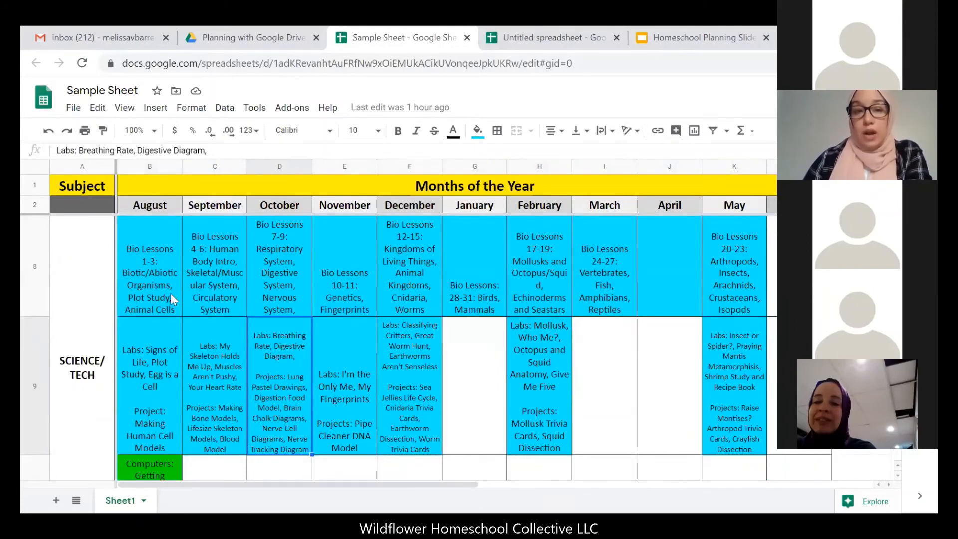
drag(158, 284, 728, 283)
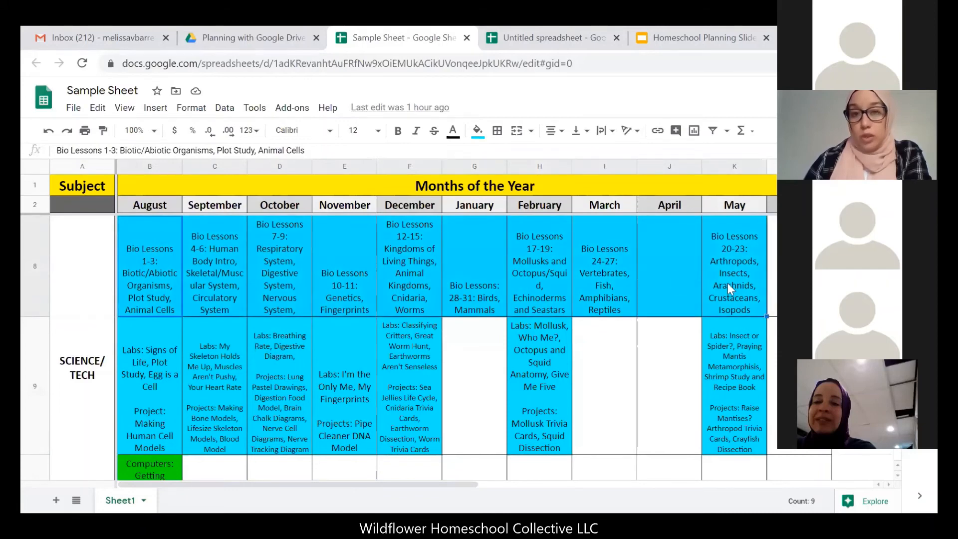
click(149, 361)
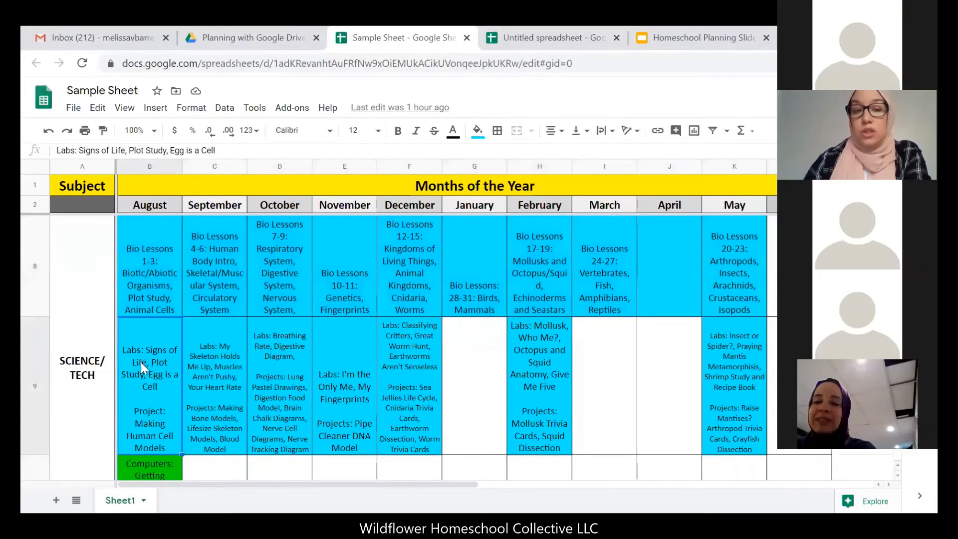
drag(159, 422, 708, 366)
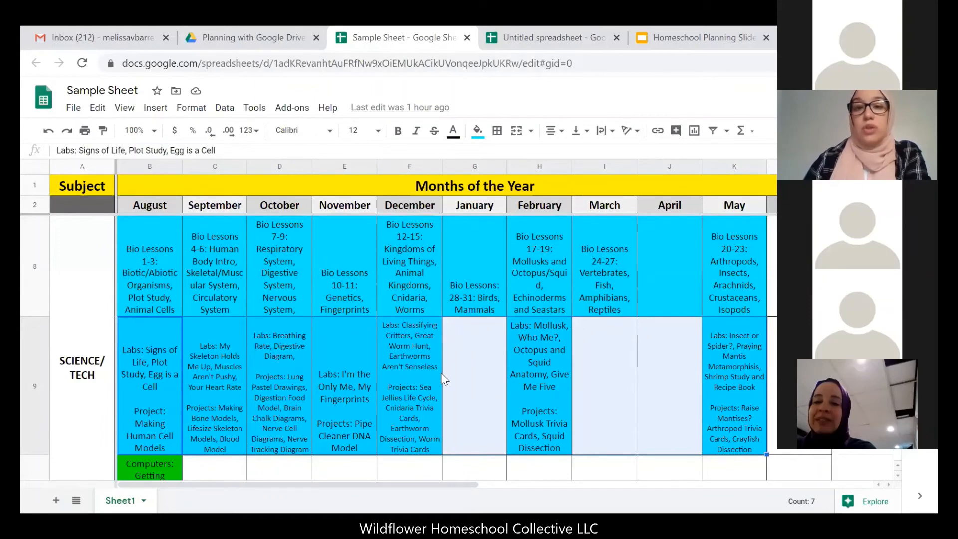
click(425, 397)
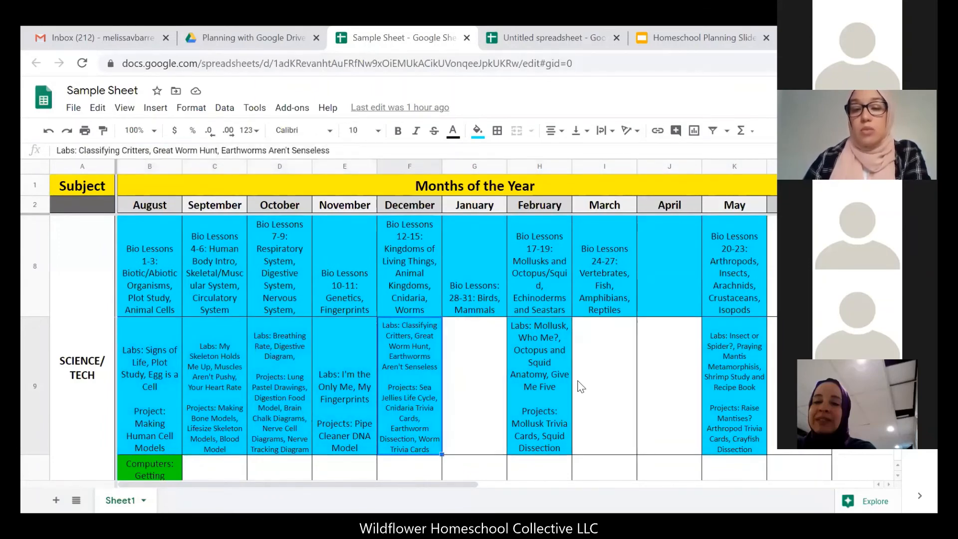
drag(157, 382, 736, 368)
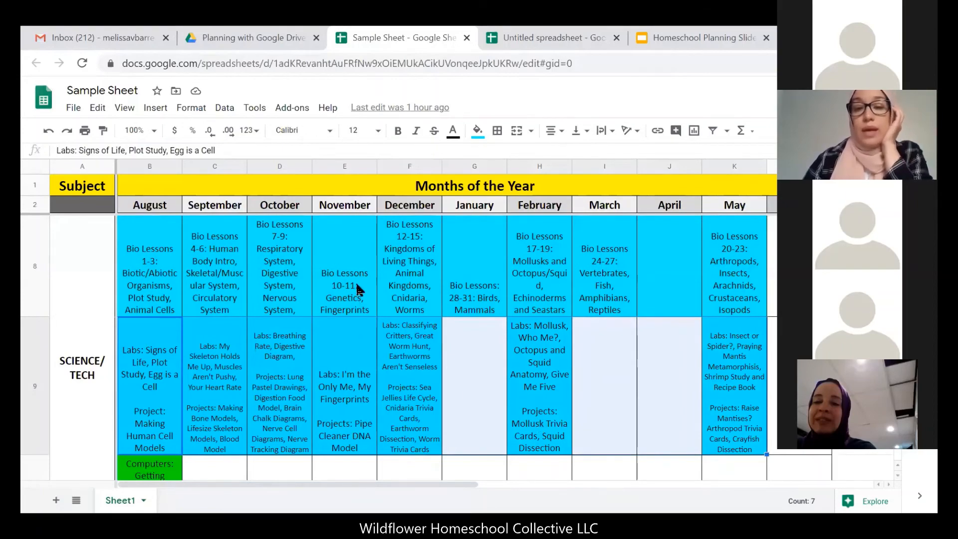
Examine the Social Studies row of Middle Ages lessons from August to April.
scroll(359, 289, down, 5)
scroll(358, 290, down, 1)
scroll(358, 287, up, 1)
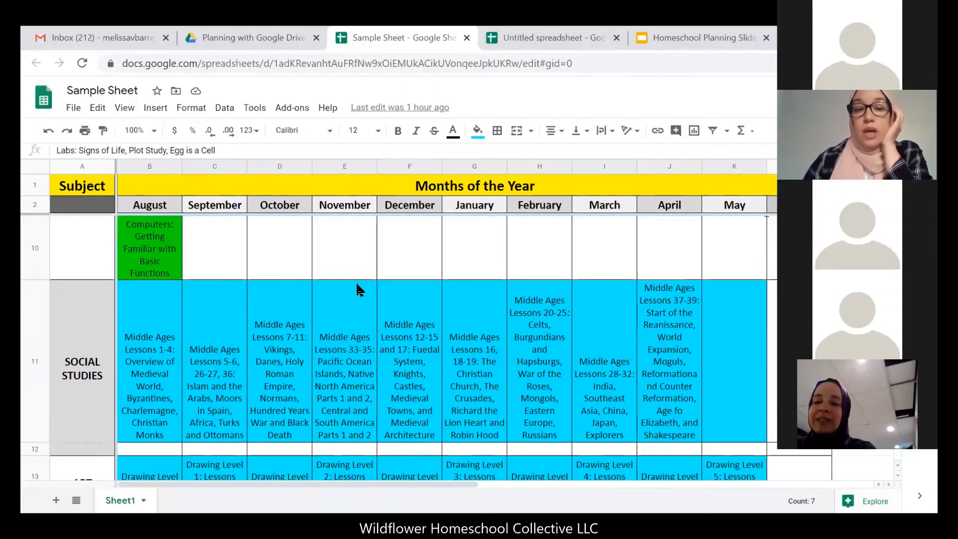
scroll(357, 284, down, 1)
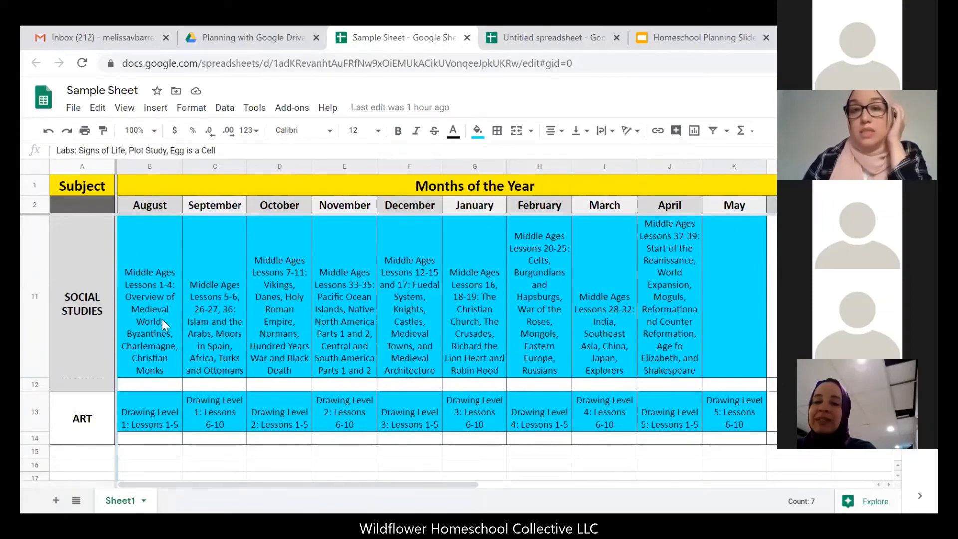
drag(162, 319, 663, 277)
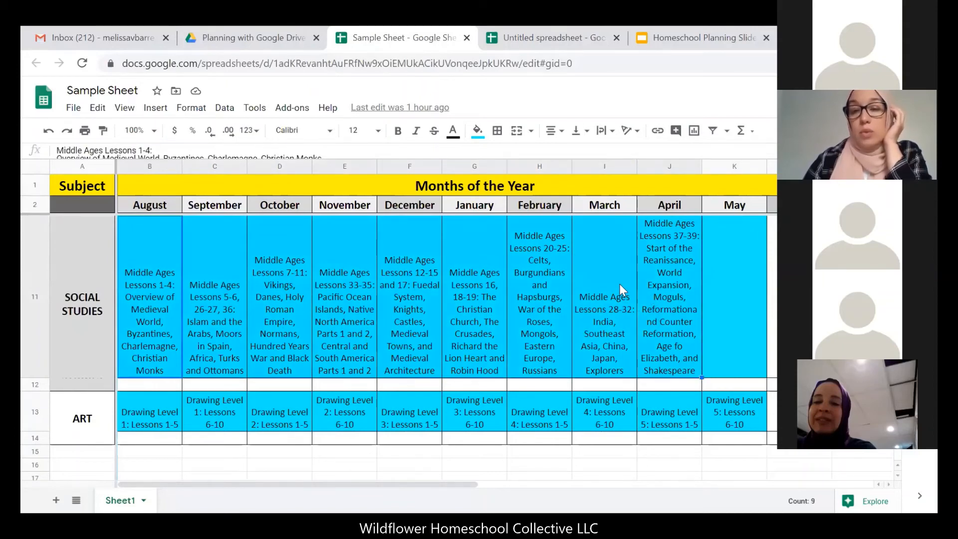
Examine the Art row of Drawing Level lessons from August to May.
click(167, 406)
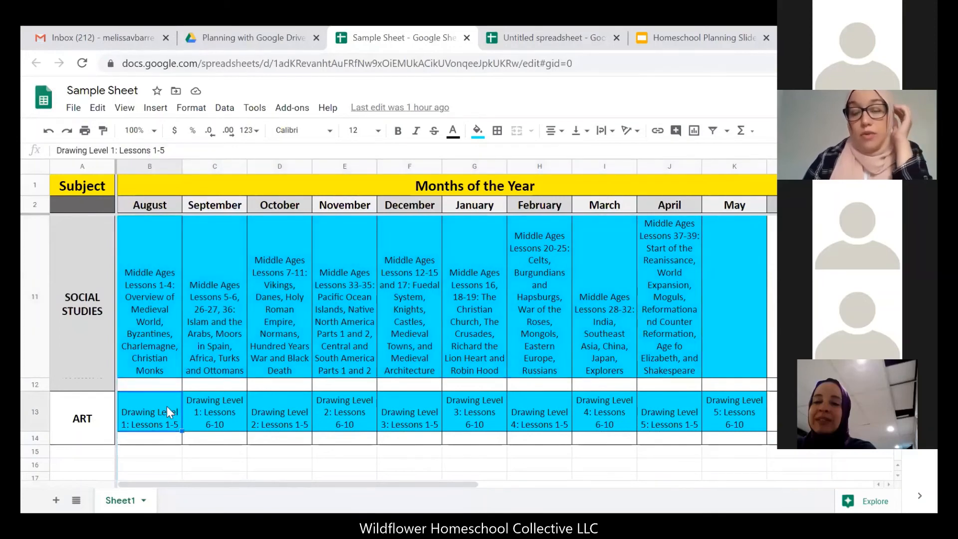
drag(142, 427, 726, 414)
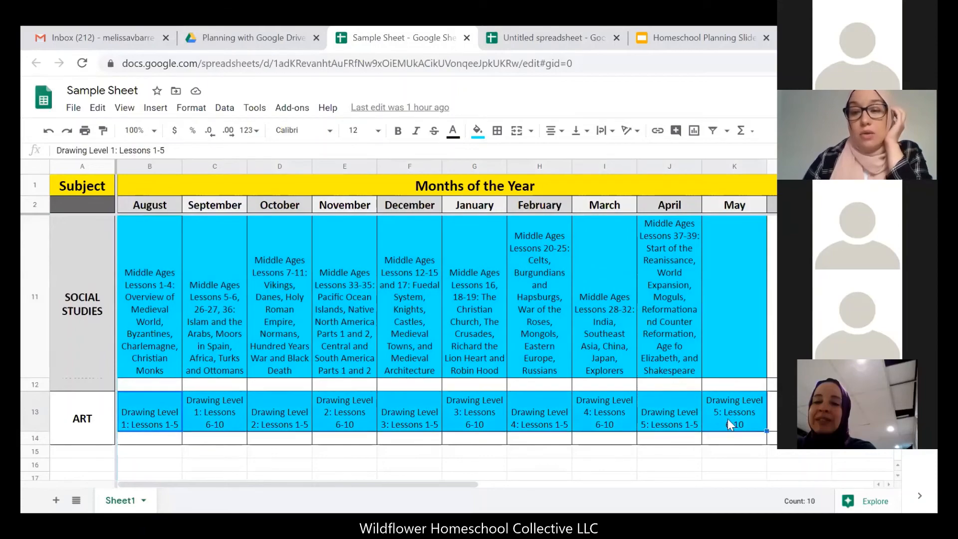
click(652, 385)
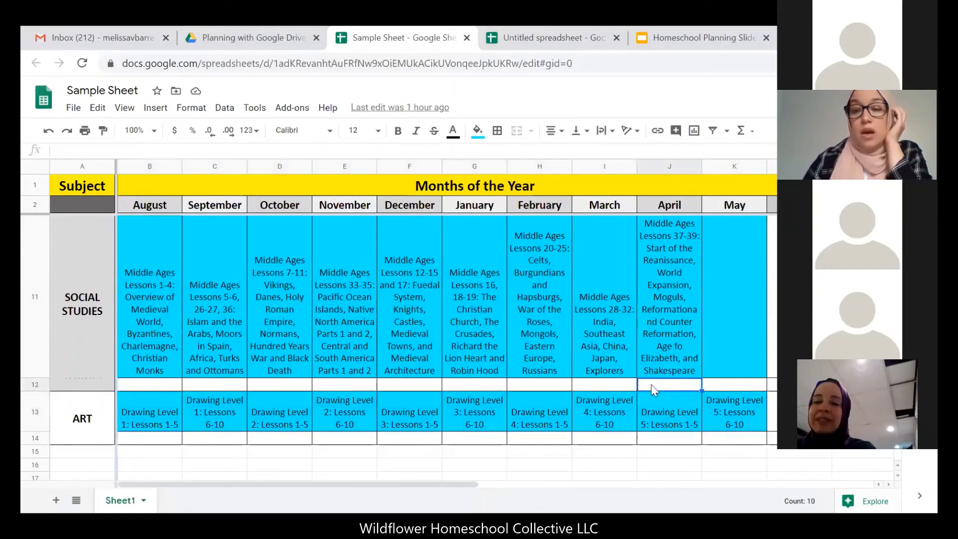
Leave the sample sheet and return to the untitled planning spreadsheet at the February cell in Math's second row.
scroll(652, 386, up, 3)
scroll(655, 390, up, 2)
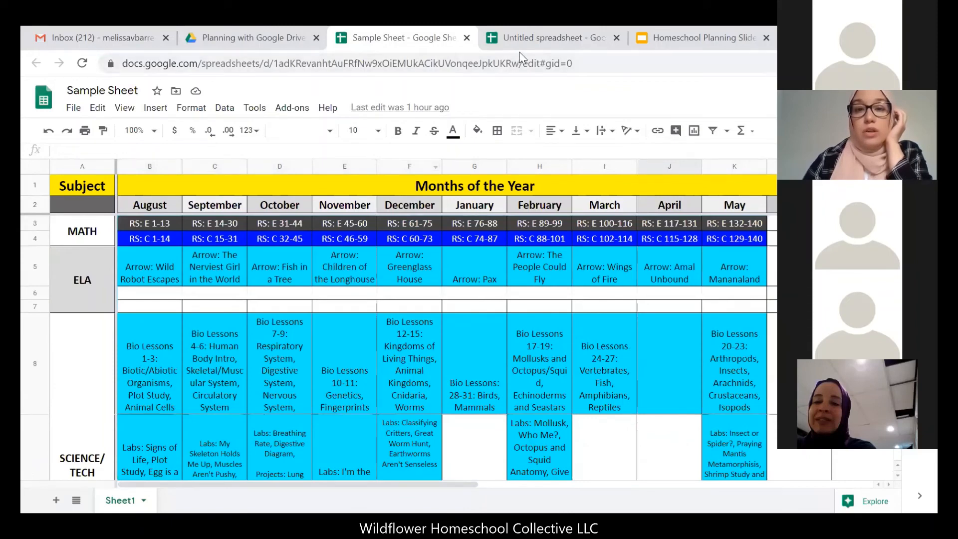
click(541, 38)
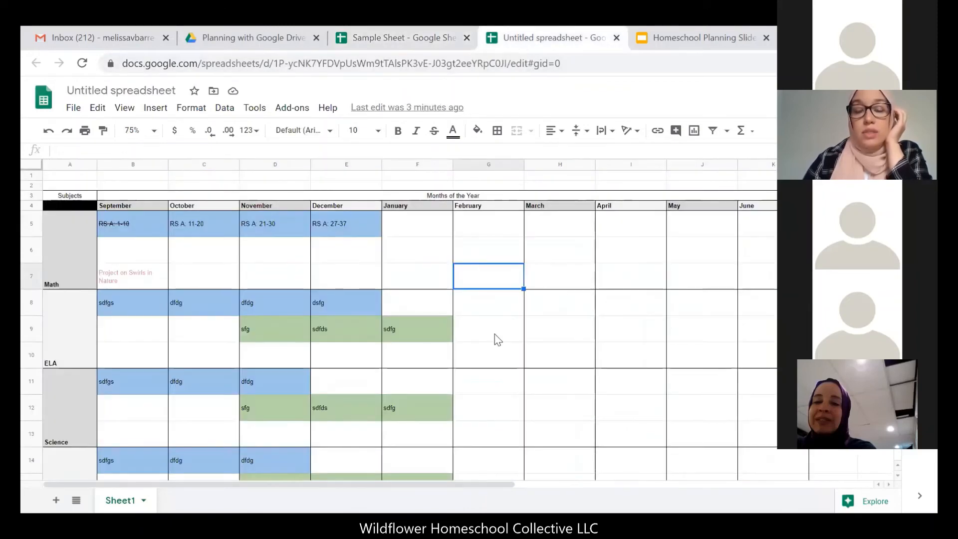
click(512, 334)
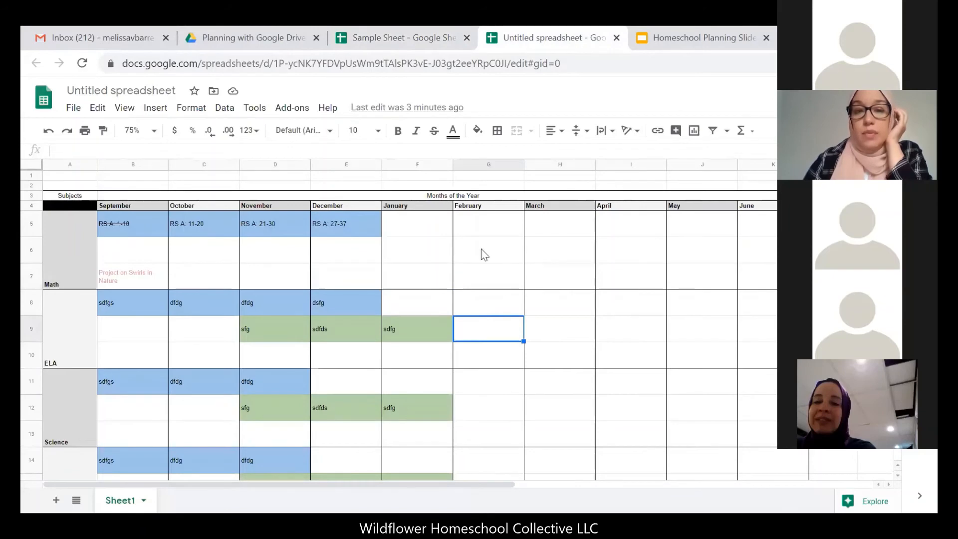
click(481, 248)
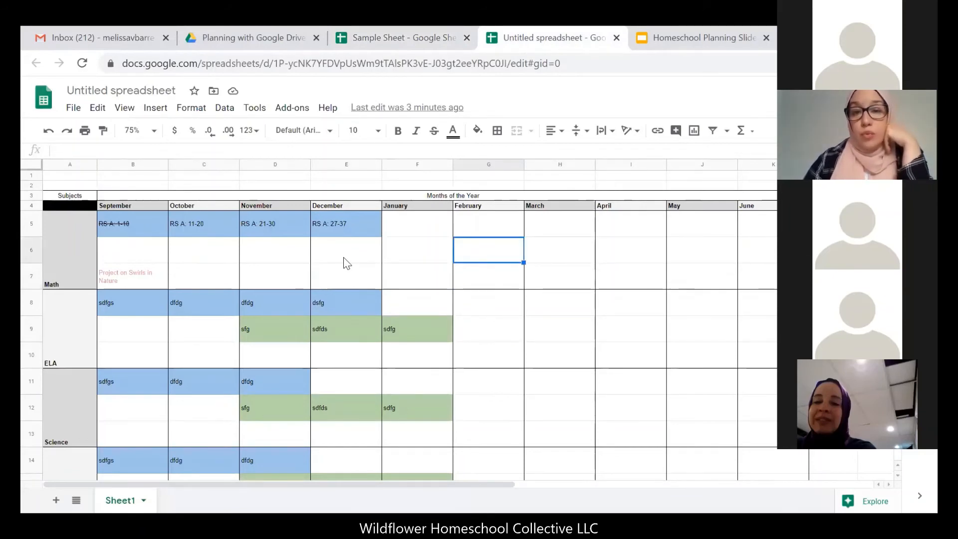
Apply strikethrough to the October, November and December entries in Math's first row.
click(140, 230)
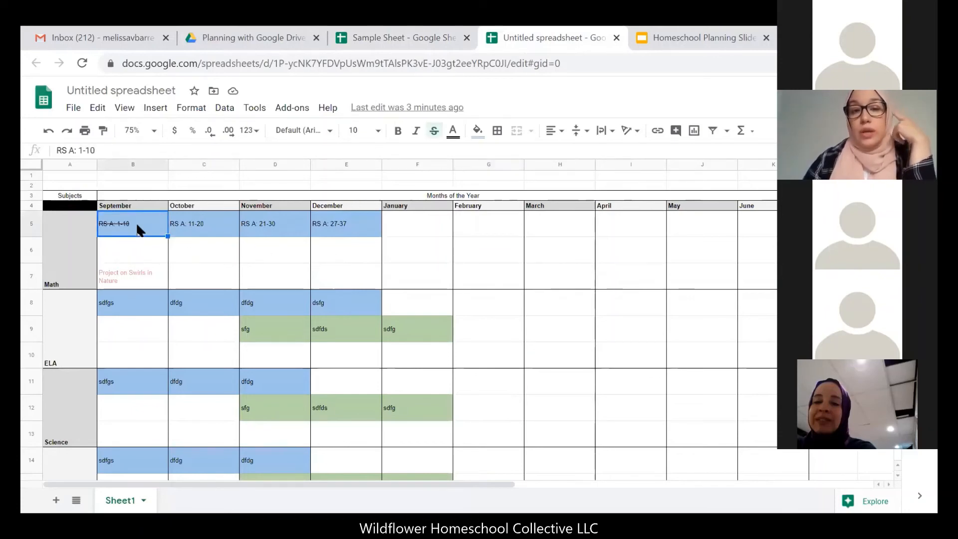
click(220, 229)
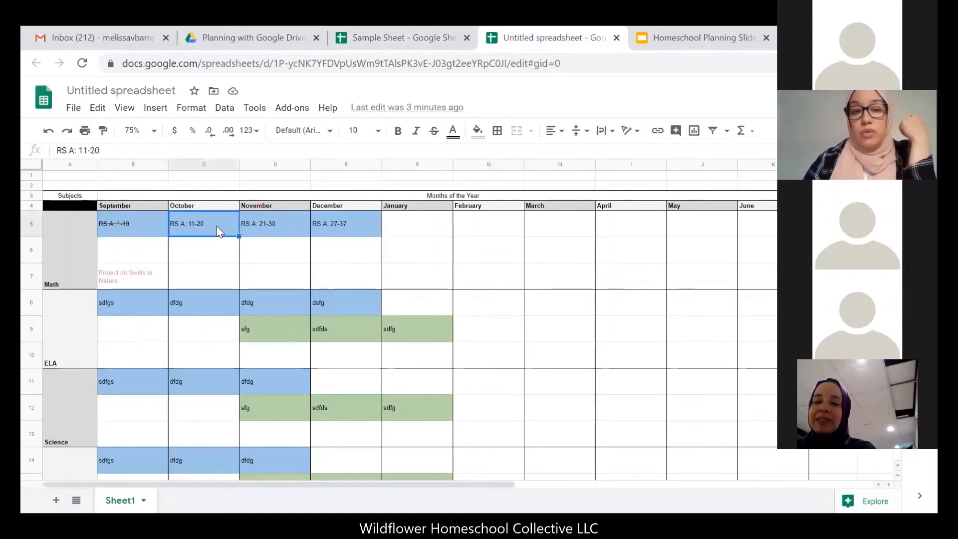
click(434, 131)
click(277, 222)
click(434, 130)
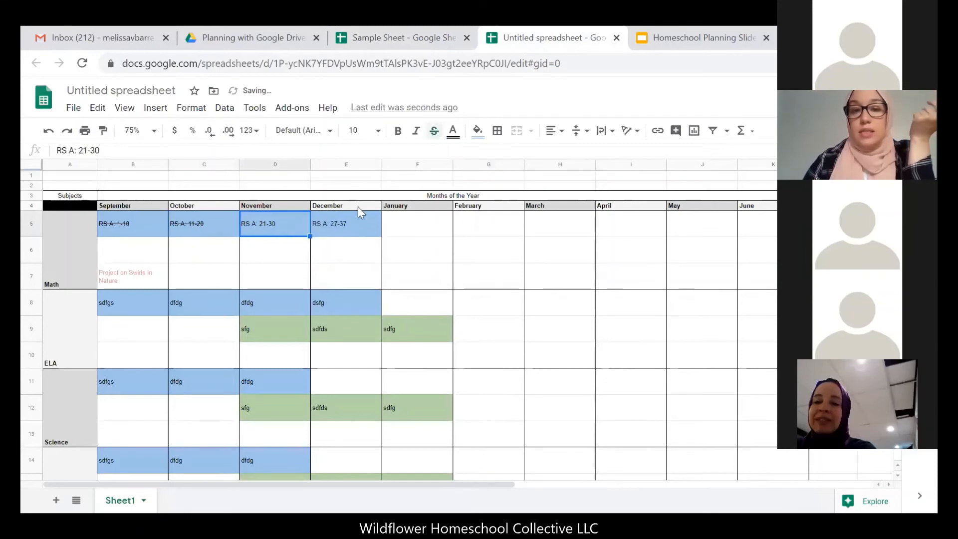
click(349, 222)
click(434, 130)
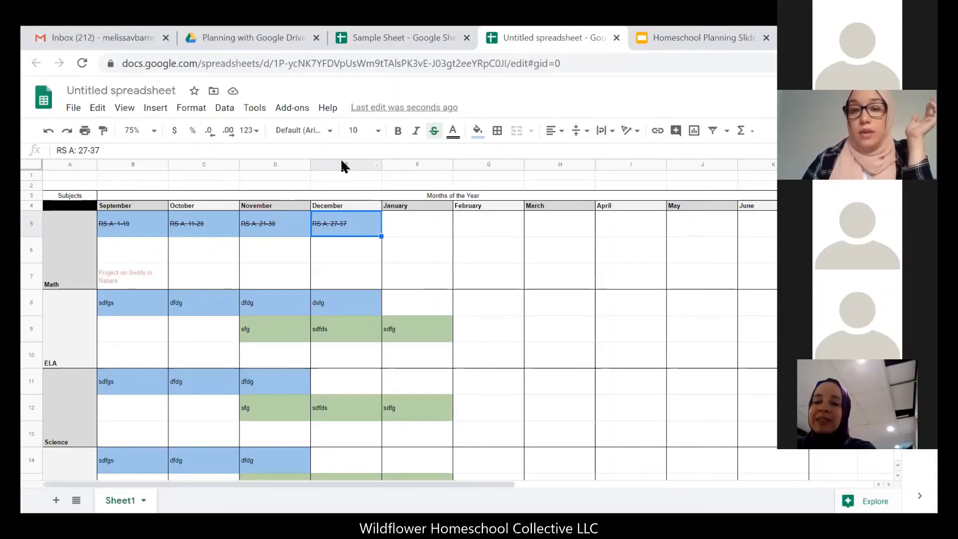
click(361, 163)
right_click(360, 163)
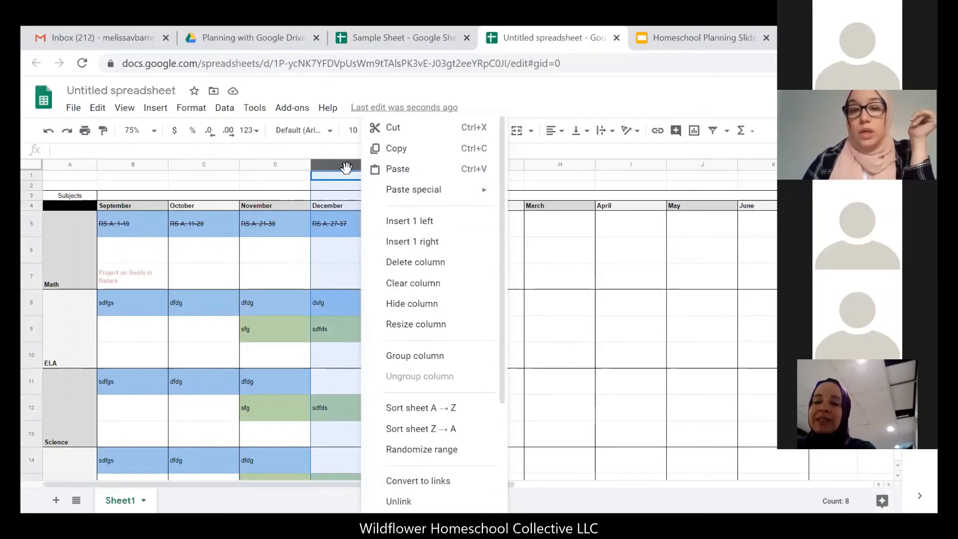
click(635, 277)
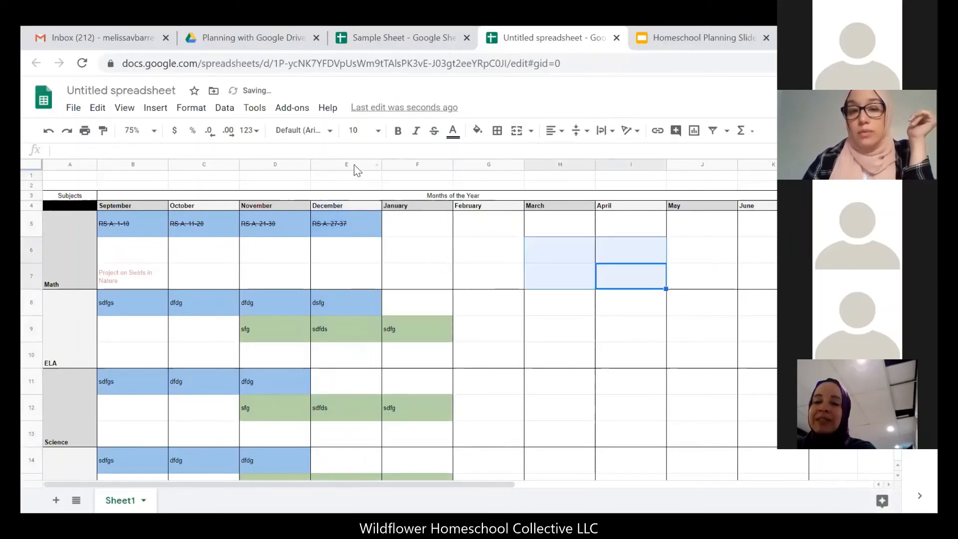
Insert one blank column after the December column and another after the January column.
click(352, 163)
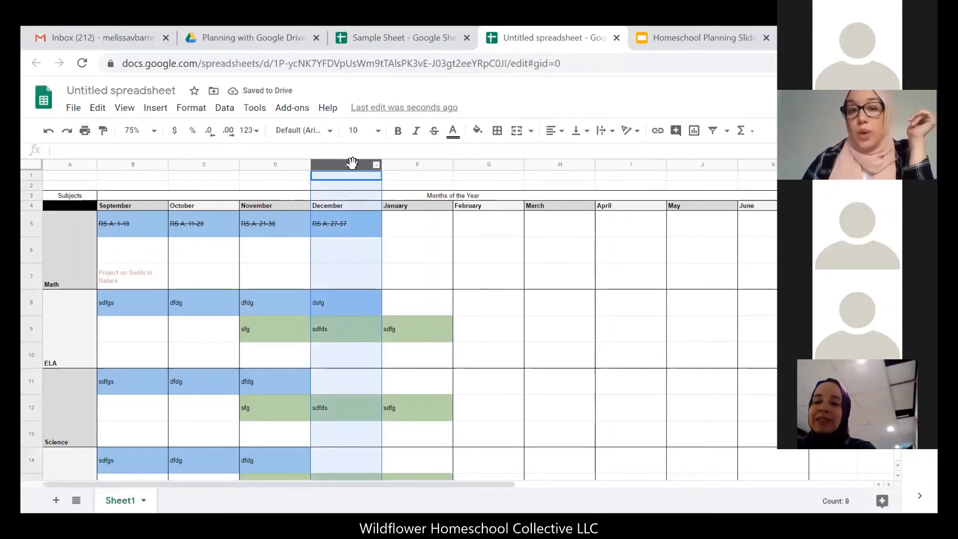
right_click(355, 167)
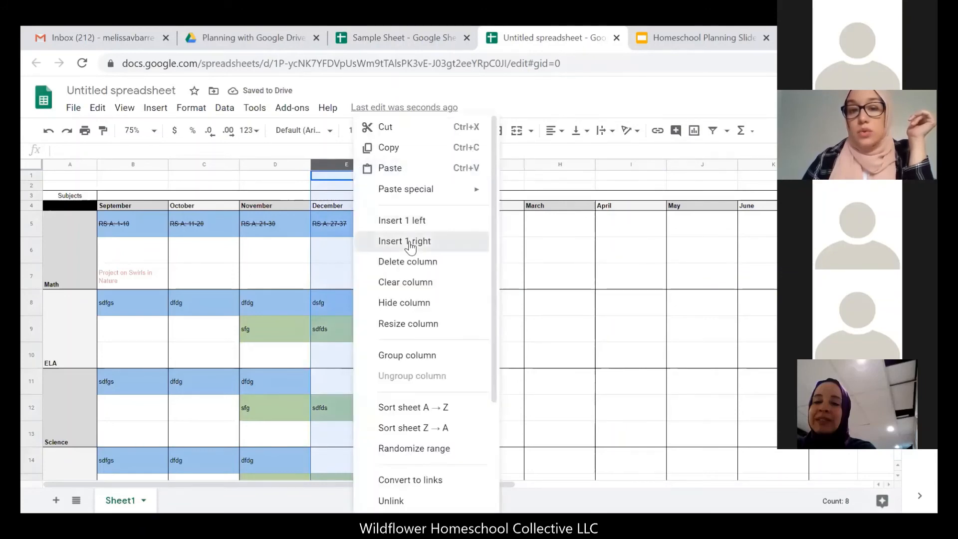
click(407, 242)
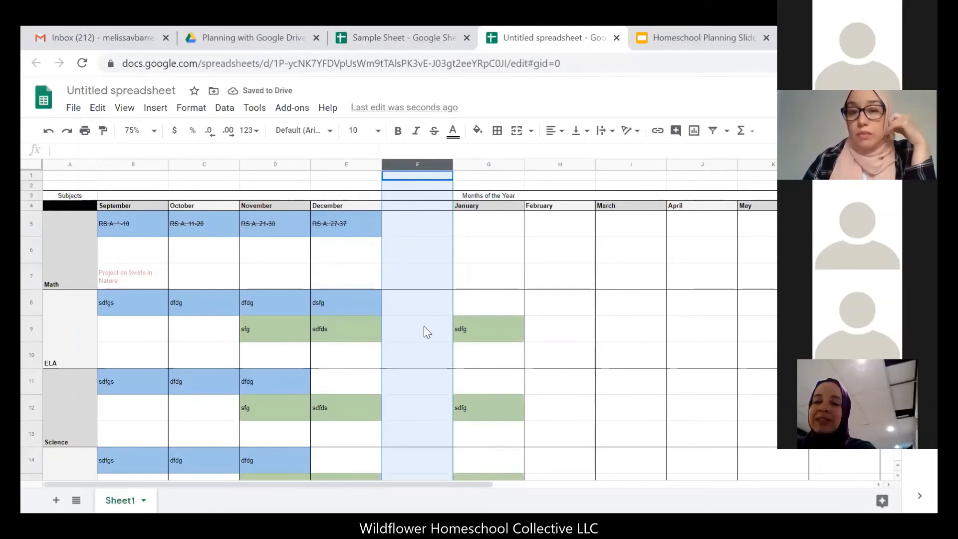
click(493, 164)
right_click(493, 164)
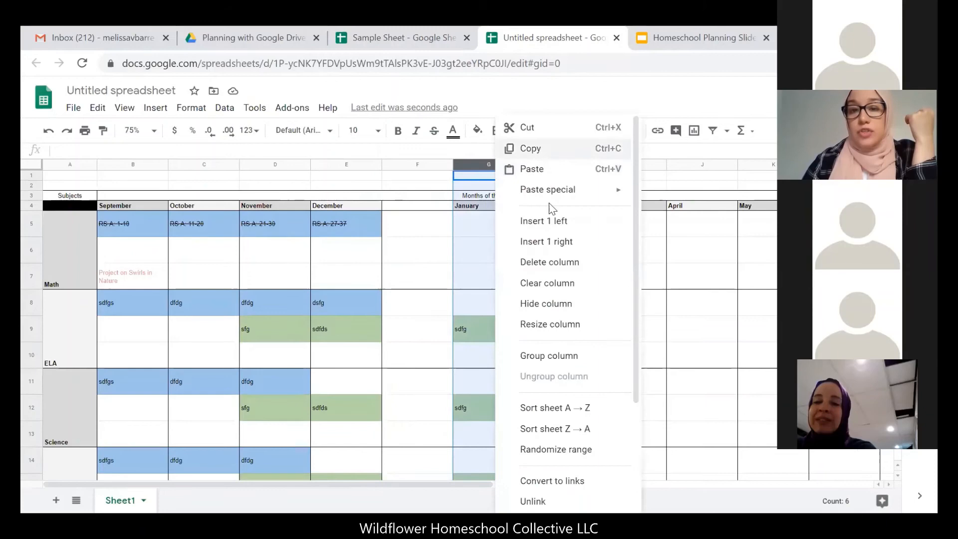
click(565, 241)
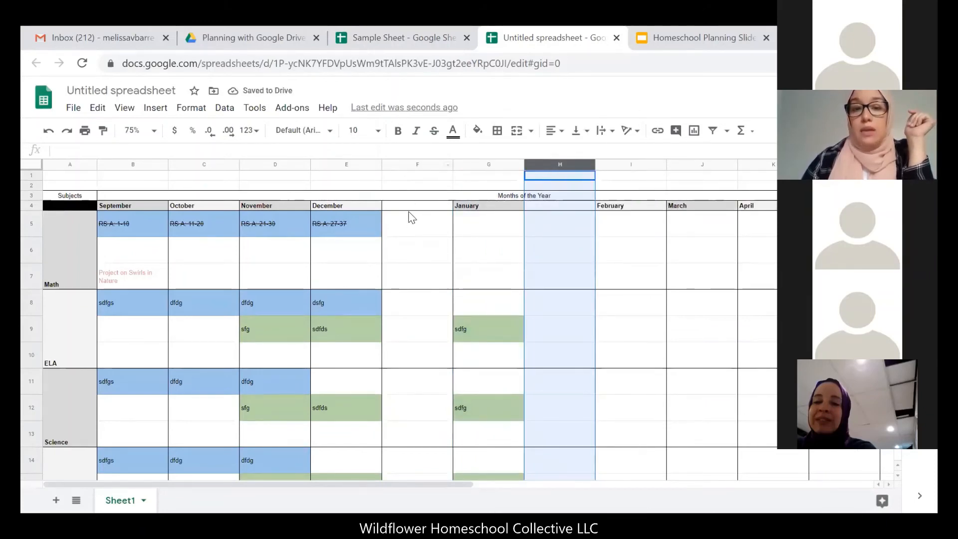
Try adding checkboxes to the blank column after December, from the month header row to Spiritual Studies' last row, and undo them.
click(413, 211)
drag(413, 212, 416, 273)
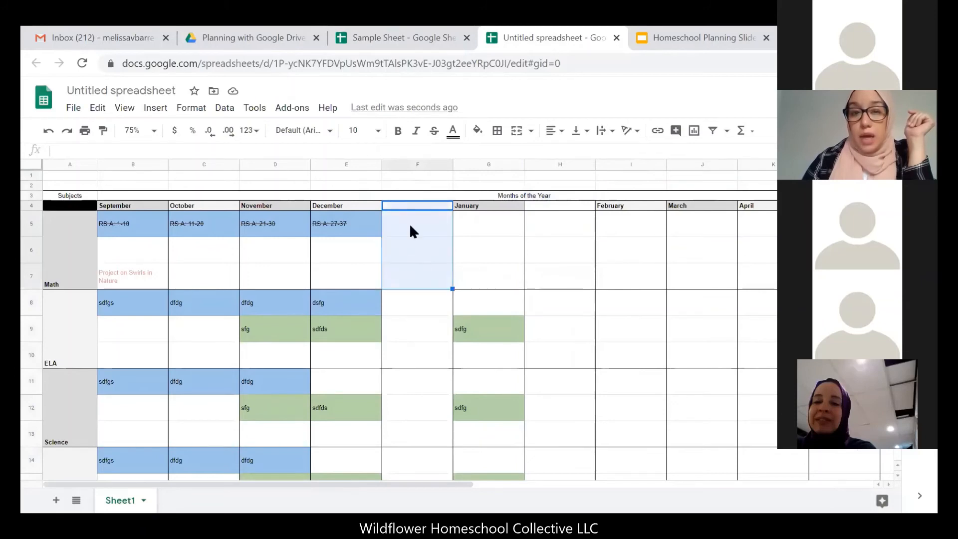
click(403, 207)
click(362, 207)
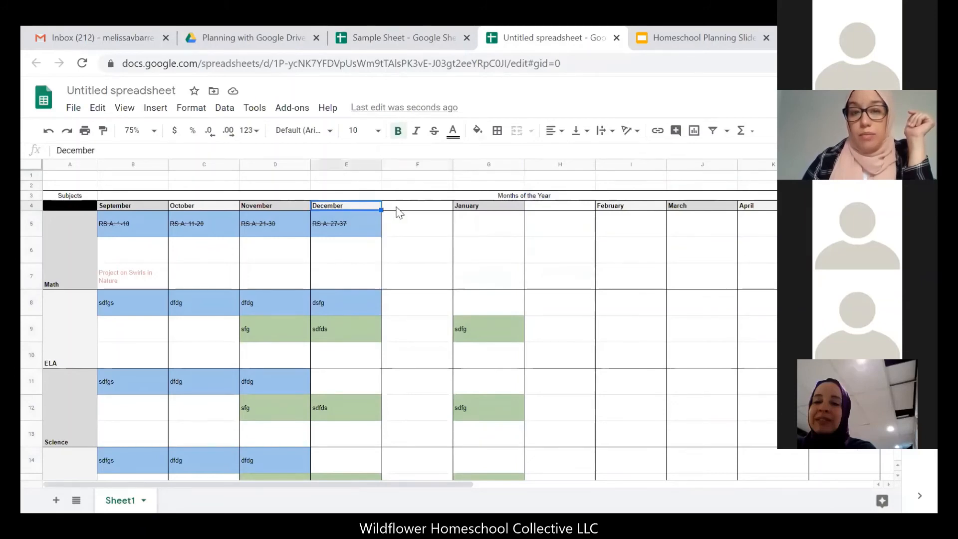
click(397, 207)
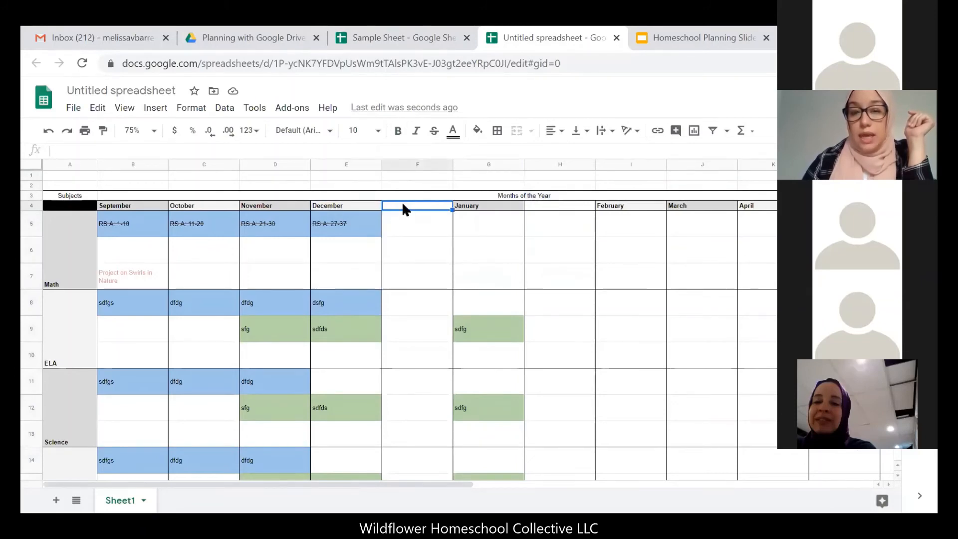
drag(402, 202, 424, 377)
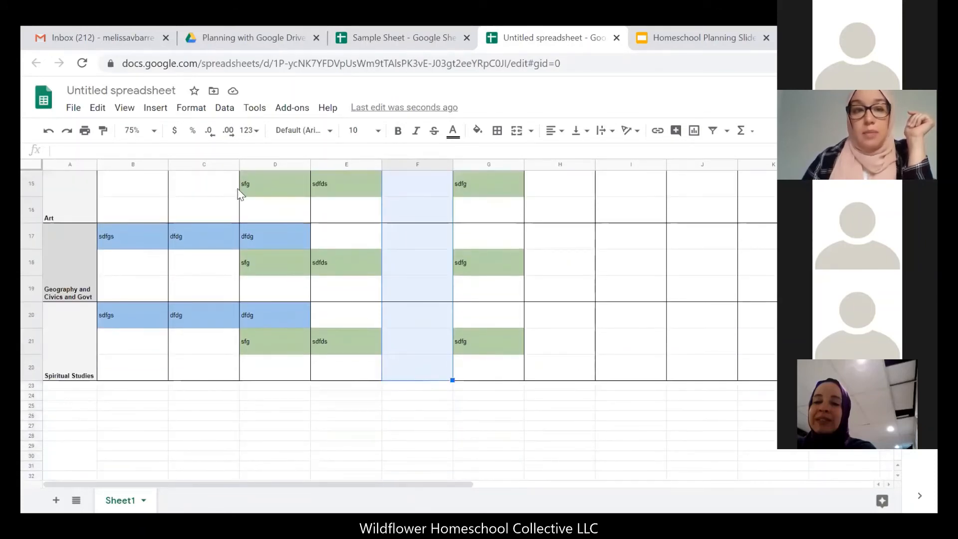
click(157, 109)
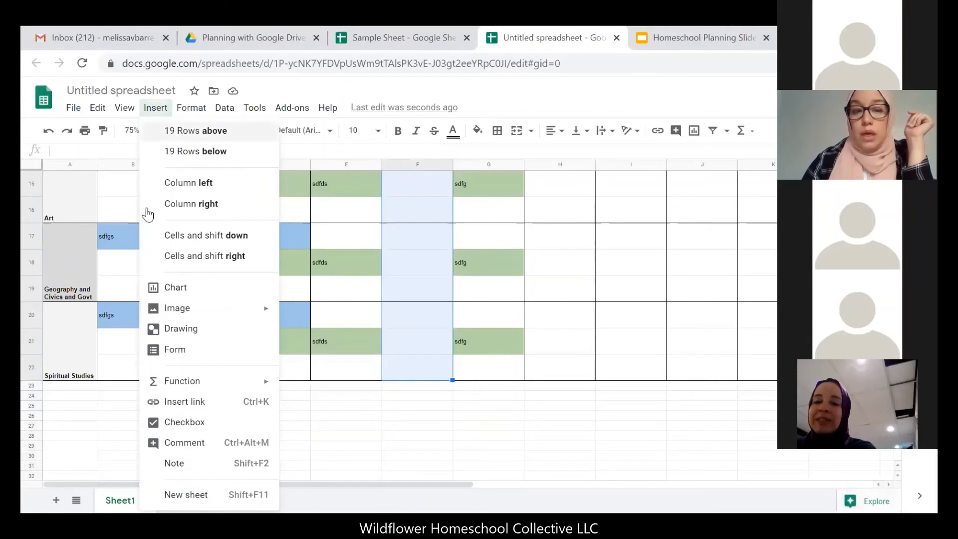
click(185, 423)
scroll(456, 283, up, 5)
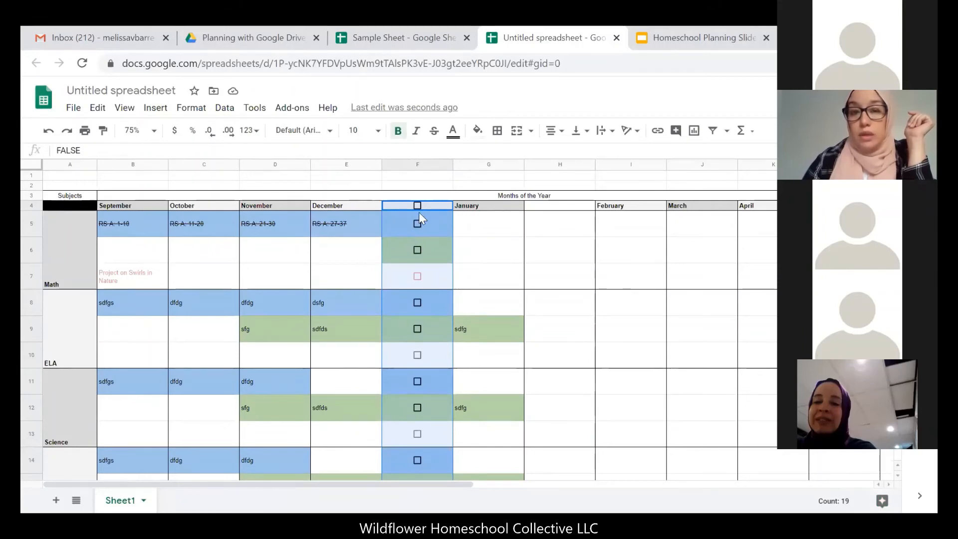
key(ctrl+z)
key(ctrl+z)
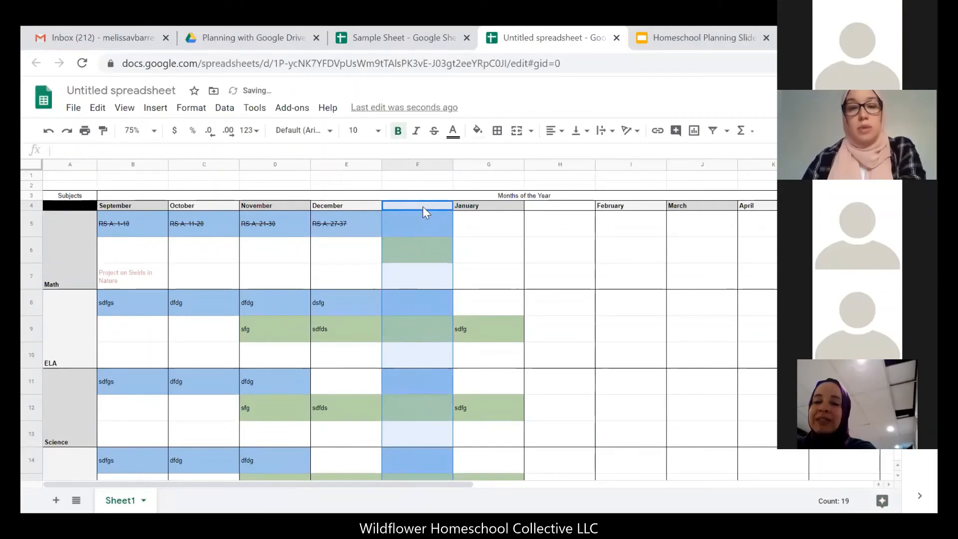
Insert checkboxes in the blank column after December, from Math's first row through Spiritual Studies' last row.
click(437, 228)
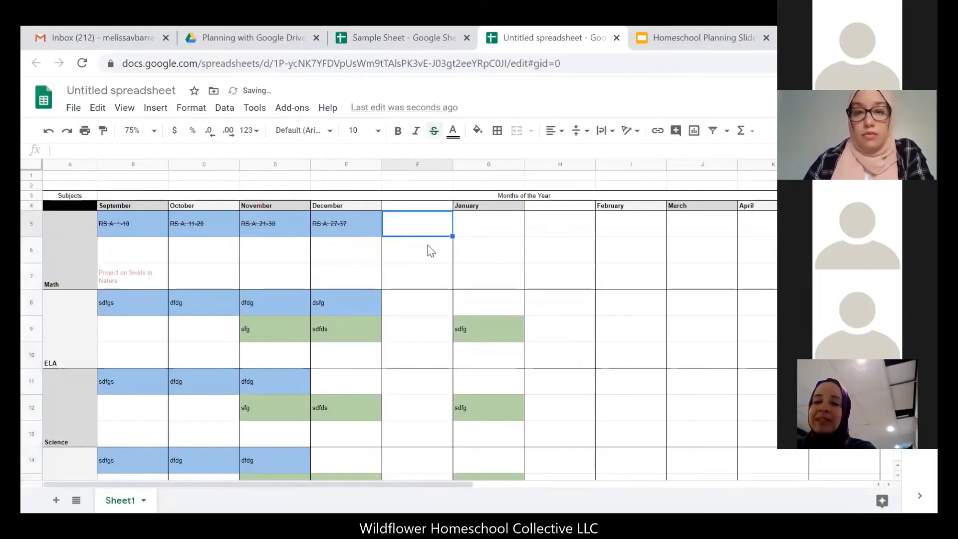
drag(427, 244, 427, 402)
click(156, 108)
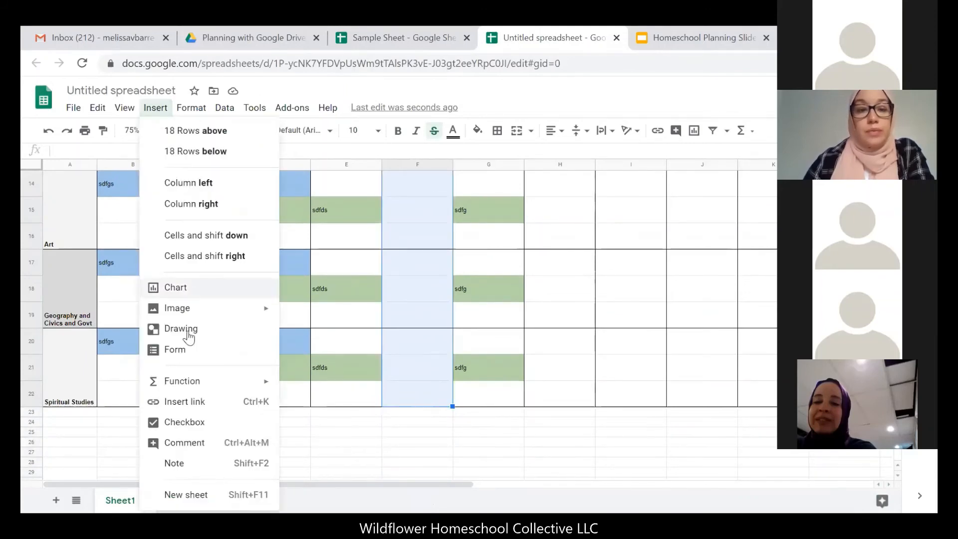
click(195, 423)
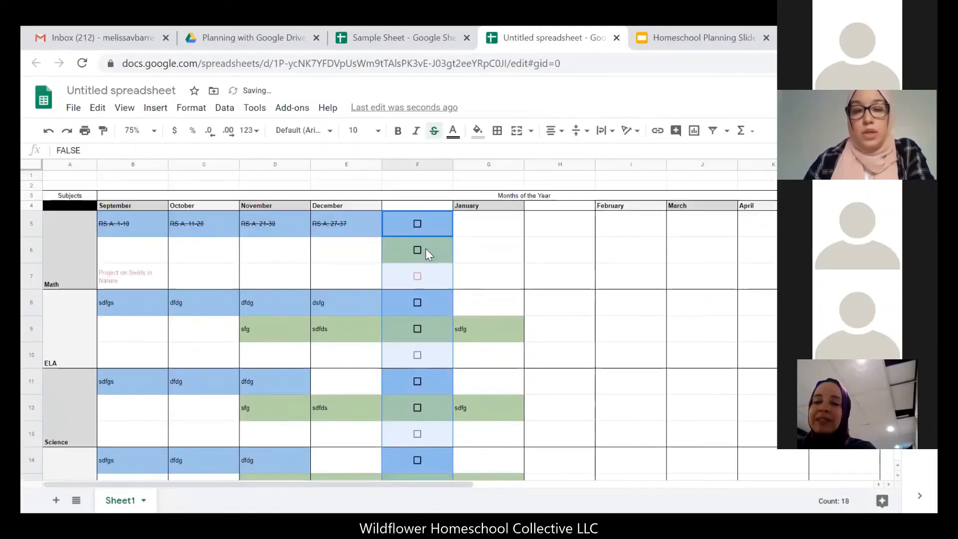
scroll(427, 249, up, 5)
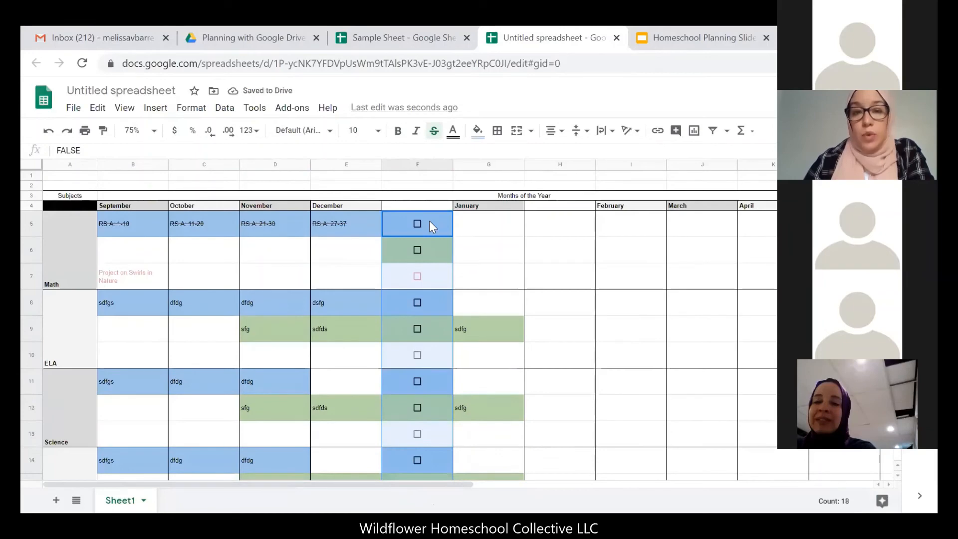
click(469, 234)
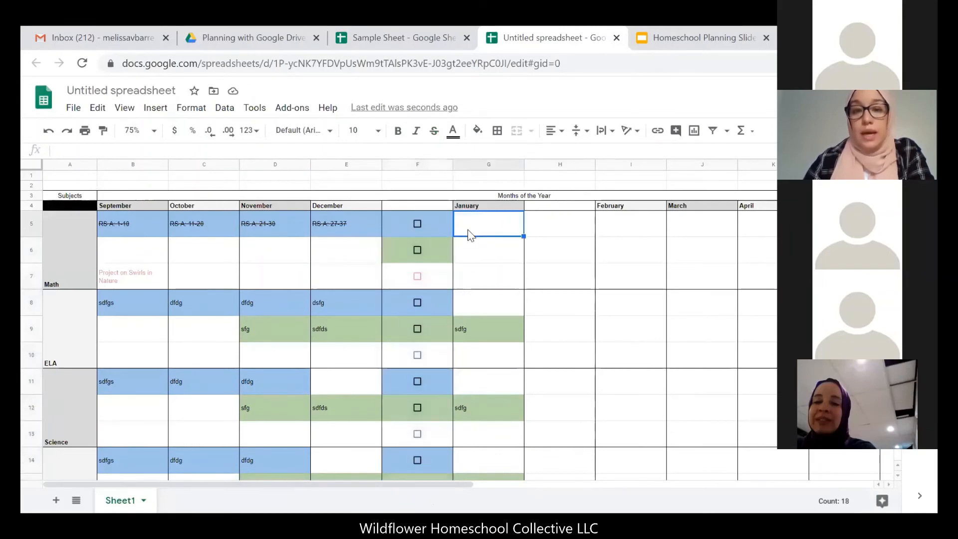
Remove the strikethrough from Math's December entry and tick the three Math checkboxes beside the December column.
click(346, 222)
click(436, 130)
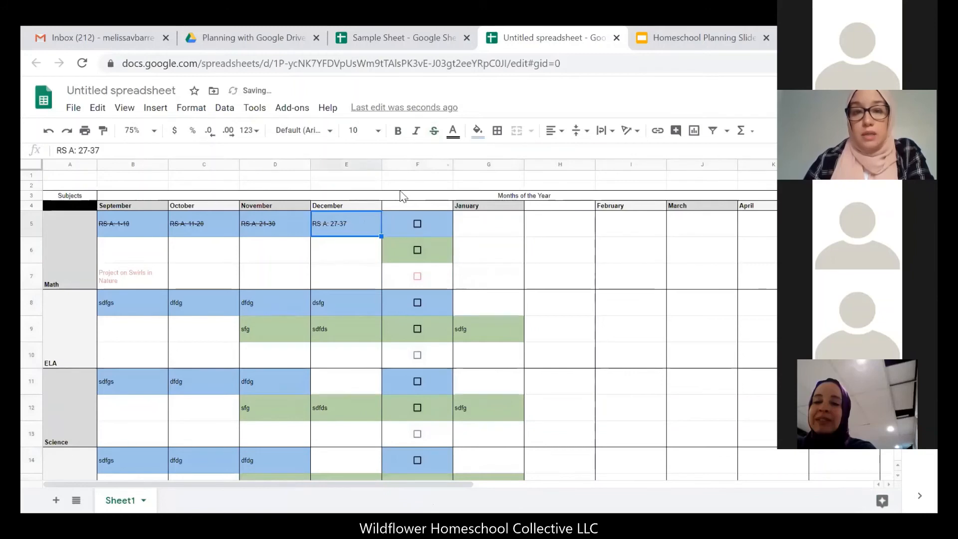
click(418, 223)
click(417, 250)
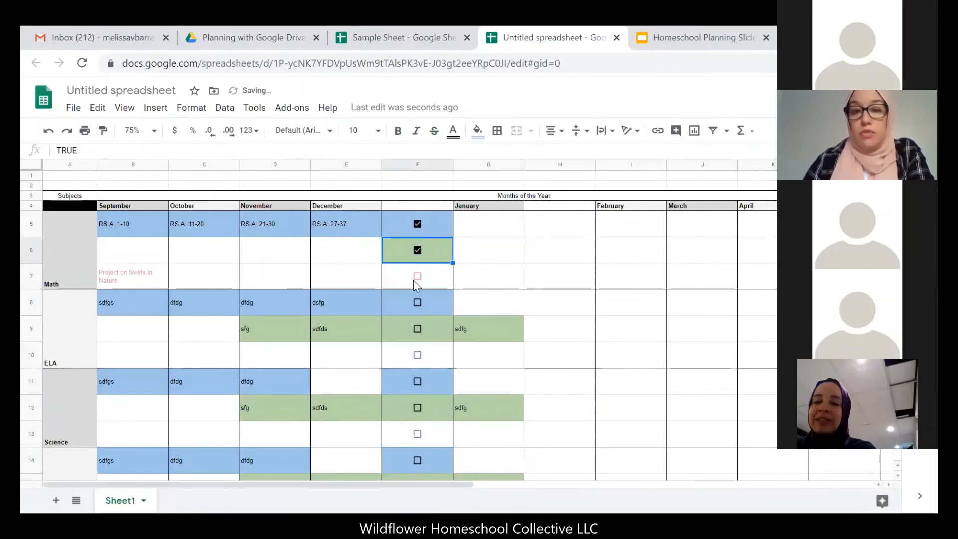
click(418, 276)
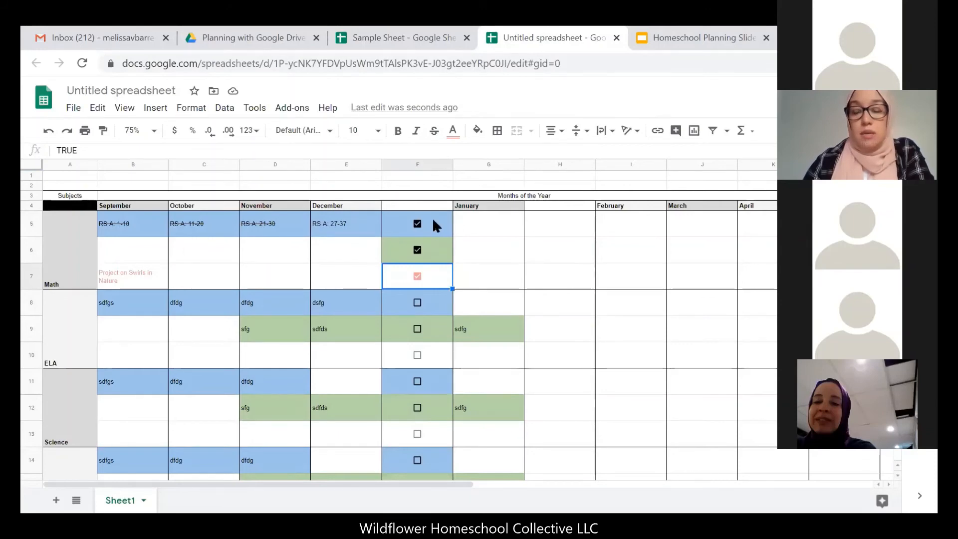
Copy the whole checkbox range after December into the blank column after January, starting at Math's first row.
drag(434, 222, 434, 453)
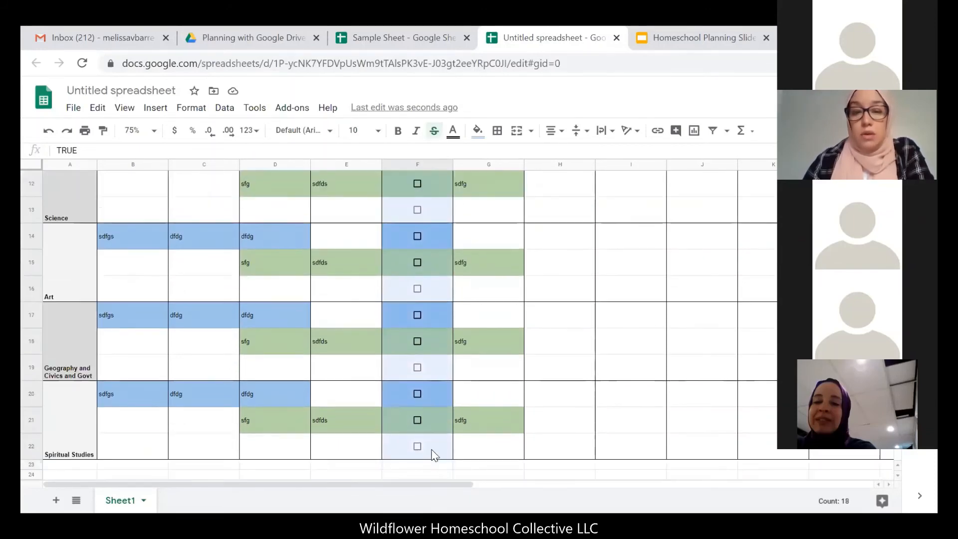
scroll(576, 243, up, 5)
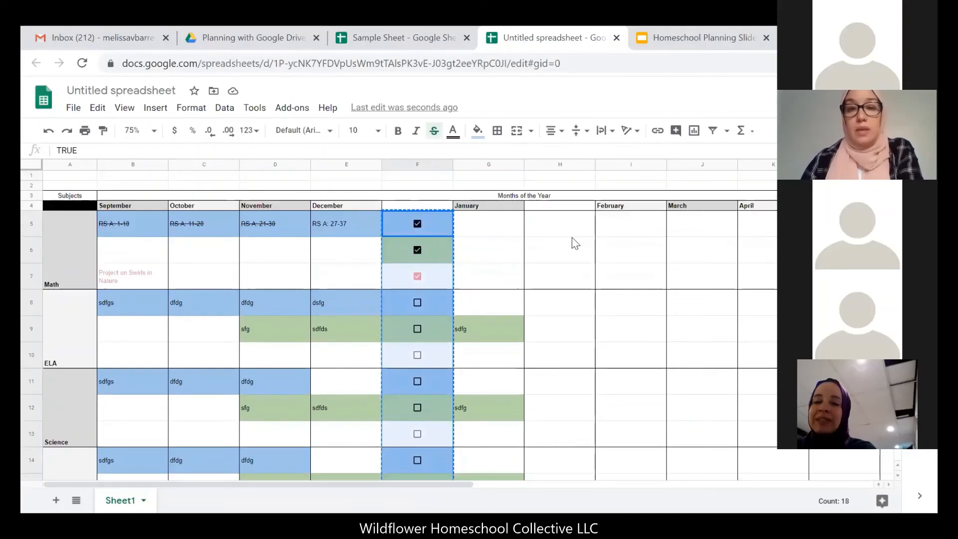
click(567, 224)
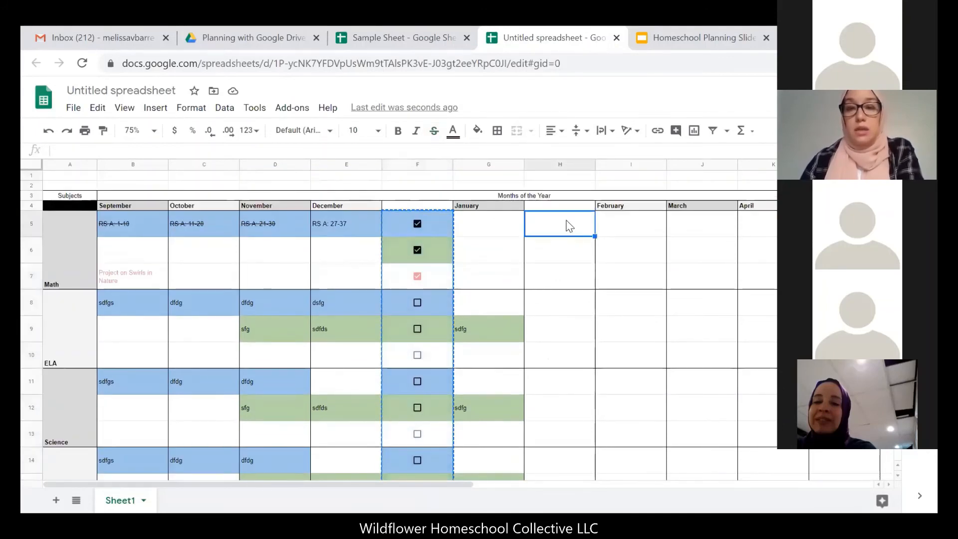
key(ctrl+v)
click(608, 257)
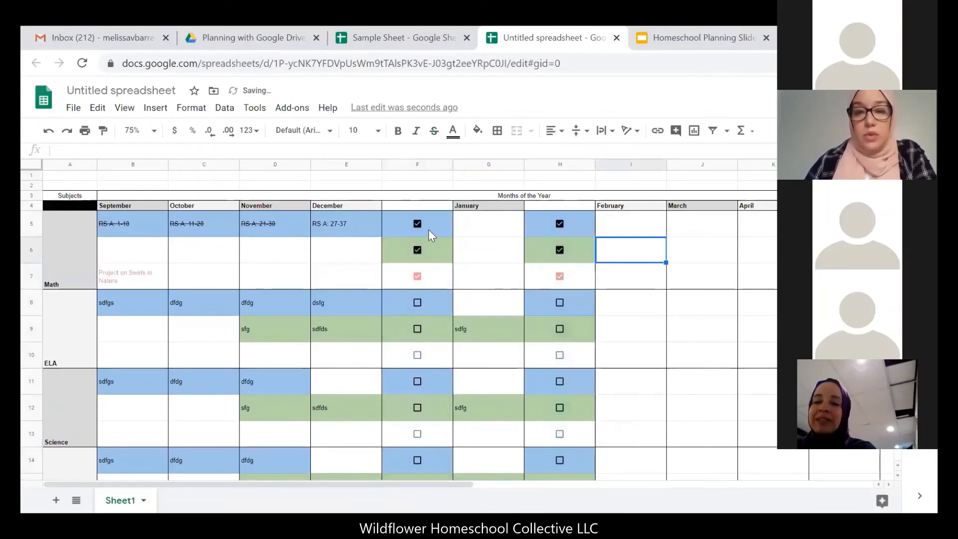
Merge the December header with the blank header cell above its checkbox column.
drag(367, 203, 394, 204)
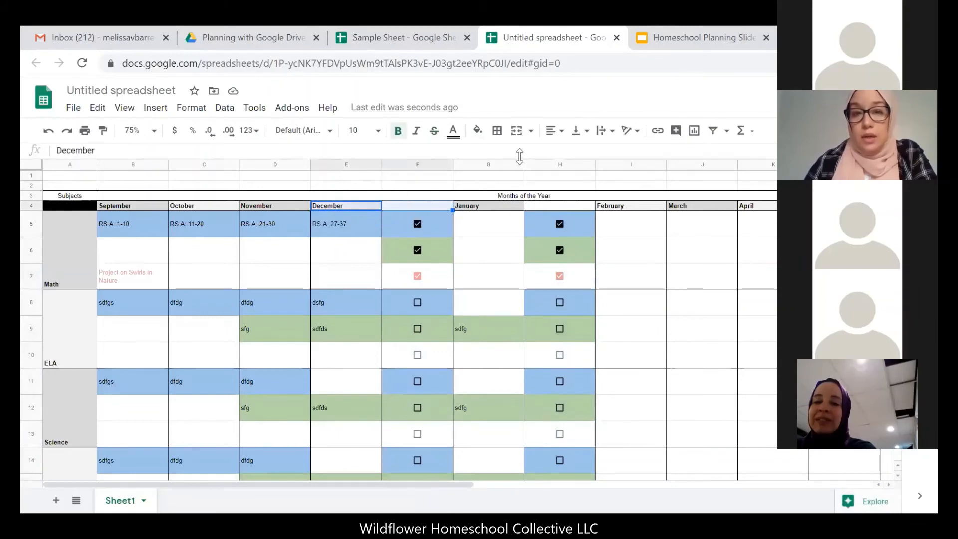
click(516, 130)
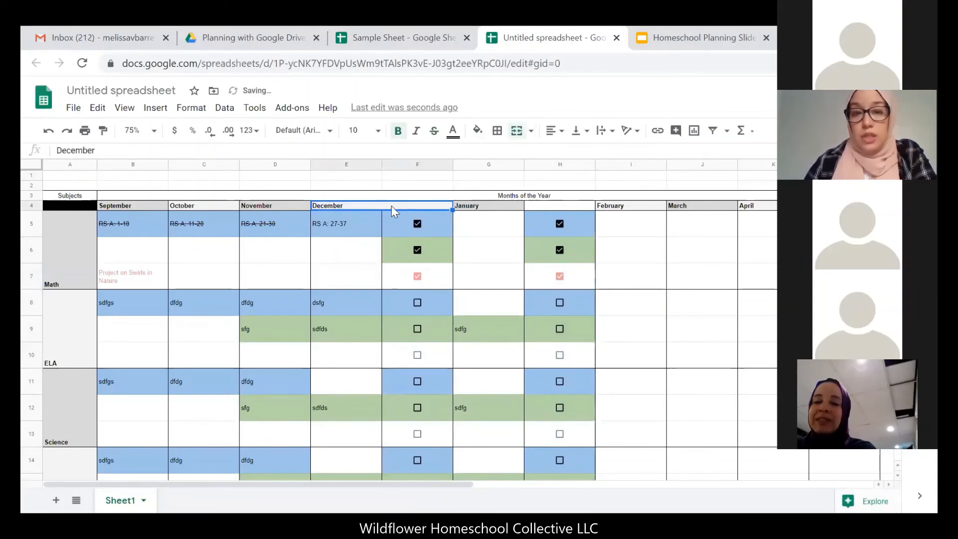
click(462, 252)
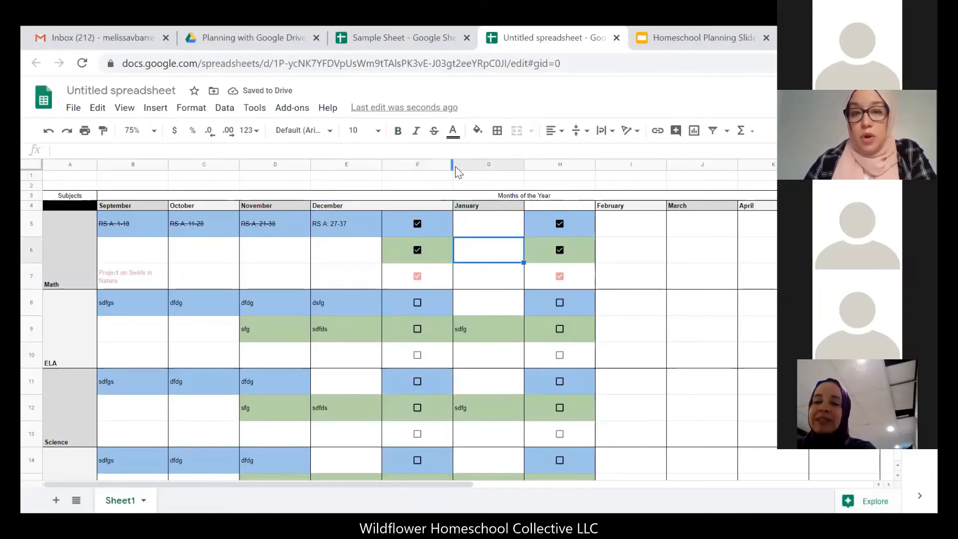
Narrow the two checkbox columns after December and January together to about half their width.
click(429, 164)
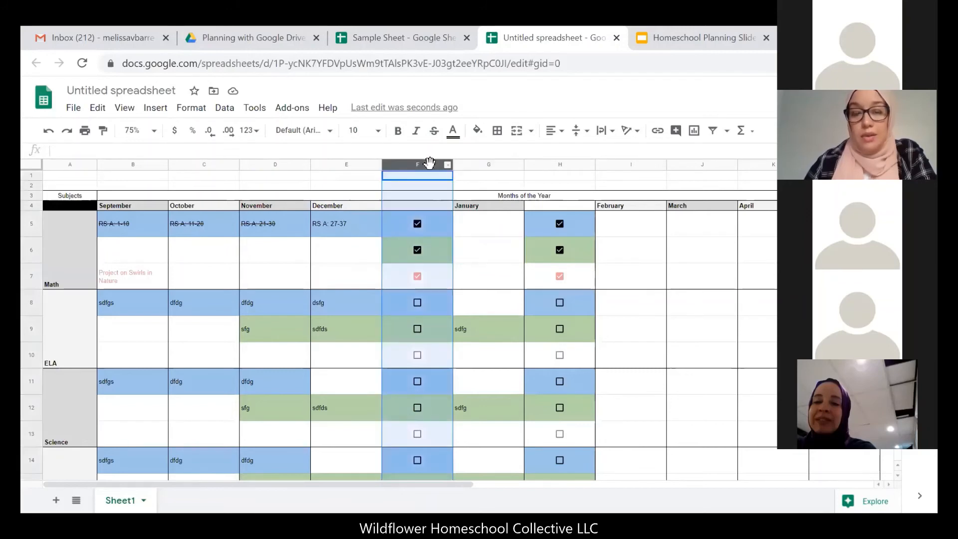
ctrl+click(562, 164)
drag(594, 165, 560, 168)
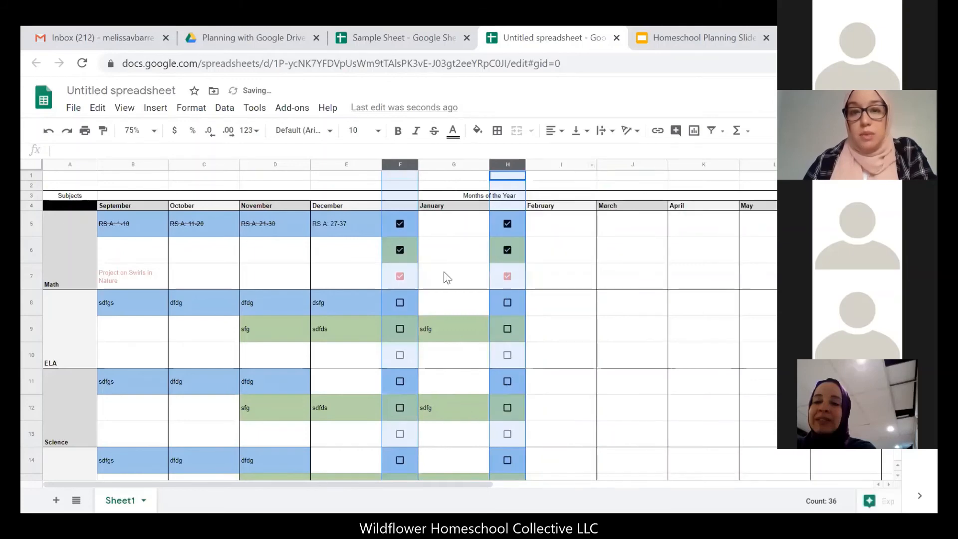
click(536, 232)
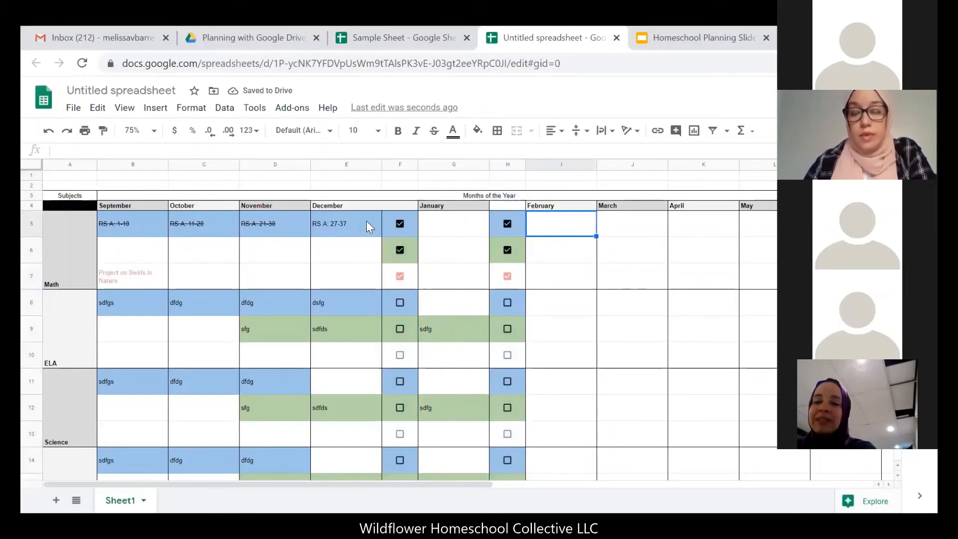
click(358, 257)
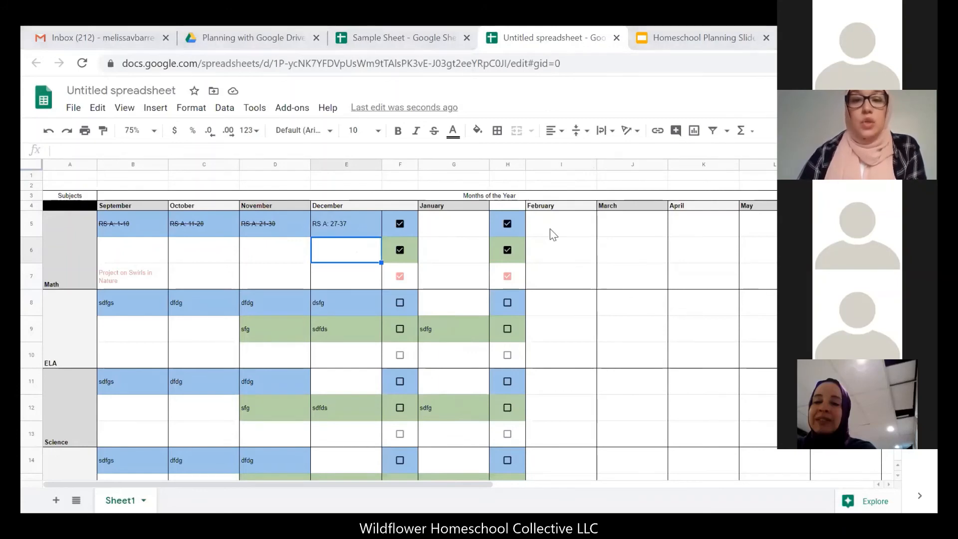
Insert a column after February and apply dropdown validation to it with the list items A, B, C, D, F.
right_click(564, 170)
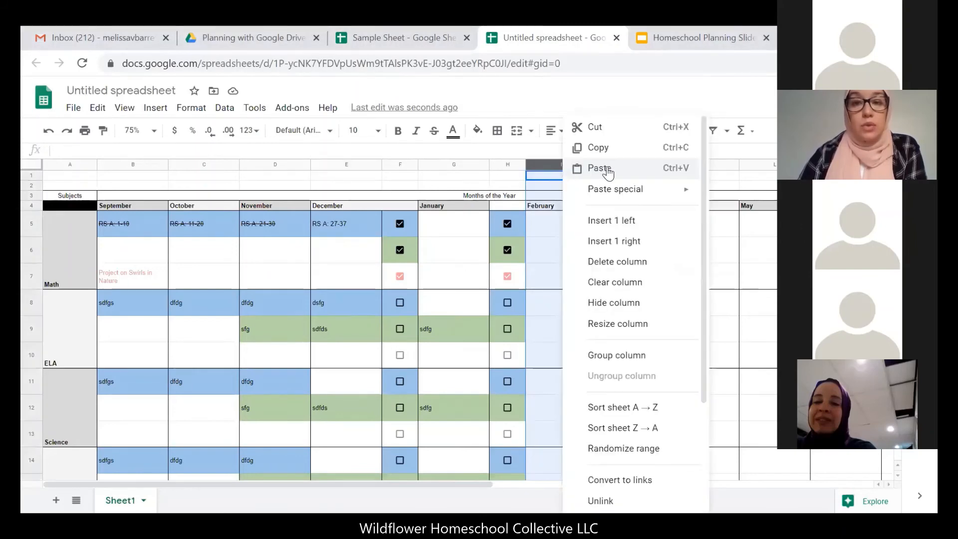
click(609, 242)
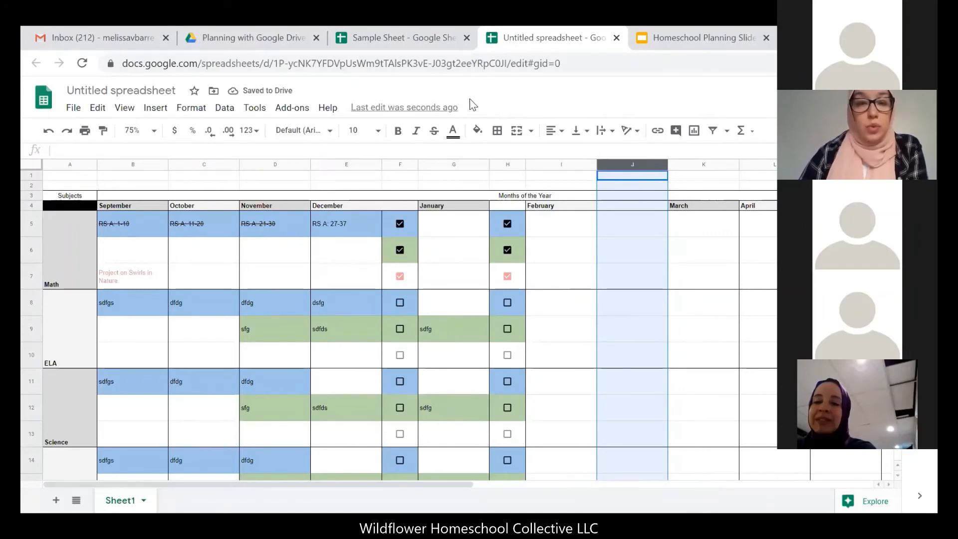
click(222, 109)
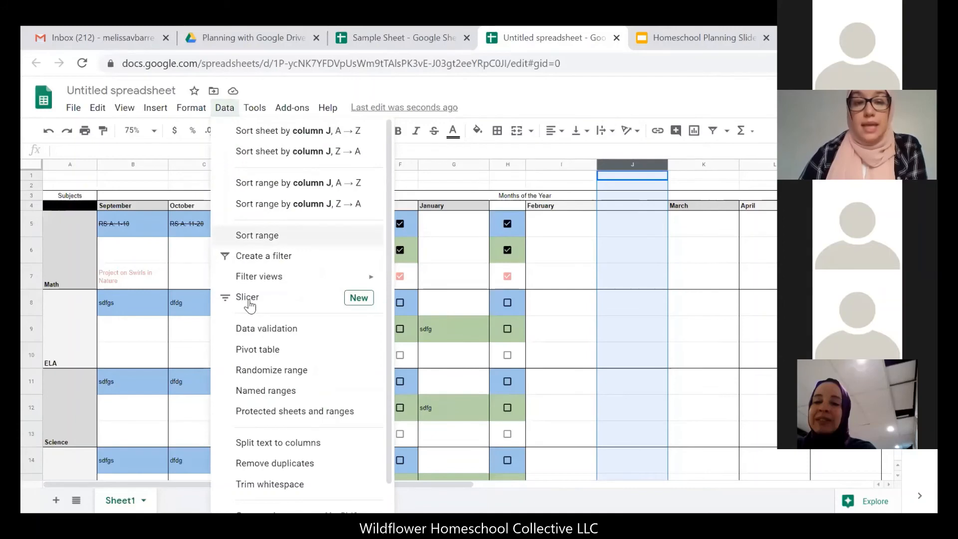
click(266, 335)
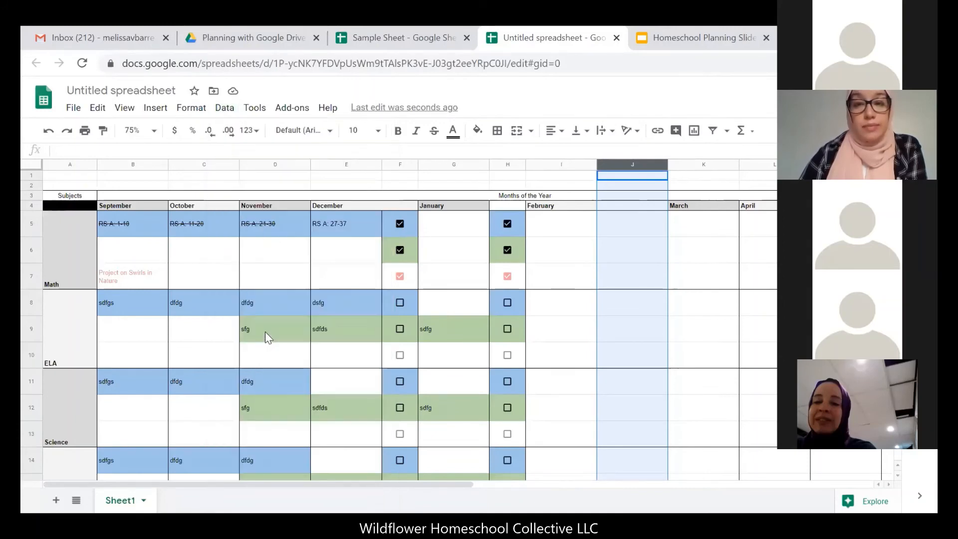
drag(475, 192, 320, 210)
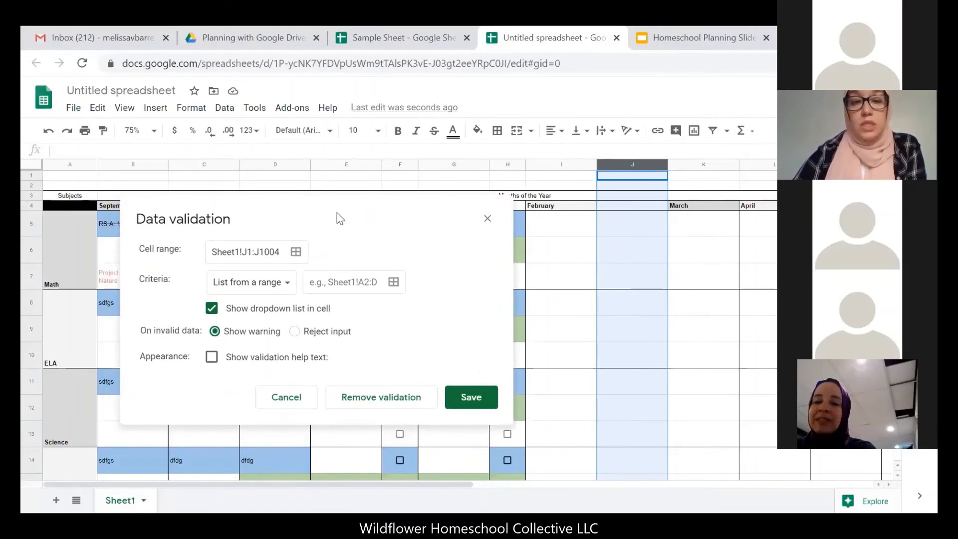
click(288, 293)
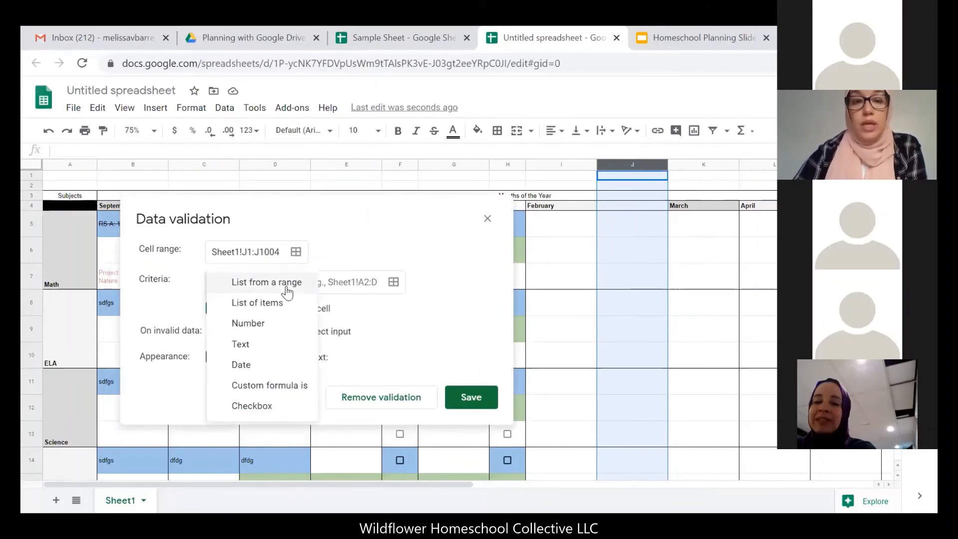
click(287, 303)
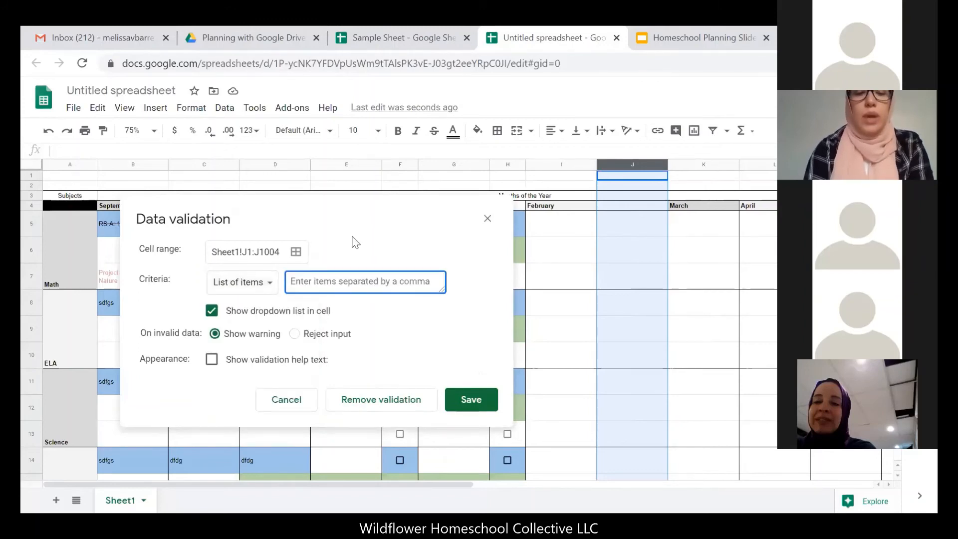
text(A, B, C, D, F)
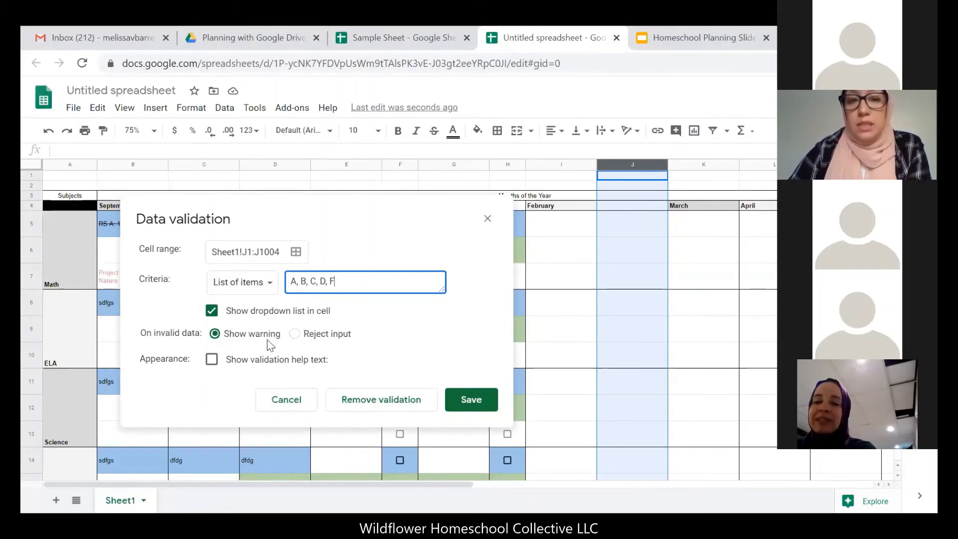
click(482, 398)
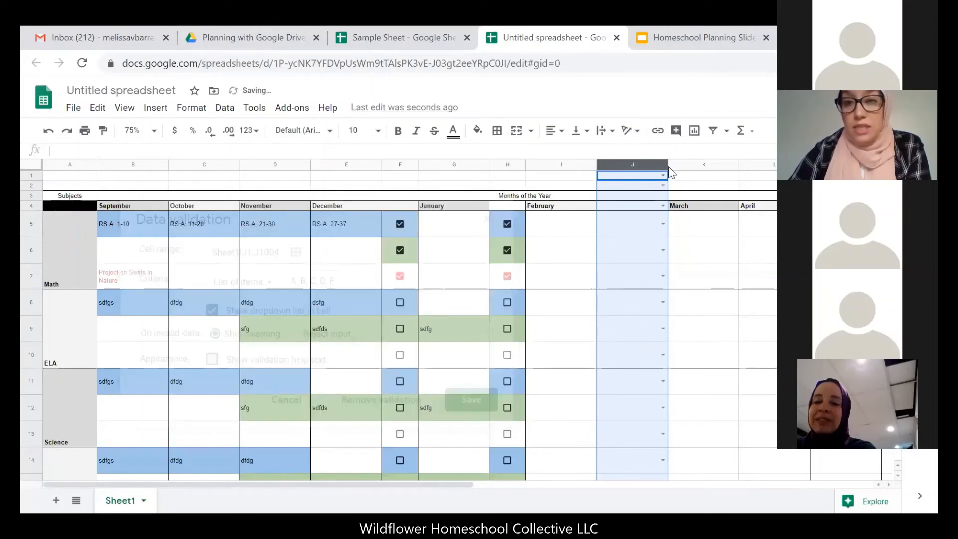
Narrow the dropdown column after February to about half its width and choose grade B for Math's first row.
drag(668, 164, 630, 169)
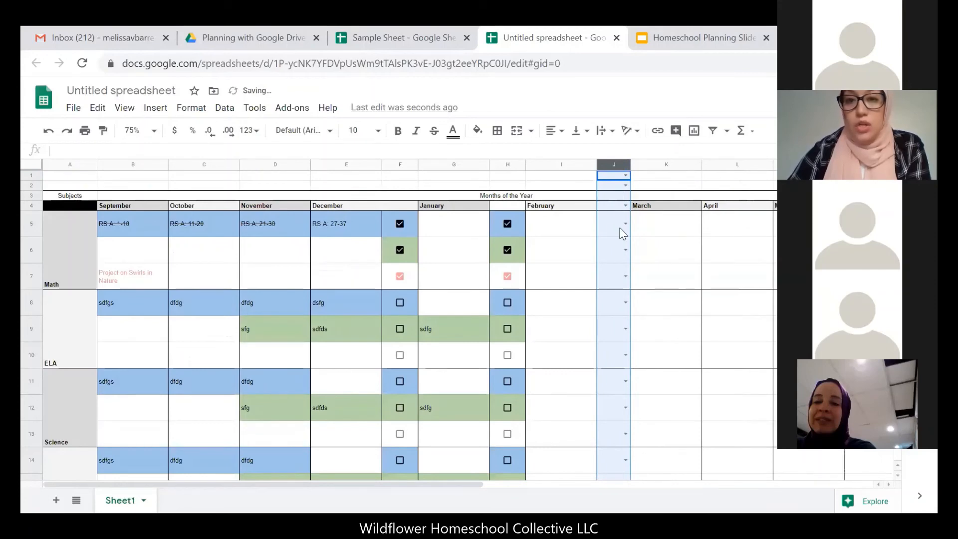
click(642, 231)
click(557, 225)
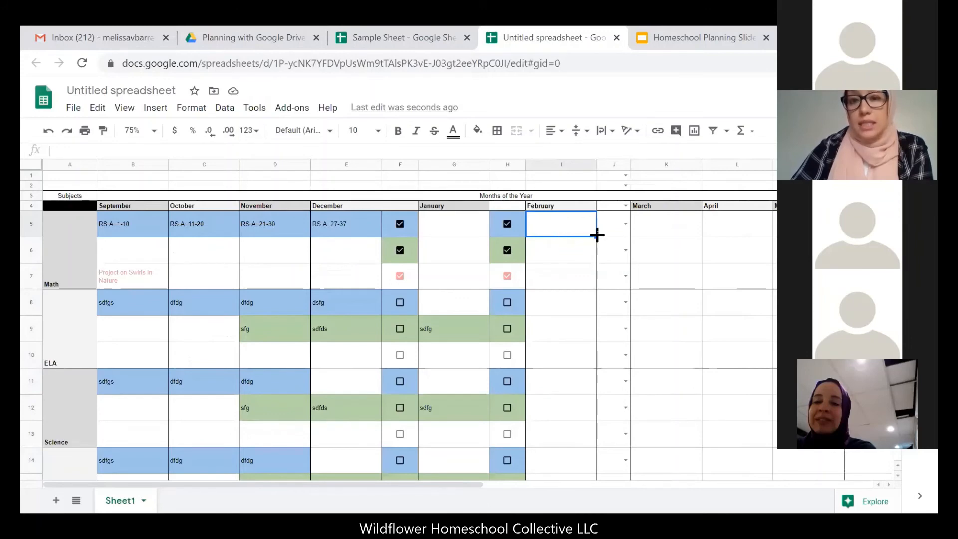
click(624, 223)
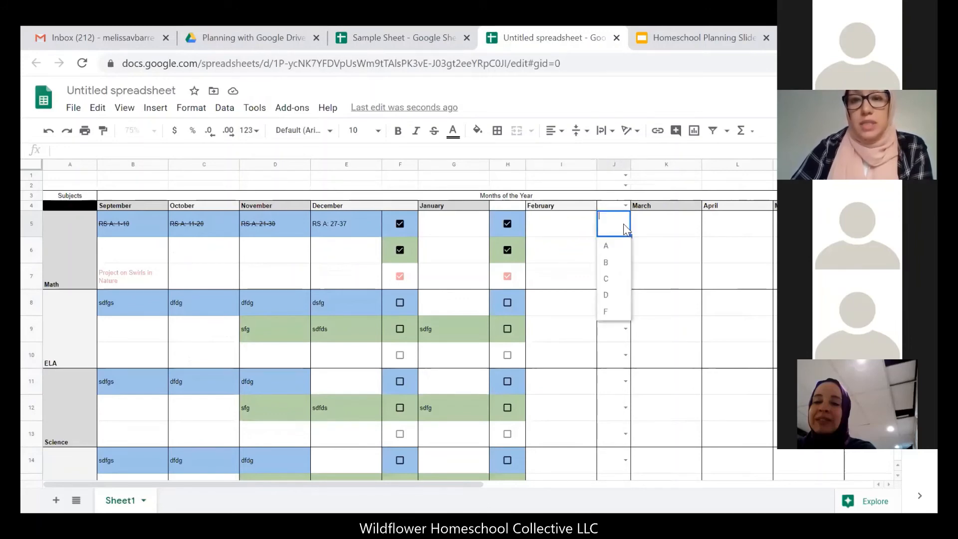
click(619, 264)
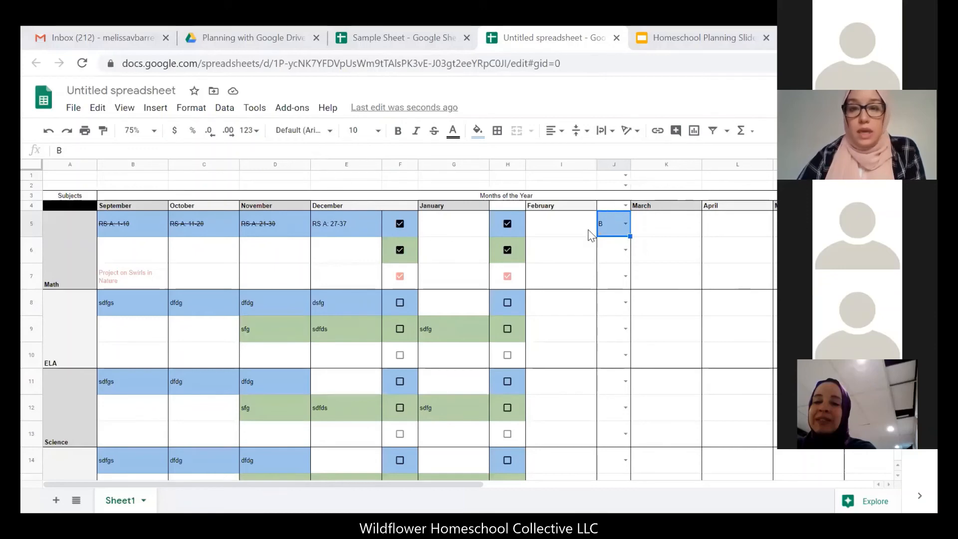
click(658, 280)
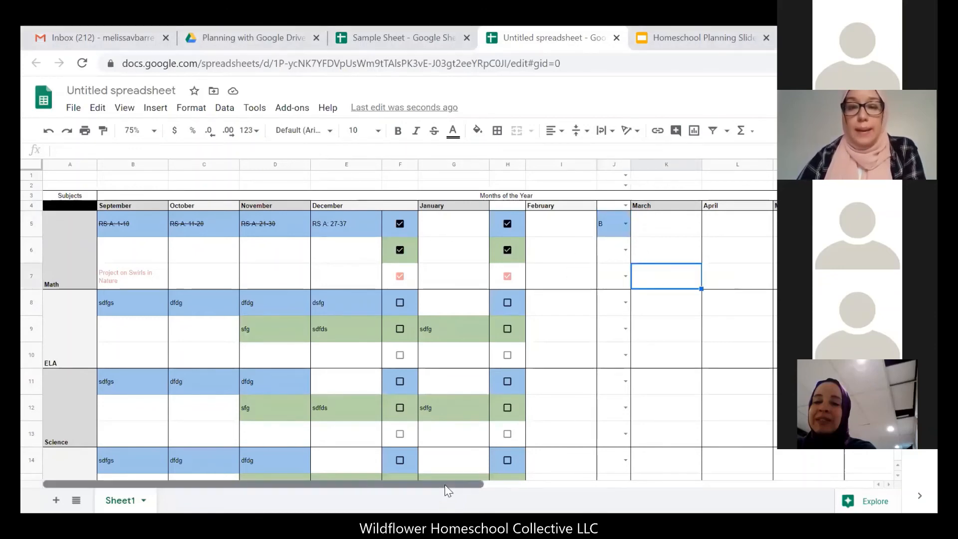
Select Math's third row from March to June and delete the conditional formatting rule that covers B7:N7.
drag(463, 487, 577, 468)
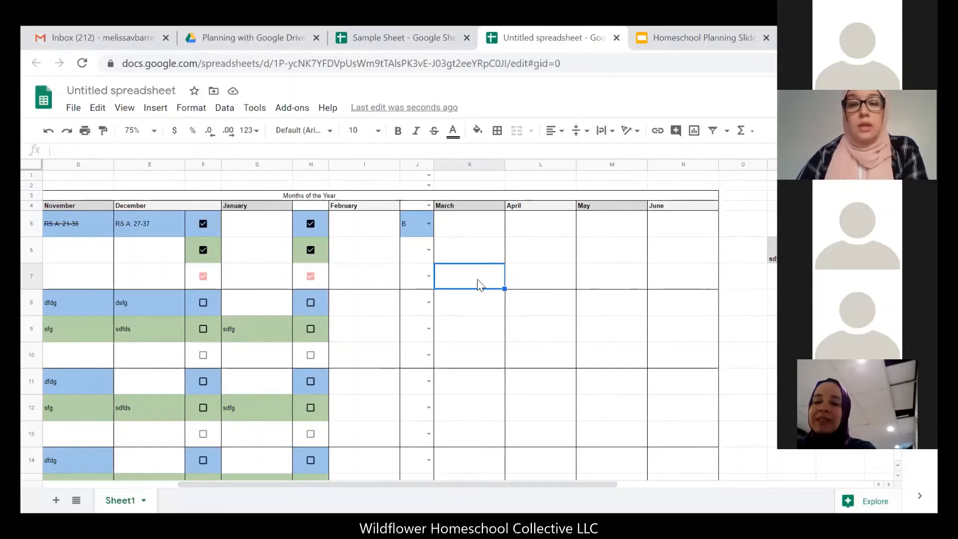
drag(479, 285, 690, 284)
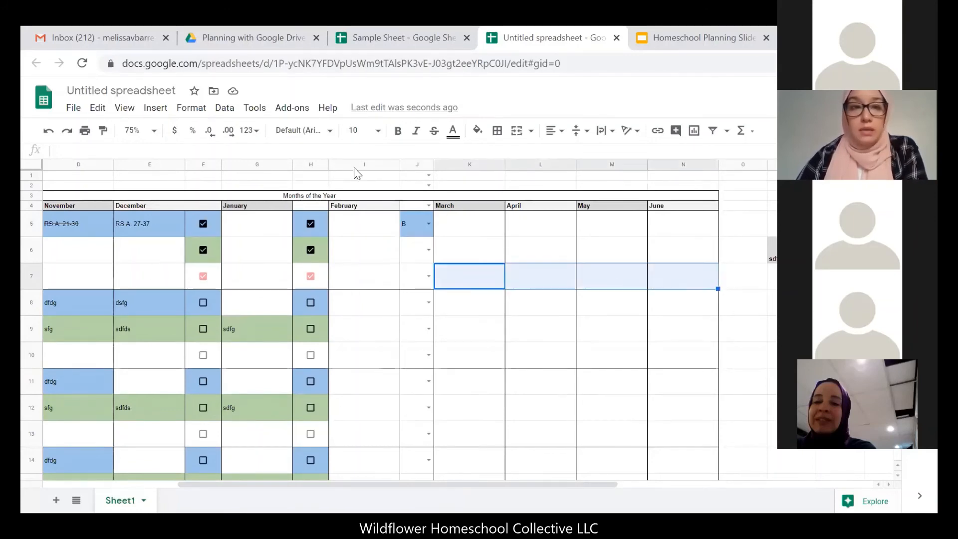
click(193, 109)
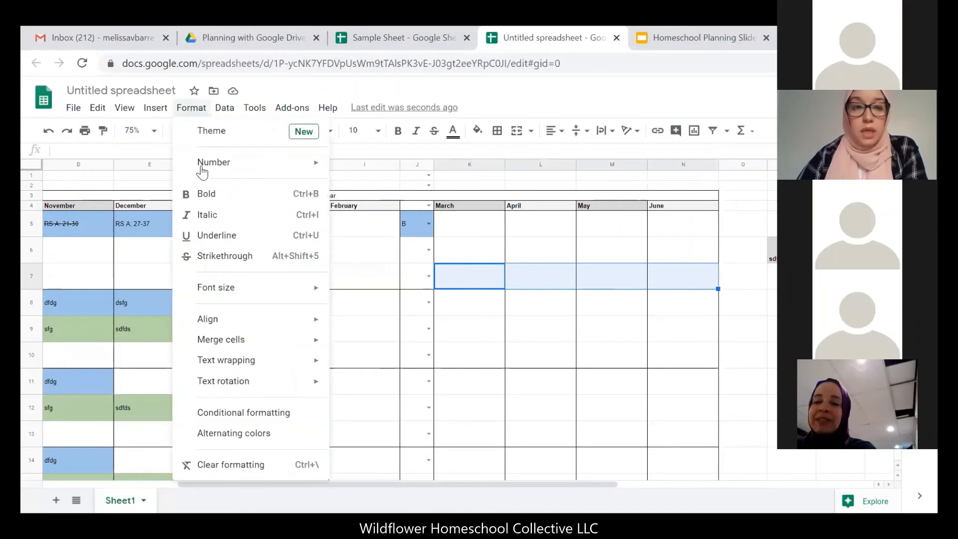
click(257, 415)
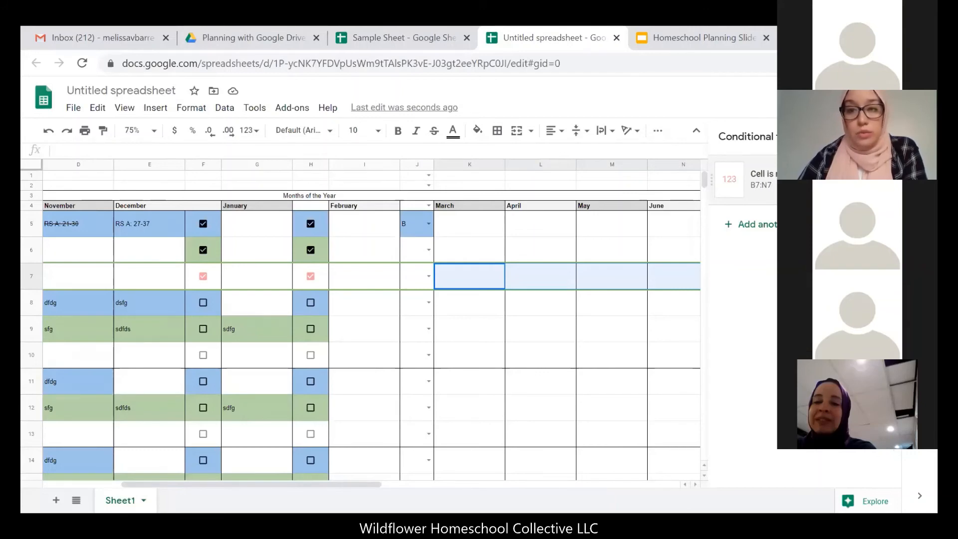
click(886, 180)
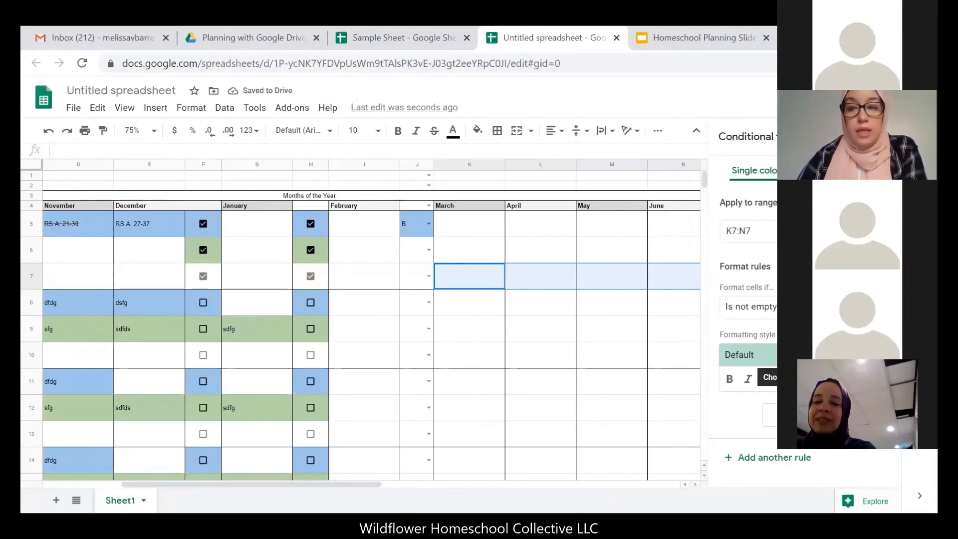
Create a conditional formatting rule for K7:N7 that gives non-empty cells black text and a light orange fill.
click(827, 379)
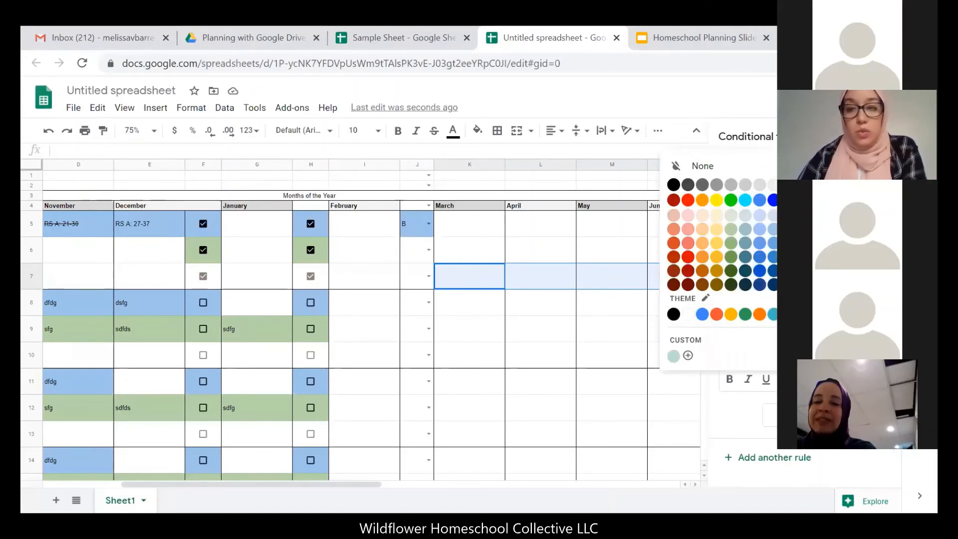
click(673, 184)
click(827, 379)
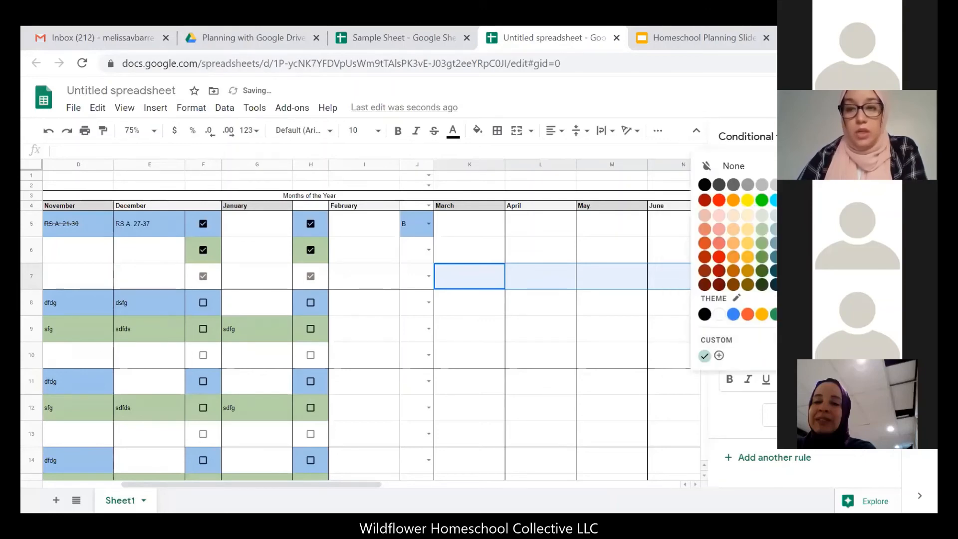
click(734, 230)
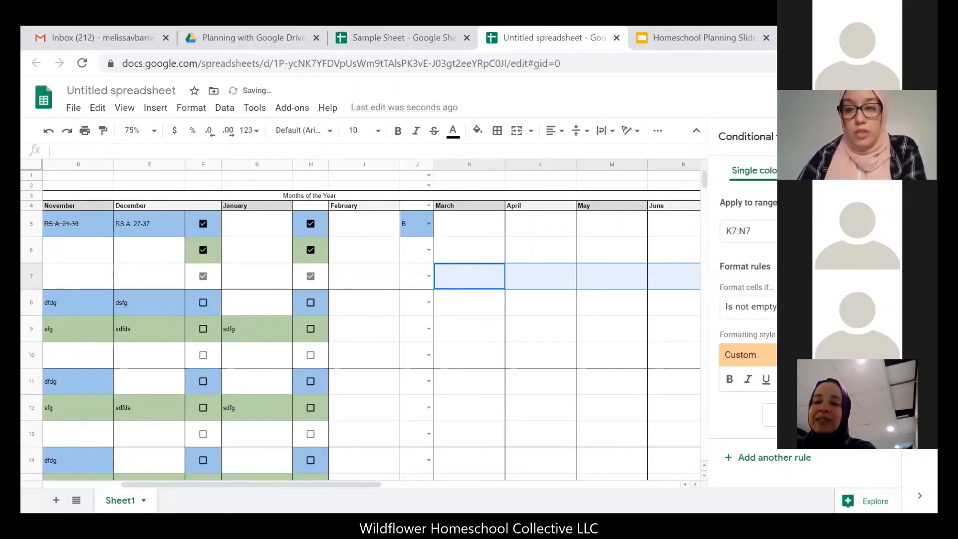
click(858, 415)
click(628, 310)
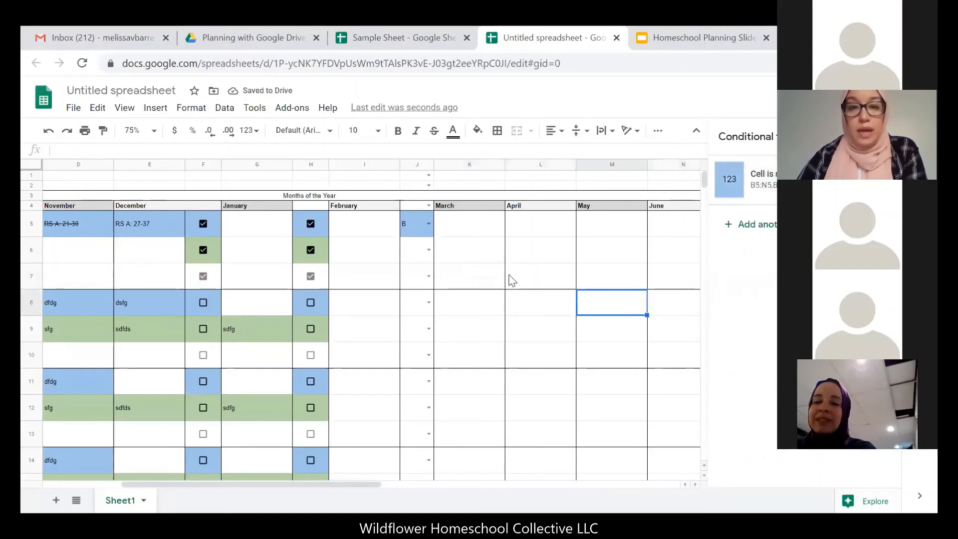
Enter the sample text "sgfga" under March and "fga" under April and May in Math's third row.
click(492, 274)
text(sgfga)
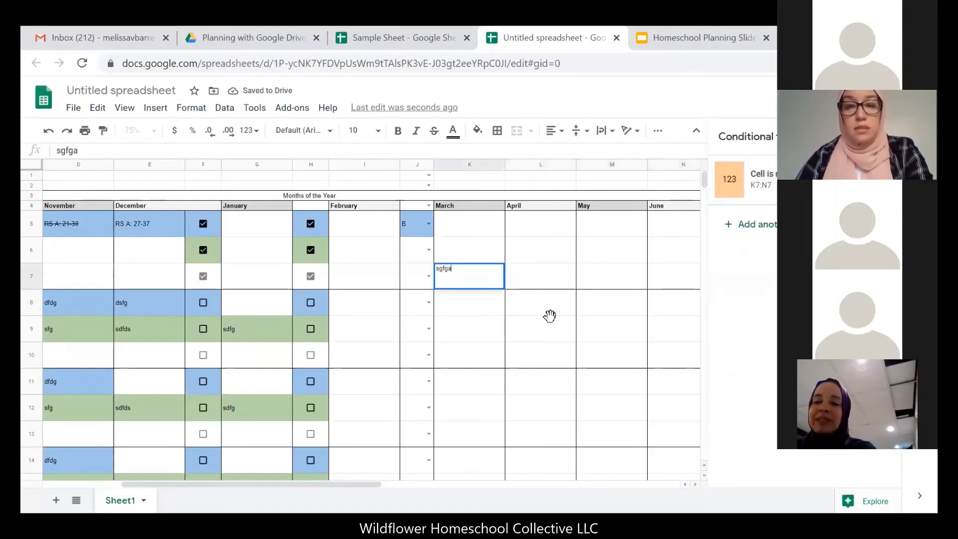
click(551, 291)
click(552, 280)
text(fga)
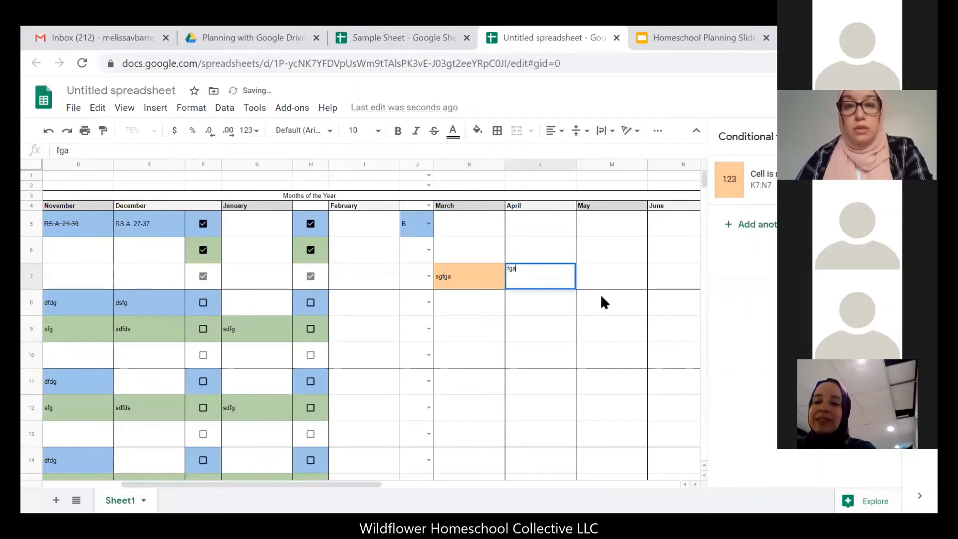
click(604, 302)
click(616, 278)
text(fga)
click(629, 304)
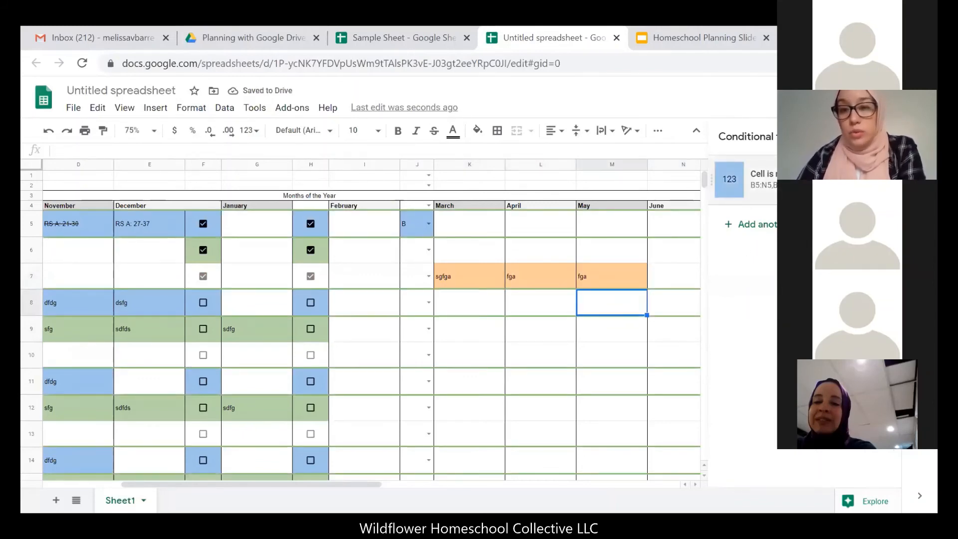
click(604, 353)
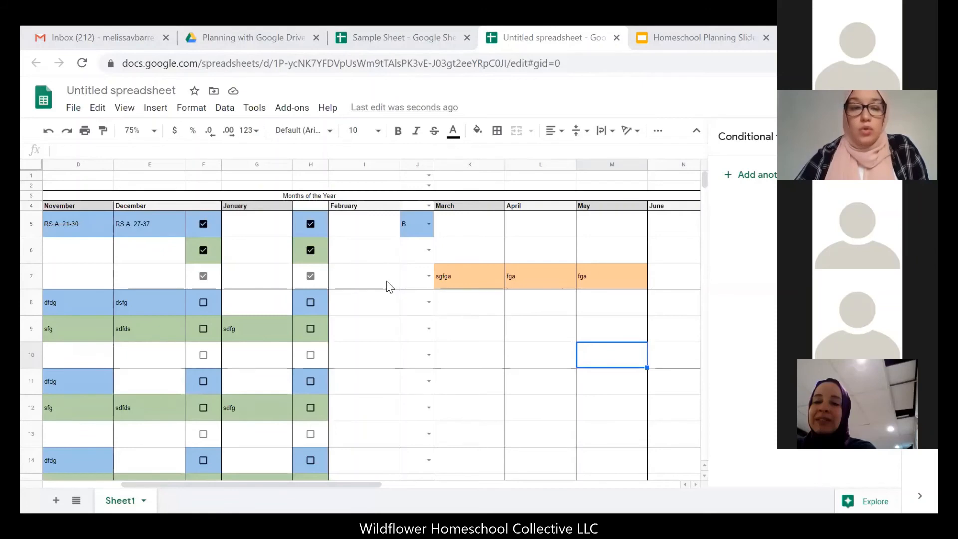
Duplicate Sheet1, and duplicate the resulting copy to make a second one.
scroll(390, 288, down, 5)
scroll(390, 286, up, 5)
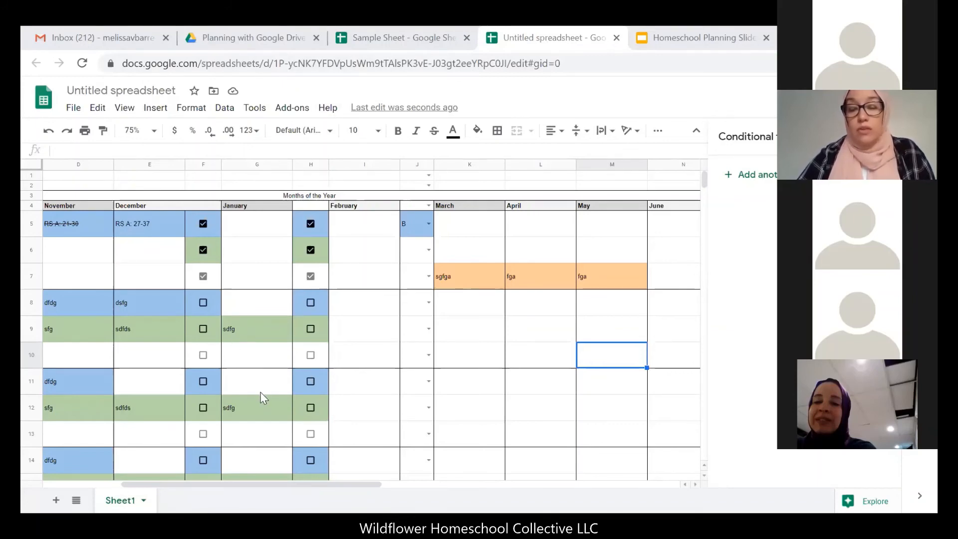
right_click(124, 500)
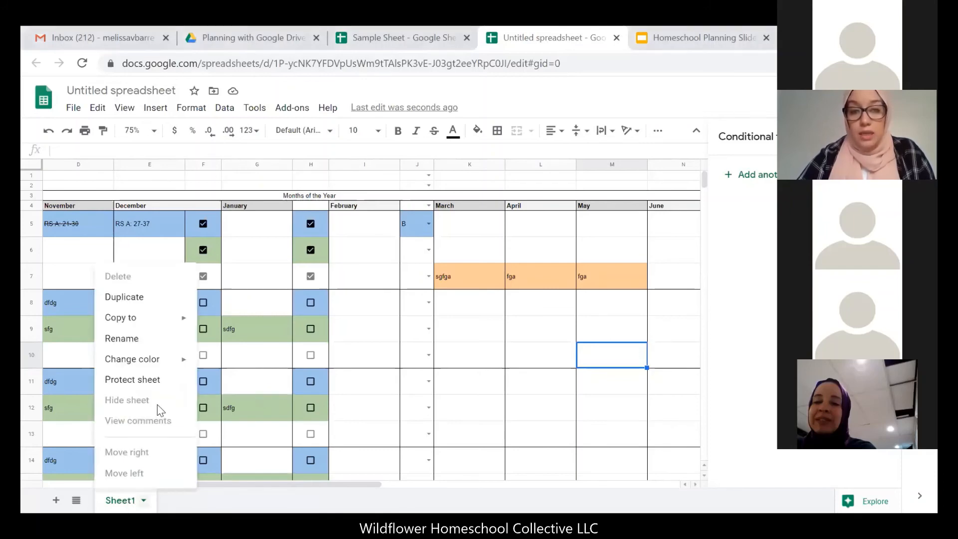
click(125, 298)
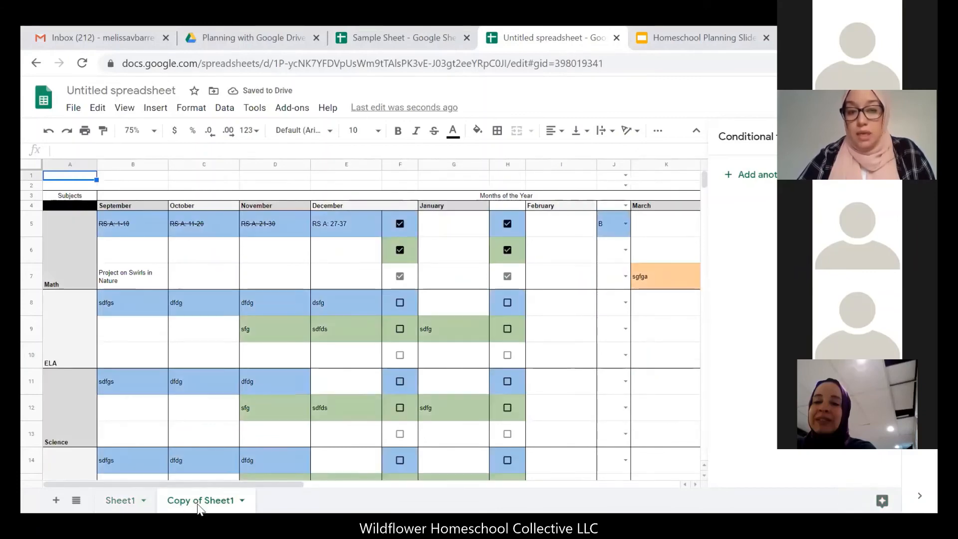
right_click(225, 502)
click(229, 297)
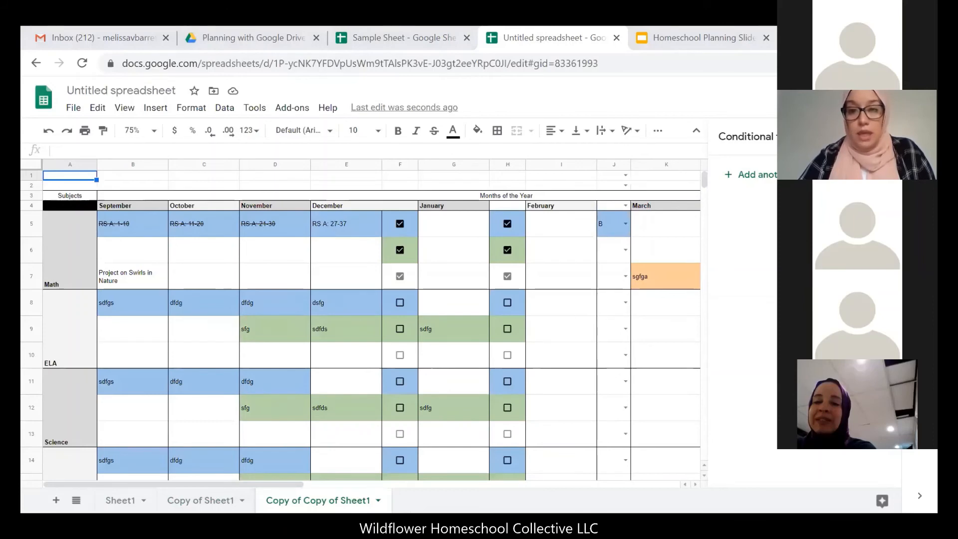
Close the conditional formatting rules and clear all September-to-June contents from Math through Spiritual Studies in the second sheet copy.
click(888, 136)
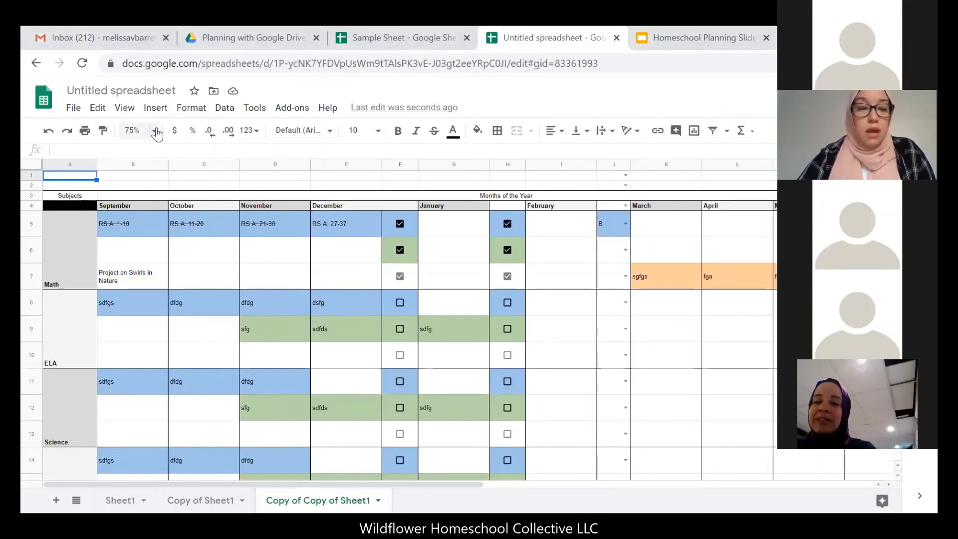
click(135, 130)
click(140, 155)
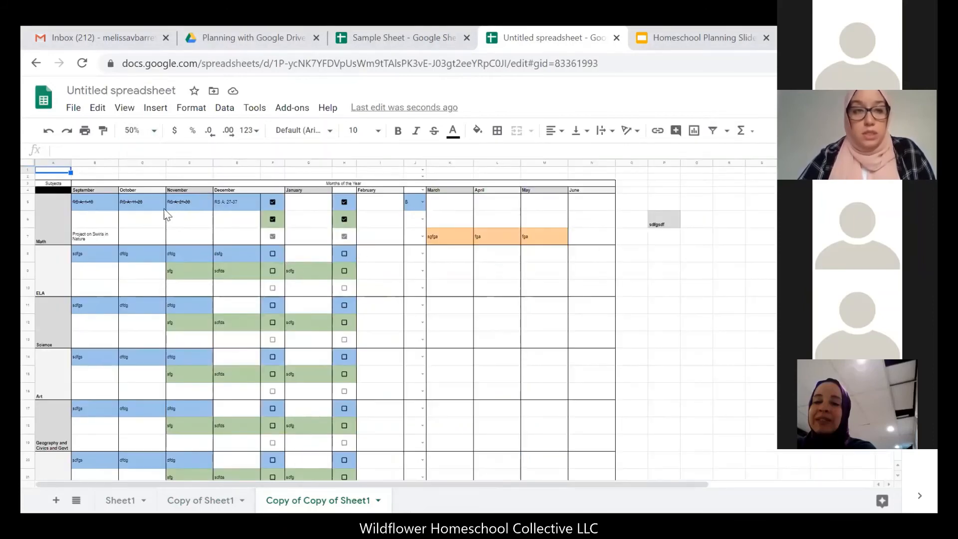
drag(100, 202, 592, 425)
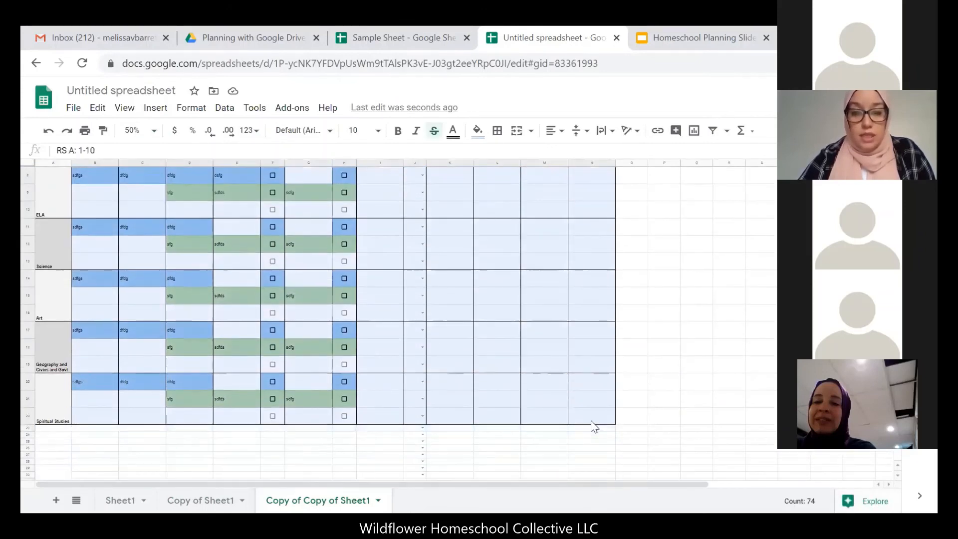
key(Delete)
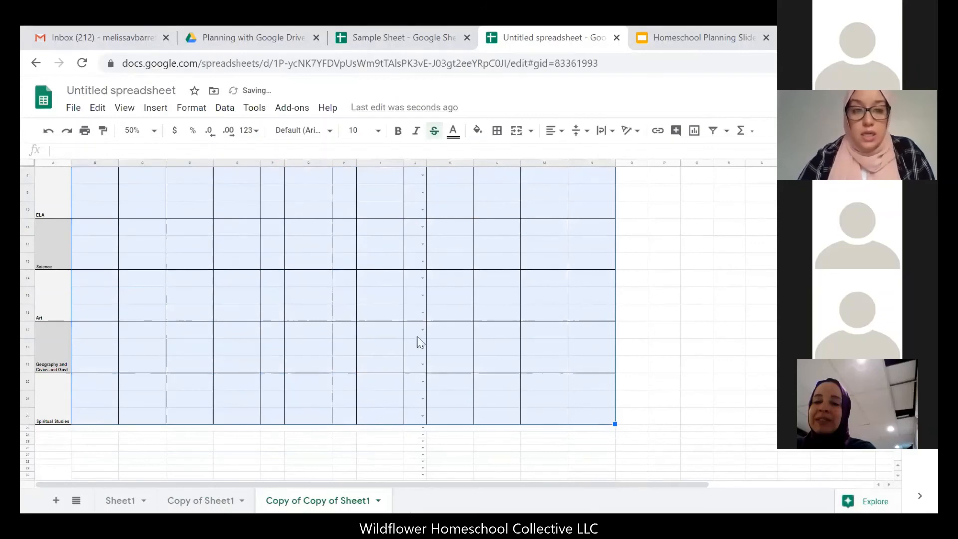
Enter sample text in Math: "sagag" in September's first row, "fga" in October's second row and "sfg" in November's third row.
scroll(377, 334, up, 4)
click(211, 229)
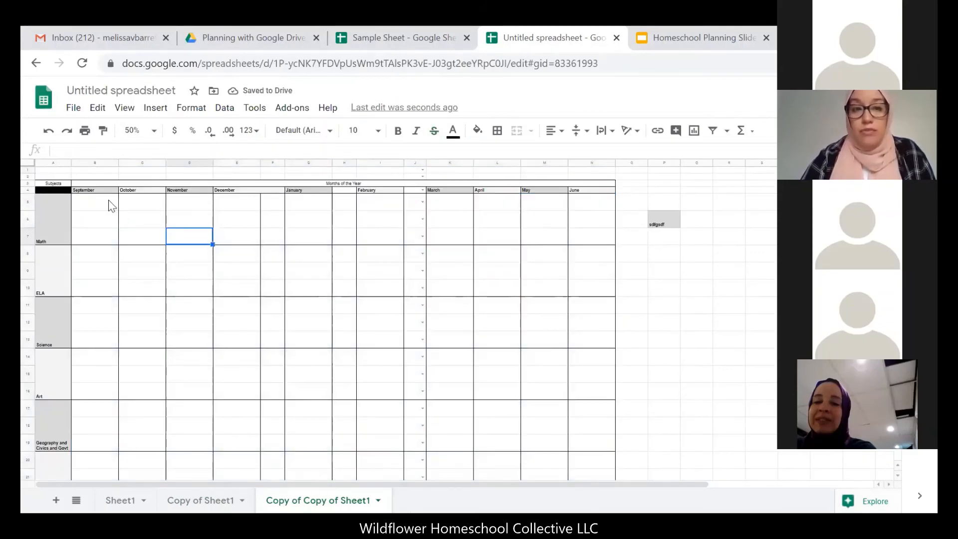
click(95, 201)
text(sagag)
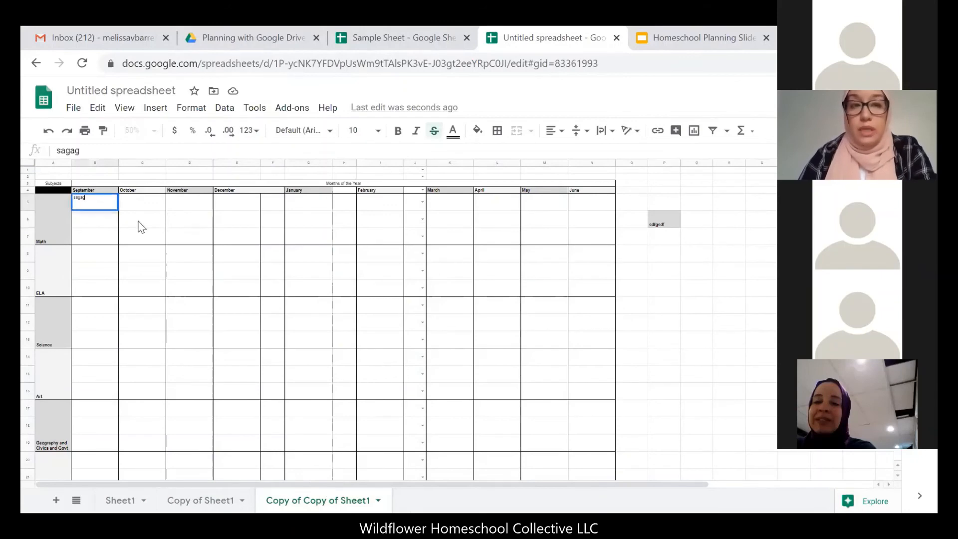
click(136, 223)
text(fga)
click(186, 239)
text(ffg)
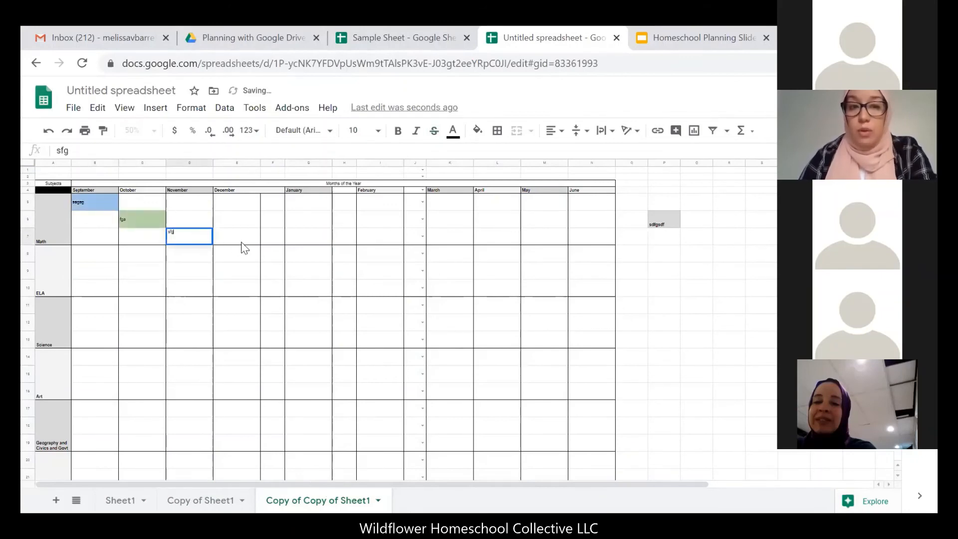
click(239, 241)
Choose grade A for Math's first row in the dropdown column beside February.
click(423, 201)
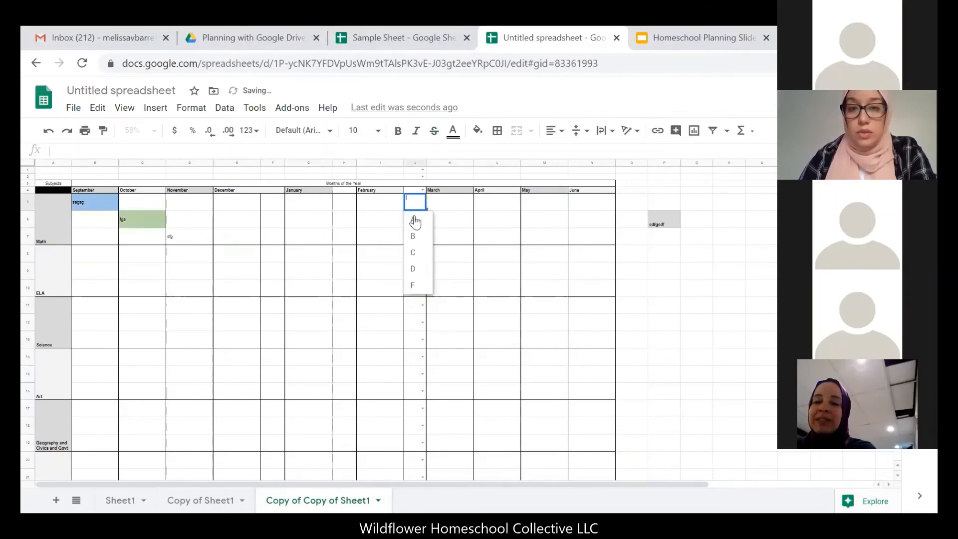
click(412, 220)
click(392, 222)
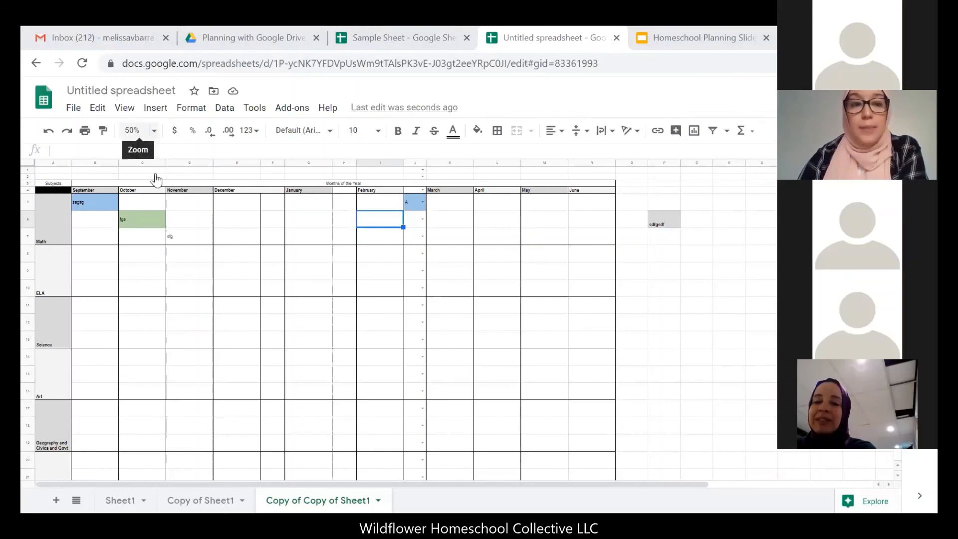
View the second sheet copy at 100% and give its Subjects and Months of the Year headings bold 14-point text and yellow fill.
click(153, 131)
click(153, 216)
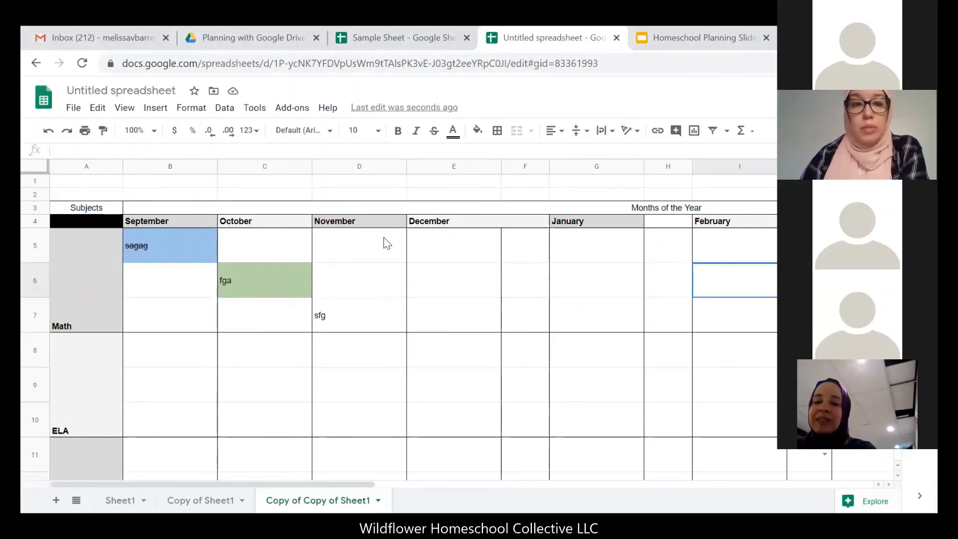
drag(115, 208, 189, 209)
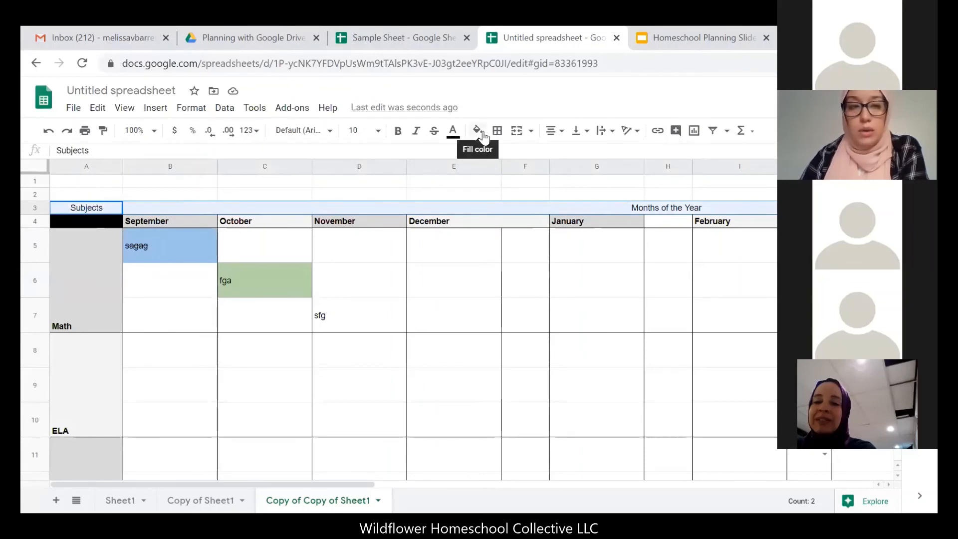
click(378, 130)
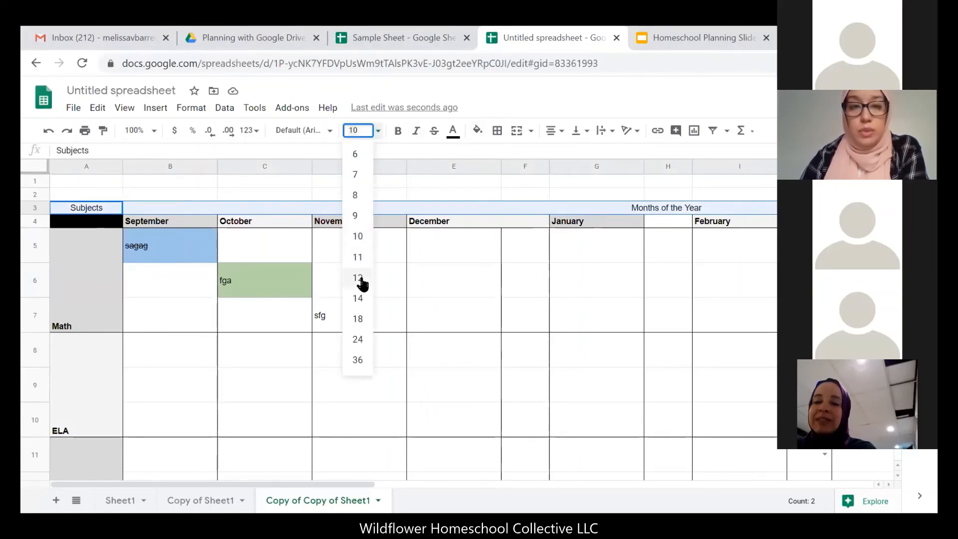
click(360, 299)
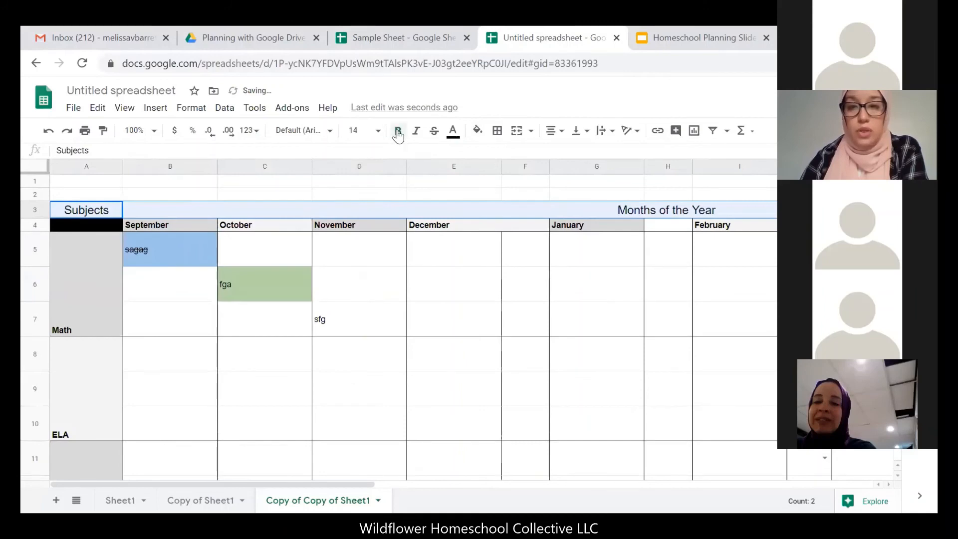
click(398, 130)
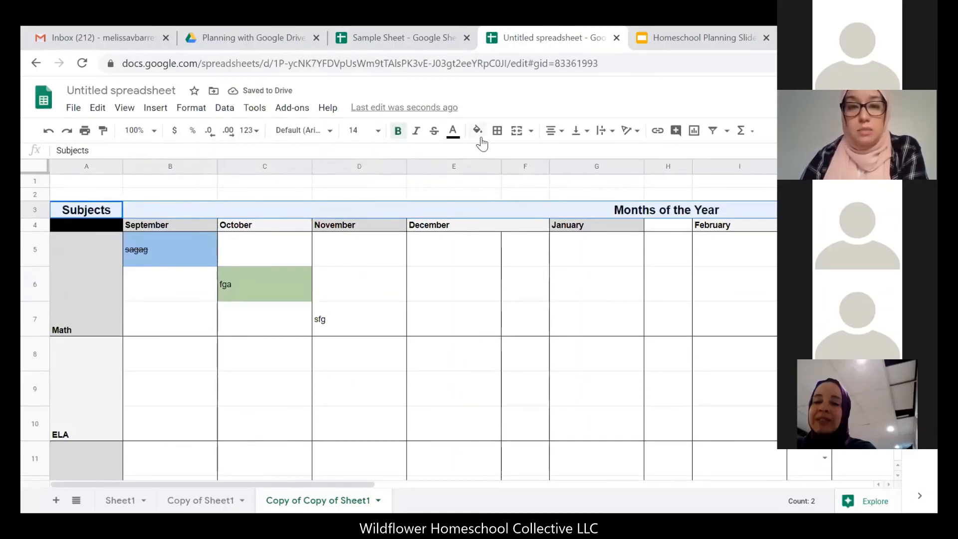
click(478, 132)
click(523, 181)
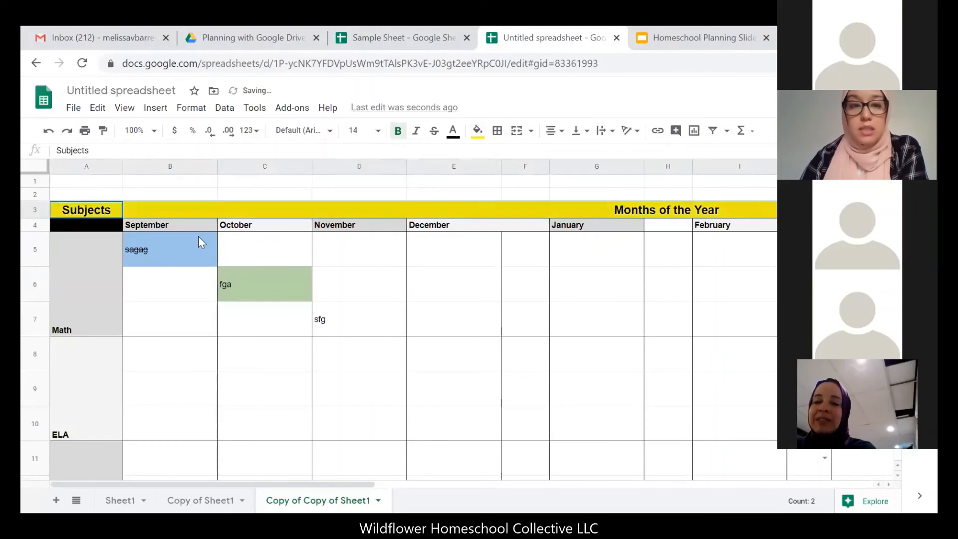
click(477, 191)
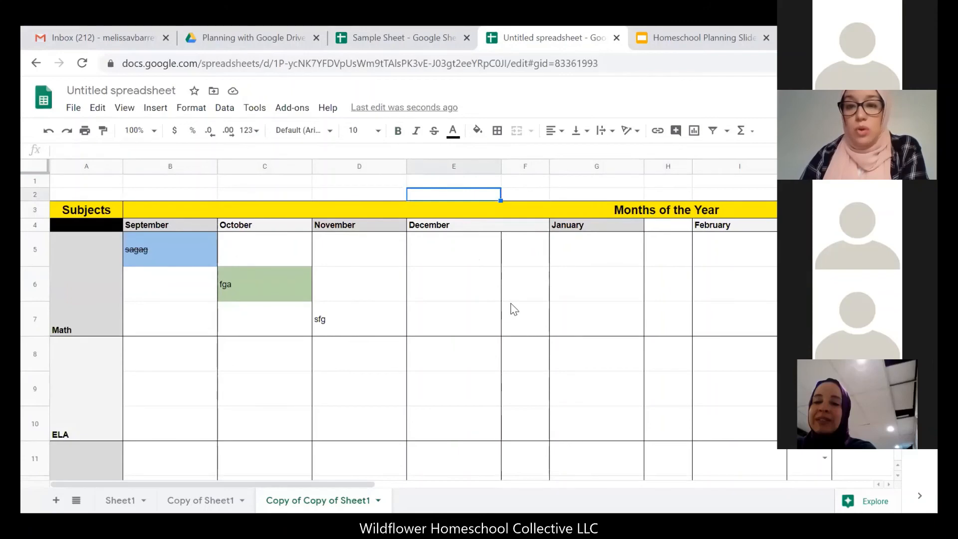
Examine how the month headings and subject labels behave while moving through the lower rows and further columns of the planner.
scroll(513, 308, down, 5)
scroll(514, 309, up, 5)
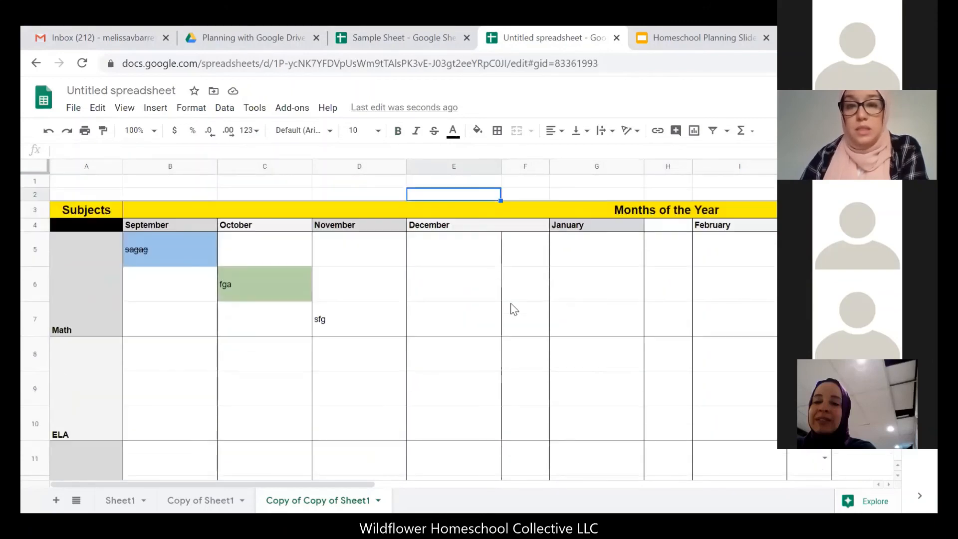
scroll(514, 309, down, 5)
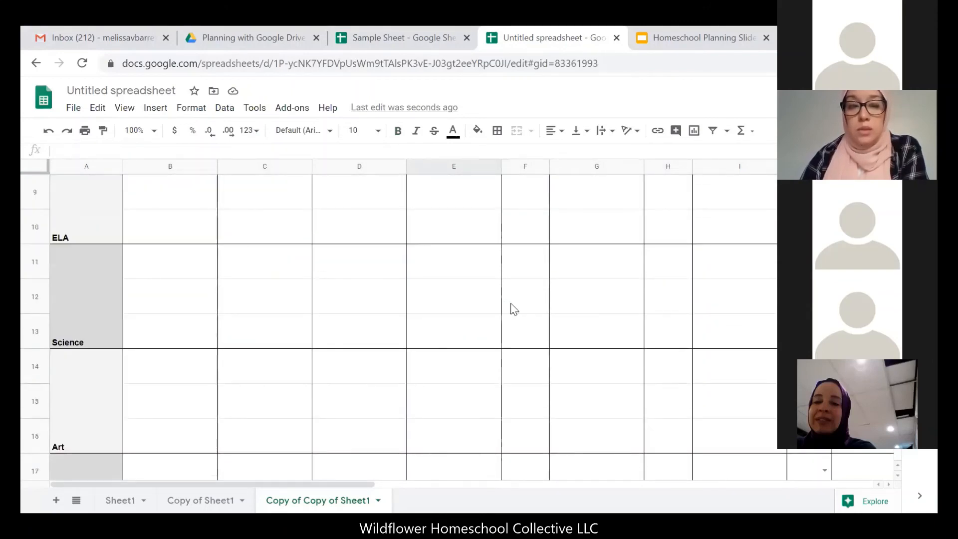
drag(347, 484, 423, 481)
scroll(483, 335, down, 1)
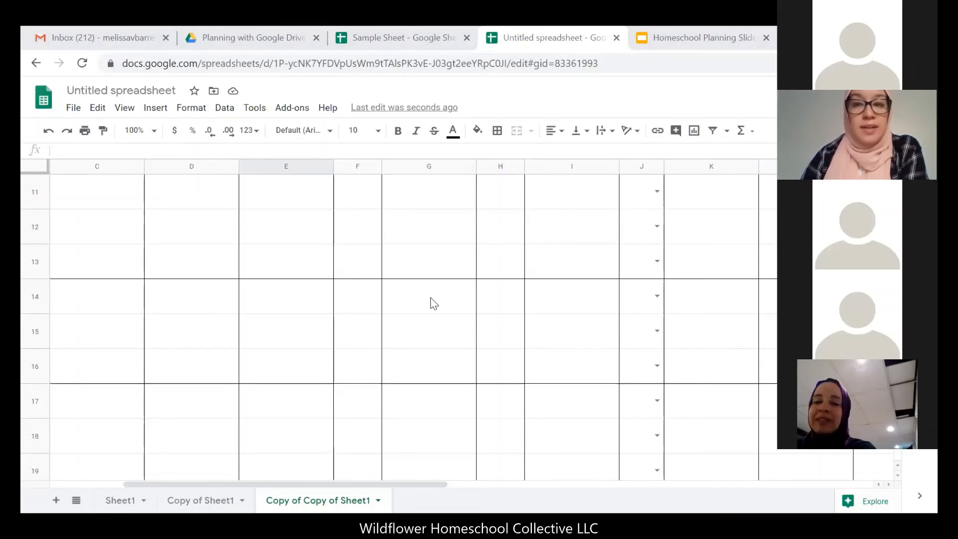
scroll(434, 303, up, 5)
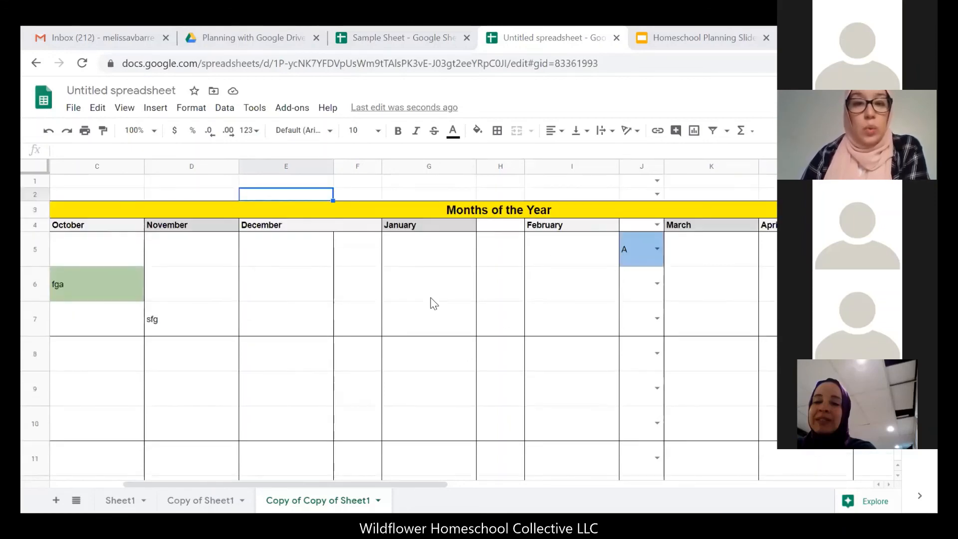
scroll(434, 304, down, 5)
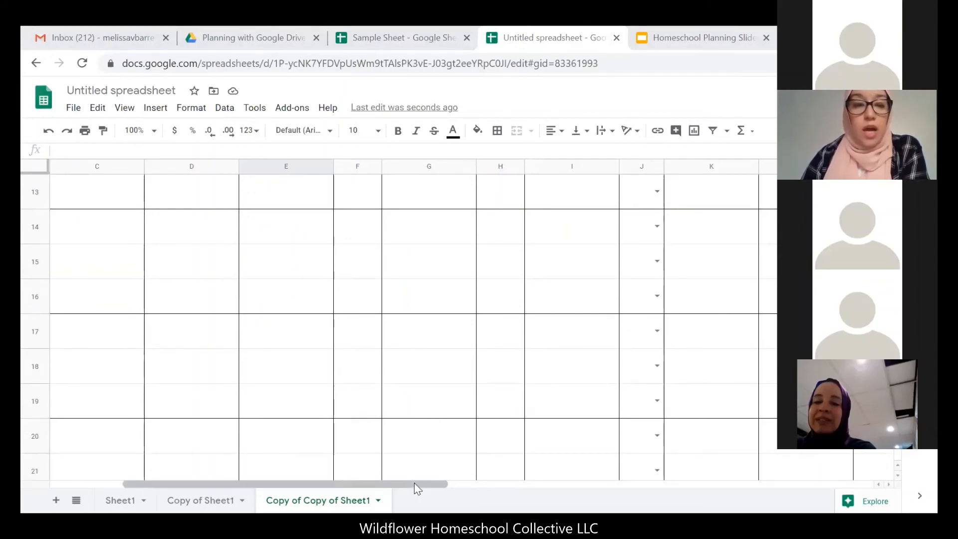
scroll(677, 389, left, 3)
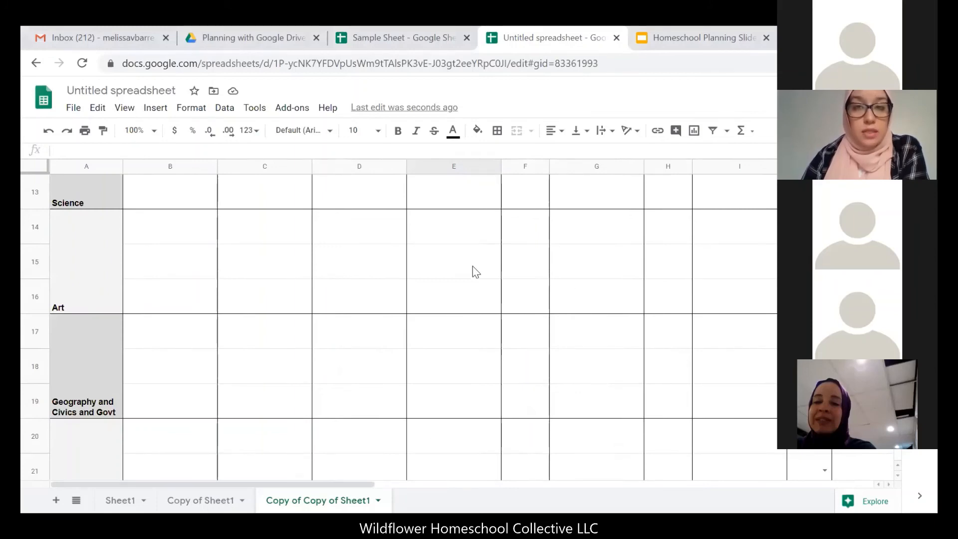
scroll(473, 271, up, 5)
scroll(473, 271, down, 5)
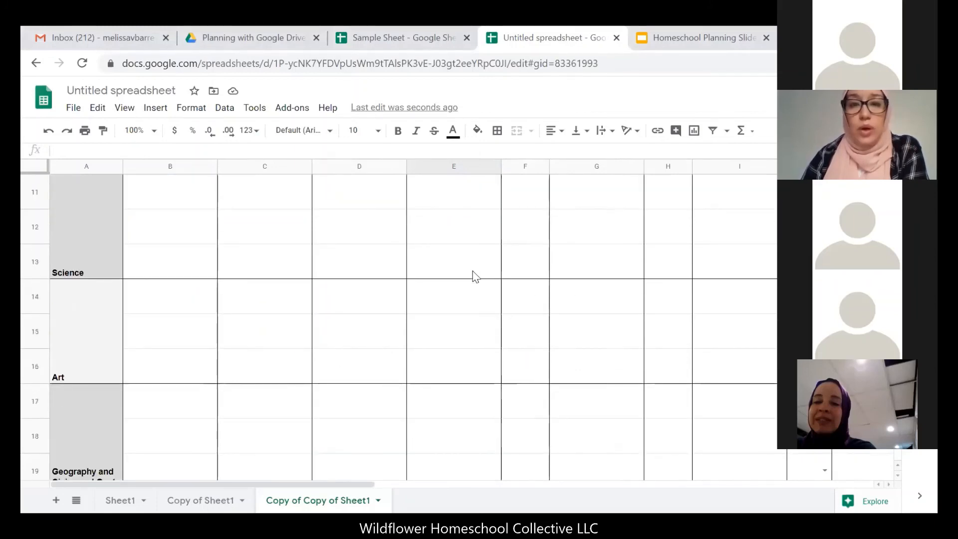
scroll(499, 287, up, 5)
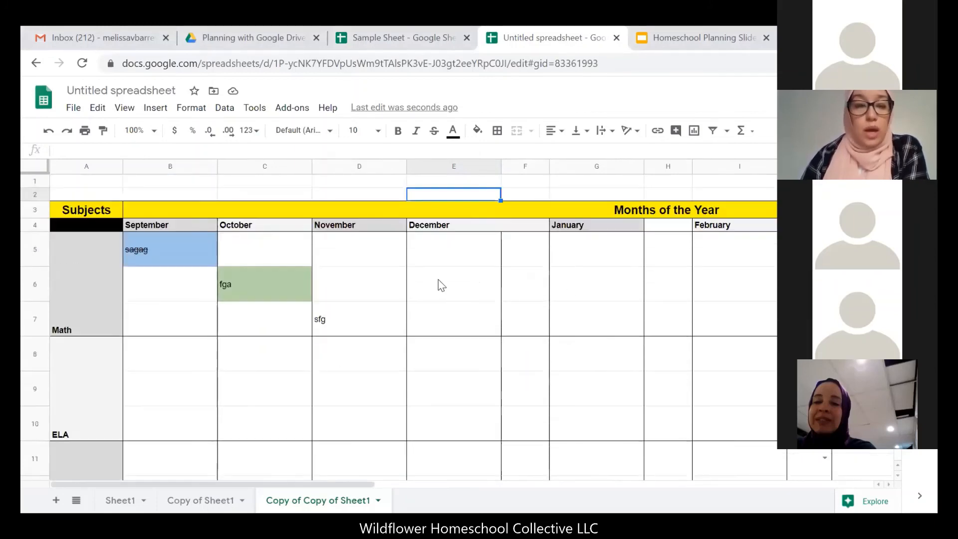
In Sheet1, make the Subjects and Months of the Year headings bold at size 14 with a yellow fill.
click(124, 501)
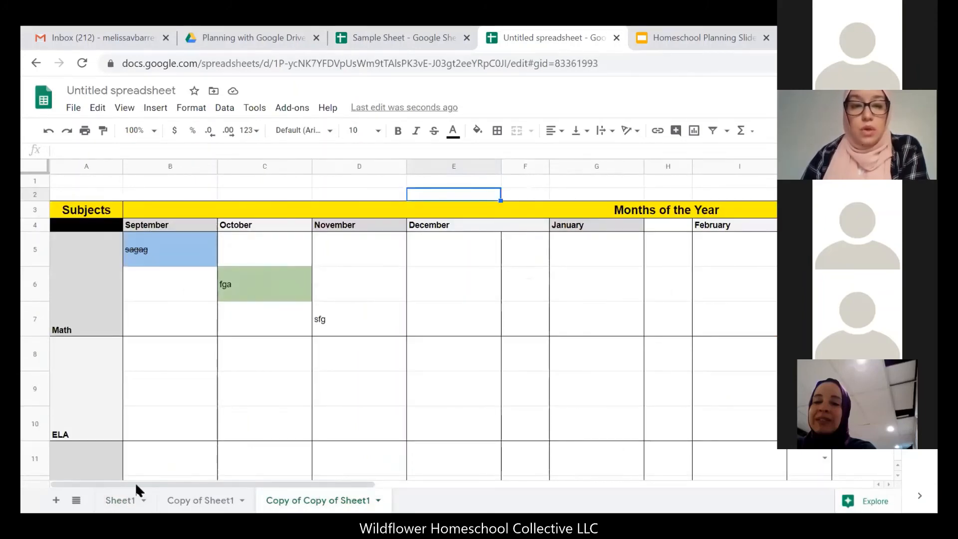
click(120, 500)
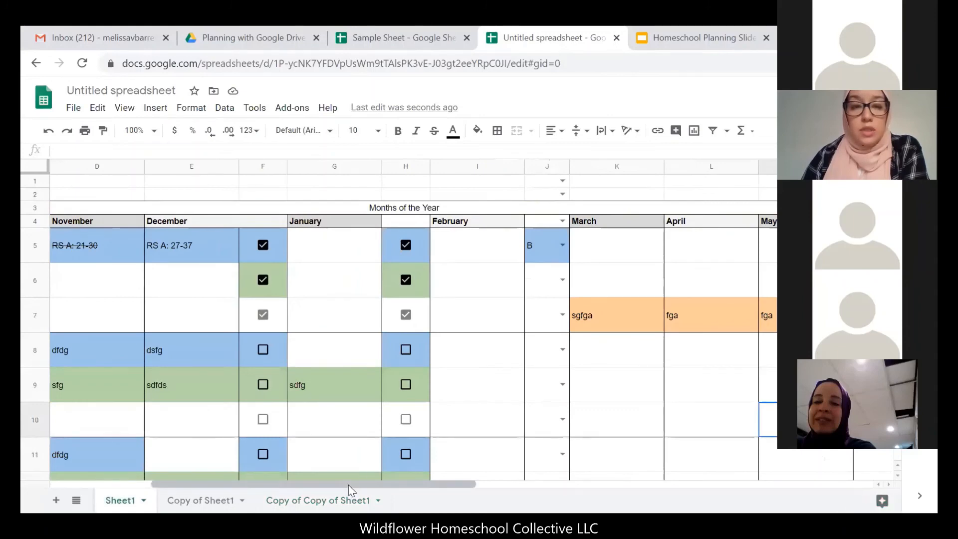
drag(348, 484, 213, 489)
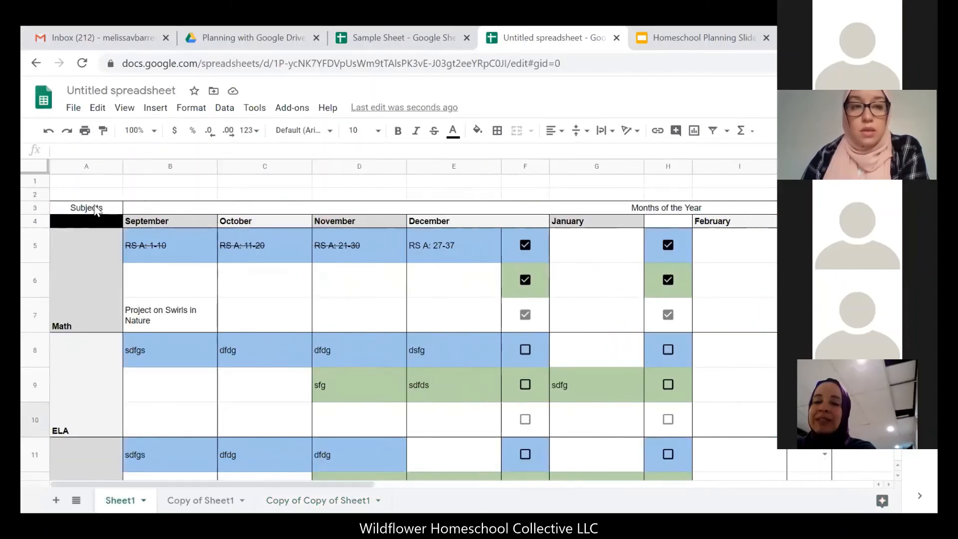
drag(96, 210, 171, 208)
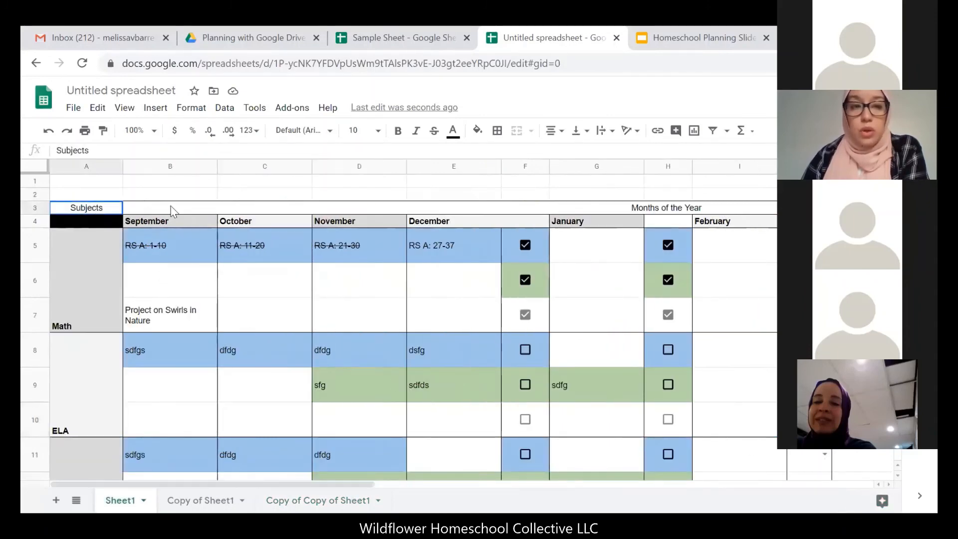
click(376, 130)
click(393, 228)
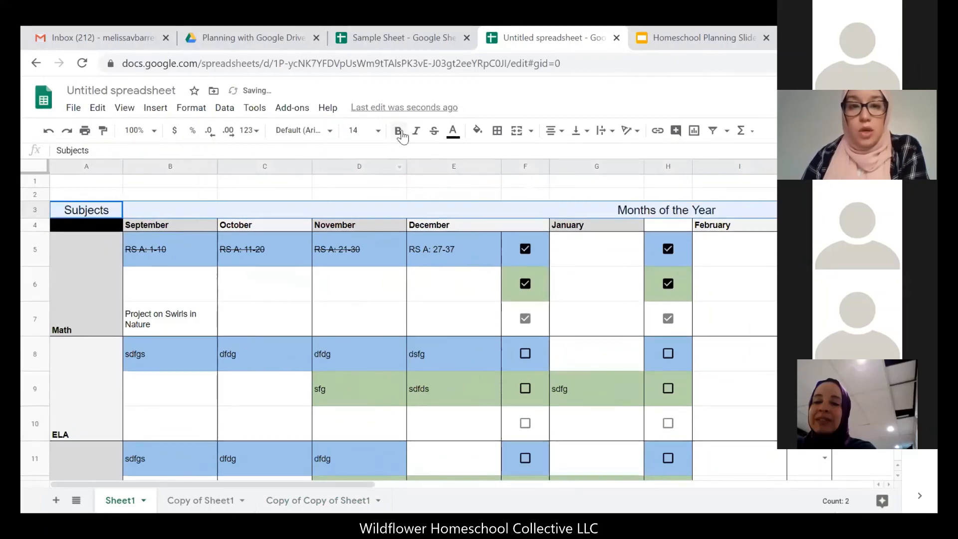
click(398, 131)
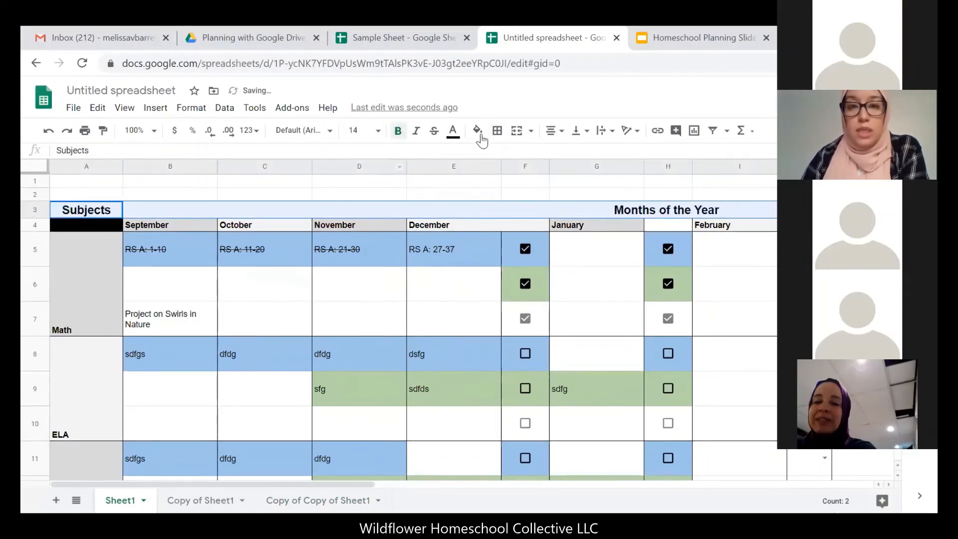
click(478, 131)
click(526, 189)
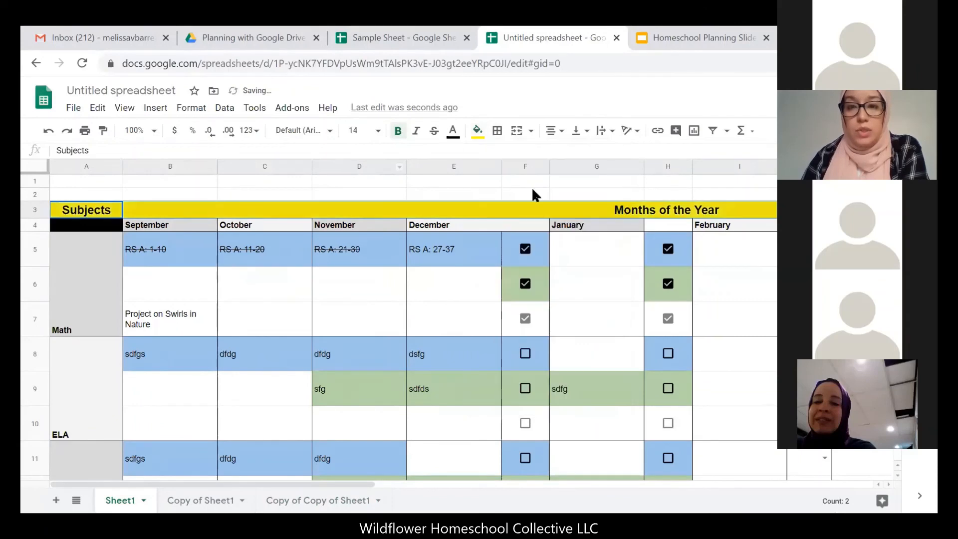
click(494, 181)
Freeze the rows of Sheet1 up to row 4, which holds the September-to-June headings.
scroll(493, 246, down, 4)
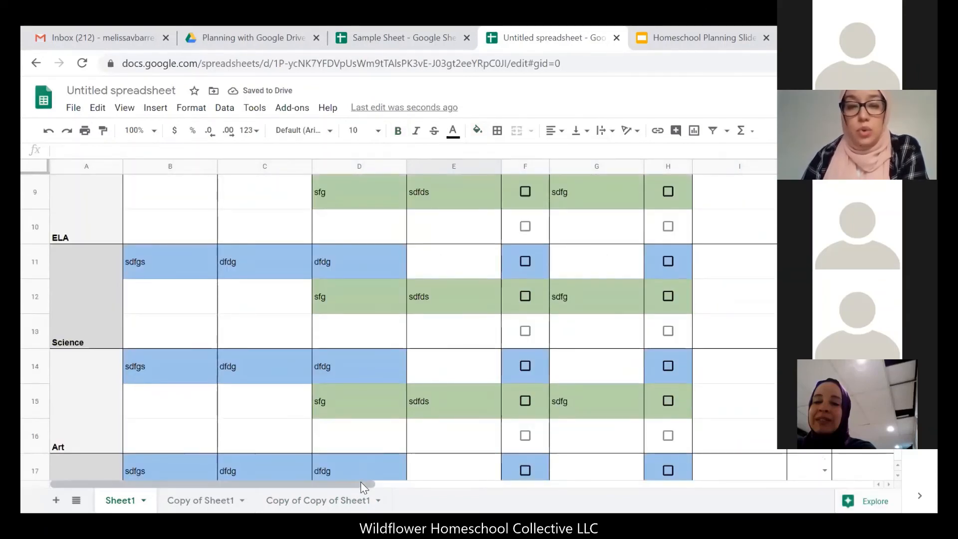
drag(358, 483, 524, 499)
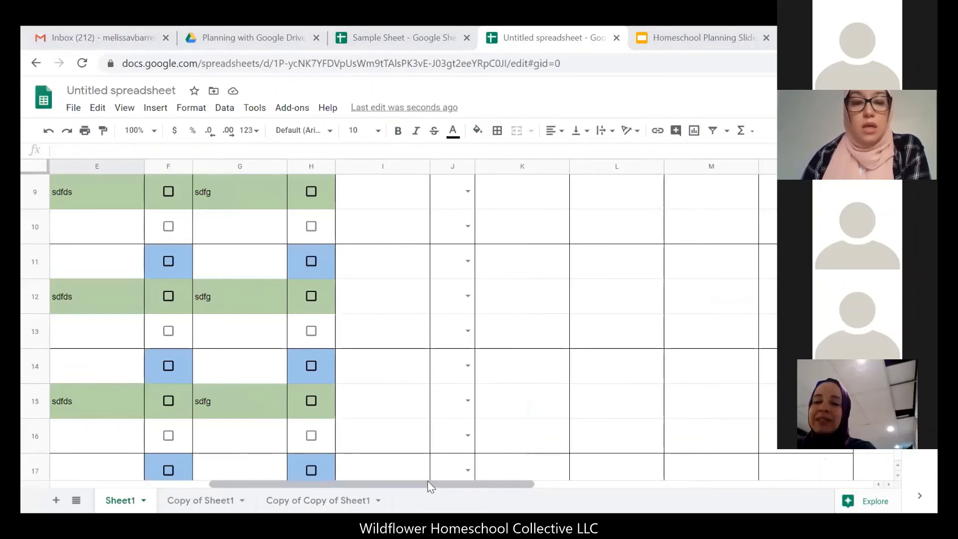
drag(427, 481, 235, 482)
scroll(349, 381, up, 5)
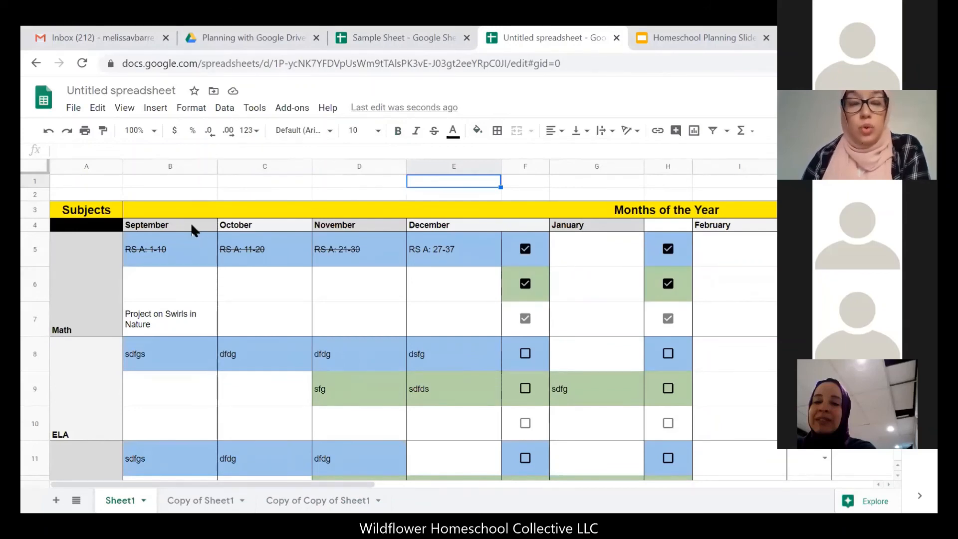
drag(190, 226, 593, 232)
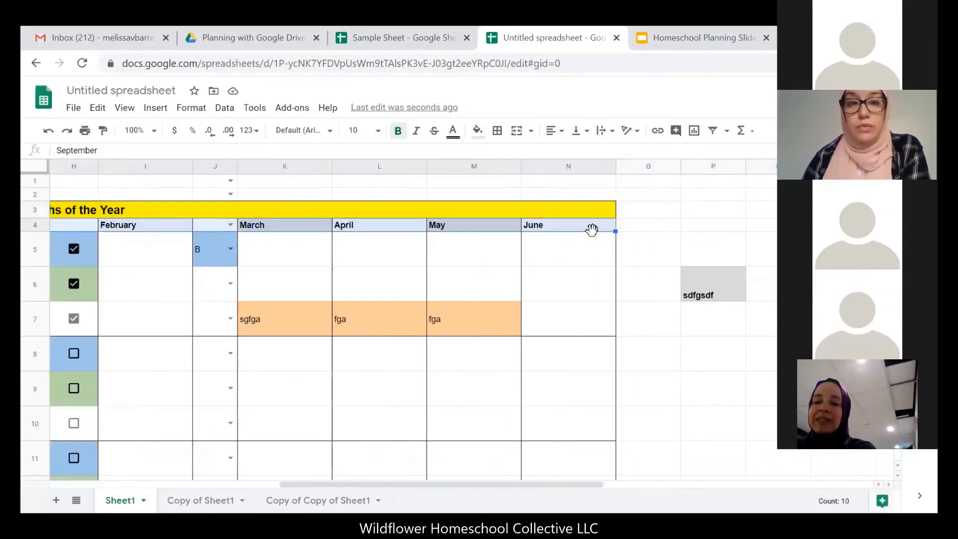
click(125, 107)
mouse_move(153, 138)
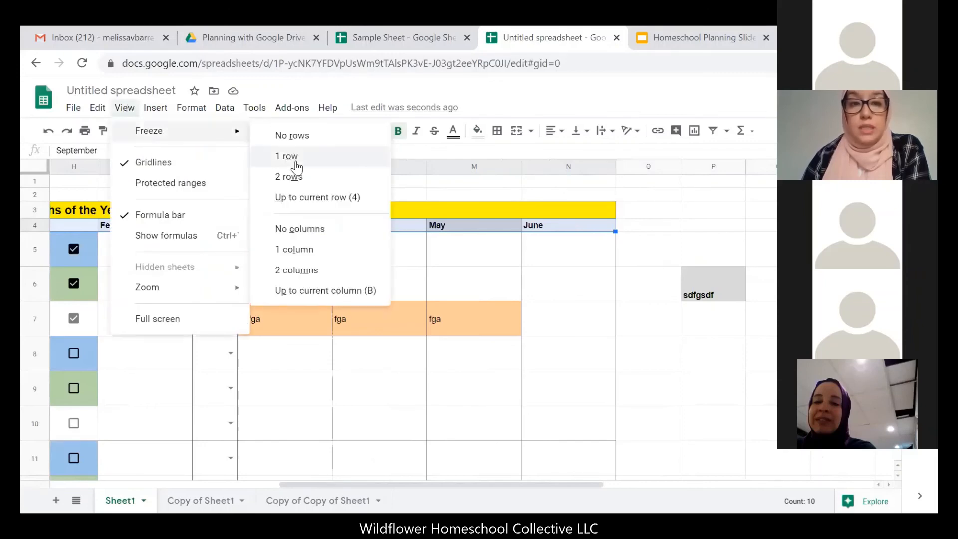
click(301, 198)
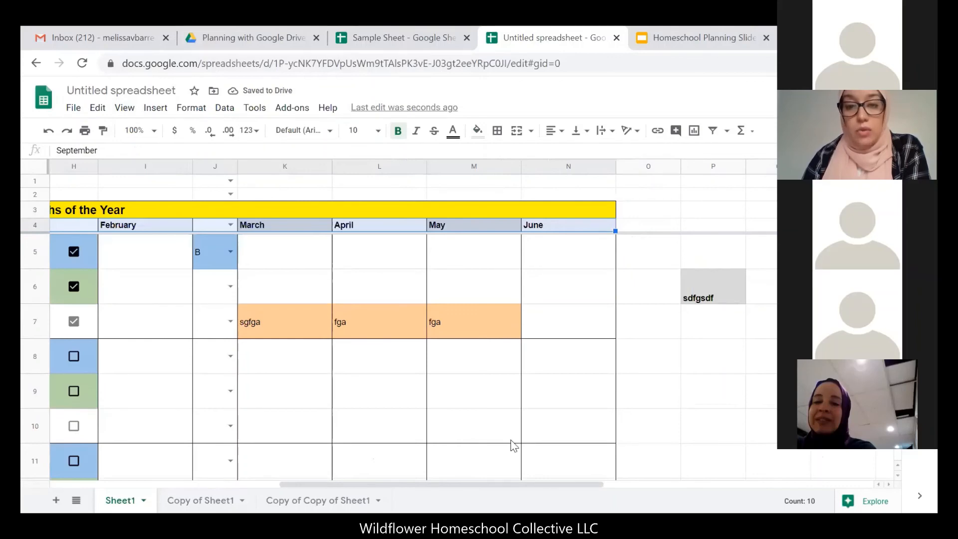
scroll(499, 486, left, 10)
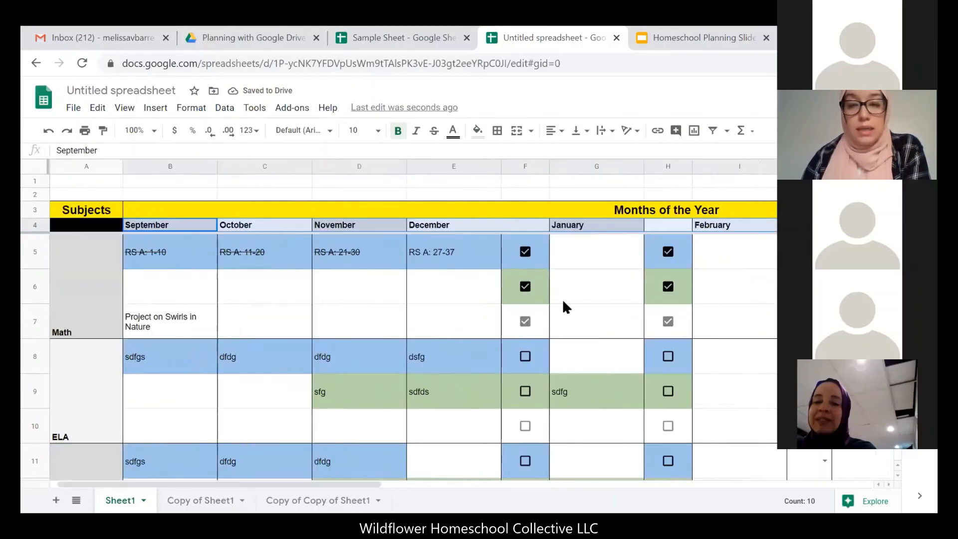
click(563, 300)
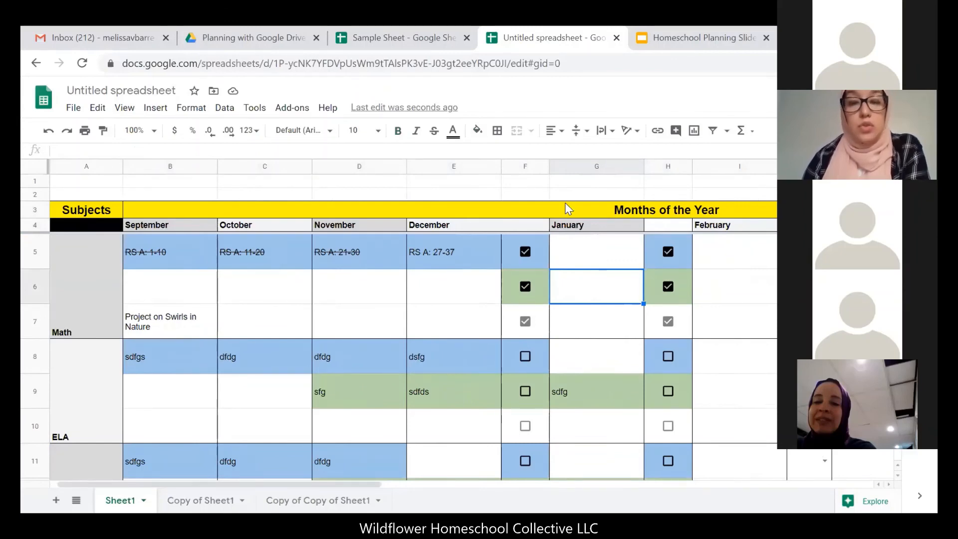
Examine how the frozen Months of the Year and month heading rows behave while moving through the subject rows below.
scroll(579, 242, down, 3)
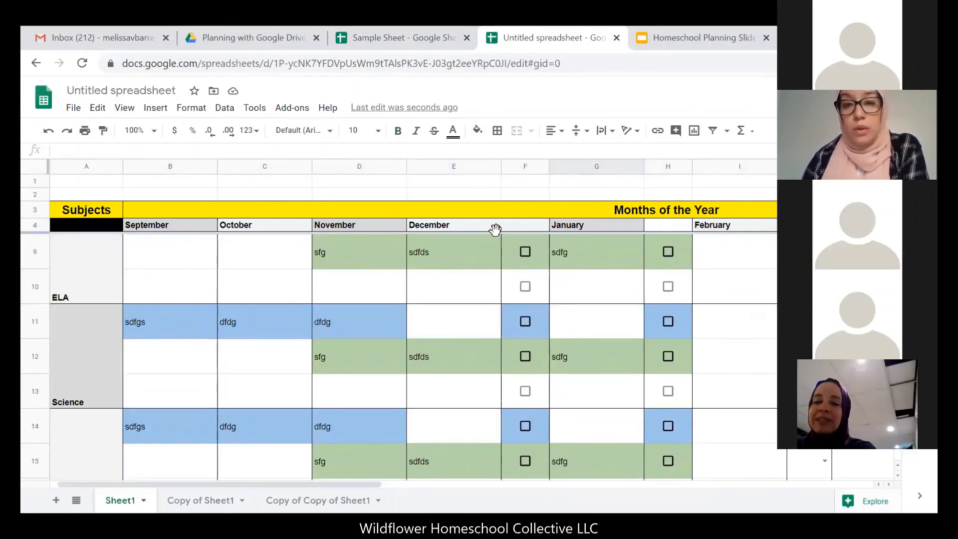
scroll(439, 247, down, 10)
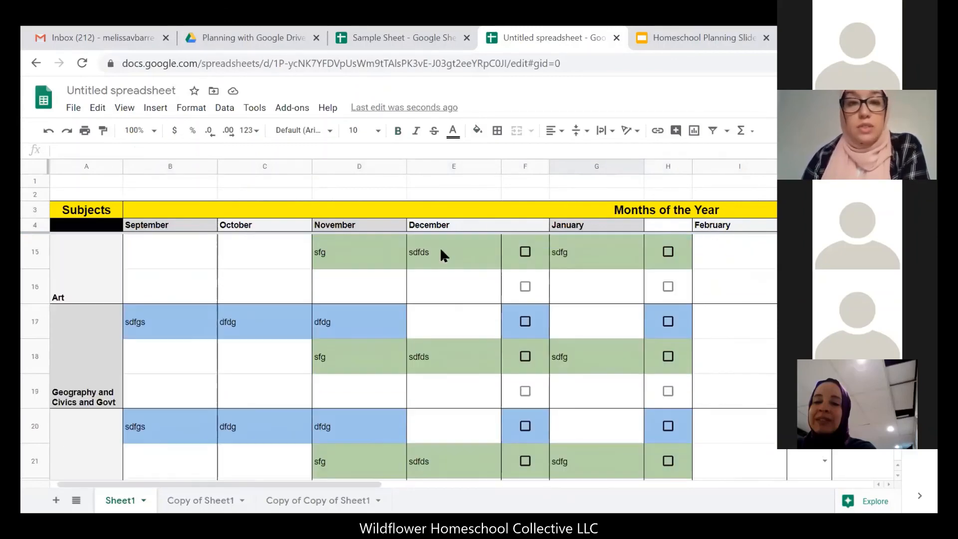
scroll(455, 292, up, 8)
scroll(456, 297, up, 5)
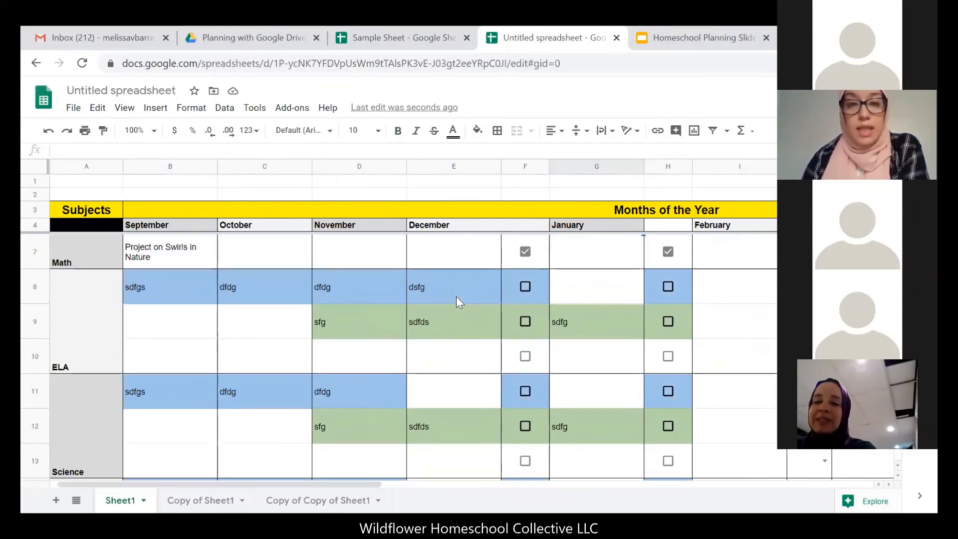
scroll(456, 300, down, 10)
scroll(454, 306, up, 3)
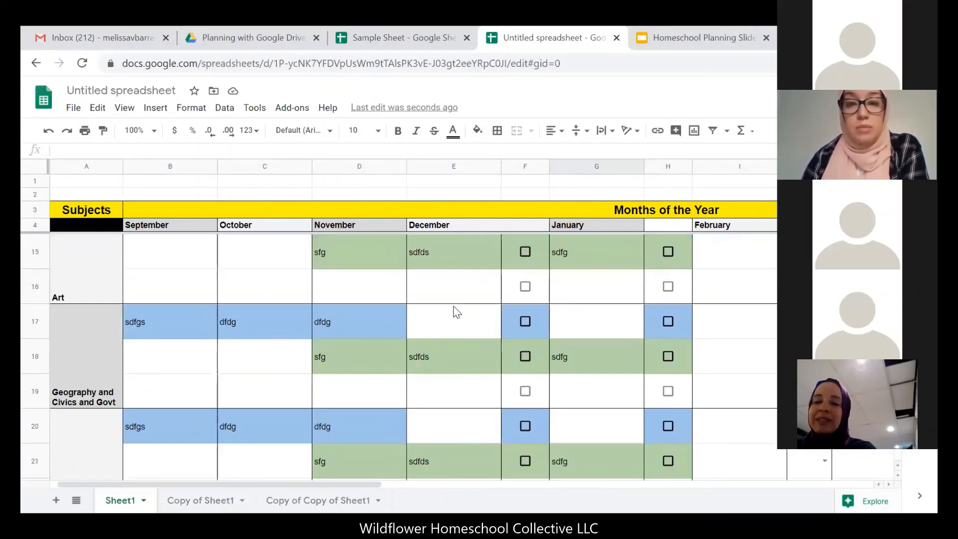
scroll(456, 312, up, 7)
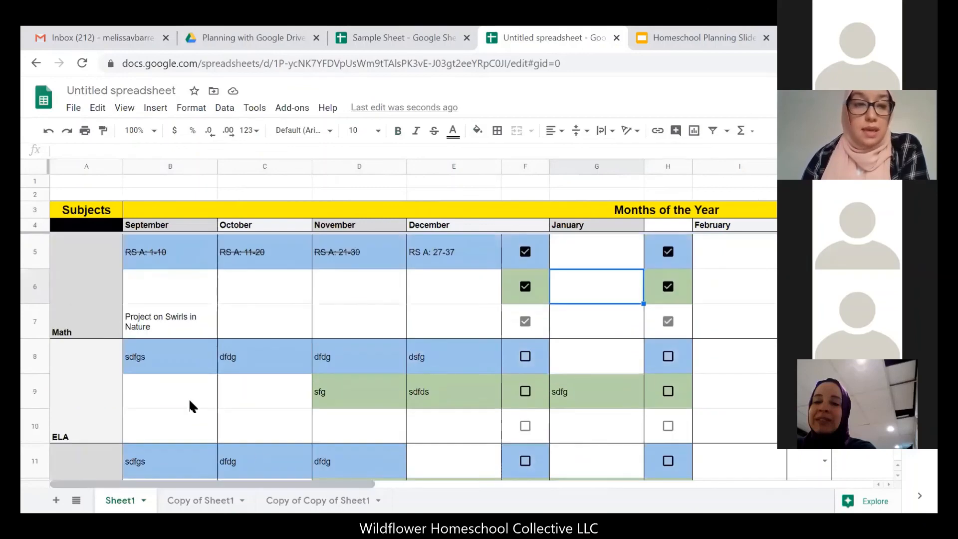
Select the subject labels from Math to Spiritual Studies in Sheet1 and freeze 1 column.
click(107, 320)
scroll(115, 449, down, 2)
scroll(105, 475, down, 3)
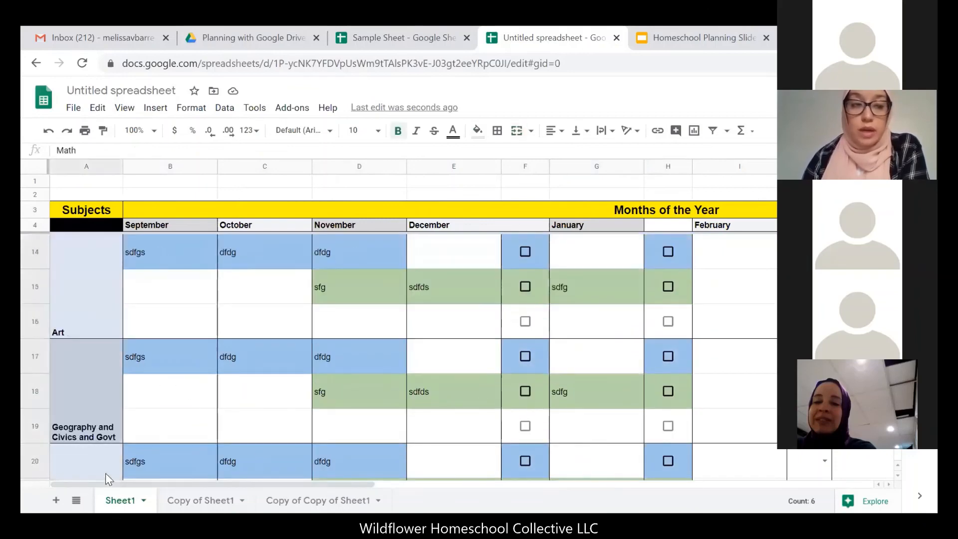
scroll(100, 418, down, 2)
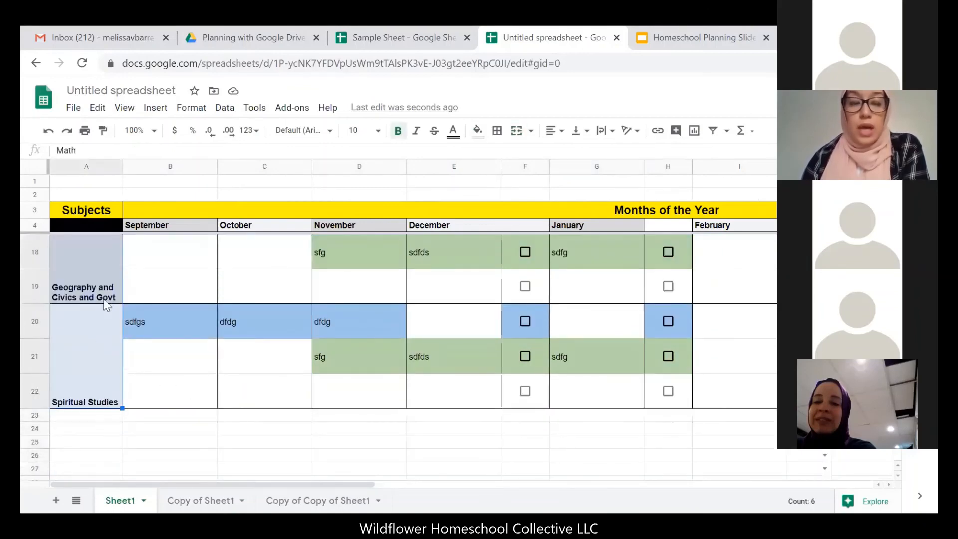
click(131, 109)
mouse_move(244, 133)
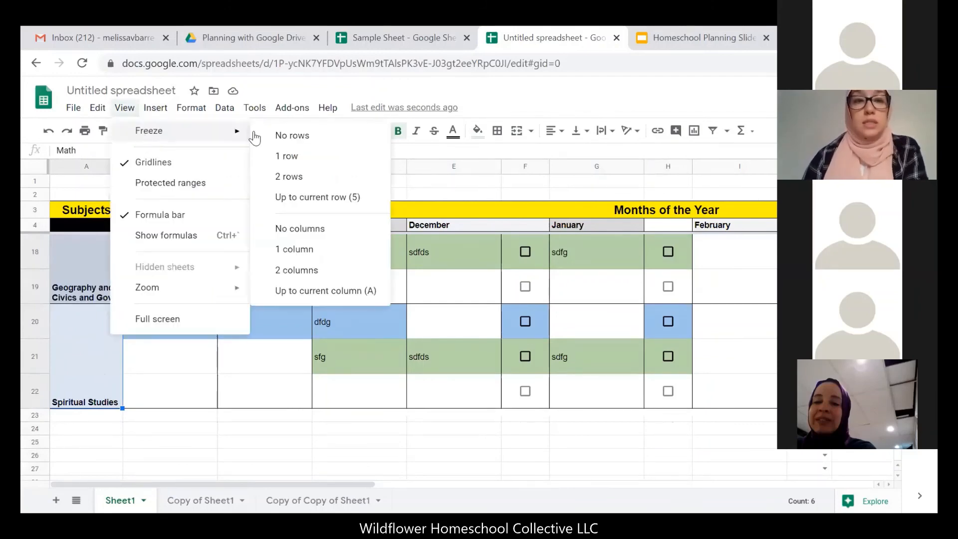
click(293, 251)
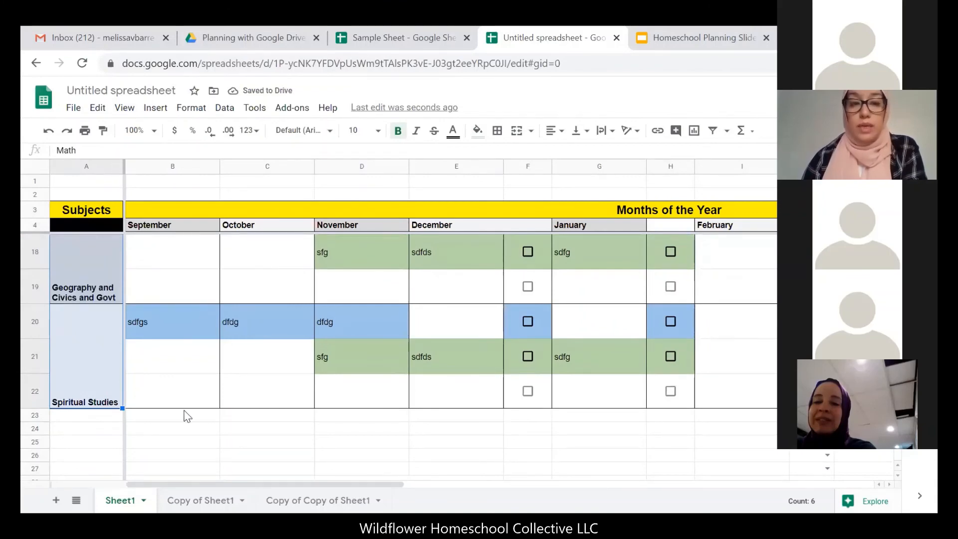
Check the frozen Subjects column and heading rows against the lower subject rows and the months through June.
click(219, 402)
scroll(256, 396, up, 10)
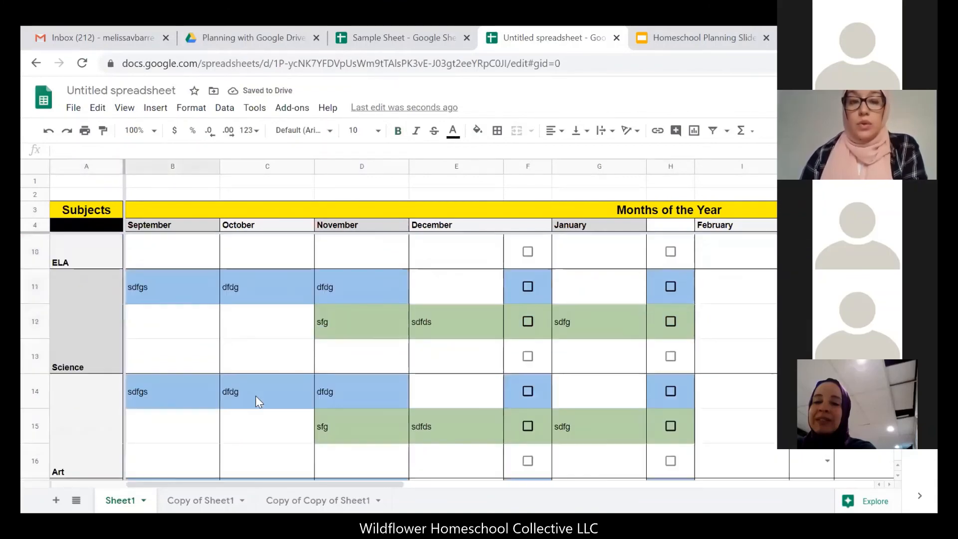
scroll(407, 304, down, 3)
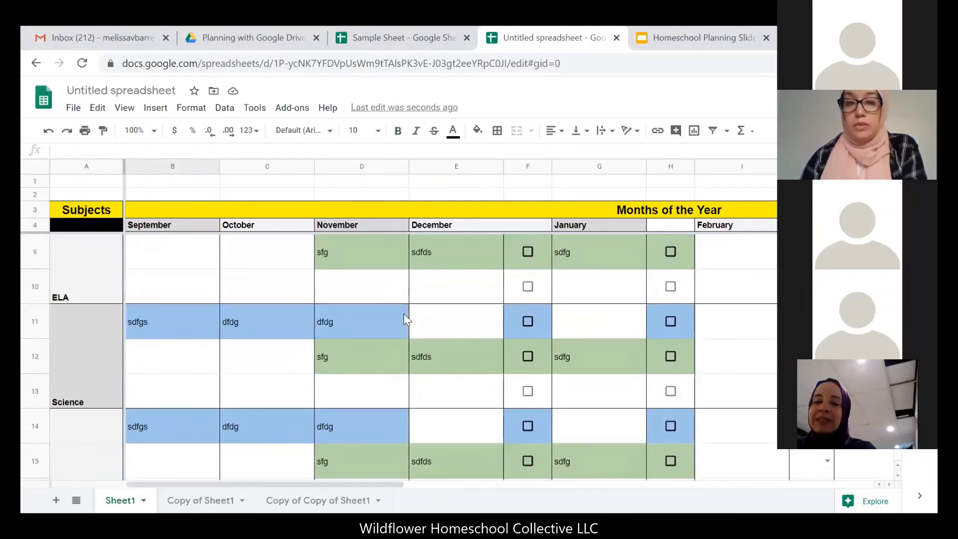
scroll(405, 317, up, 3)
drag(375, 484, 442, 512)
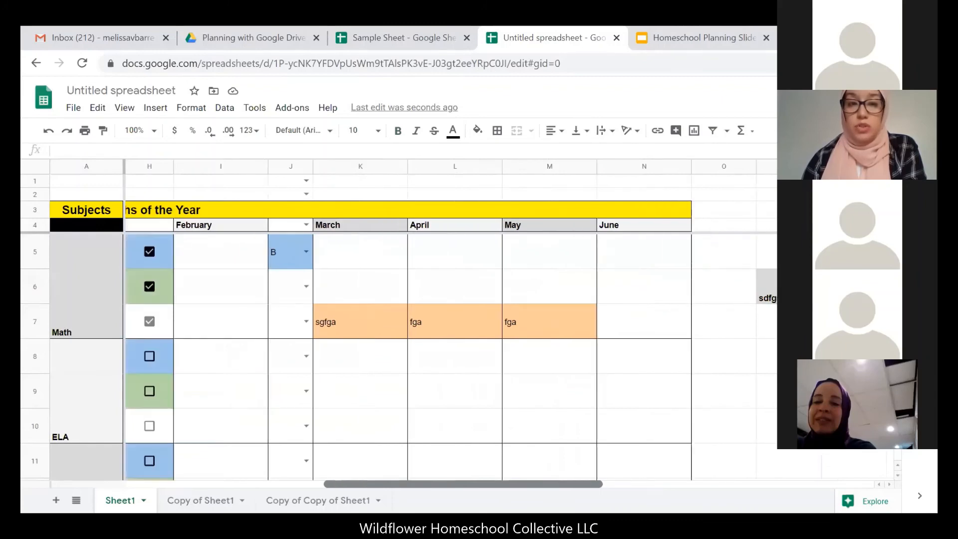
scroll(381, 430, right, 1)
scroll(382, 428, down, 5)
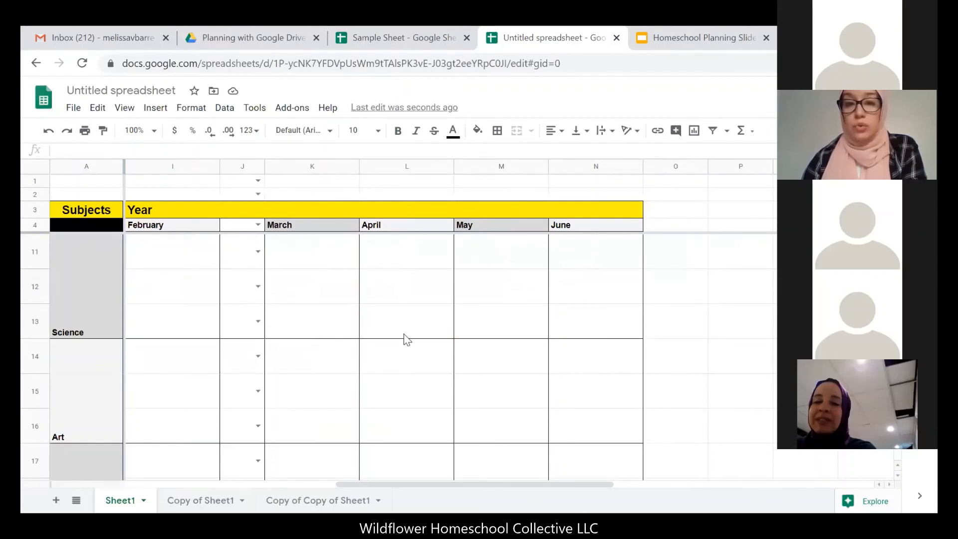
scroll(403, 334, down, 3)
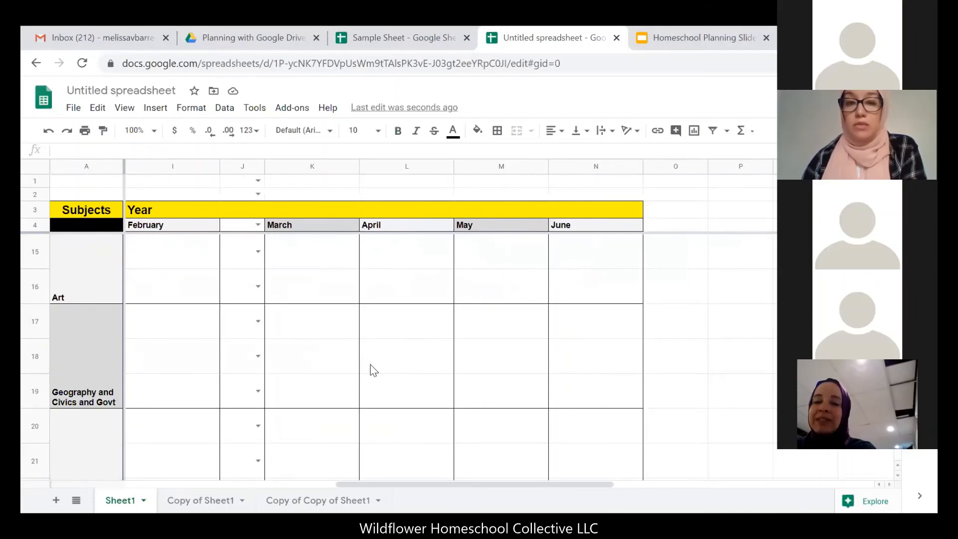
drag(393, 484, 137, 503)
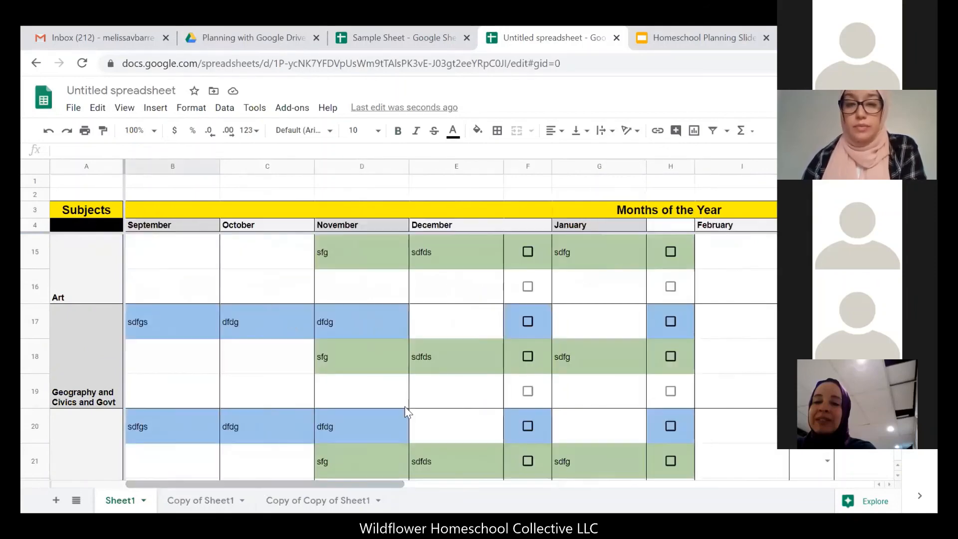
scroll(407, 412, up, 5)
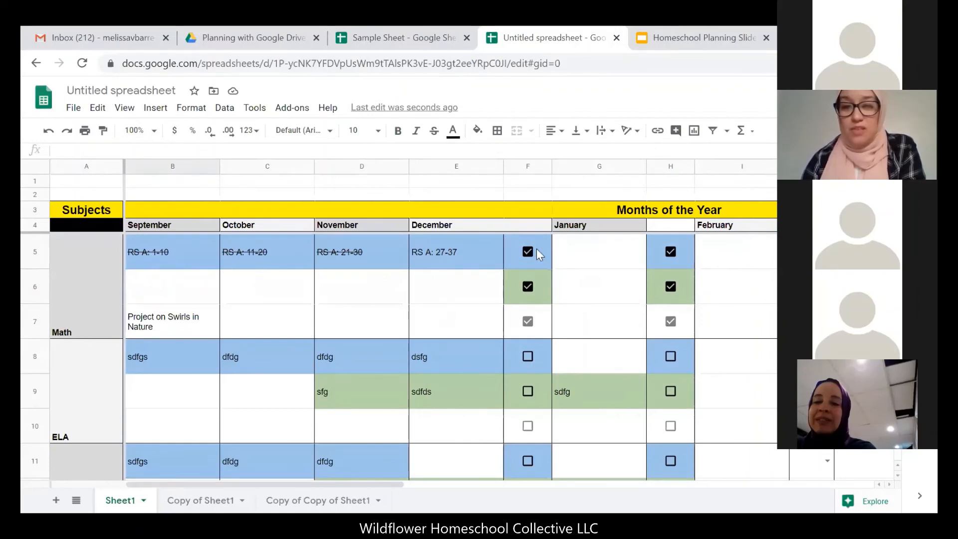
click(567, 257)
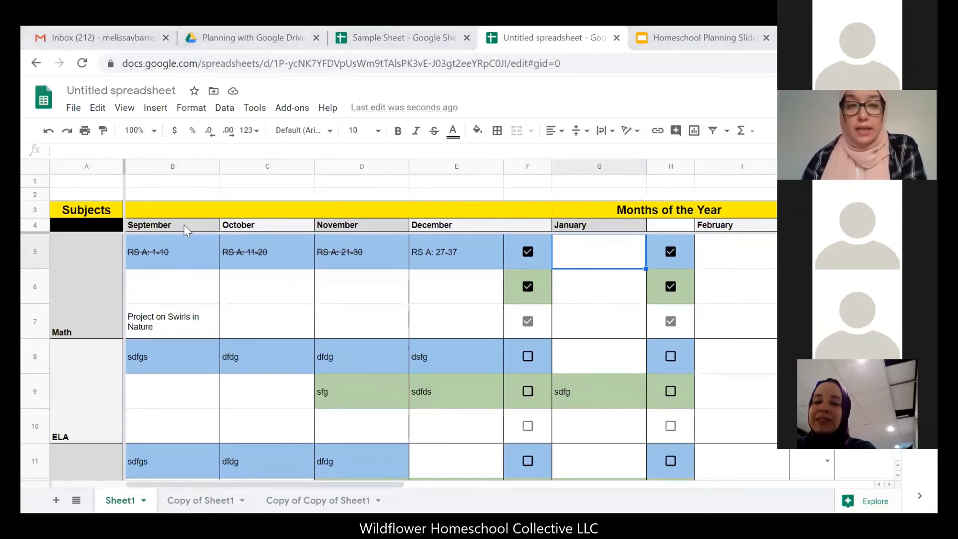
drag(183, 224, 811, 225)
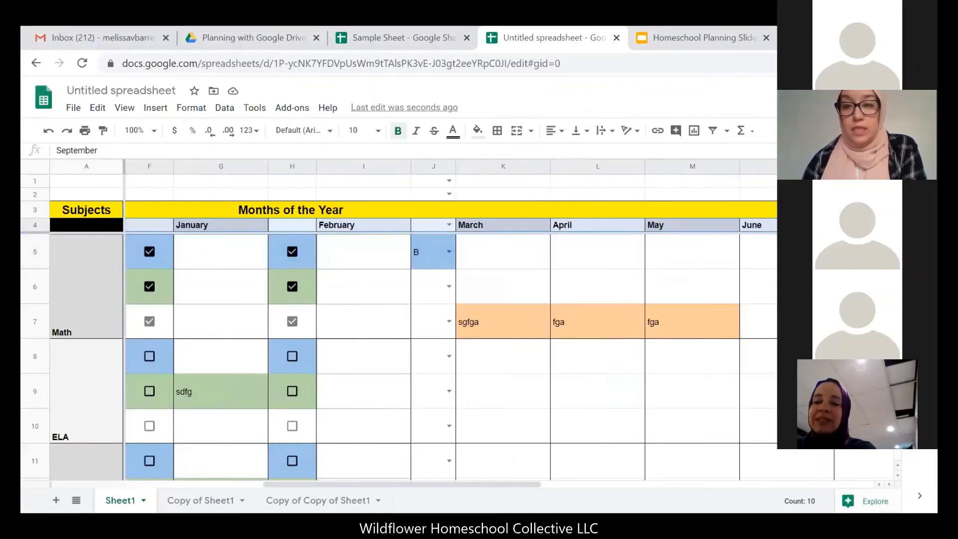
click(804, 194)
drag(805, 181, 804, 225)
click(793, 254)
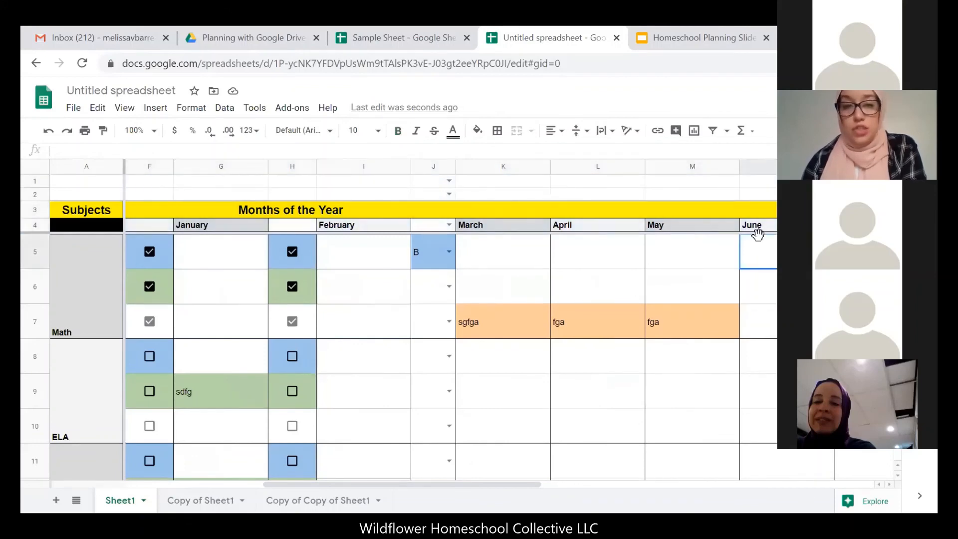
Select the September-to-June headings in row 4 and review the freeze options for rows.
drag(451, 480, 210, 480)
click(208, 229)
drag(207, 226, 866, 225)
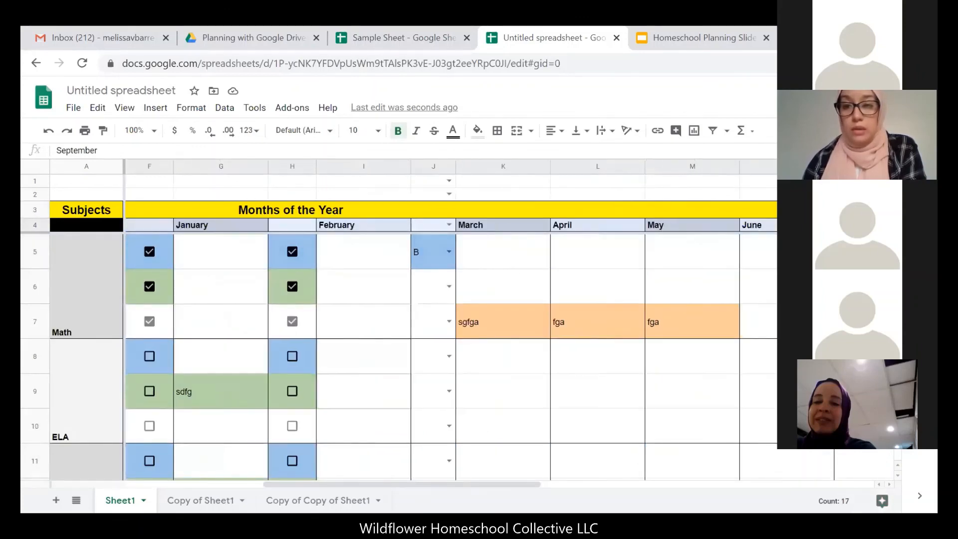
click(124, 108)
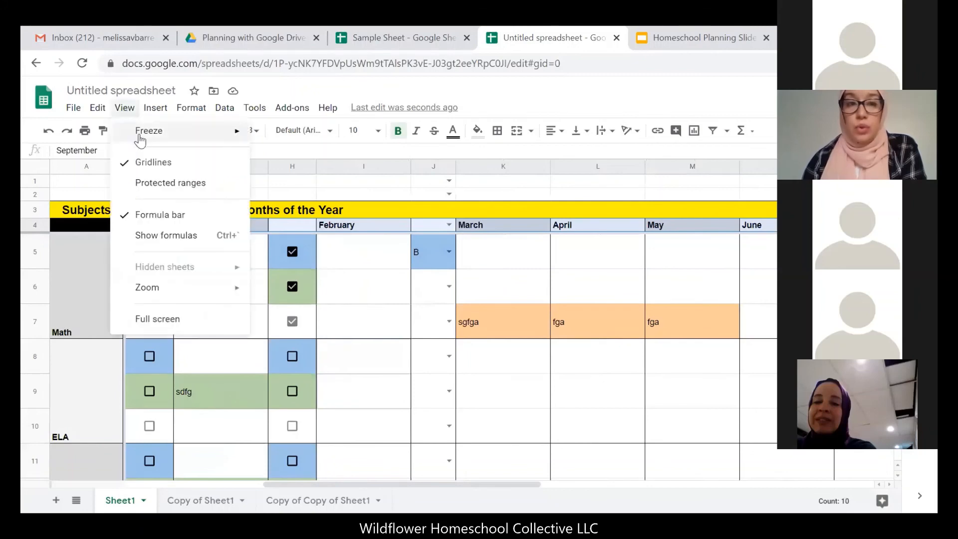
mouse_move(141, 140)
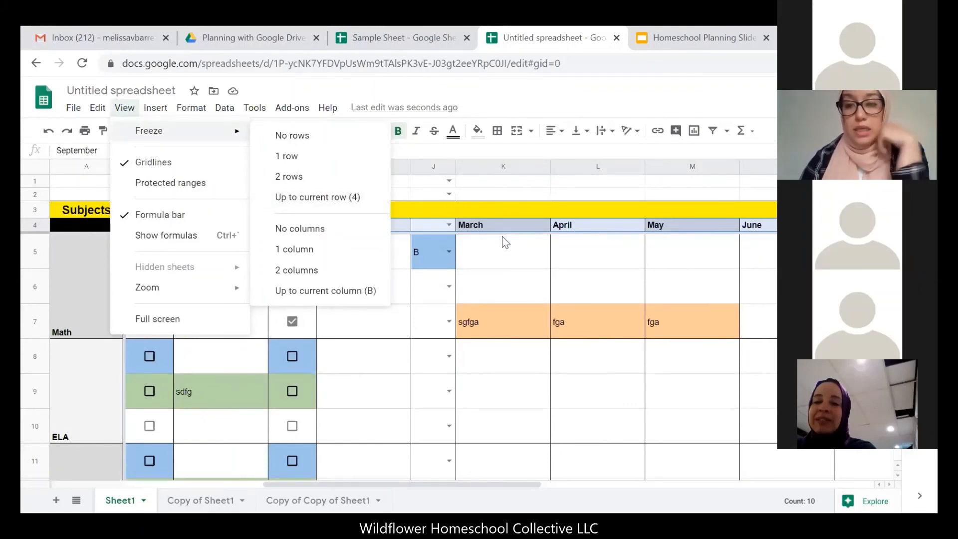
click(485, 405)
Select the subject labels from Math to Spiritual Studies again and review the freeze options for columns.
drag(477, 480, 317, 494)
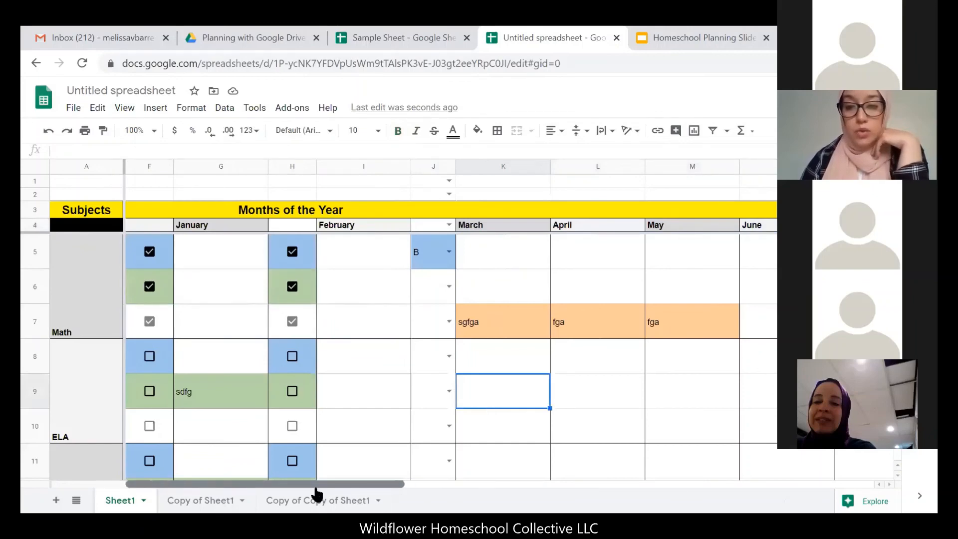
click(91, 259)
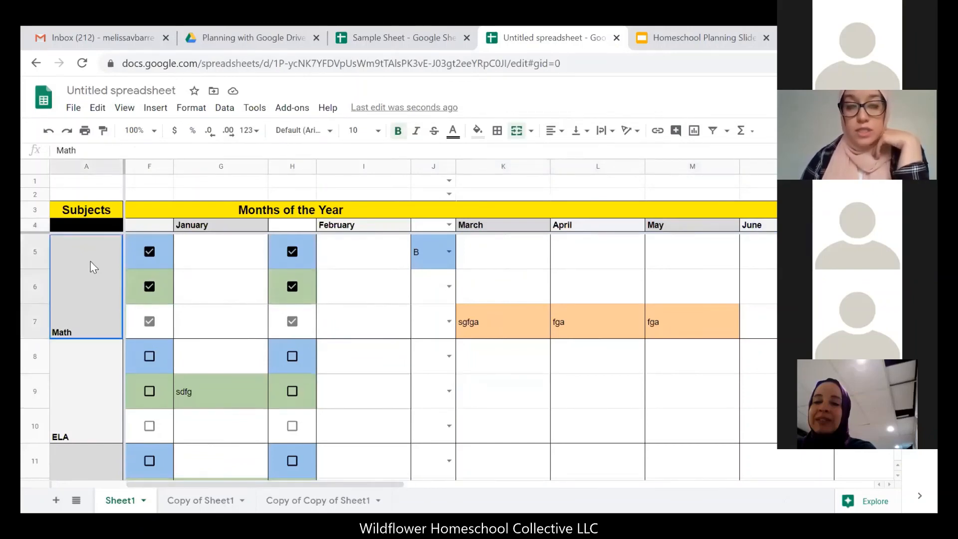
drag(91, 262, 95, 350)
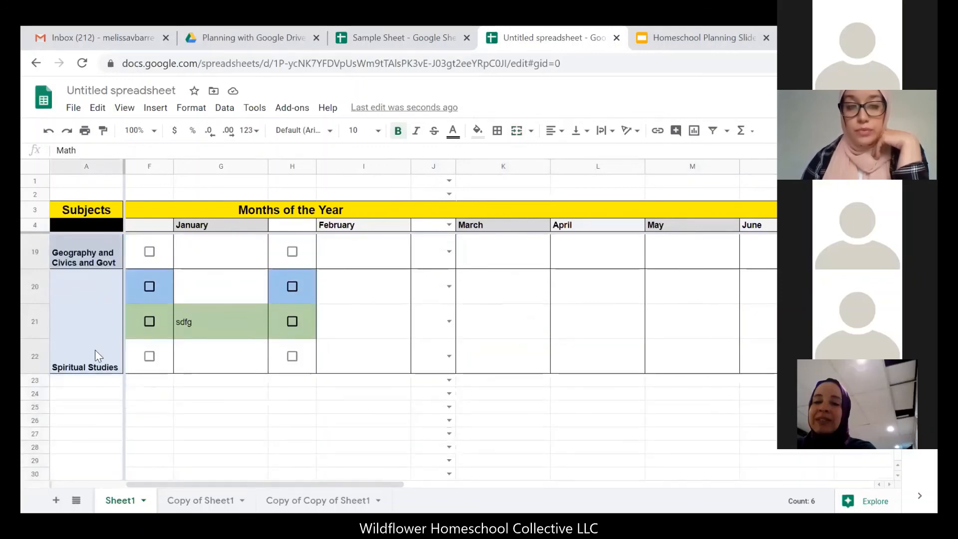
click(131, 110)
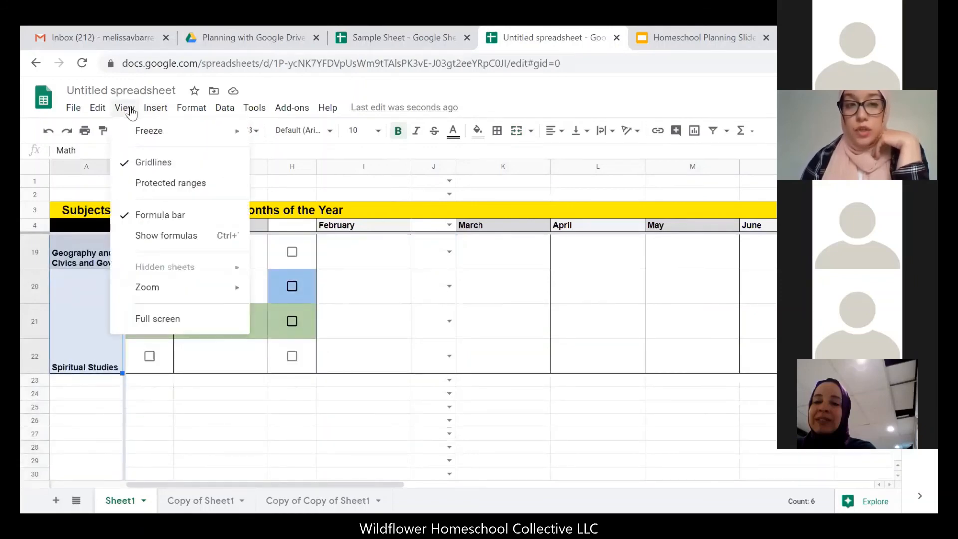
mouse_move(181, 130)
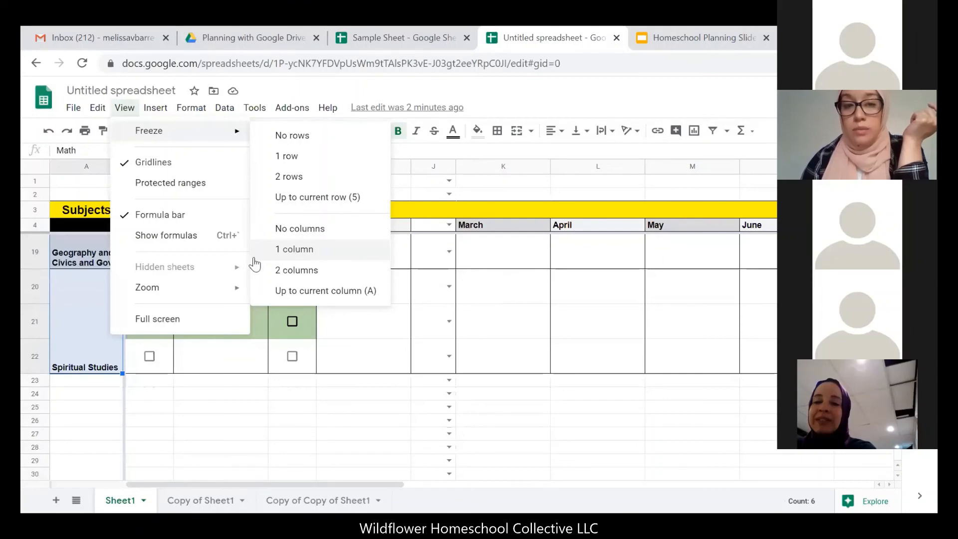
click(111, 397)
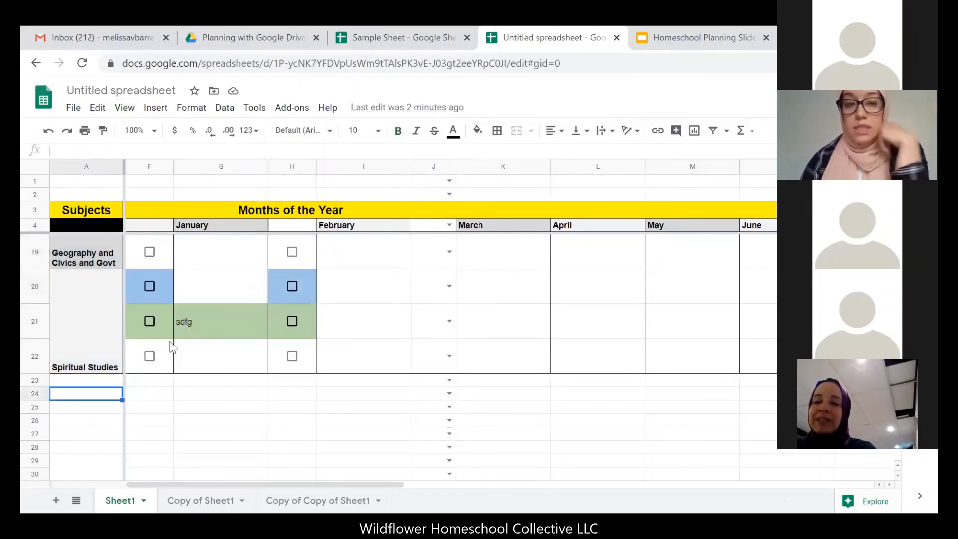
Look over the Art, Geography and Spiritual Studies rows and the spring months with the headings and subject column frozen.
scroll(170, 349, up, 2)
scroll(170, 351, down, 4)
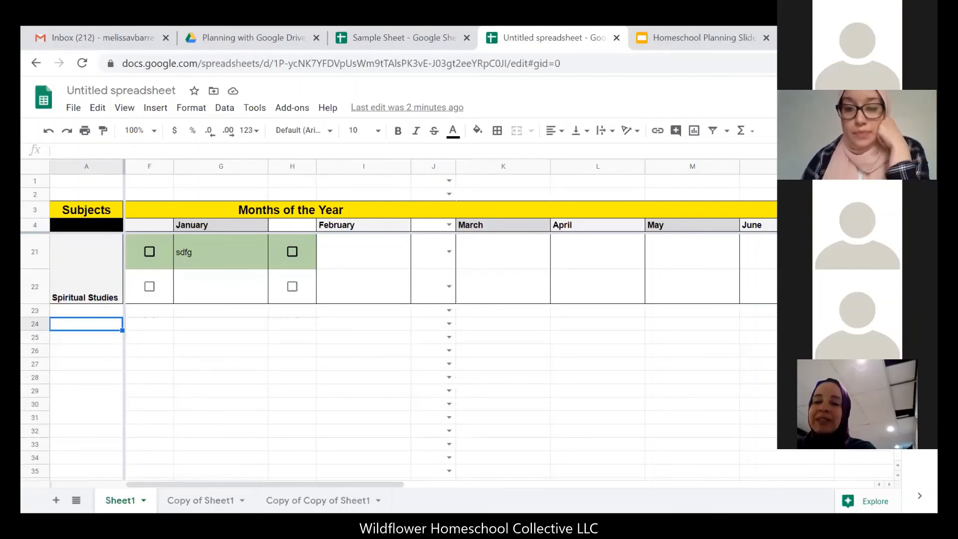
click(377, 350)
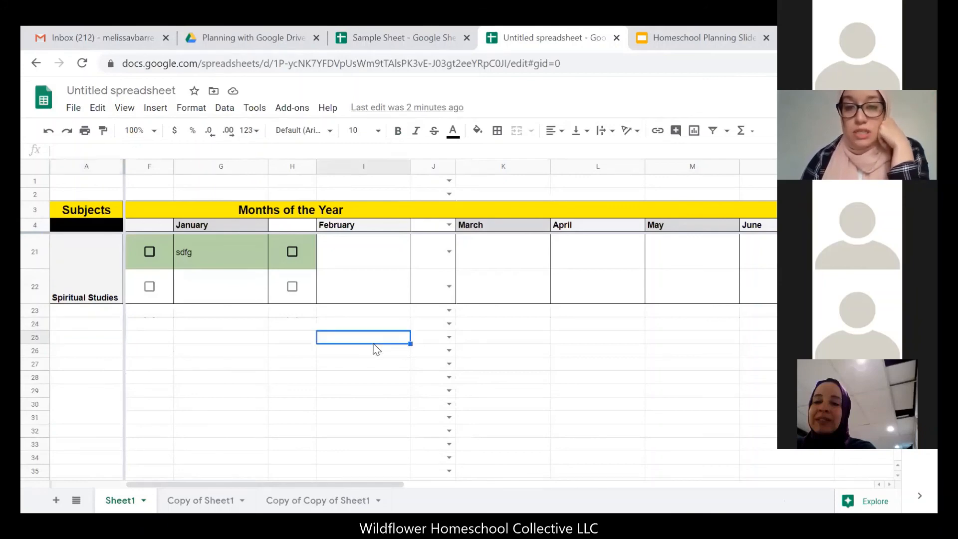
scroll(377, 349, up, 5)
scroll(377, 350, down, 3)
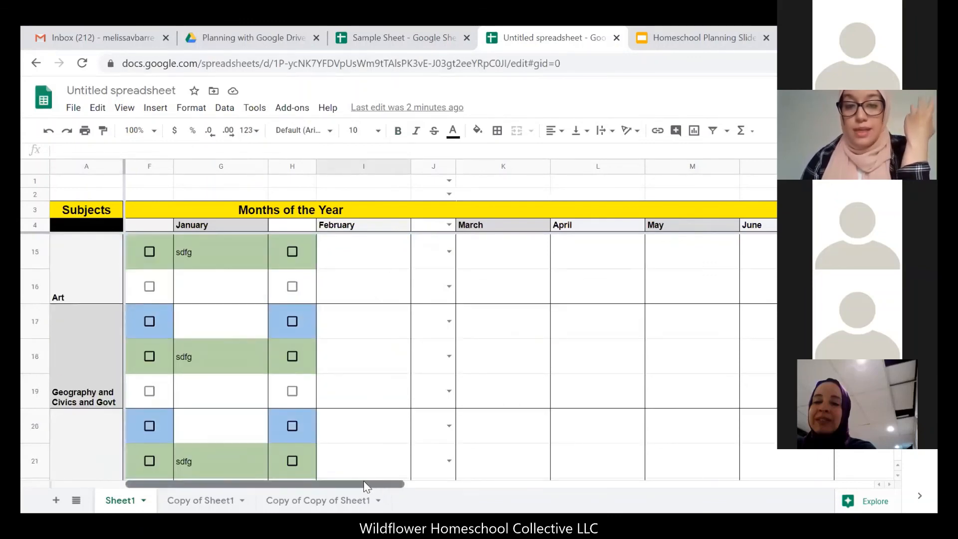
drag(349, 485, 523, 477)
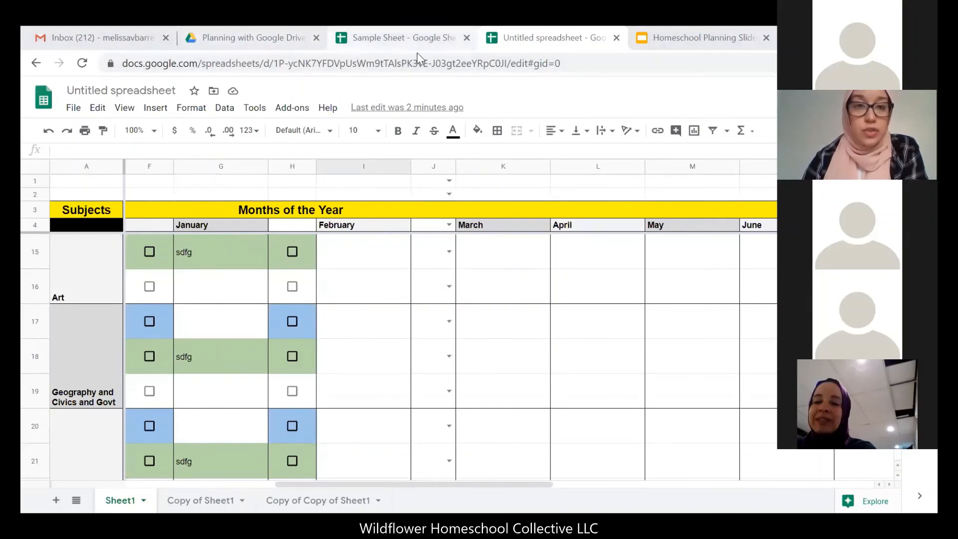
Open the Planning Template Pack 2020 spreadsheet from the Planning with Google Drive folder and view its copyright page.
click(399, 38)
click(255, 38)
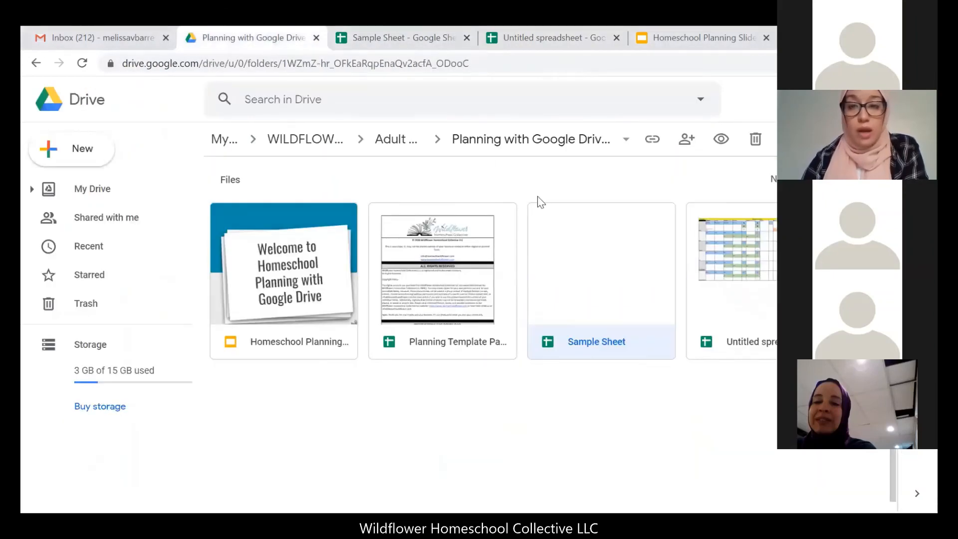
double_click(466, 266)
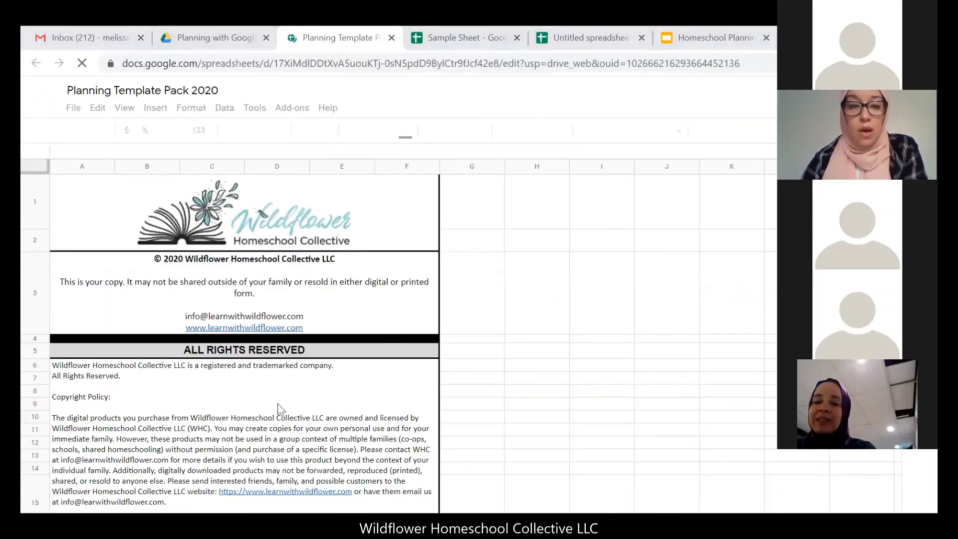
scroll(554, 322, down, 5)
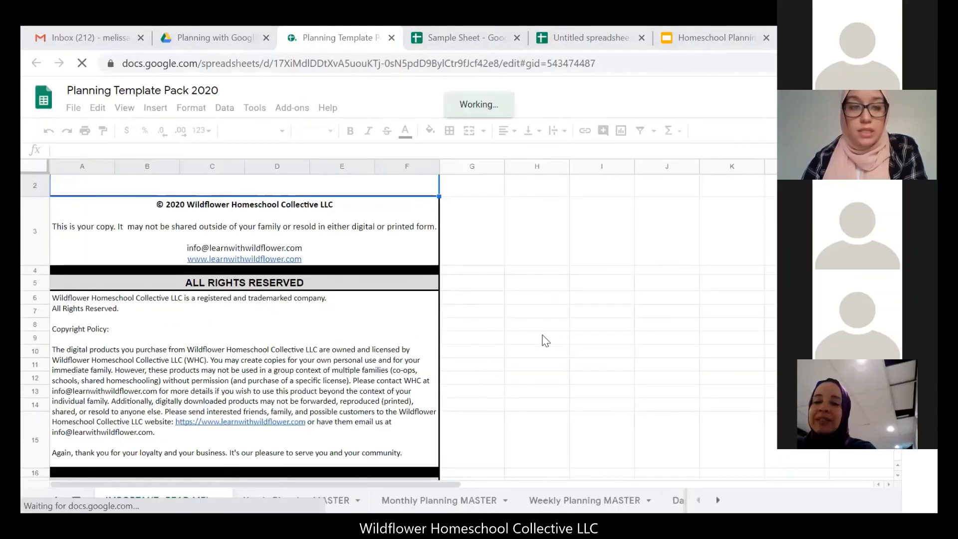
View the Yearly Planning MASTER sheet with its subject rows, curriculum columns and child colour code.
scroll(535, 353, down, 2)
click(299, 501)
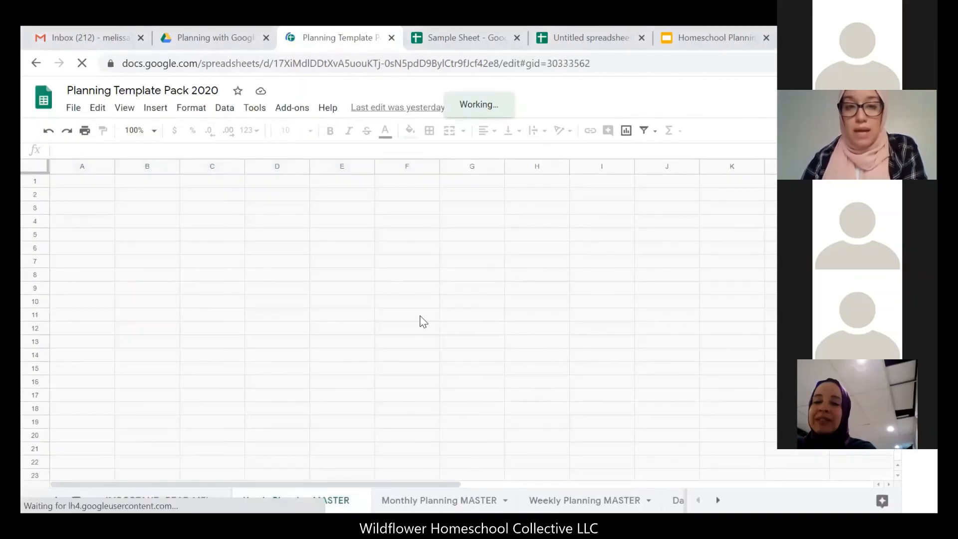
scroll(443, 289, down, 2)
scroll(450, 320, down, 5)
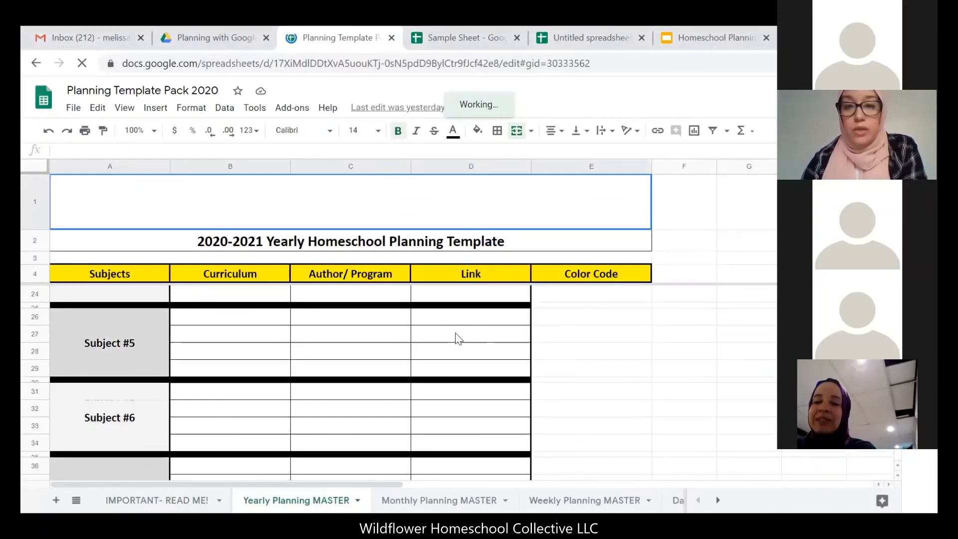
scroll(439, 320, up, 6)
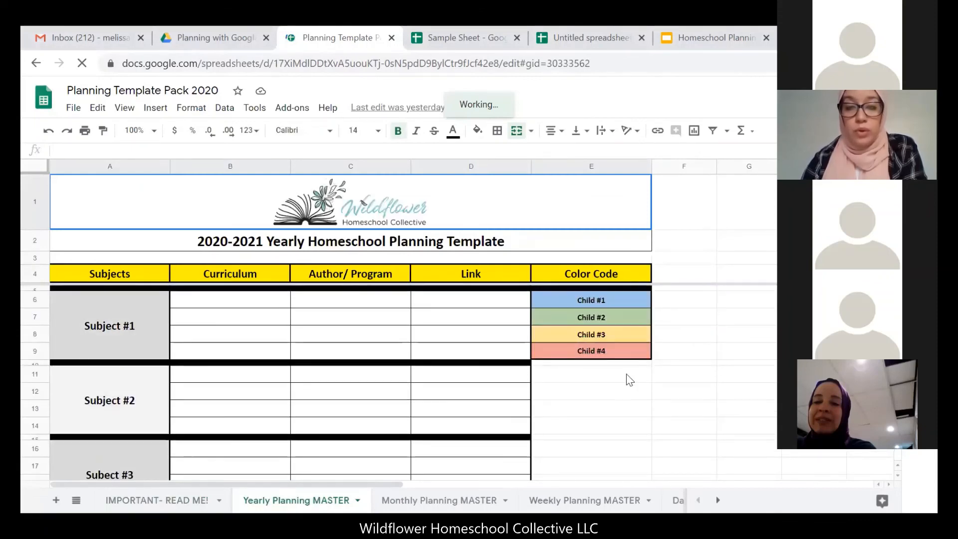
View the Monthly Planning MASTER sheet from Subject #1 down to the copyright notice.
click(451, 505)
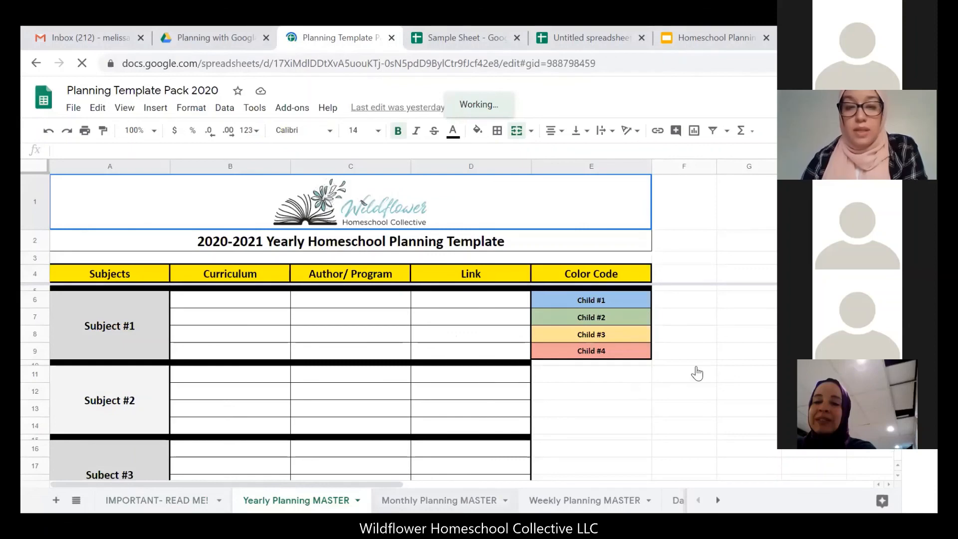
scroll(474, 321, down, 2)
scroll(467, 356, up, 1)
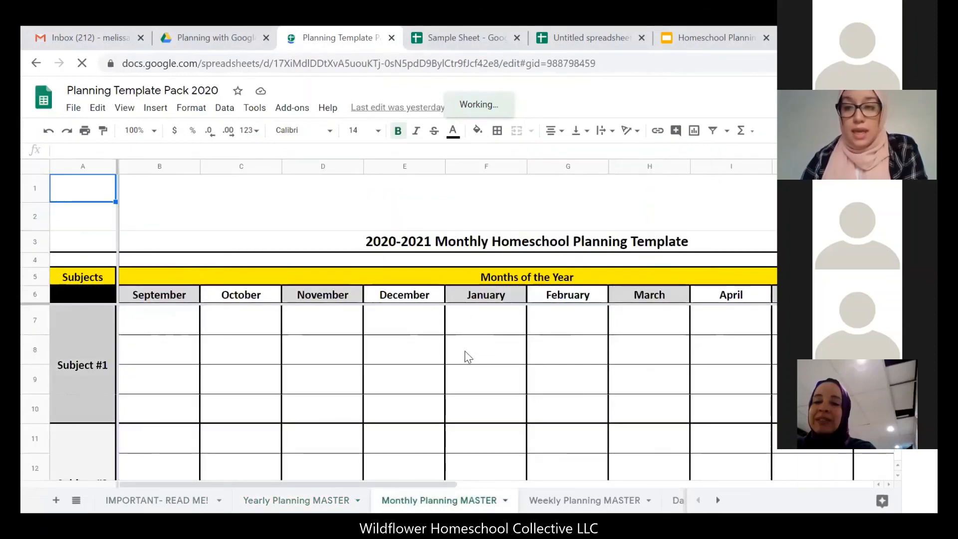
scroll(500, 344, down, 2)
scroll(501, 350, down, 8)
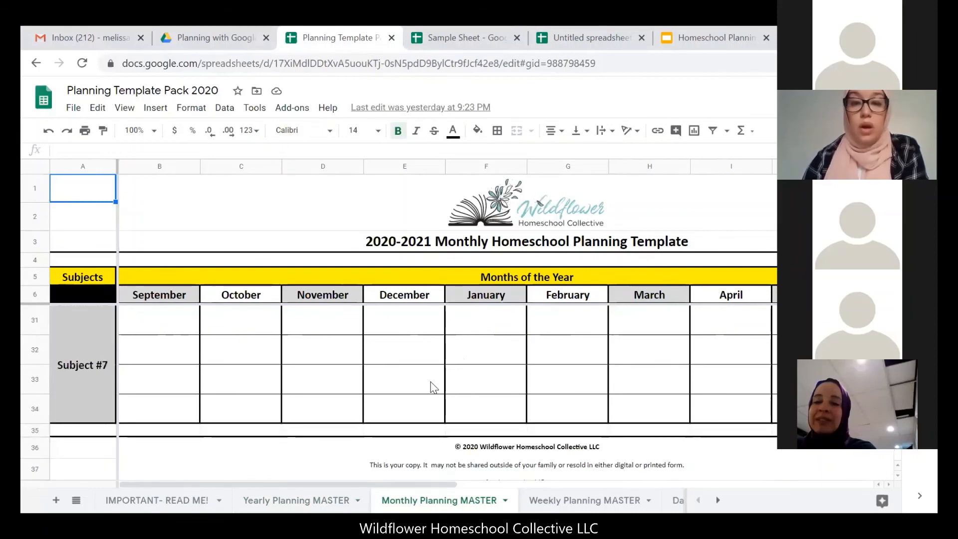
scroll(456, 381, up, 1)
scroll(457, 382, up, 4)
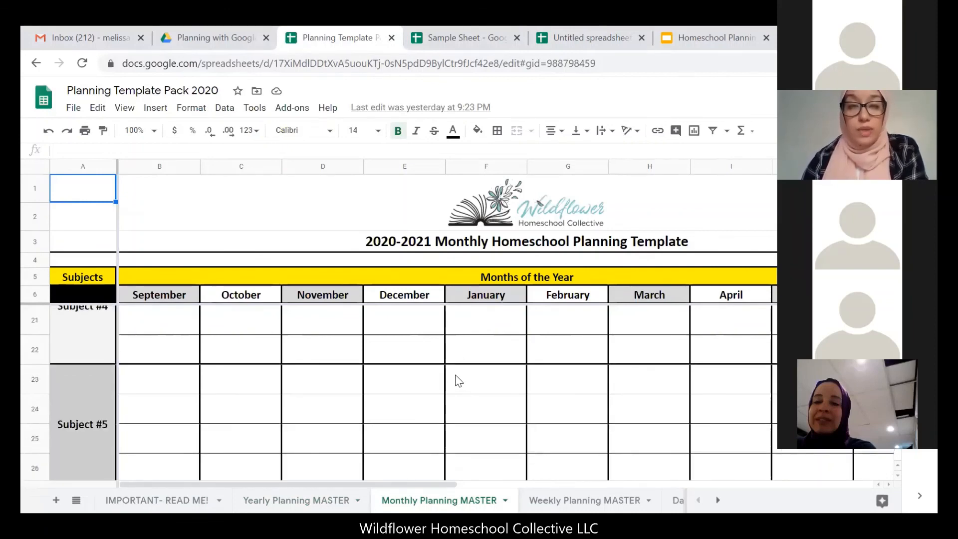
View the Weekly Planning MASTER sheet and the Daily Assignment MASTER sheet.
click(557, 502)
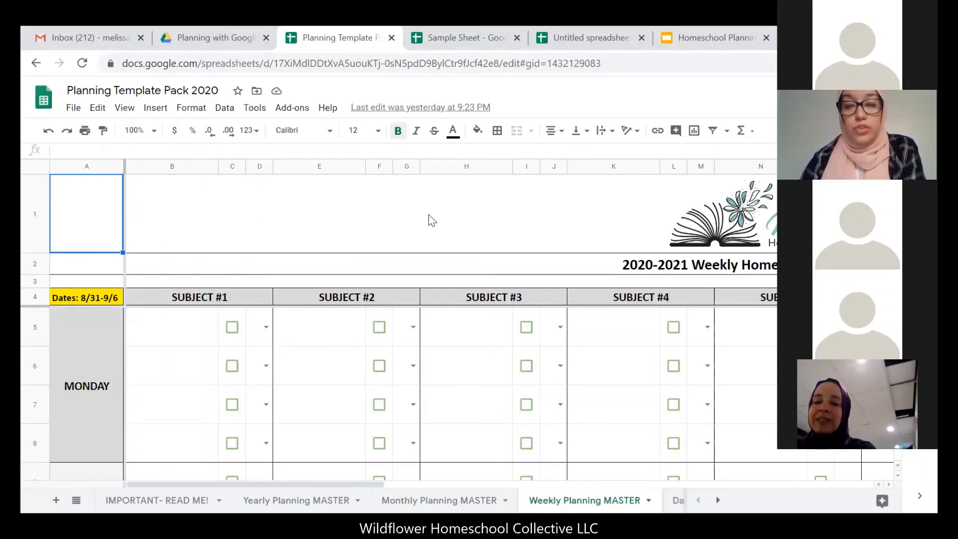
scroll(432, 220, down, 5)
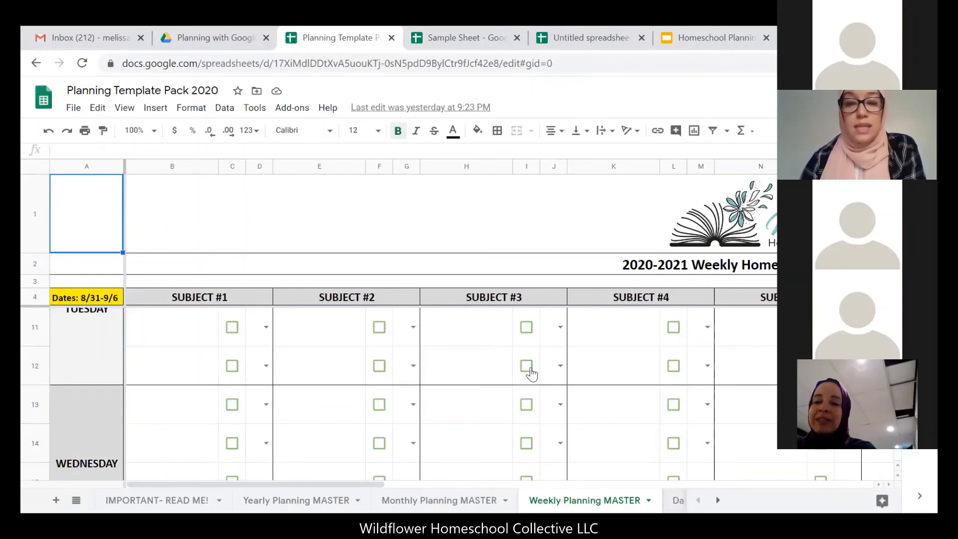
click(678, 500)
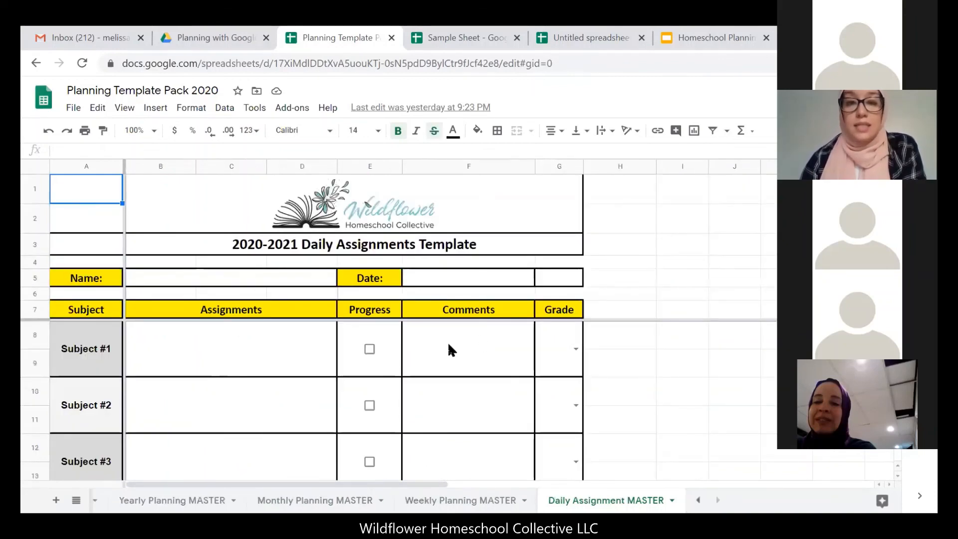
scroll(448, 350, down, 5)
scroll(449, 379, up, 5)
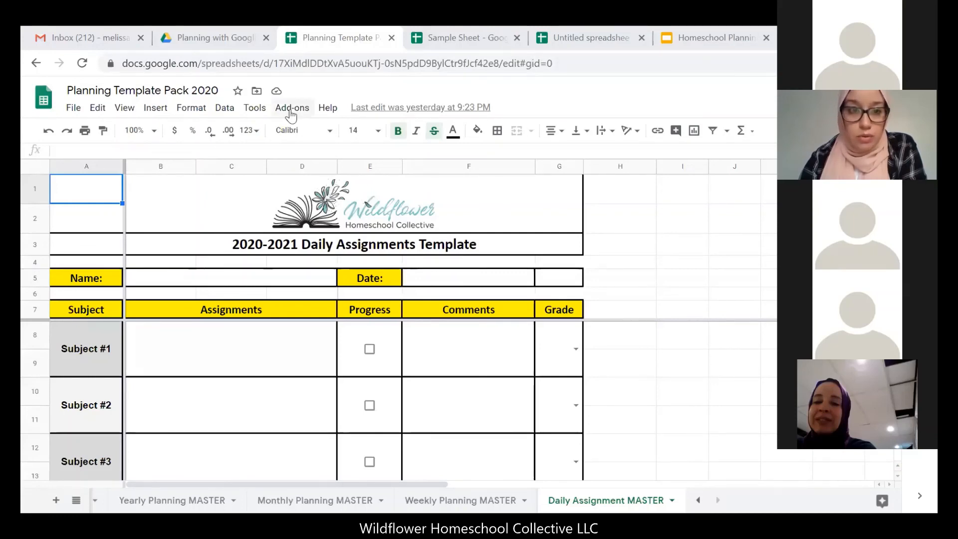
Switch to the untitled planner spreadsheet and insert one column to the right of March.
click(427, 49)
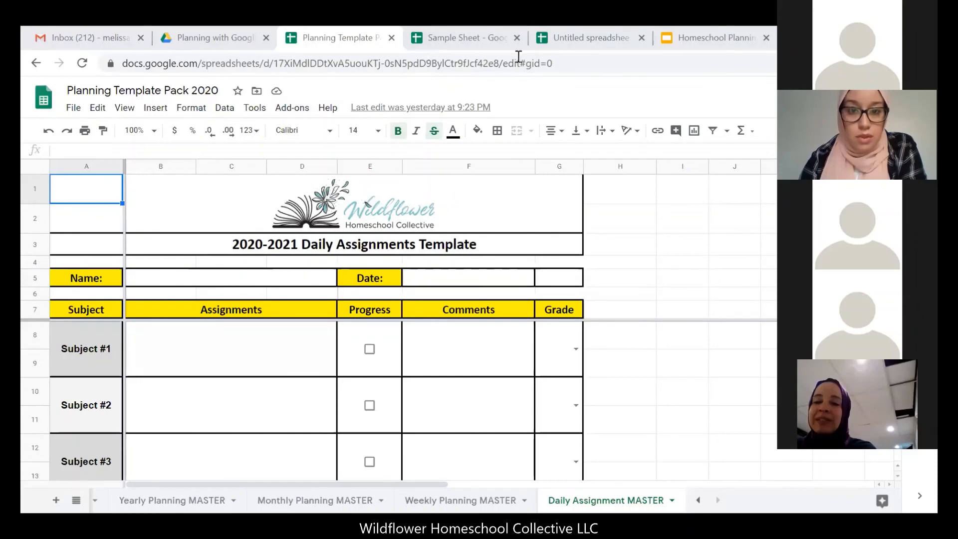
click(545, 49)
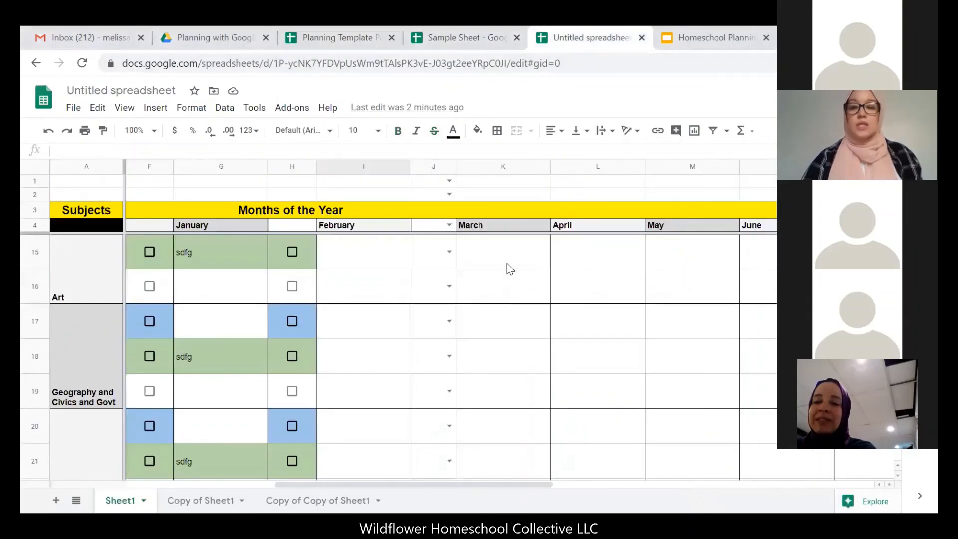
click(507, 227)
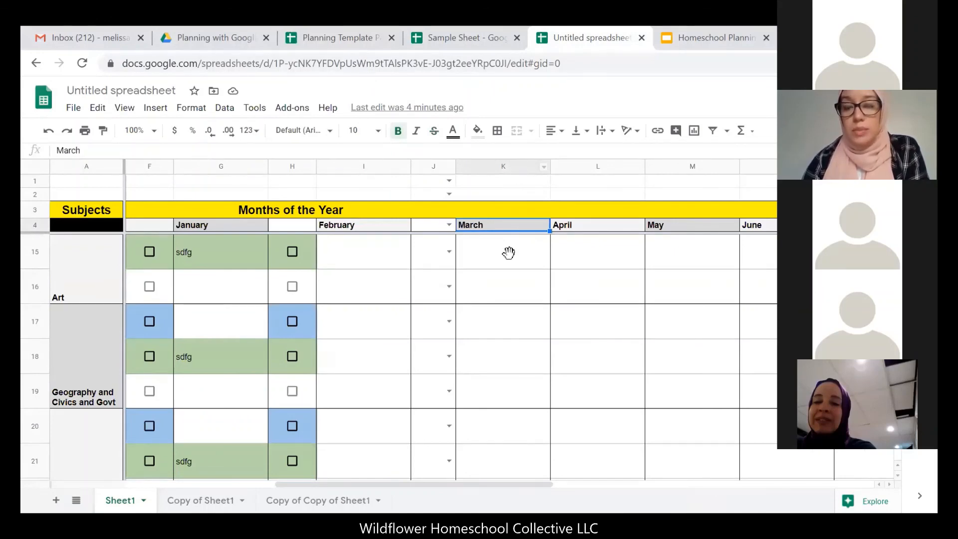
click(514, 169)
right_click(517, 172)
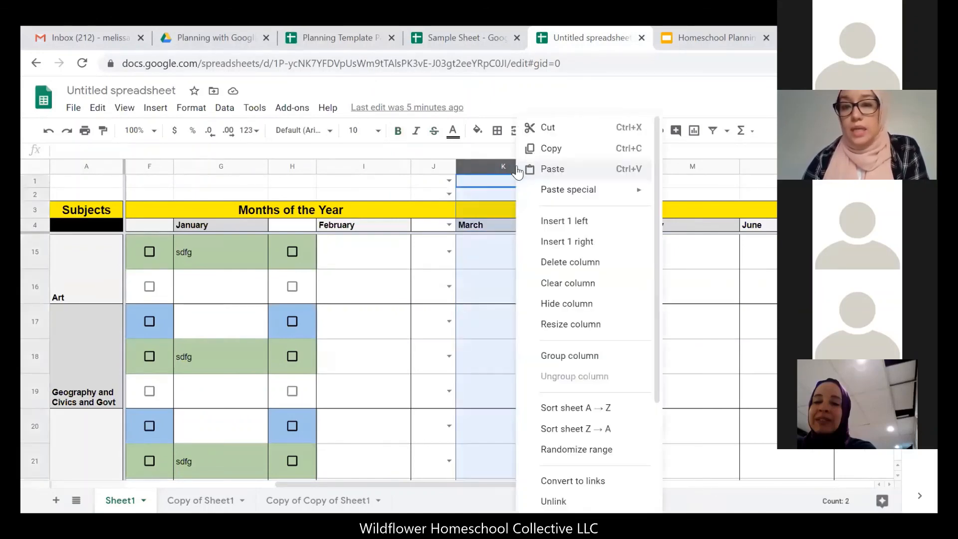
click(564, 249)
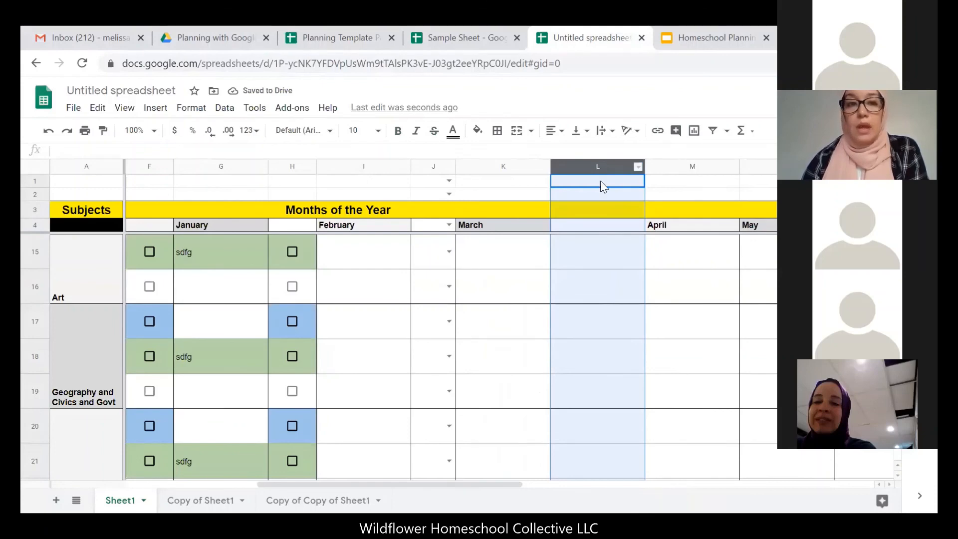
click(708, 247)
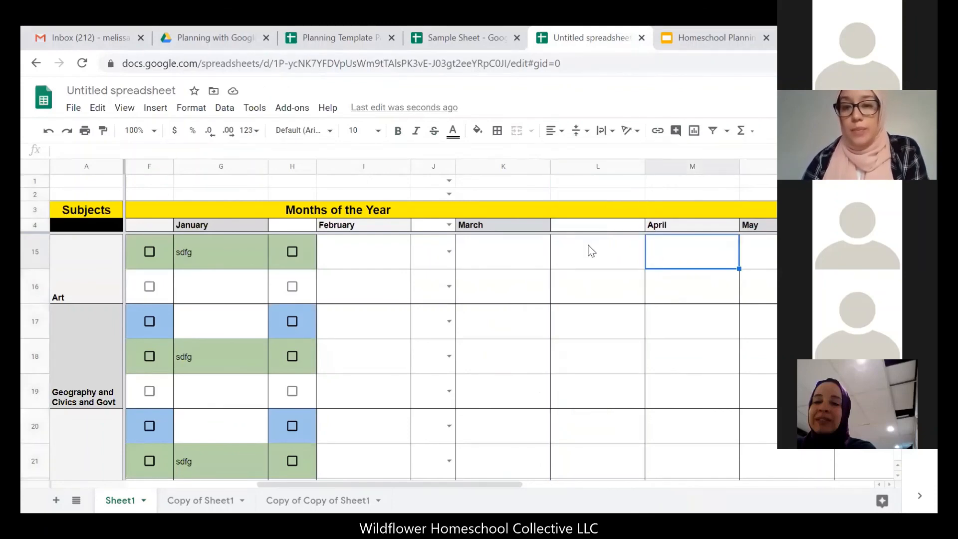
click(592, 251)
Add a dropdown list of grades A, B, C, D, F to cells L5:L22 in the new column beside March.
scroll(624, 253, up, 2)
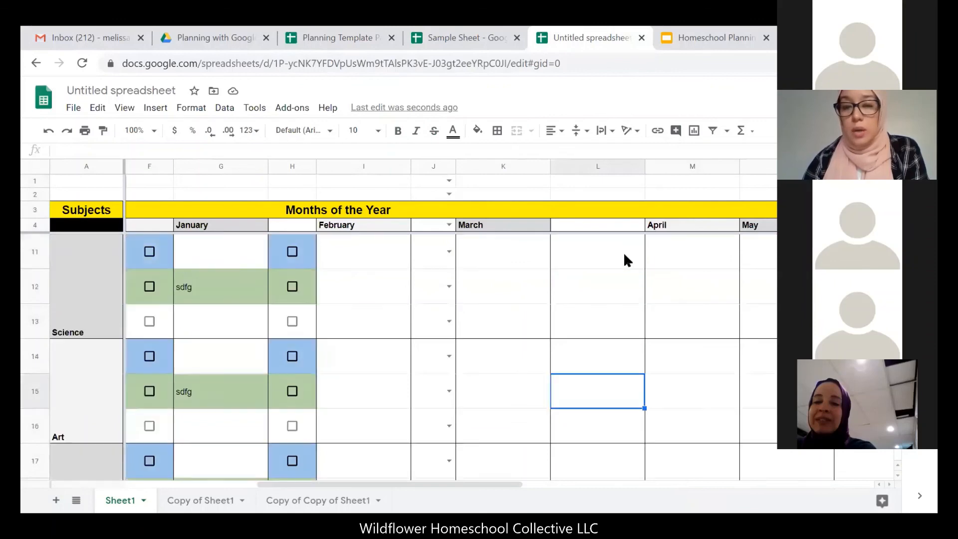
scroll(621, 274, down, 1)
scroll(617, 285, up, 4)
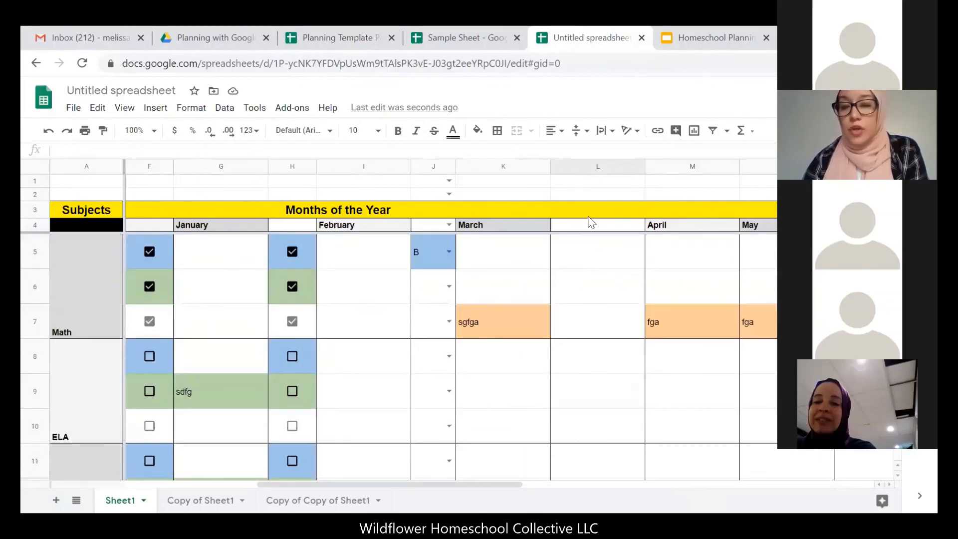
click(603, 257)
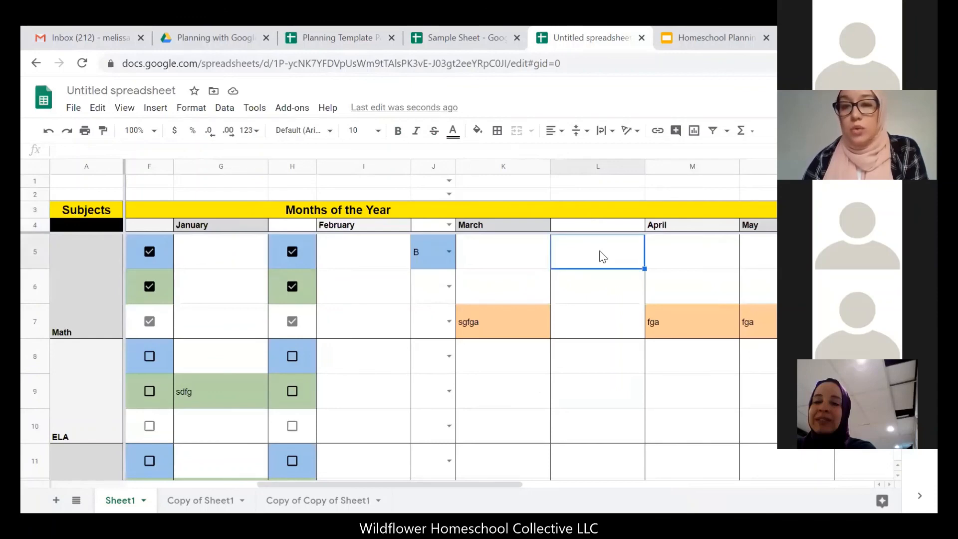
click(606, 166)
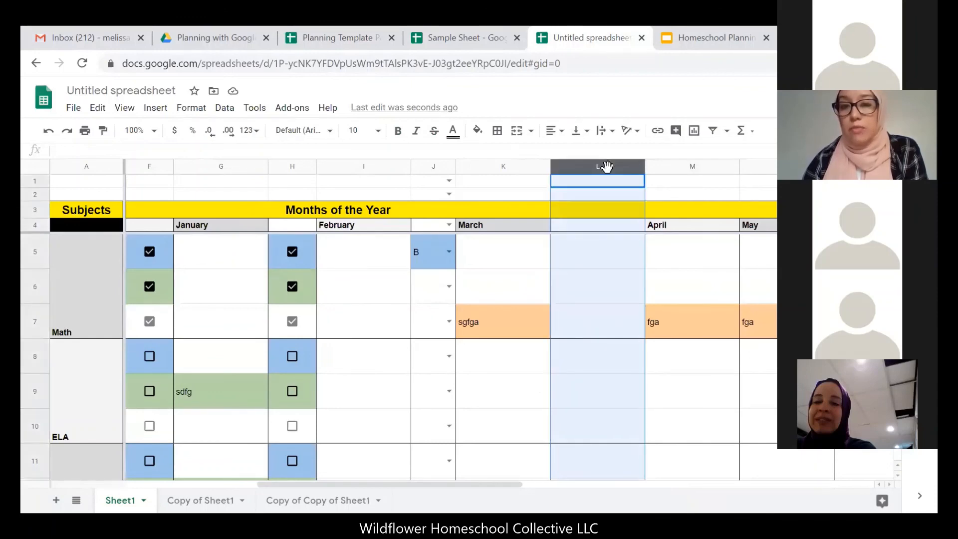
click(690, 261)
click(603, 255)
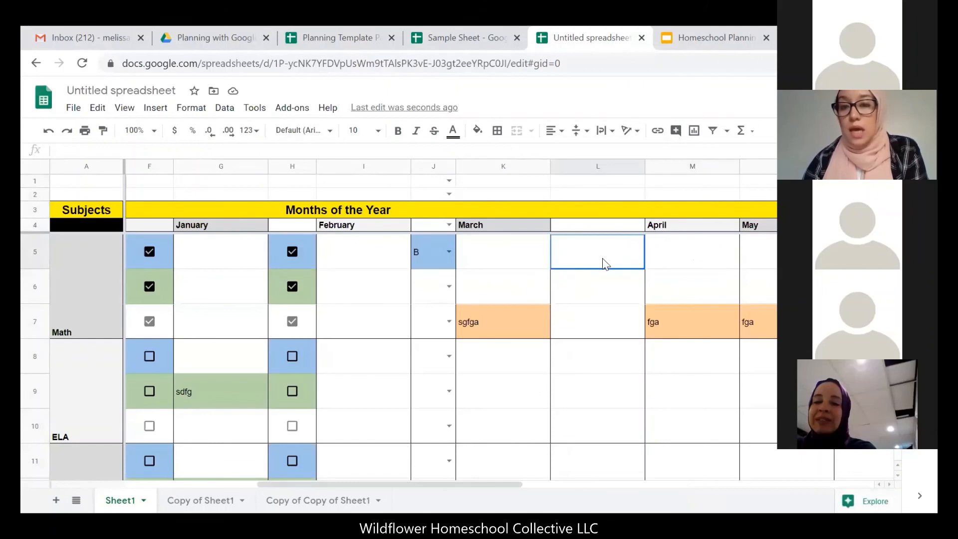
drag(603, 259, 624, 397)
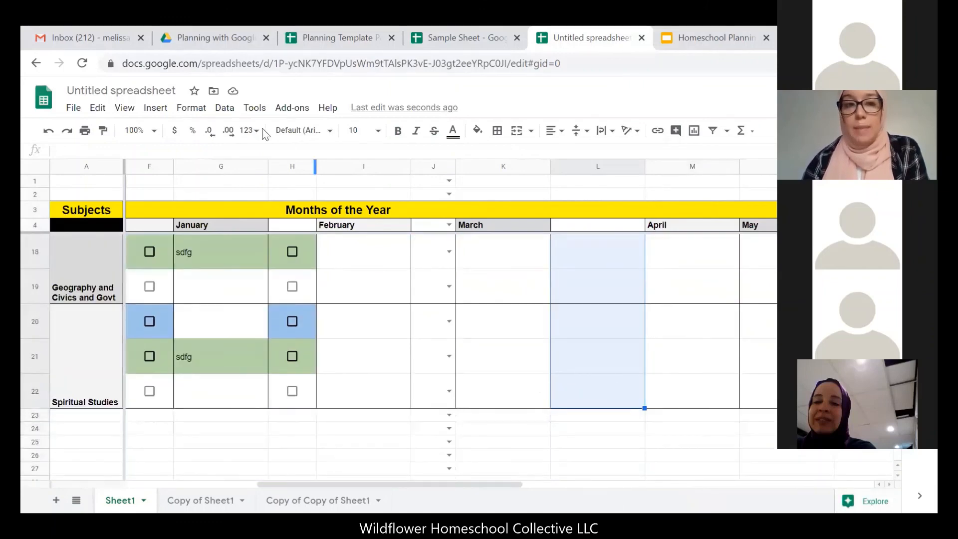
click(225, 108)
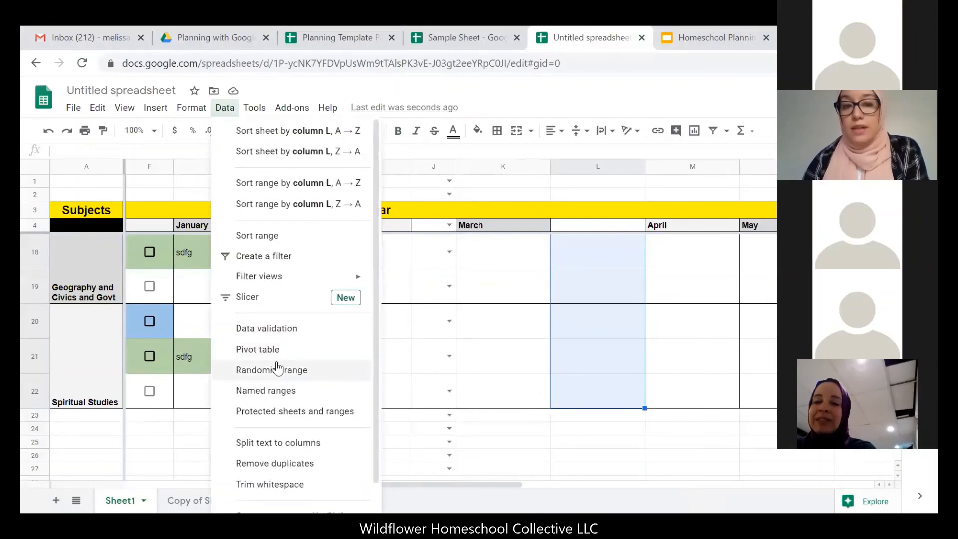
click(283, 329)
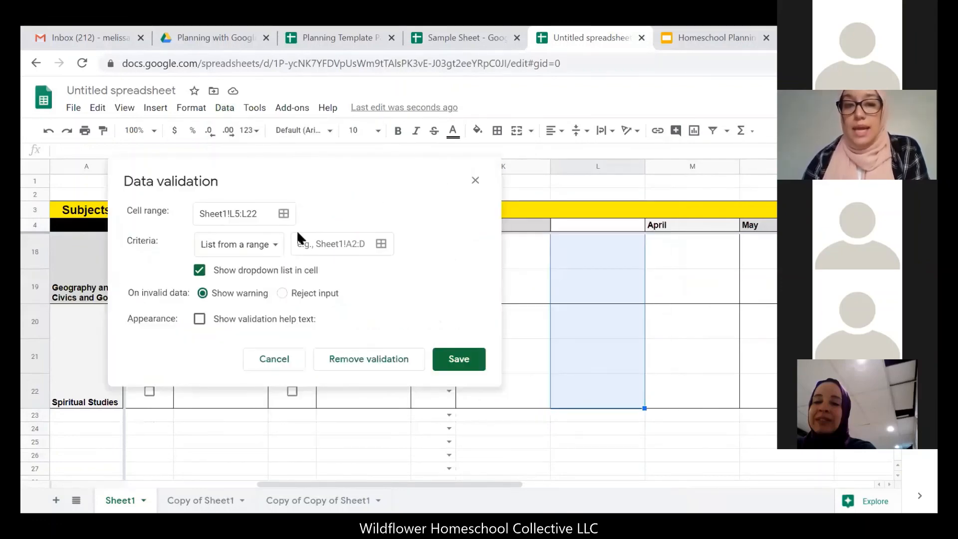
click(272, 247)
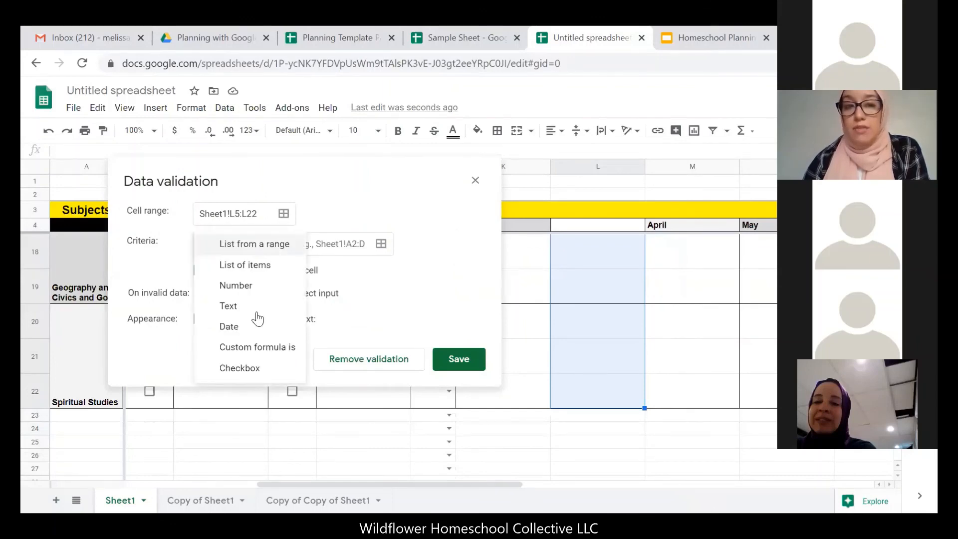
click(275, 266)
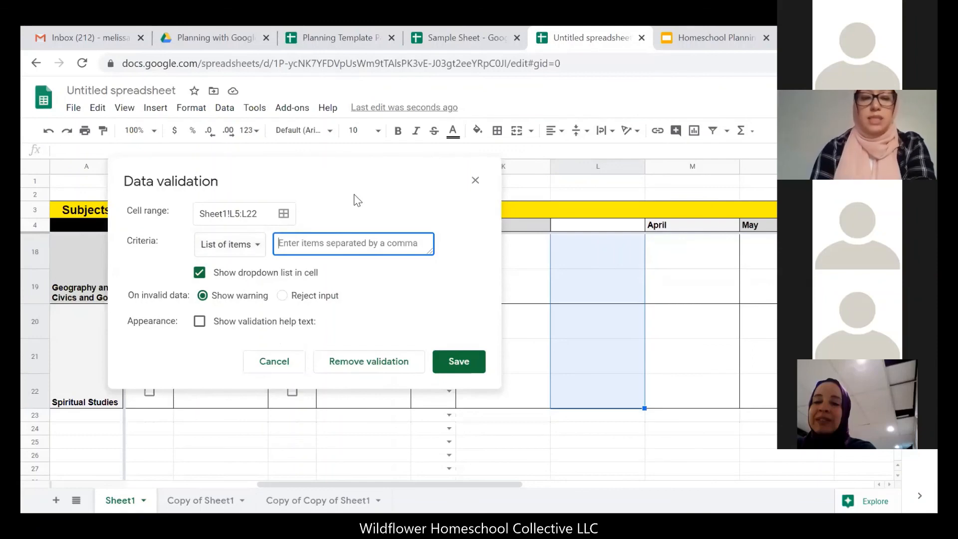
text(A, B, )
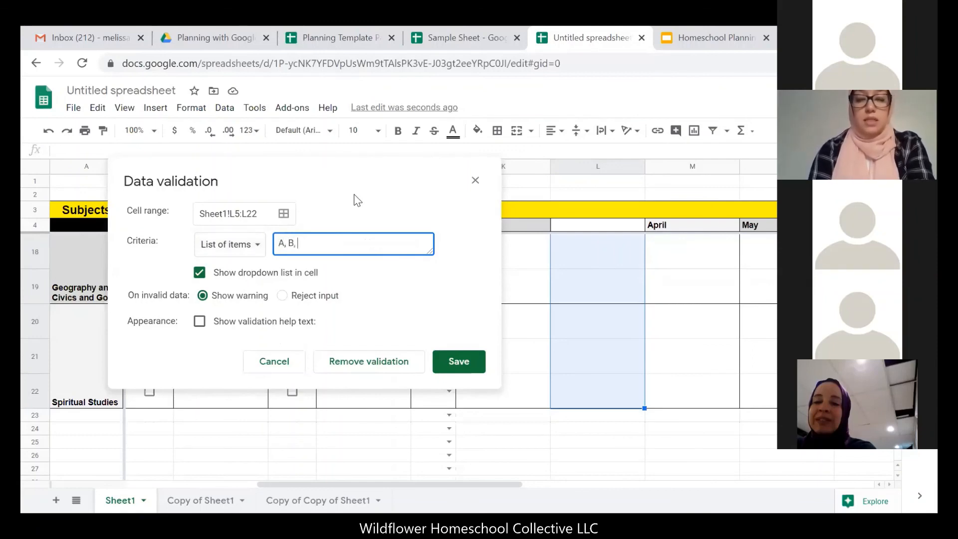
text(C, D, F)
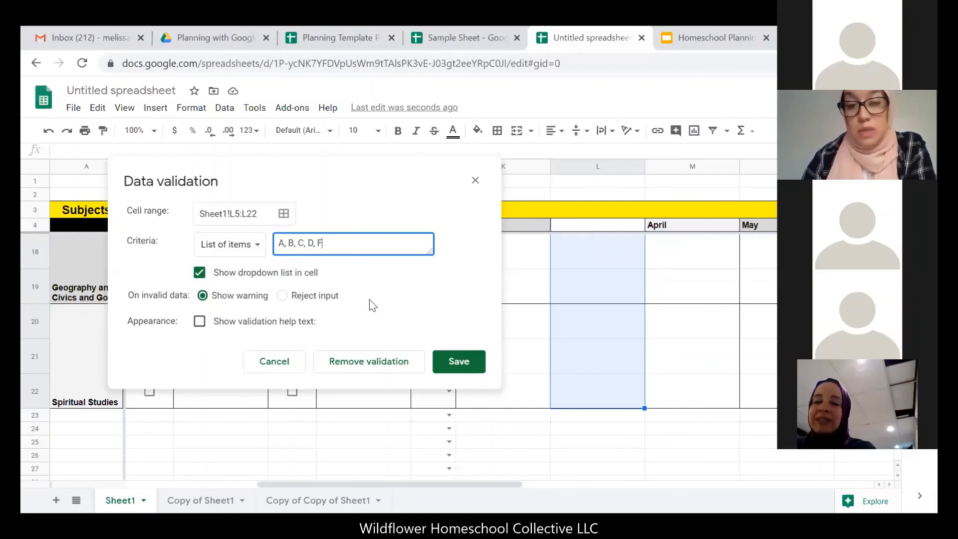
click(455, 361)
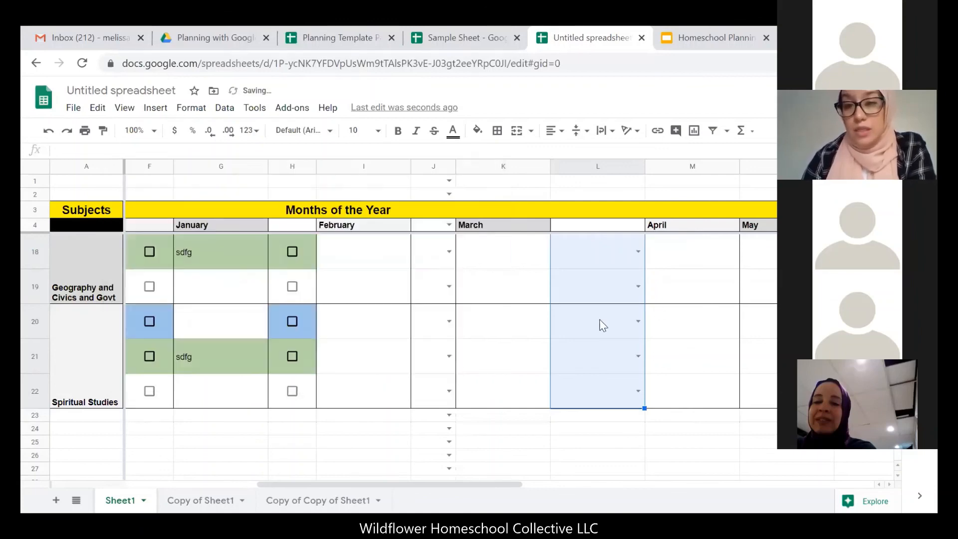
Choose grade A from the dropdown in the first Math row of the new column beside March.
scroll(642, 356, up, 4)
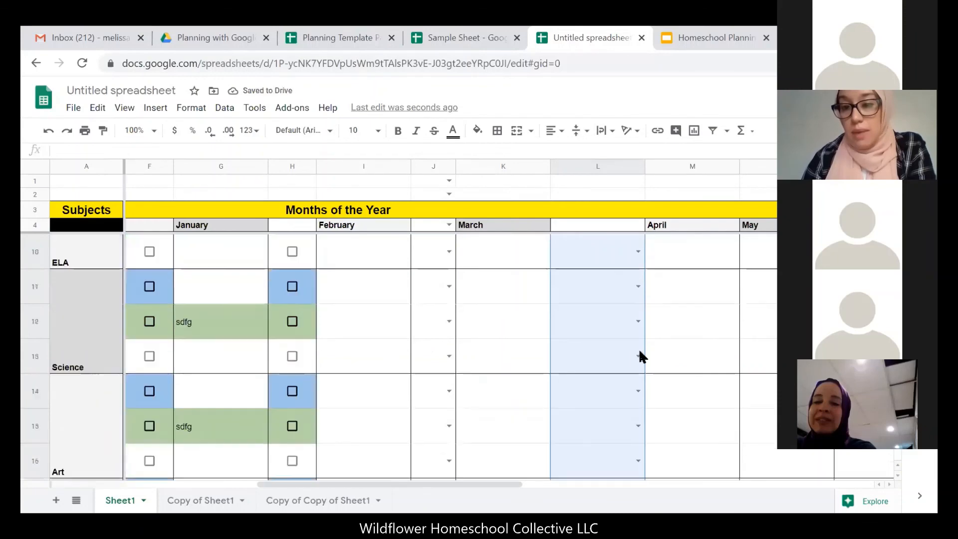
scroll(642, 357, up, 3)
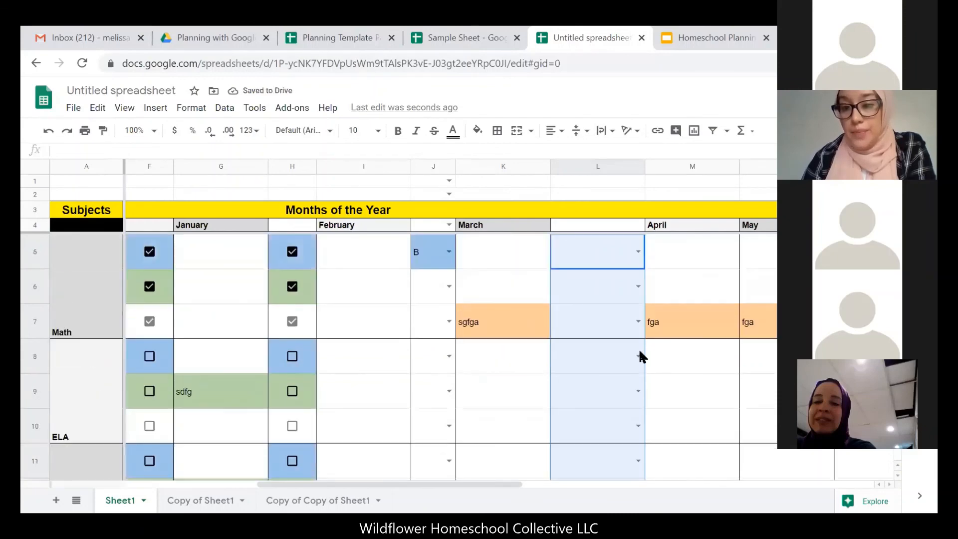
click(638, 252)
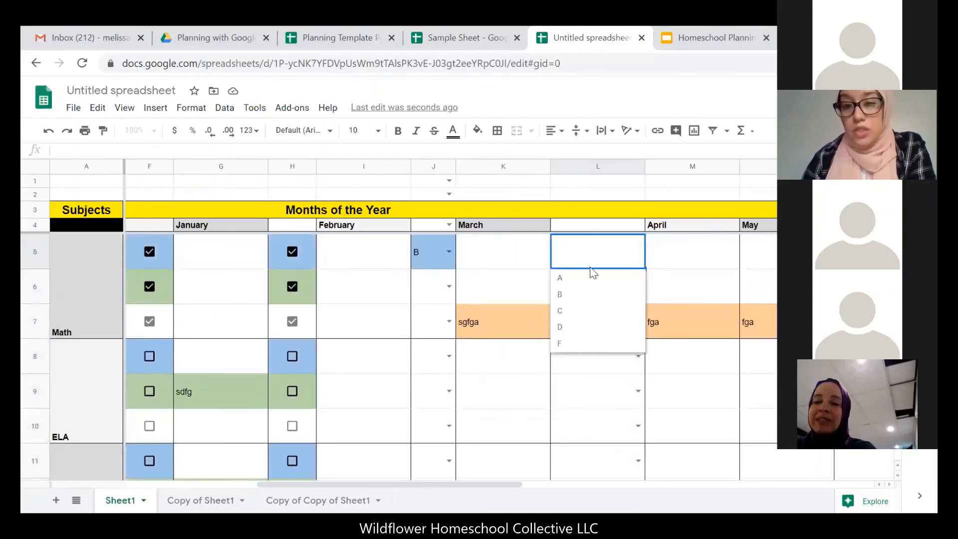
click(665, 256)
click(638, 252)
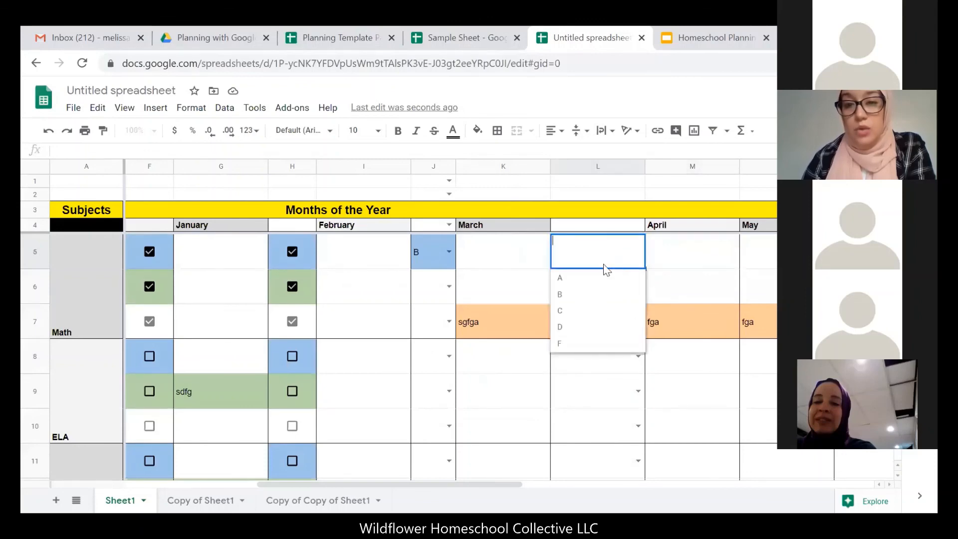
click(604, 278)
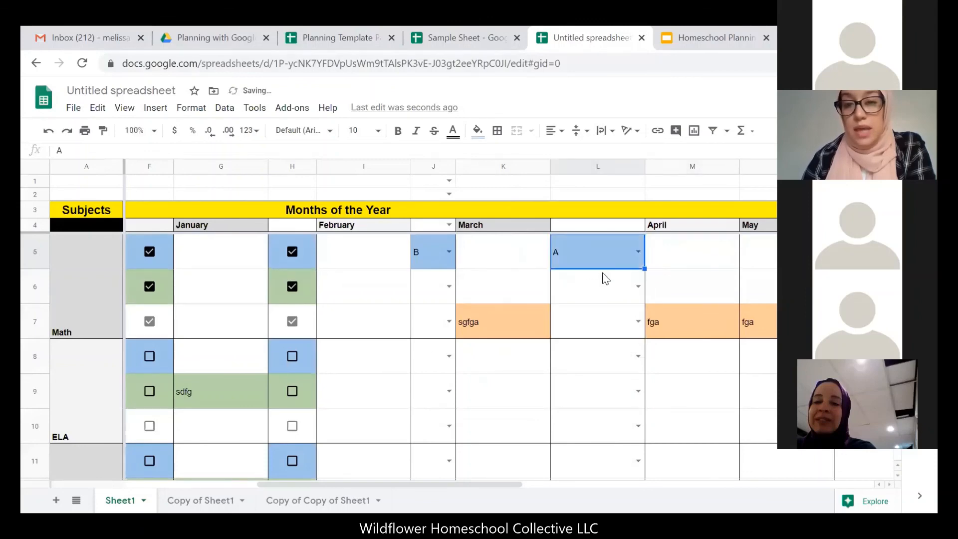
Choose grade B from the dropdown in the second Math row beside March and narrow column L to just fit the grades.
click(638, 287)
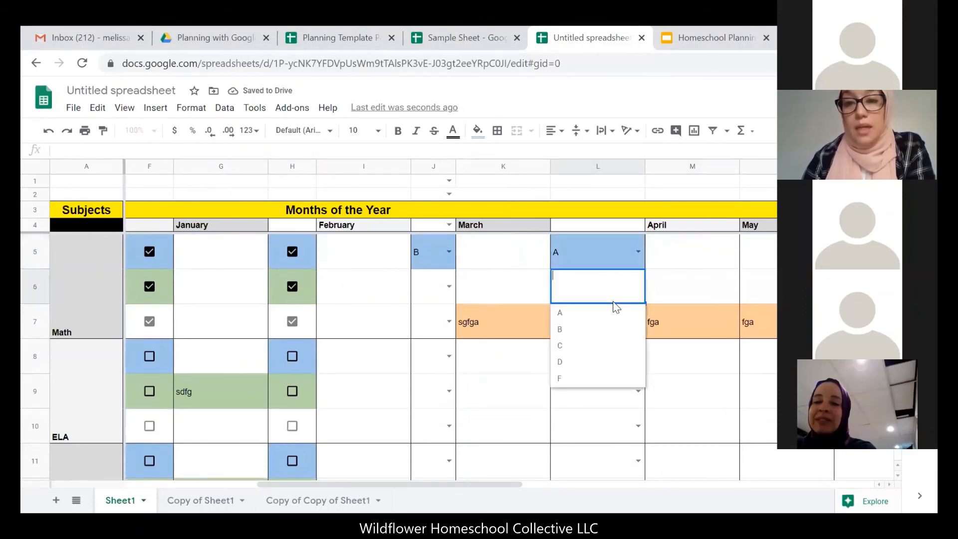
click(594, 330)
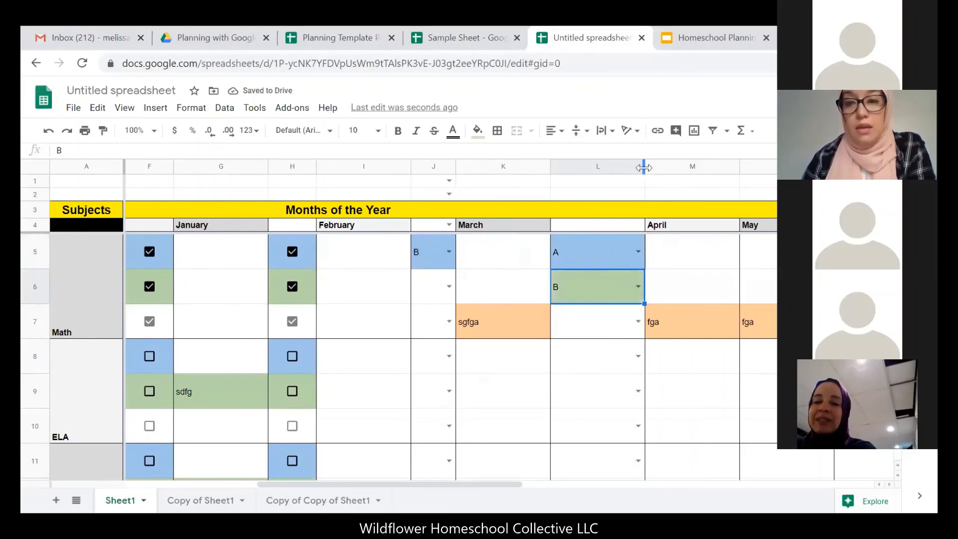
drag(644, 168, 583, 171)
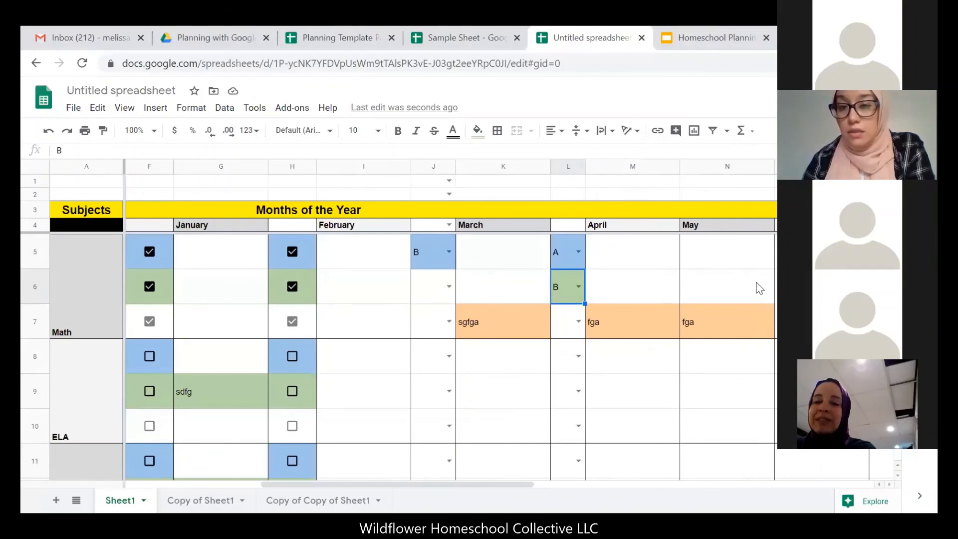
Select the month headings from September to June in row 4 and examine the freeze options for rows and columns.
scroll(745, 289, down, 3)
scroll(744, 289, up, 3)
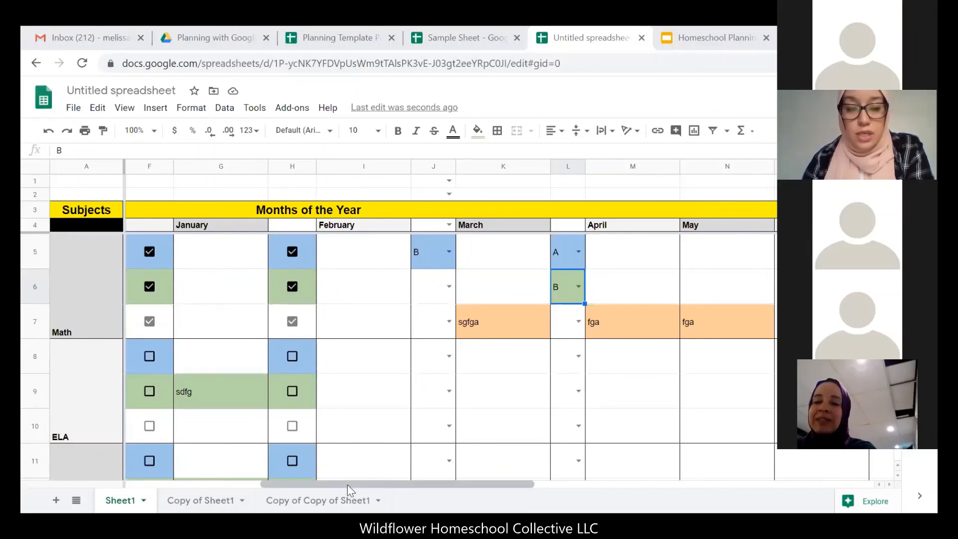
drag(348, 484, 162, 358)
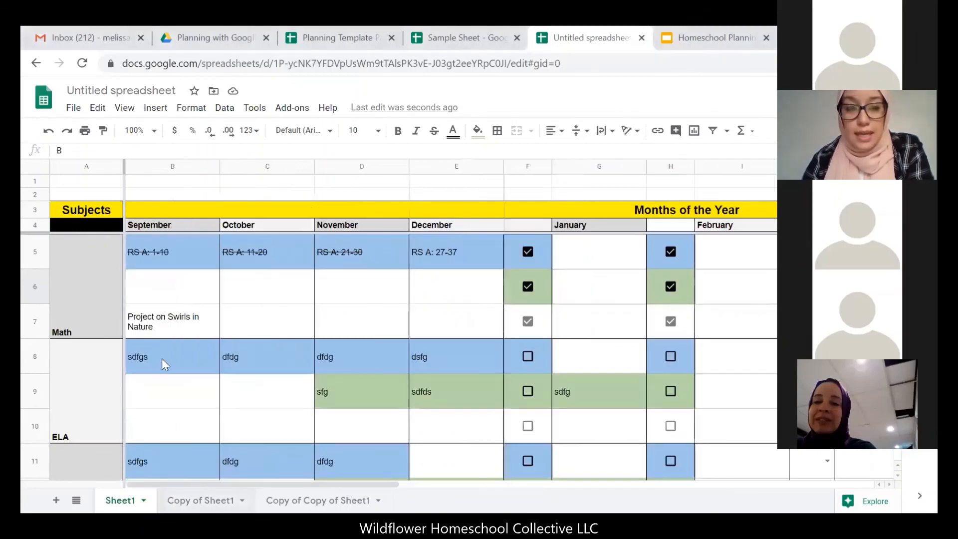
click(179, 225)
drag(181, 226, 708, 234)
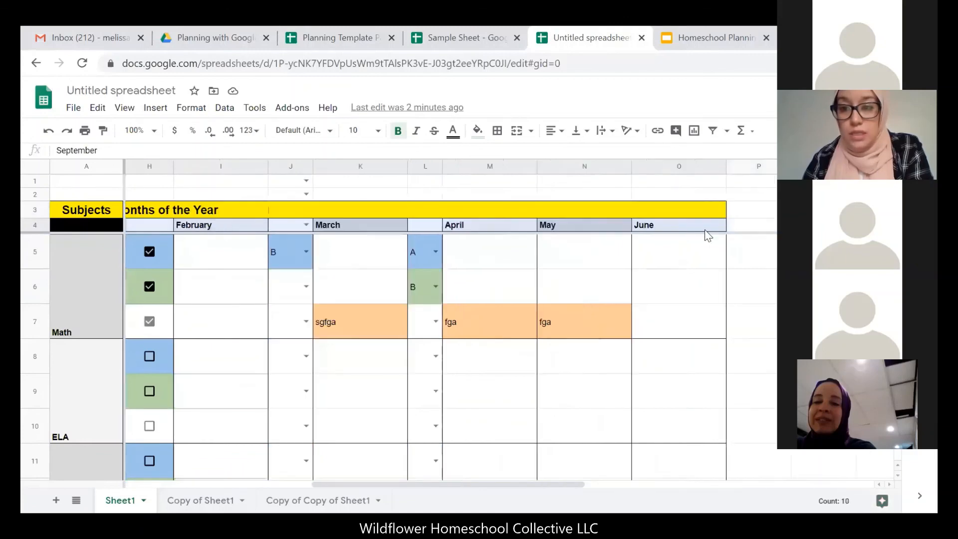
click(125, 108)
mouse_move(213, 130)
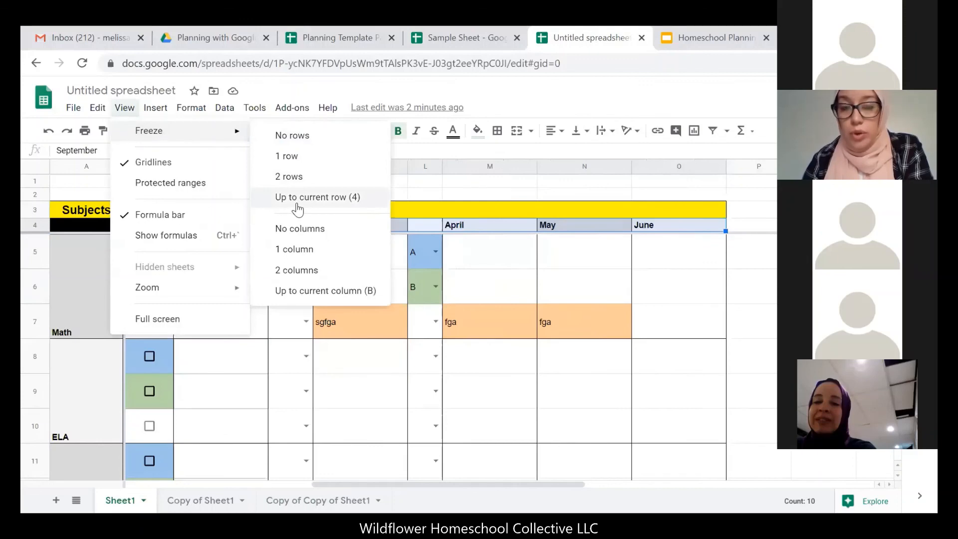
click(747, 241)
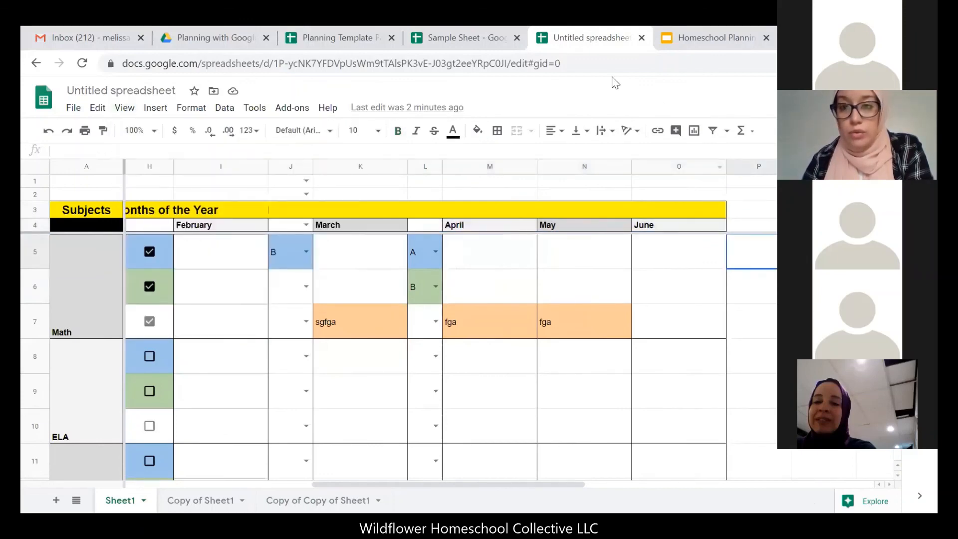